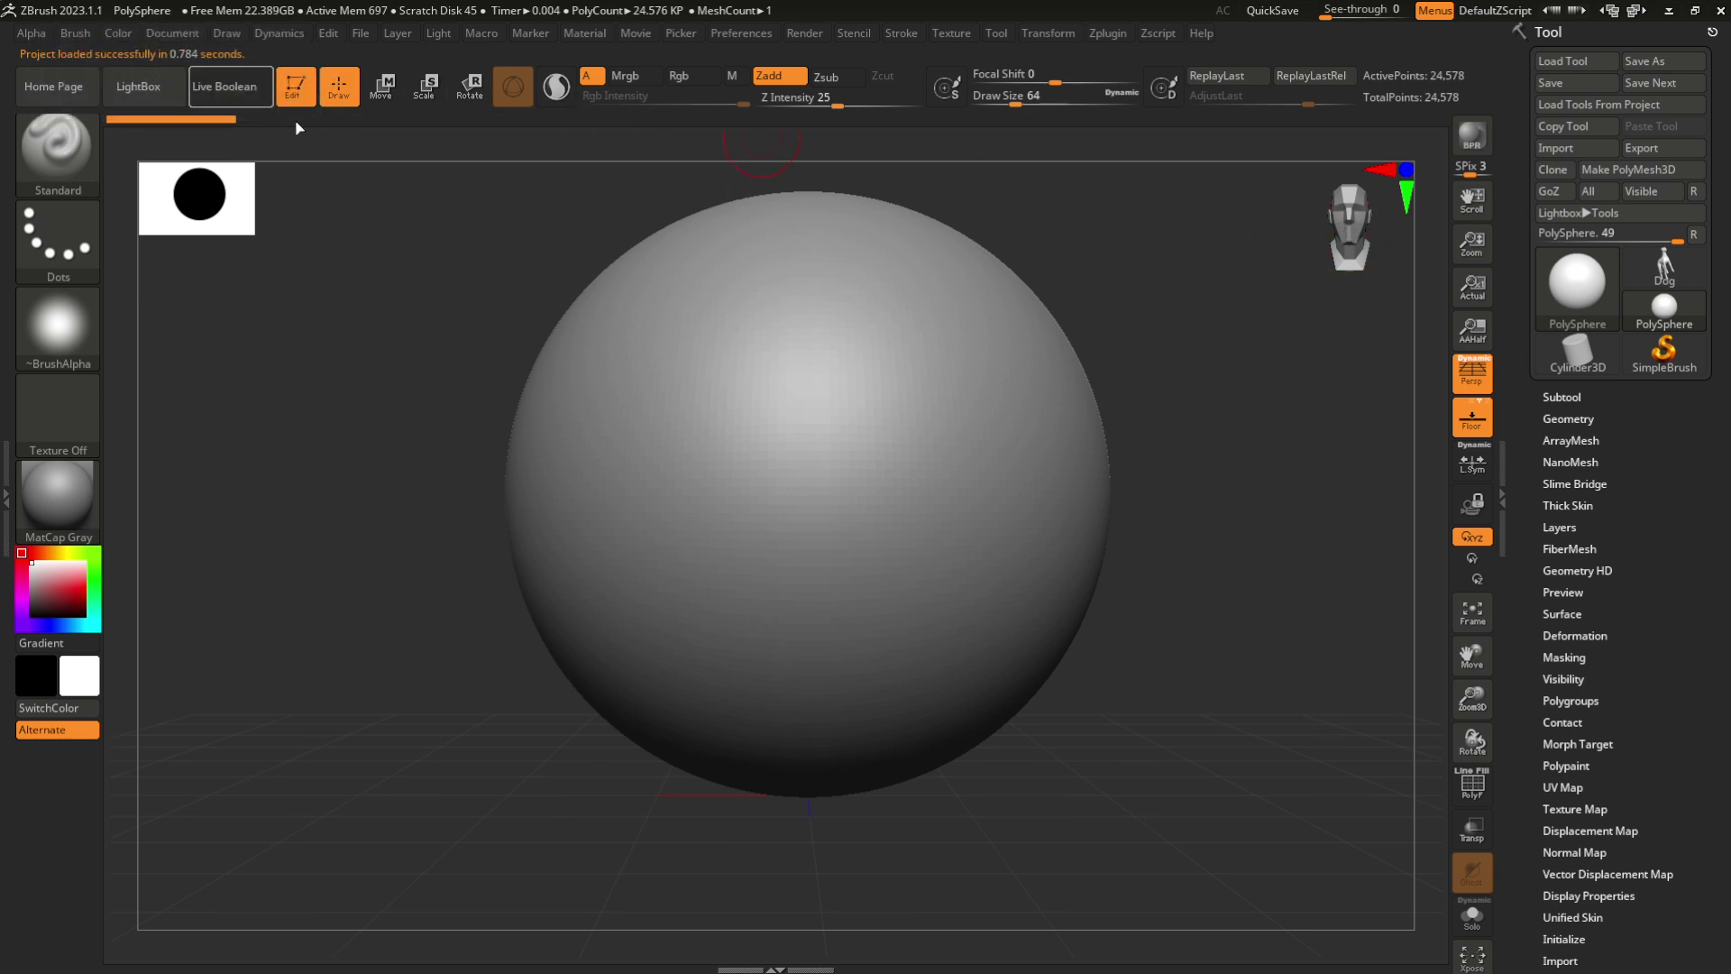
Import the beruang image as Map1 of the floor grid's Front-Back reference plane
scroll(1159, 352, down, 3)
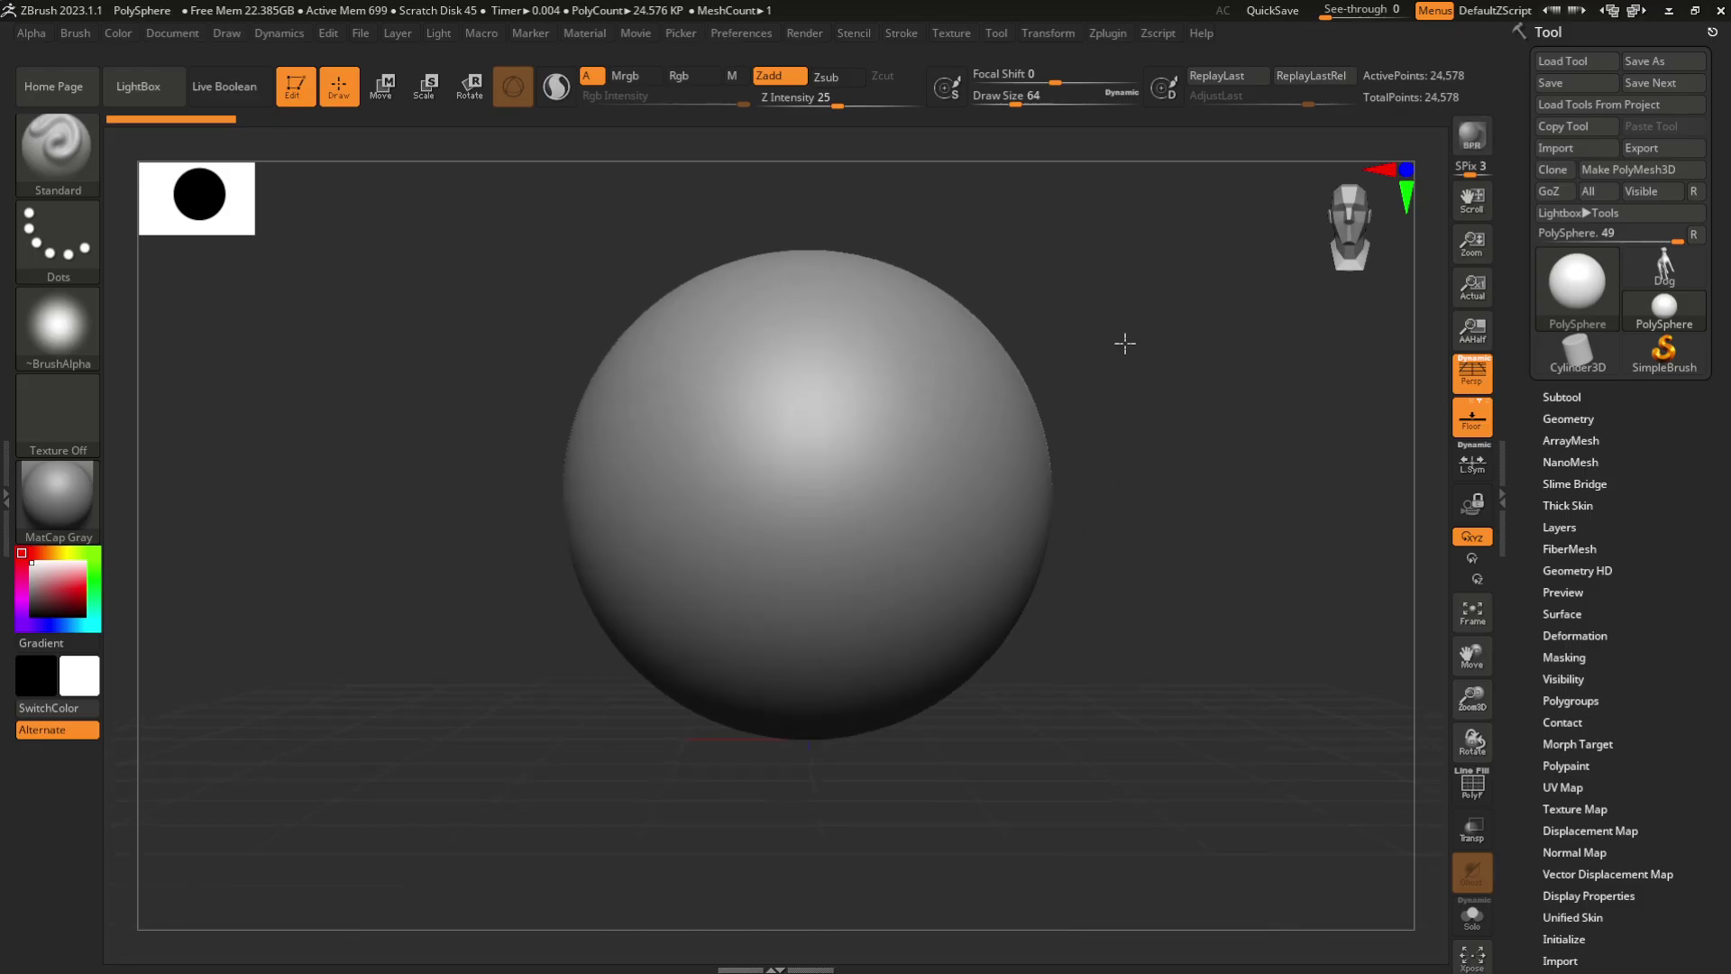
scroll(1133, 353, up, 3)
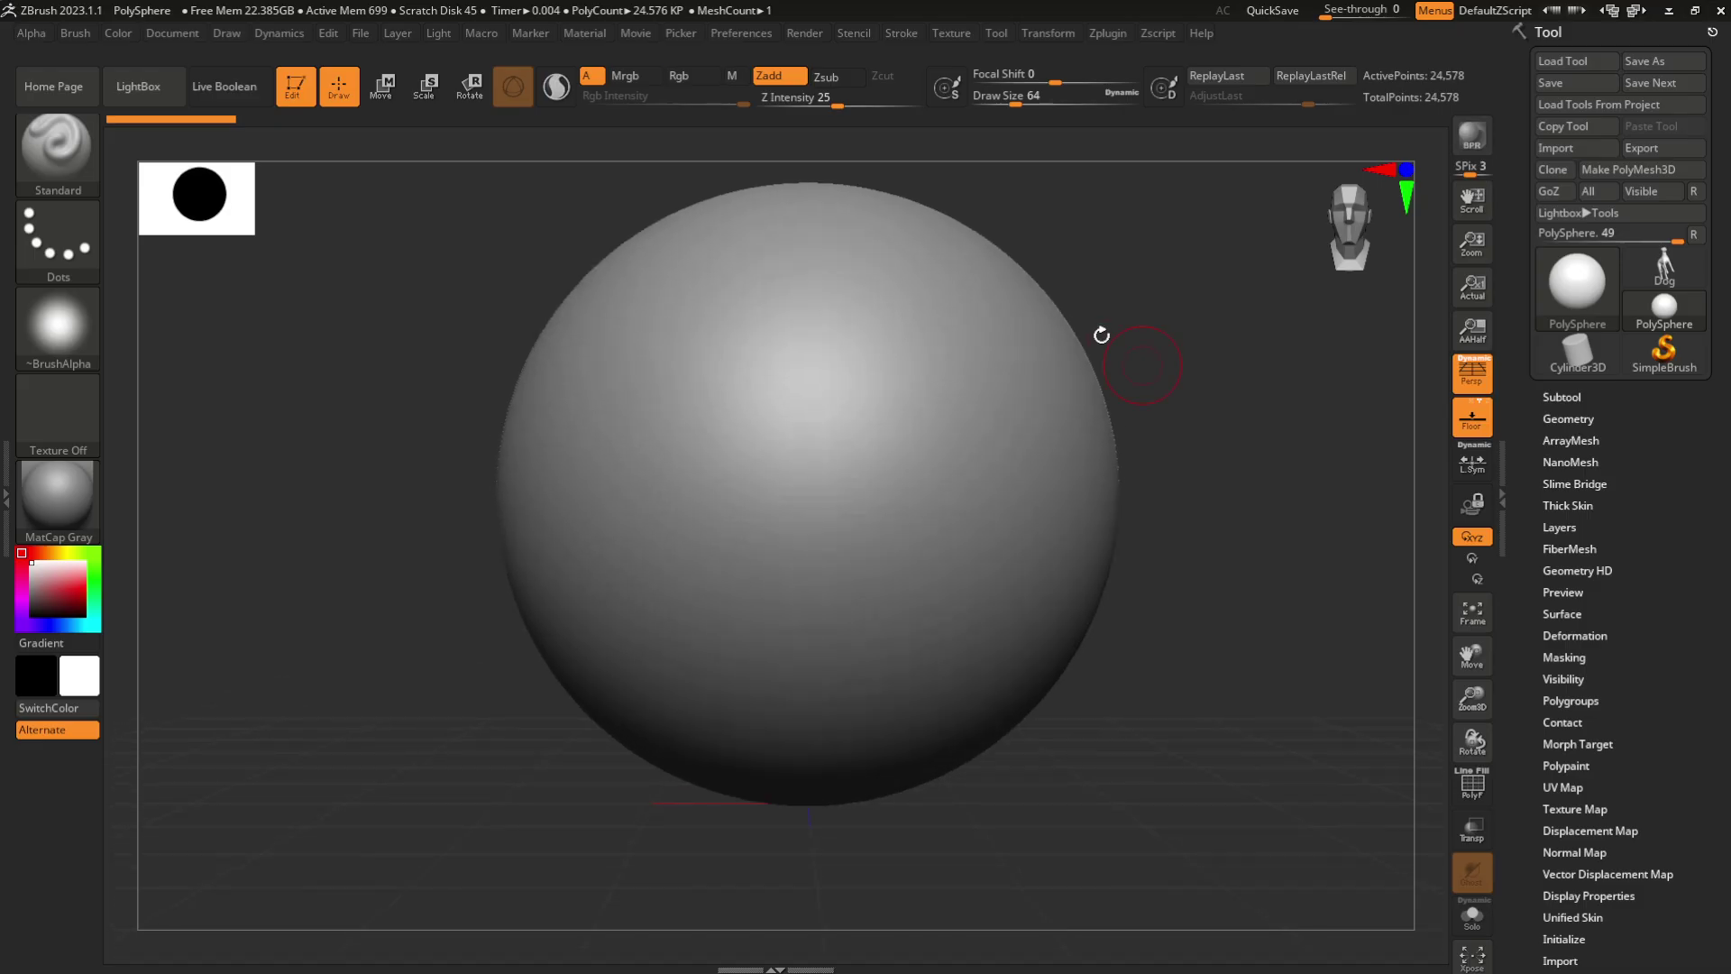
click(228, 36)
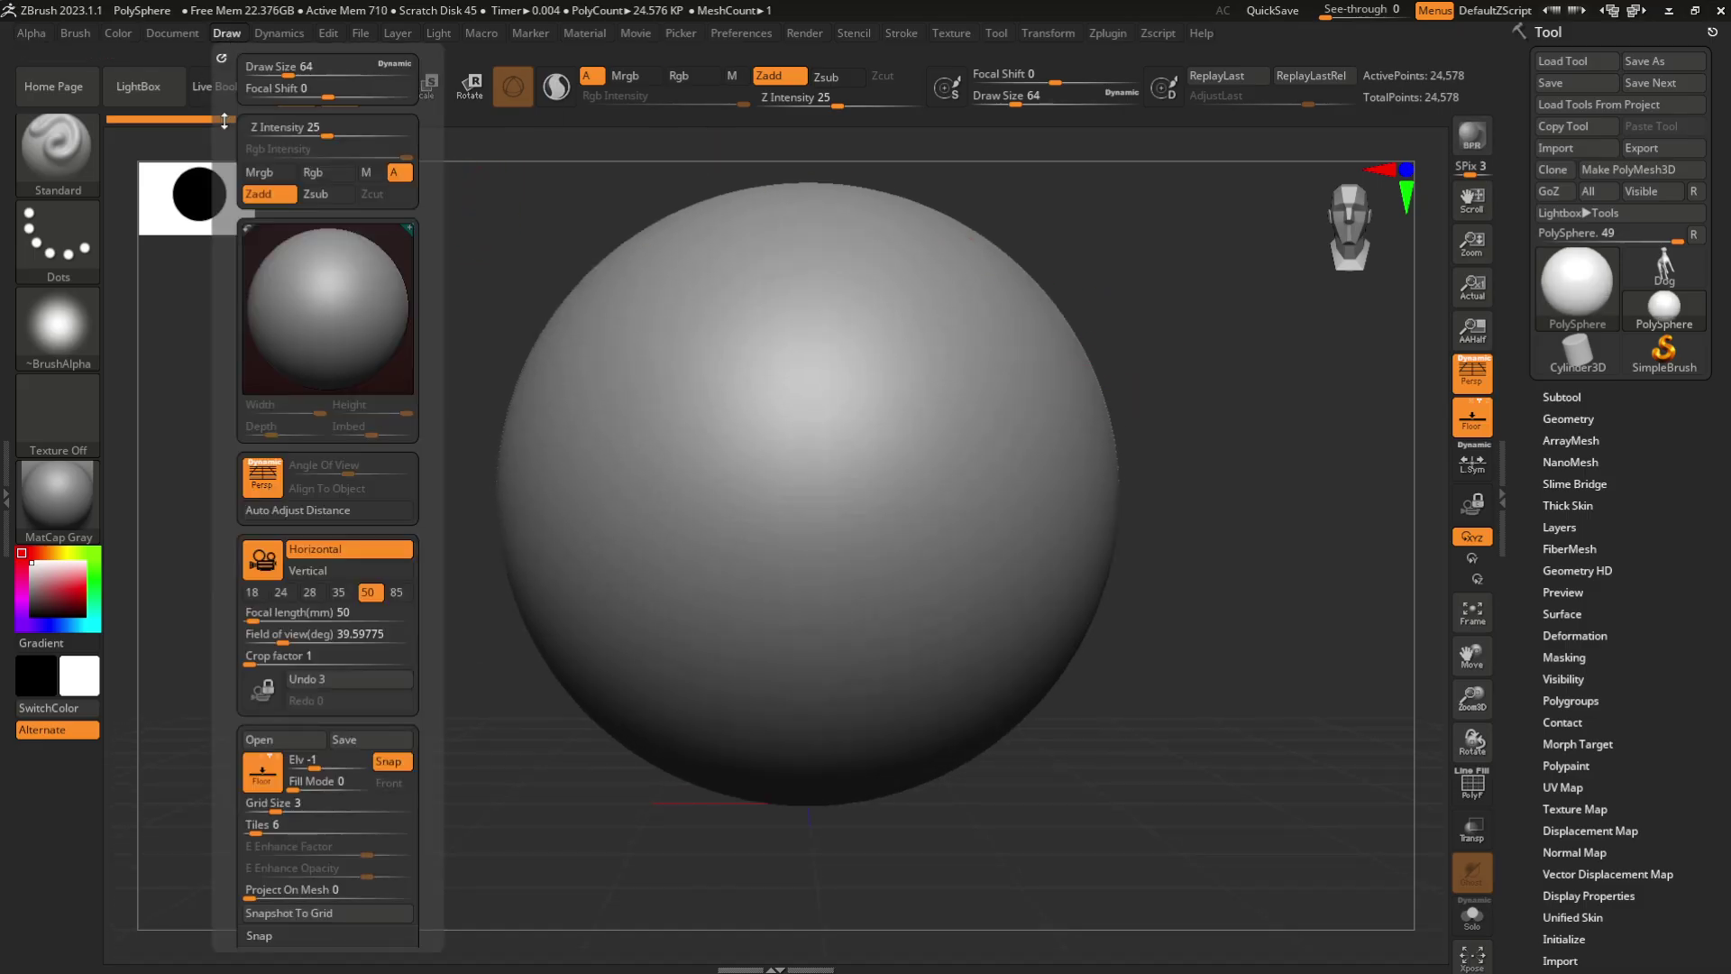
mouse_move(226, 185)
mouse_down()
mouse_move(226, 54)
mouse_move(226, 189)
mouse_up()
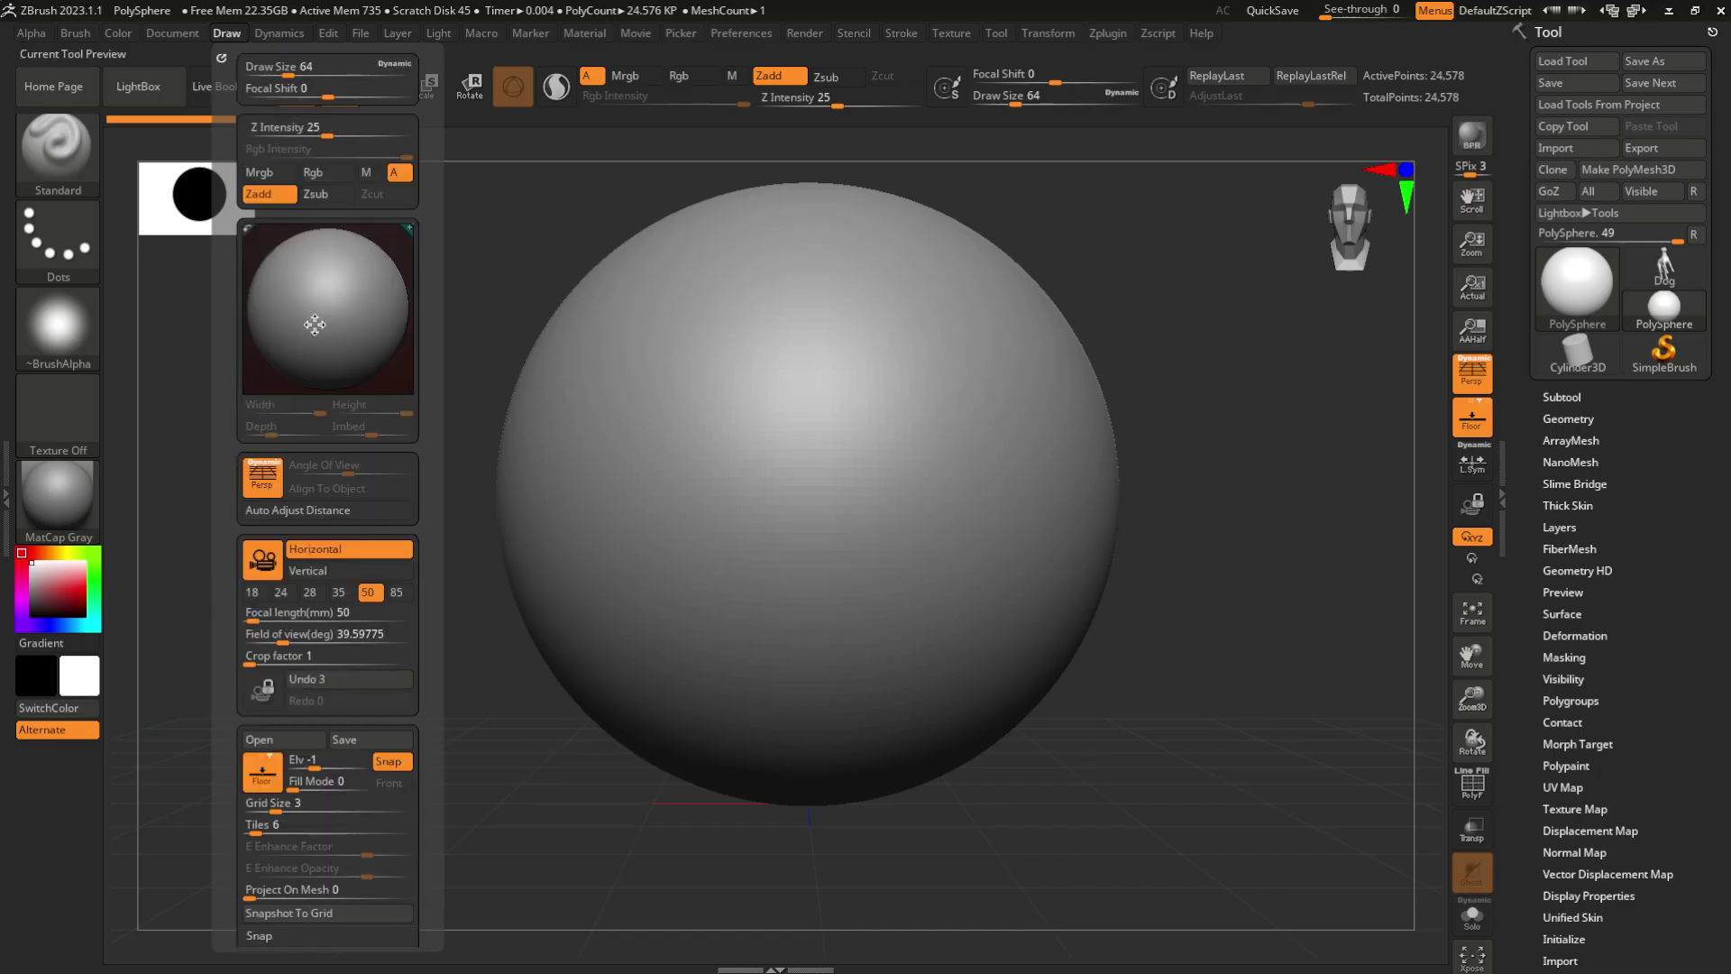
drag(251, 455, 248, 275)
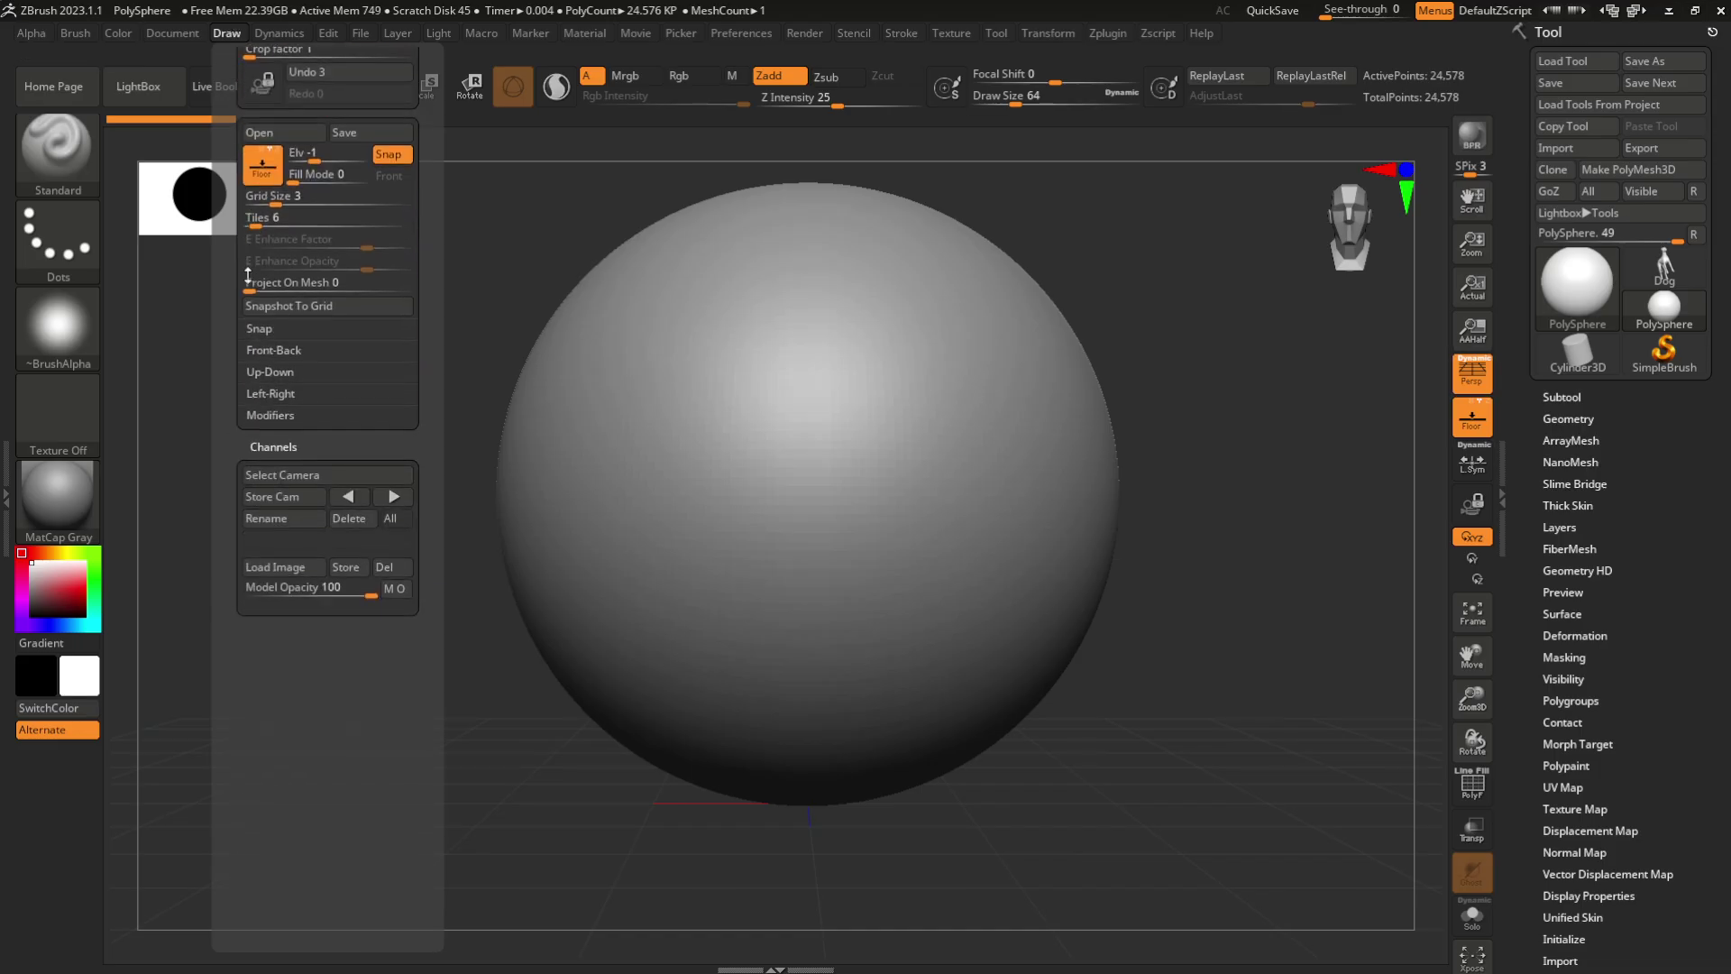
click(274, 350)
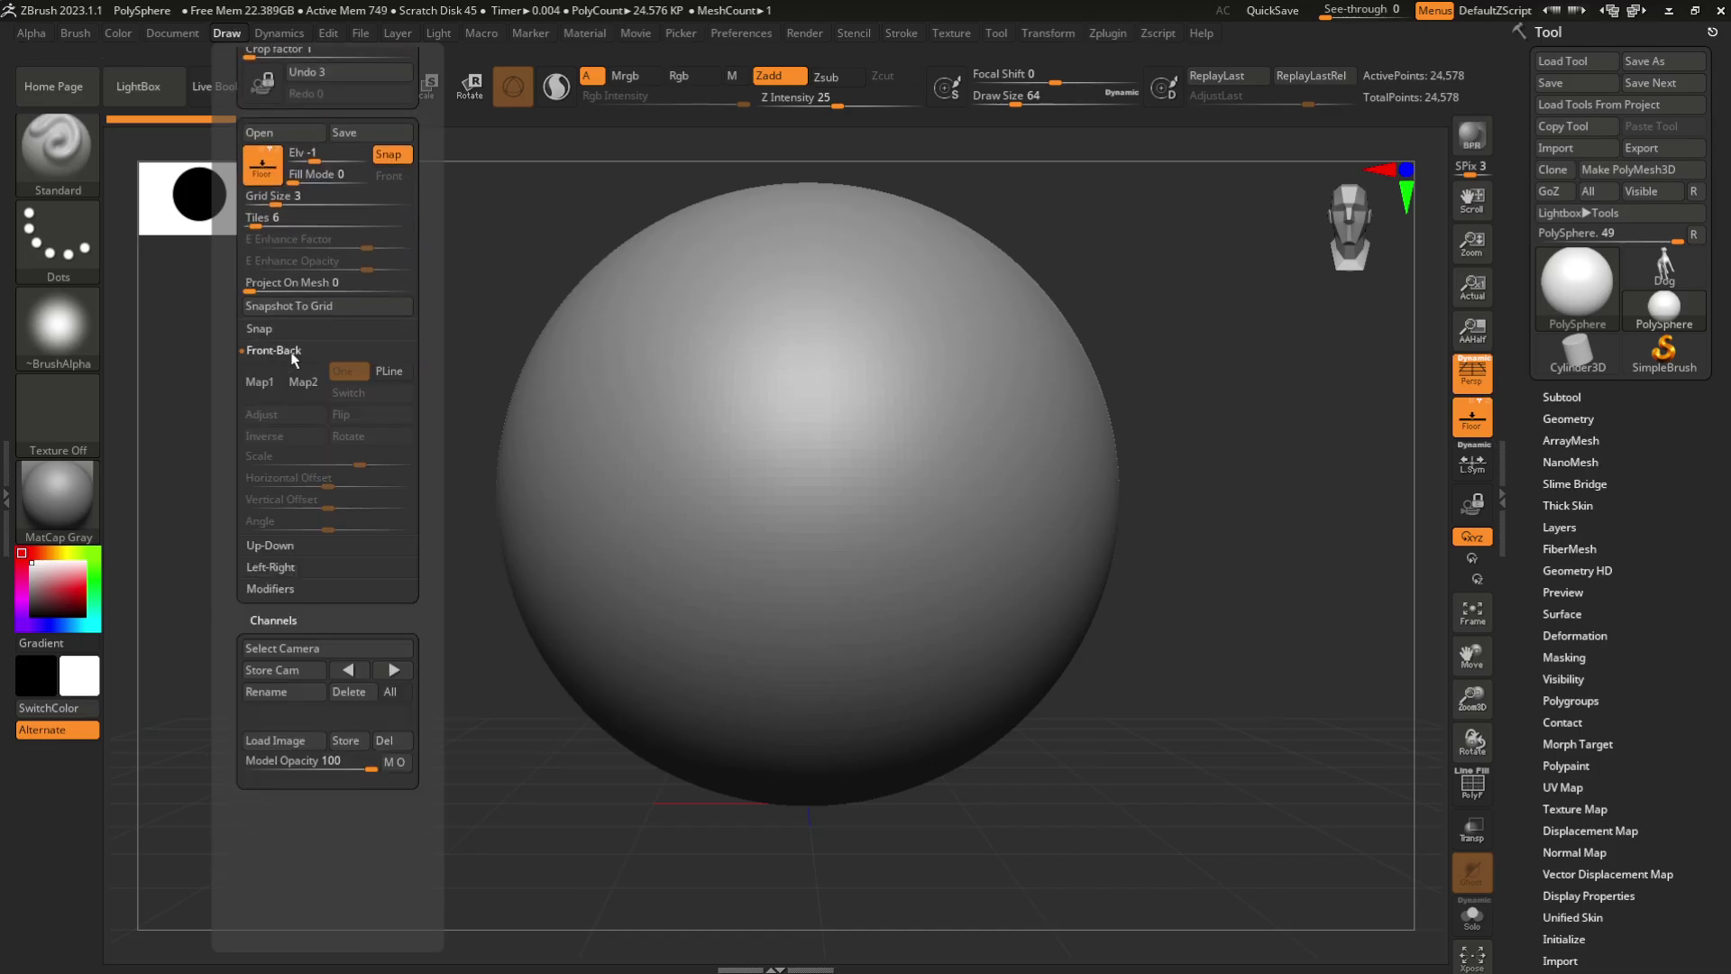
click(254, 383)
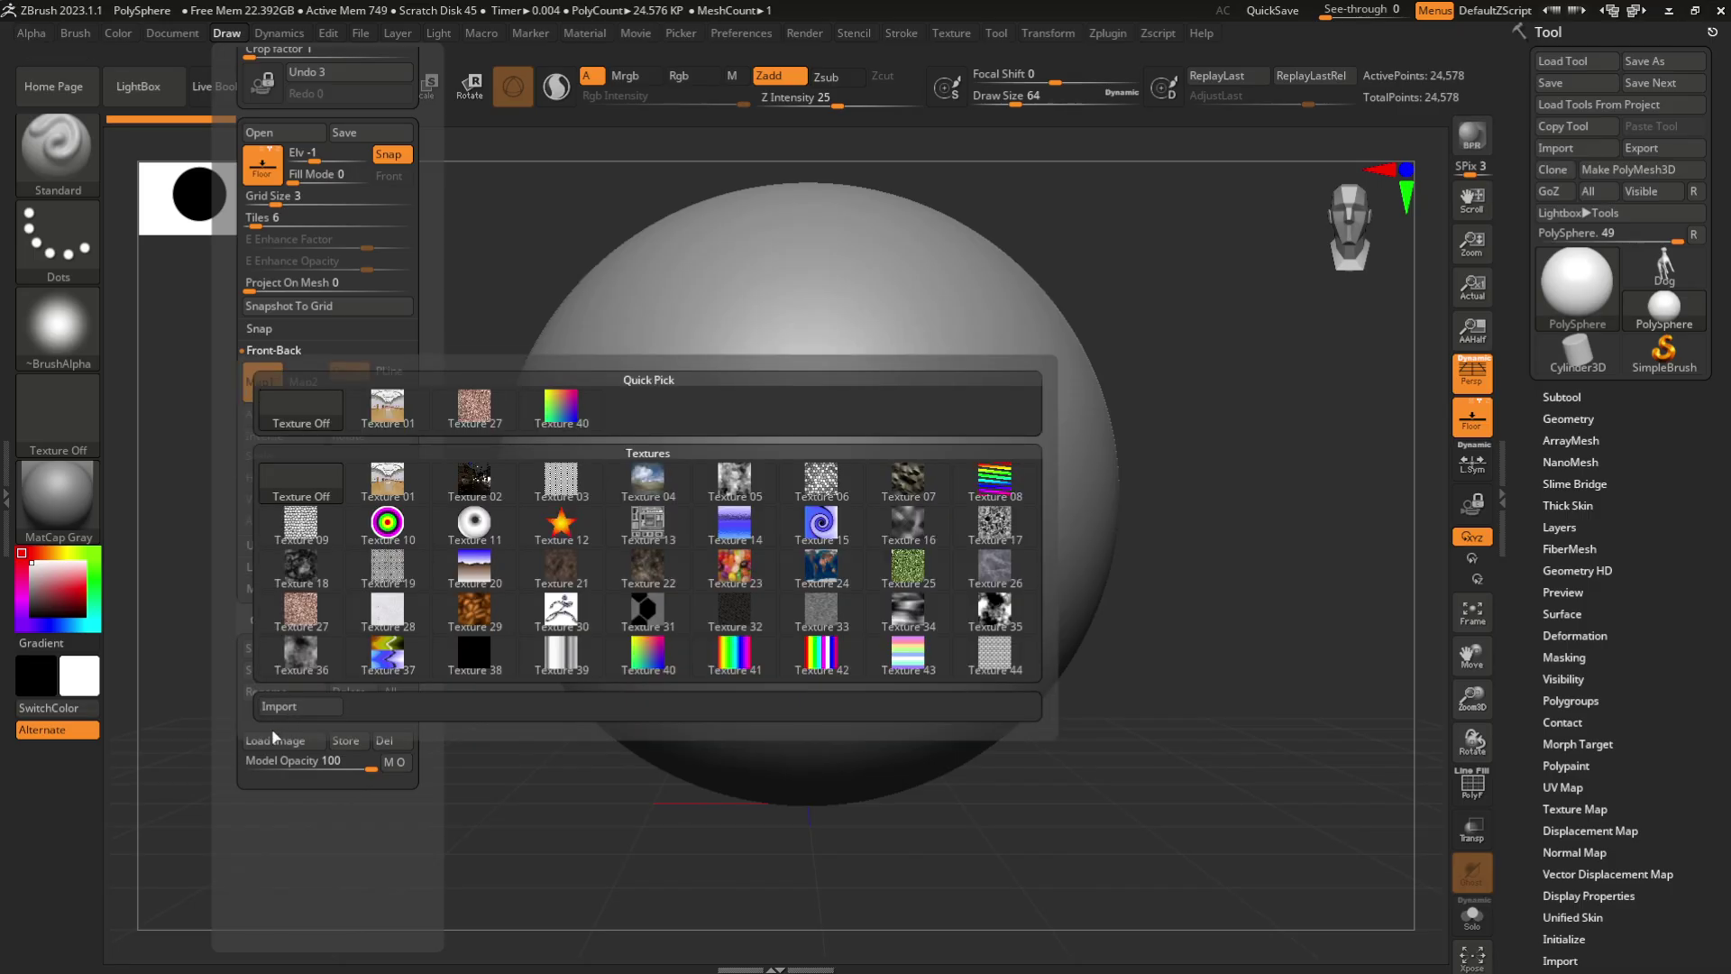
click(301, 707)
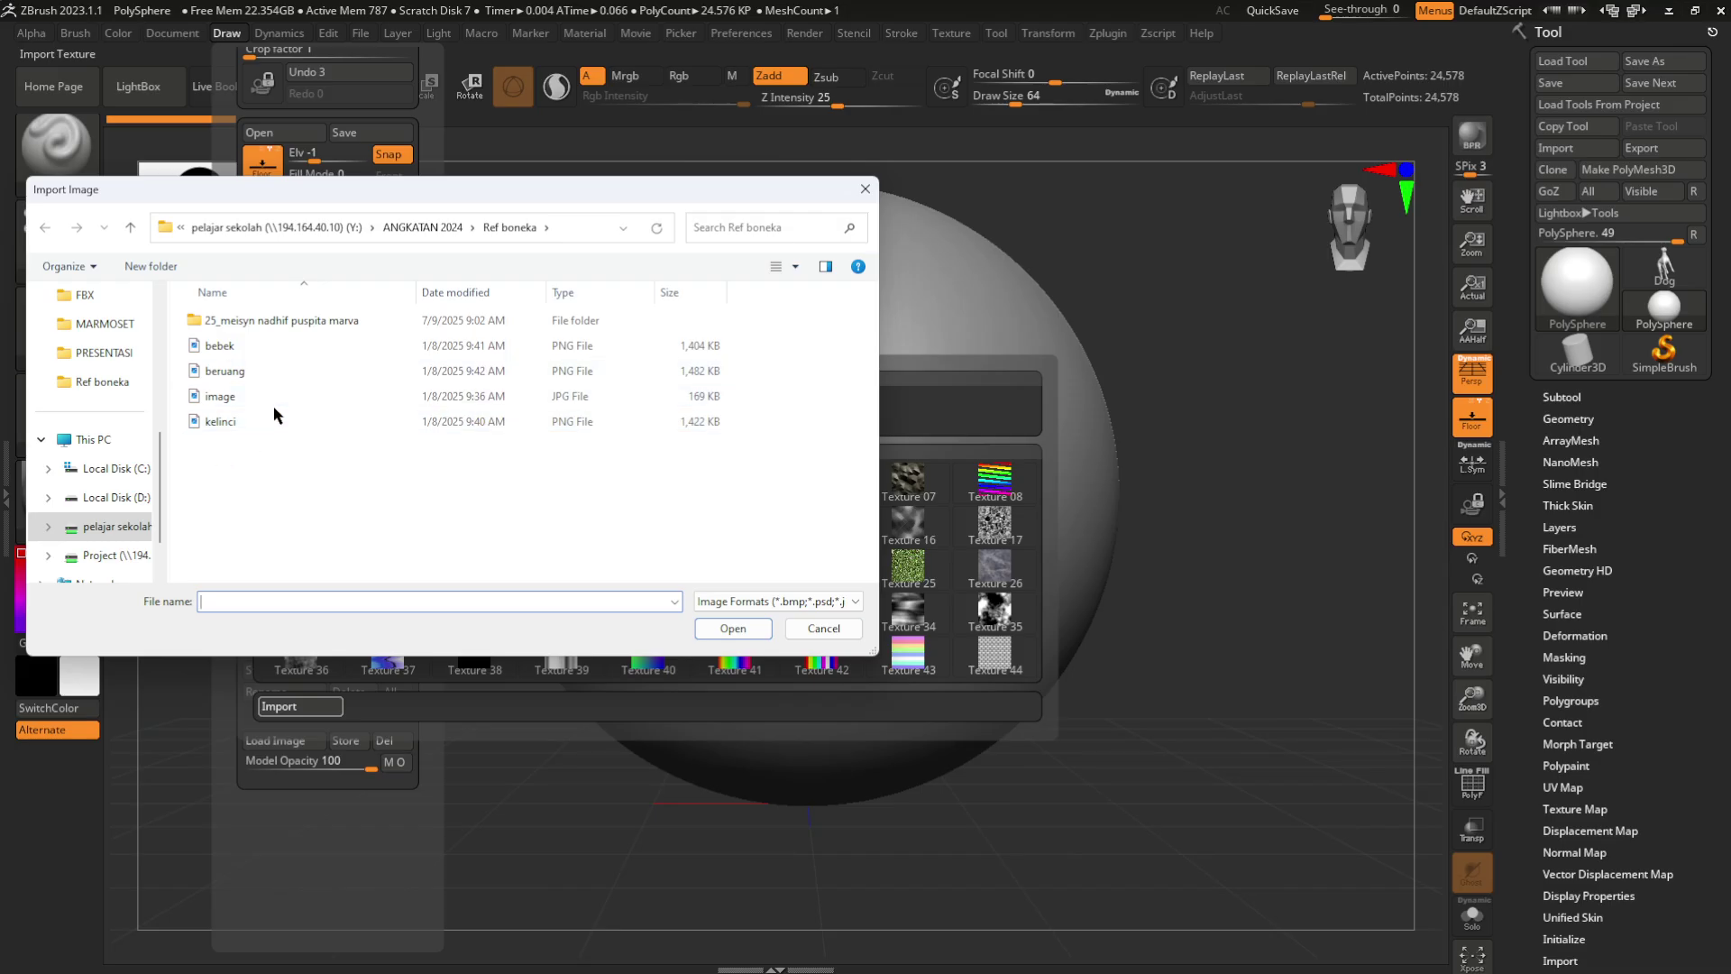
click(230, 375)
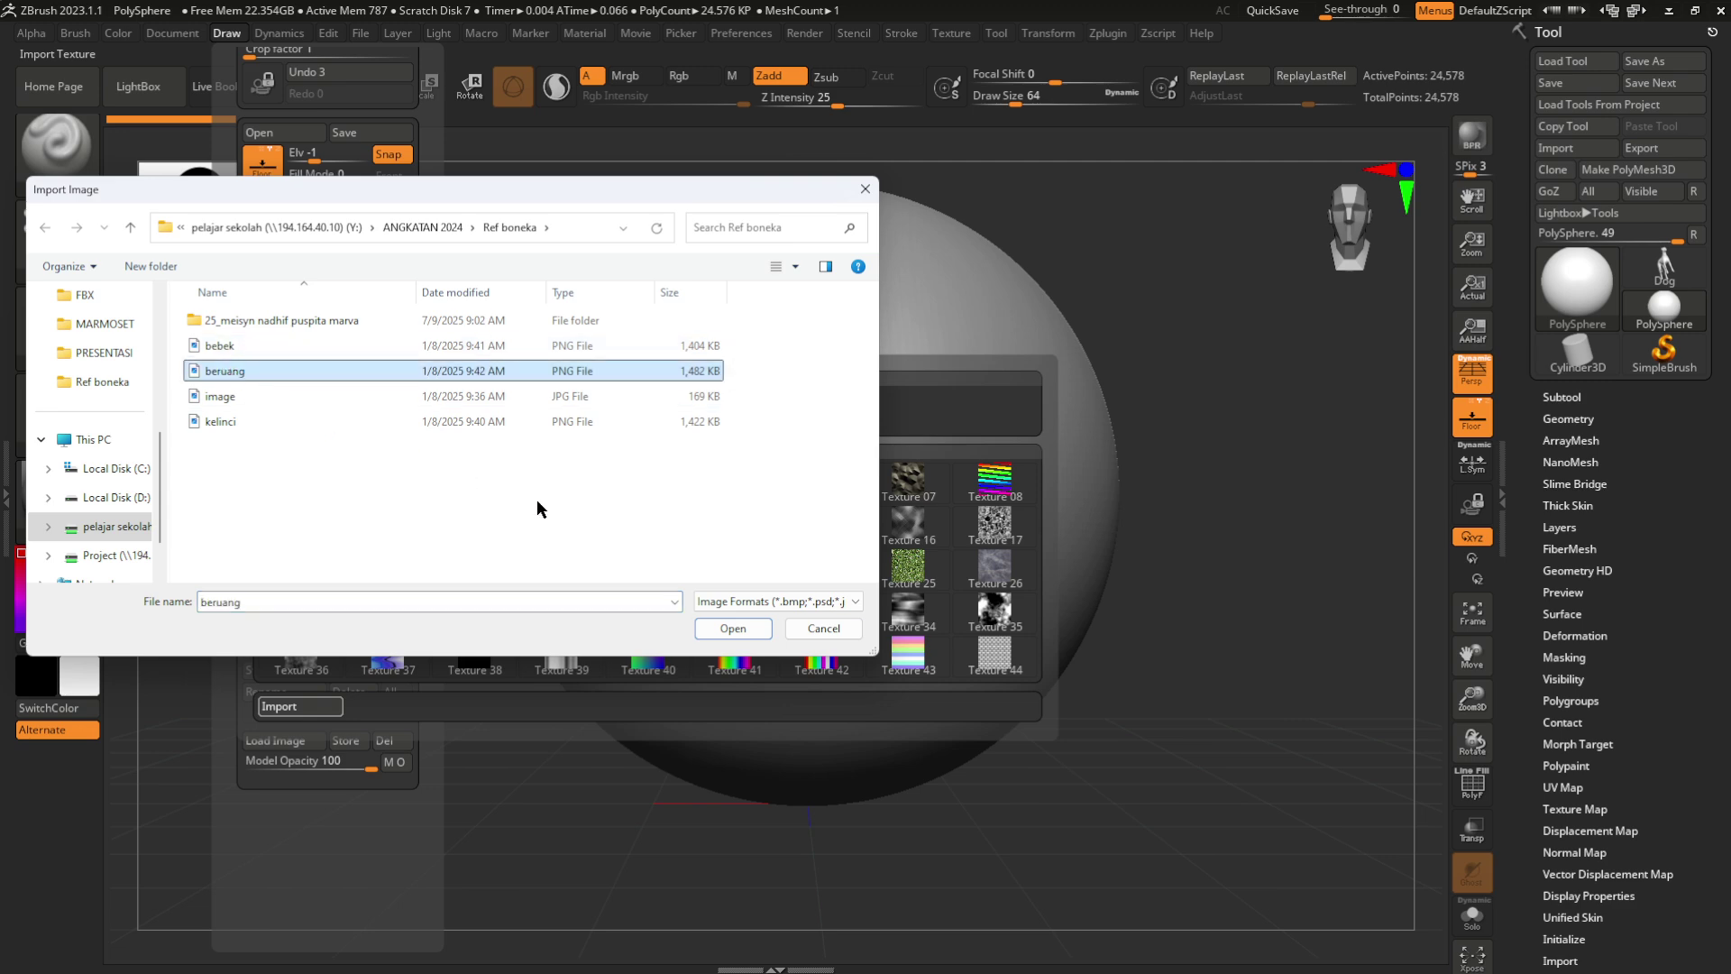
click(733, 631)
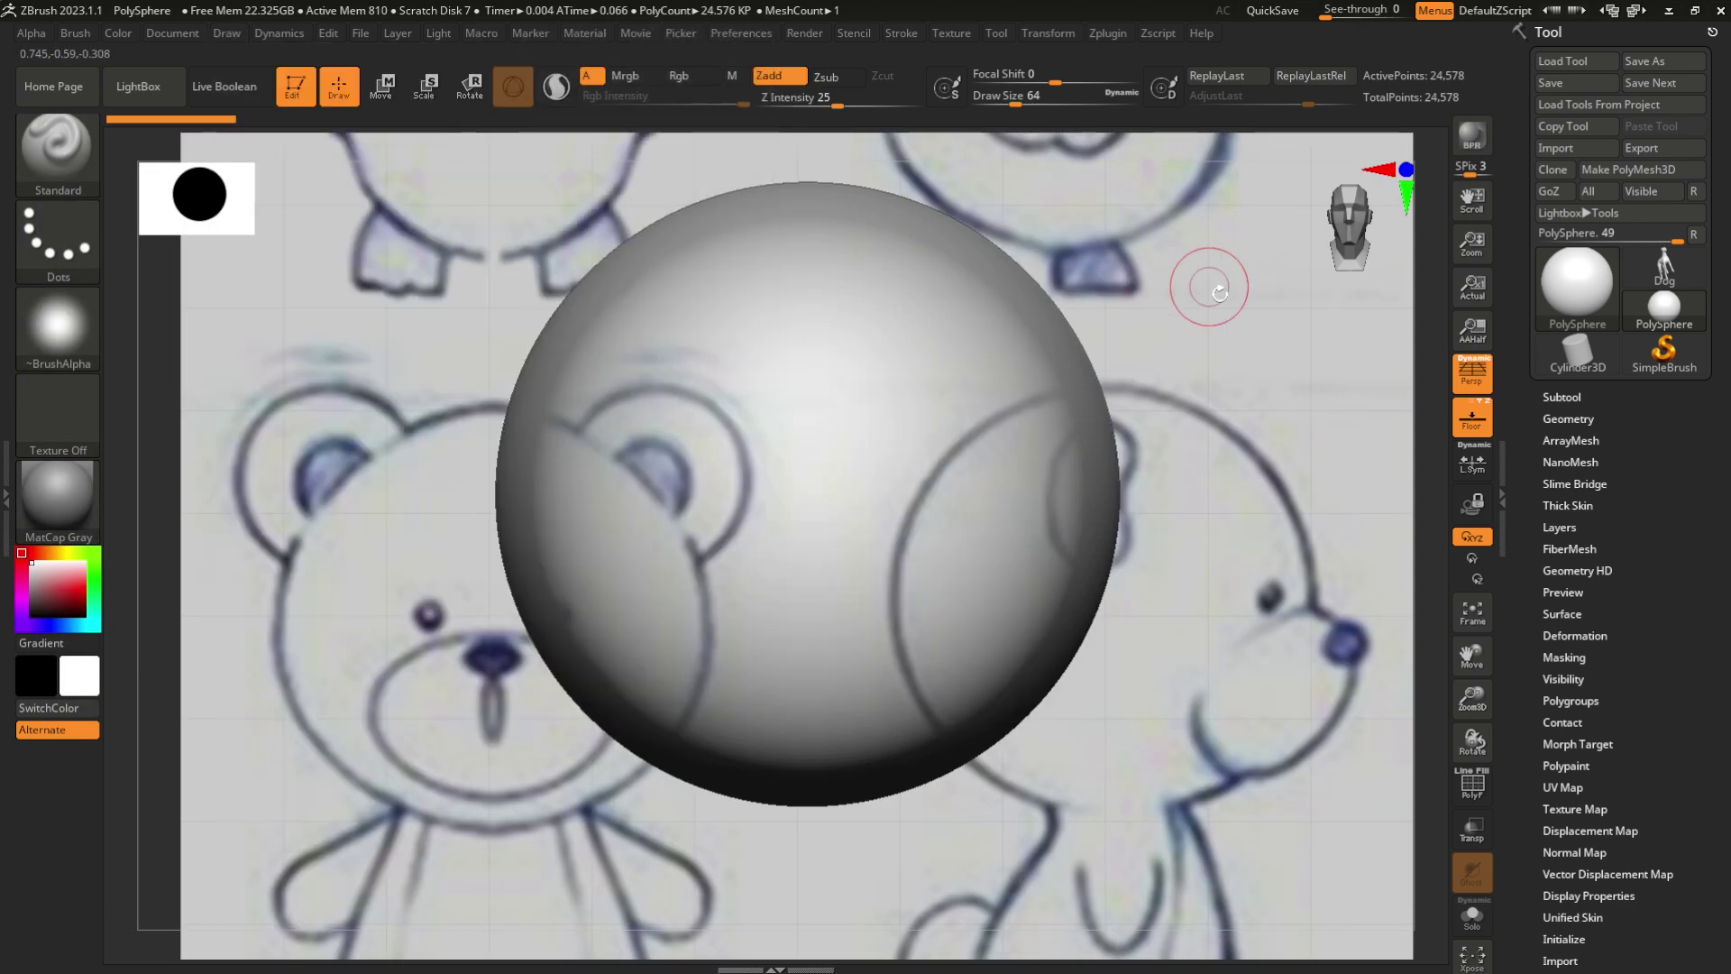
Import the same beruang image as Map1 of the Left-Right reference plane
mouse_move(1205, 402)
mouse_down()
mouse_move(1036, 375)
mouse_move(1087, 435)
mouse_move(1070, 406)
mouse_move(1124, 352)
mouse_move(1044, 375)
mouse_move(1059, 402)
mouse_move(1085, 351)
mouse_move(931, 298)
mouse_move(991, 366)
mouse_up()
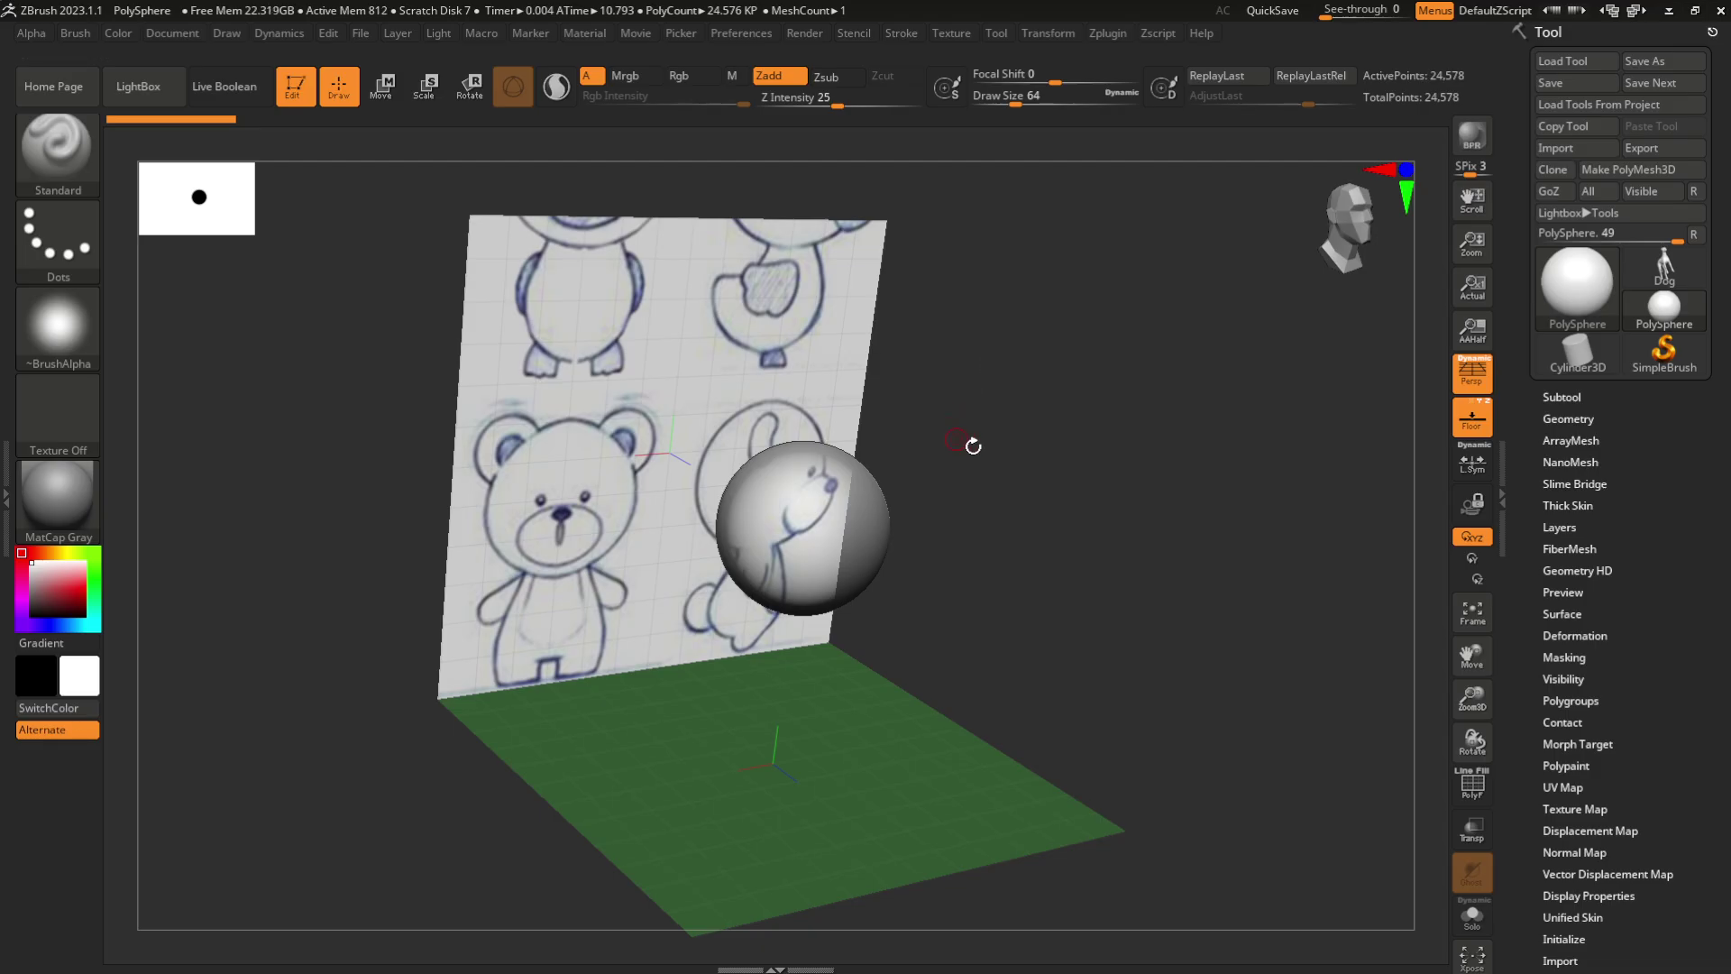
mouse_move(973, 445)
mouse_down()
mouse_move(1016, 413)
mouse_move(1031, 425)
mouse_move(1025, 409)
mouse_move(1035, 459)
mouse_move(1055, 414)
mouse_move(1022, 355)
mouse_up()
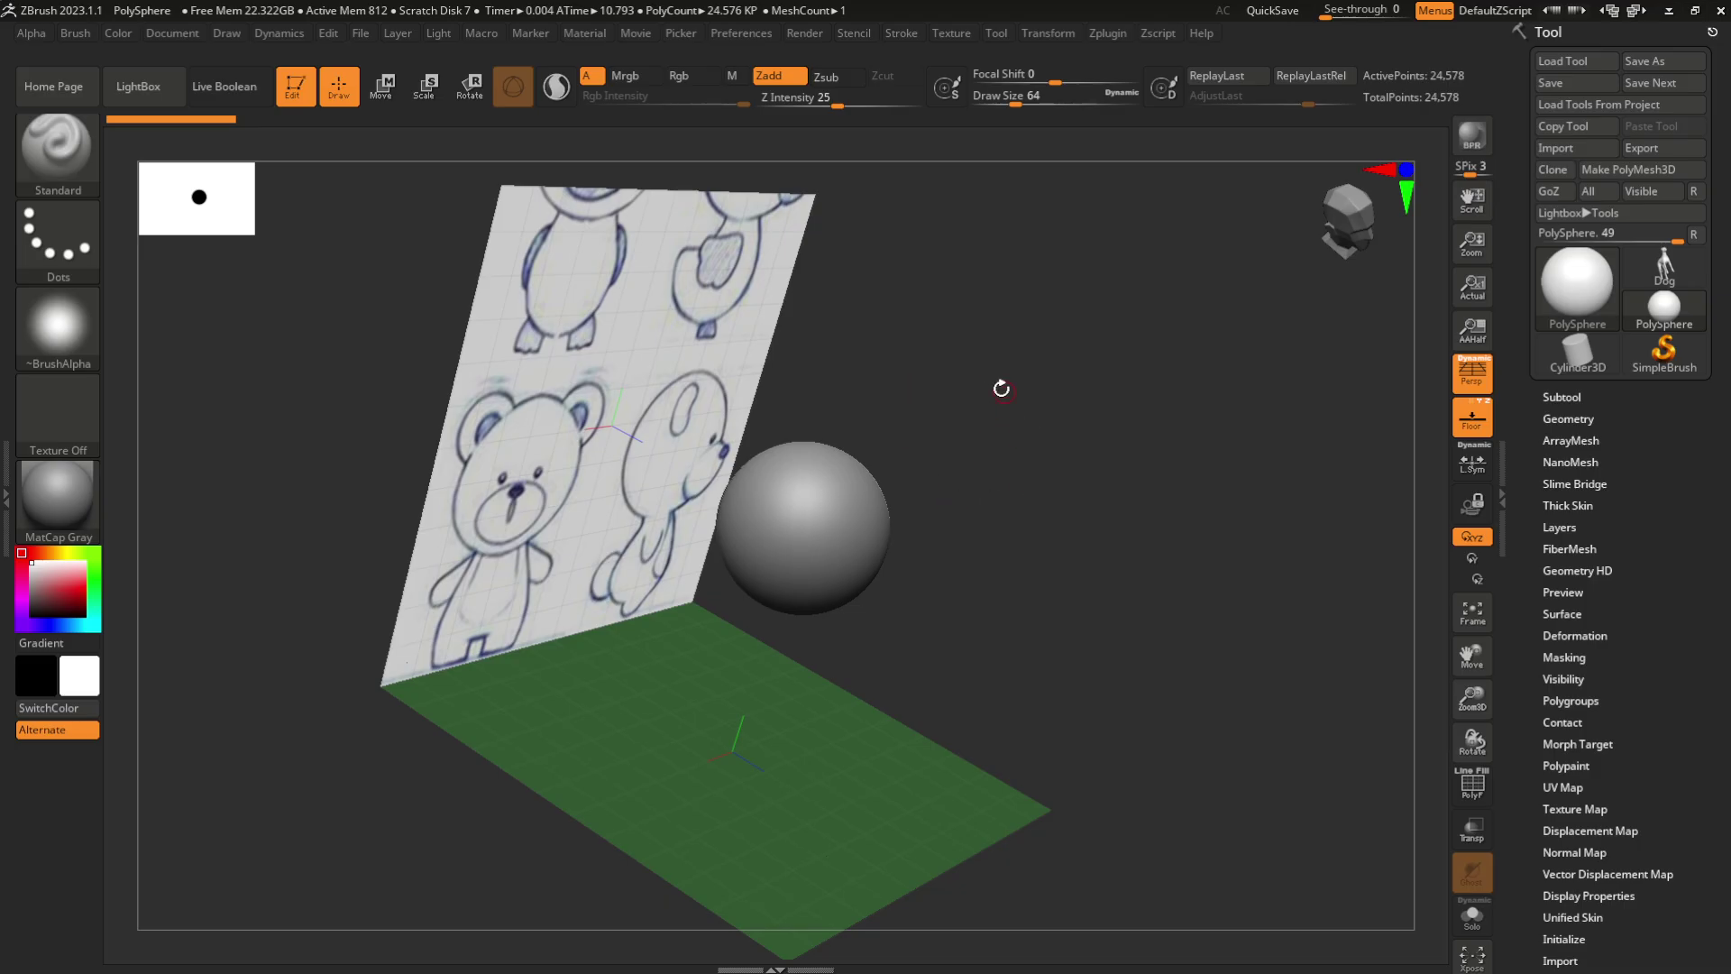
mouse_move(1012, 428)
mouse_down()
mouse_move(1090, 429)
mouse_move(1101, 405)
mouse_move(1115, 419)
mouse_move(1101, 421)
mouse_move(1161, 400)
mouse_up()
click(1338, 232)
alt+drag(1228, 303, 1183, 336)
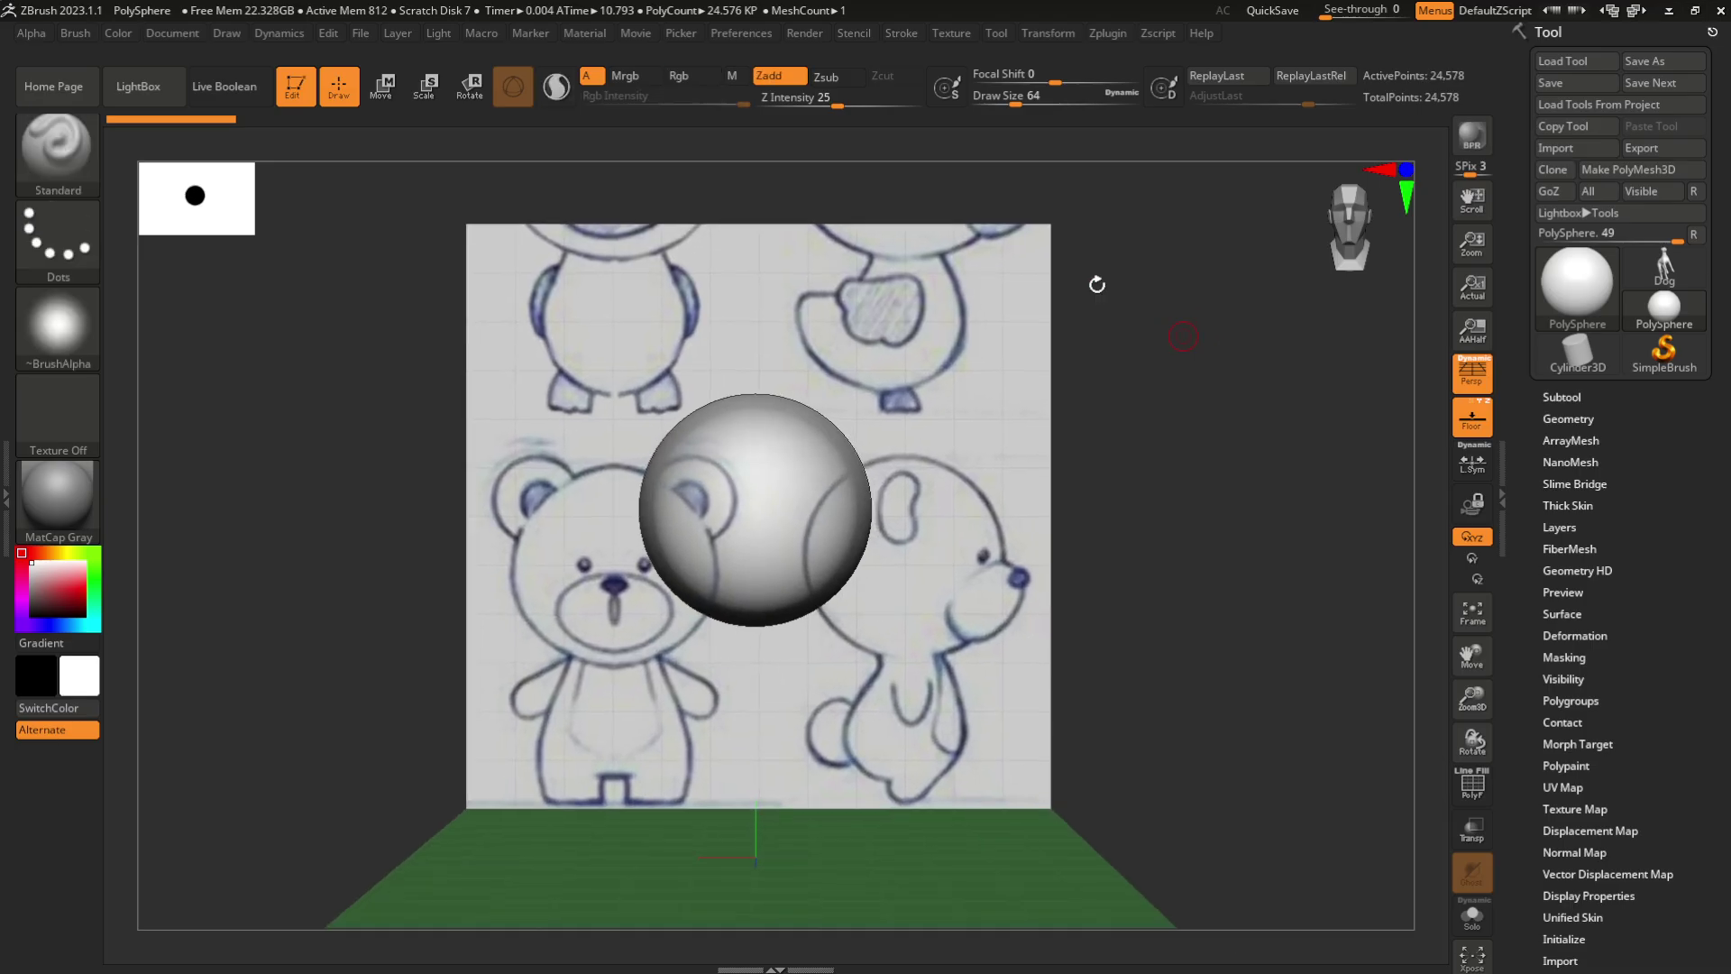
click(226, 34)
scroll(213, 321, down, 5)
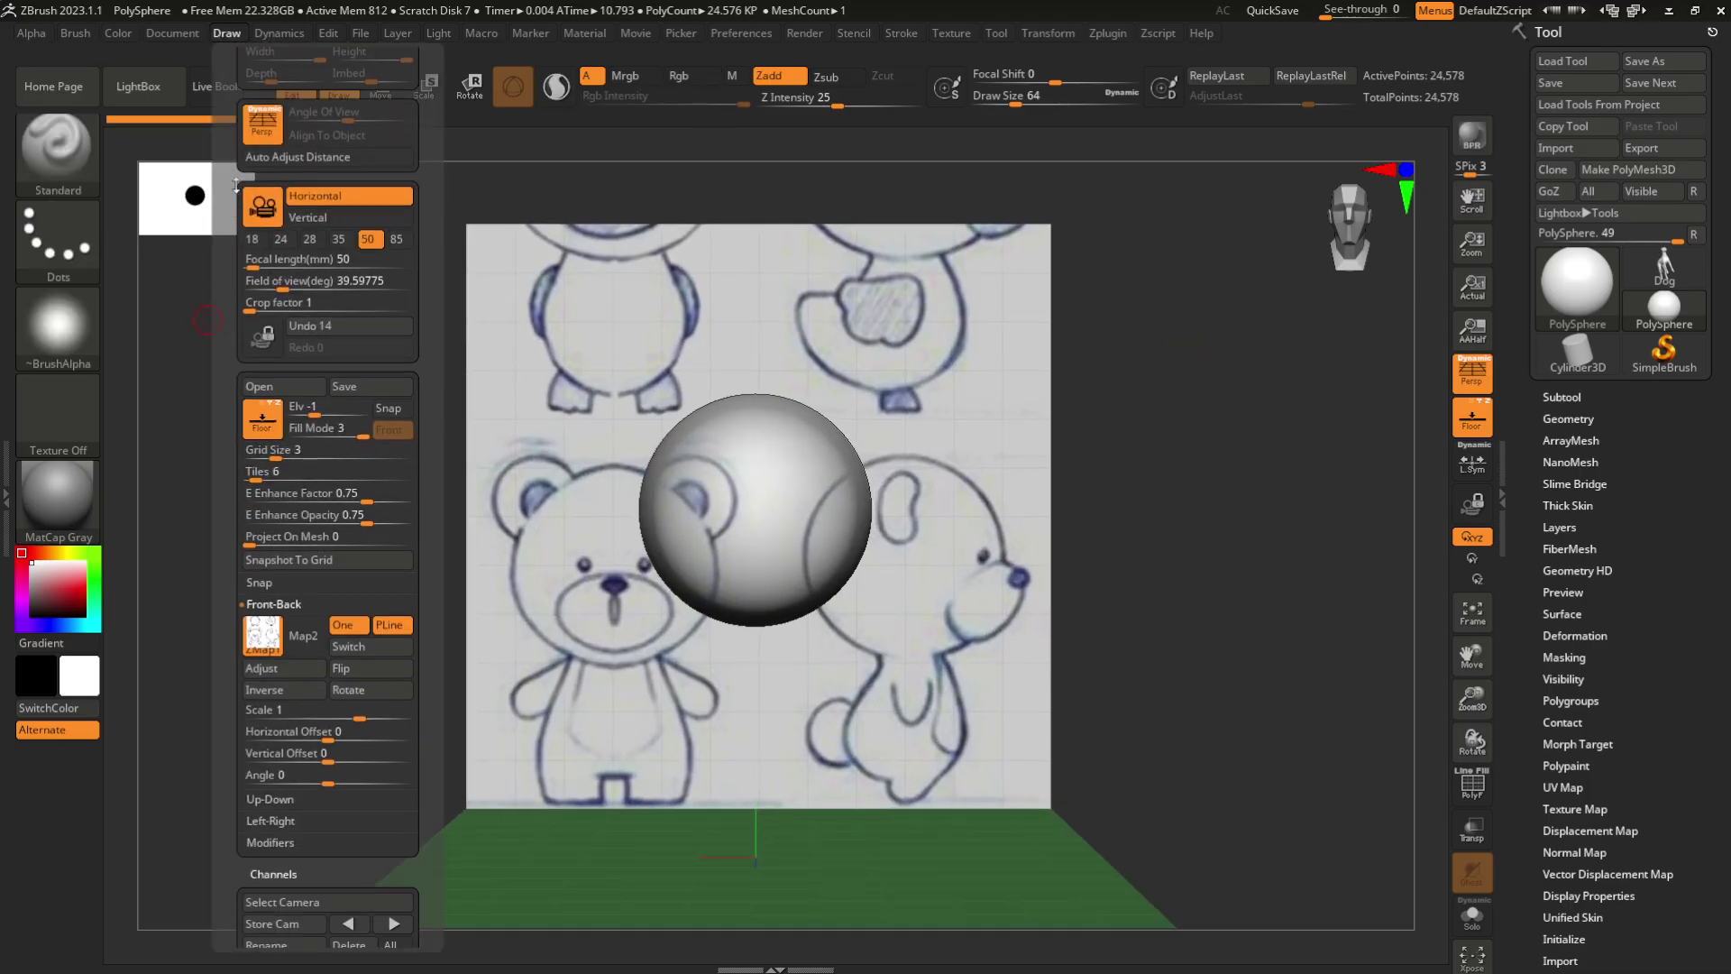
scroll(229, 594, down, 3)
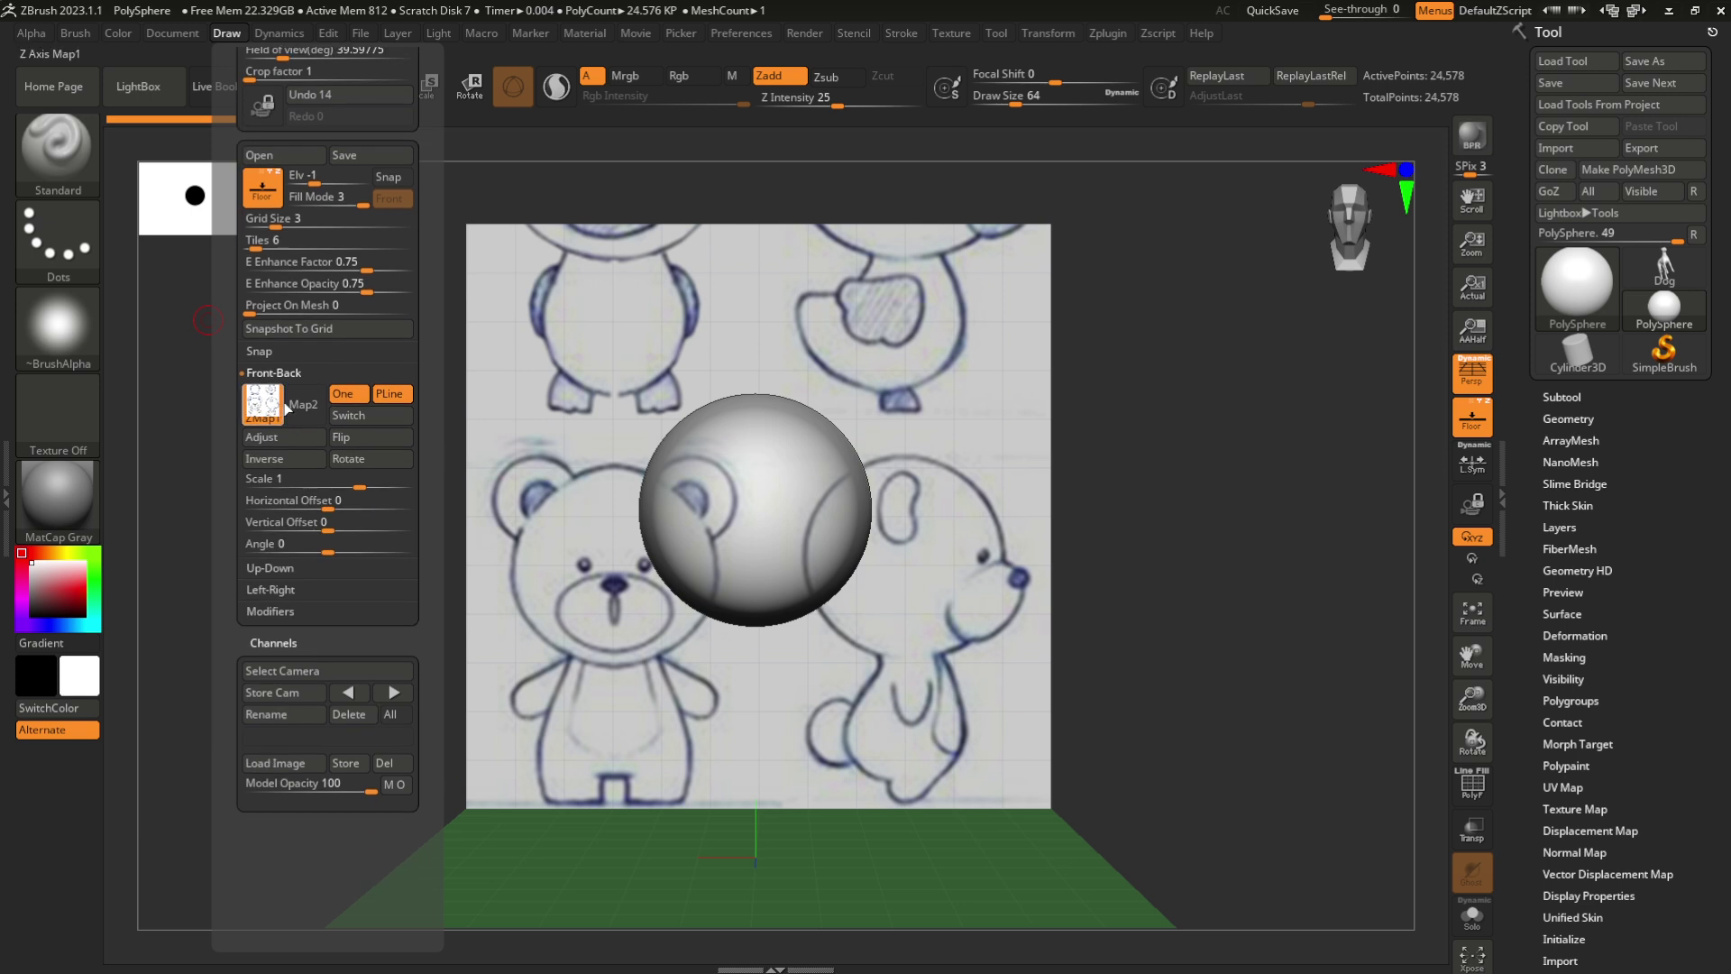
click(274, 589)
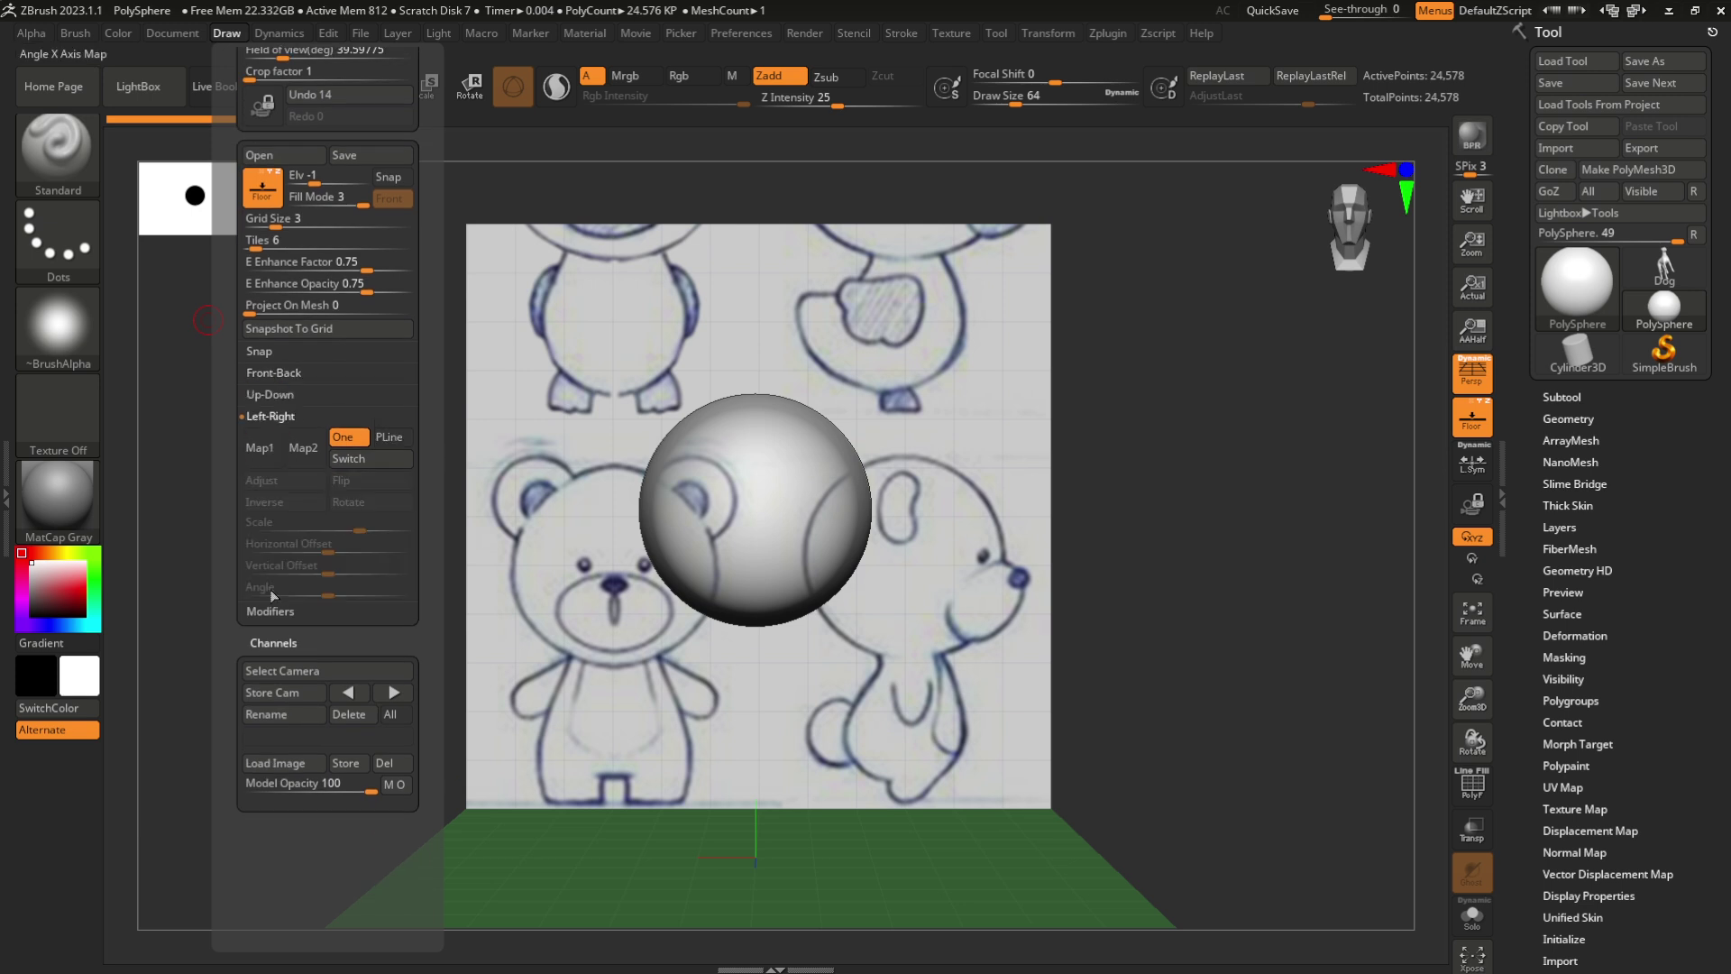
click(261, 454)
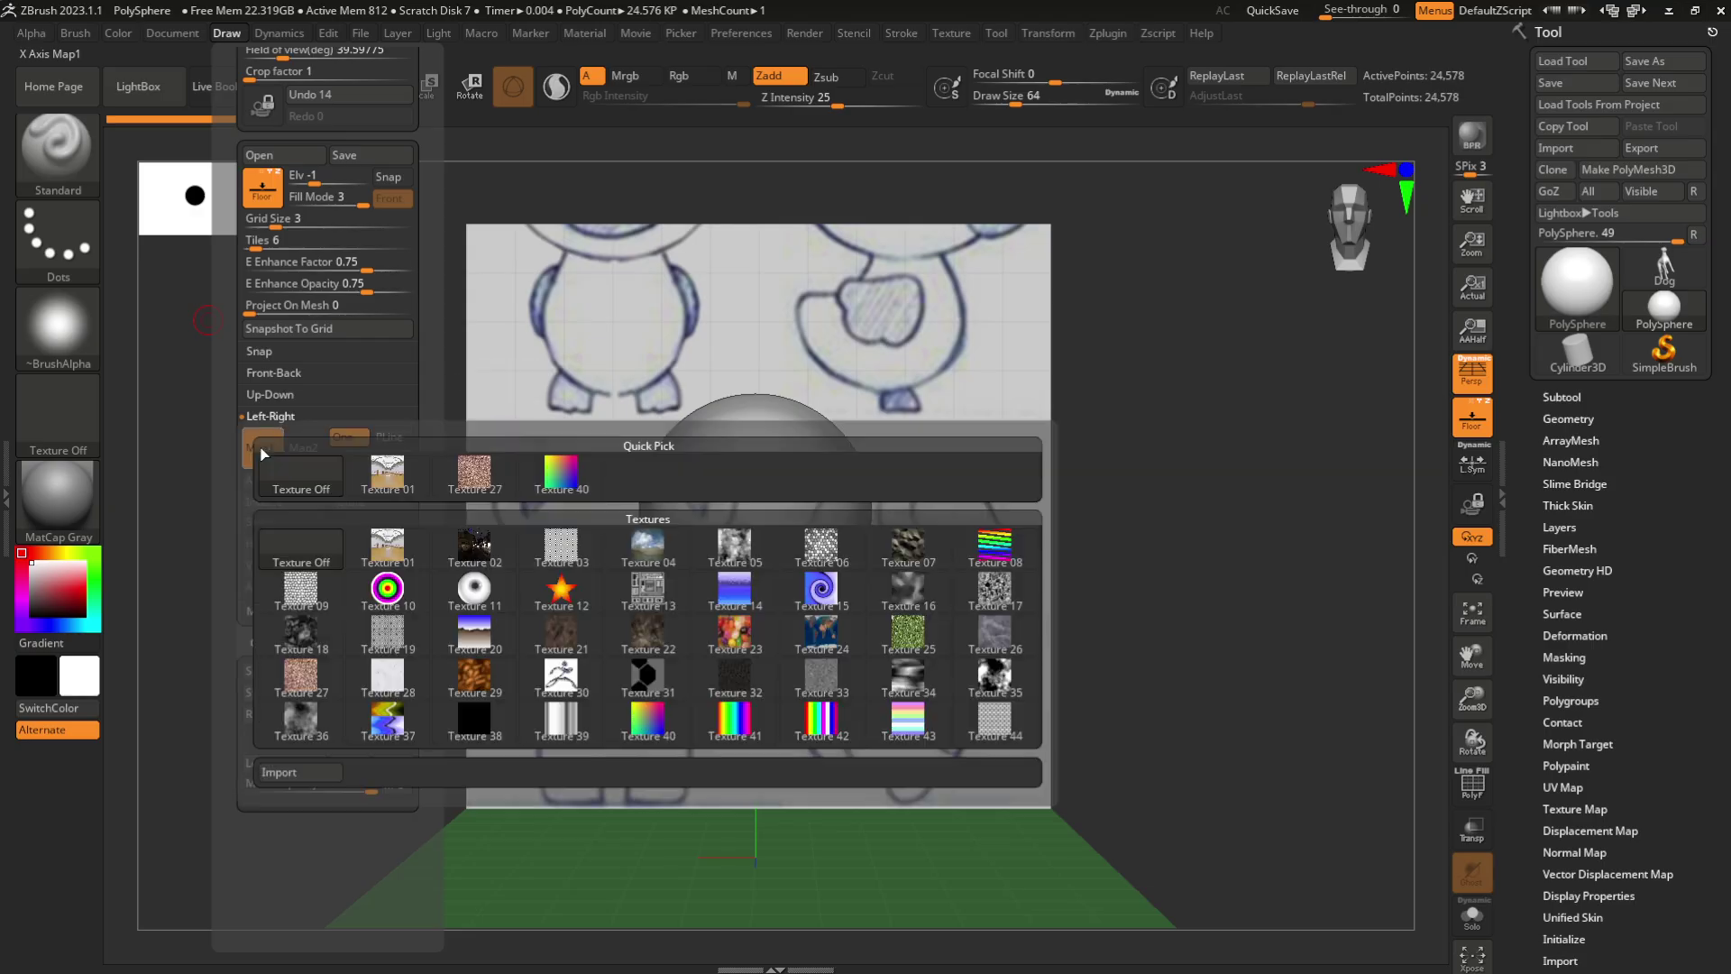
click(303, 774)
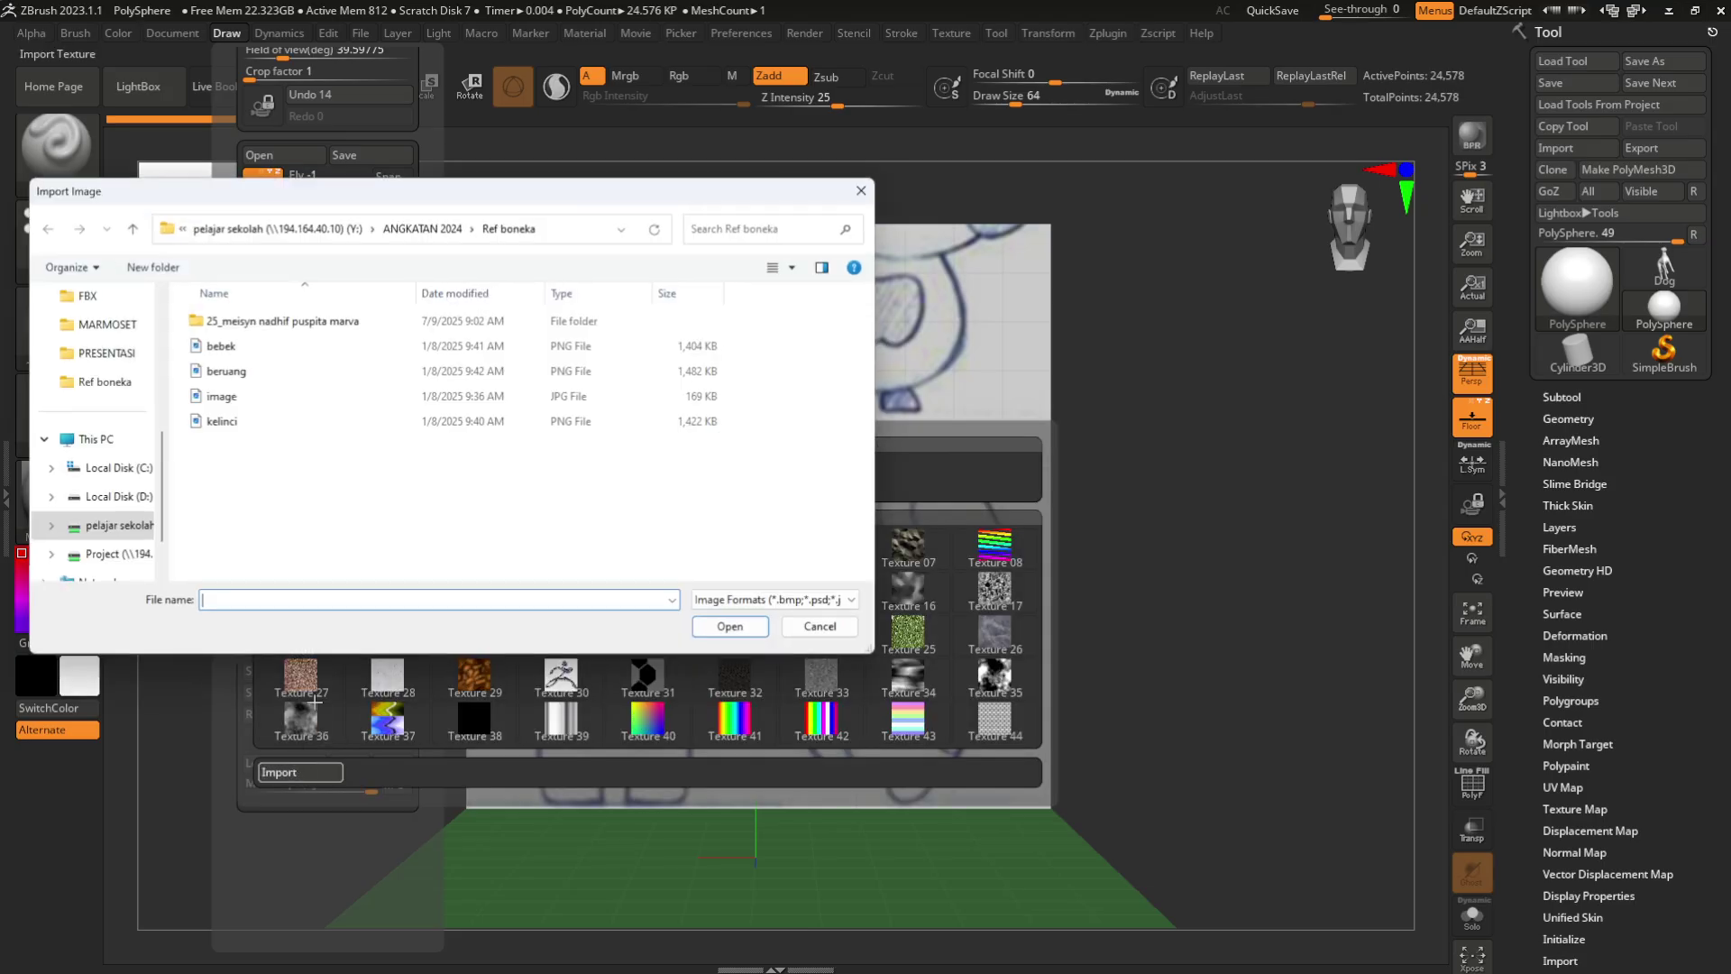
click(253, 375)
click(747, 630)
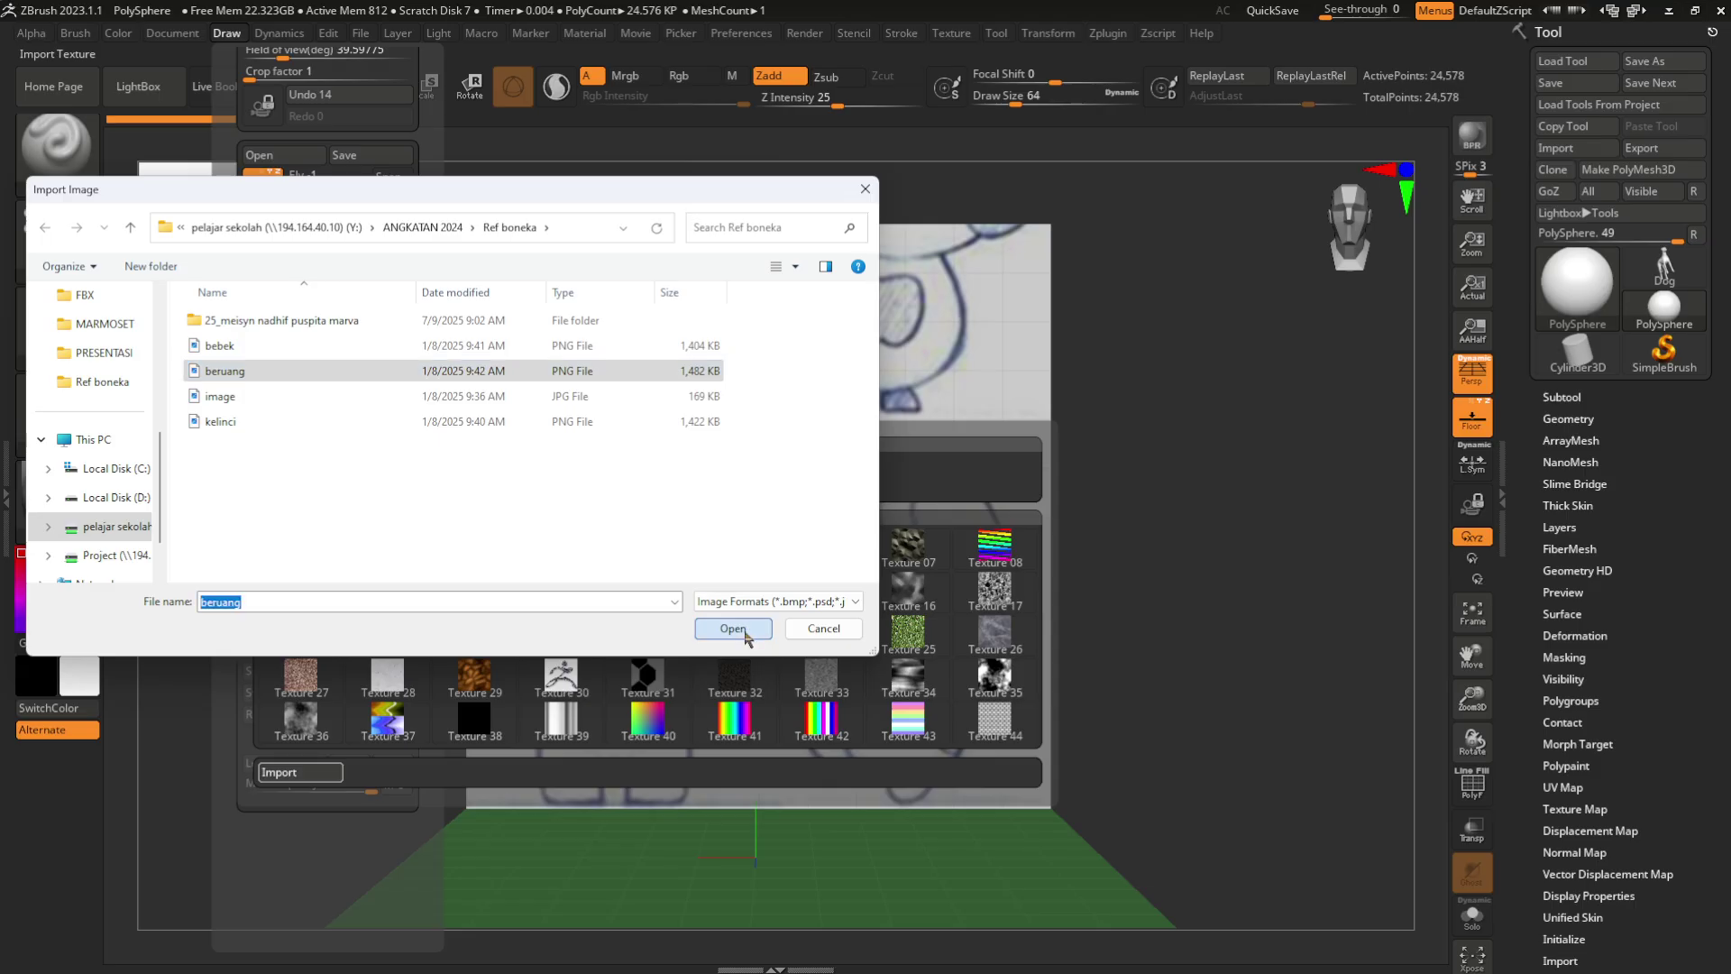
Open the Front-Back reference map settings for editing
mouse_move(991, 556)
ctrl+right_down()
mouse_move(989, 478)
mouse_move(982, 573)
ctrl+right_up()
alt+right_drag(1158, 331, 1135, 343)
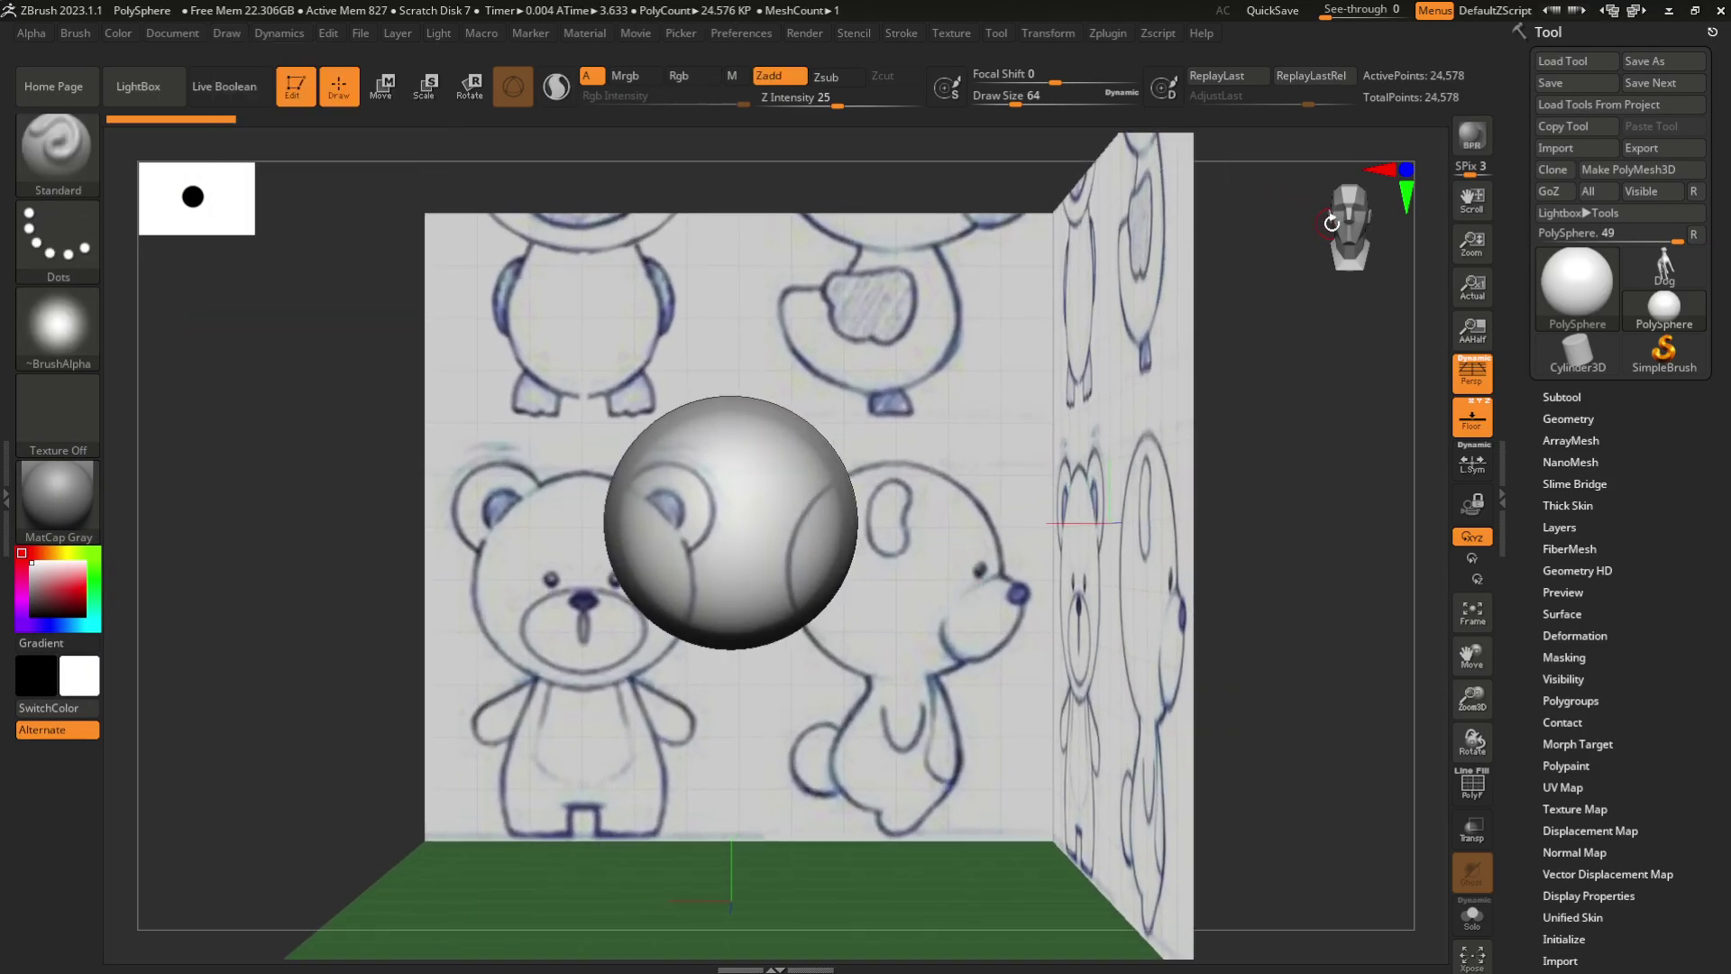
right_drag(1225, 287, 1141, 317)
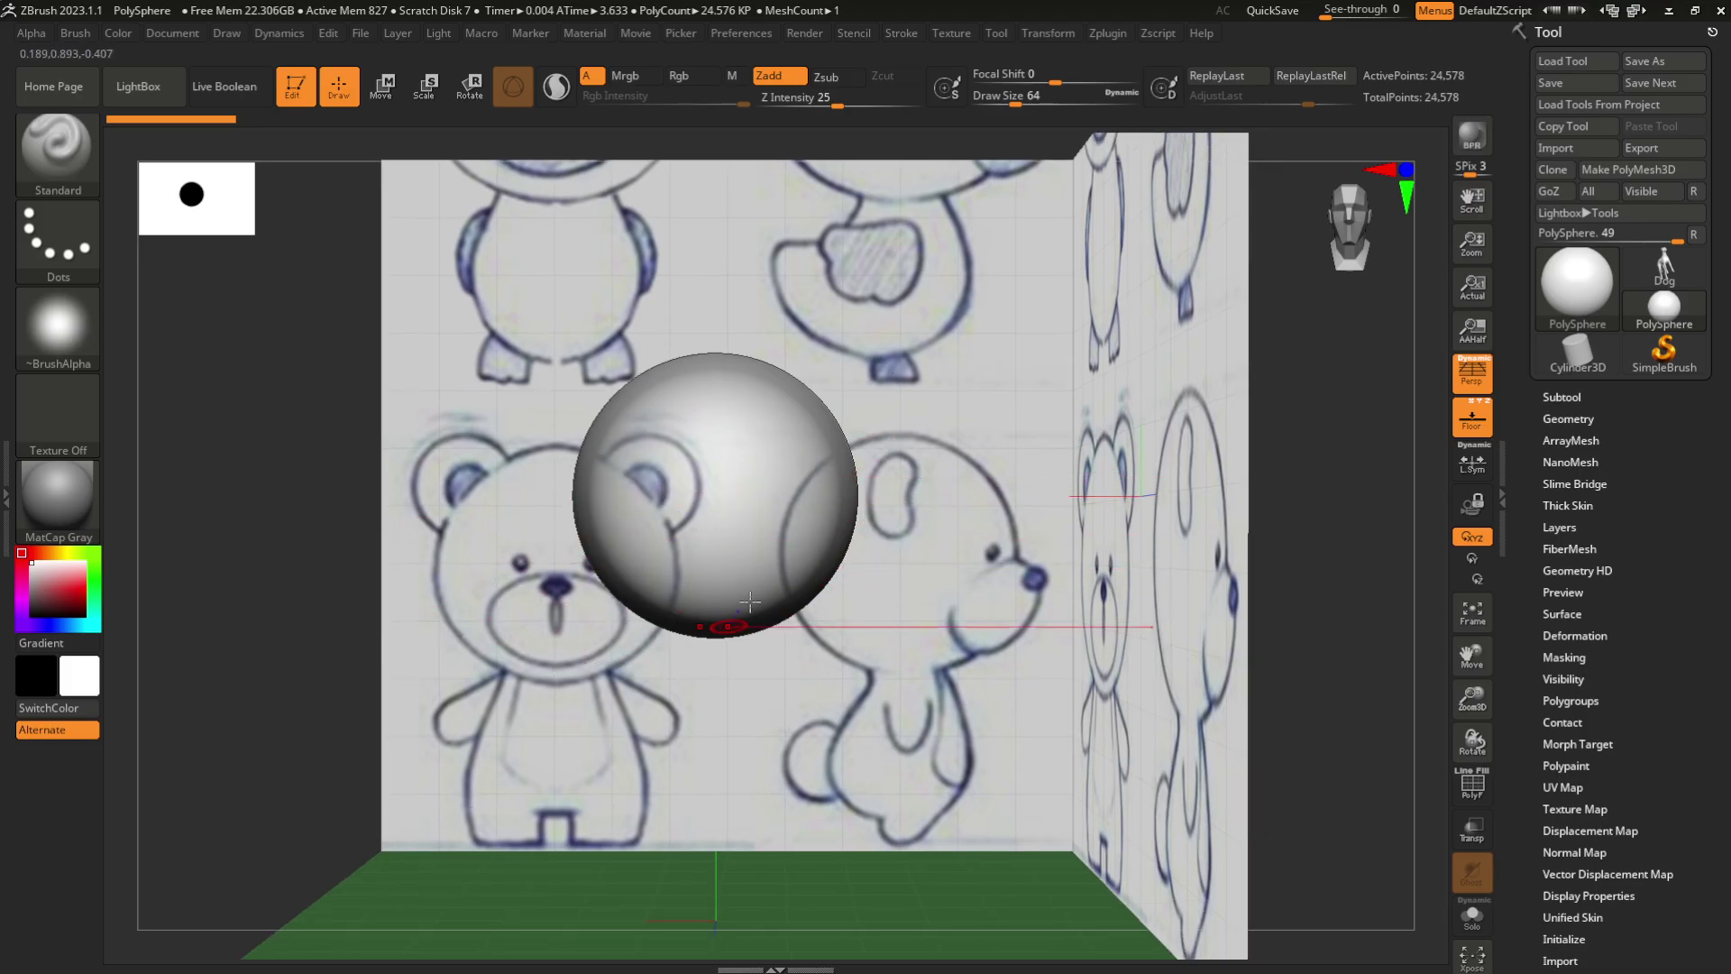
click(226, 33)
scroll(281, 449, down, 10)
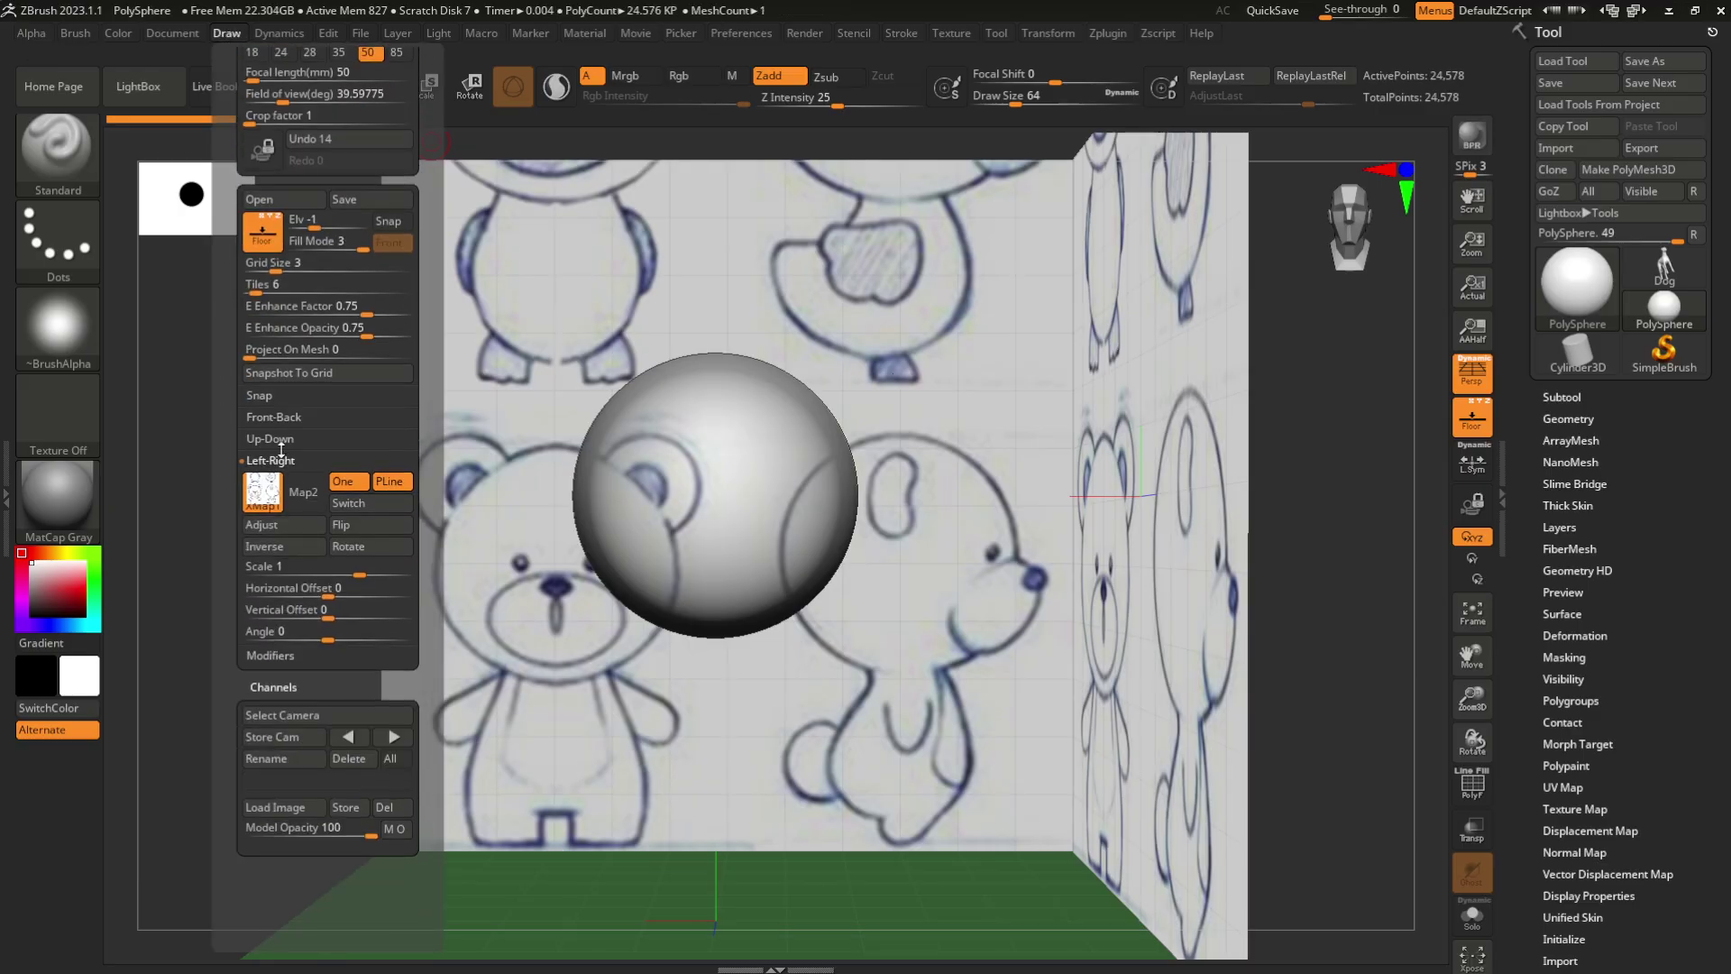
click(289, 418)
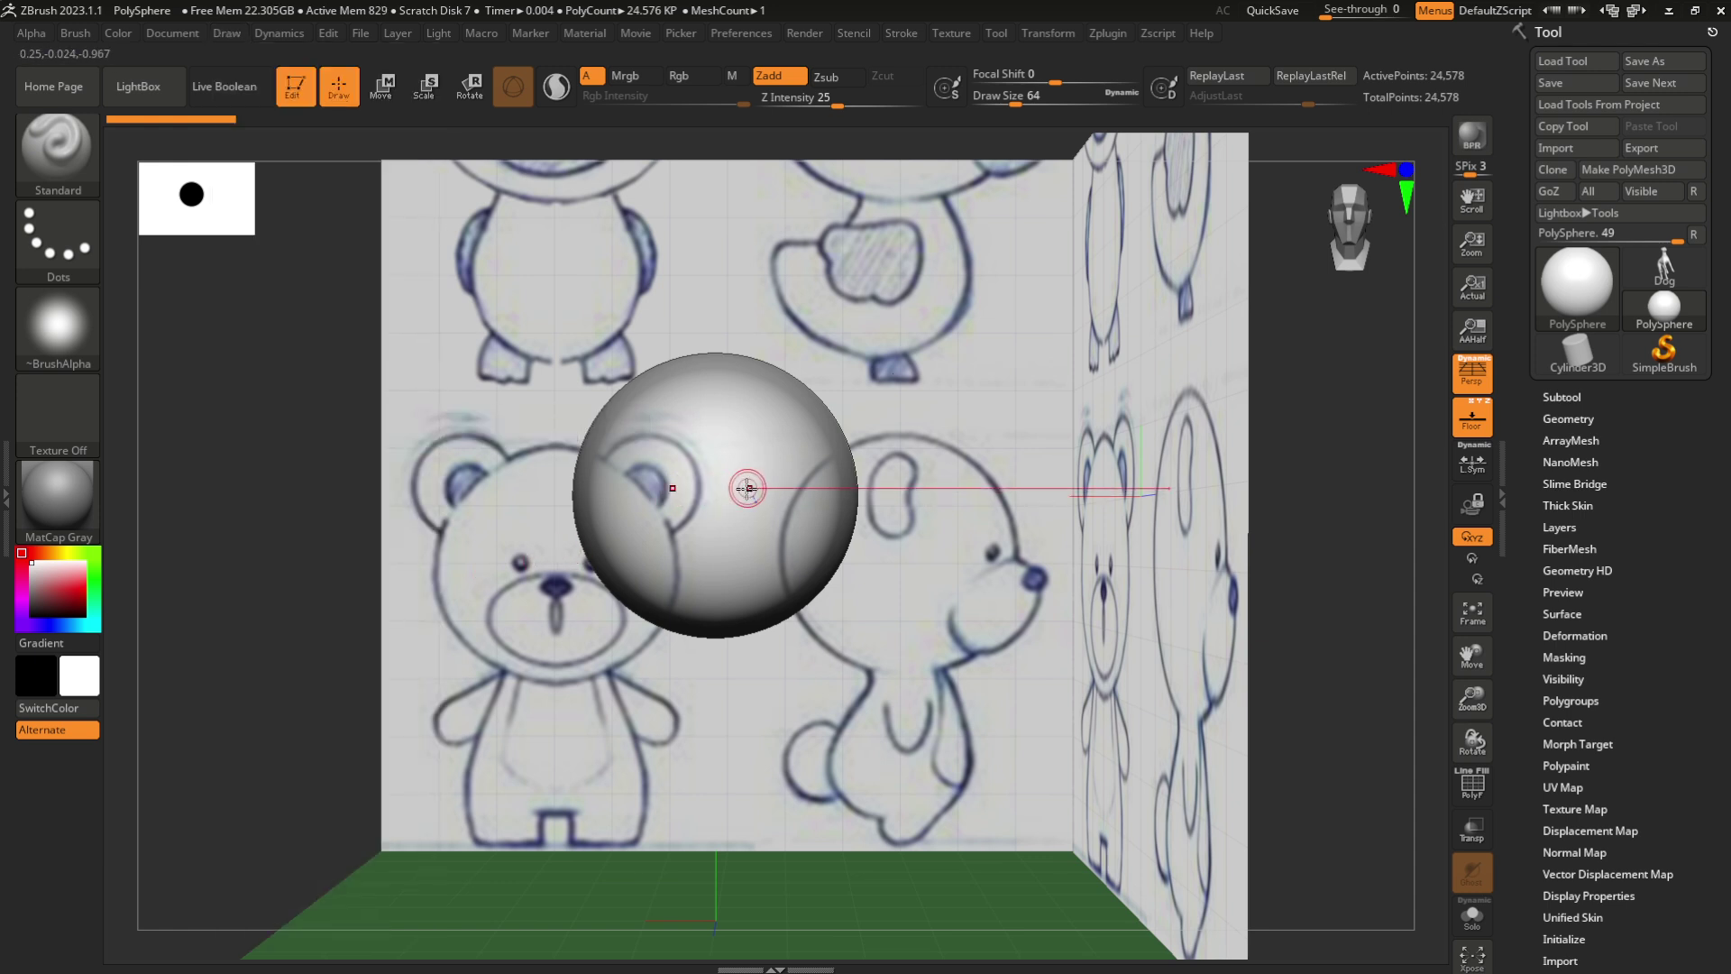
Try to move the sphere sideways along the X axis and undo the move
key(w)
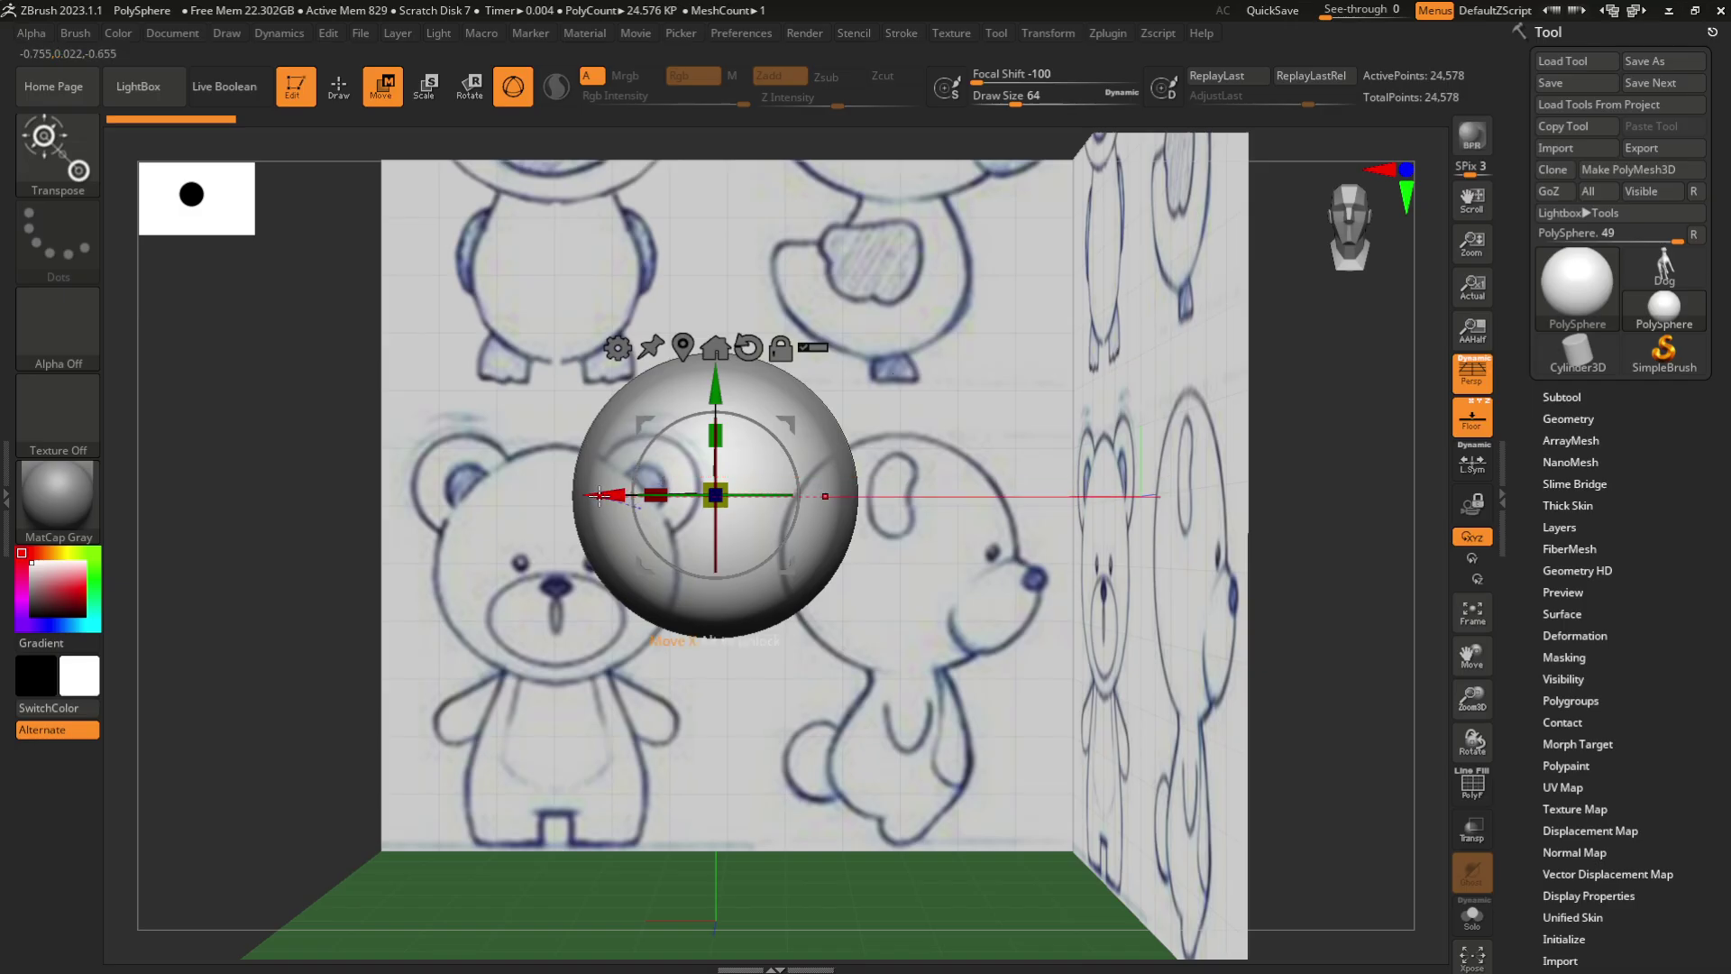
drag(600, 494, 684, 494)
key(ctrl+z)
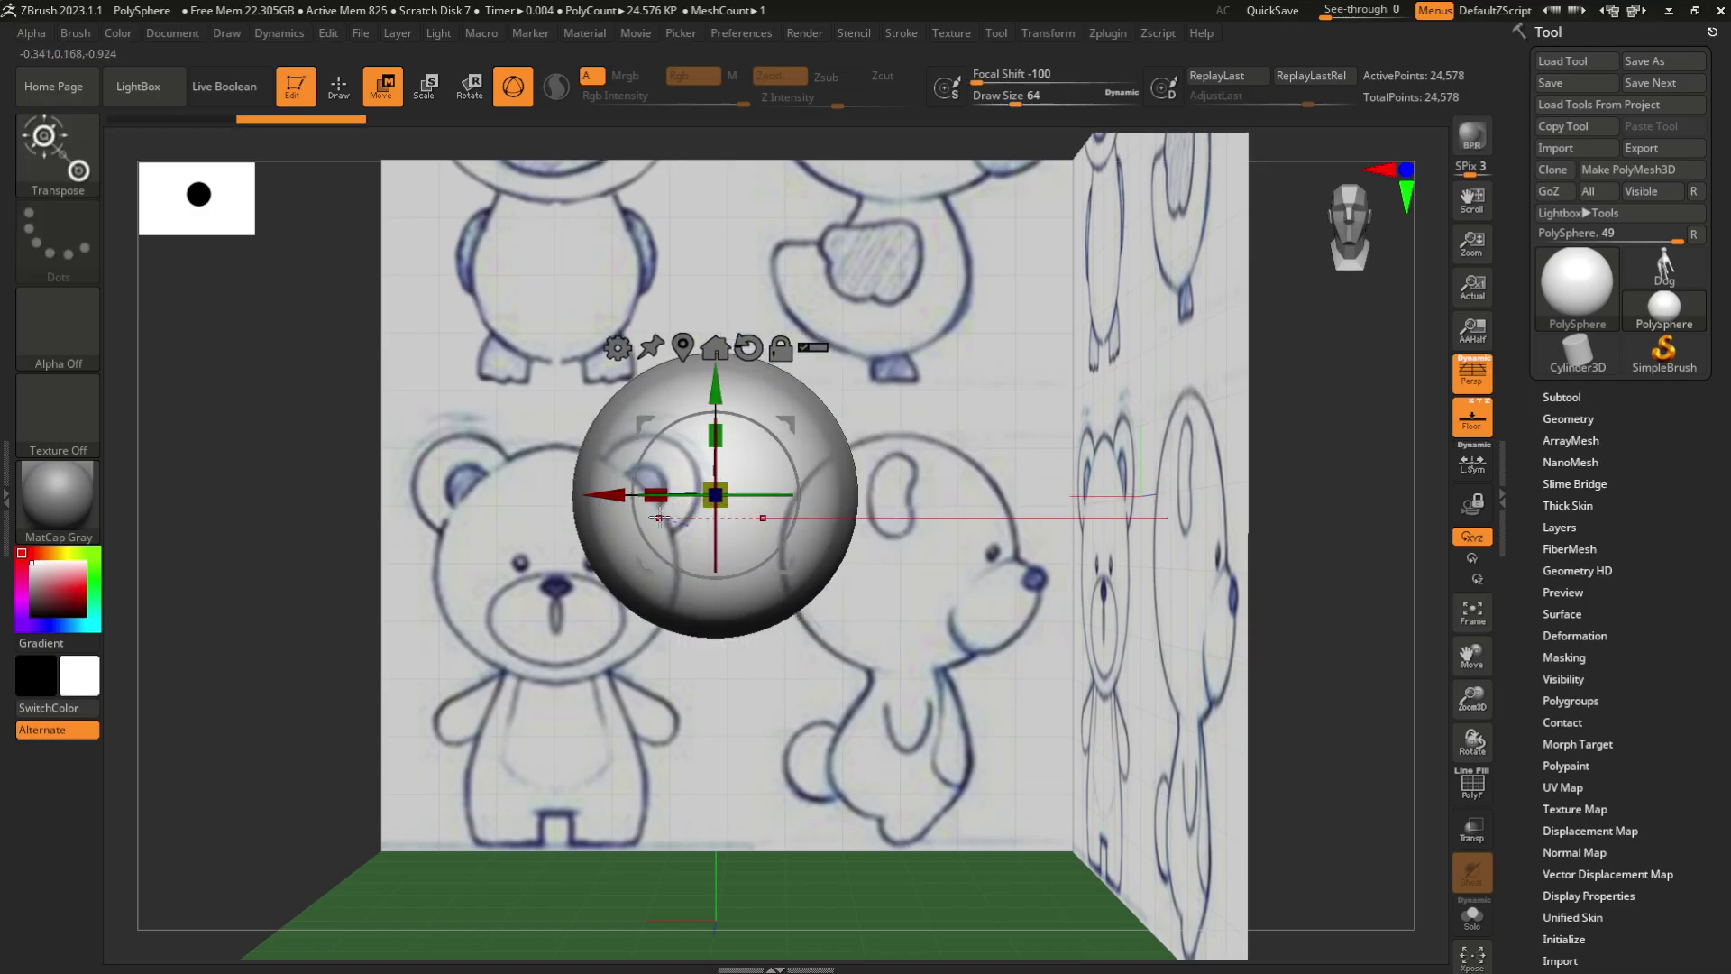
Offset the Front-Back reference image horizontally and vertically until the front-view bear's head is centred behind the sphere
click(227, 34)
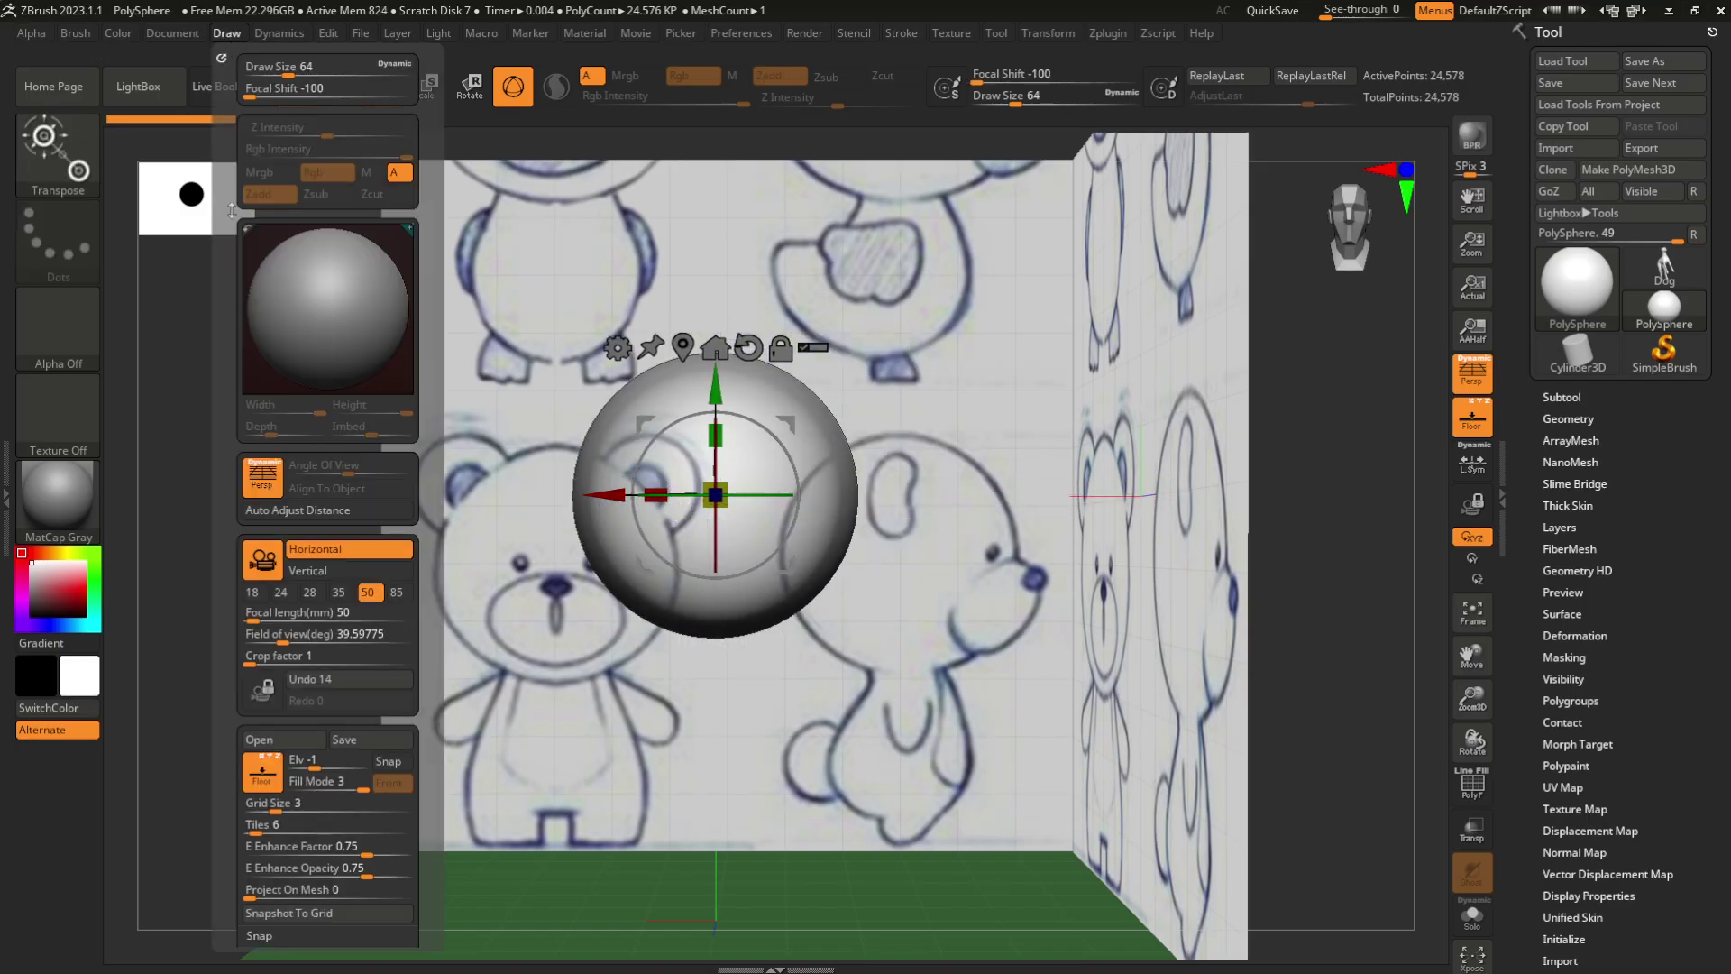
scroll(231, 210, down, 3)
scroll(223, 187, down, 3)
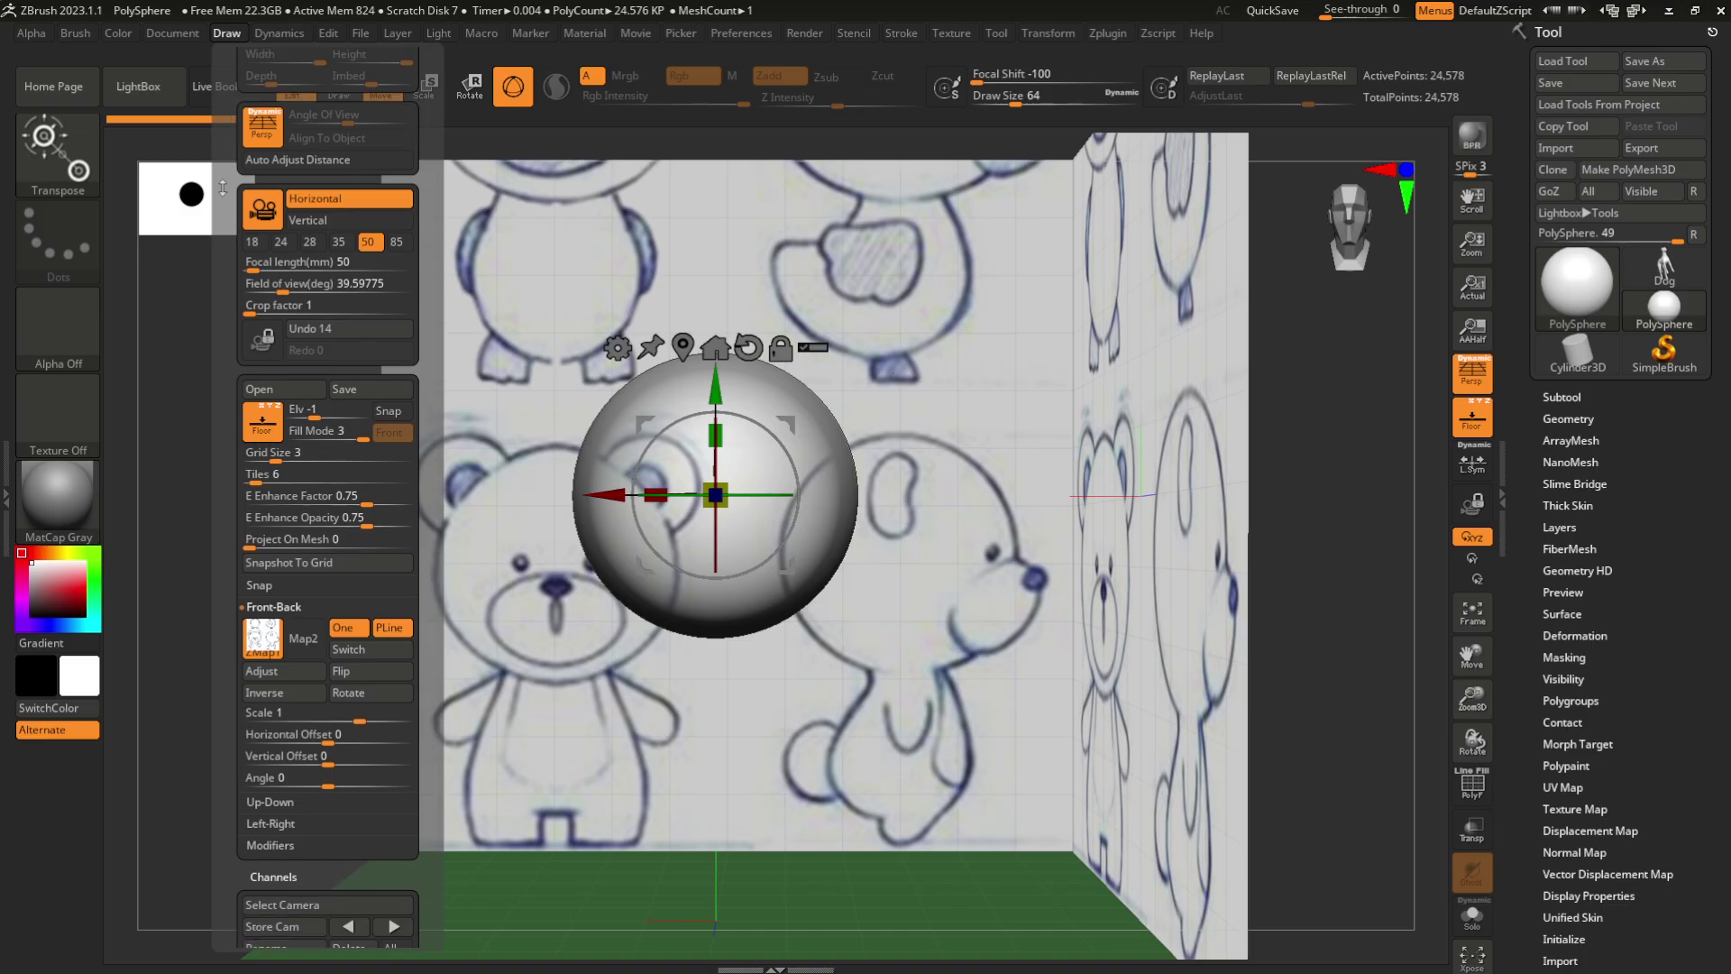
scroll(227, 253, down, 2)
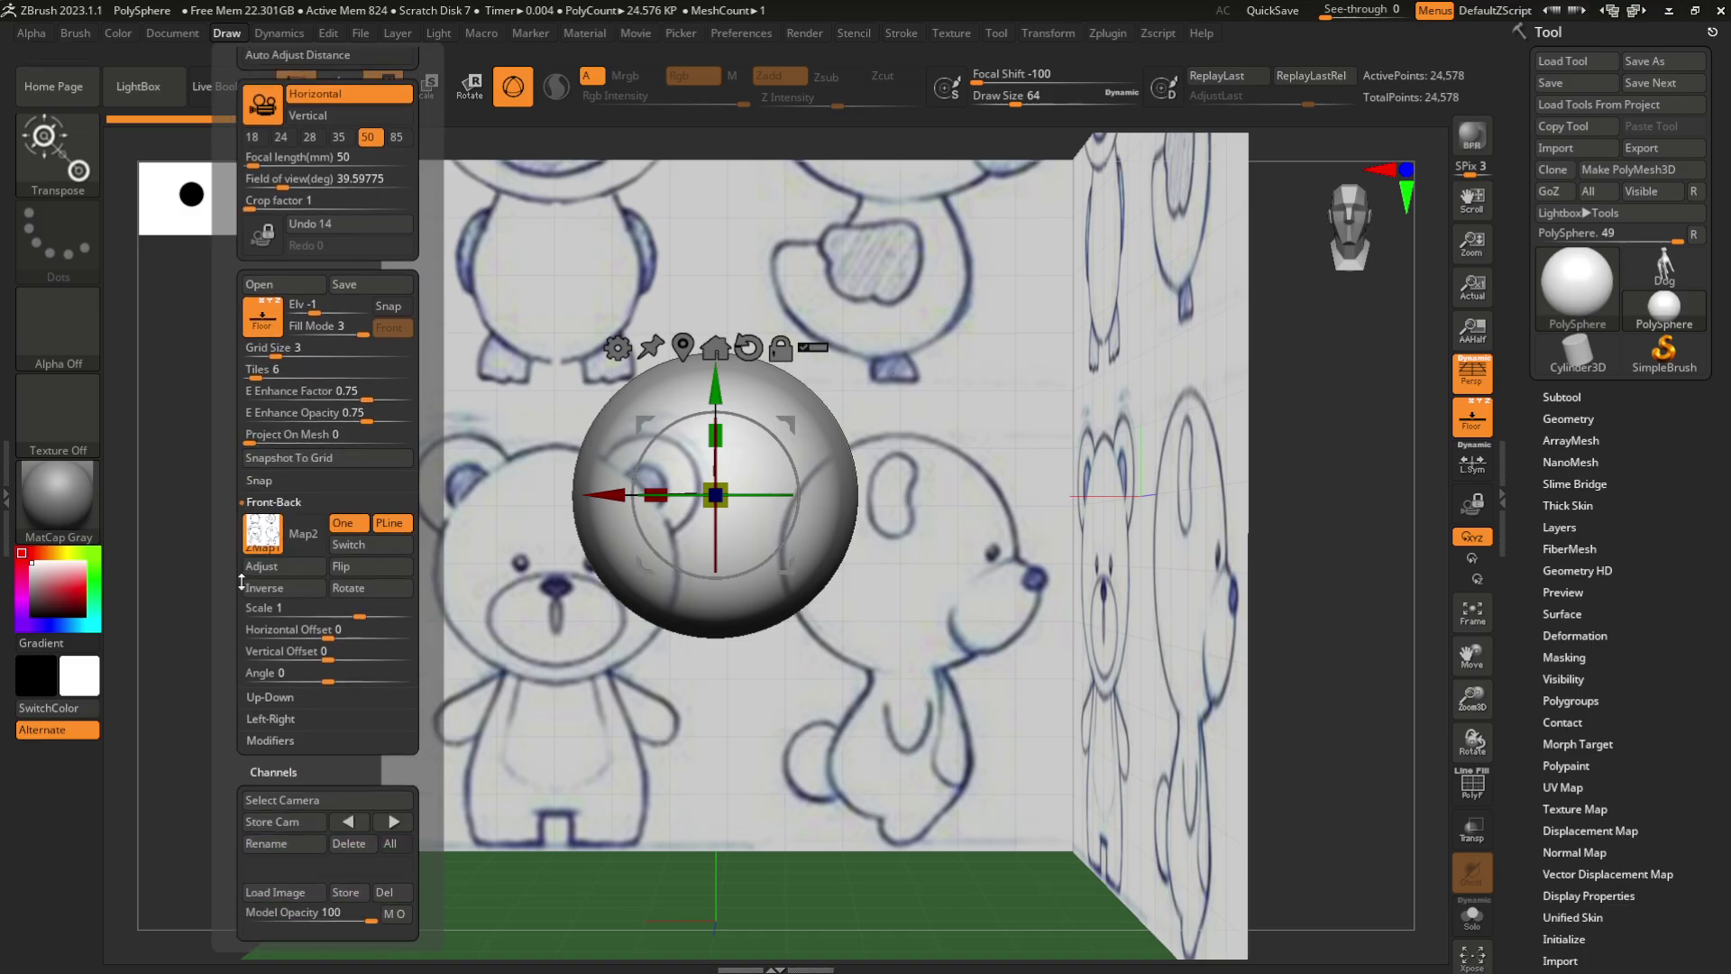
mouse_move(322, 637)
mouse_down()
mouse_move(383, 640)
mouse_move(320, 659)
mouse_move(292, 641)
mouse_up()
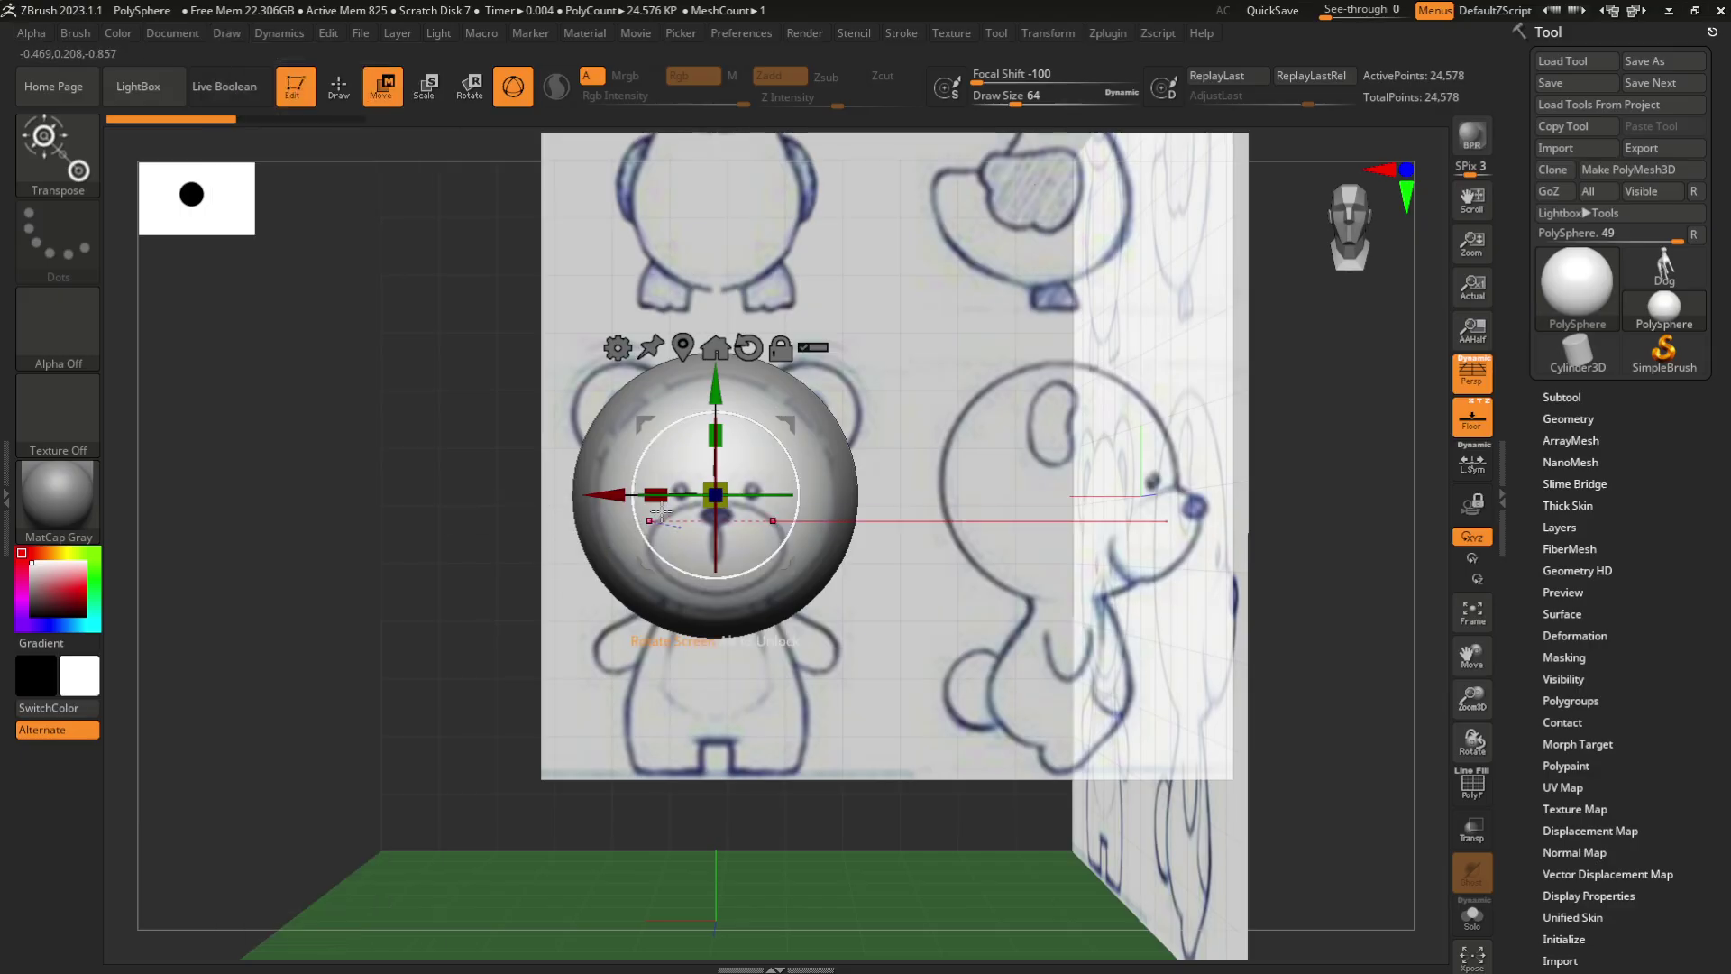
From the side view, offset the Left-Right reference image horizontally and vertically until the side-view bear's head lines up with the sphere
click(1367, 221)
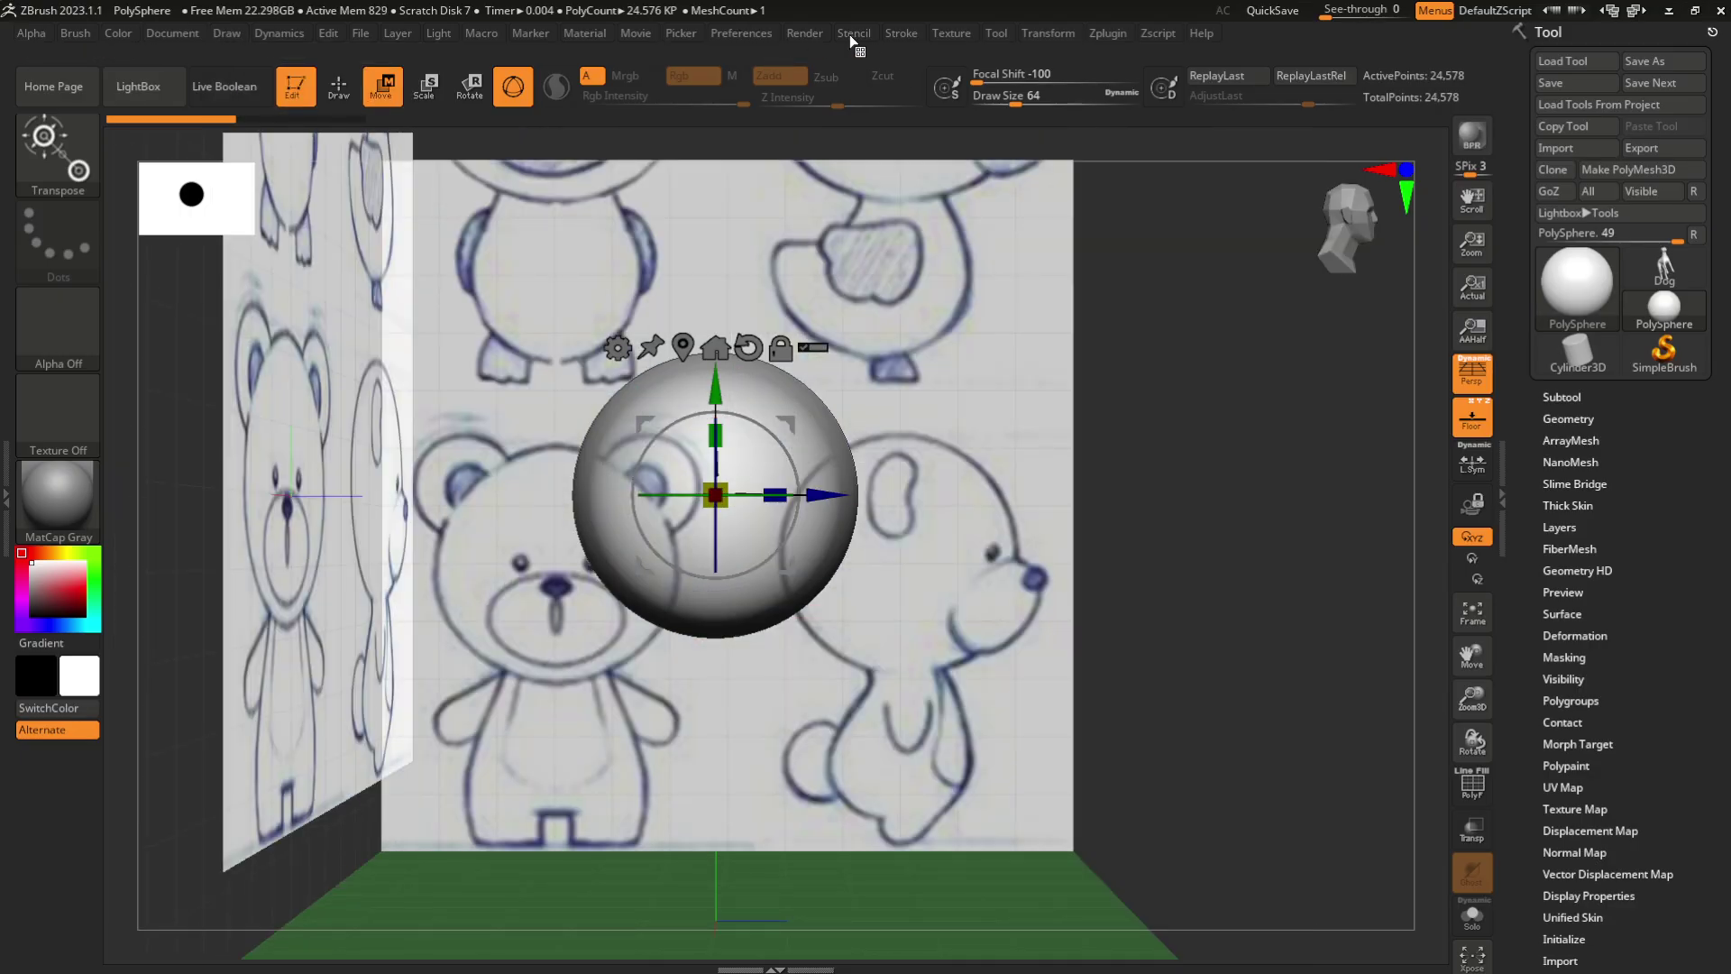
click(225, 34)
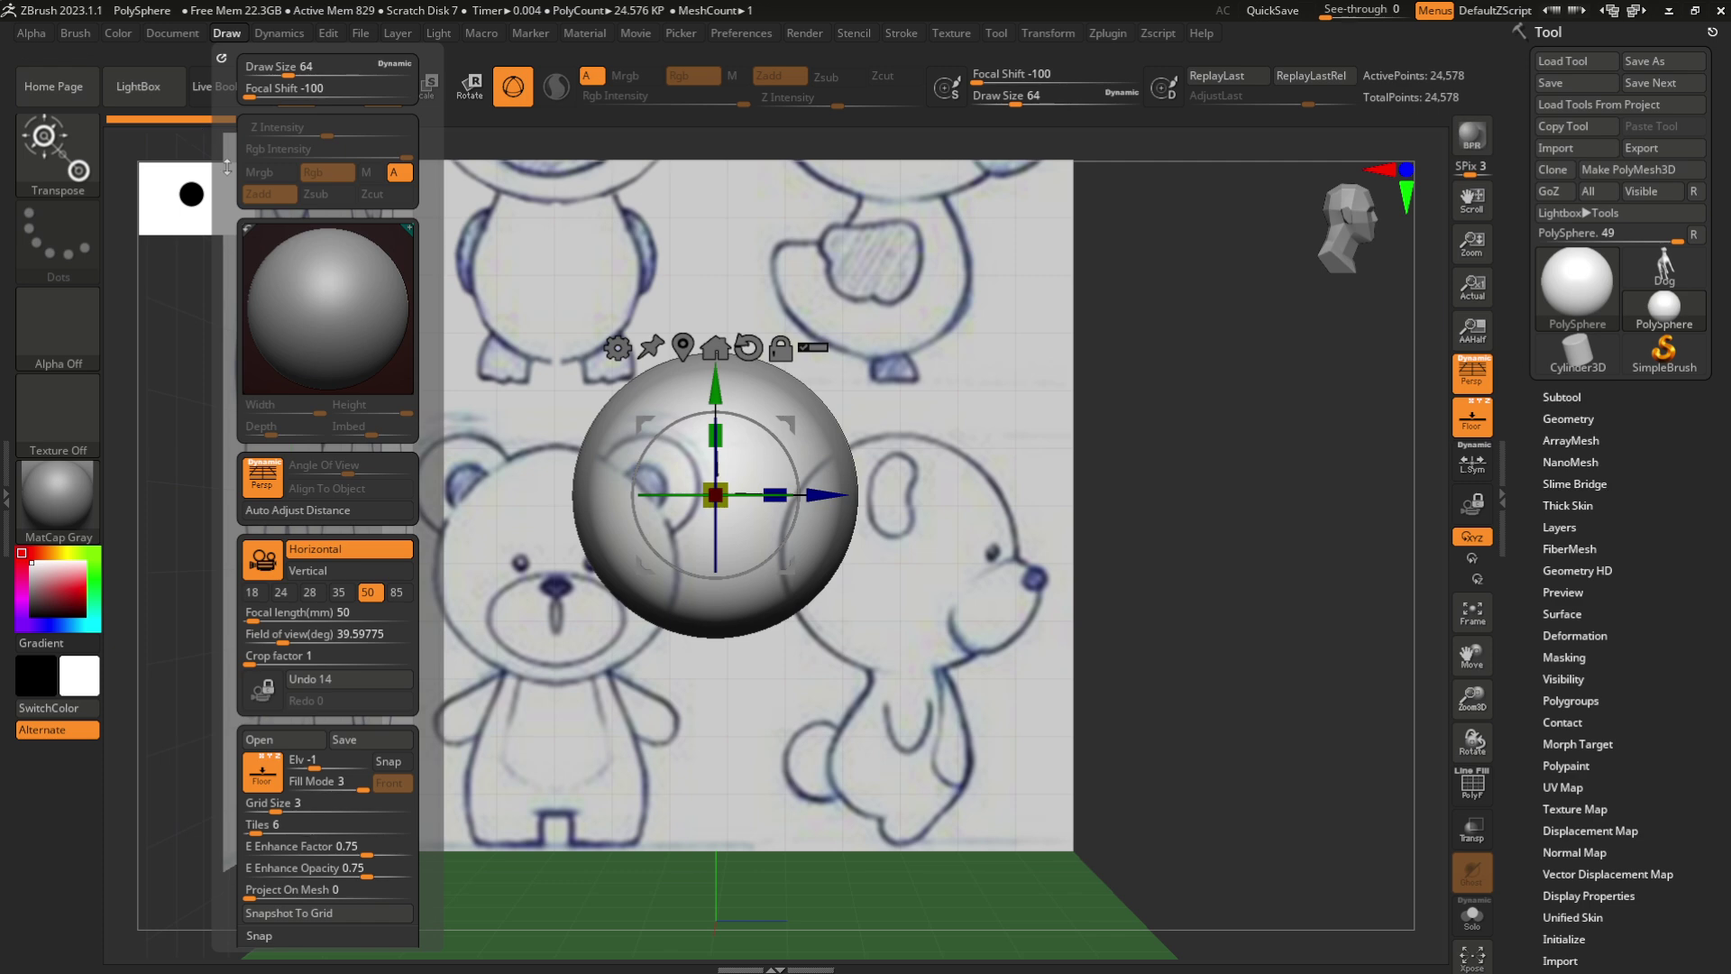
mouse_move(227, 167)
mouse_down()
mouse_move(227, 12)
mouse_move(227, 176)
mouse_up()
drag(228, 490, 228, 230)
click(279, 545)
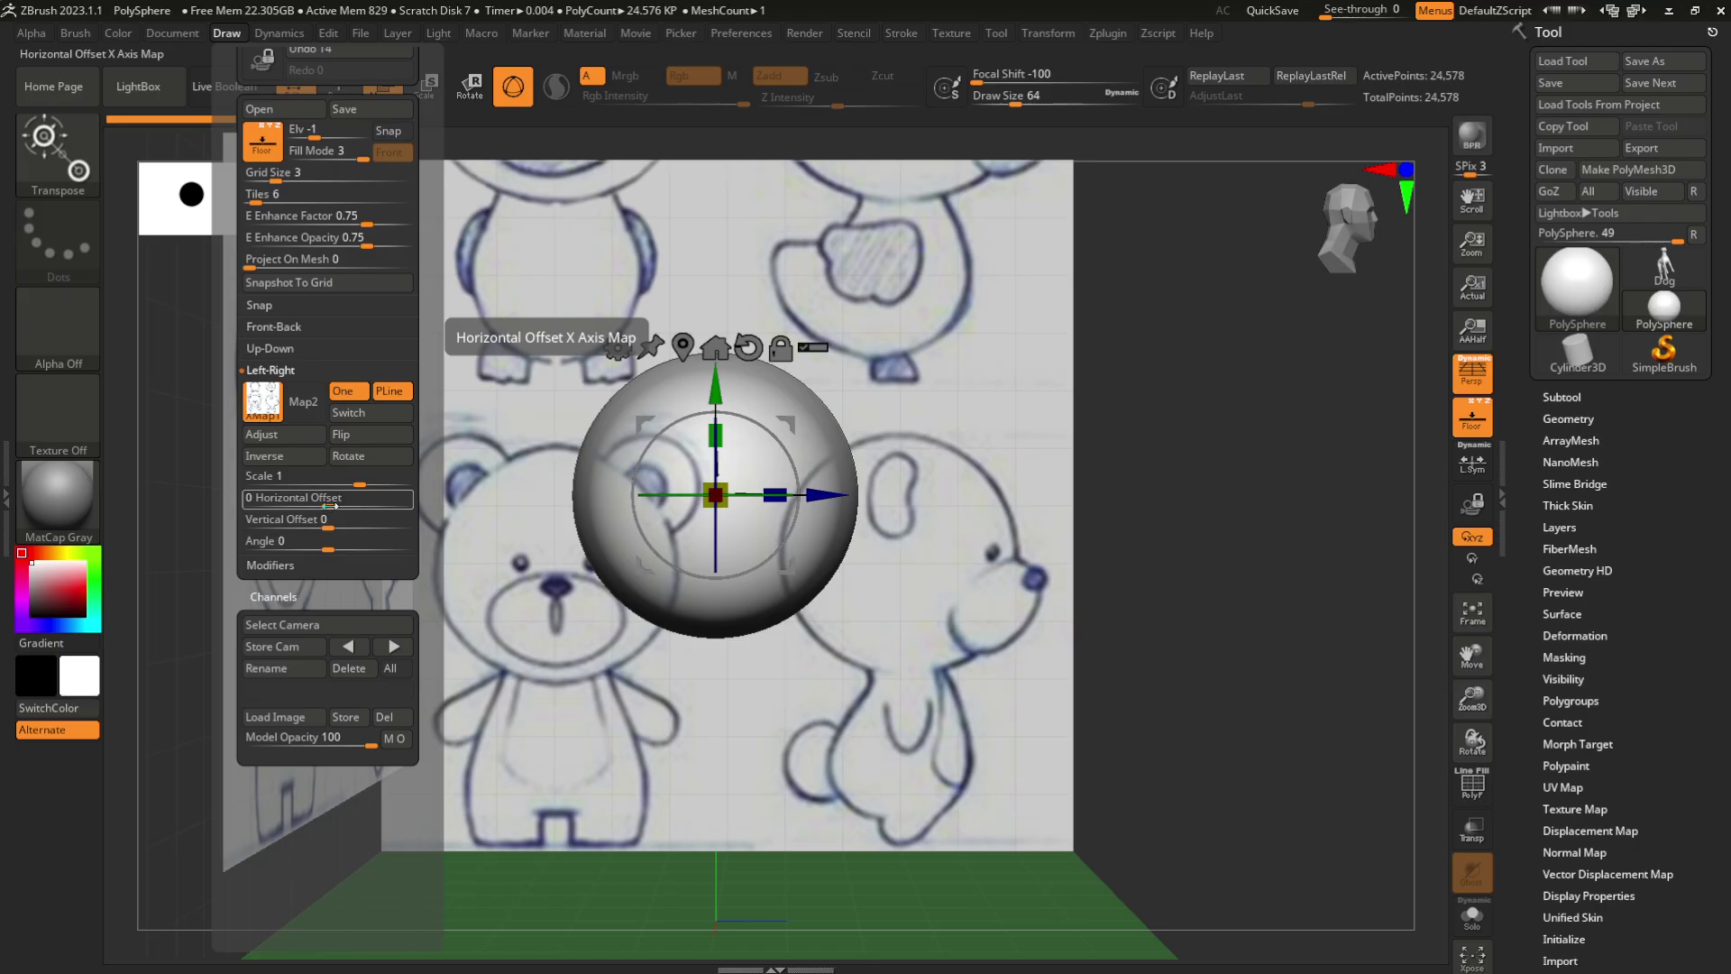
mouse_move(330, 505)
mouse_down()
mouse_move(271, 502)
mouse_move(321, 526)
mouse_move(271, 507)
mouse_up()
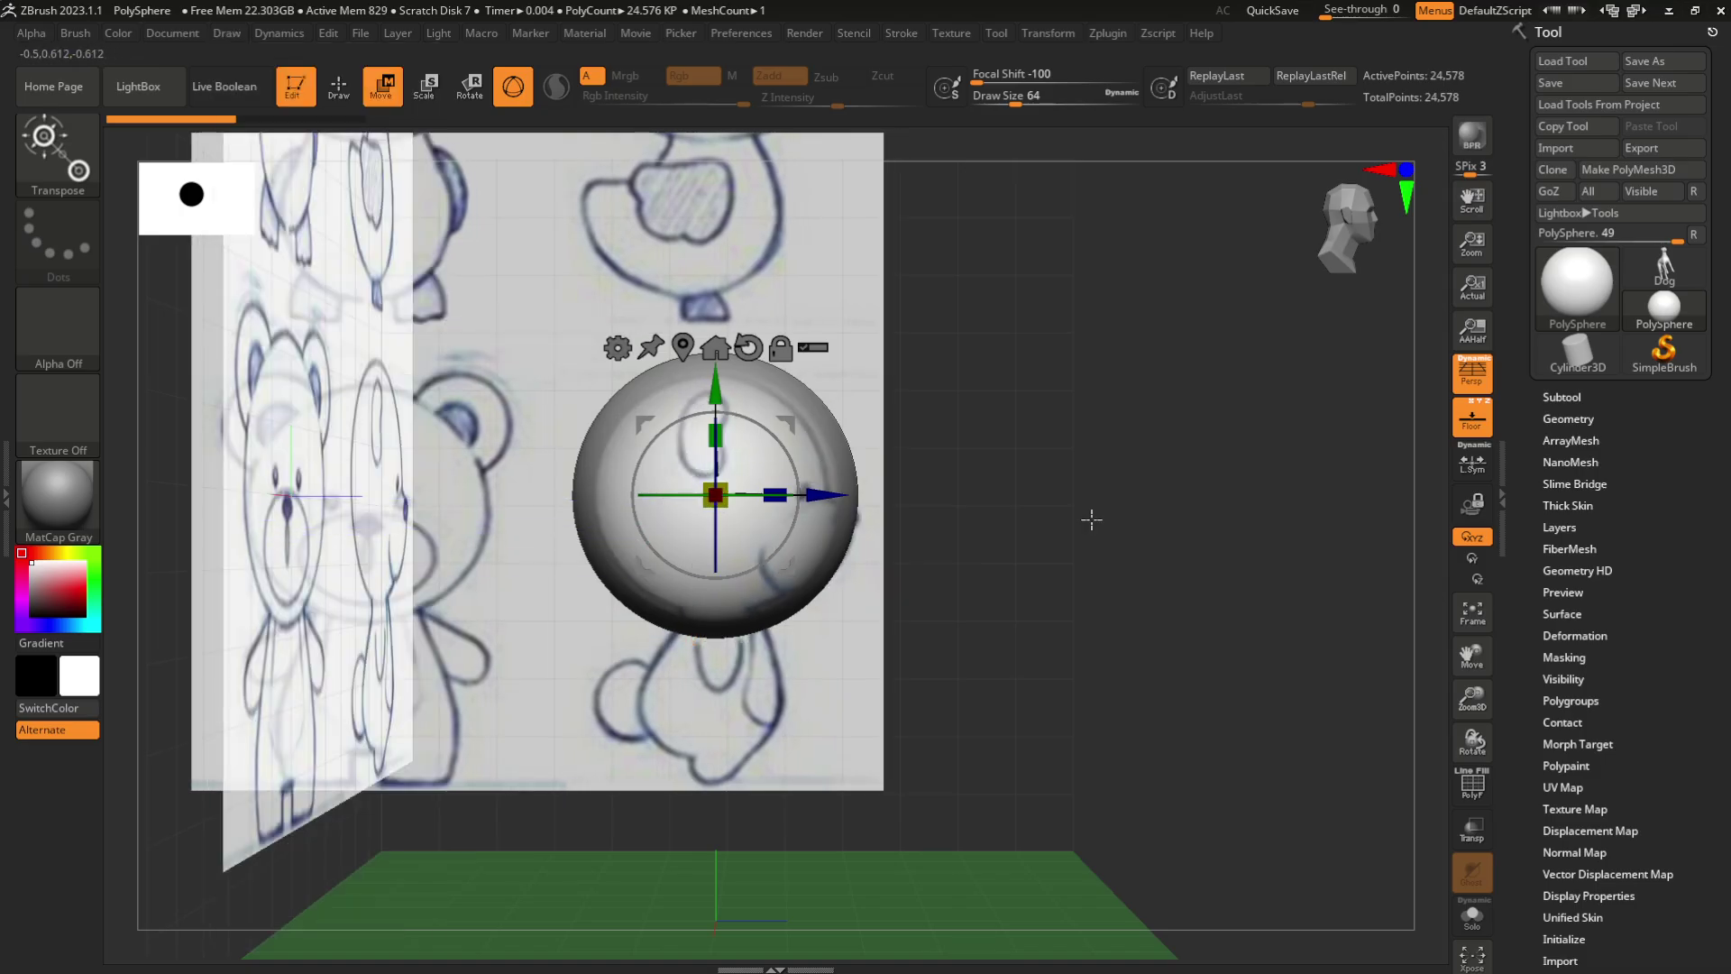
click(1320, 245)
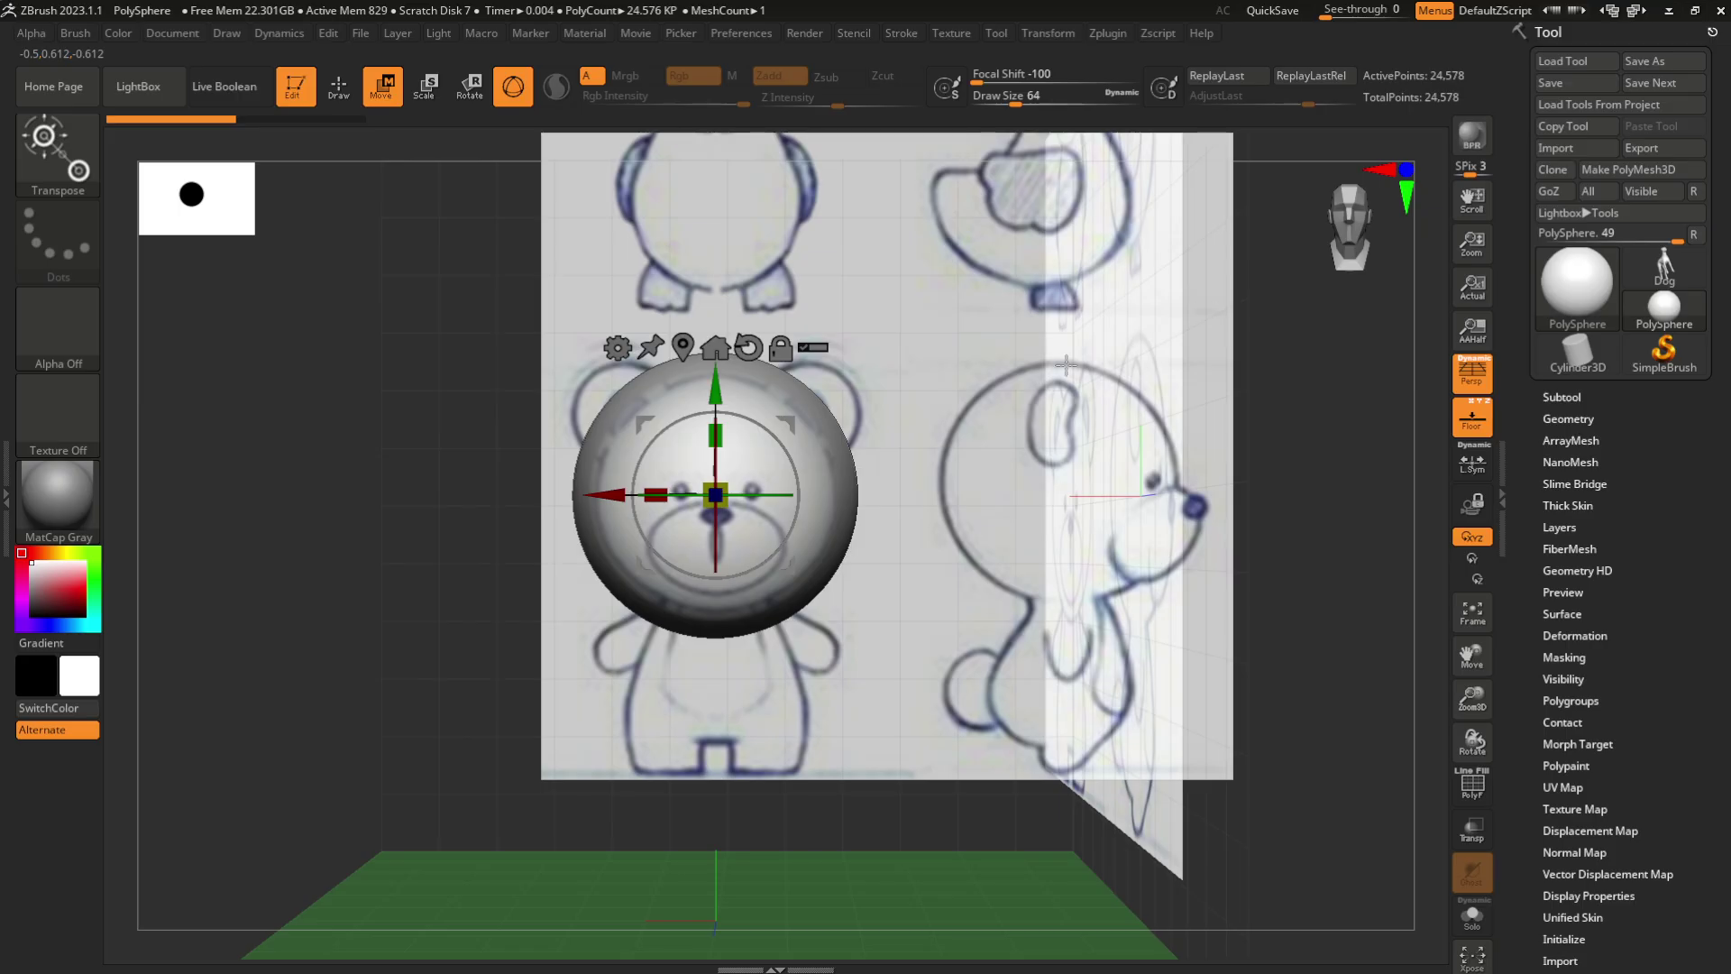
ctrl+right_drag(1065, 364, 1073, 397)
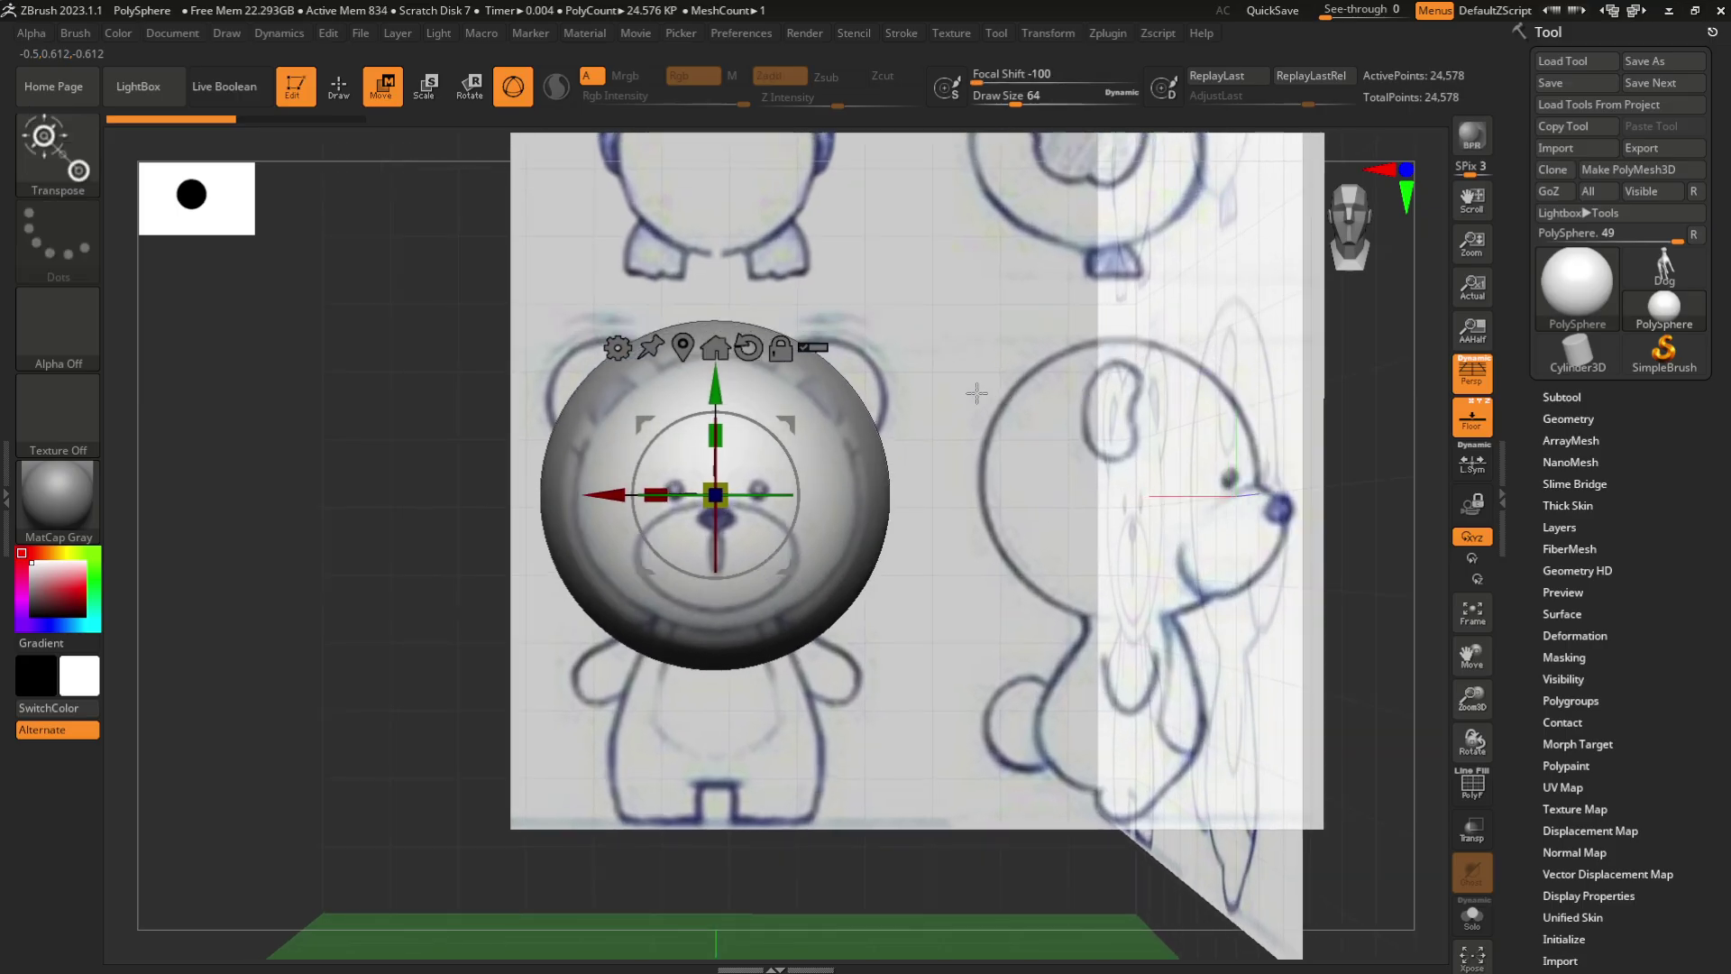
Show the sphere's polygon wireframe and delete its lower subdivision levels
key(shift+f)
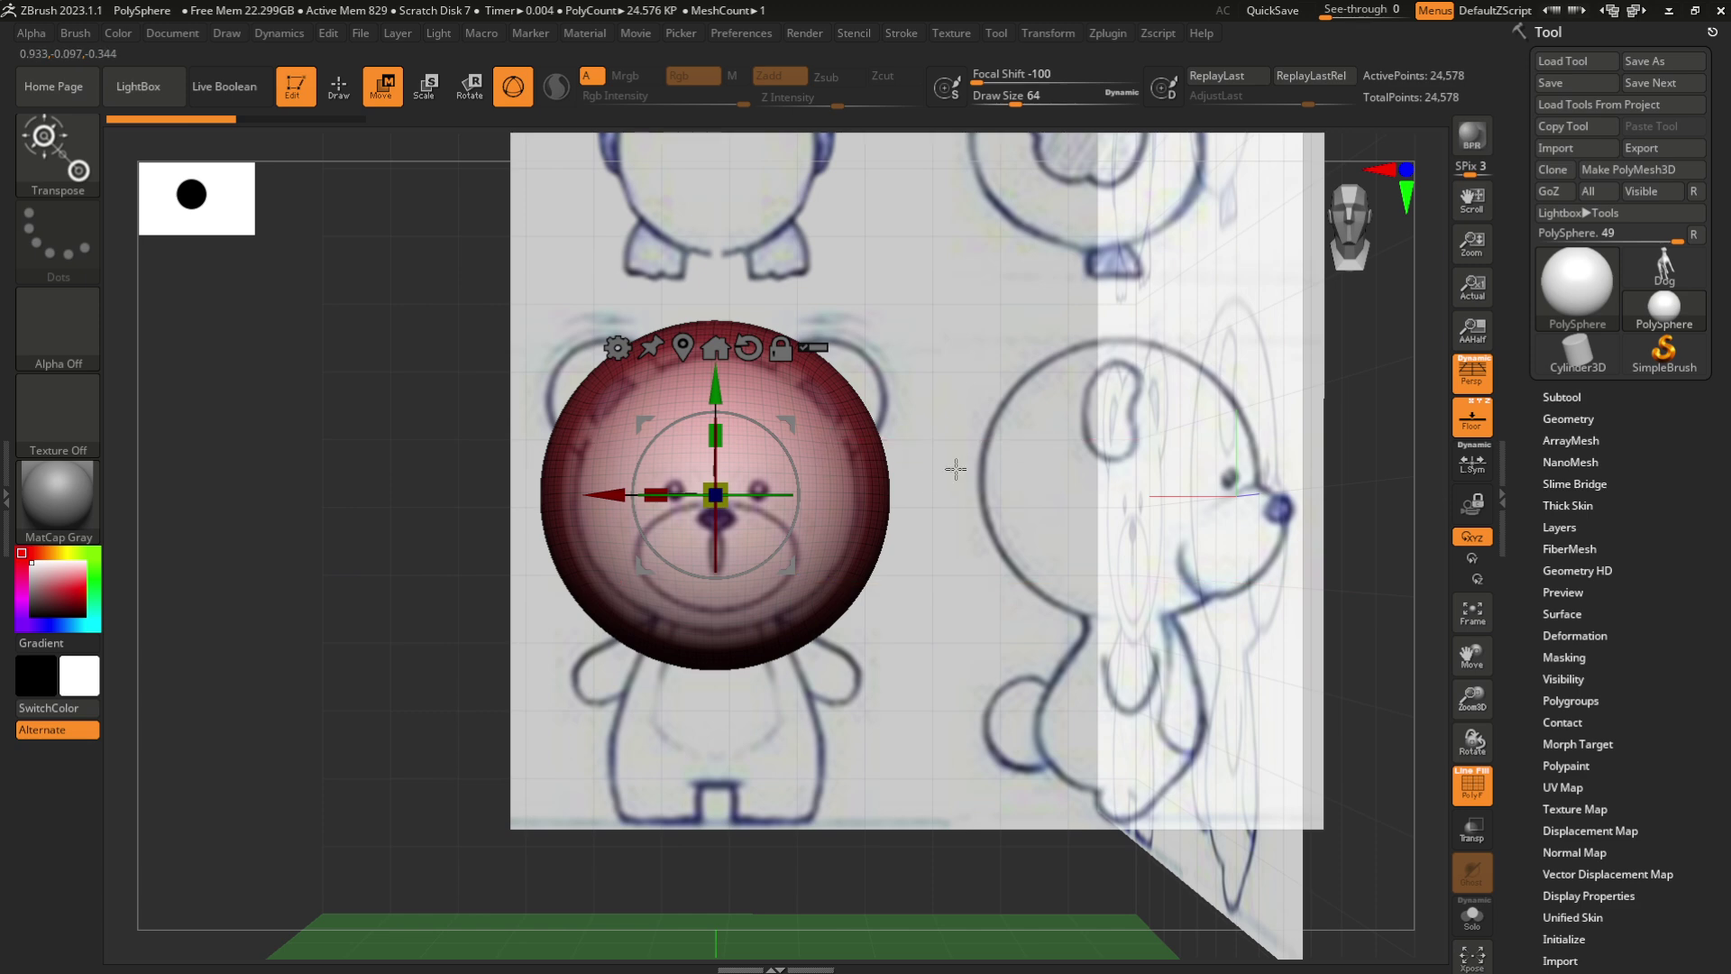
alt+right_drag(984, 422, 1116, 602)
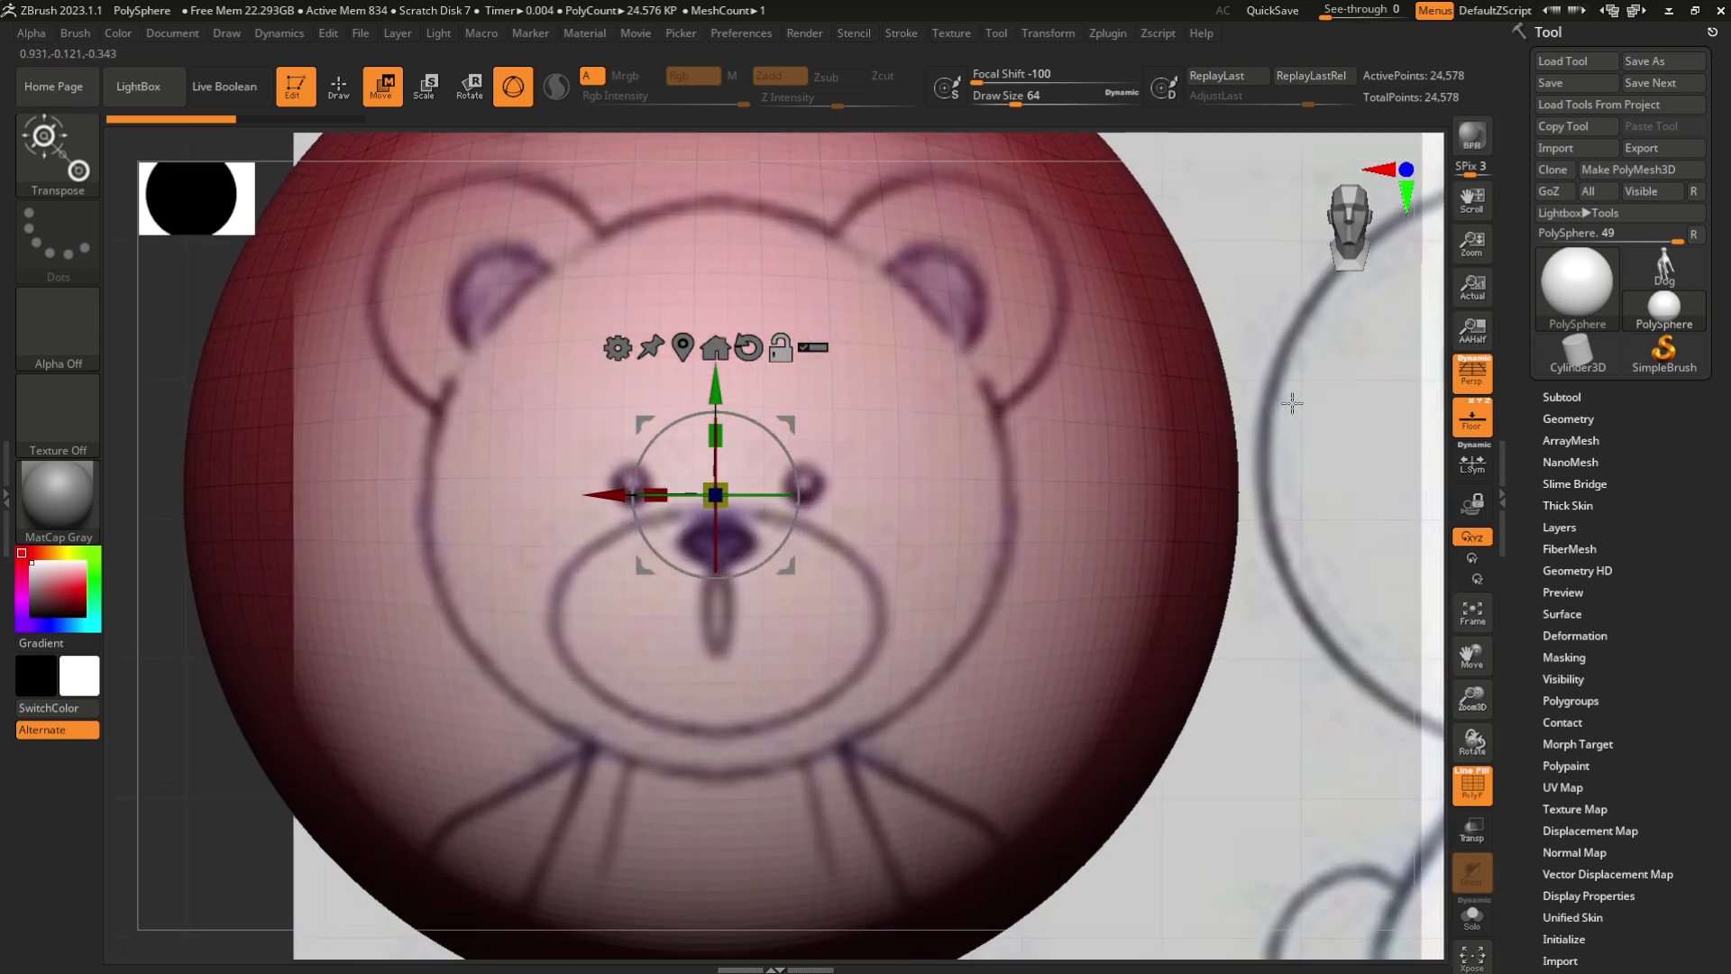
ctrl+right_drag(1292, 403, 1088, 415)
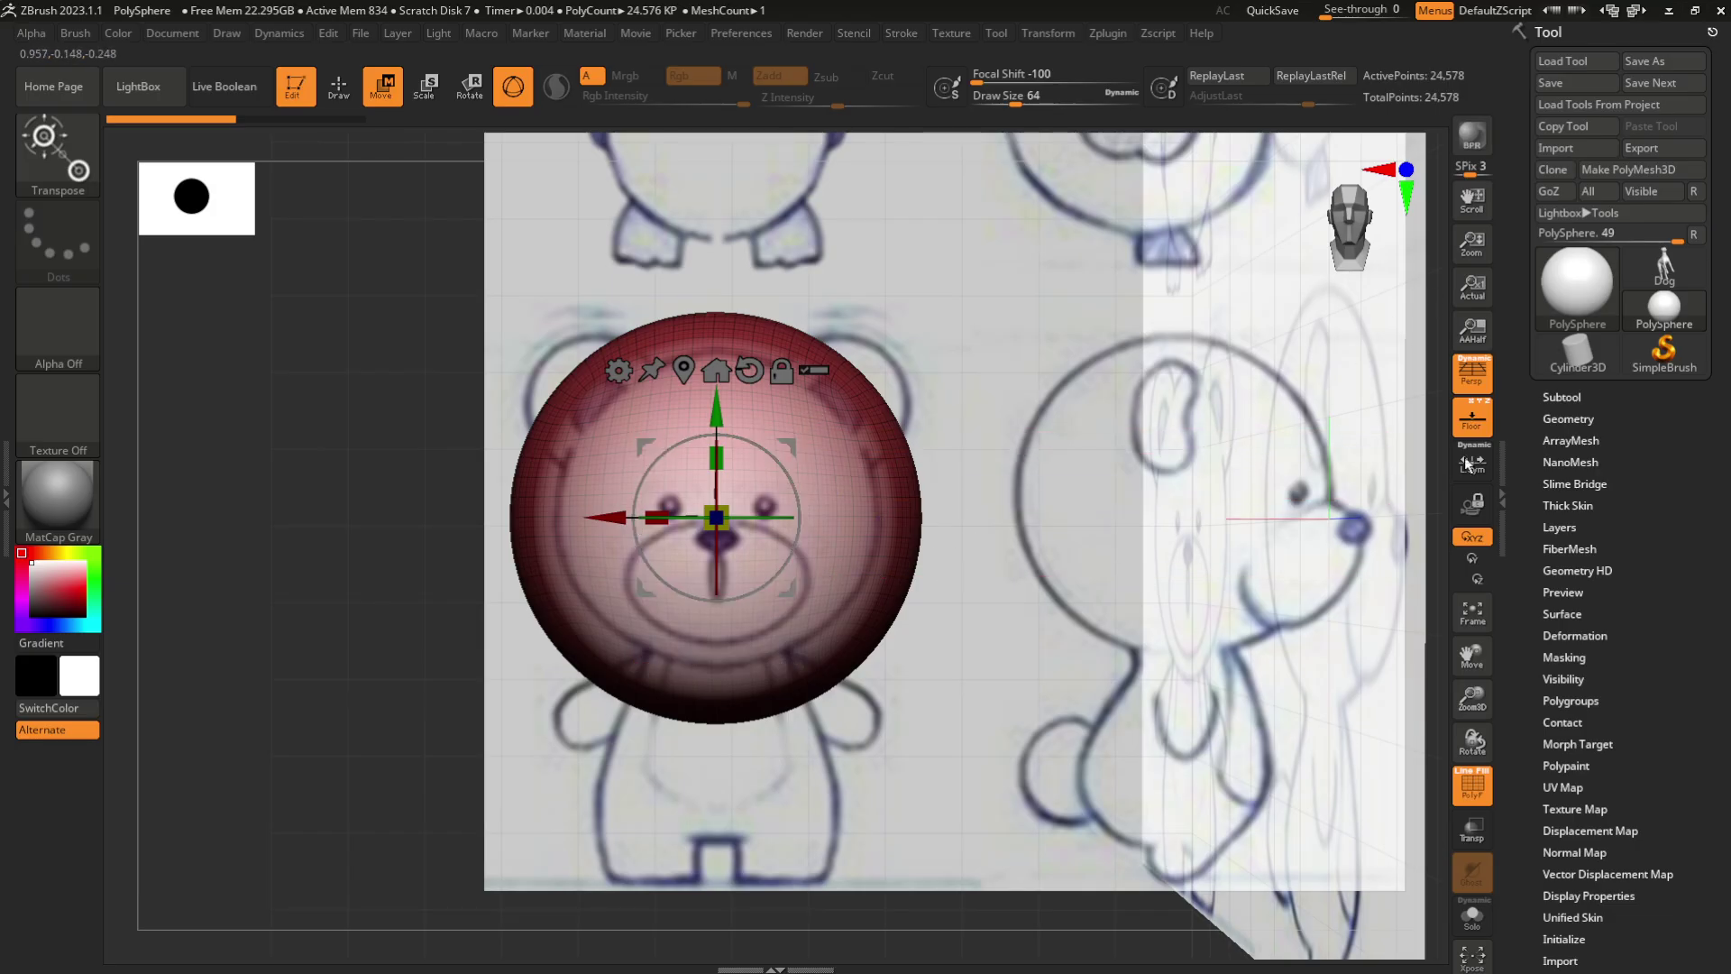
click(1570, 420)
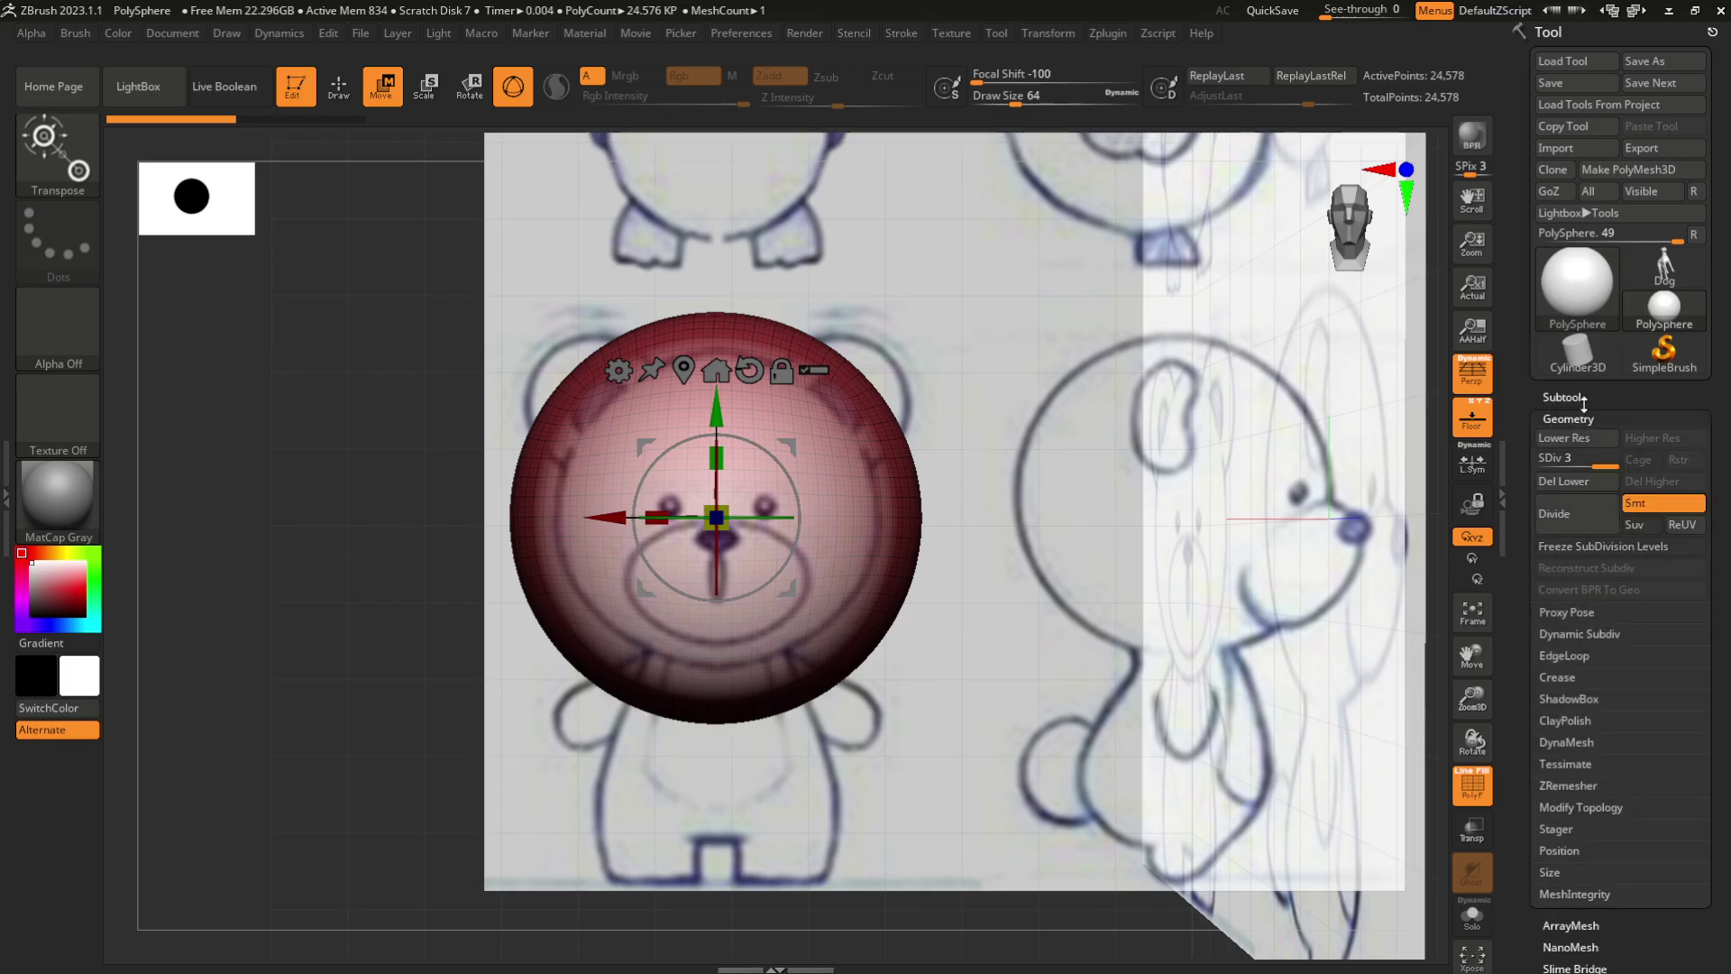
click(1570, 483)
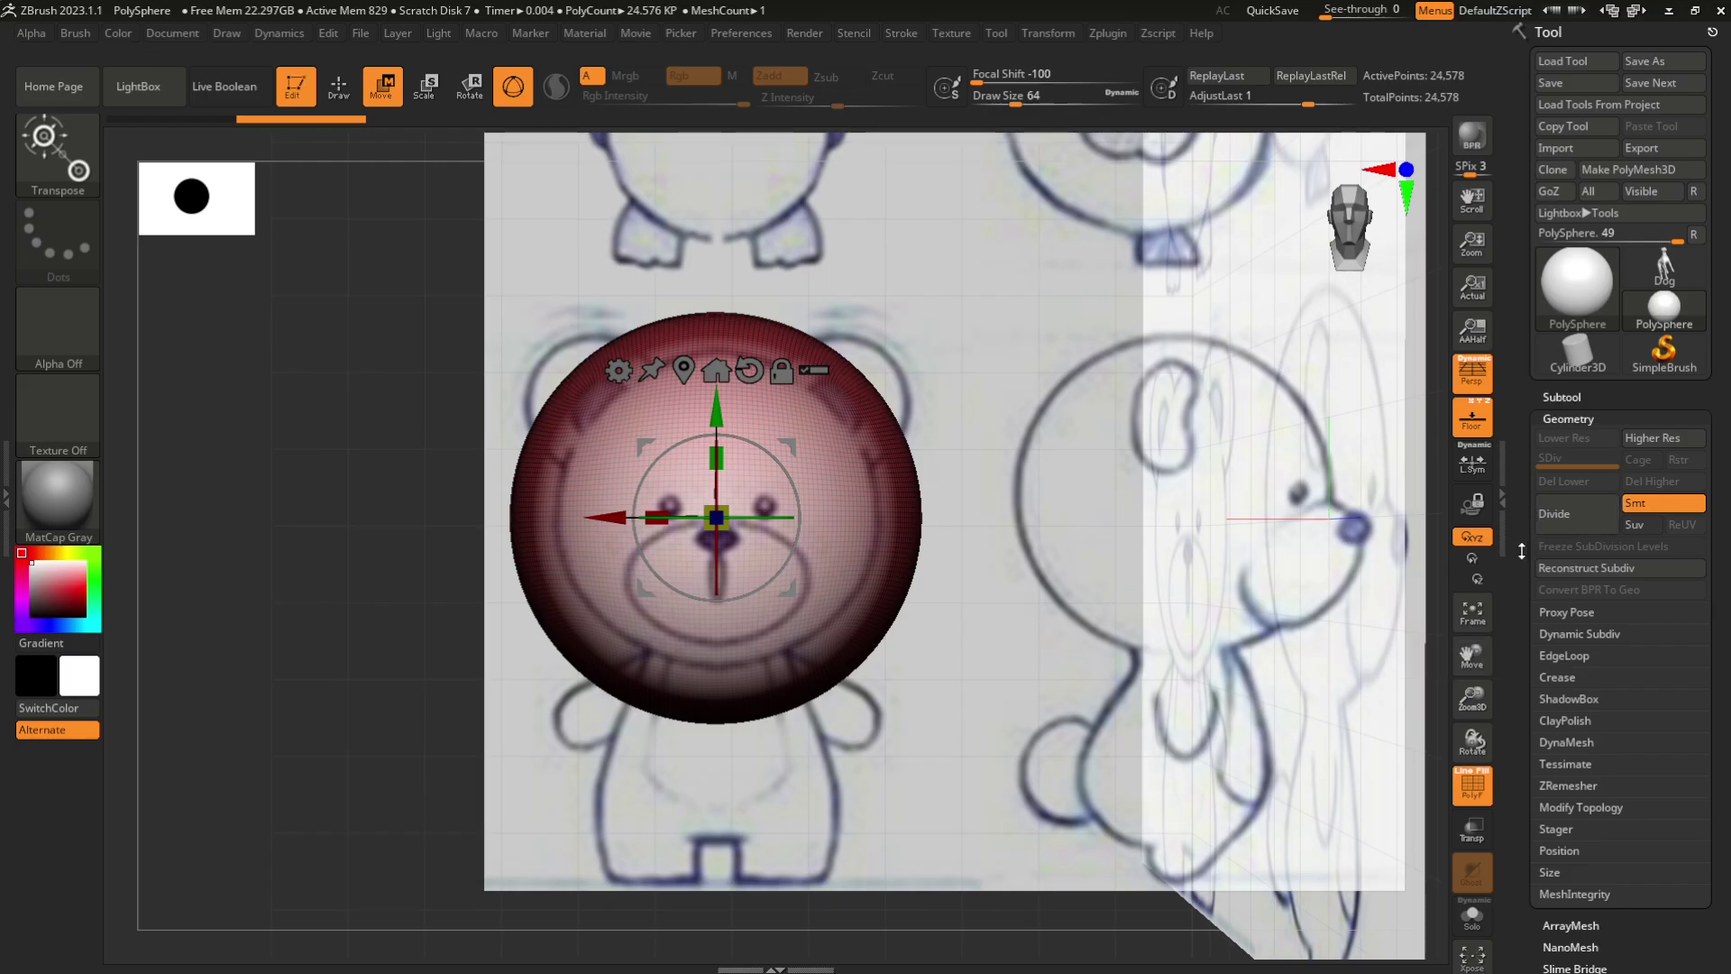
Reinitialize the mesh as a low-poly QSphere with X, Y and Z resolution of 2
drag(1522, 551, 1531, 428)
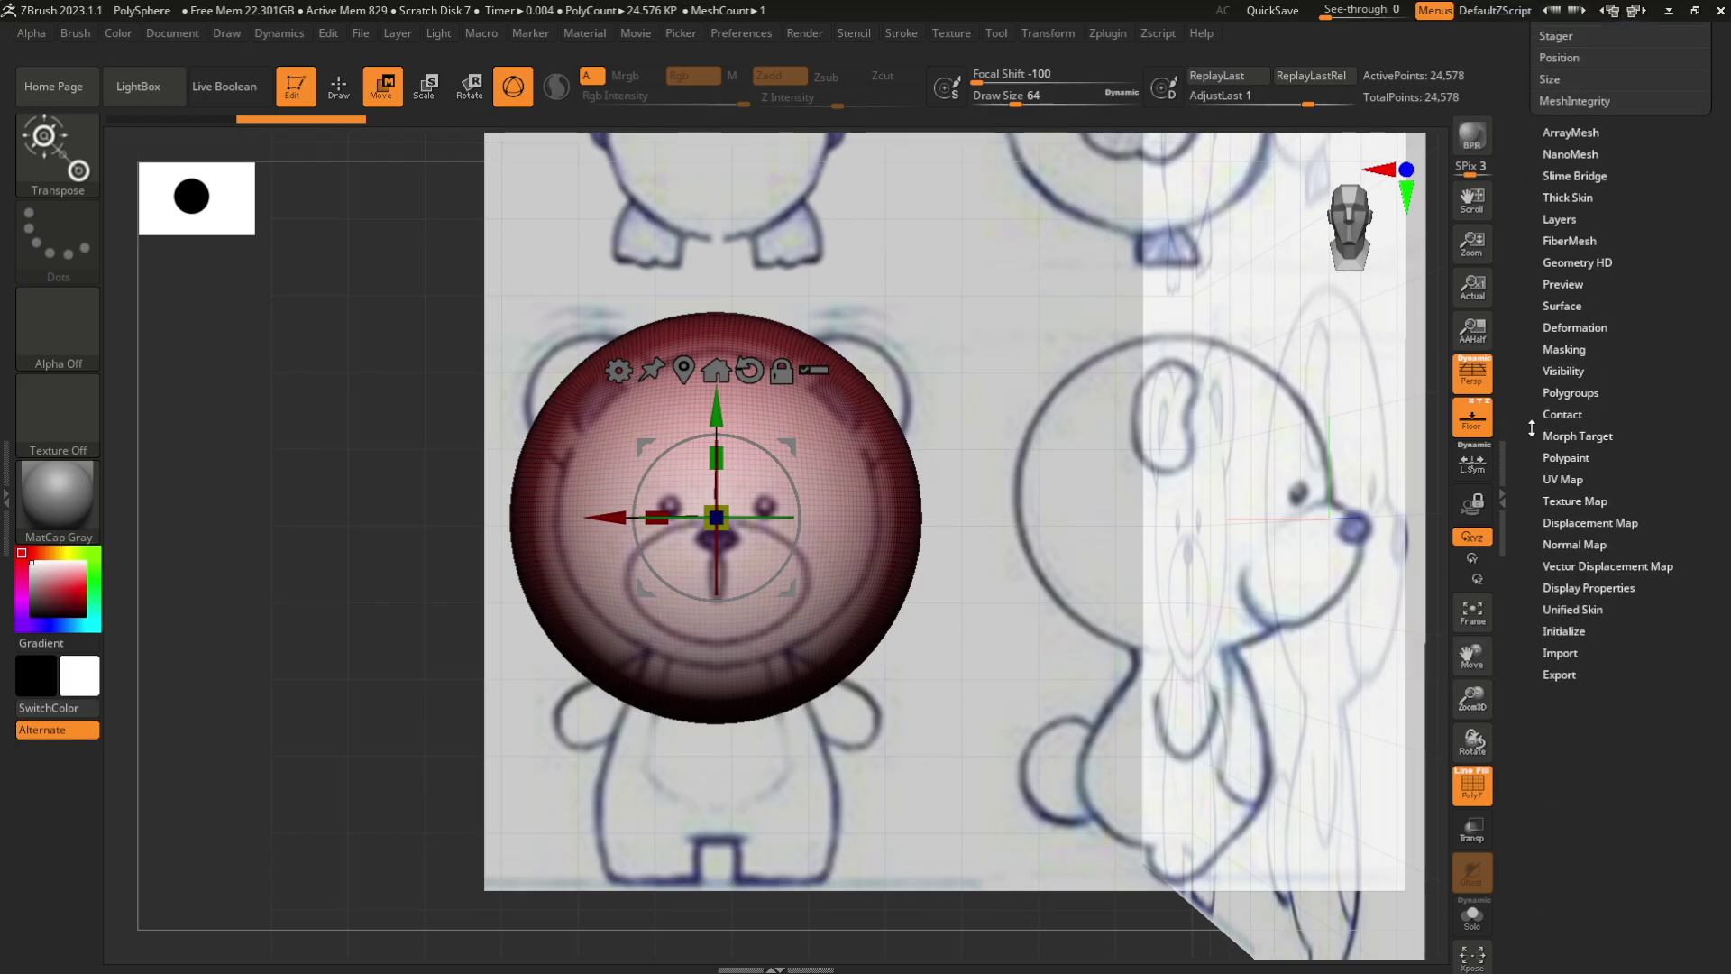
click(1581, 631)
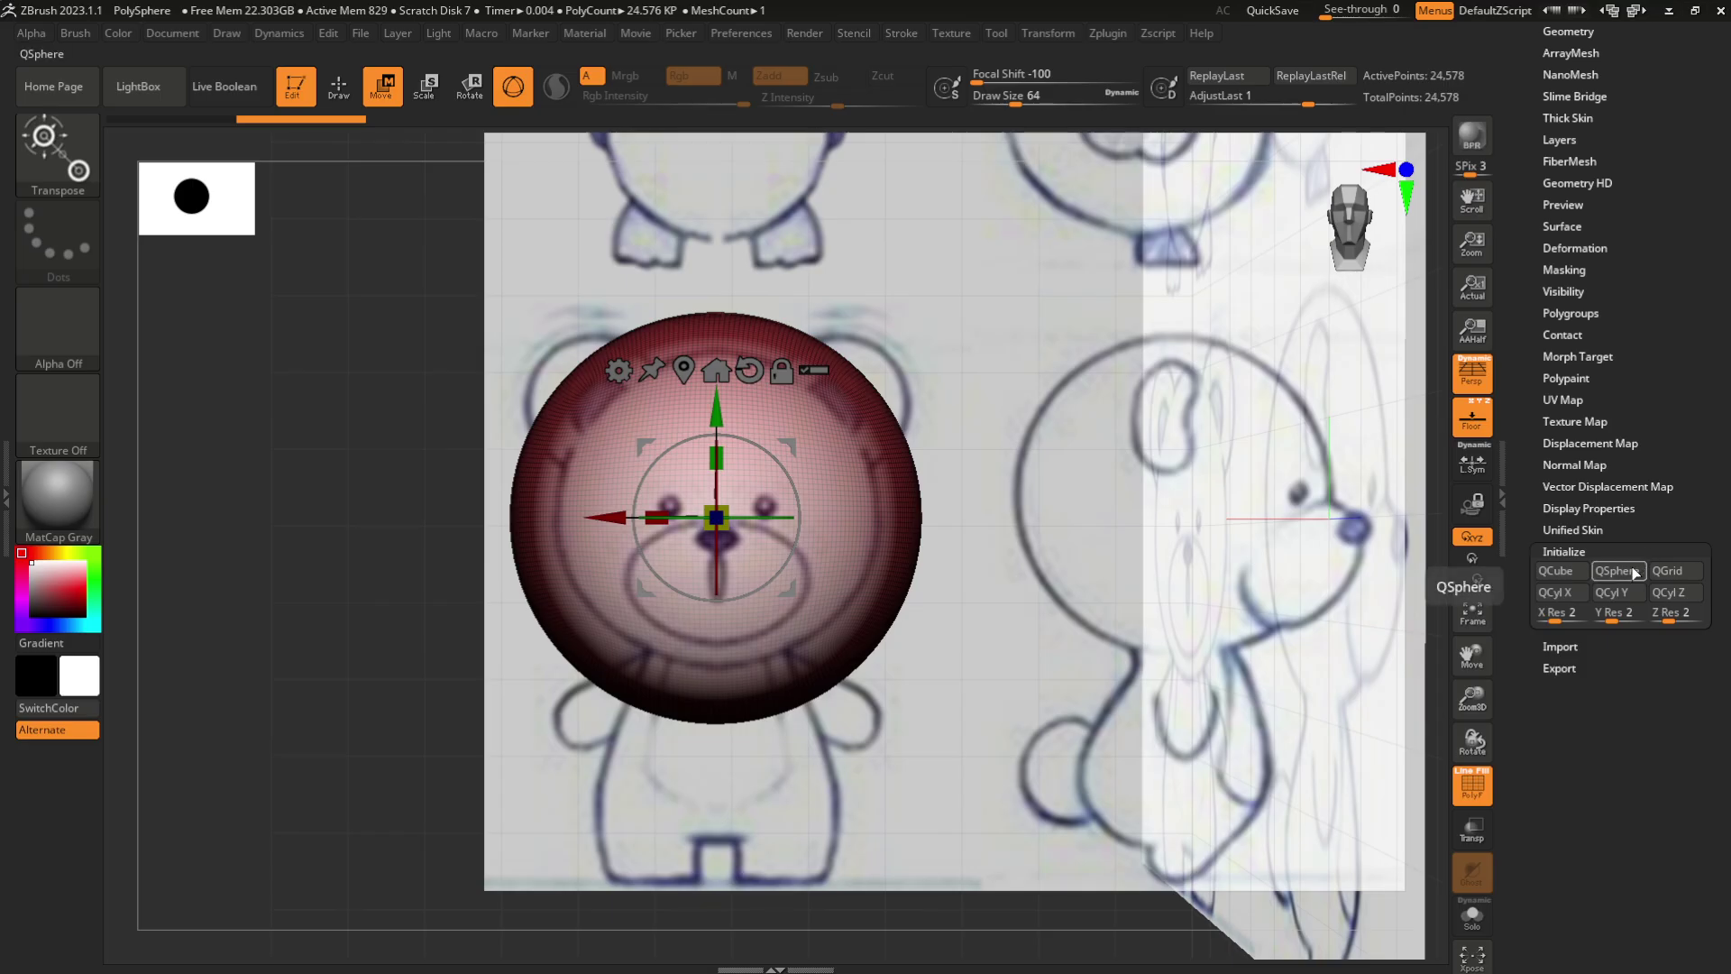
click(1630, 571)
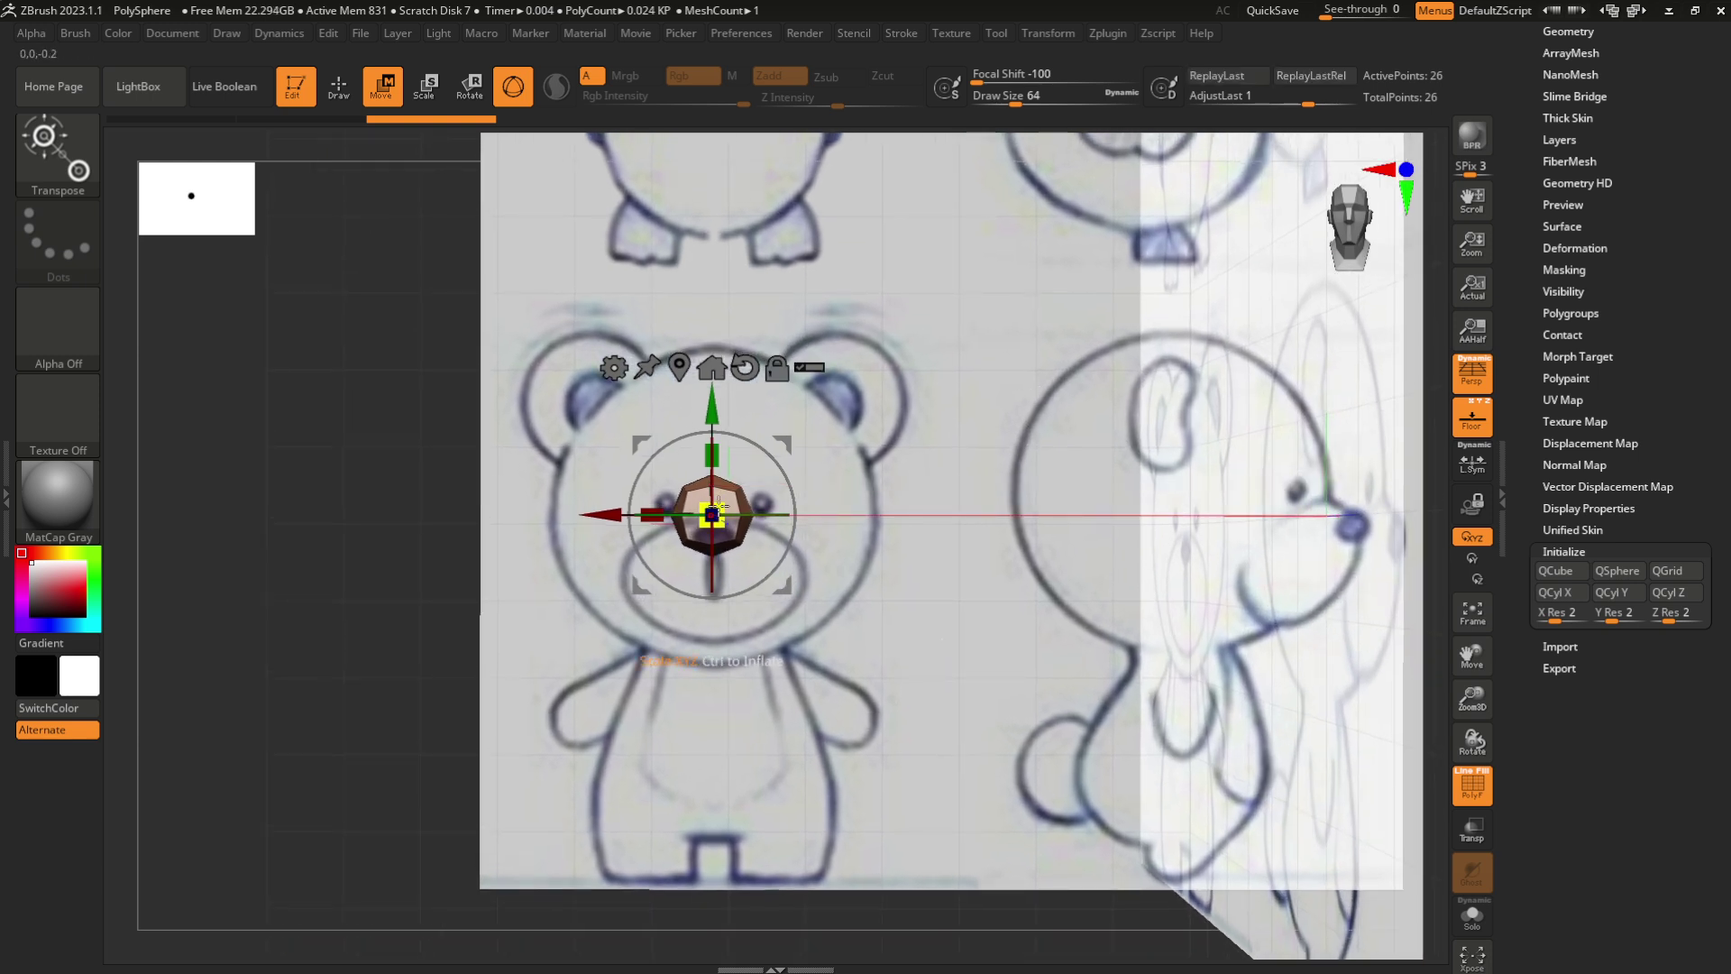
Scale the low-poly sphere up to roughly the front-view bear's head size and nudge it slightly upward
drag(730, 494, 856, 462)
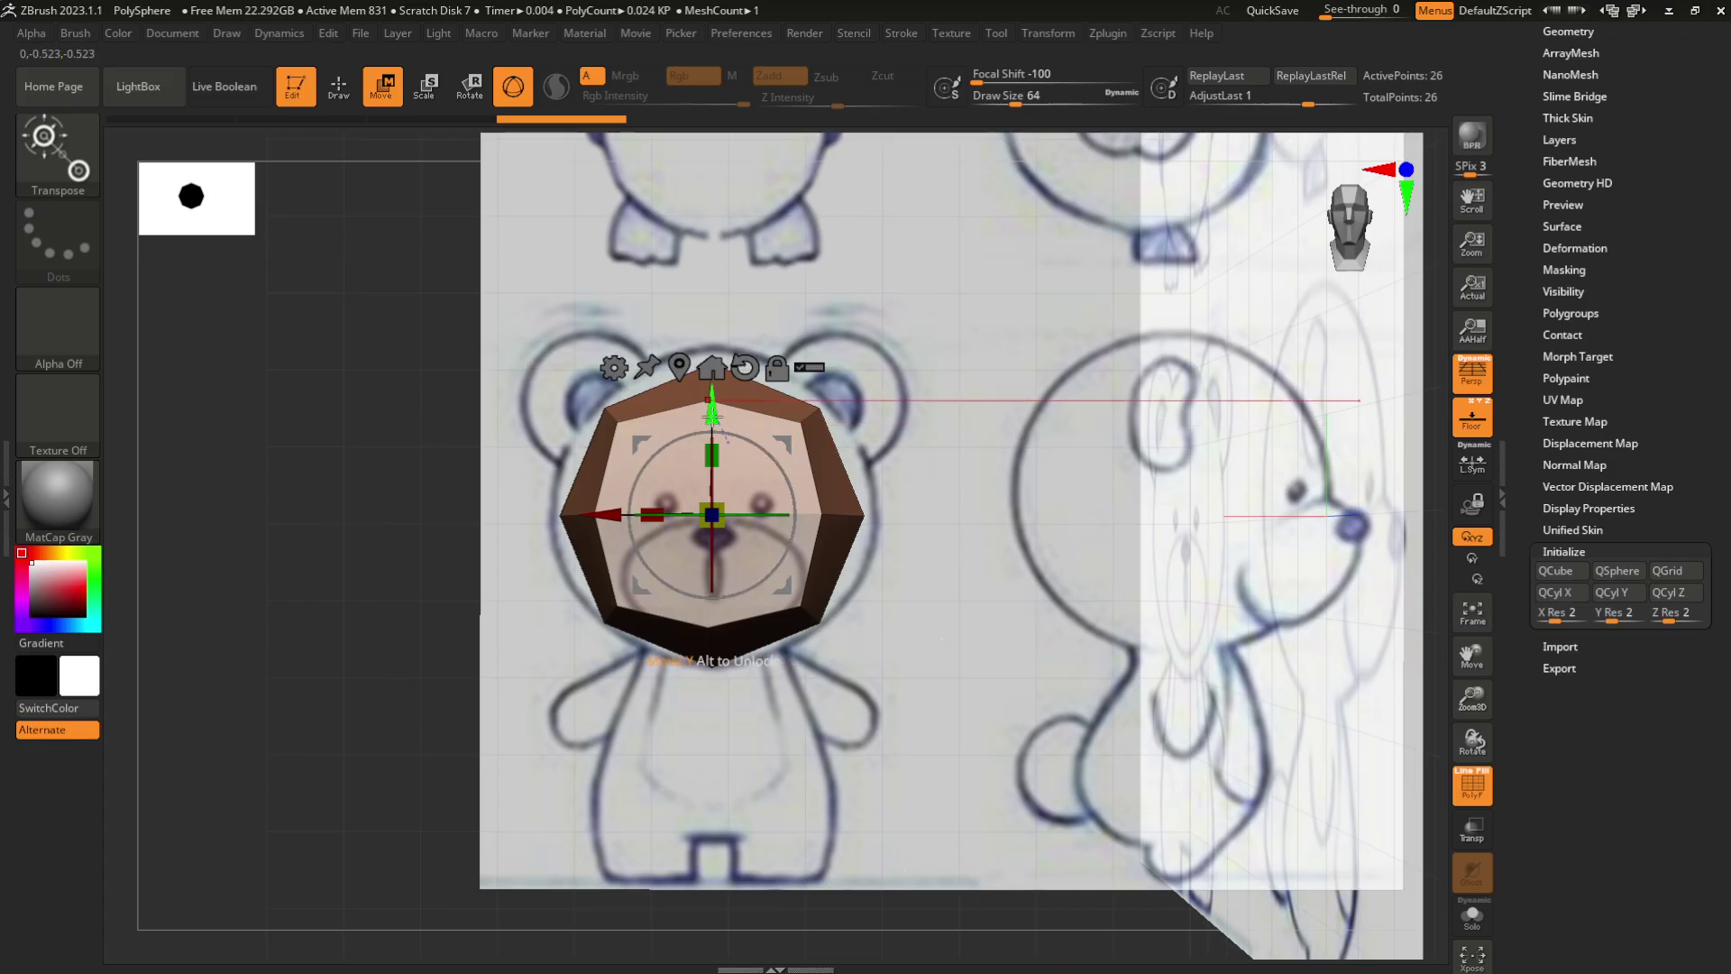
drag(713, 415, 713, 411)
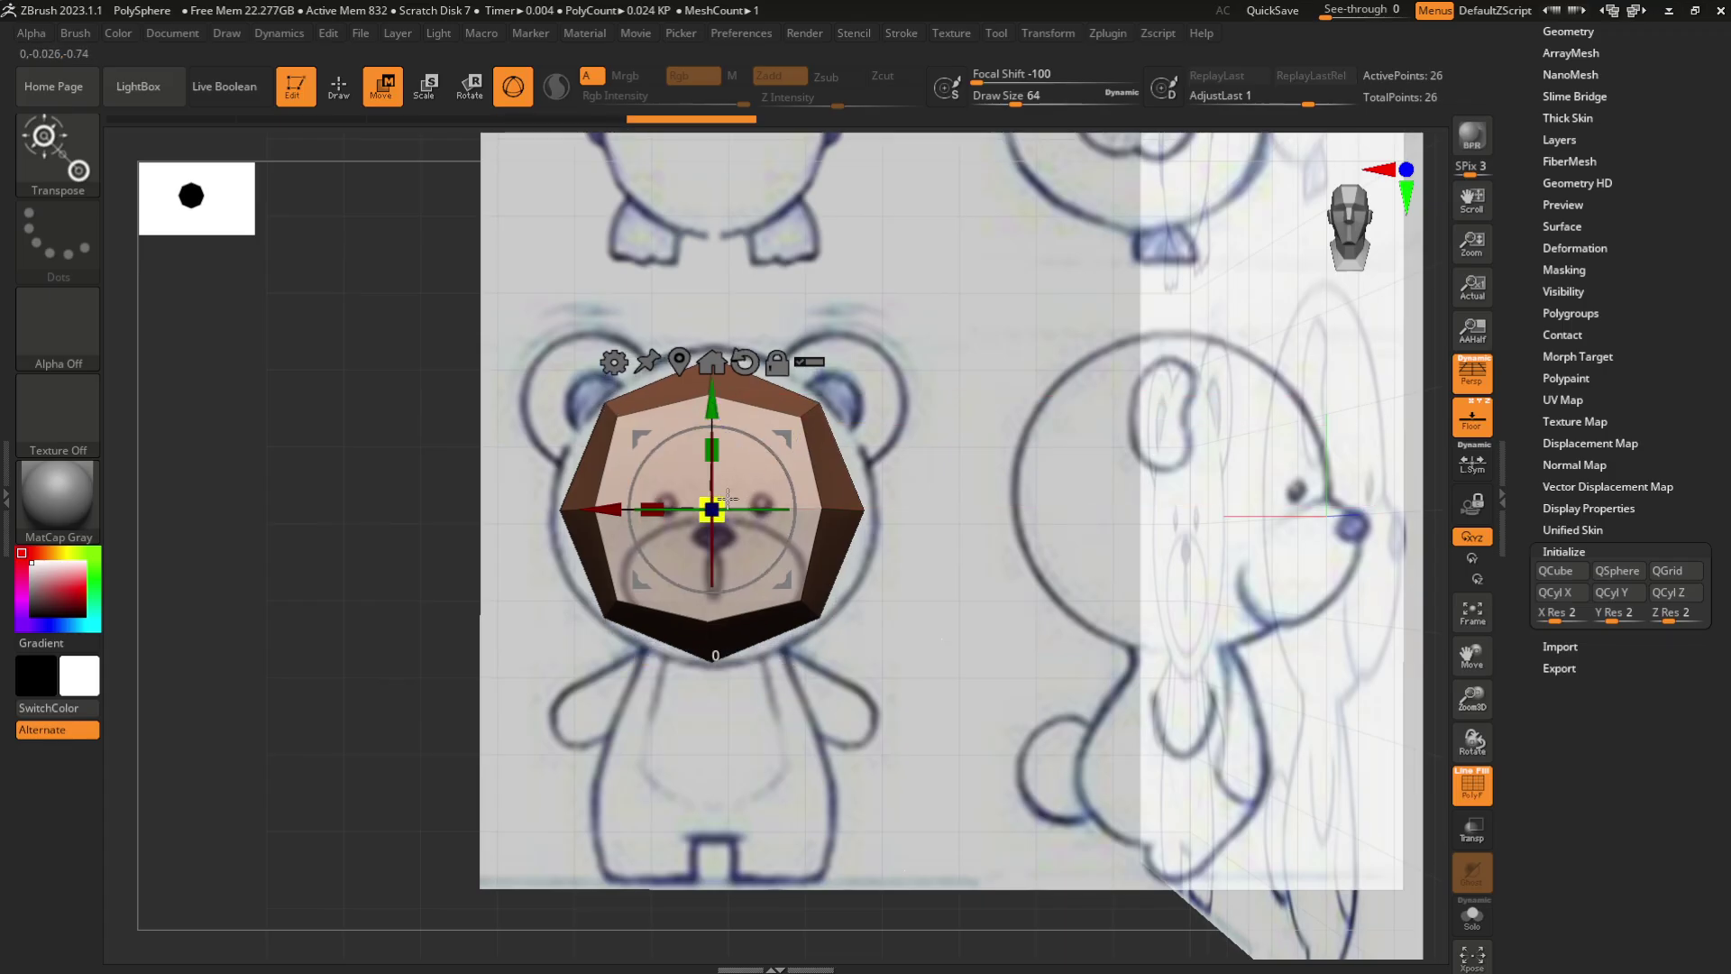
drag(735, 499, 741, 500)
From the side view, enlarge the low-poly sphere slightly to match the side bear's head, and return to the front view
click(1348, 241)
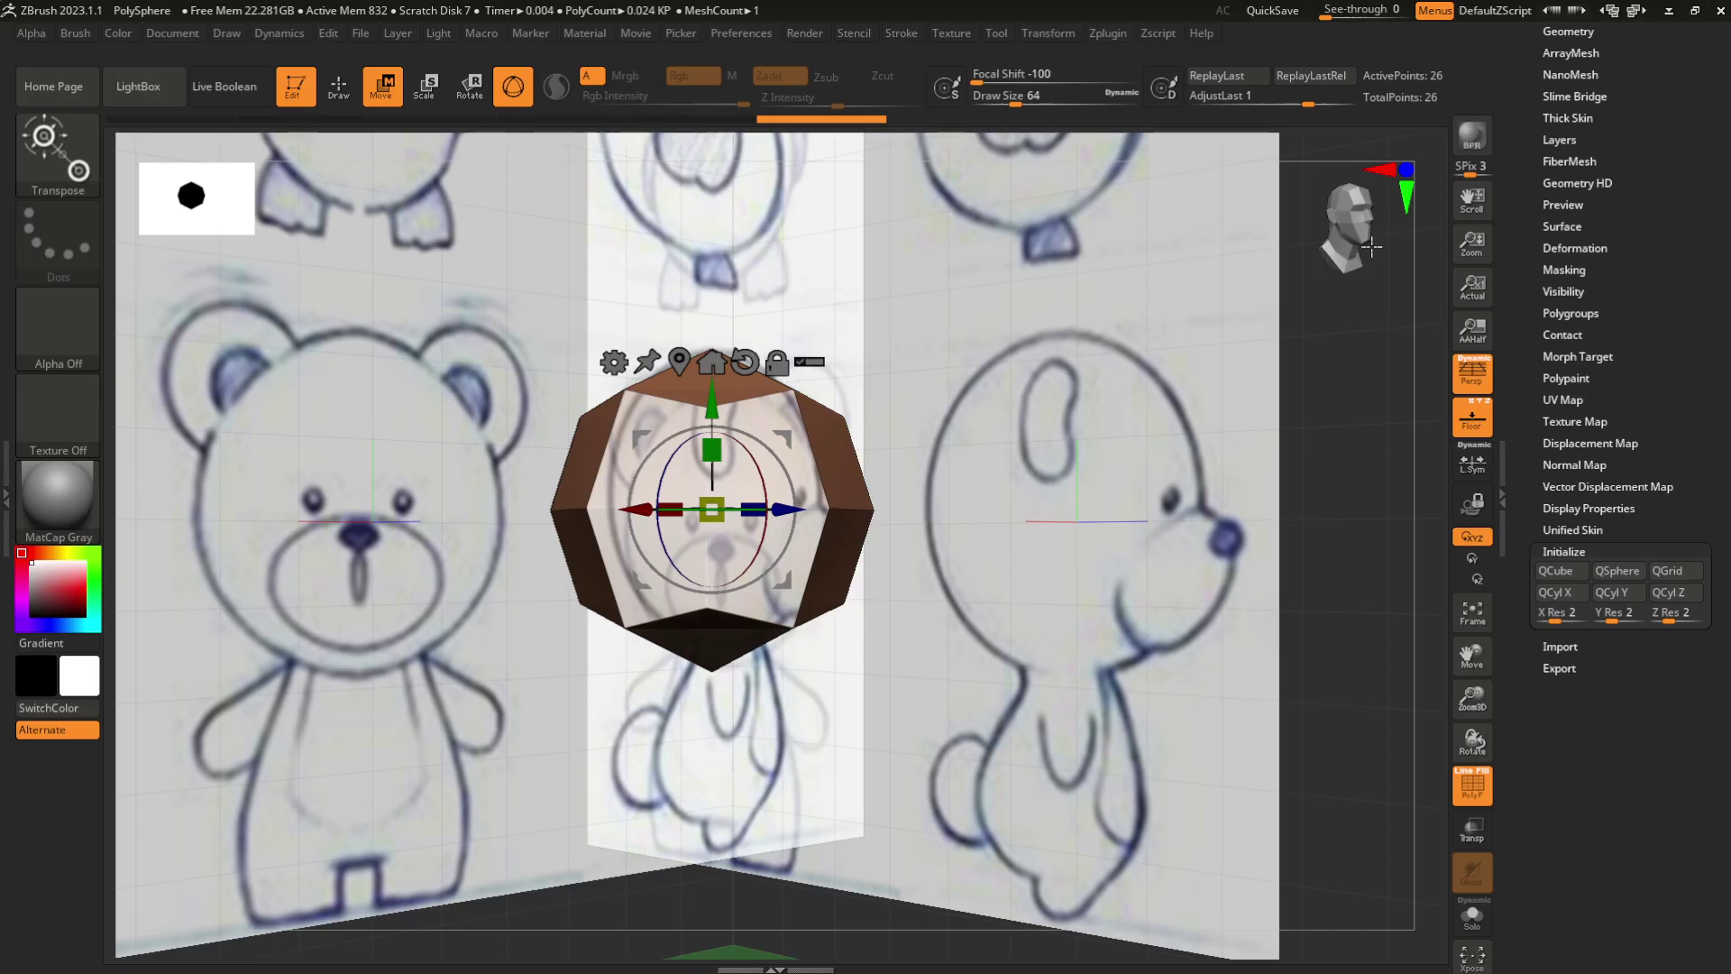
click(1372, 246)
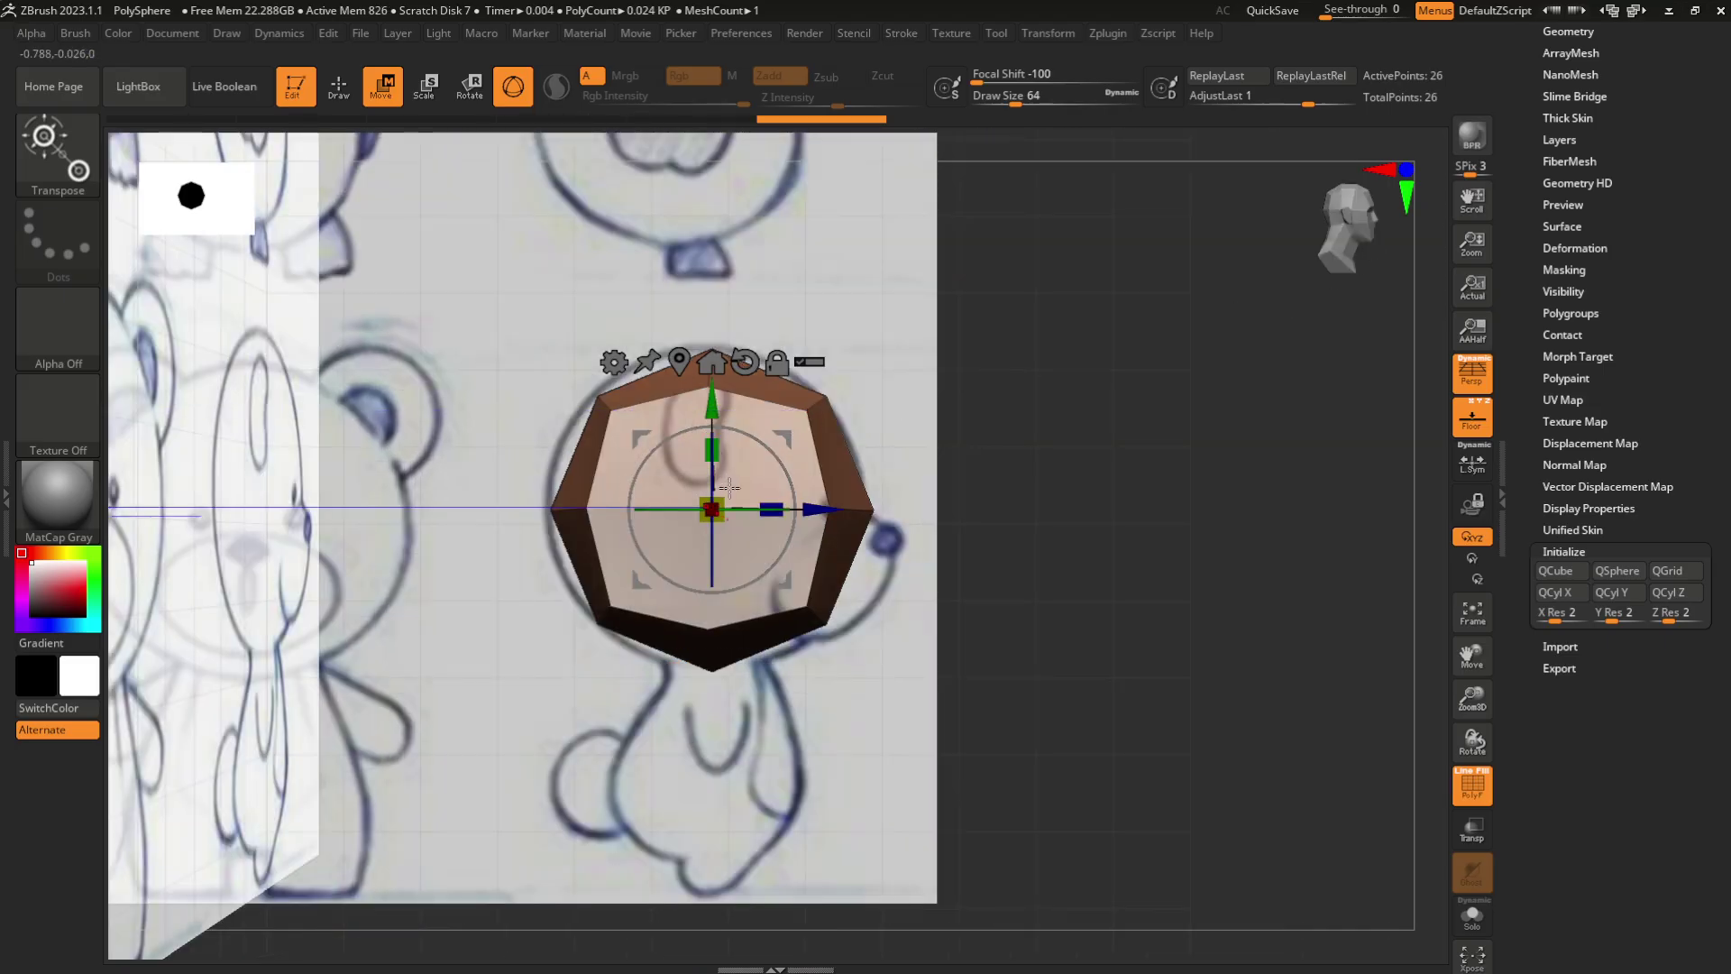
drag(726, 496, 815, 510)
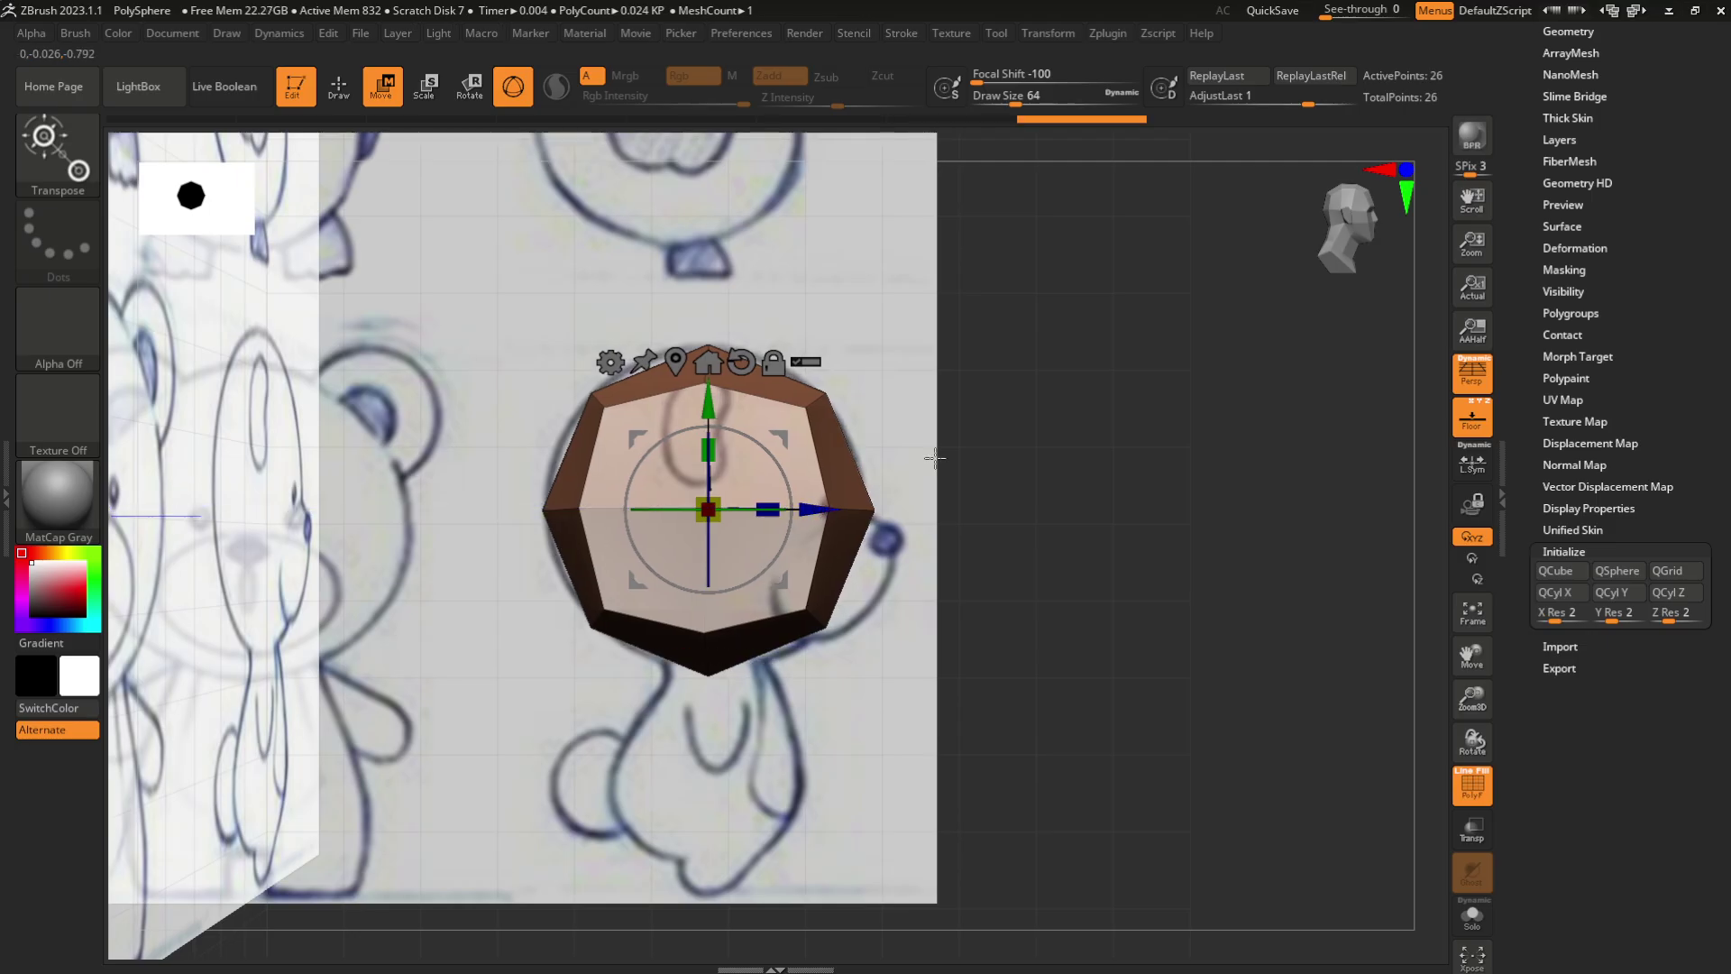
click(1333, 236)
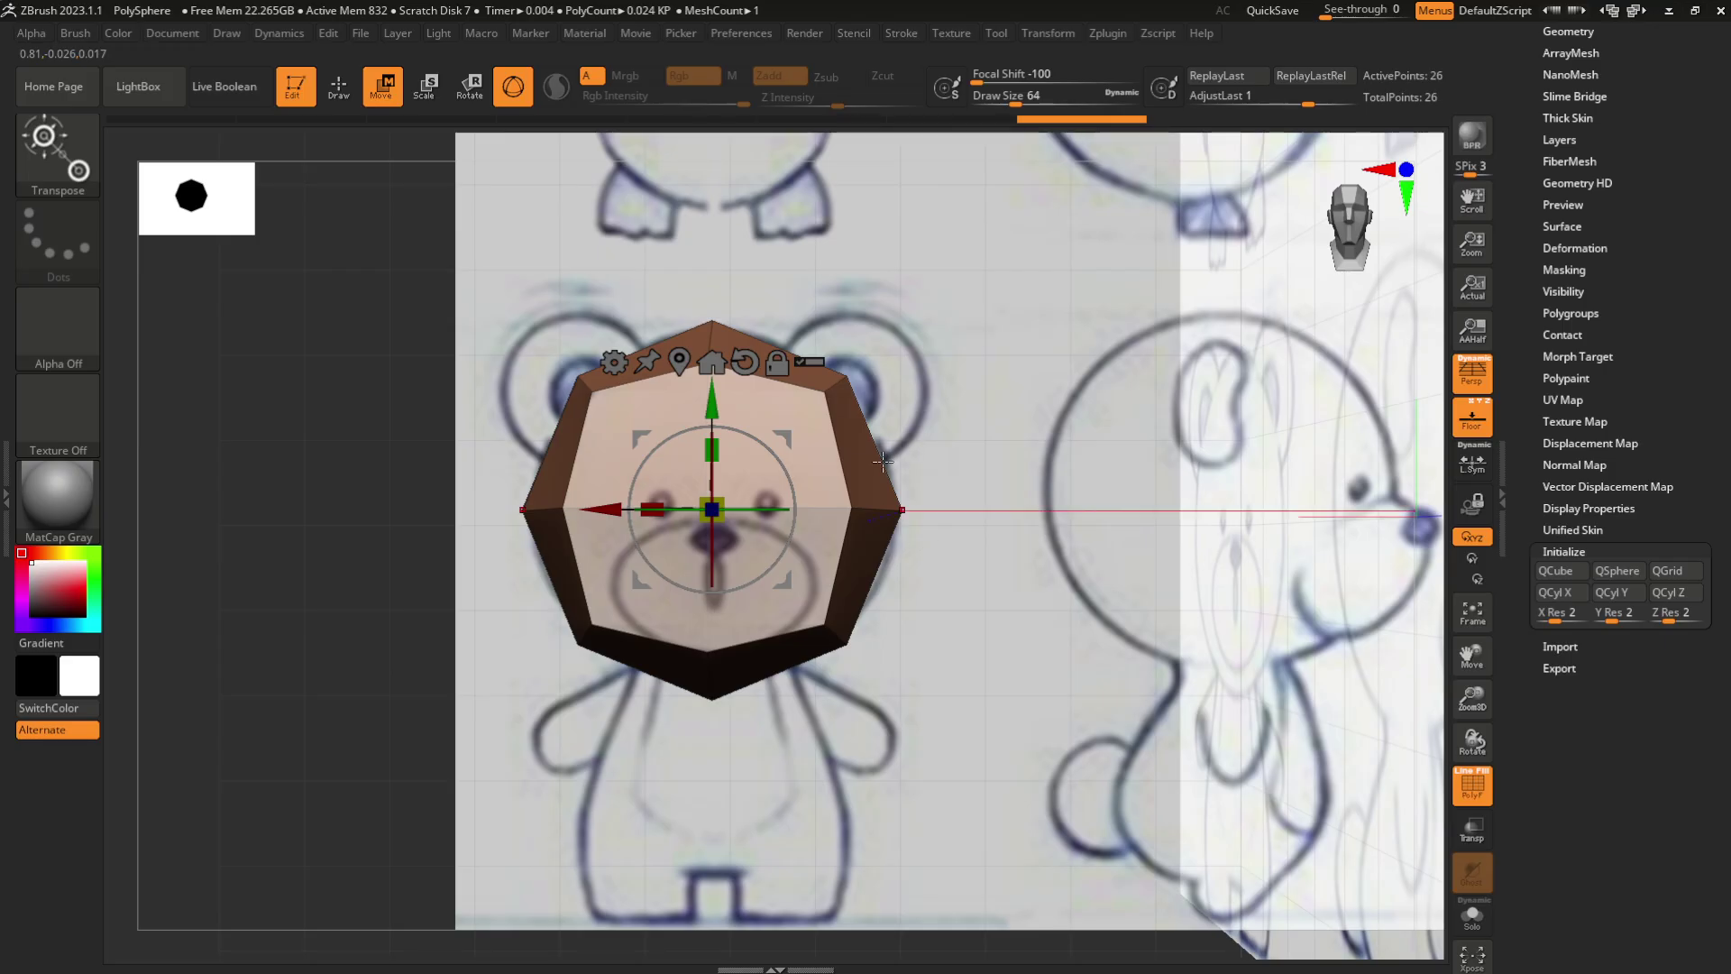
Choose the Move brush and enlarge its draw size to 444
key(b)
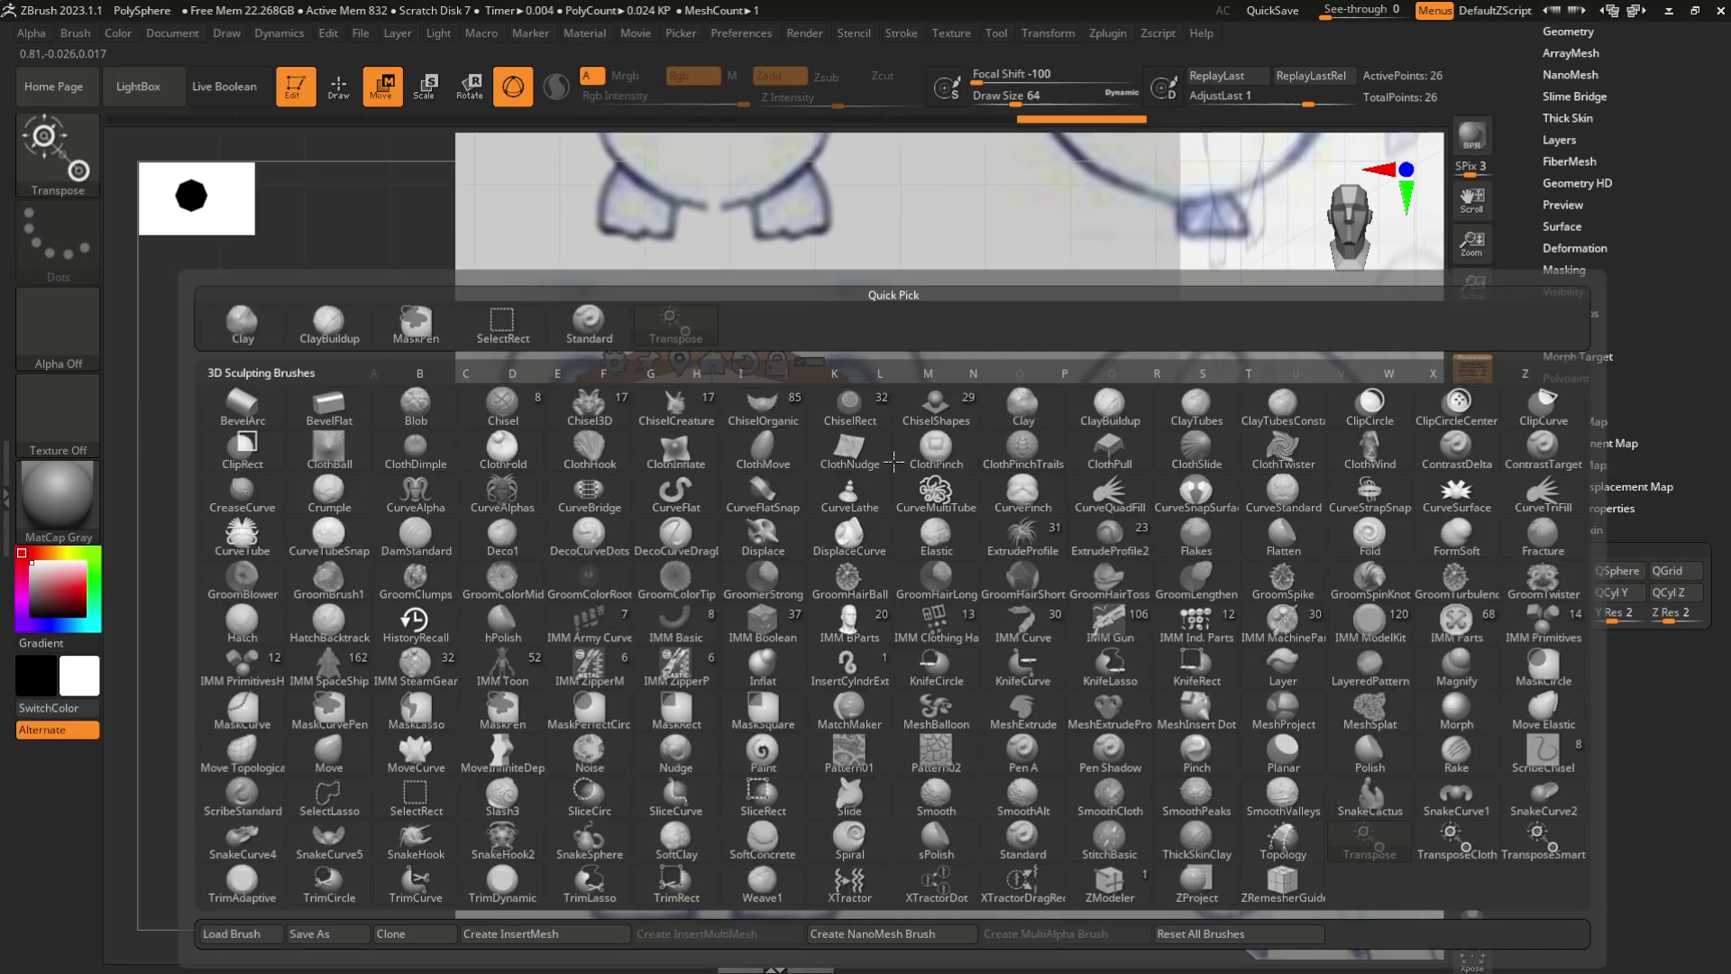
key(m)
key(v)
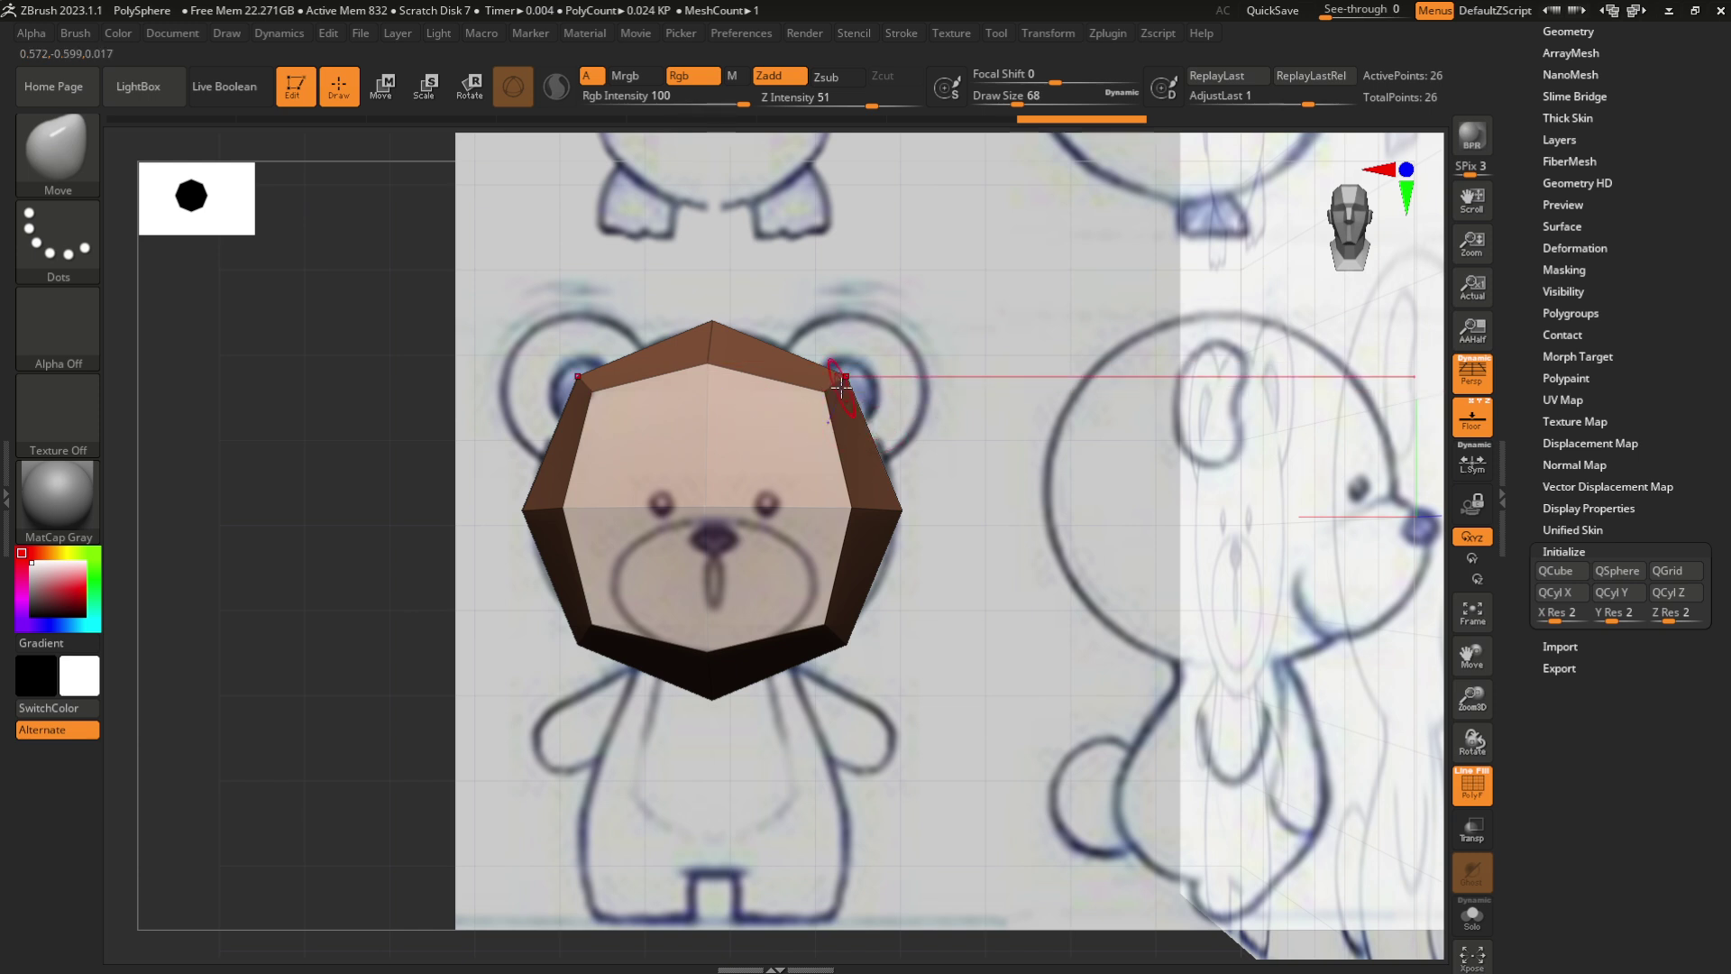
key(bracketright)
key(bracketright)
key(bracketright)
key(bracketright)
key(bracketright)
key(bracketright)
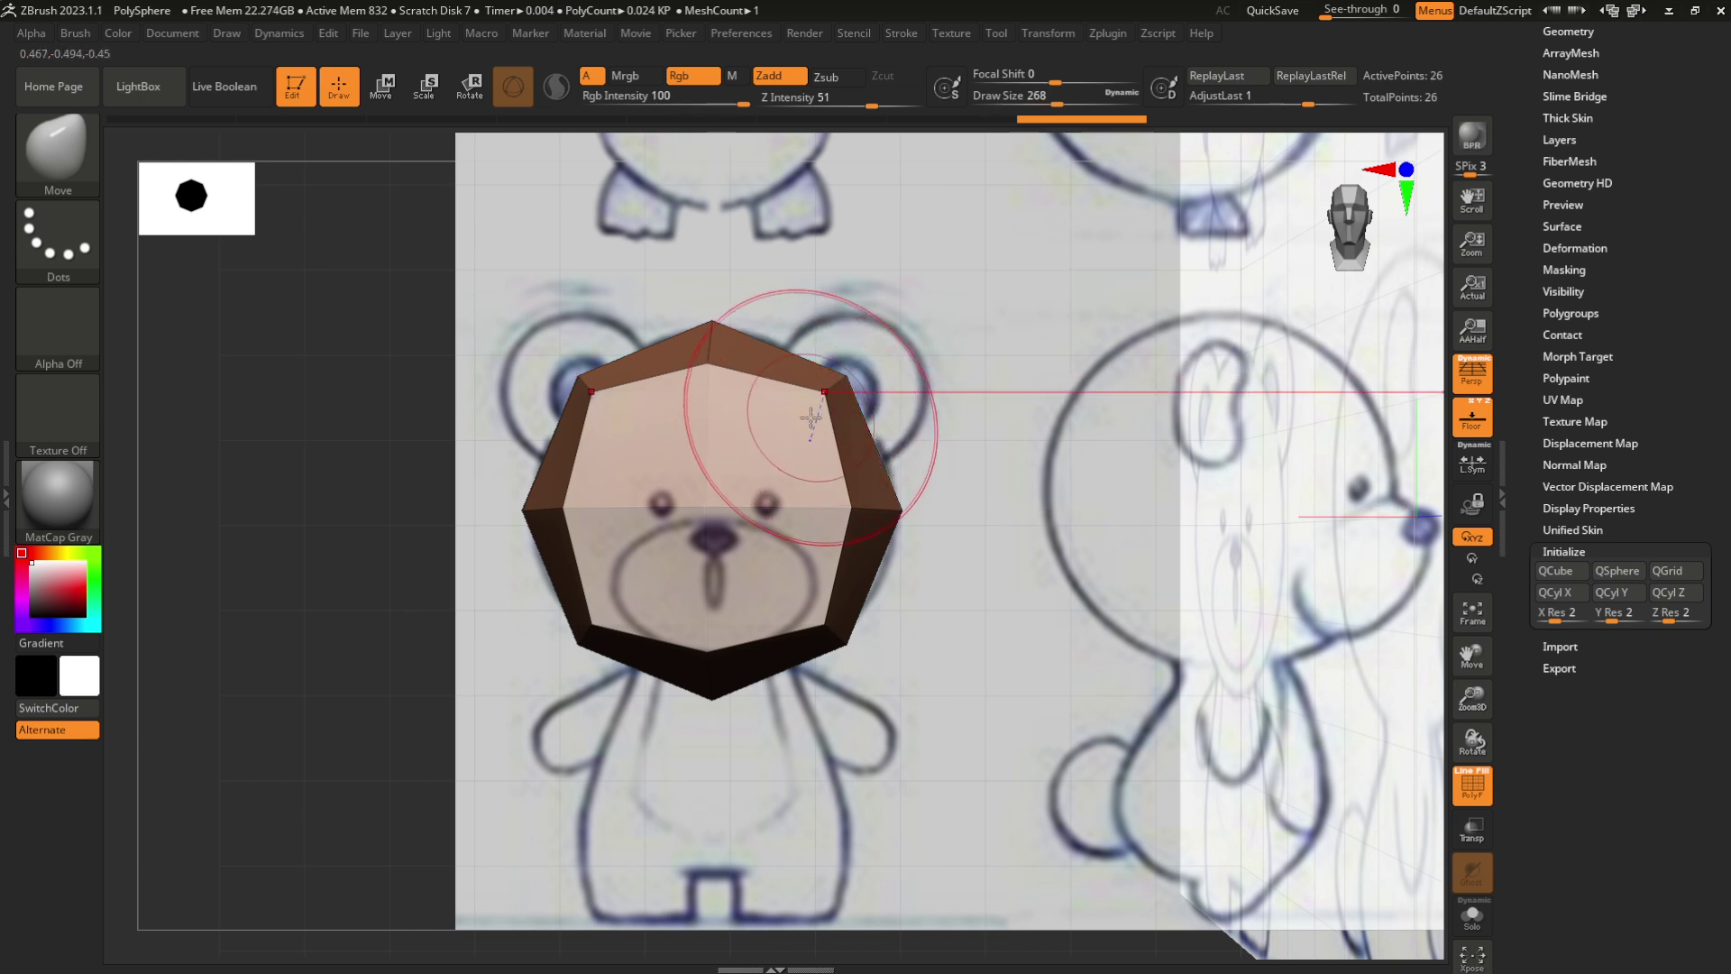
key(bracketright)
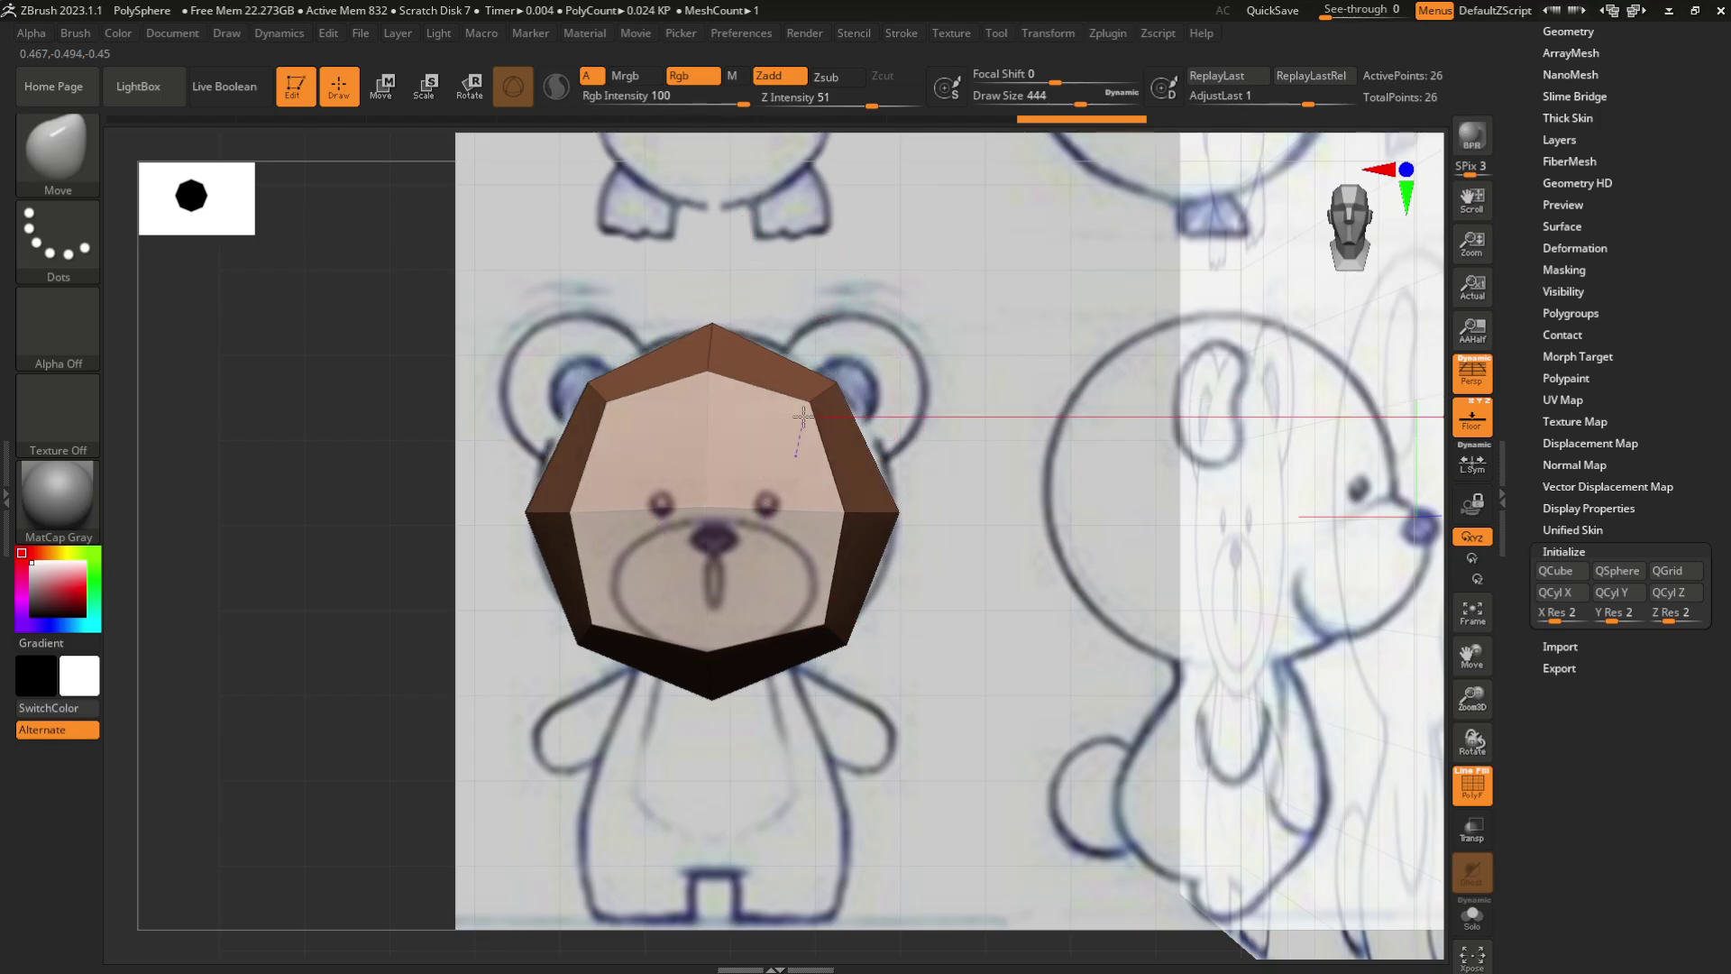
drag(838, 457, 874, 410)
key(ctrl+z)
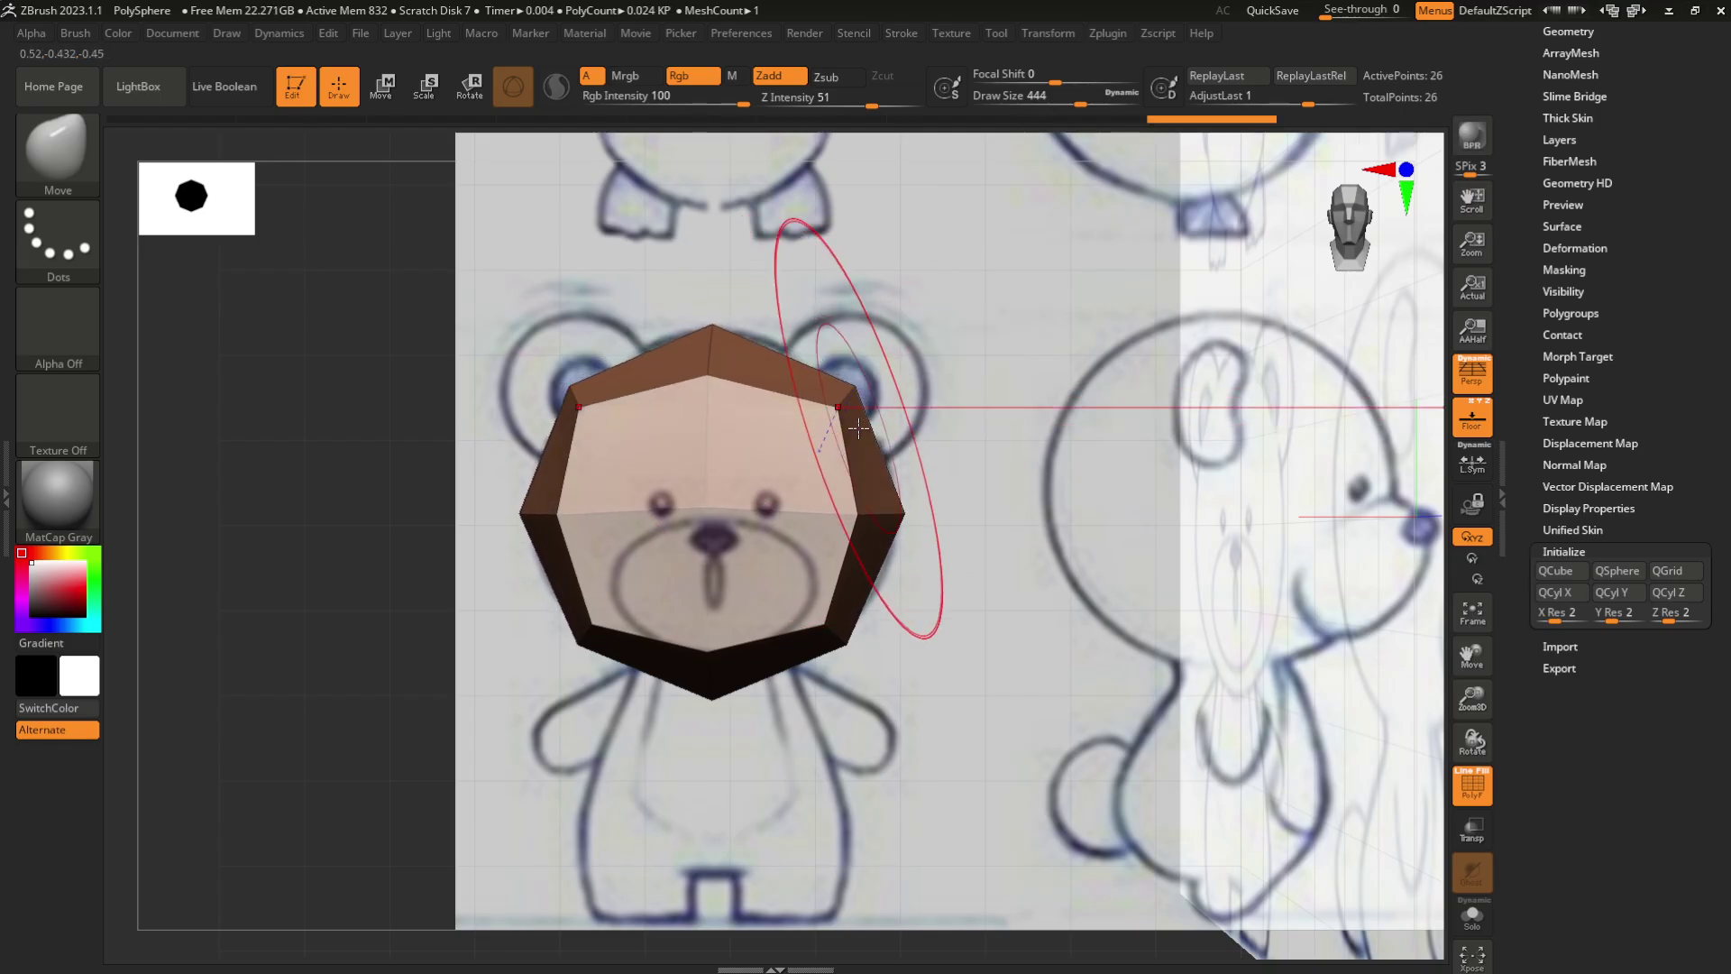
key(ctrl+z)
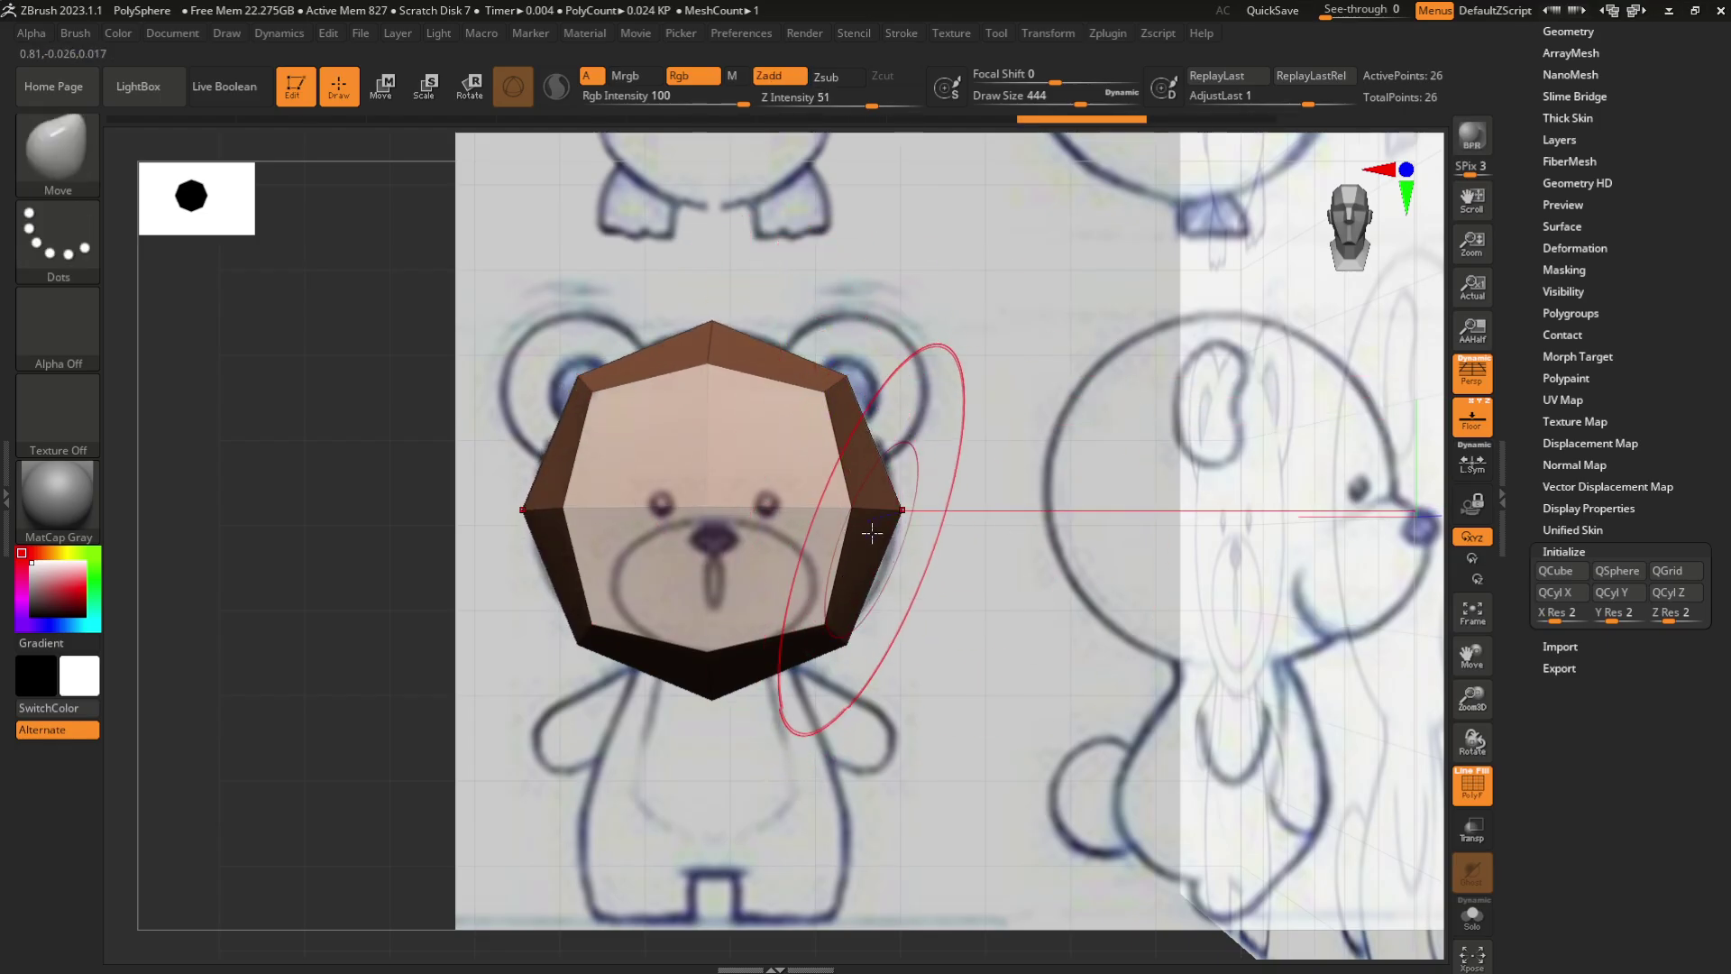
Reshape the sphere's sides and underside with the Move brush to follow the front-view bear's head outline
drag(874, 508, 866, 505)
drag(715, 696, 723, 665)
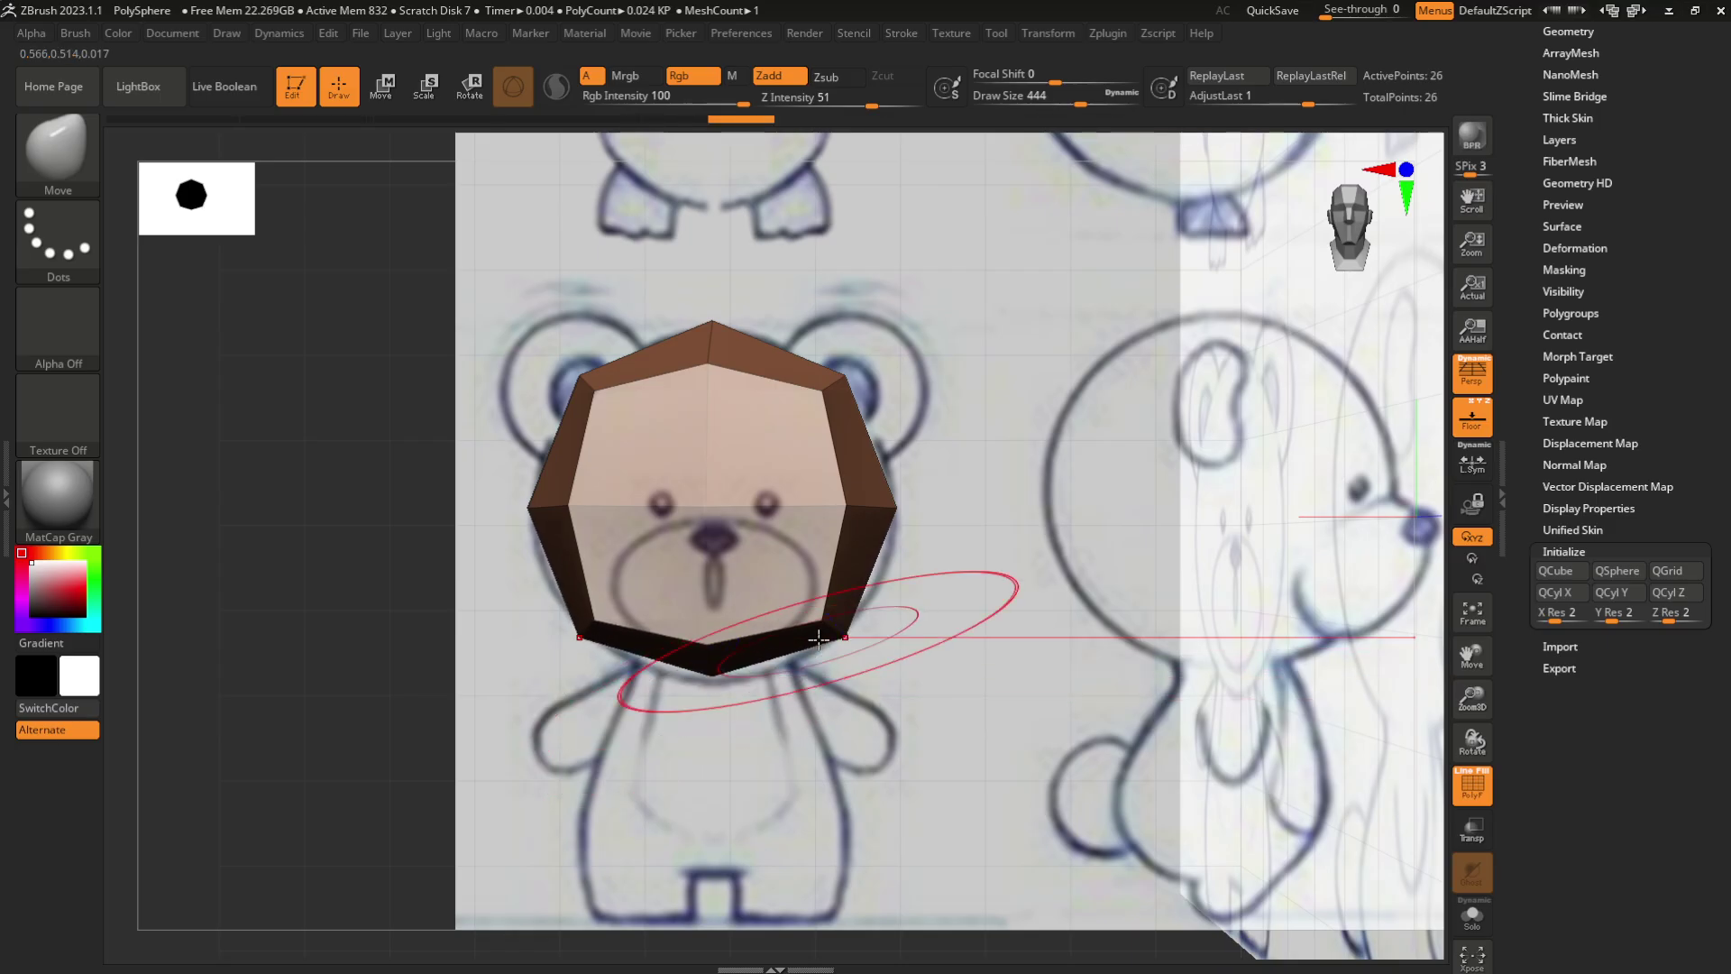
drag(848, 632, 858, 595)
drag(712, 667, 712, 688)
drag(891, 504, 880, 496)
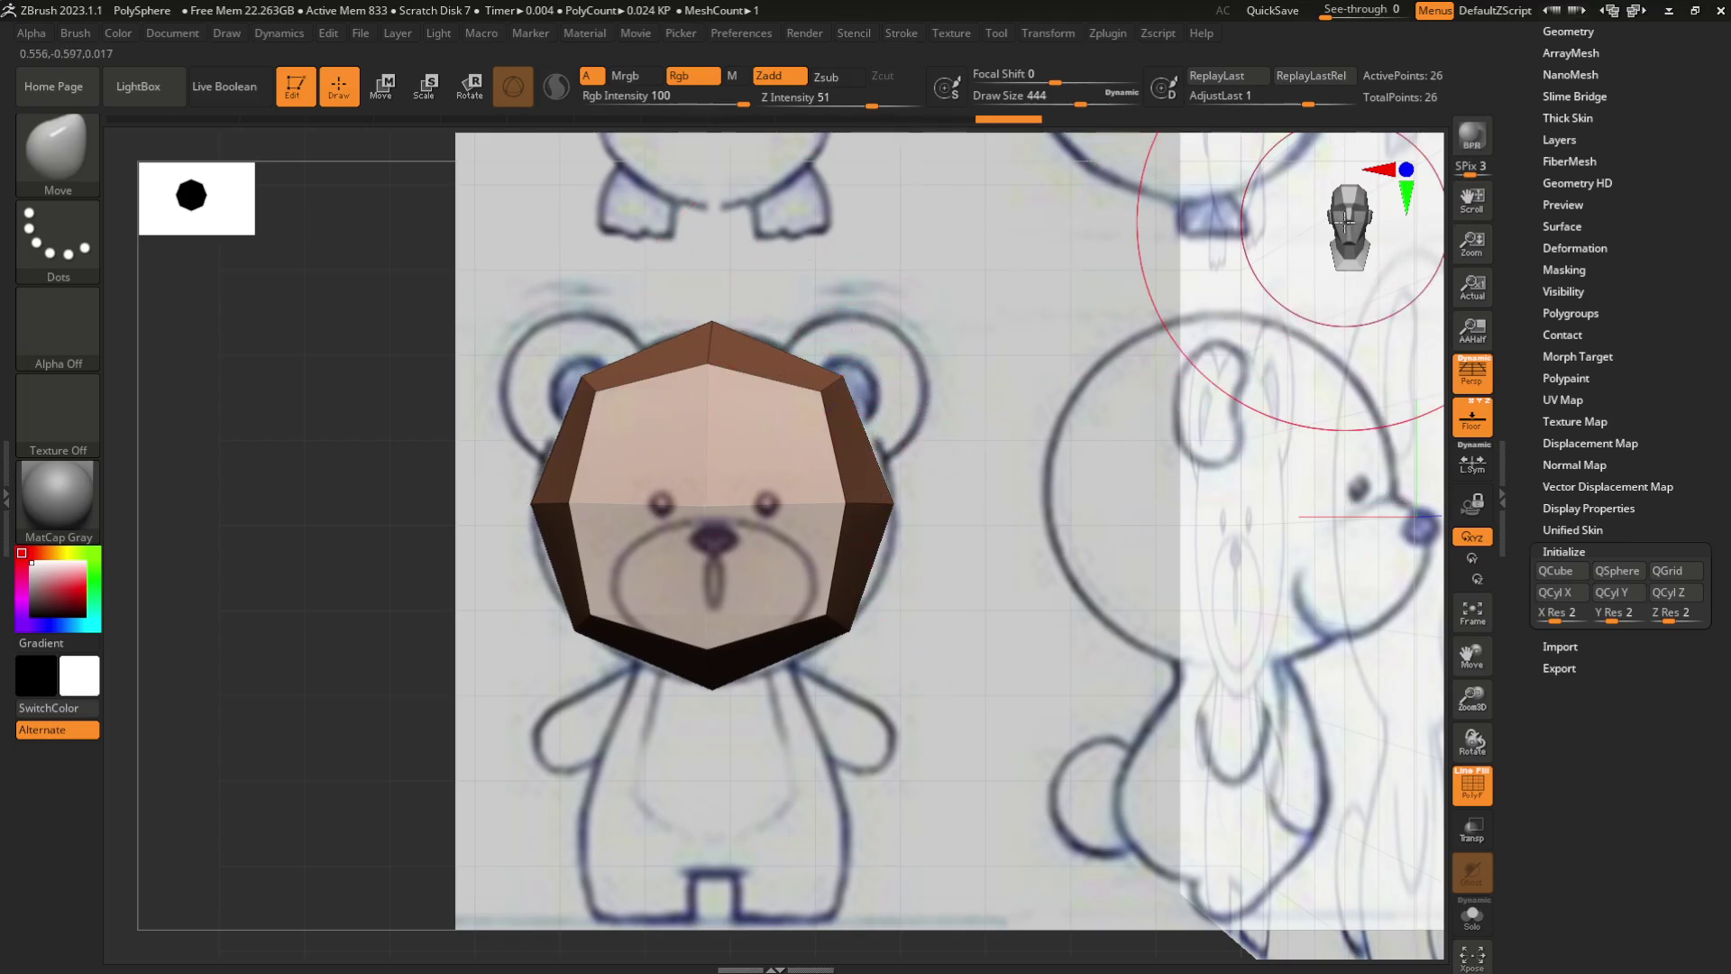
From the side view, push the sphere's front edge and underside slightly inward with the Move brush
drag(1347, 221, 1379, 223)
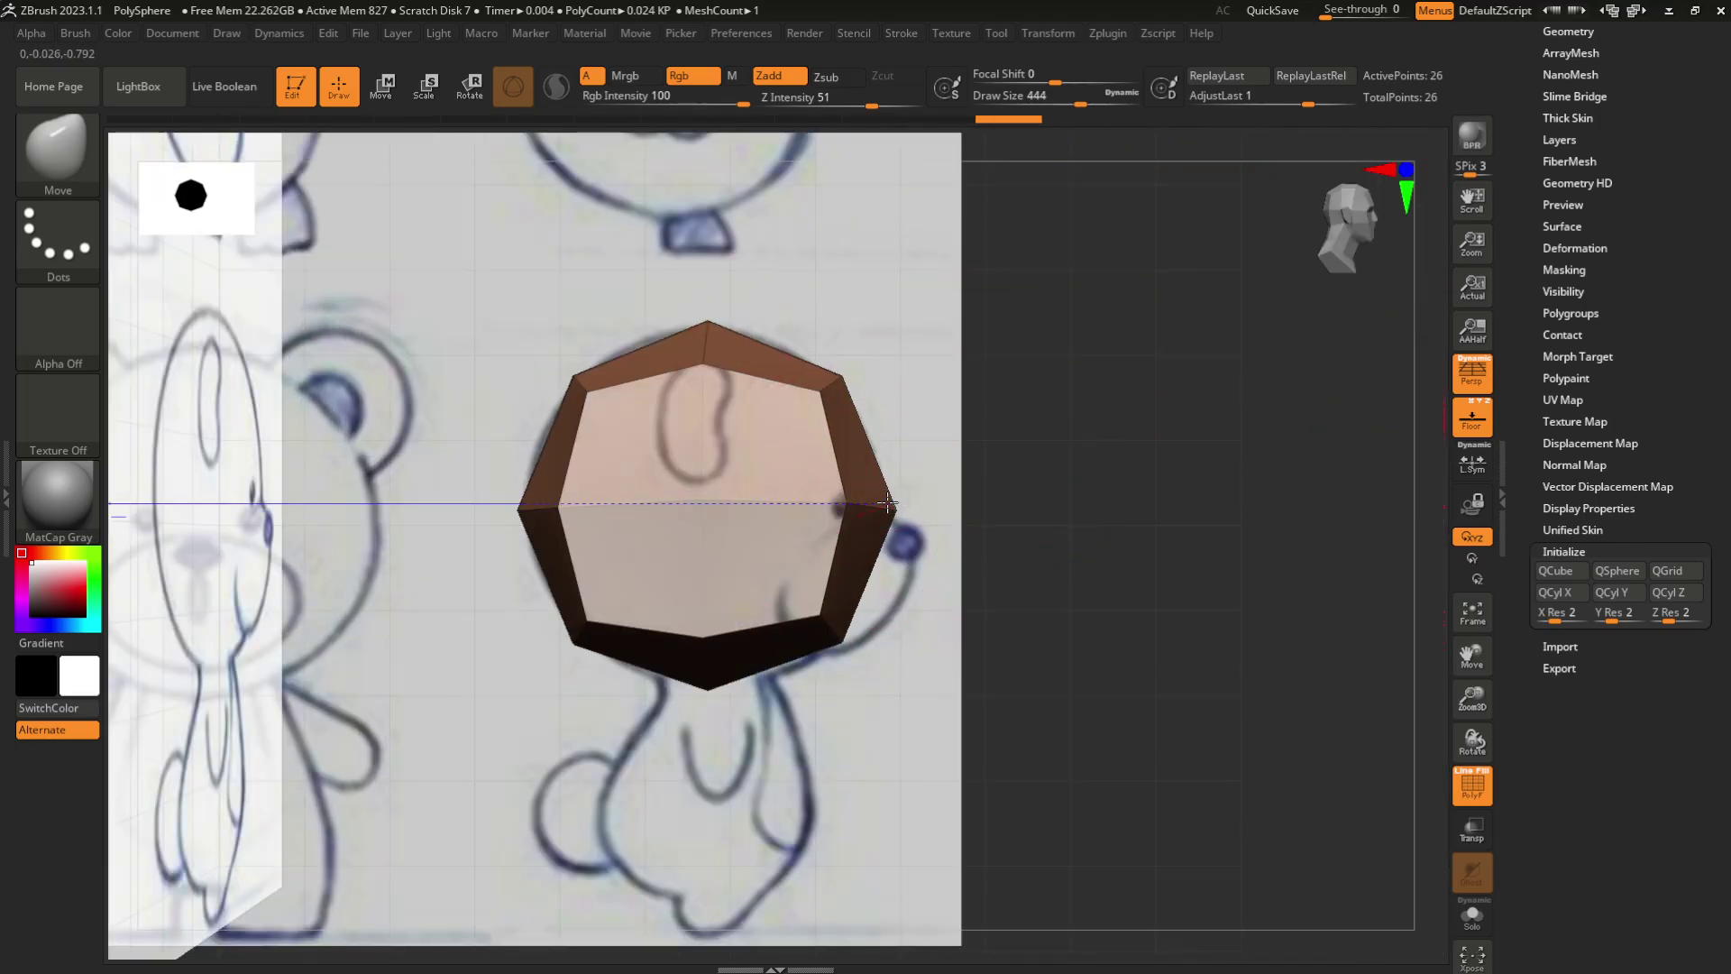
drag(882, 499, 882, 499)
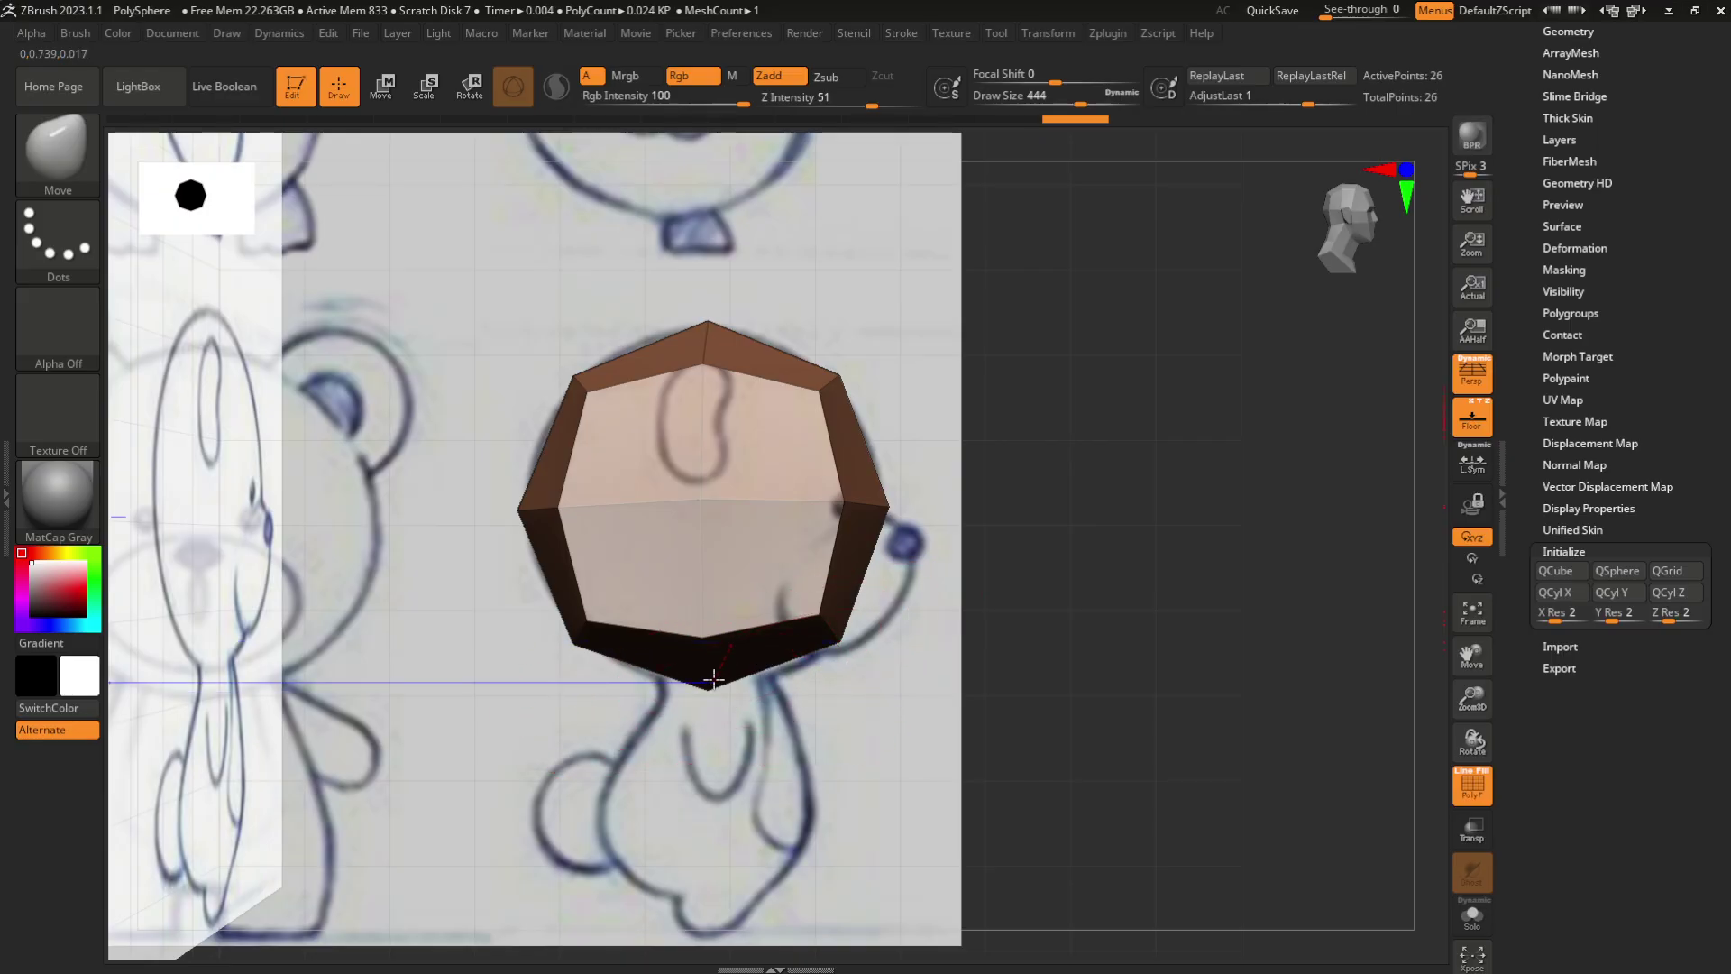
drag(714, 682, 716, 674)
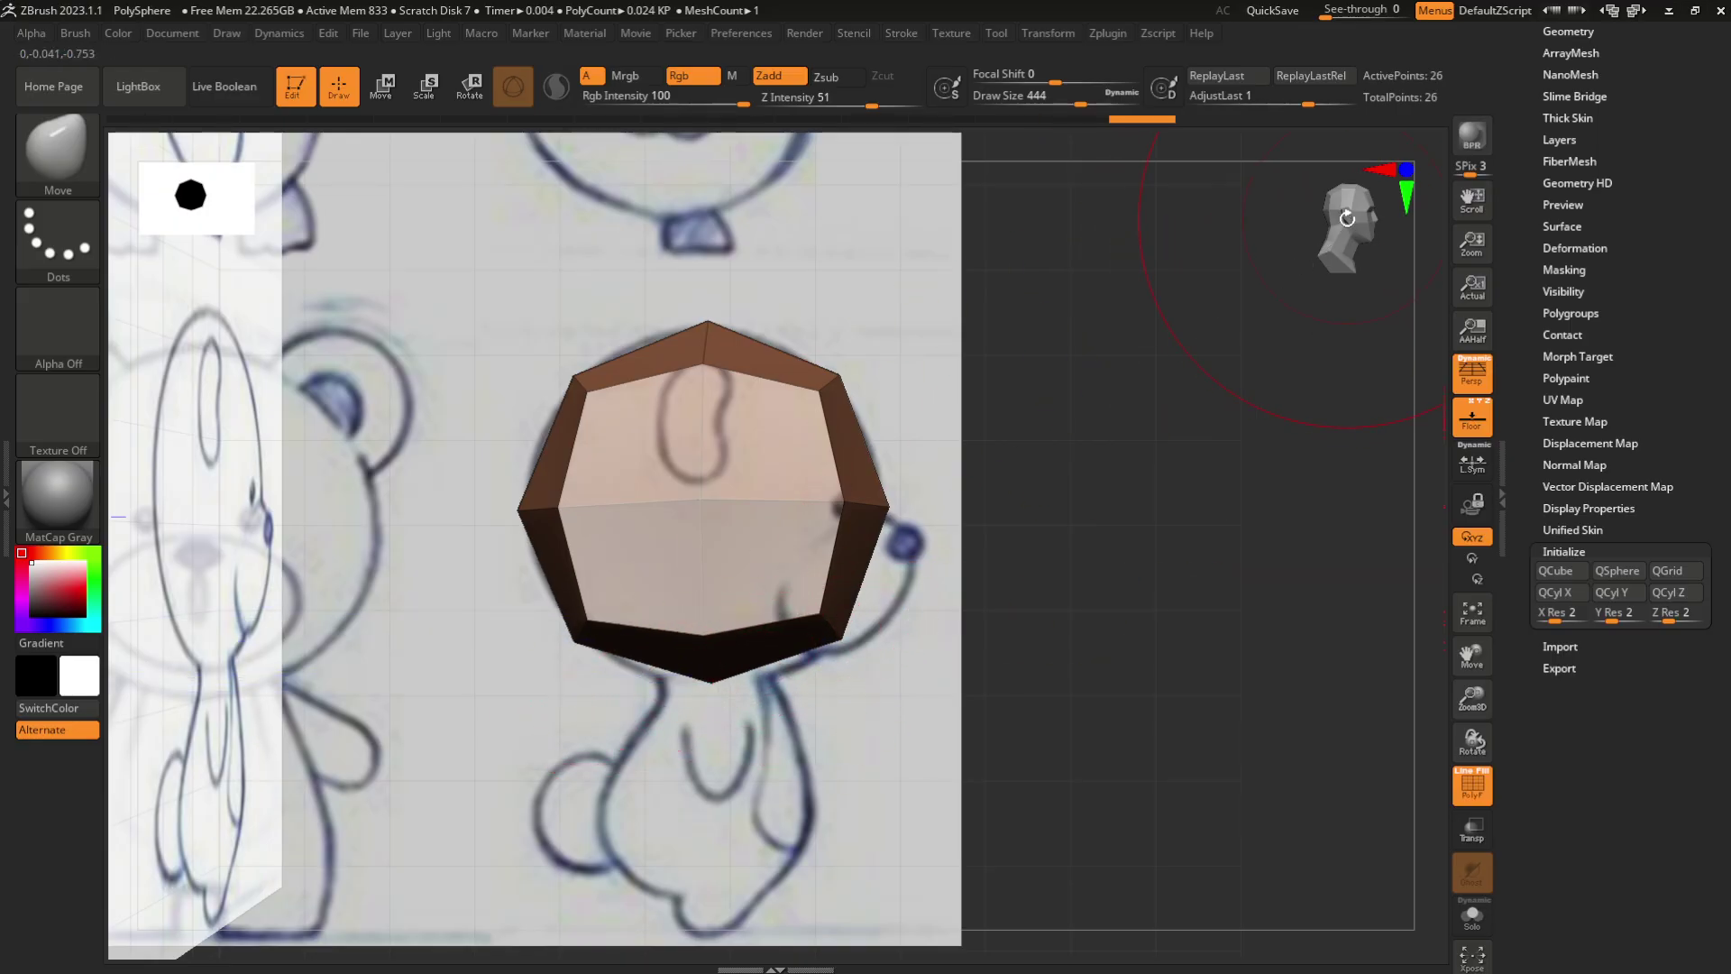
Return to the front view and subdivide the head mesh once
drag(1347, 218, 1313, 222)
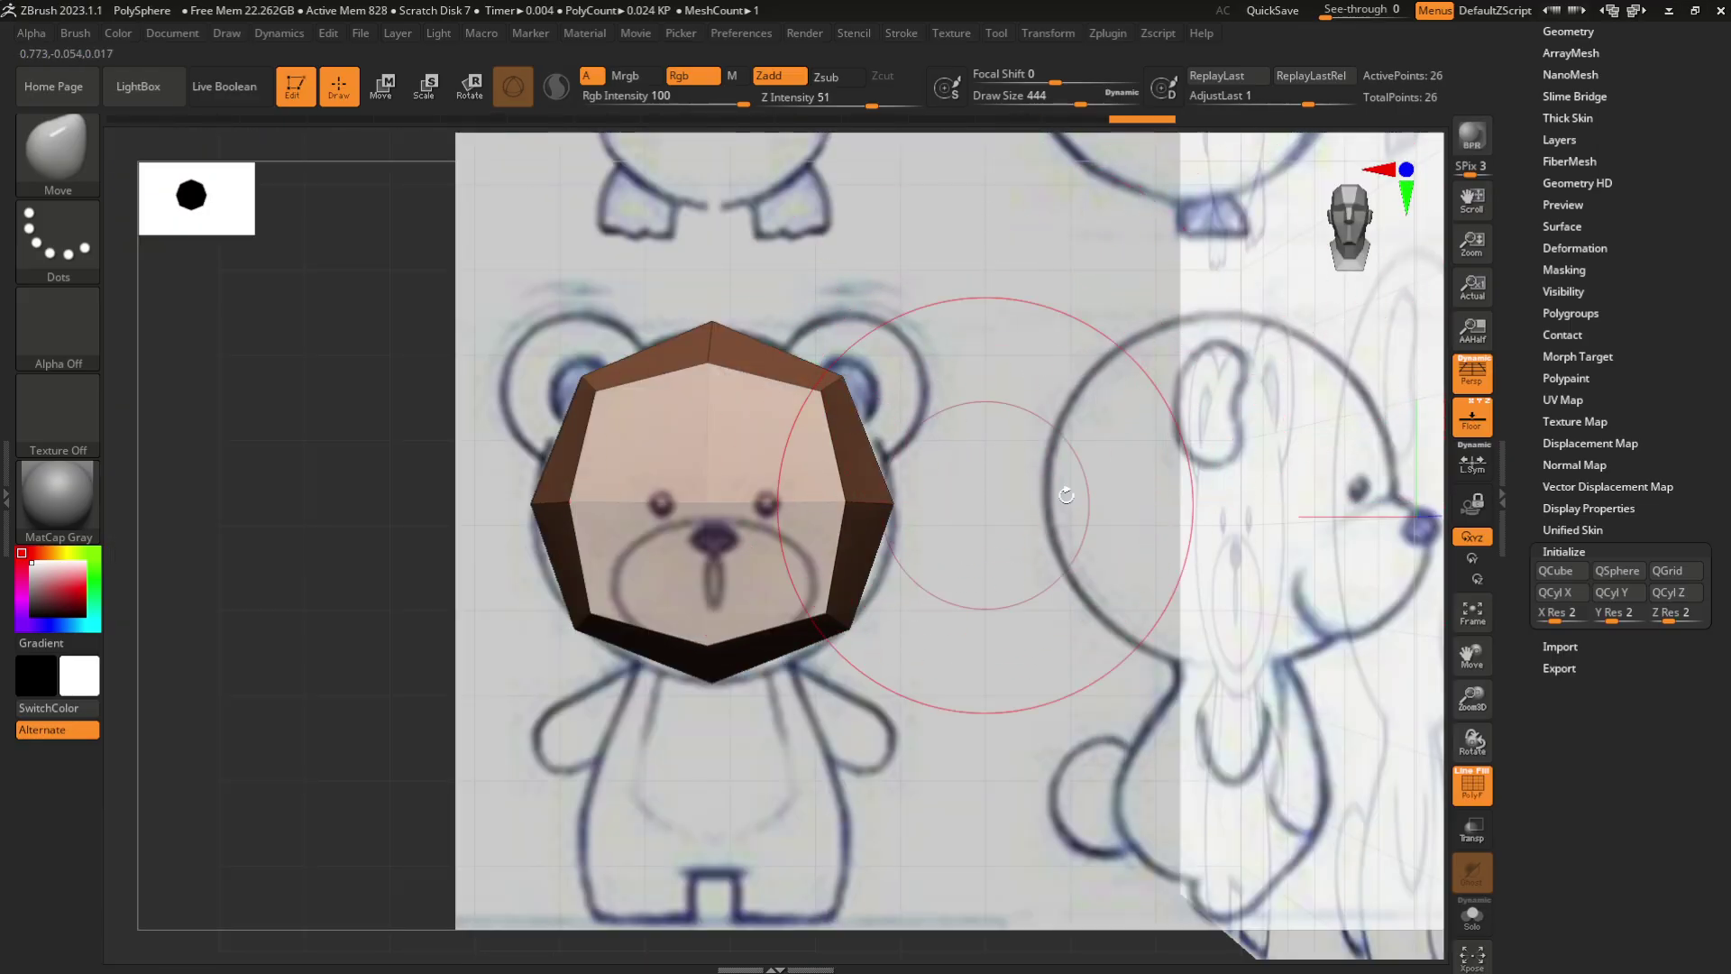
mouse_move(1066, 495)
alt+mouse_down()
mouse_move(1073, 410)
mouse_move(1373, 495)
alt+mouse_up()
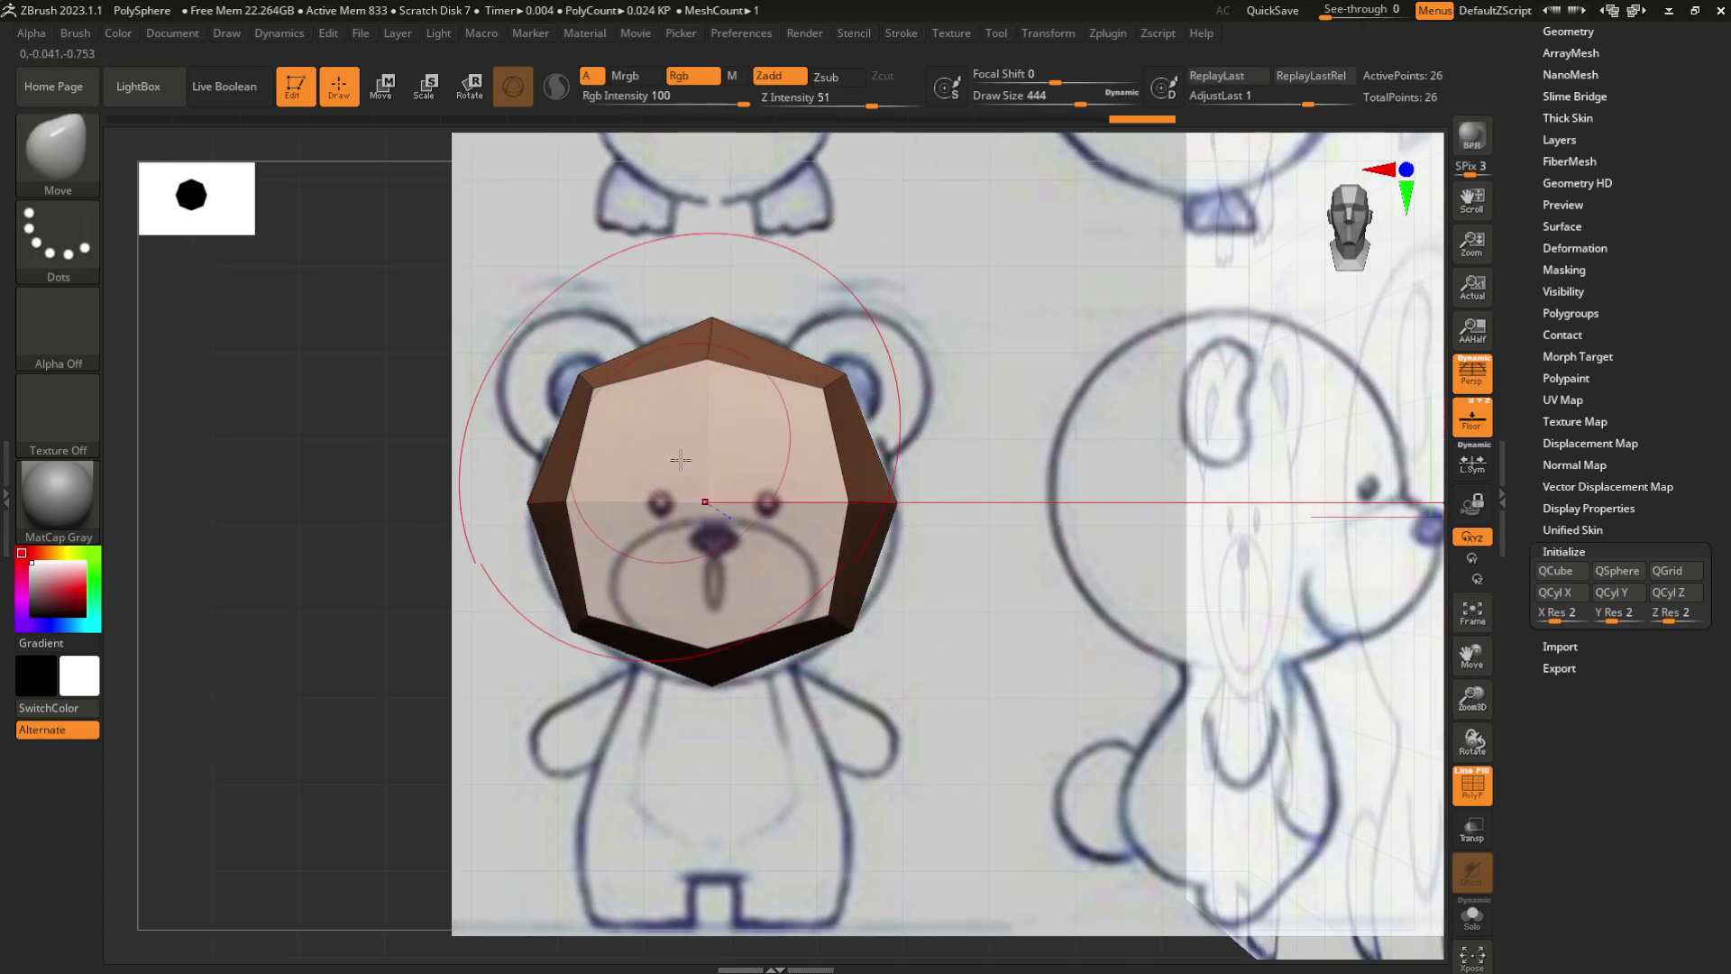
key(ctrl+d)
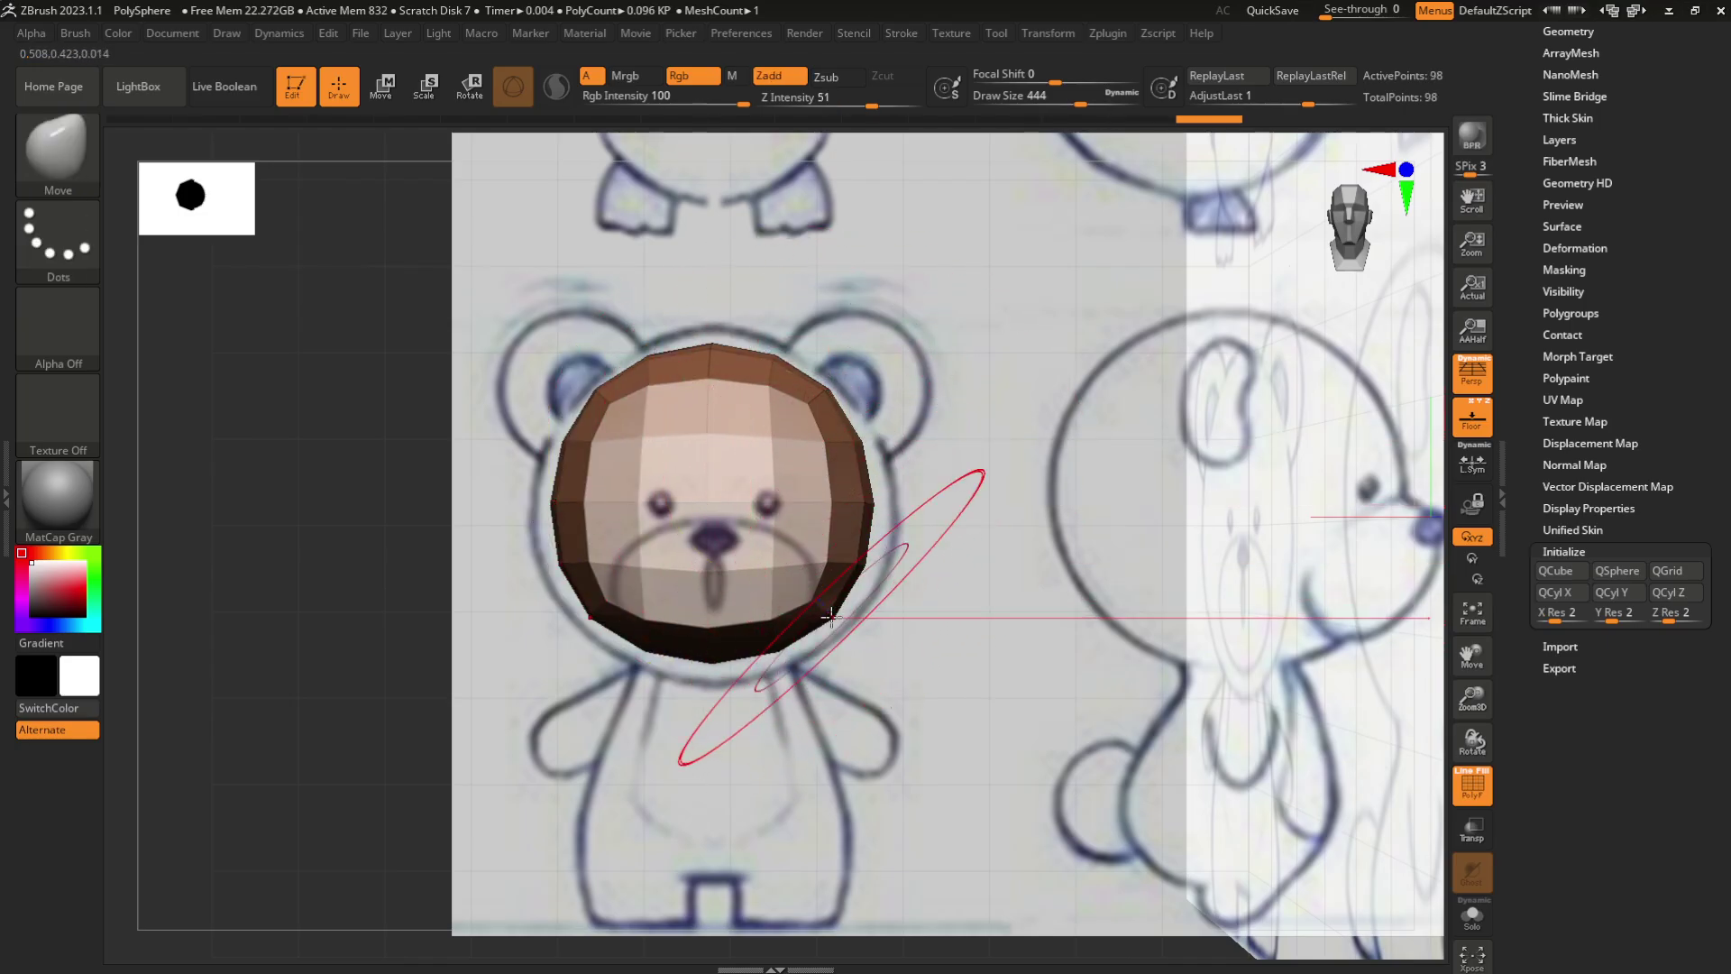
Pull the subdivided head's underside, sides and top outward to the front-view head outline with the Move brush
drag(713, 665, 714, 675)
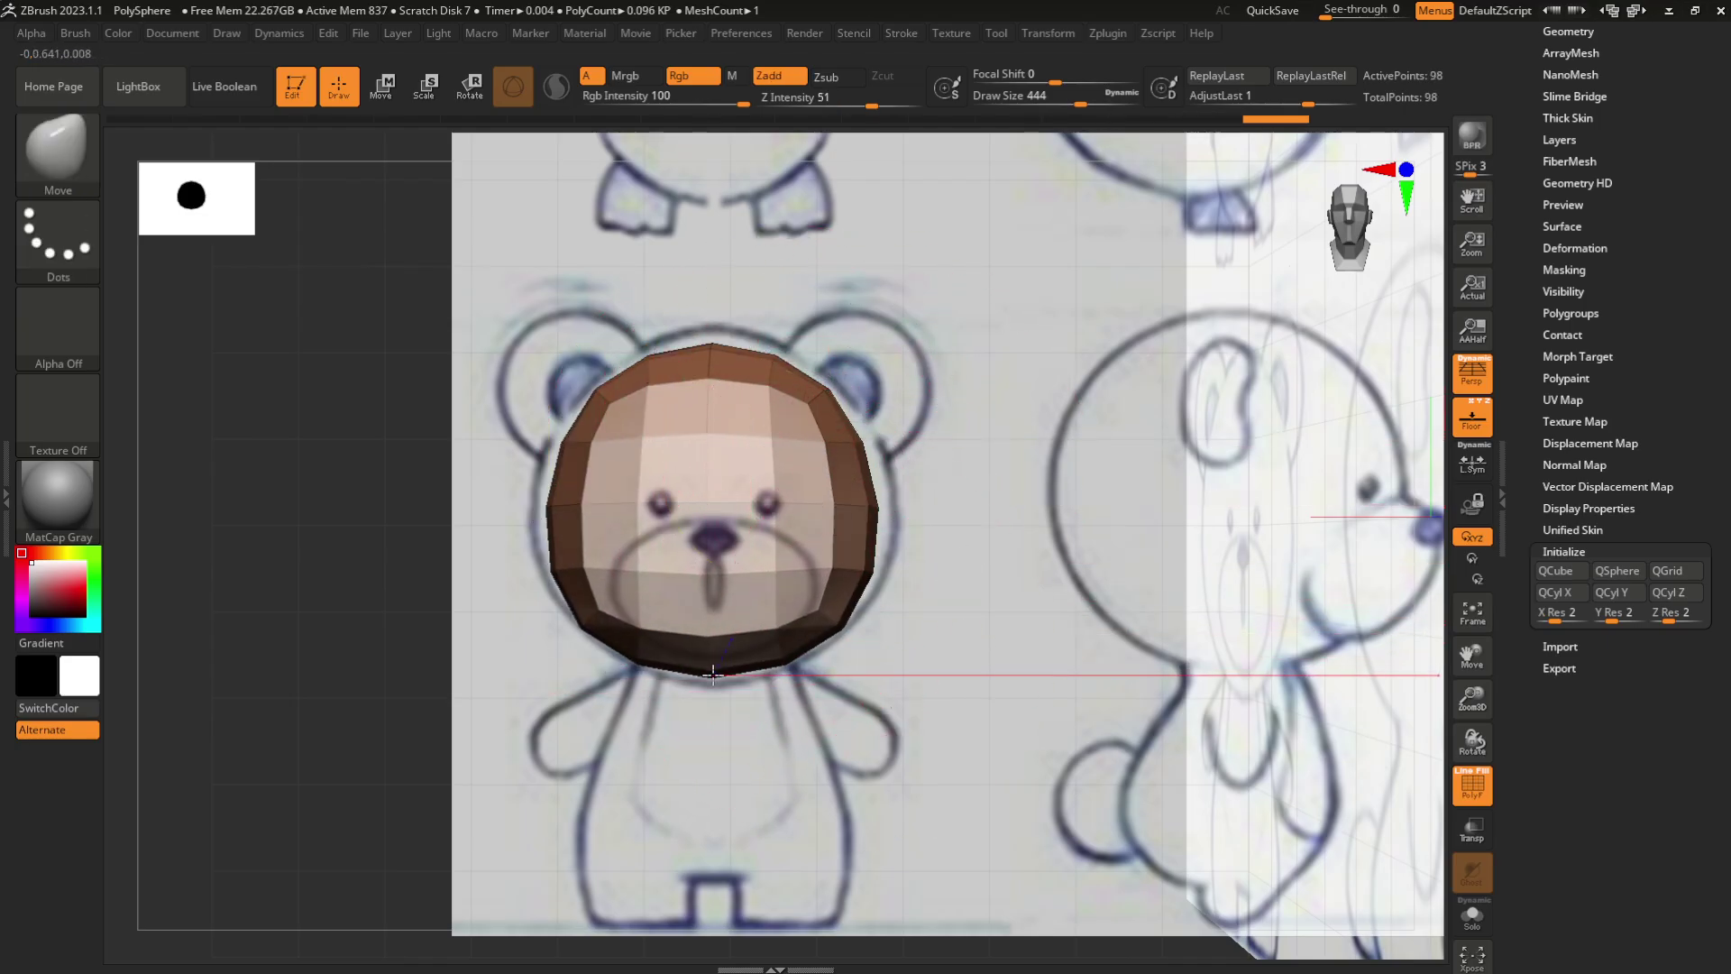
drag(878, 526, 893, 525)
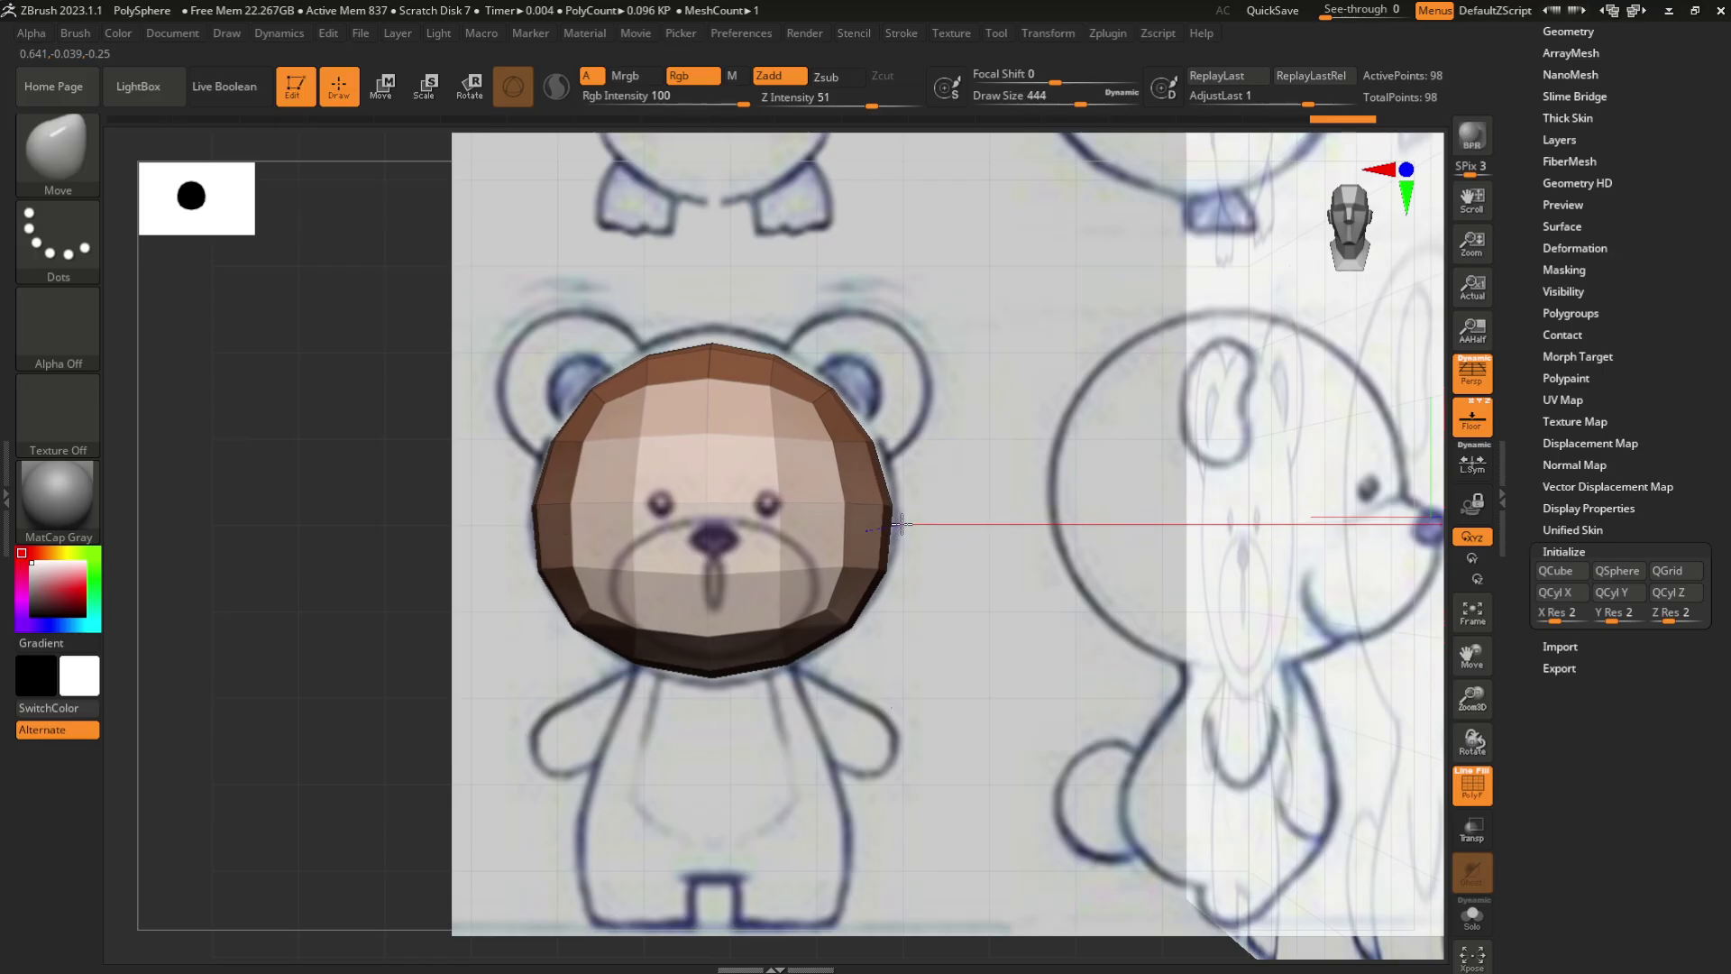
drag(872, 440, 877, 437)
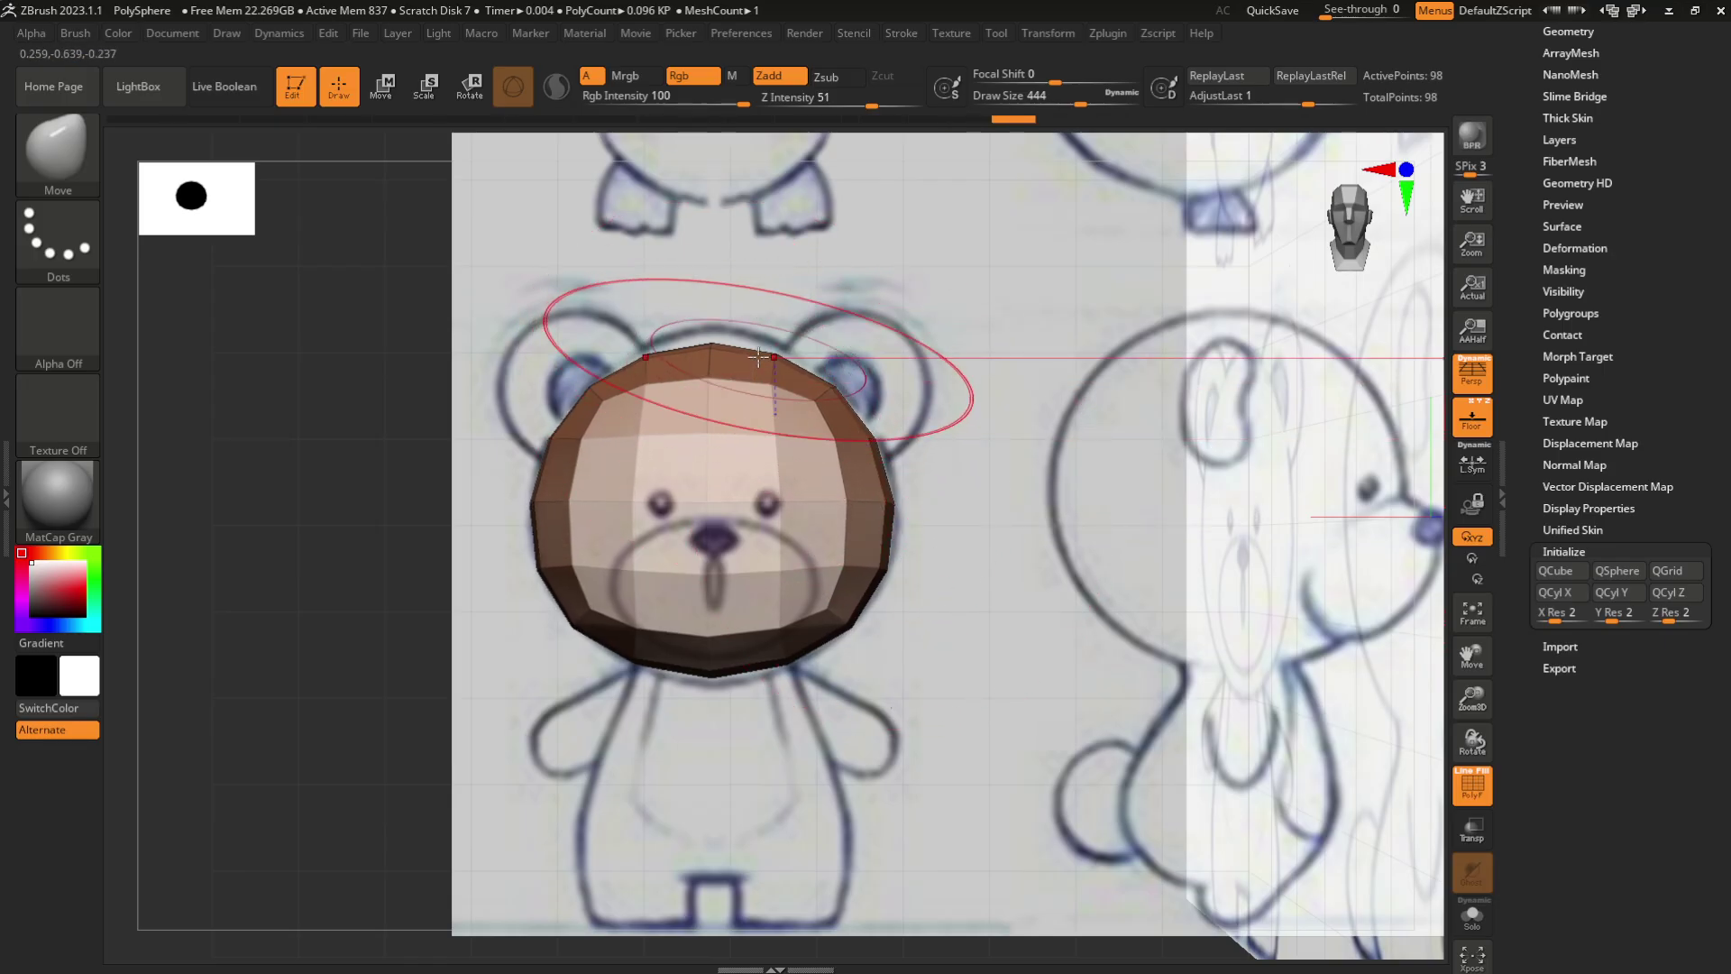
drag(756, 353, 756, 330)
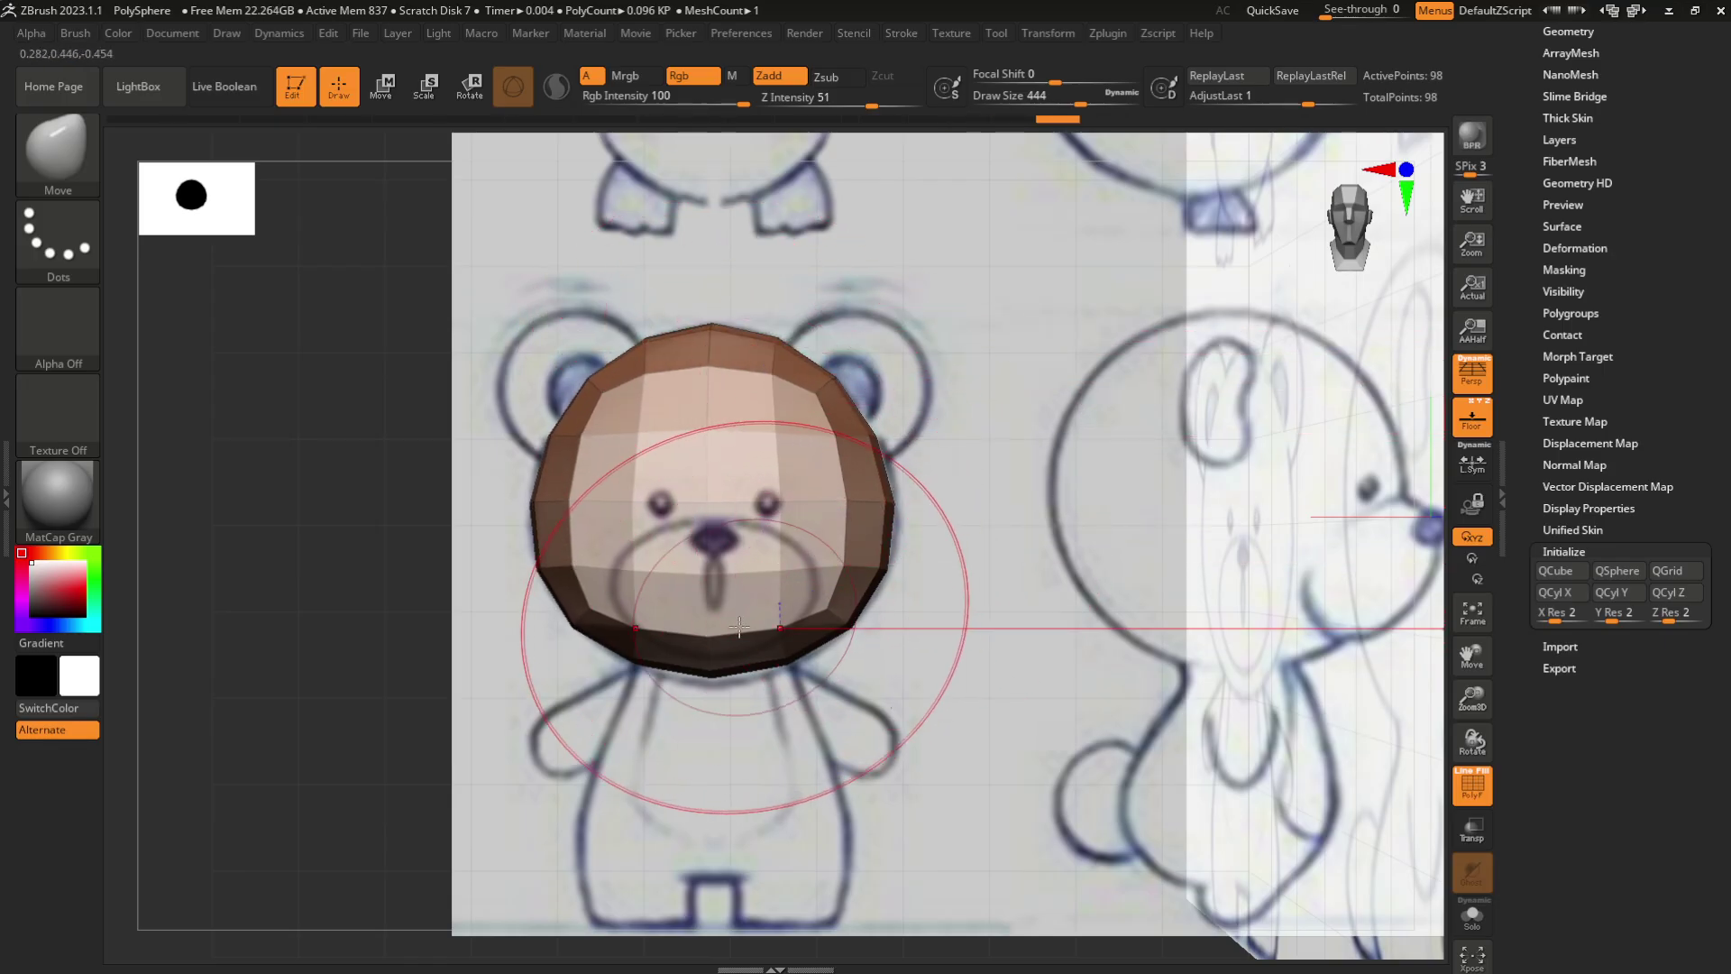
drag(742, 674, 743, 683)
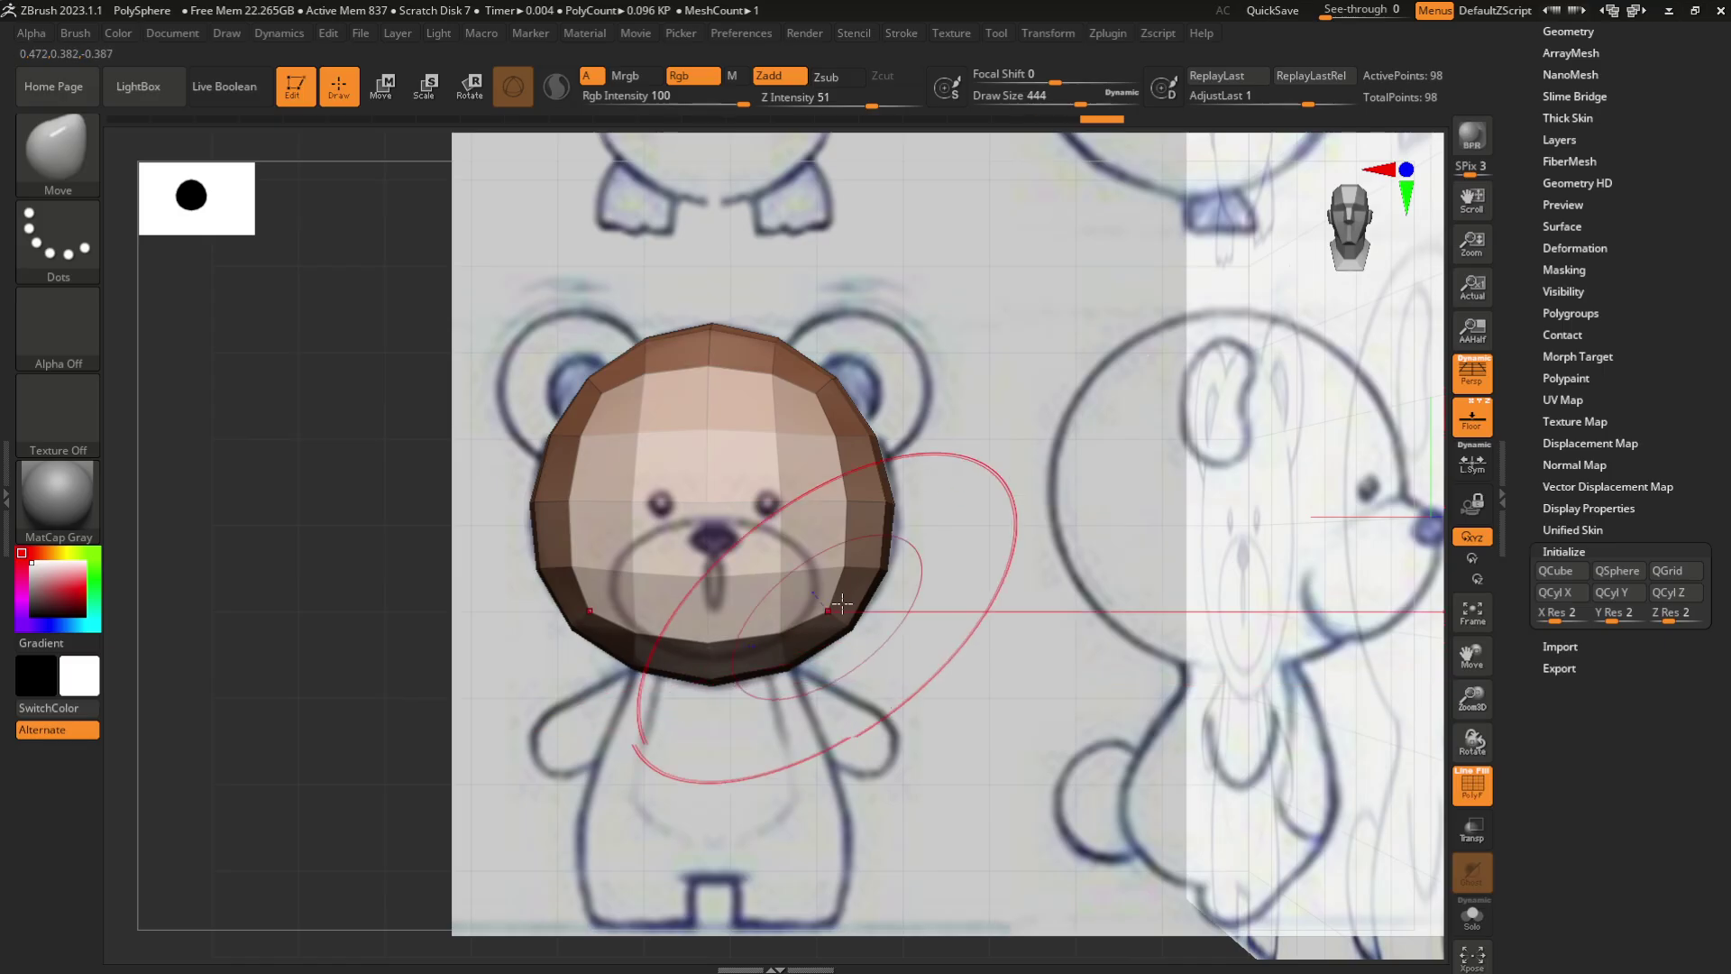
From the side view, pull the head's front and back outward to match the side bear's head outline
drag(1351, 233, 1377, 241)
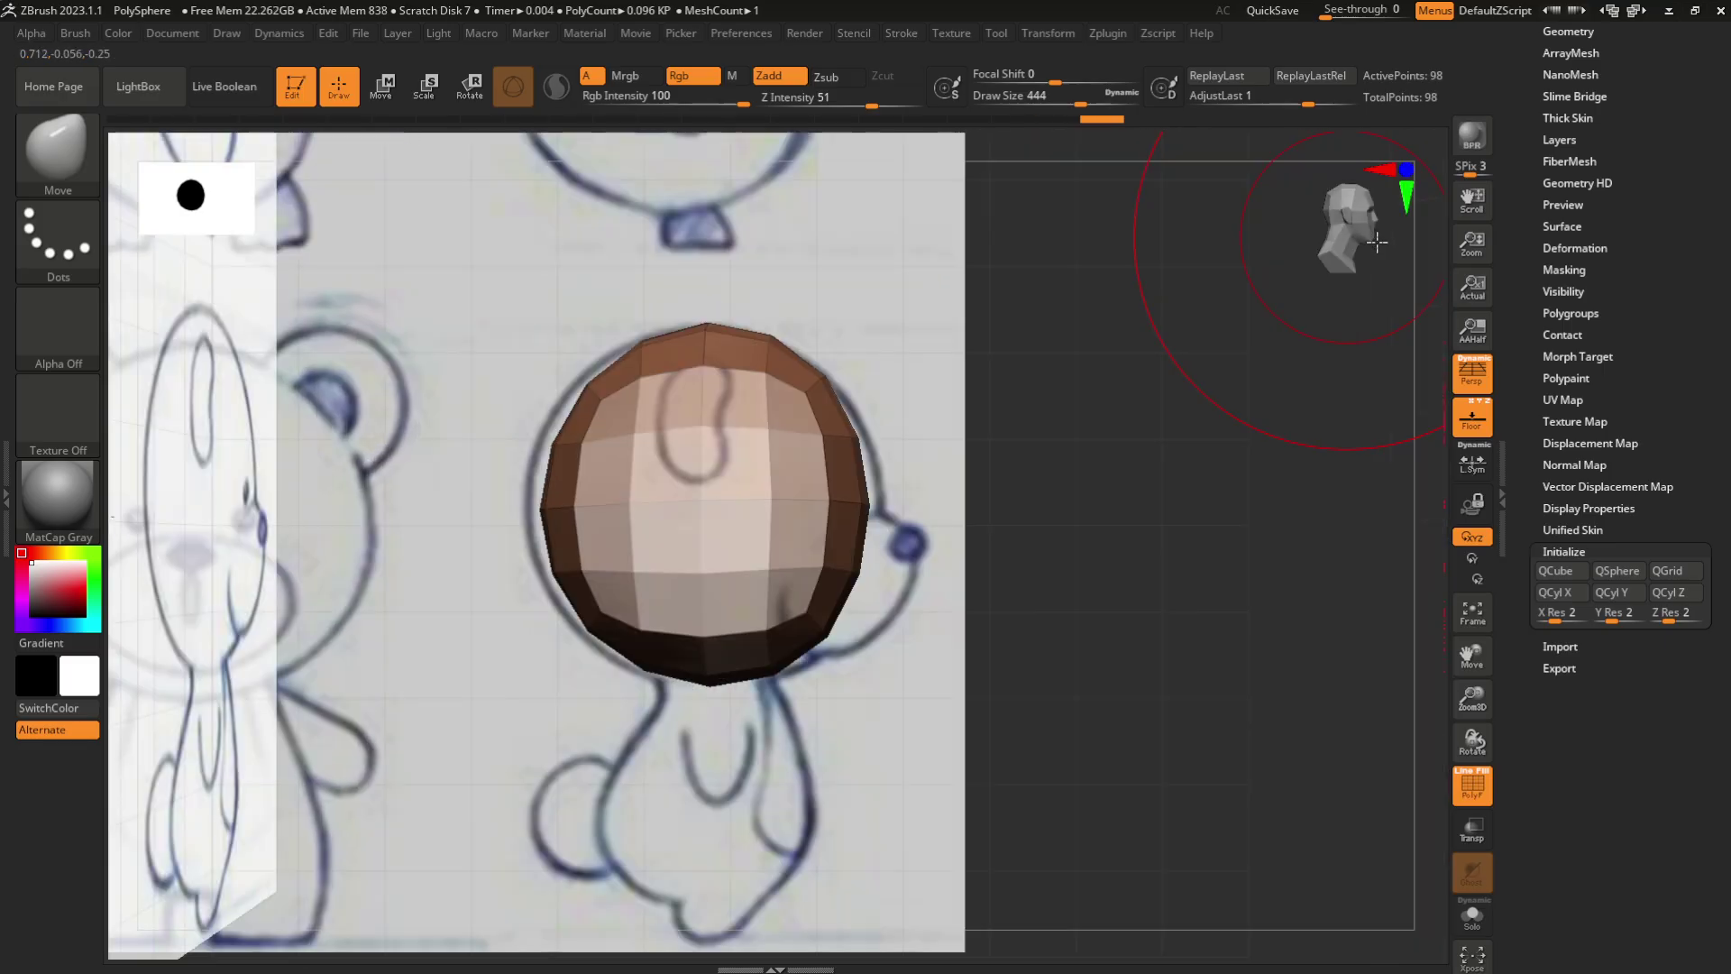
drag(862, 483, 874, 482)
drag(541, 477, 526, 479)
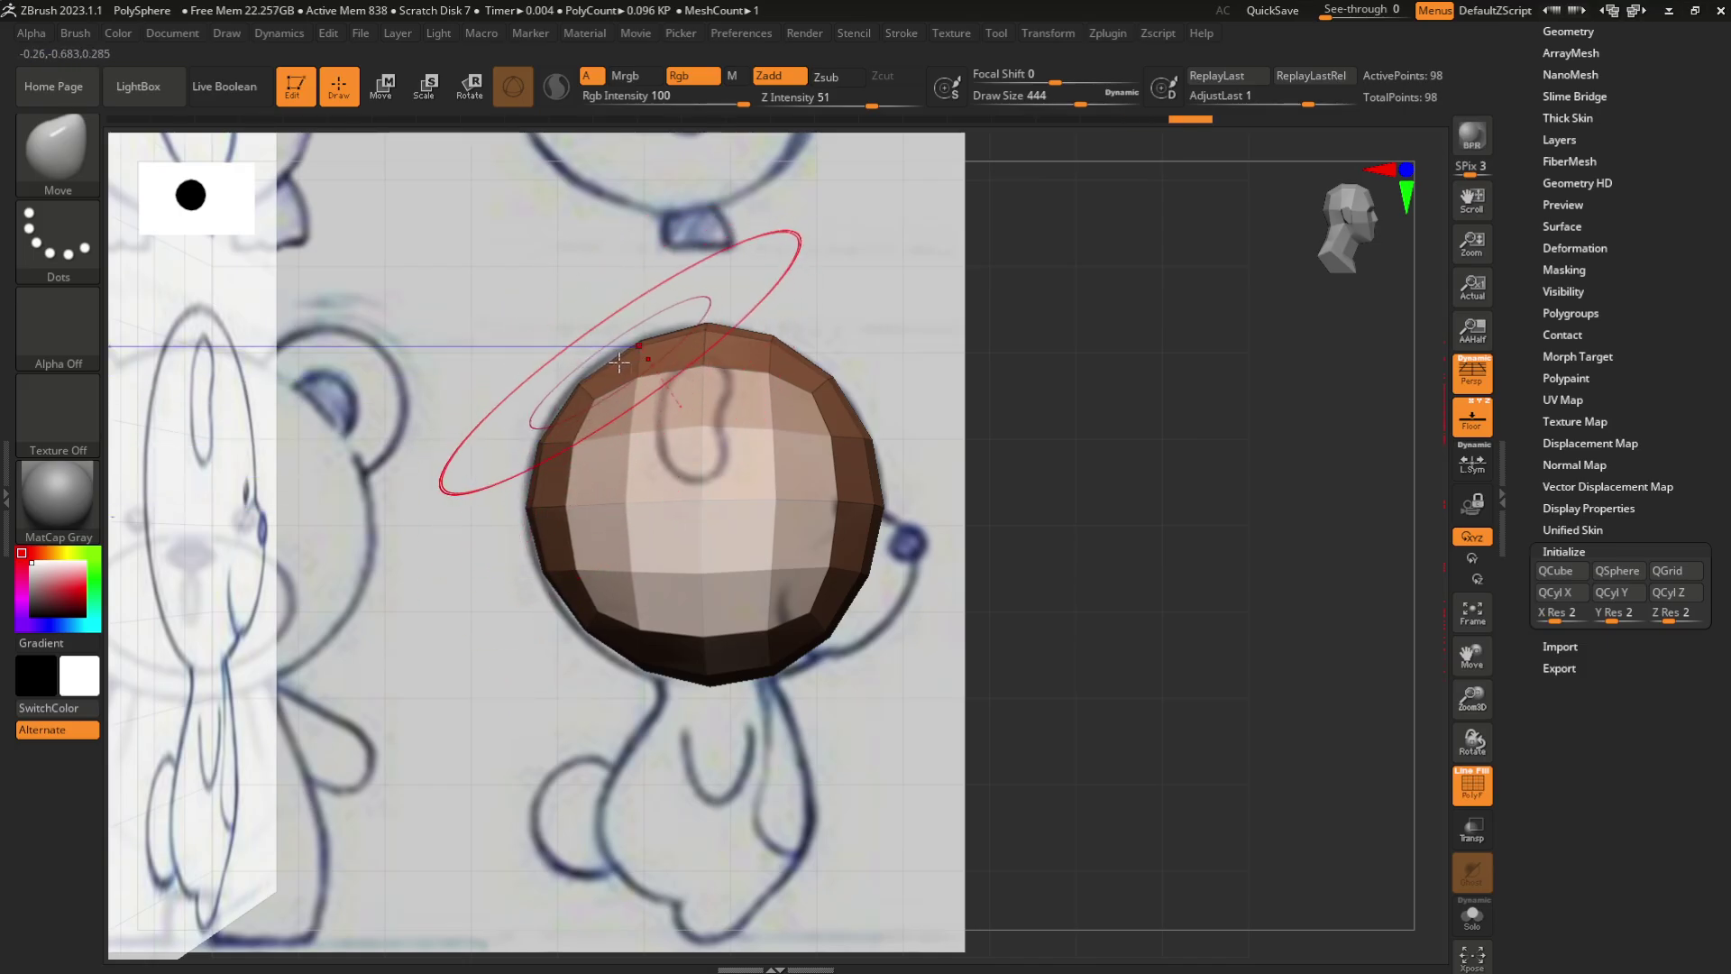
From the side view, nudge the head's upper back, lower back and lower front outward to the reference outline with the Move brush
drag(621, 362, 610, 356)
drag(572, 599, 569, 615)
drag(820, 633, 824, 634)
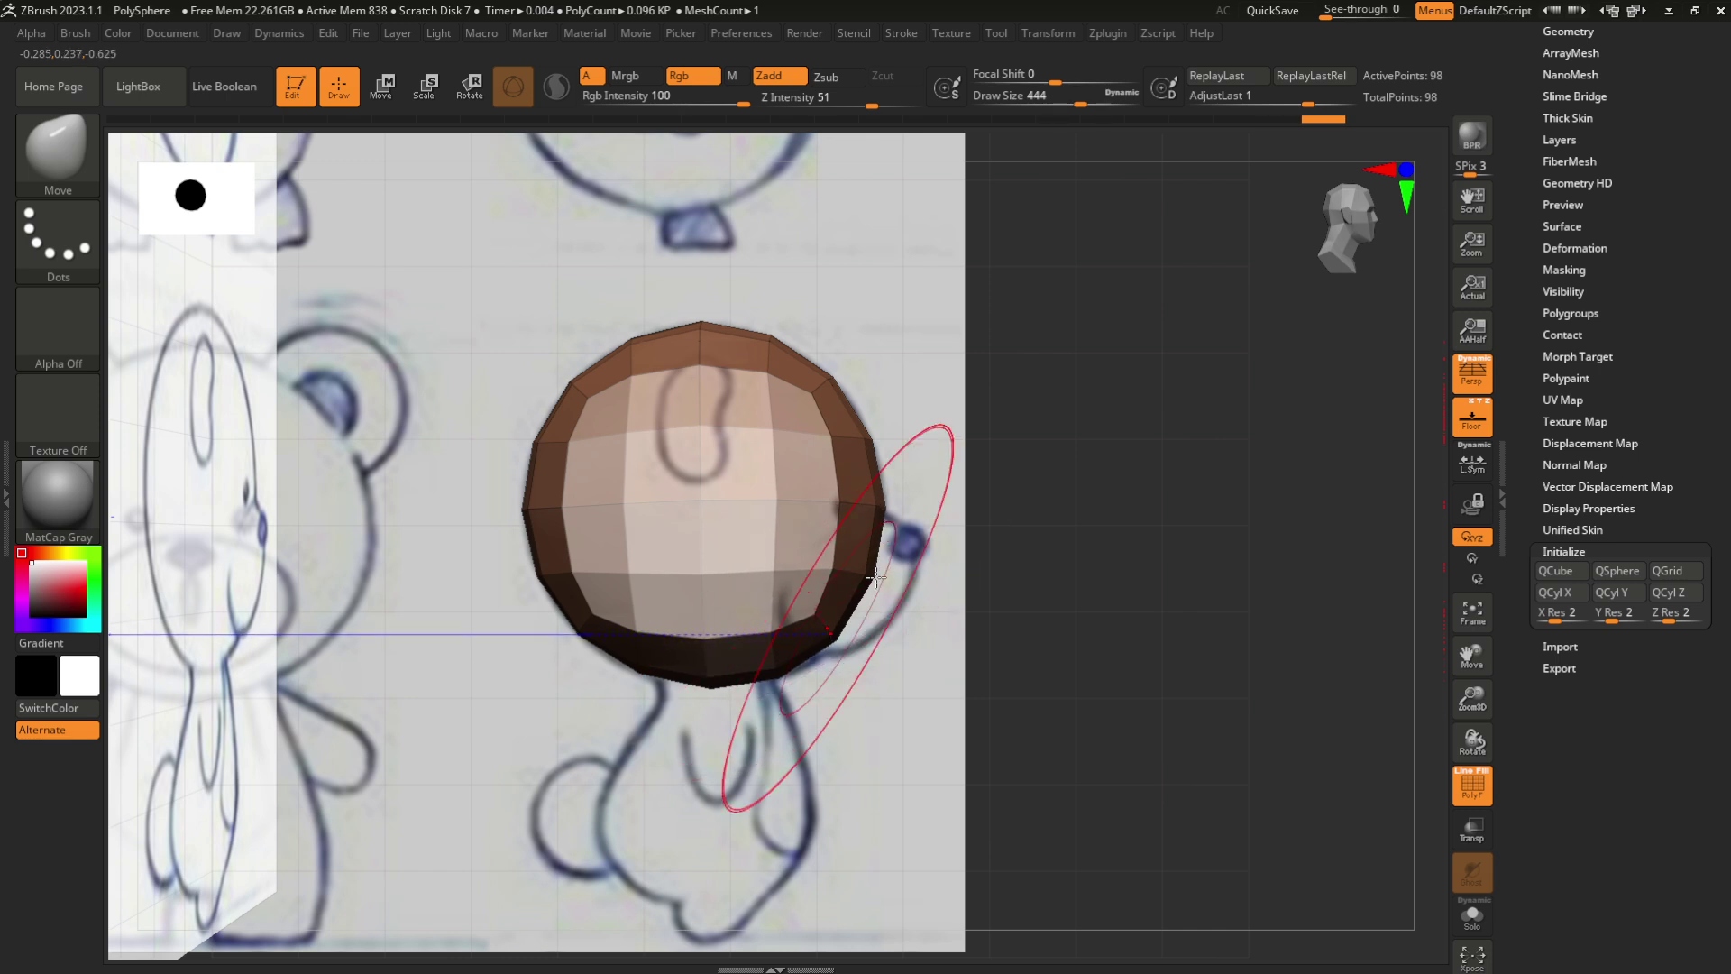
Return to the front view, check the head's shape from behind, and subdivide the head mesh twice
click(1318, 268)
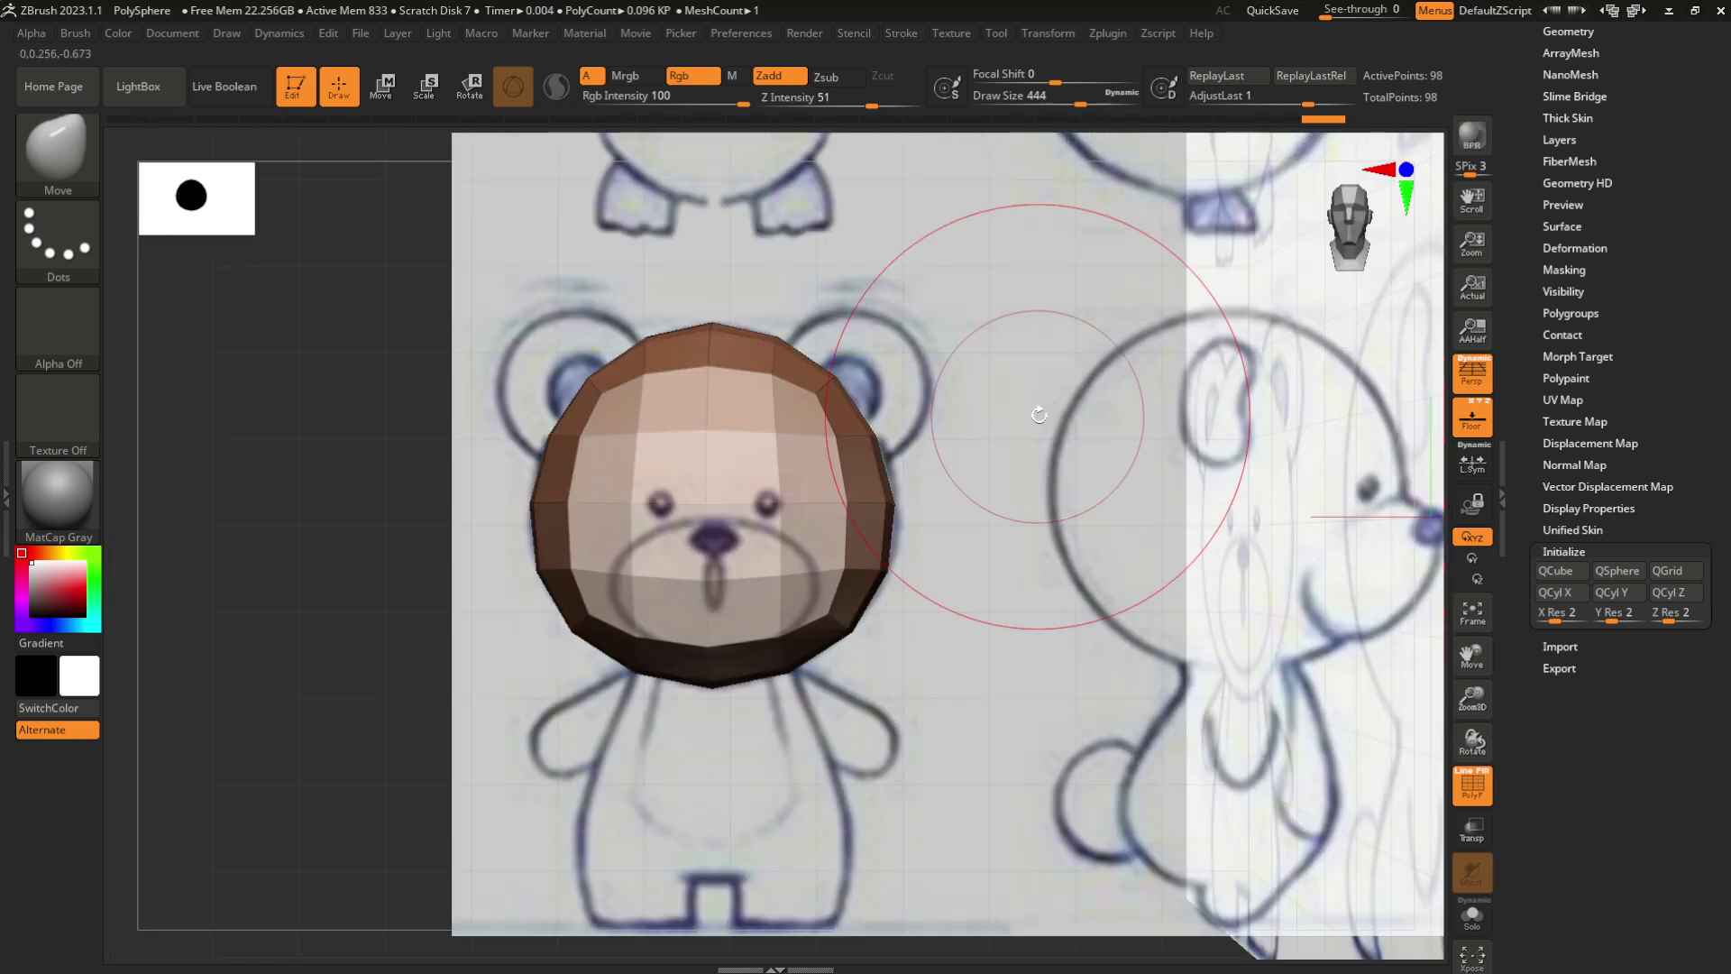
mouse_move(1035, 412)
alt+mouse_down()
mouse_move(1039, 437)
mouse_move(1050, 408)
mouse_move(992, 397)
alt+mouse_up()
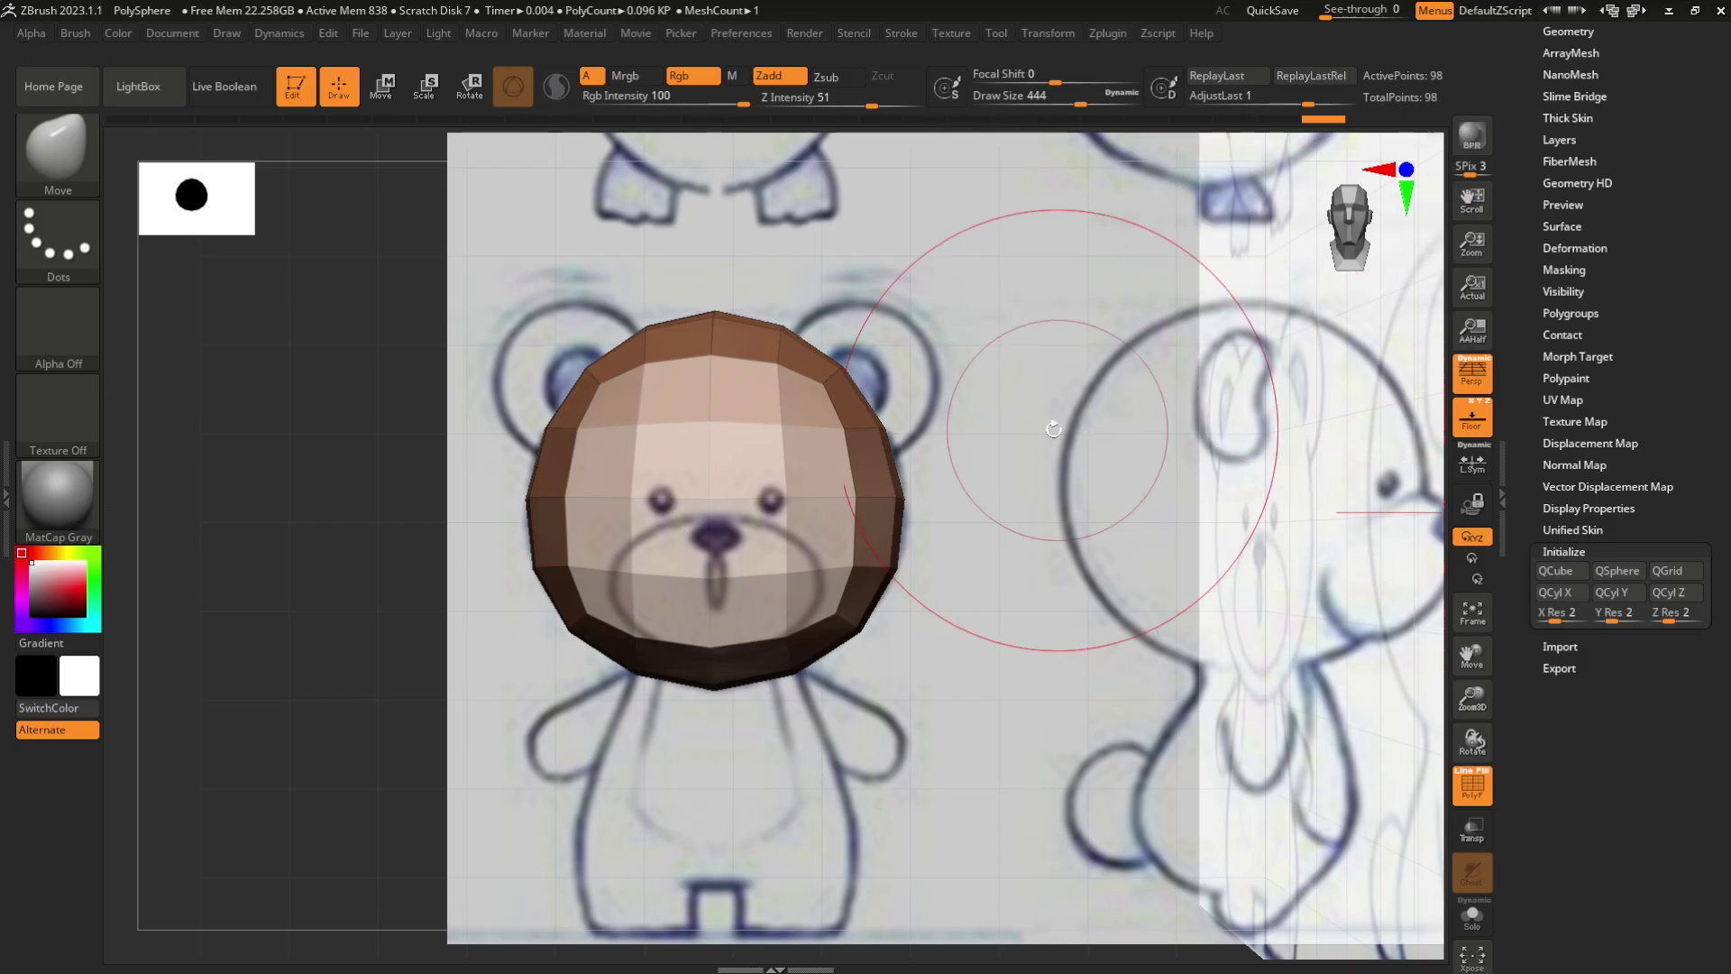
drag(1059, 293, 1046, 640)
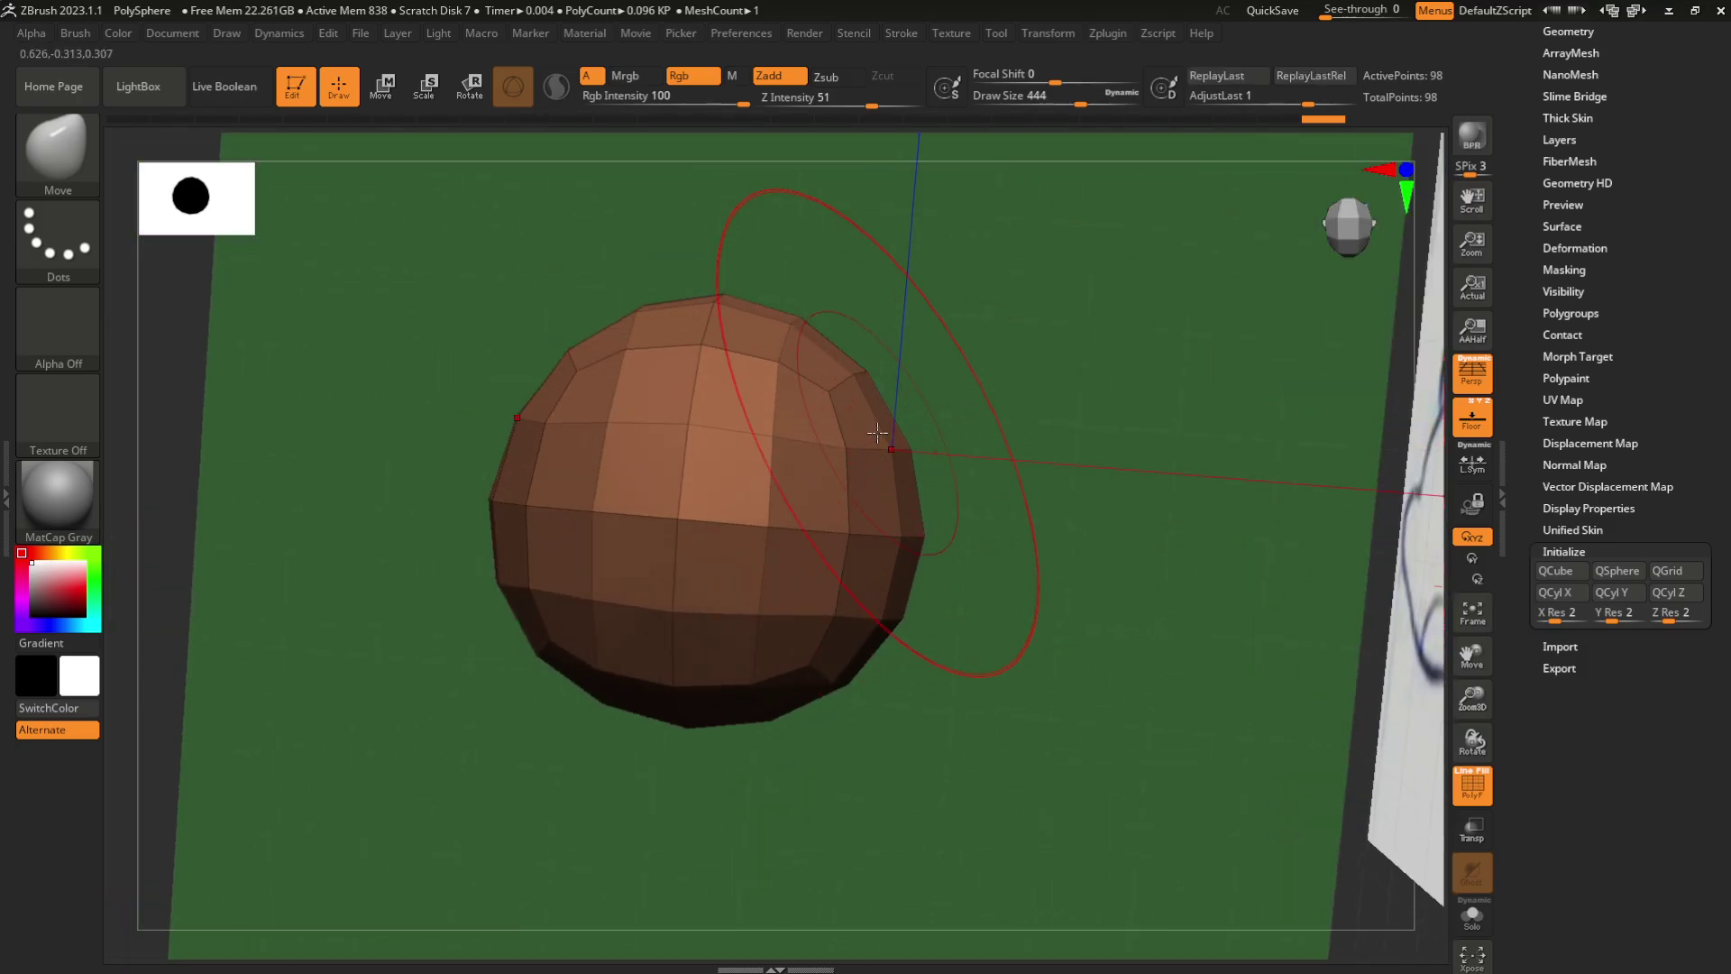
mouse_move(1017, 414)
mouse_down()
mouse_move(1074, 359)
mouse_move(1051, 425)
mouse_move(1074, 225)
mouse_move(1253, 298)
mouse_move(1254, 329)
mouse_move(1221, 340)
mouse_up()
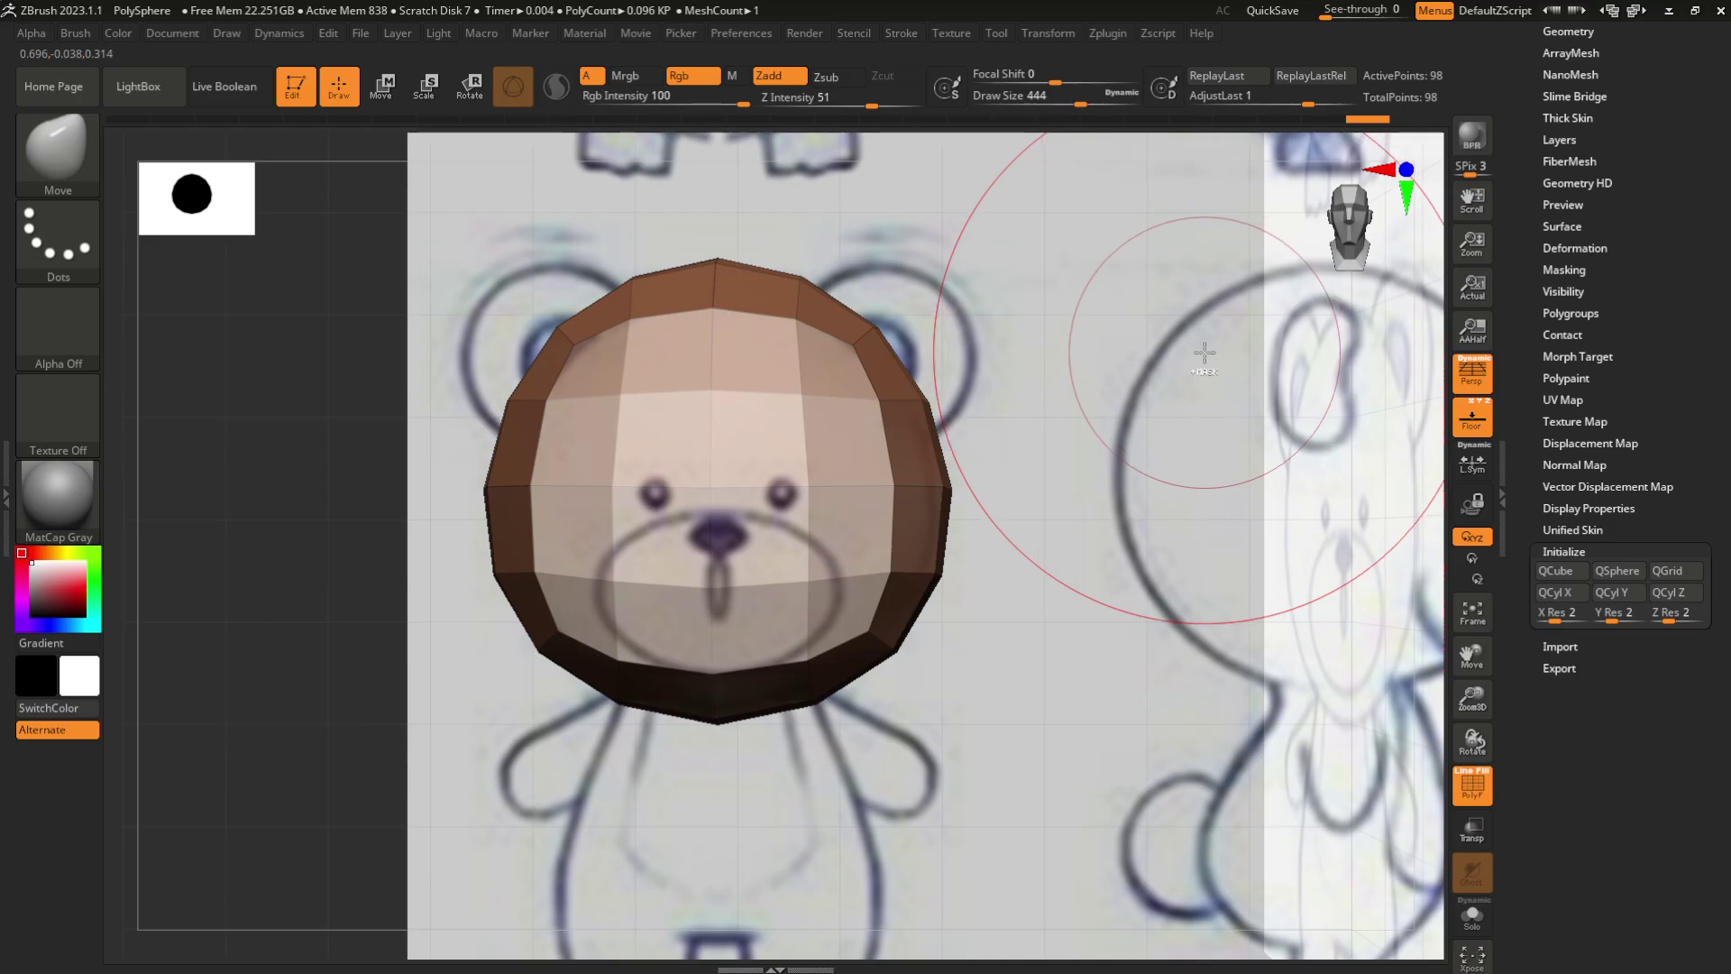
key(ctrl)
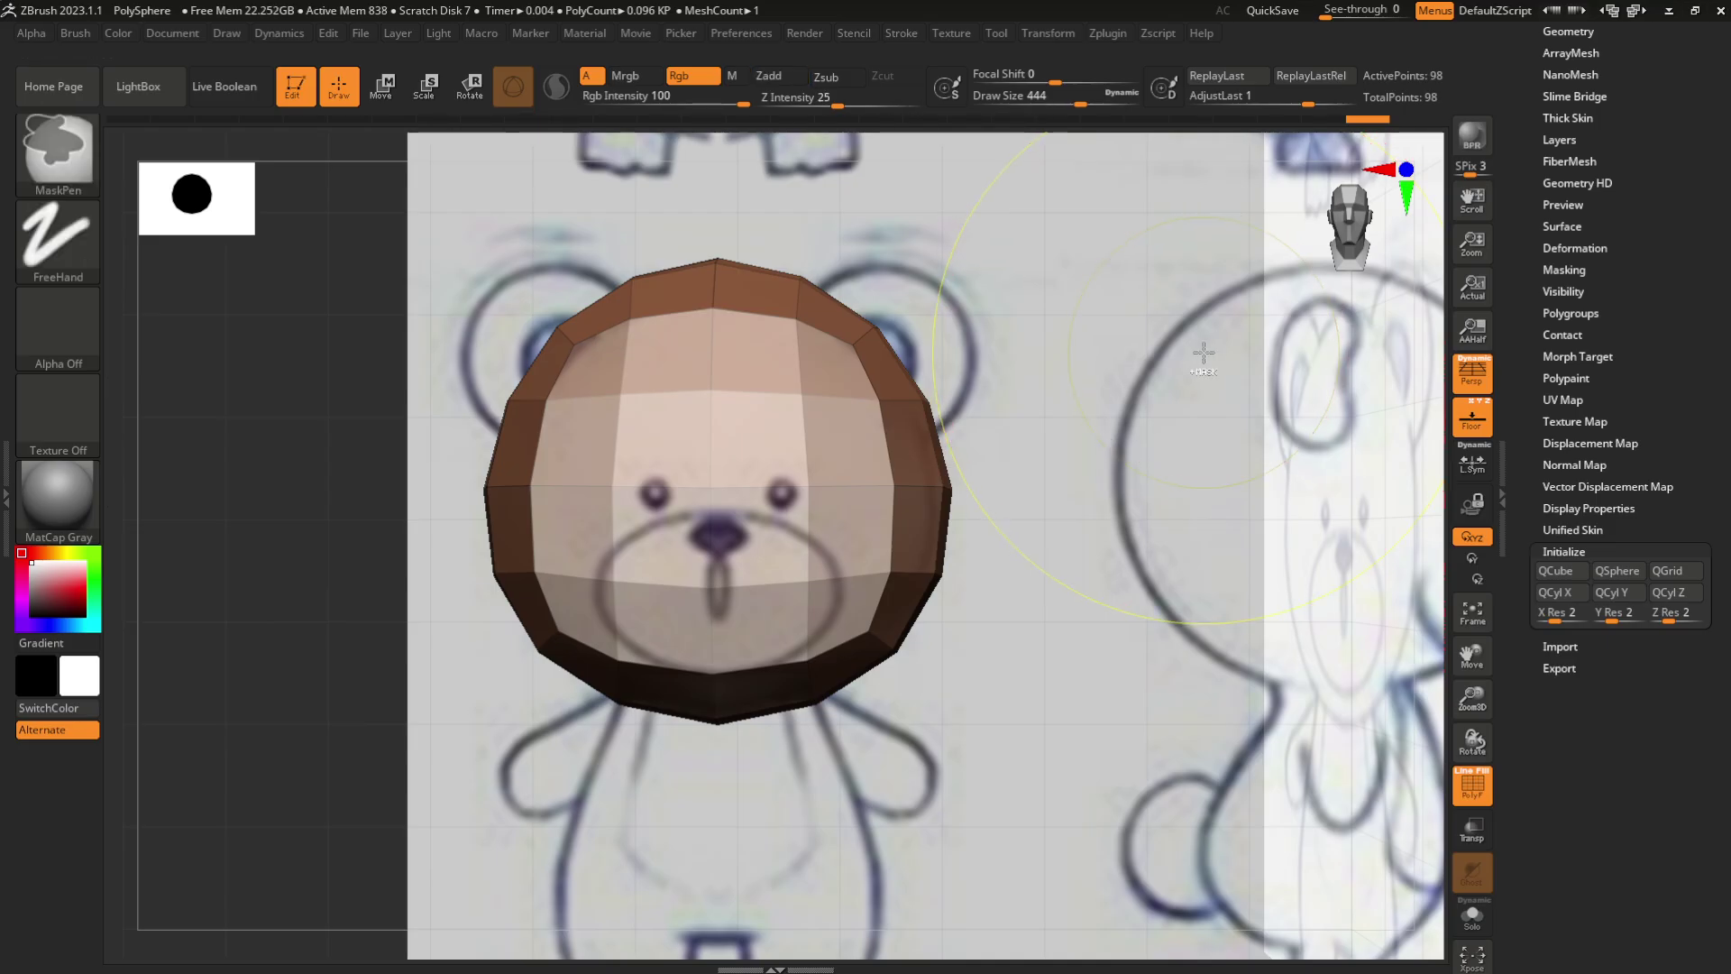
key(ctrl+d)
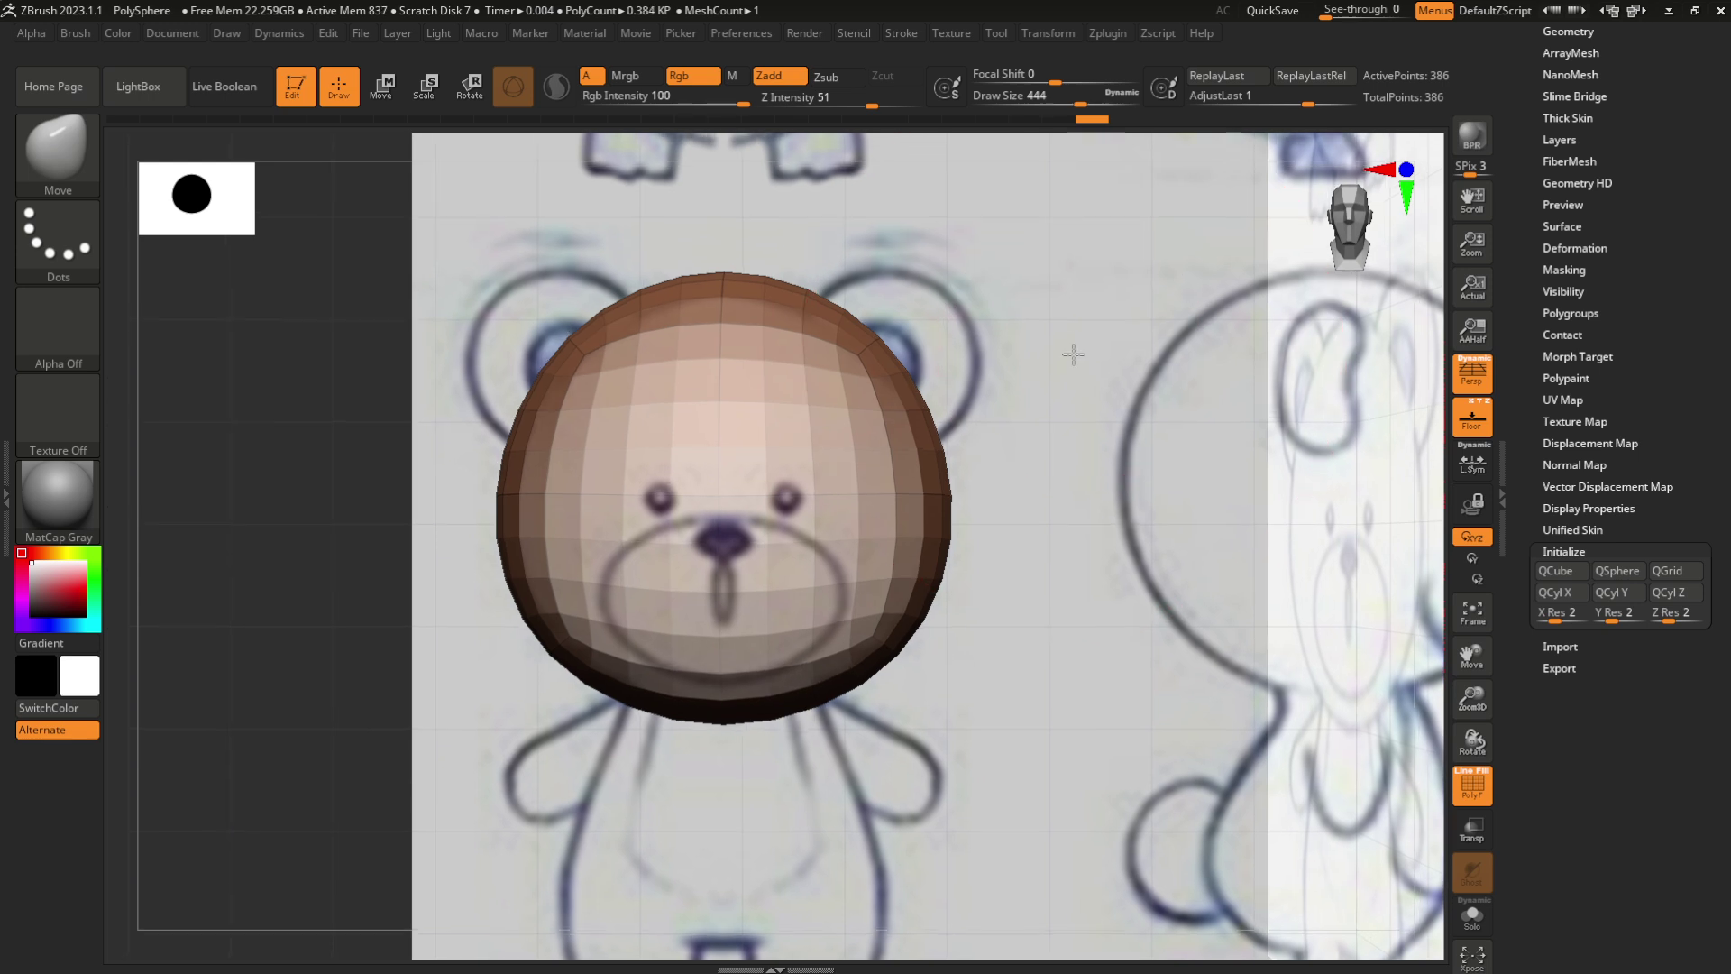
mouse_move(1073, 355)
mouse_down()
mouse_move(1056, 352)
mouse_move(1082, 340)
mouse_move(1046, 355)
mouse_up()
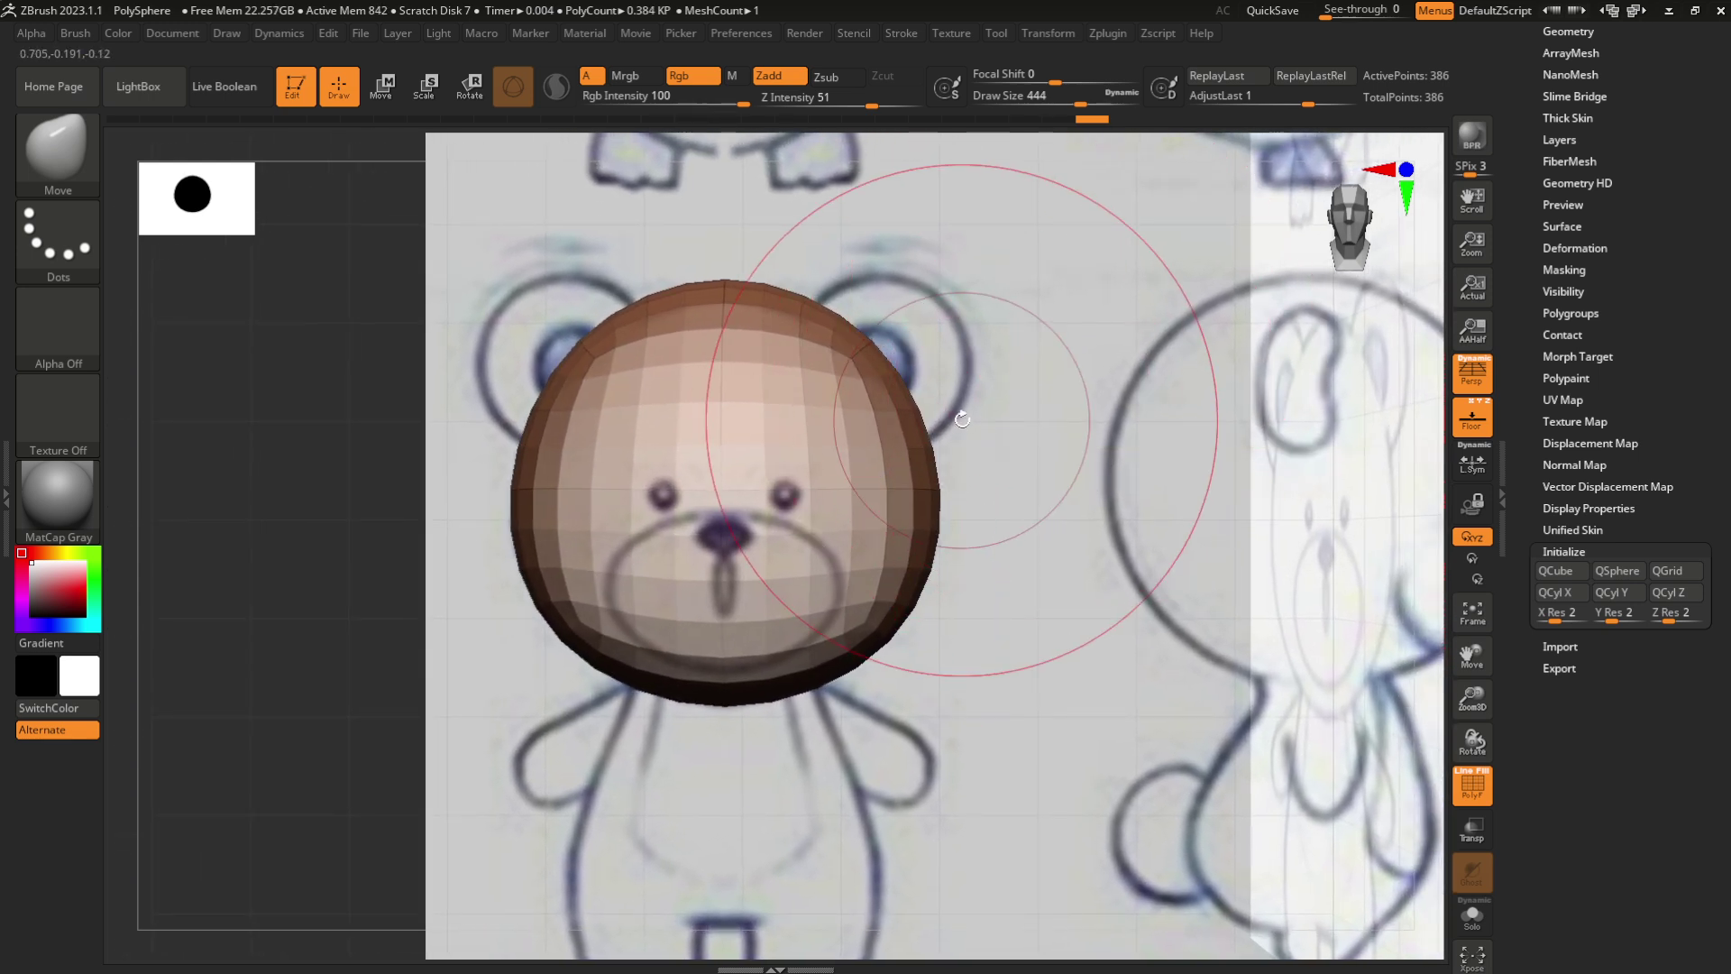
key(ctrl+d)
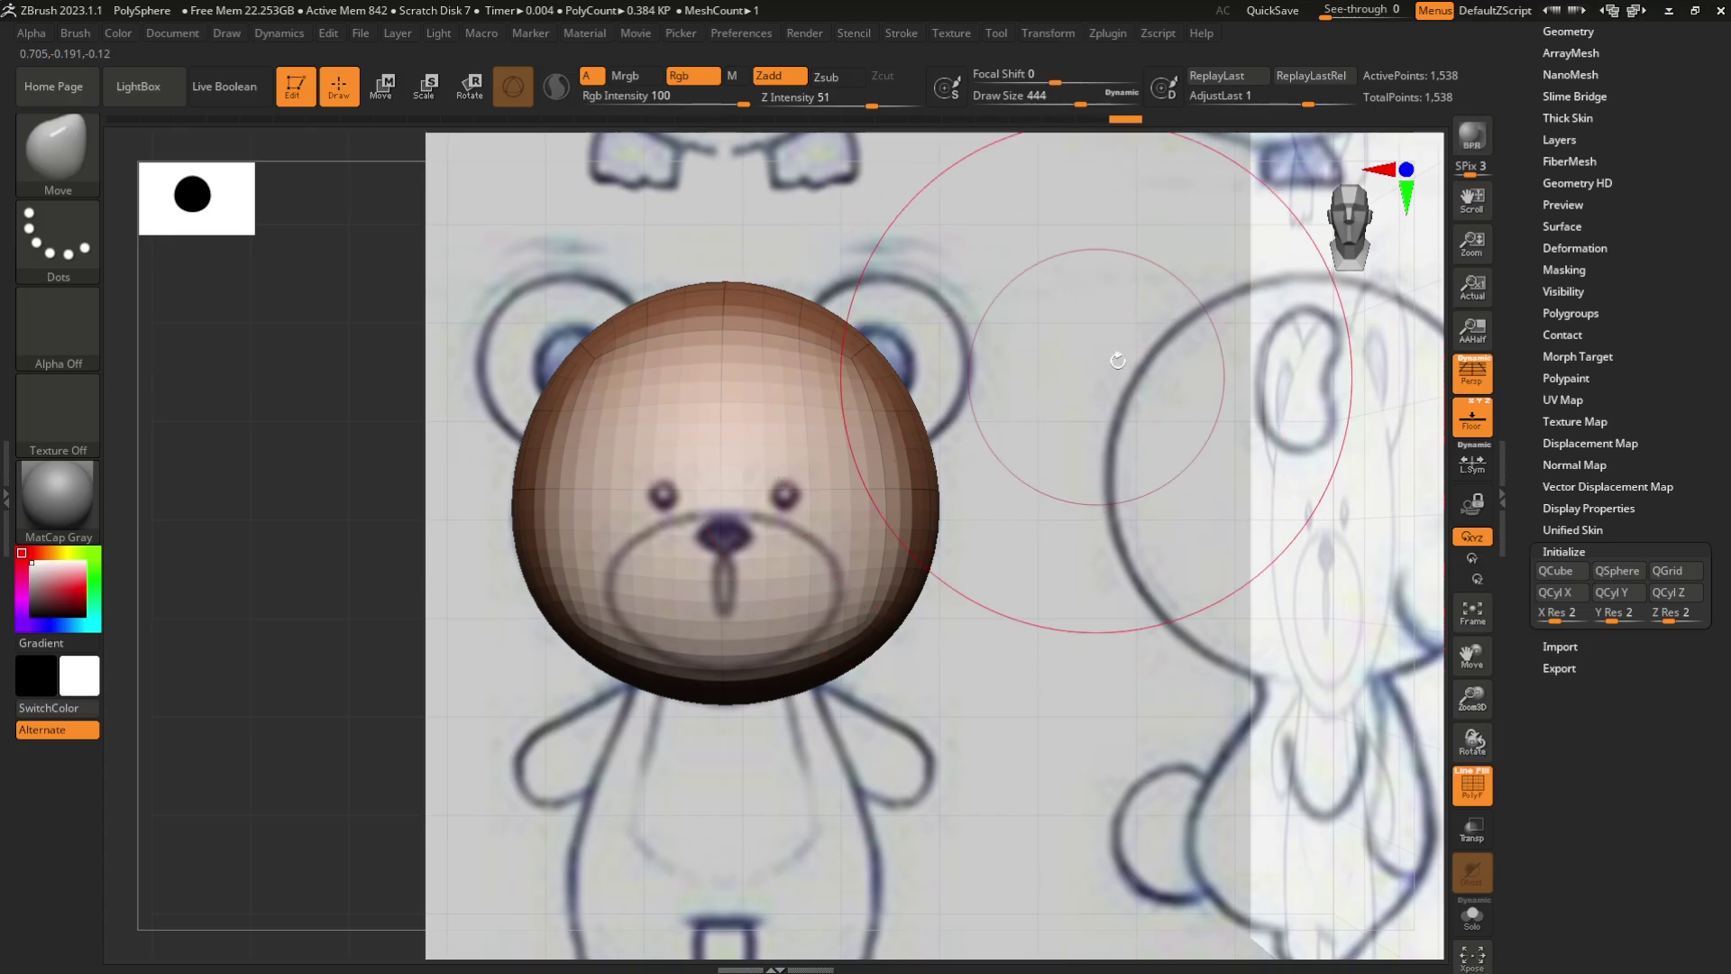
Turn off the polyframe display on the head and frame the whole bear in the front view
mouse_move(1117, 360)
mouse_down()
mouse_move(1101, 437)
mouse_move(1109, 387)
mouse_move(1359, 242)
mouse_move(1263, 245)
mouse_up()
key(shift+f)
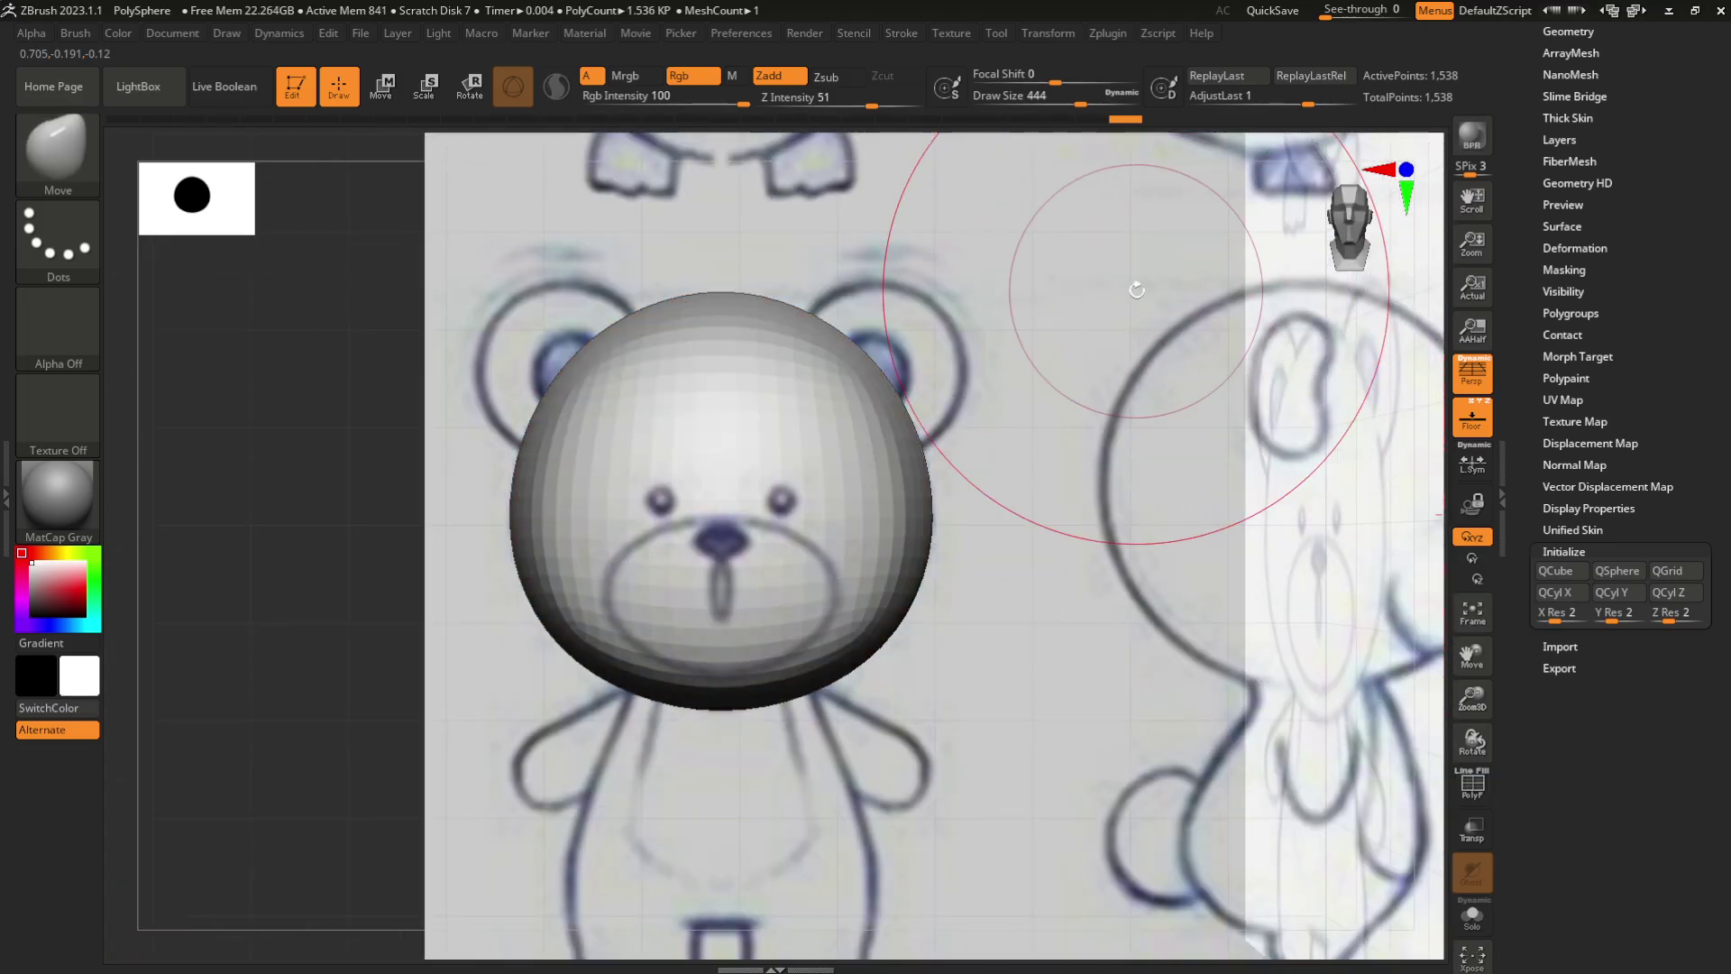
mouse_move(1136, 331)
alt+mouse_down()
mouse_move(1089, 309)
mouse_move(1220, 370)
mouse_move(1125, 326)
alt+mouse_up()
click(1357, 227)
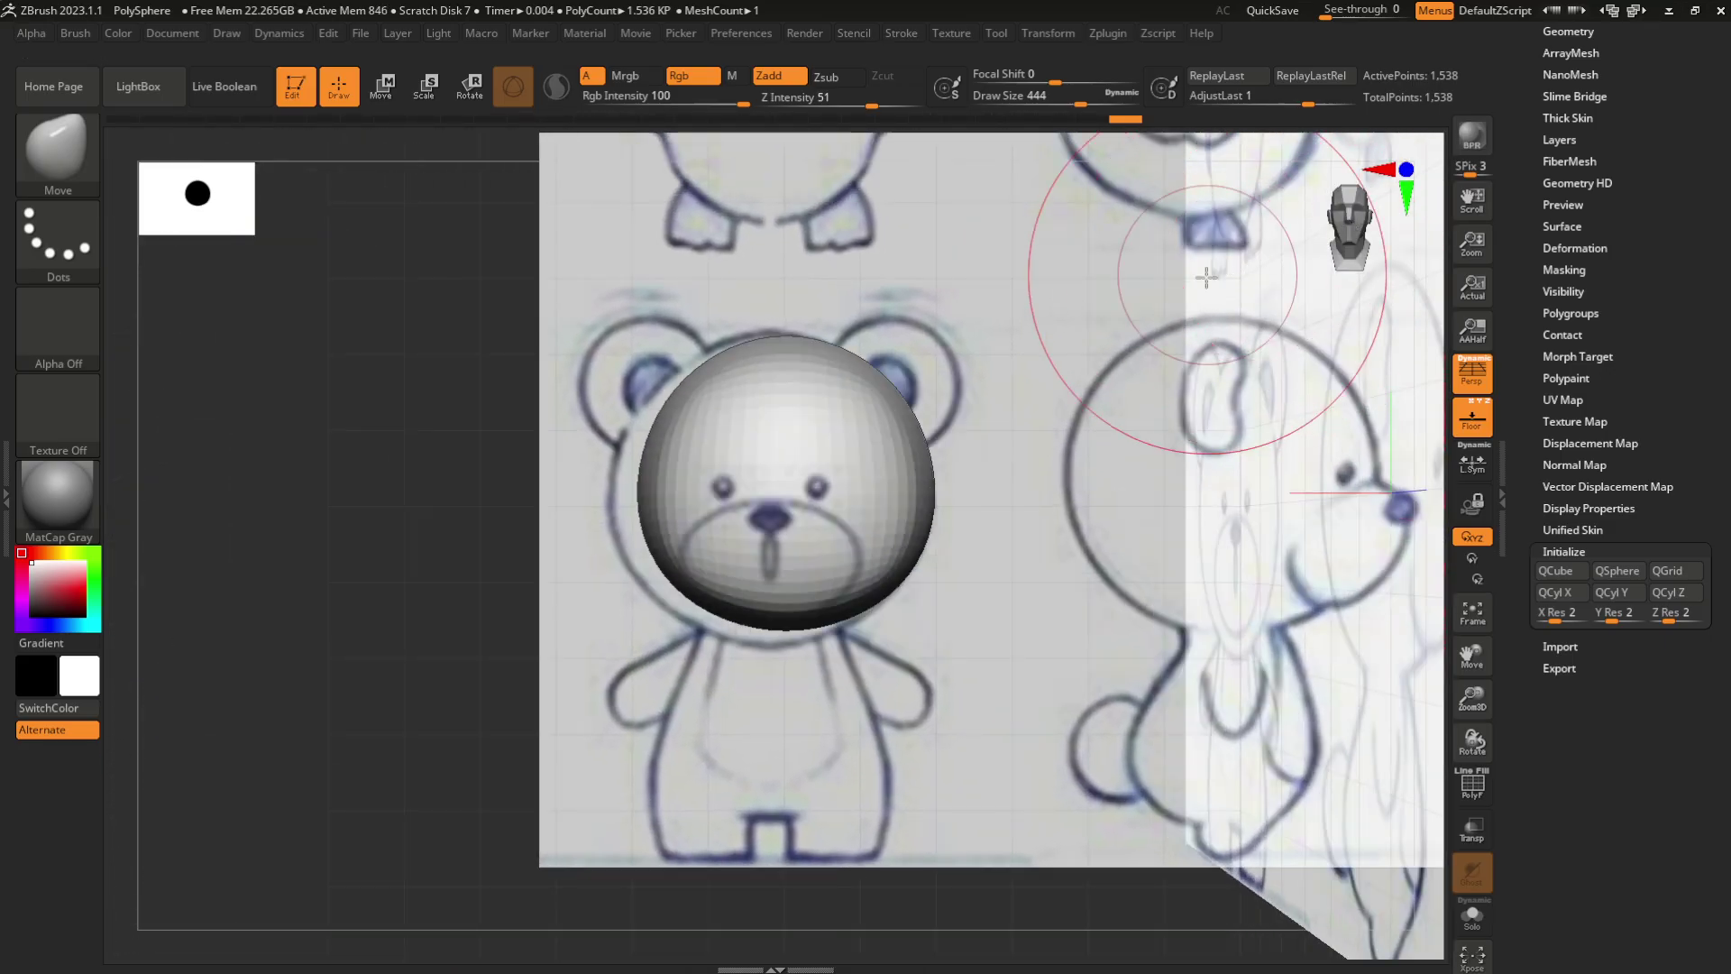
mouse_move(1208, 276)
alt+mouse_down()
mouse_move(1218, 301)
mouse_move(1199, 259)
mouse_move(1171, 362)
alt+mouse_up()
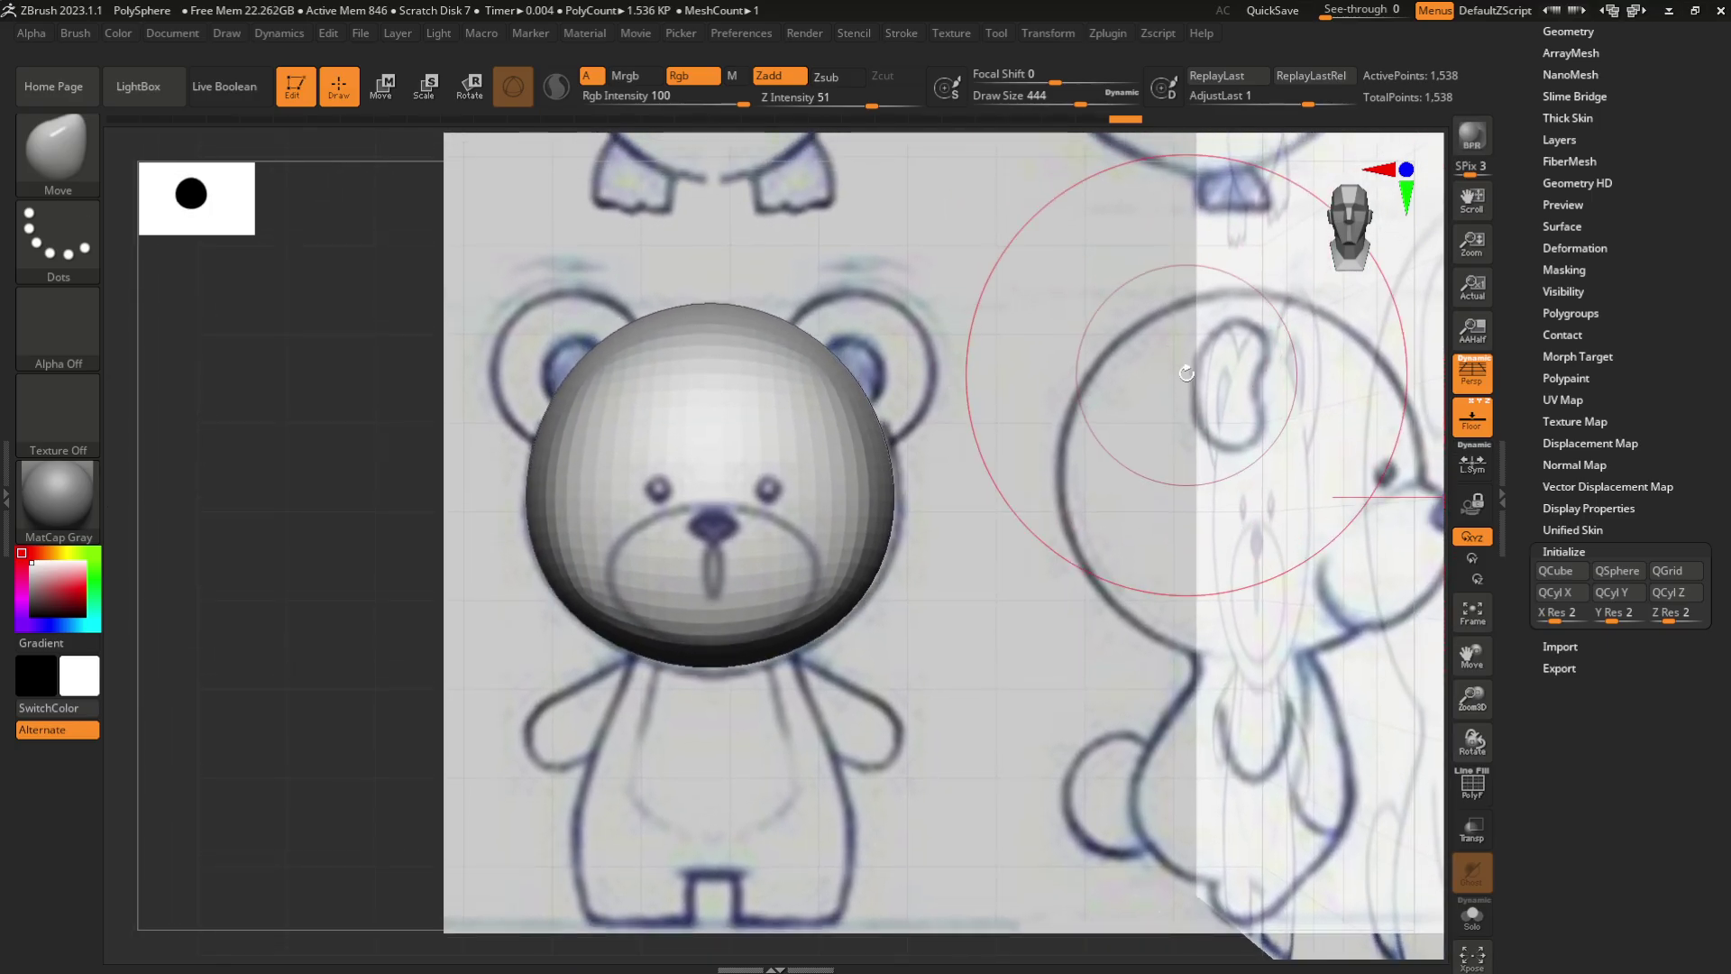
Duplicate the head sphere as a separate subtool and move the copy straight down over the bear's body
key(w)
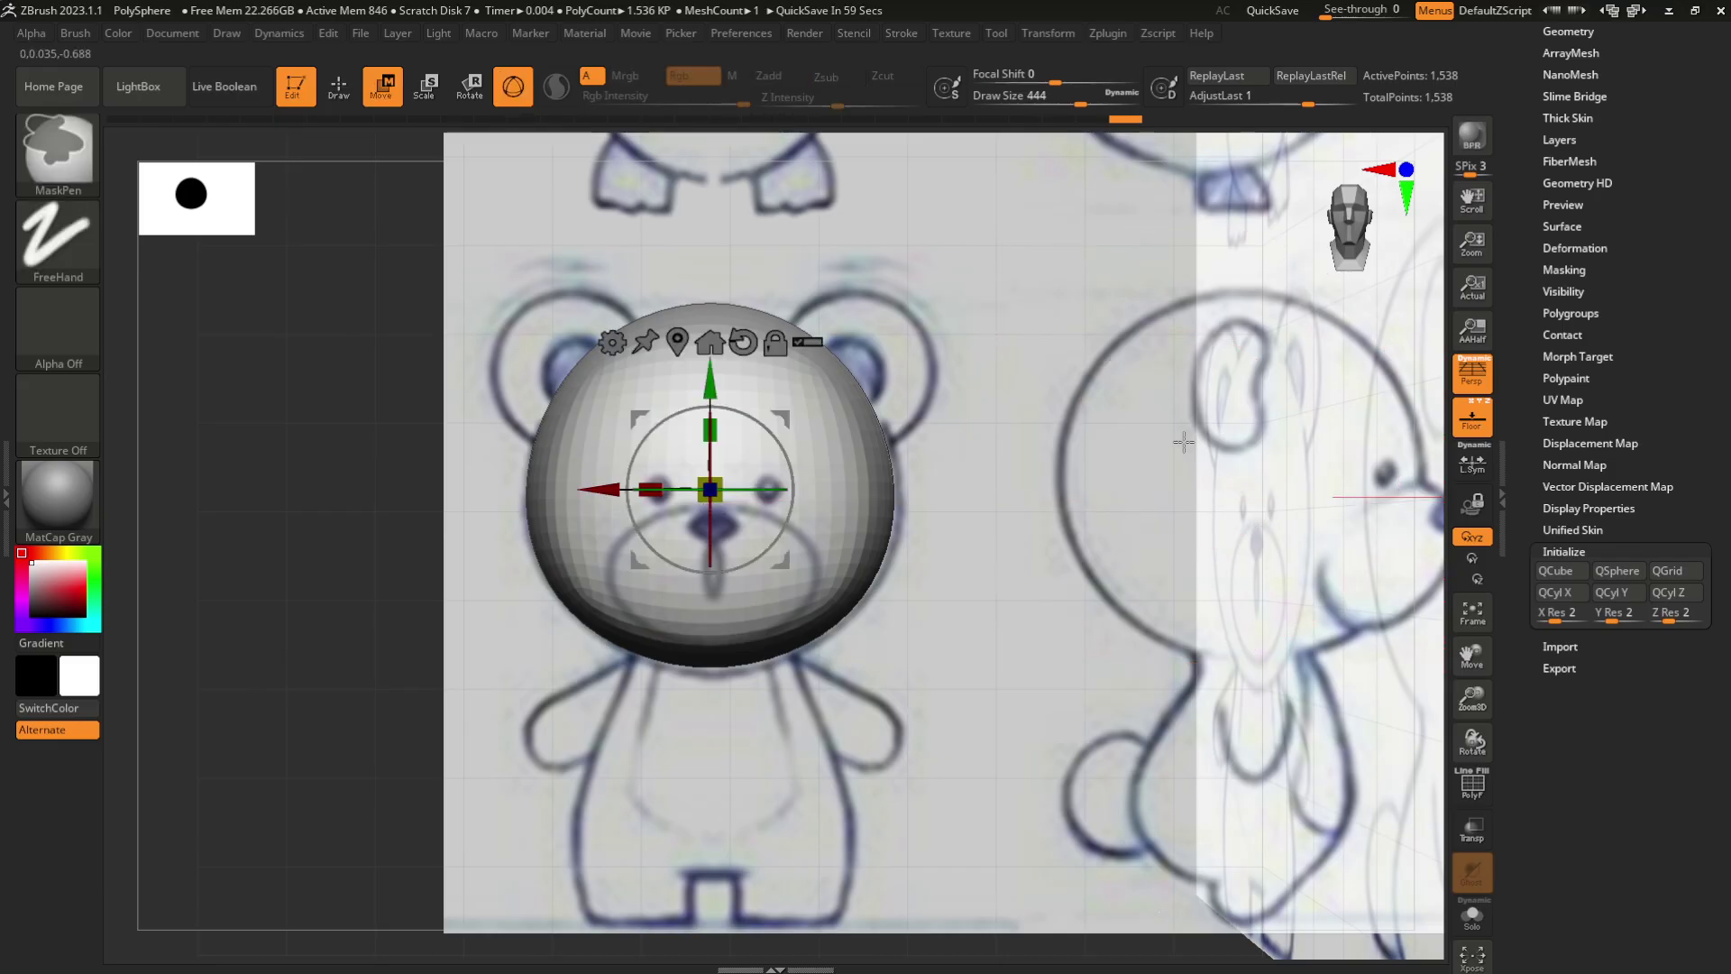
key(ctrl+shift+d)
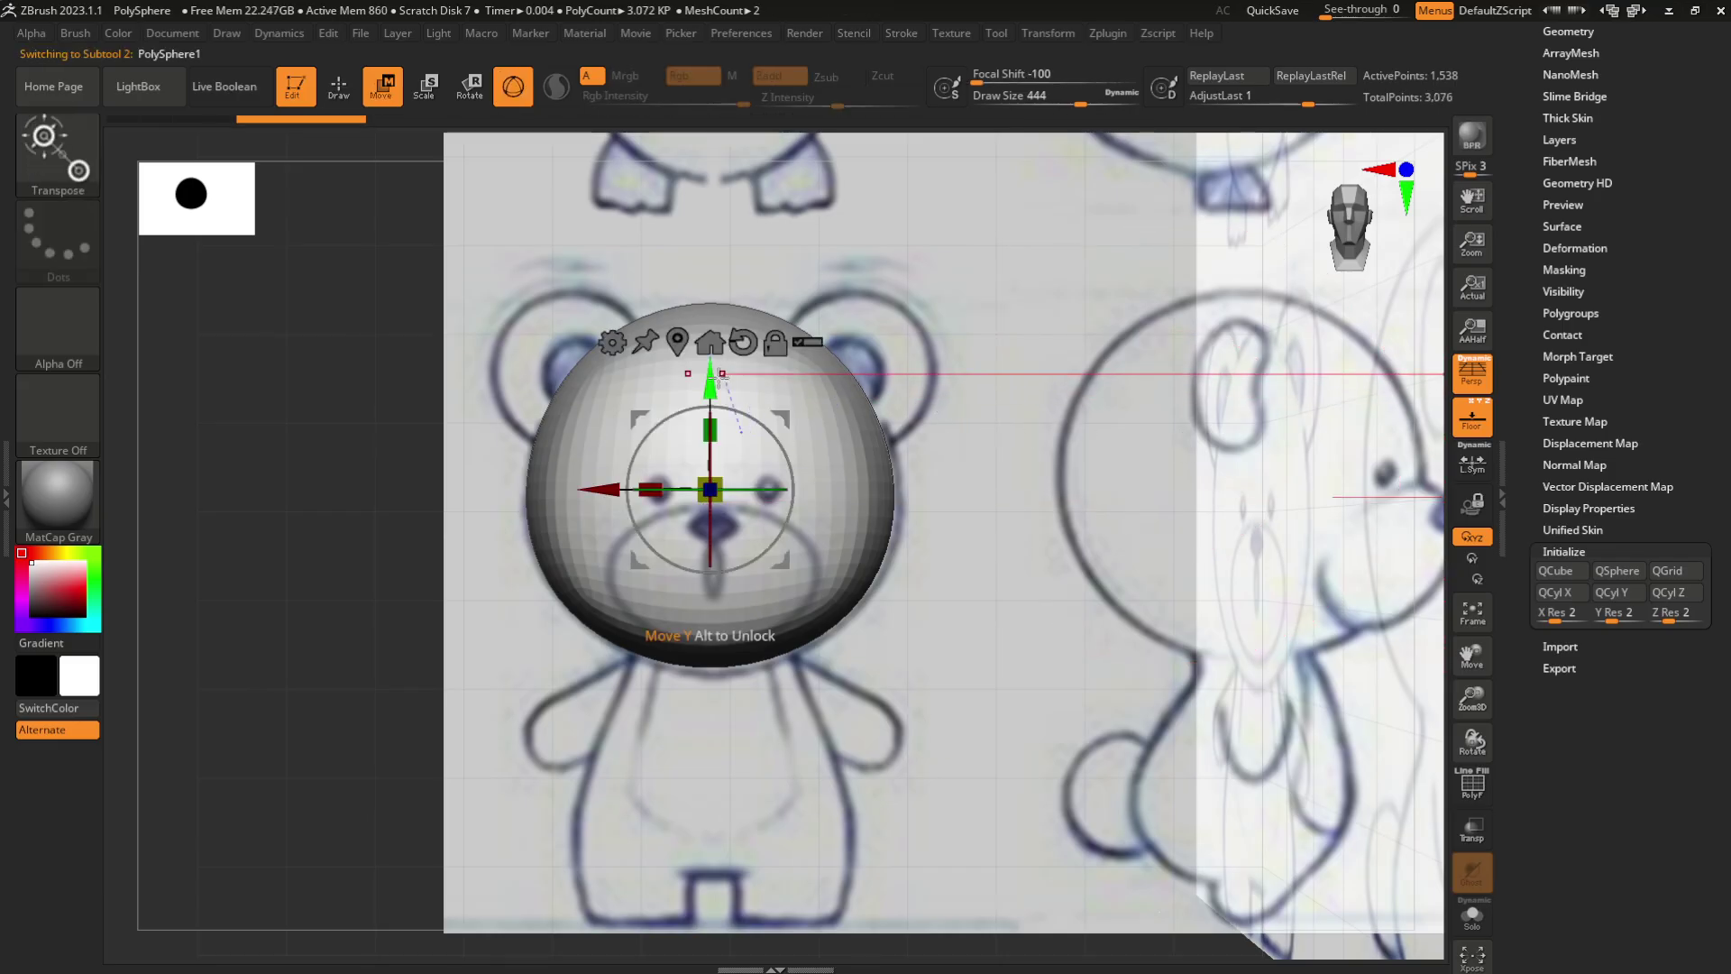
drag(712, 380, 725, 622)
alt+drag(1005, 513, 1009, 375)
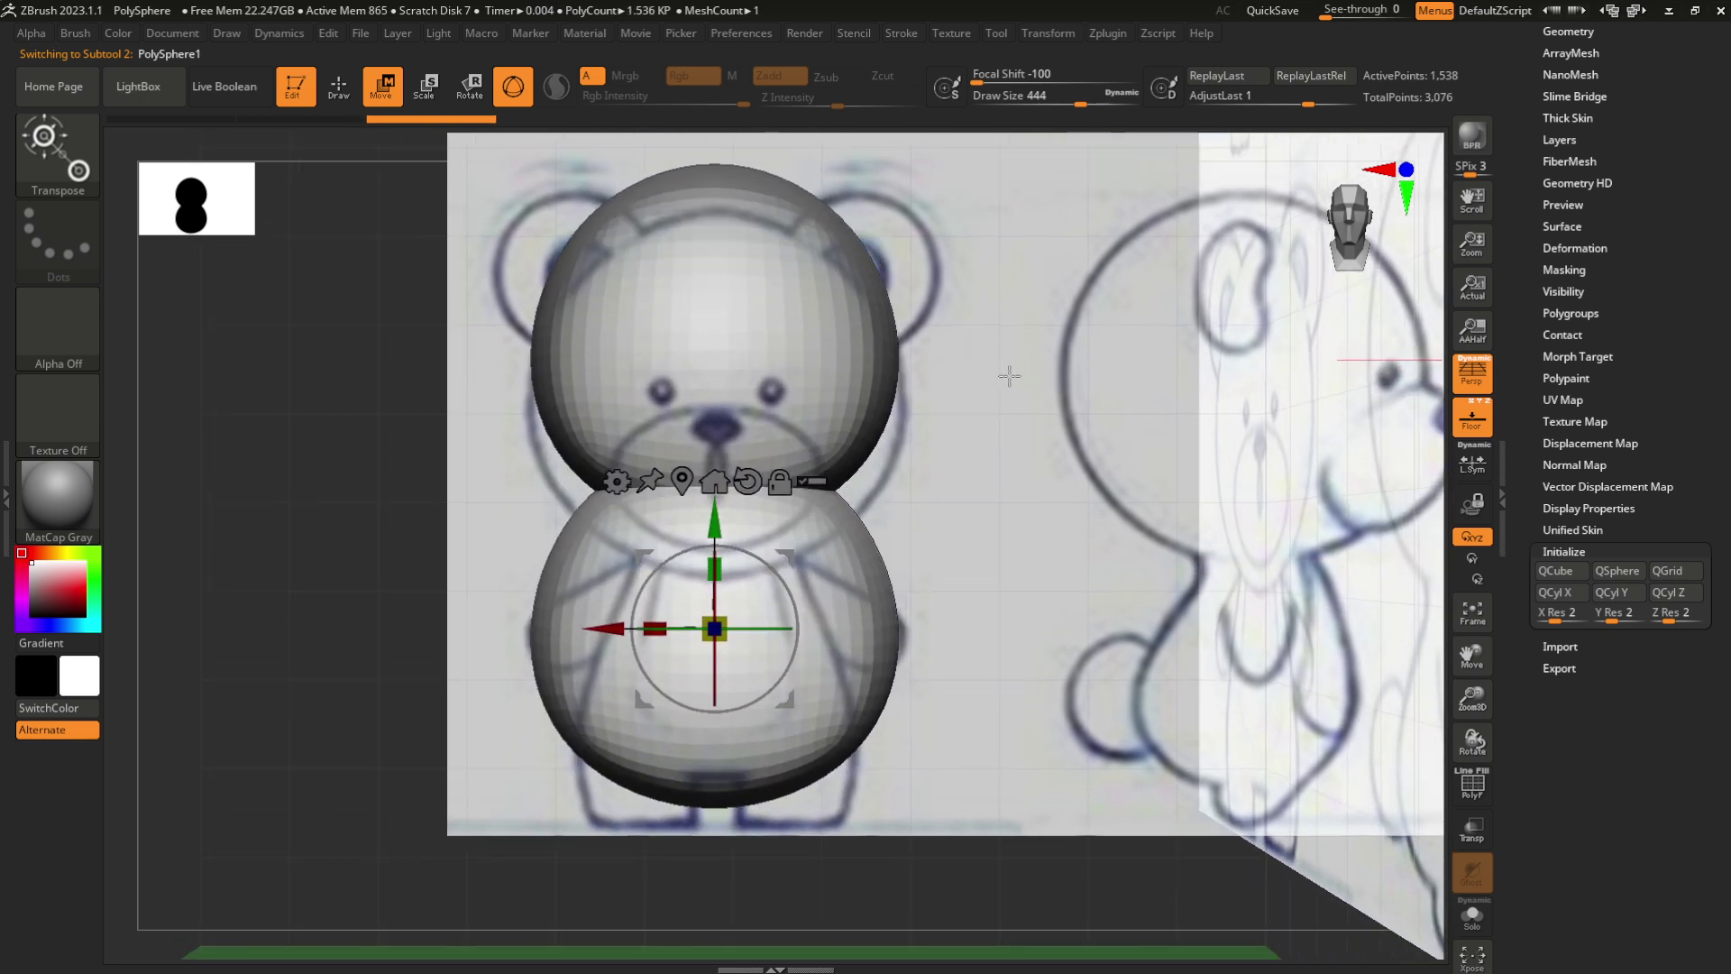
drag(714, 507, 714, 527)
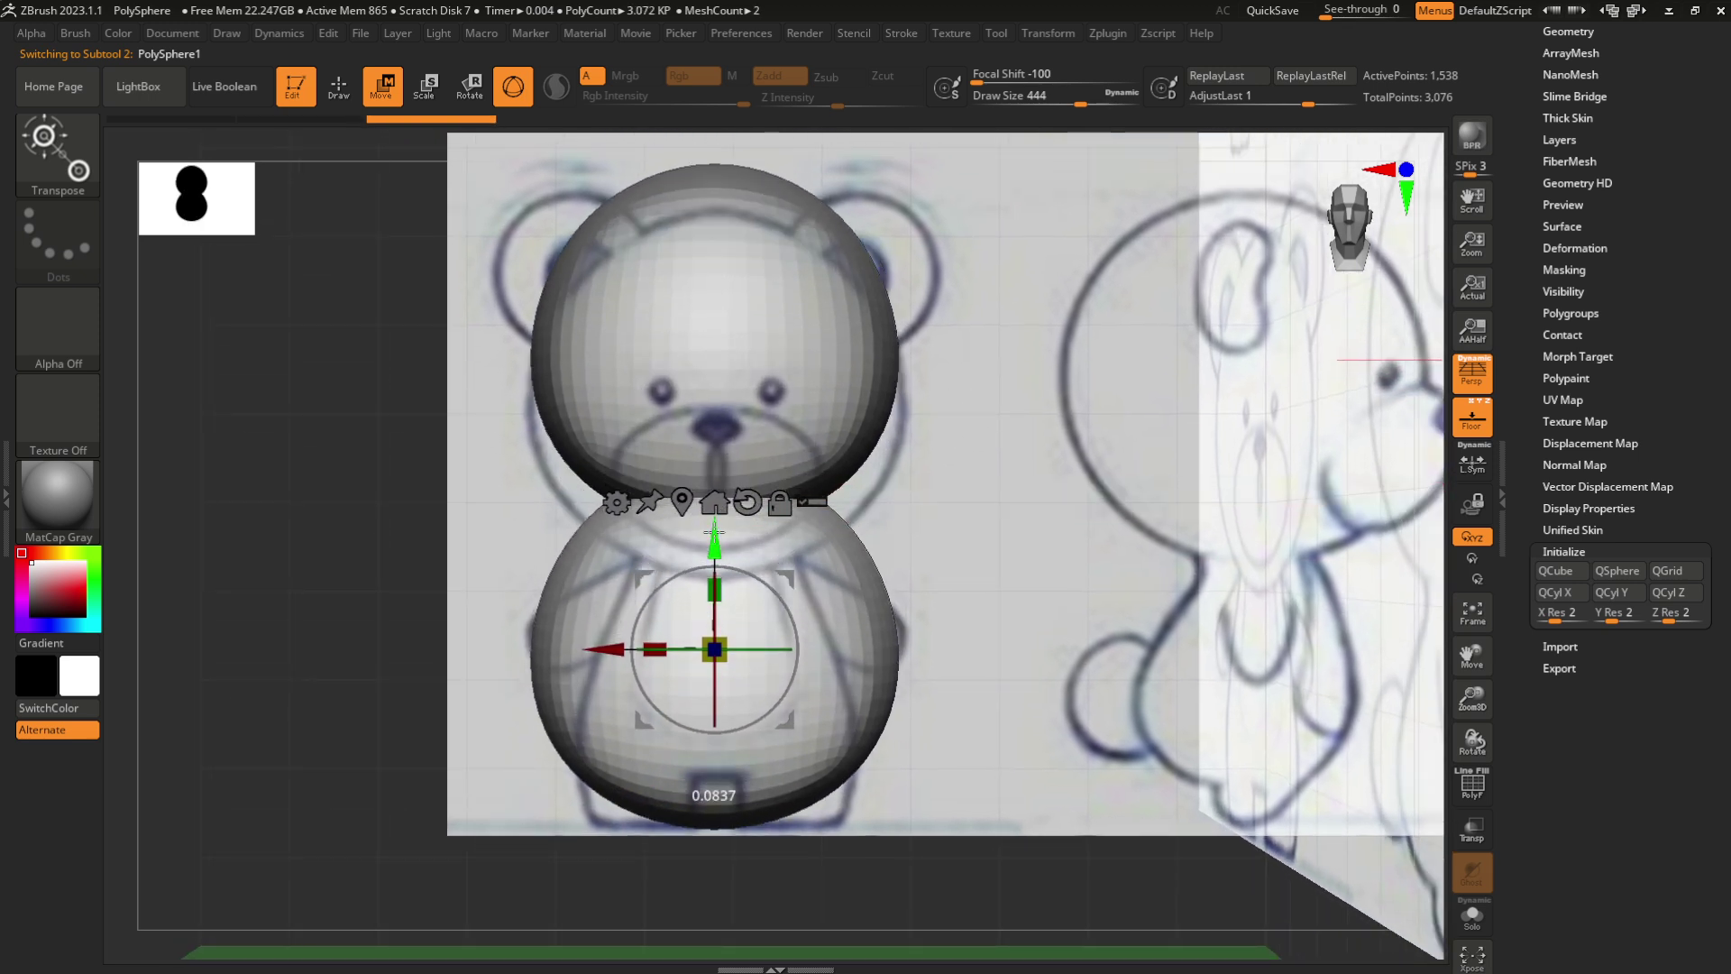
drag(1520, 329, 1486, 453)
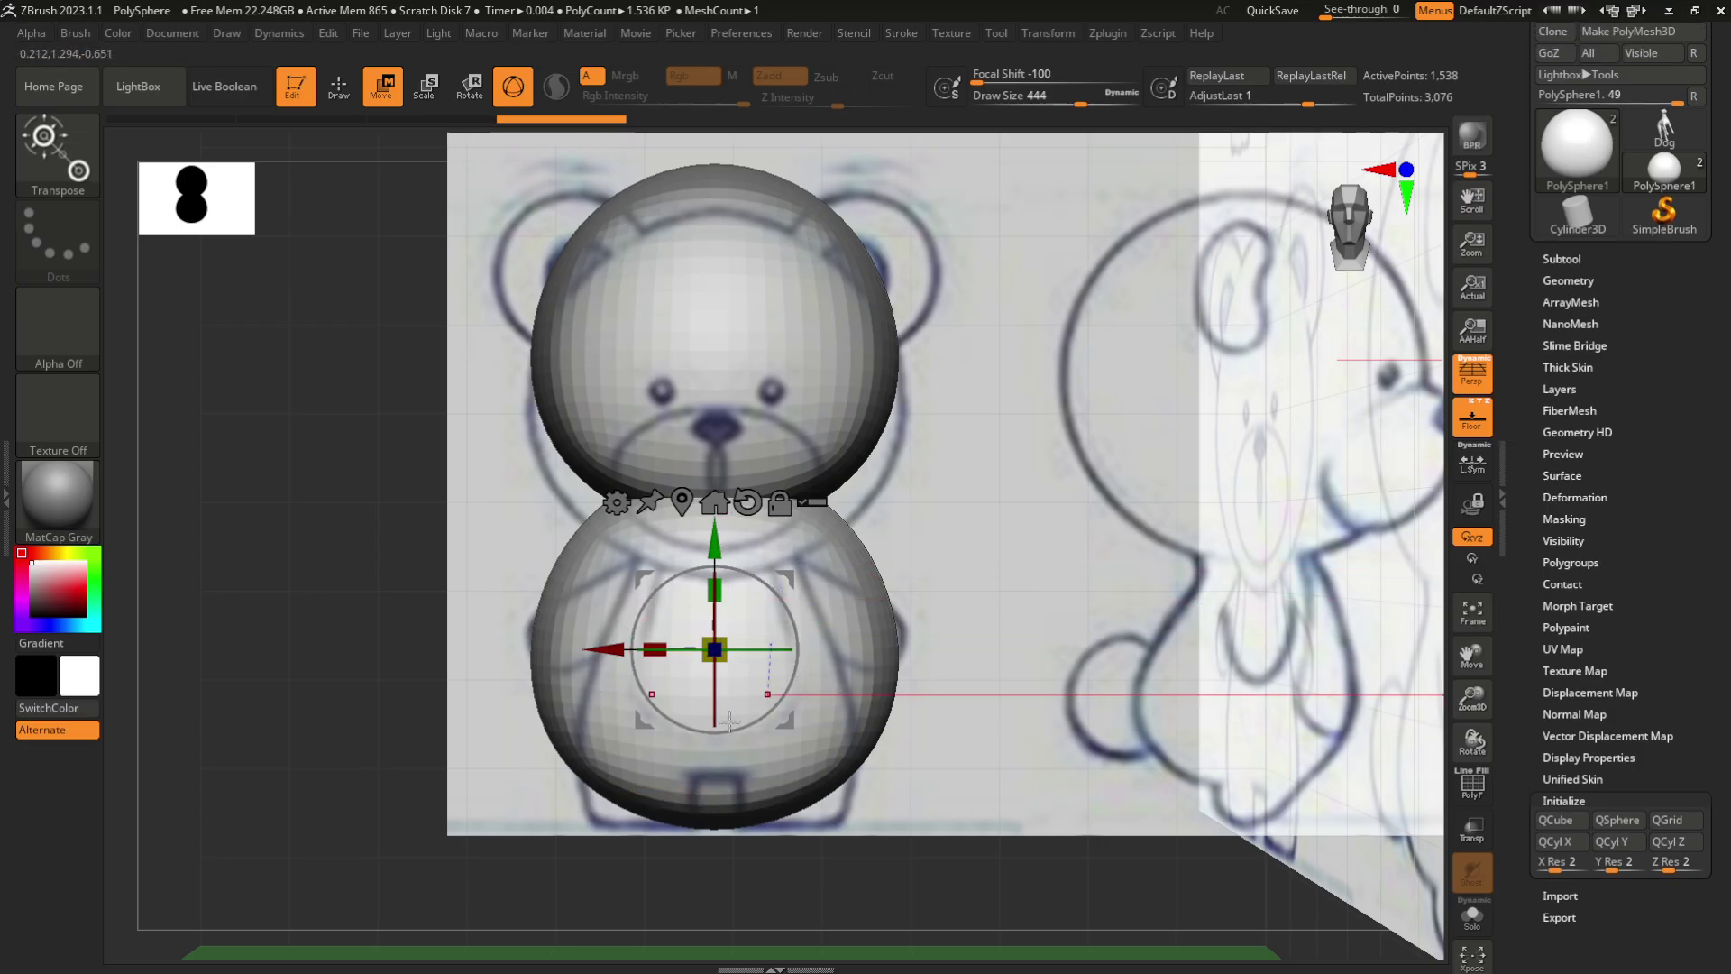
mouse_move(709, 544)
mouse_down()
mouse_move(726, 577)
mouse_move(714, 567)
mouse_up()
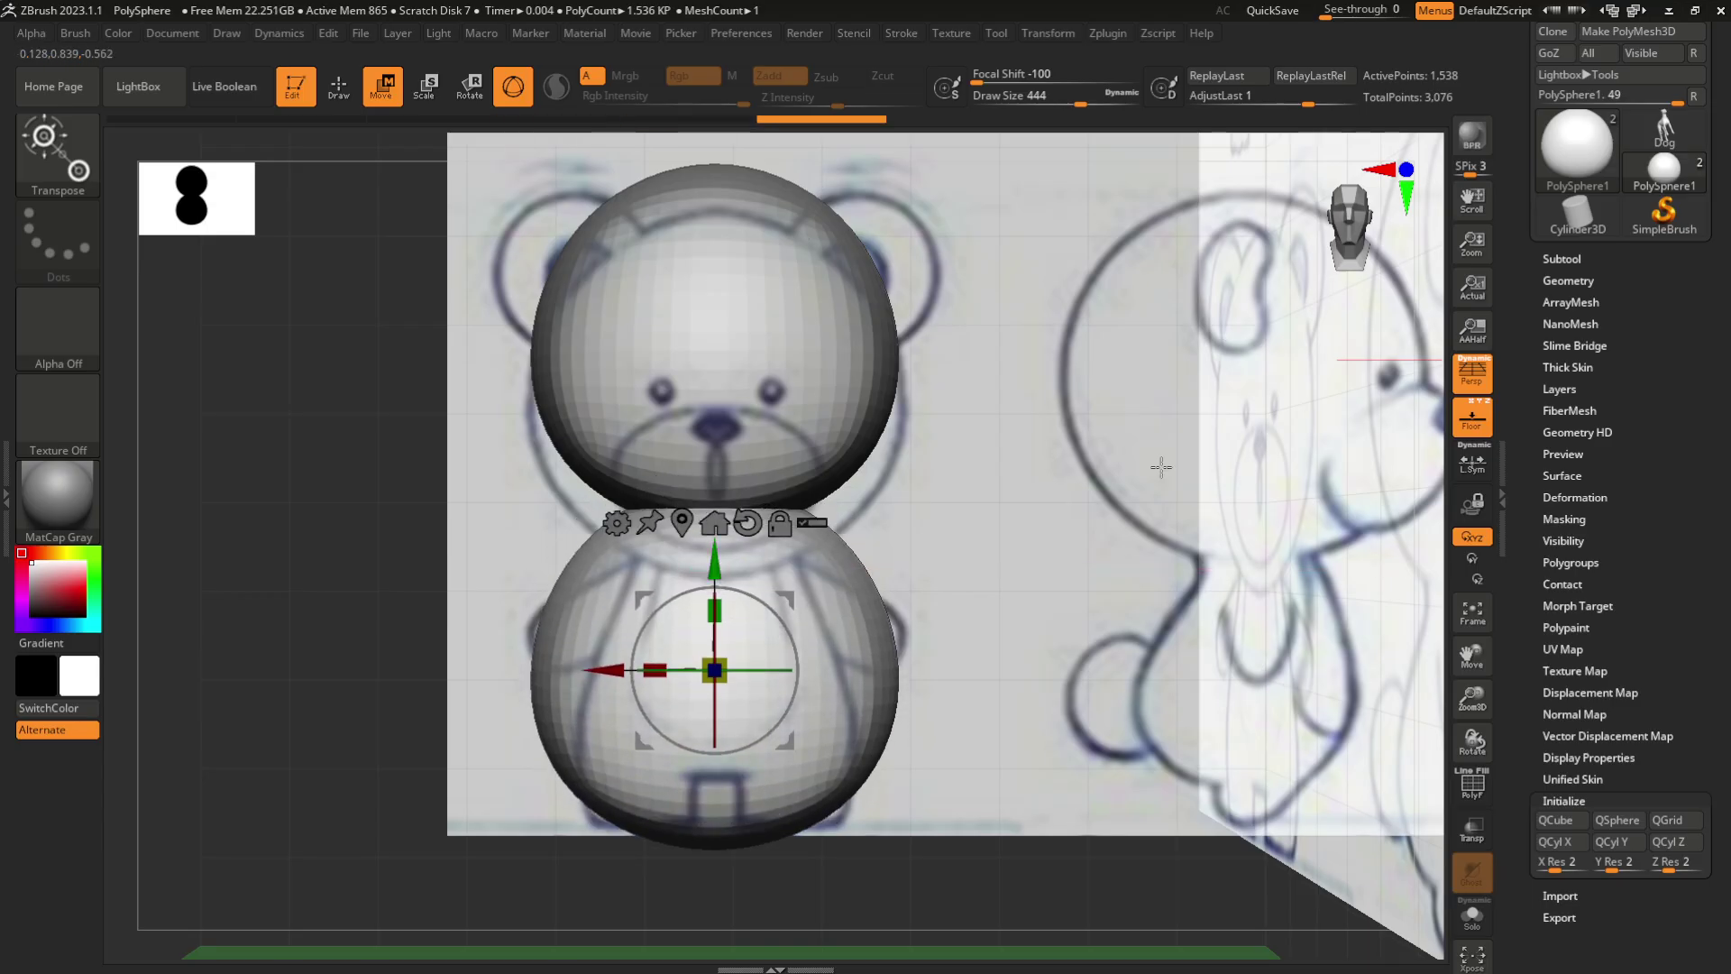
Delete the copy's lower subdivision levels and reinitialize it as a QSphere with X, Y and Z resolution 2
click(1587, 281)
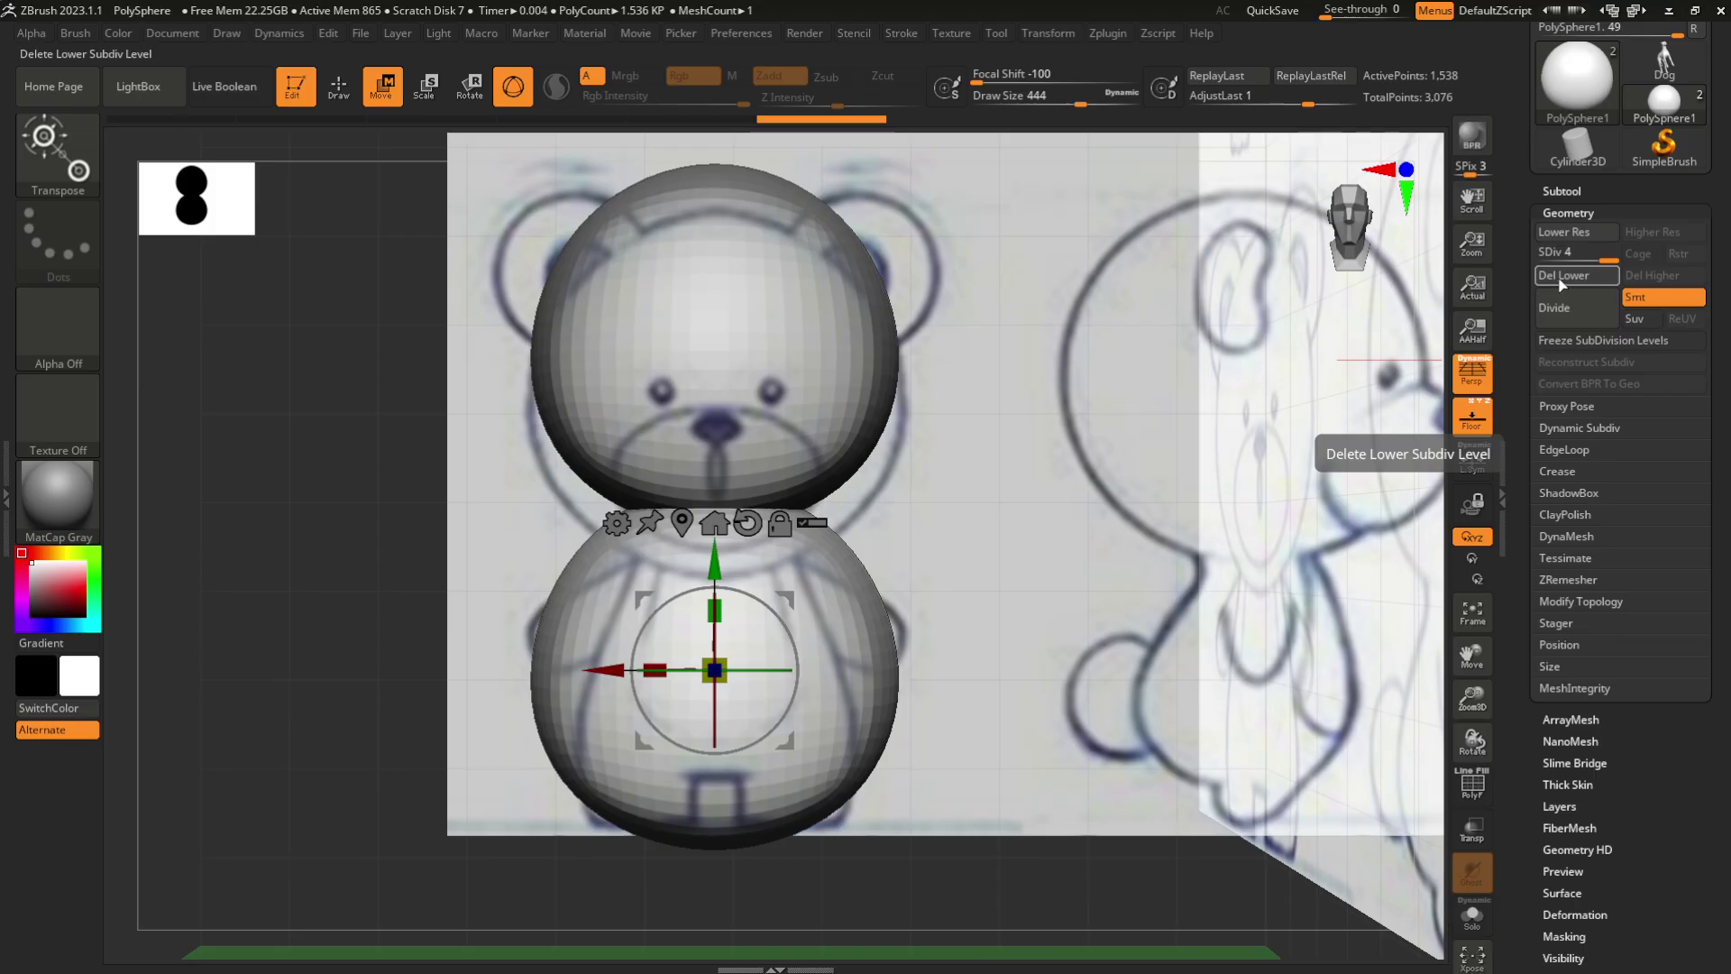
click(1566, 279)
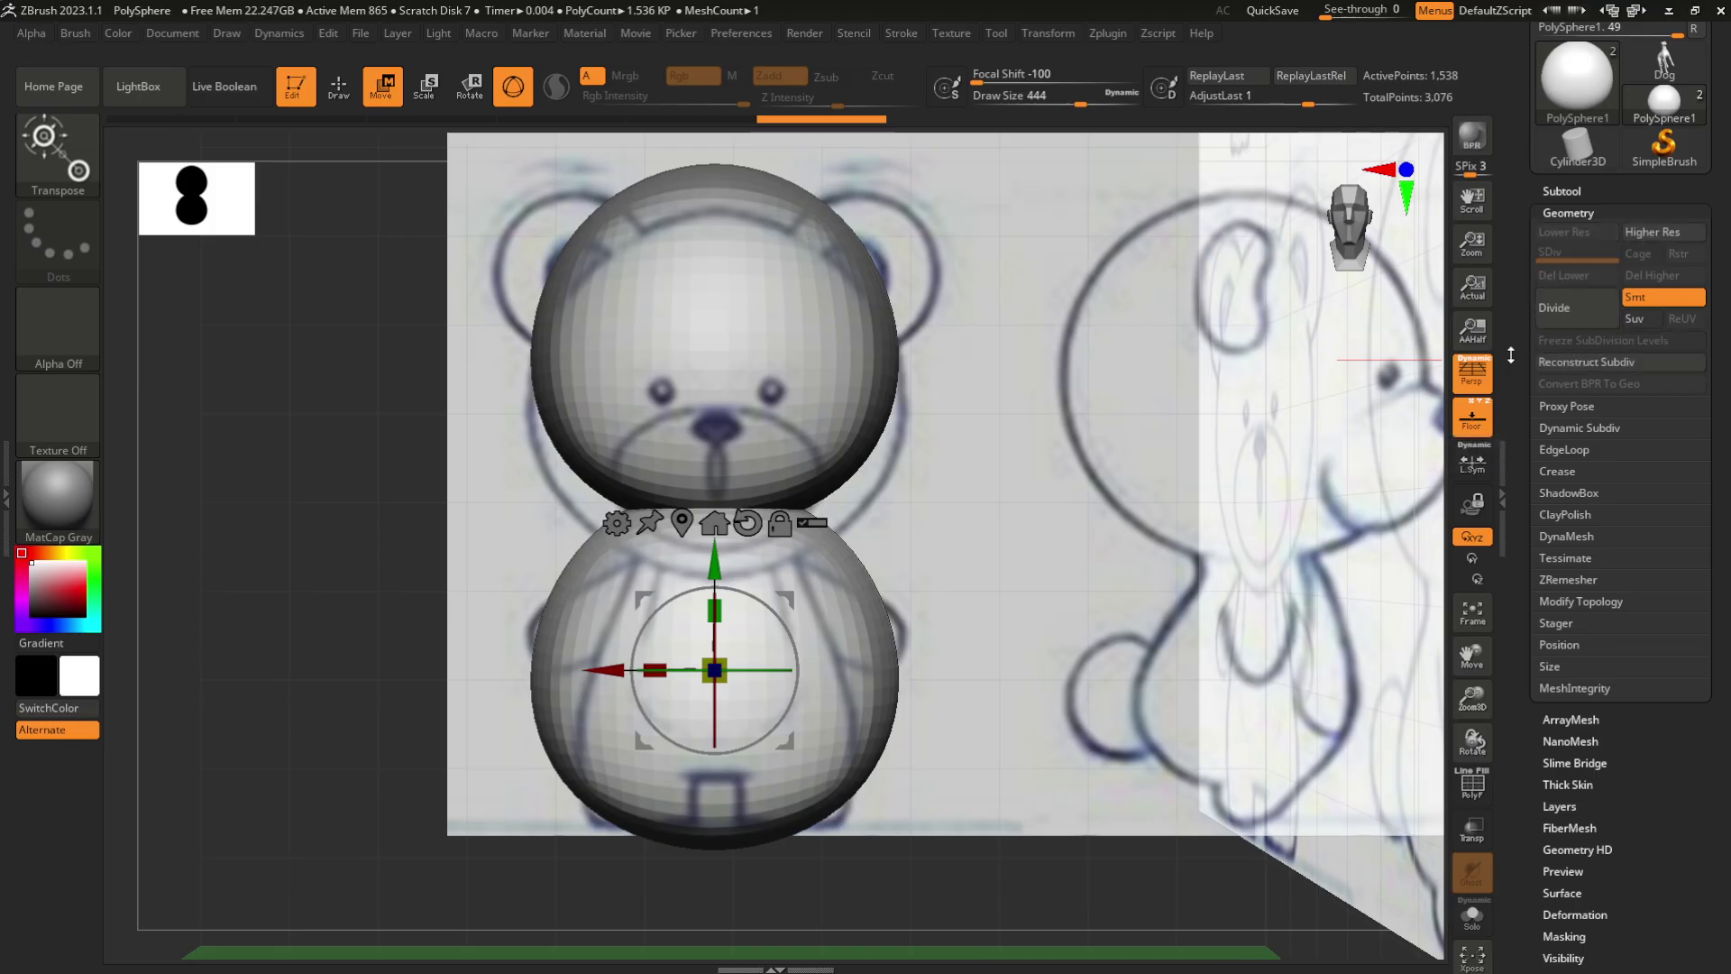
scroll(1516, 421, down, 8)
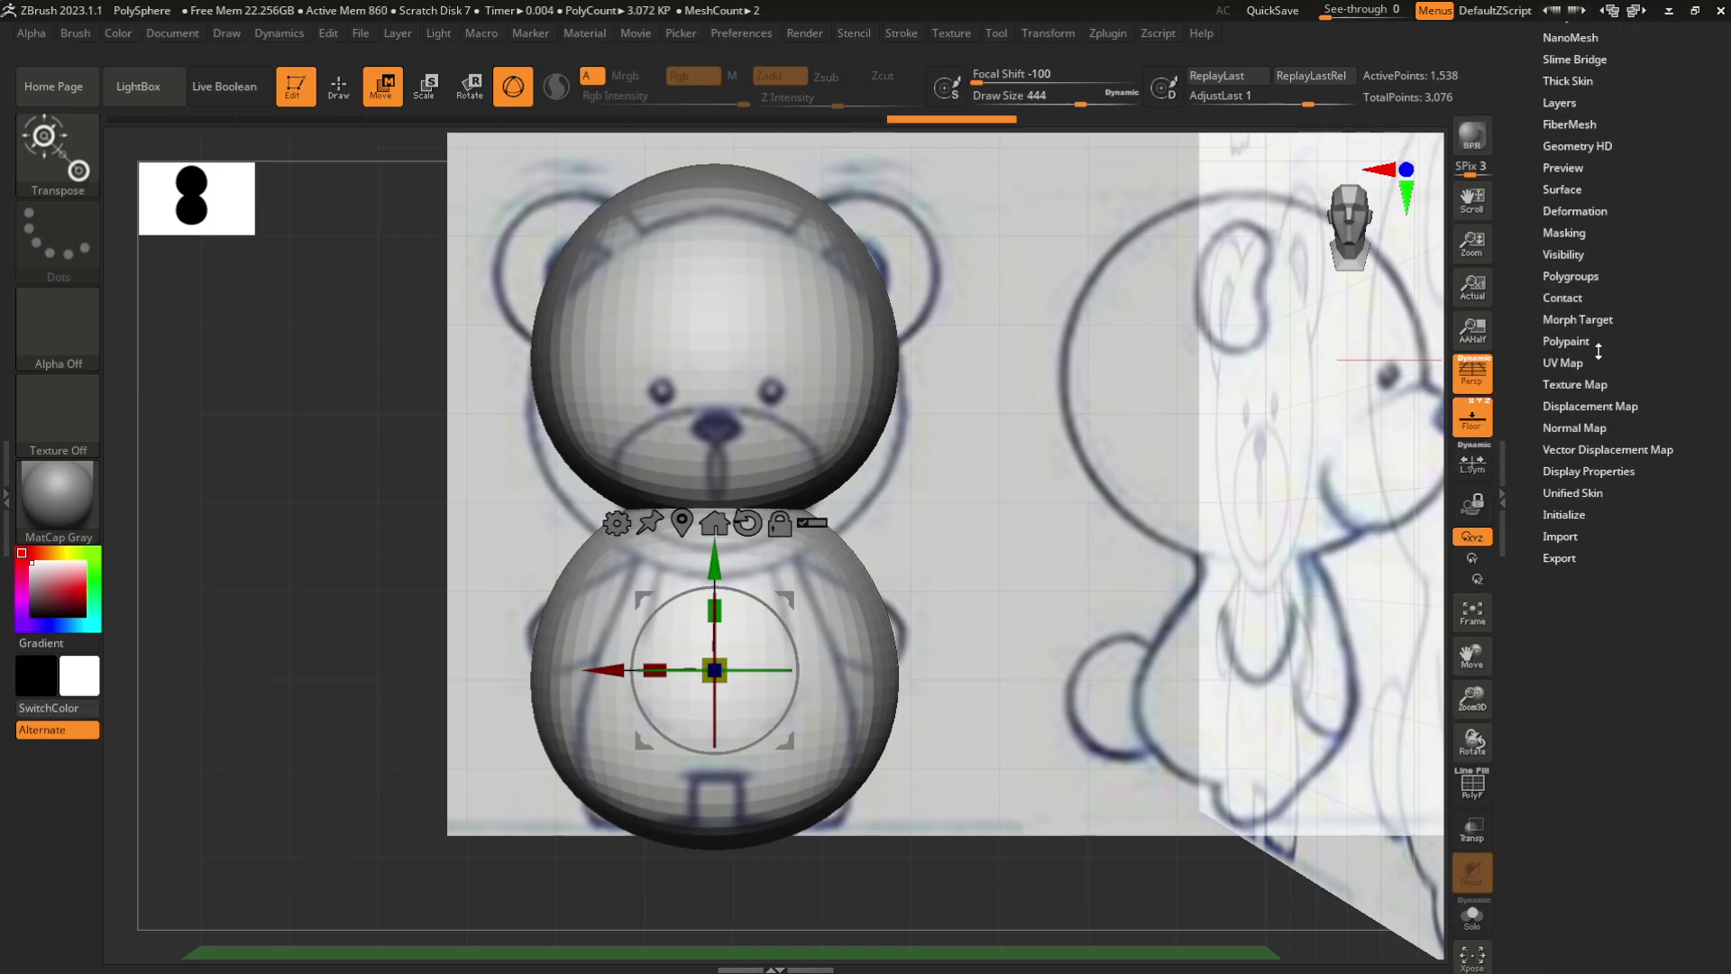
click(1566, 515)
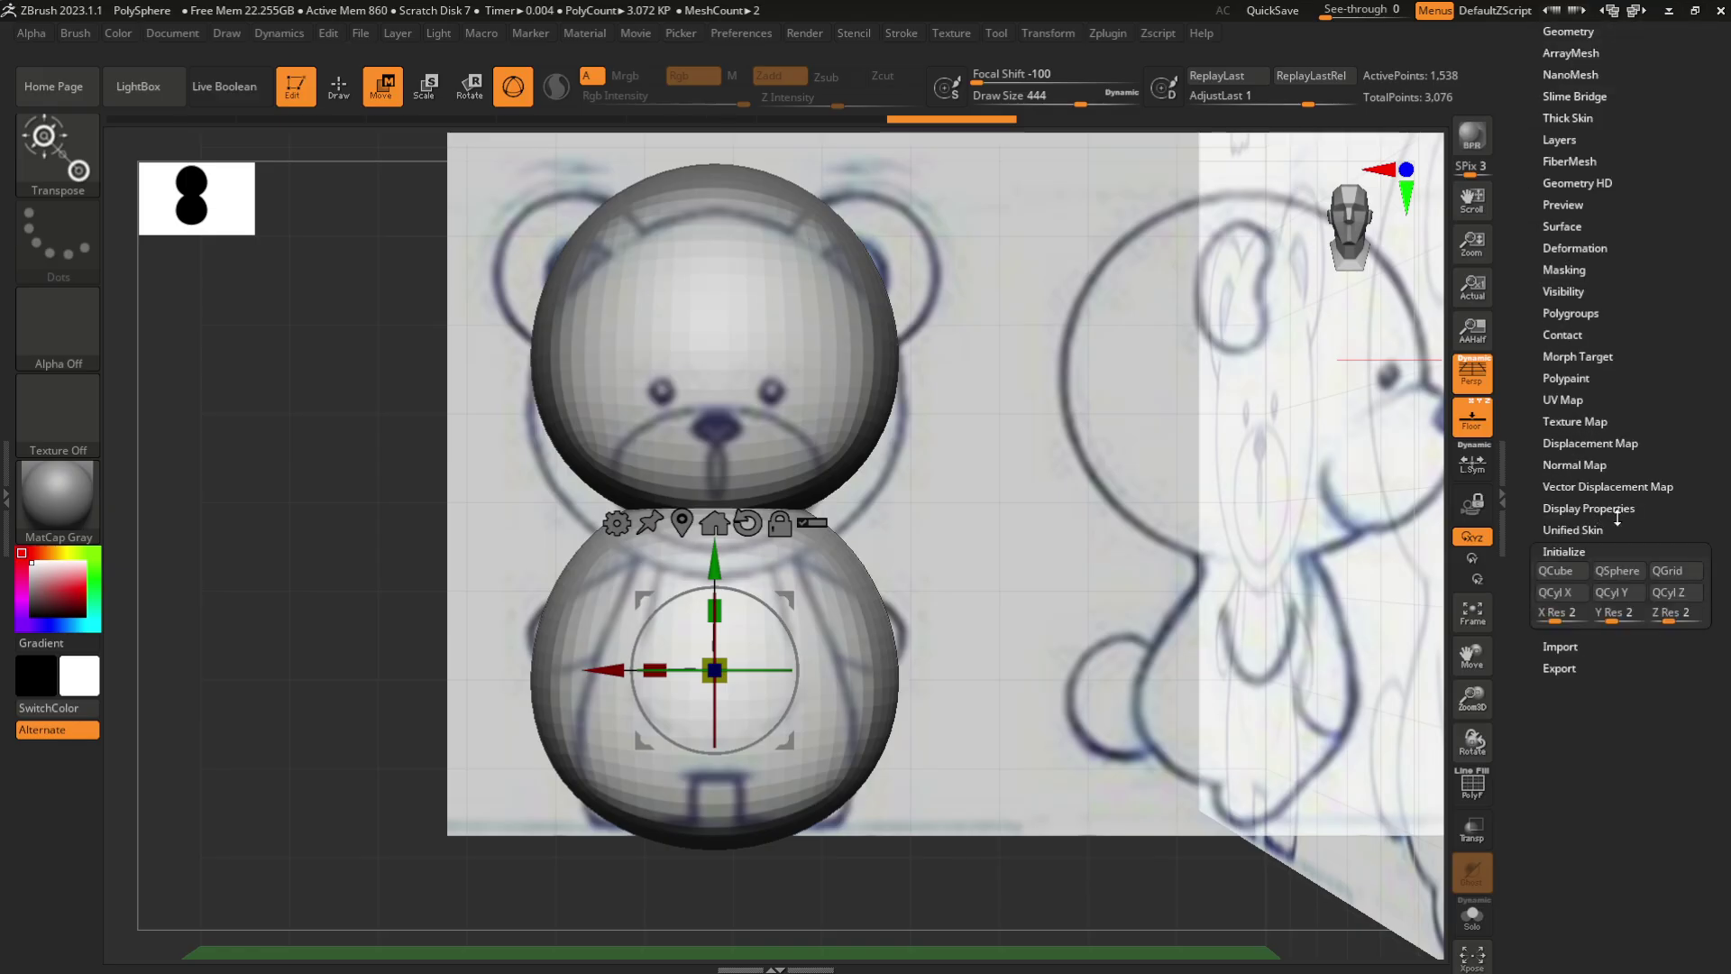
click(1623, 577)
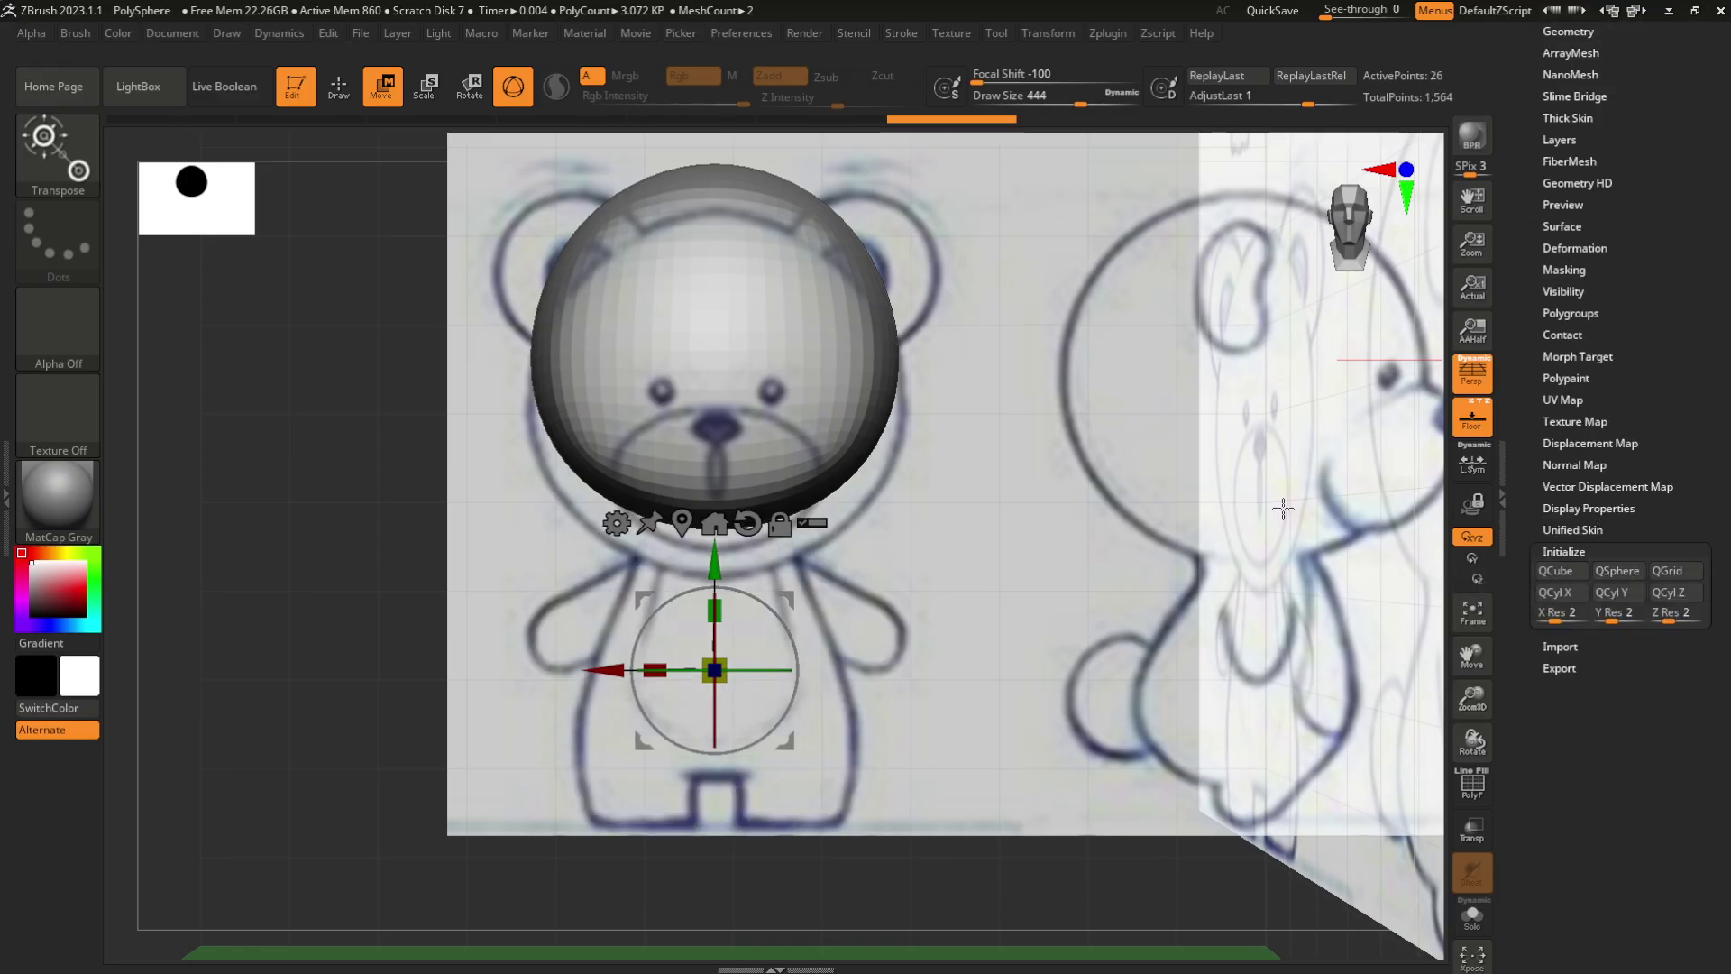
Center the gizmo on the small QSphere, move it down to the torso and scale it up to sit just below the head
click(710, 519)
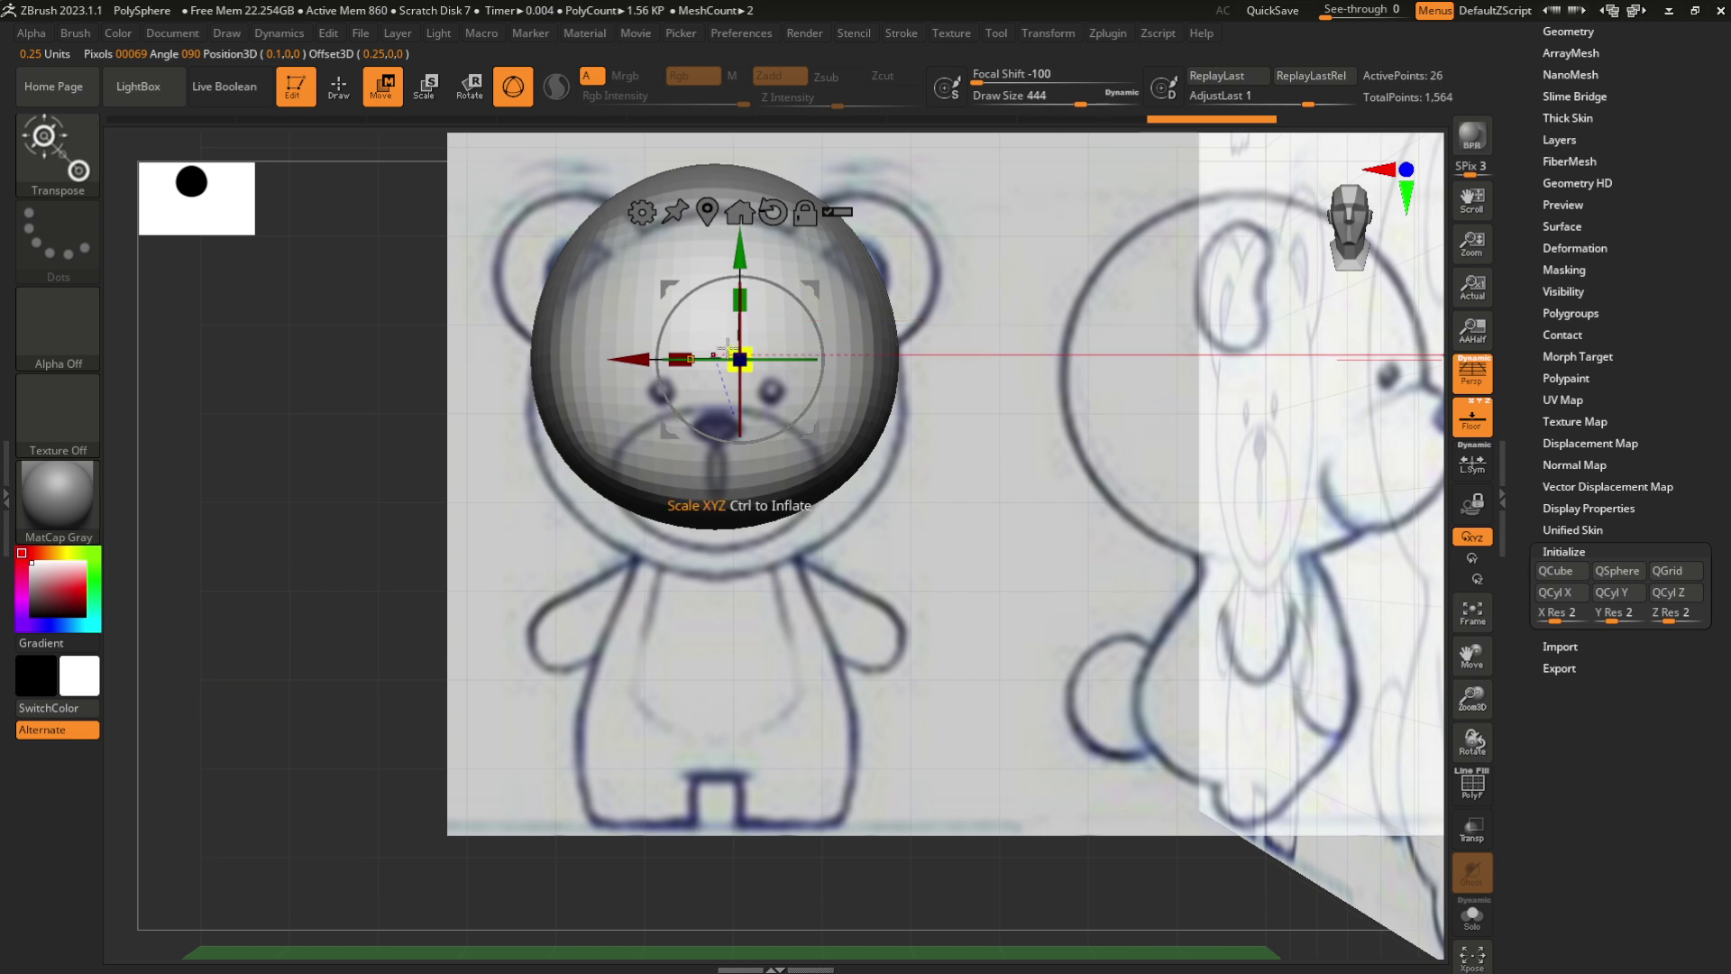
click(707, 212)
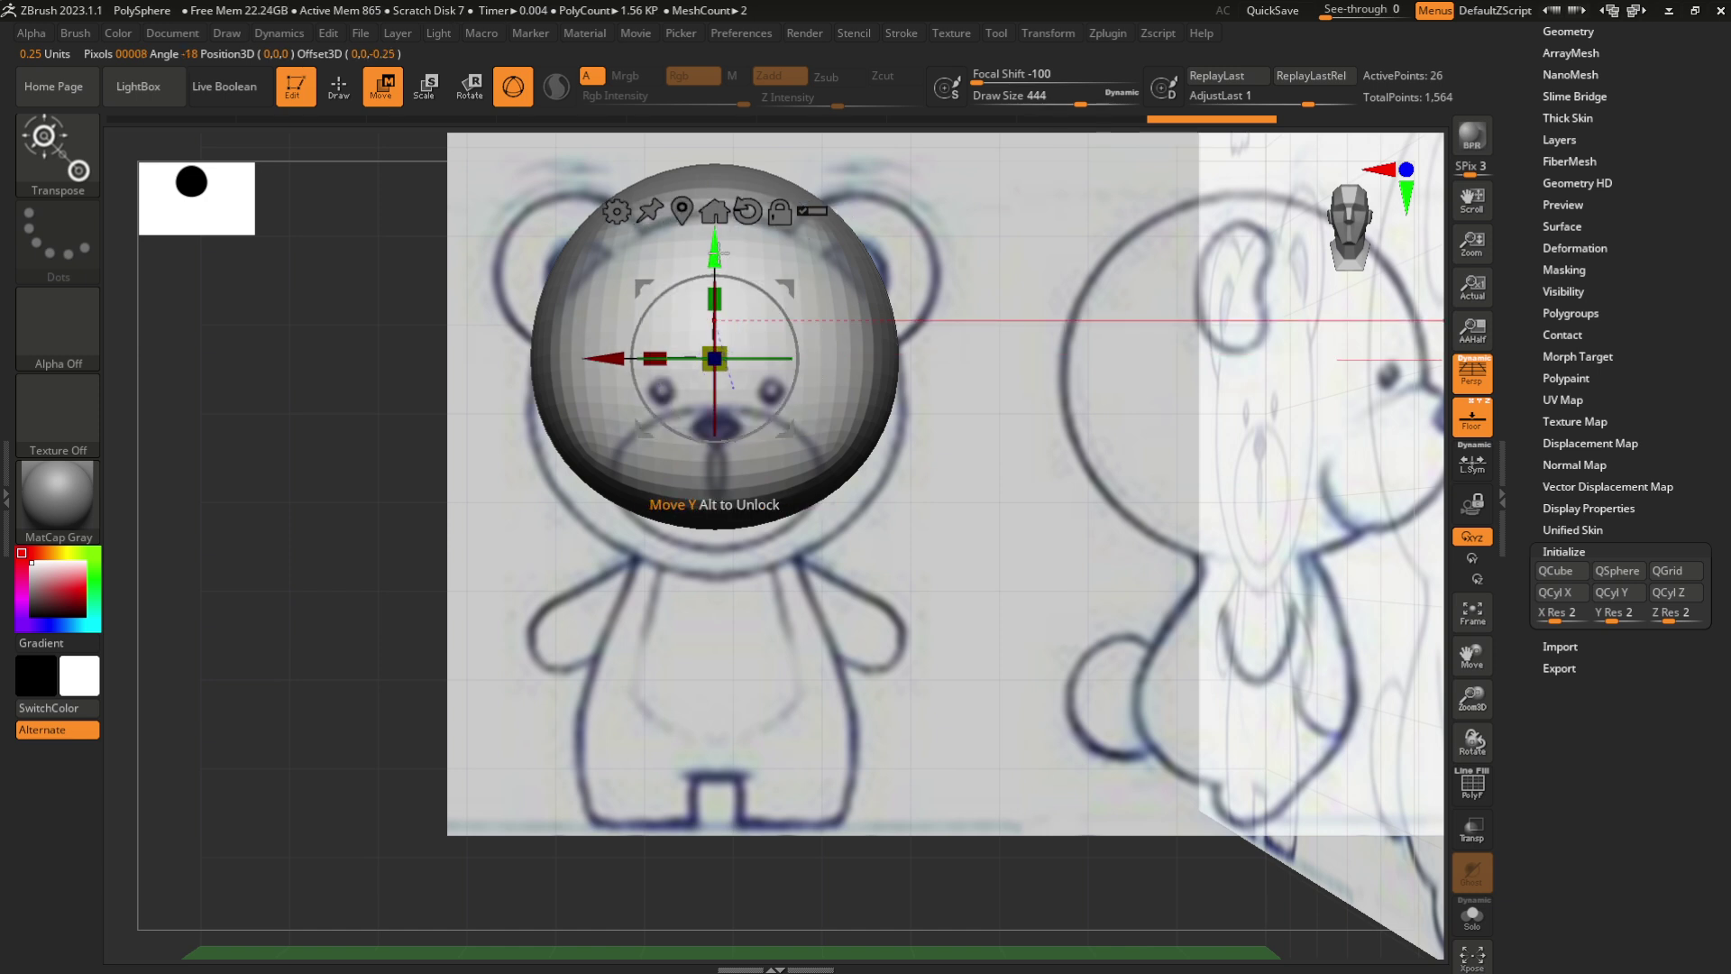
drag(718, 250, 717, 530)
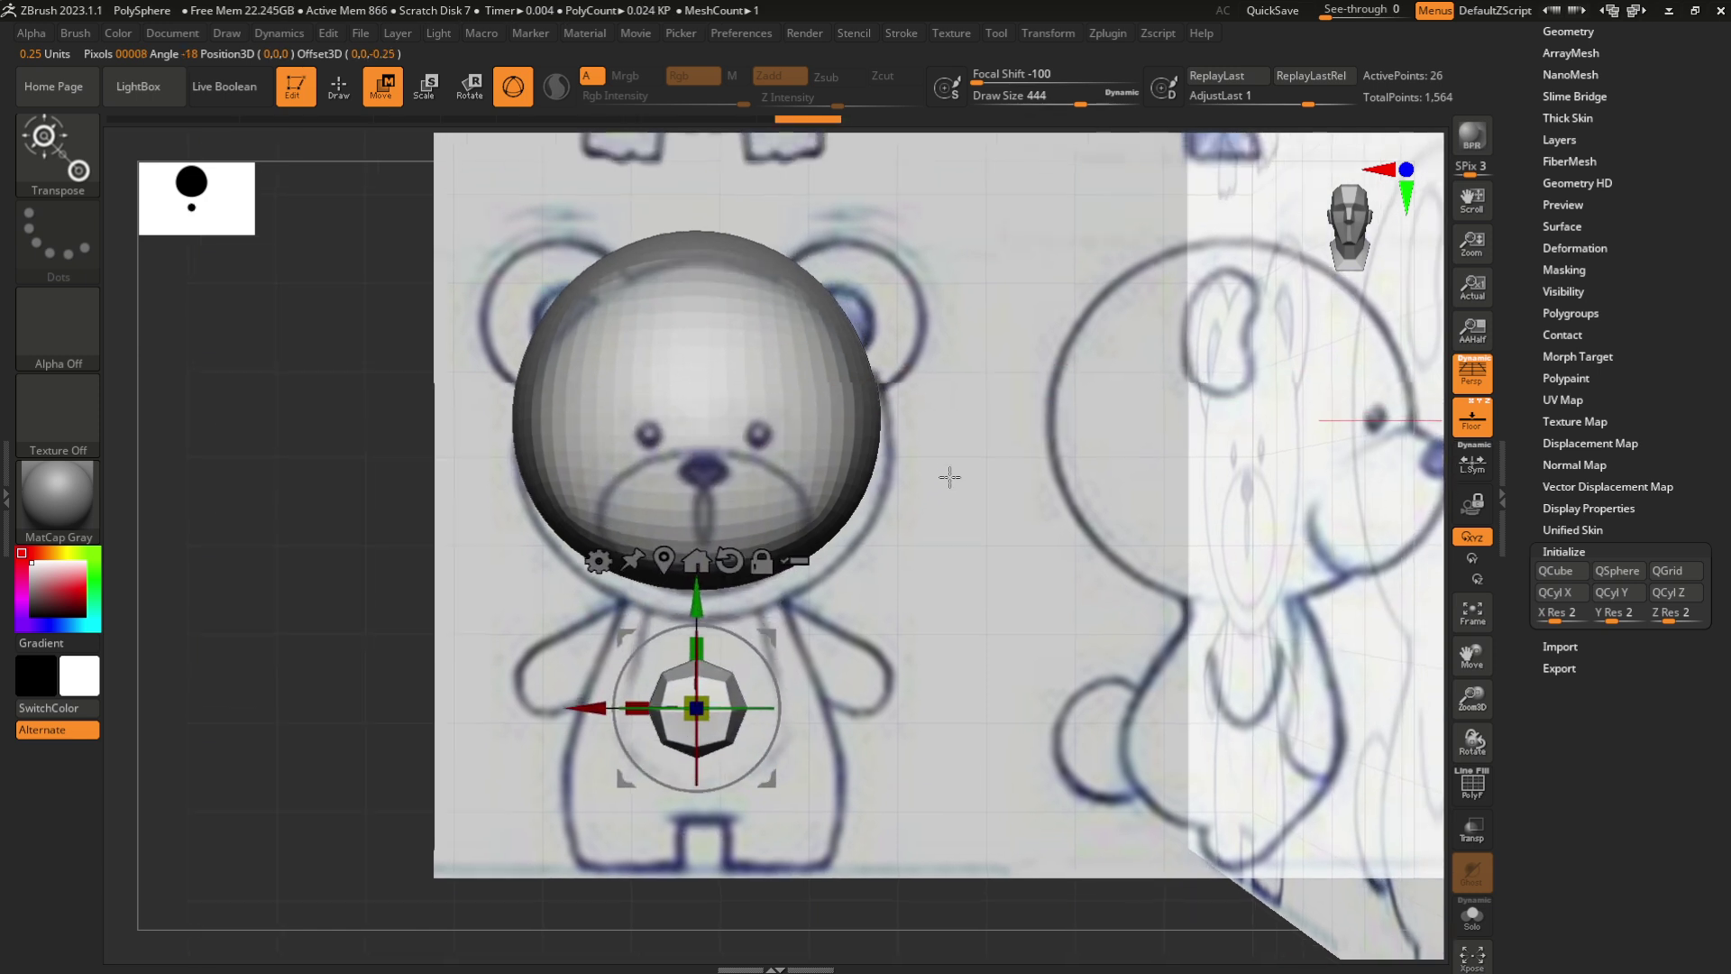
alt+drag(949, 477, 958, 553)
alt+drag(1027, 494, 1039, 476)
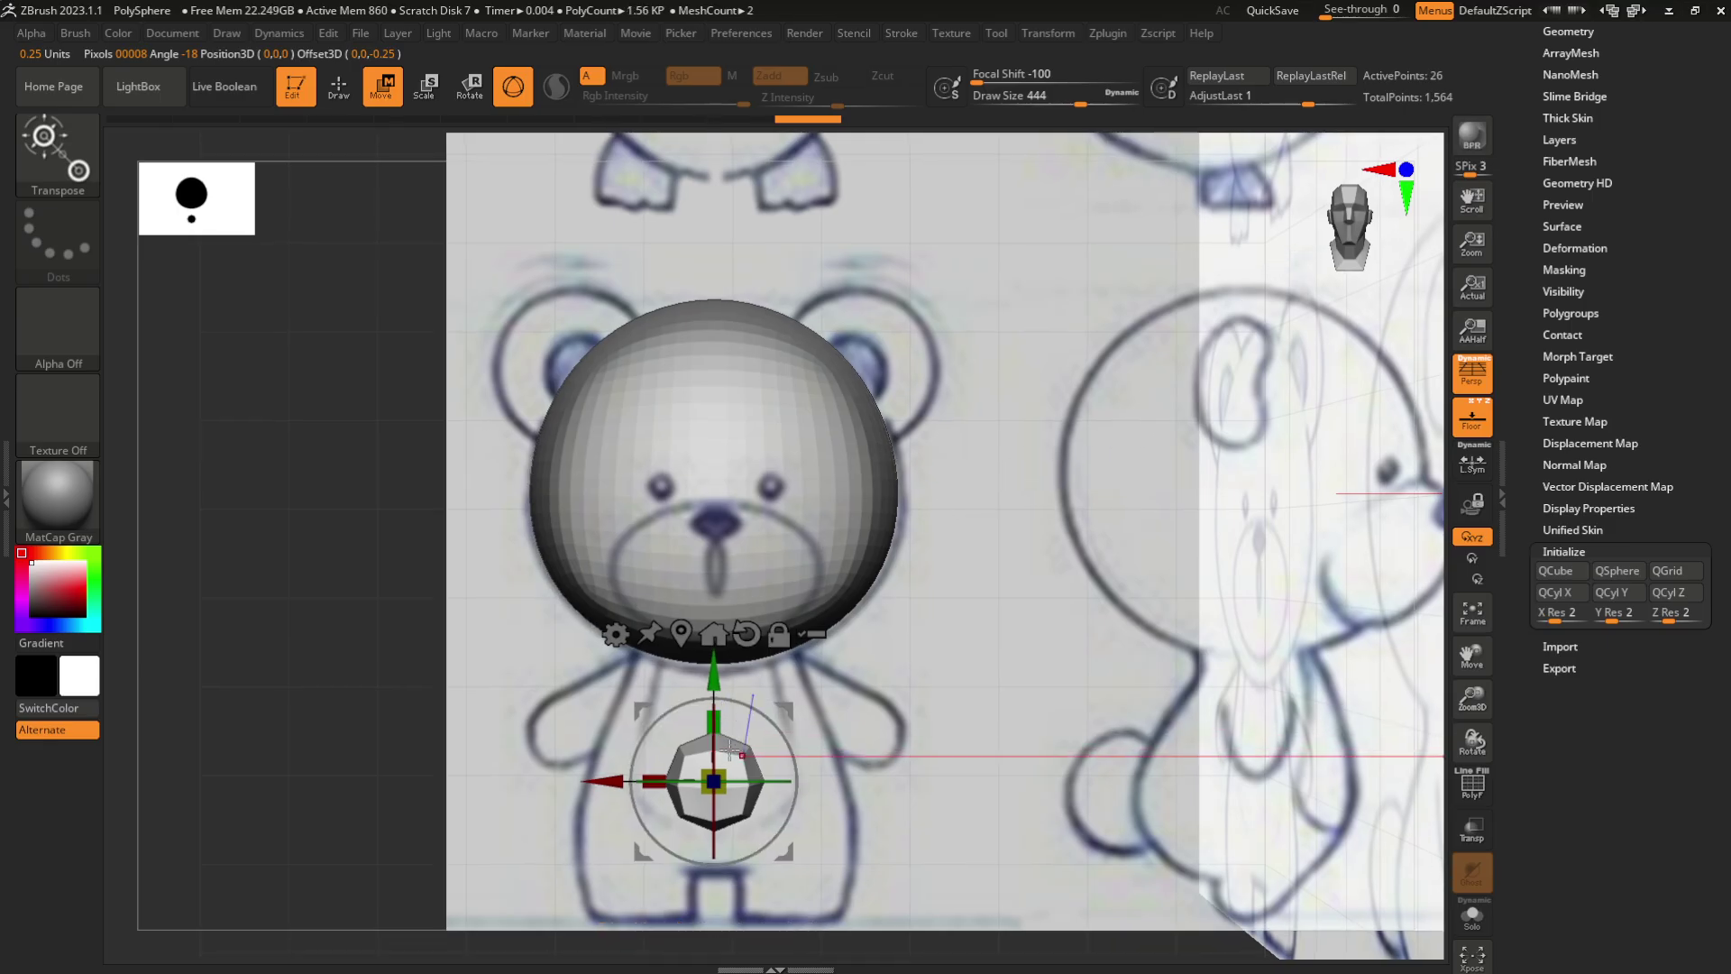
drag(722, 770, 799, 754)
drag(713, 676, 714, 628)
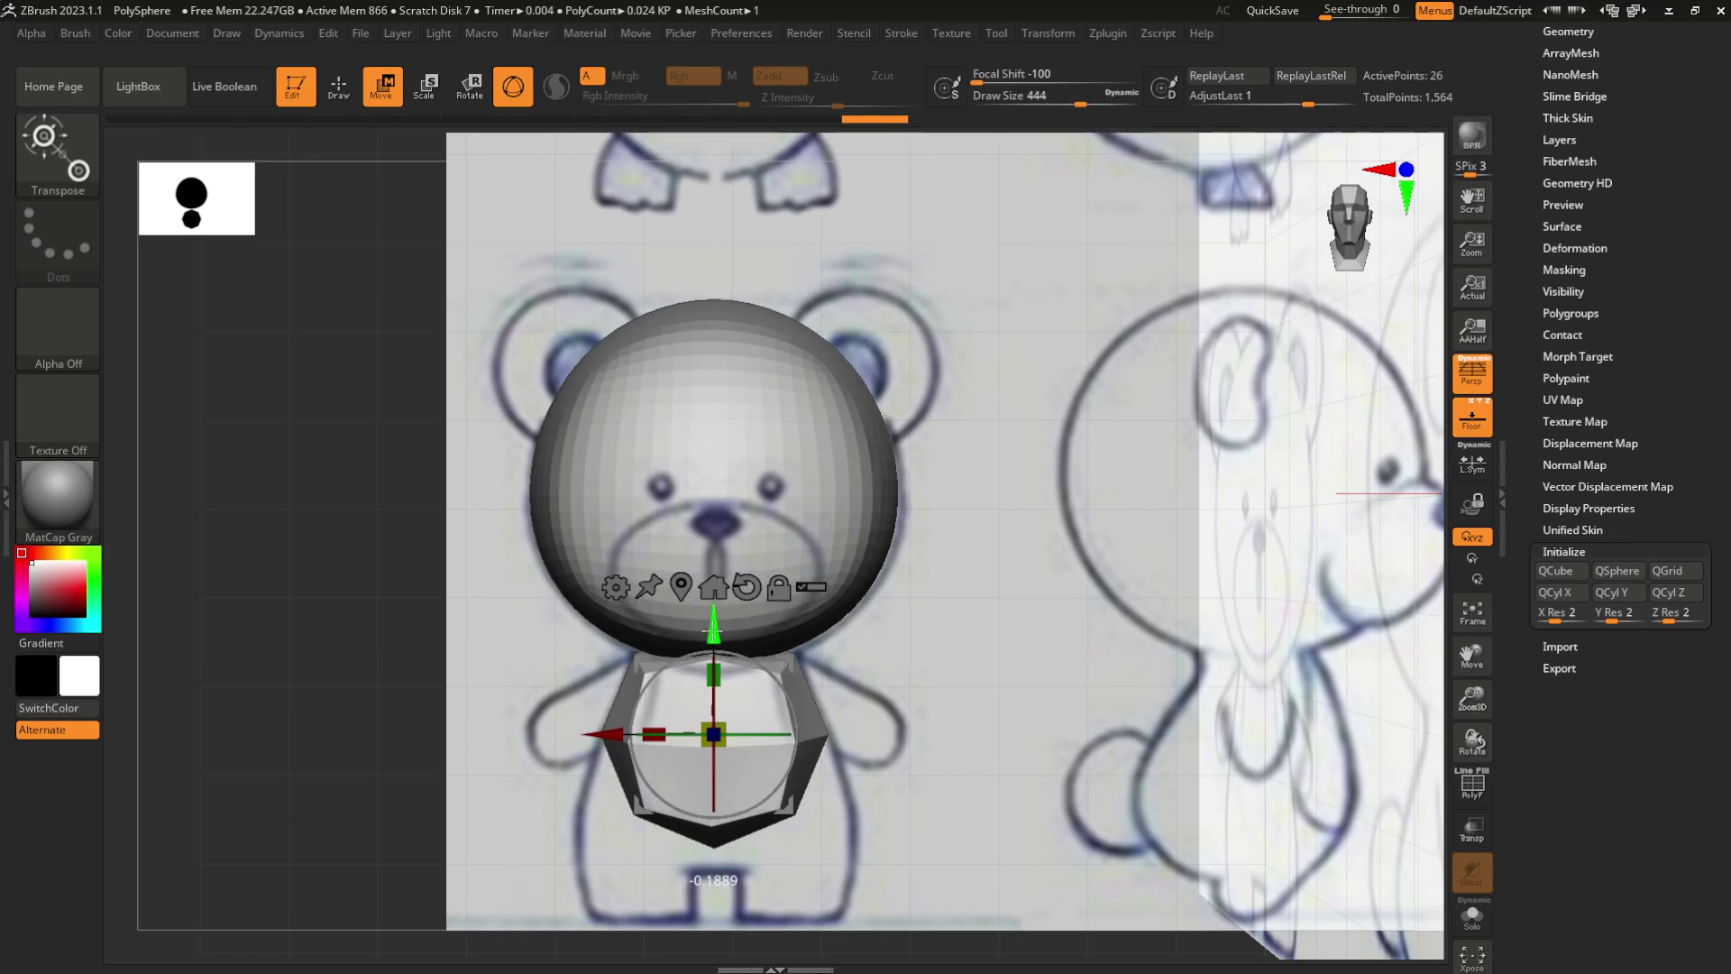
With the Move brush, pull the torso's underside down and narrow its sides toward the front-view body outline
key(b)
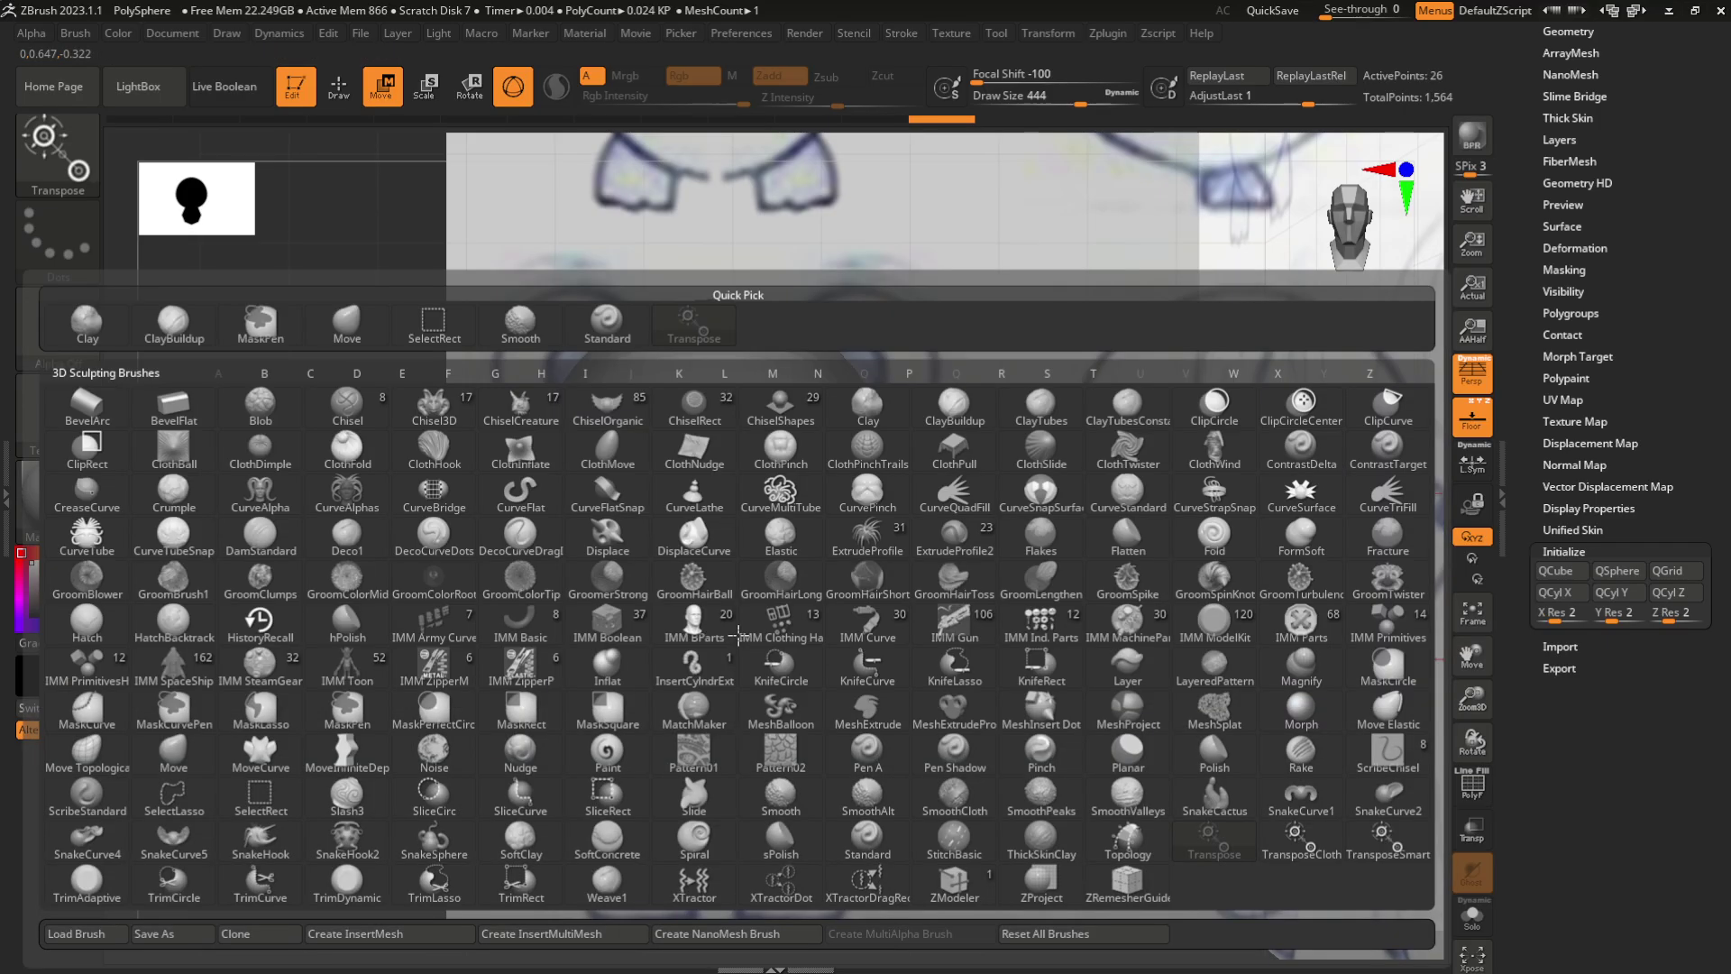
key(m)
key(v)
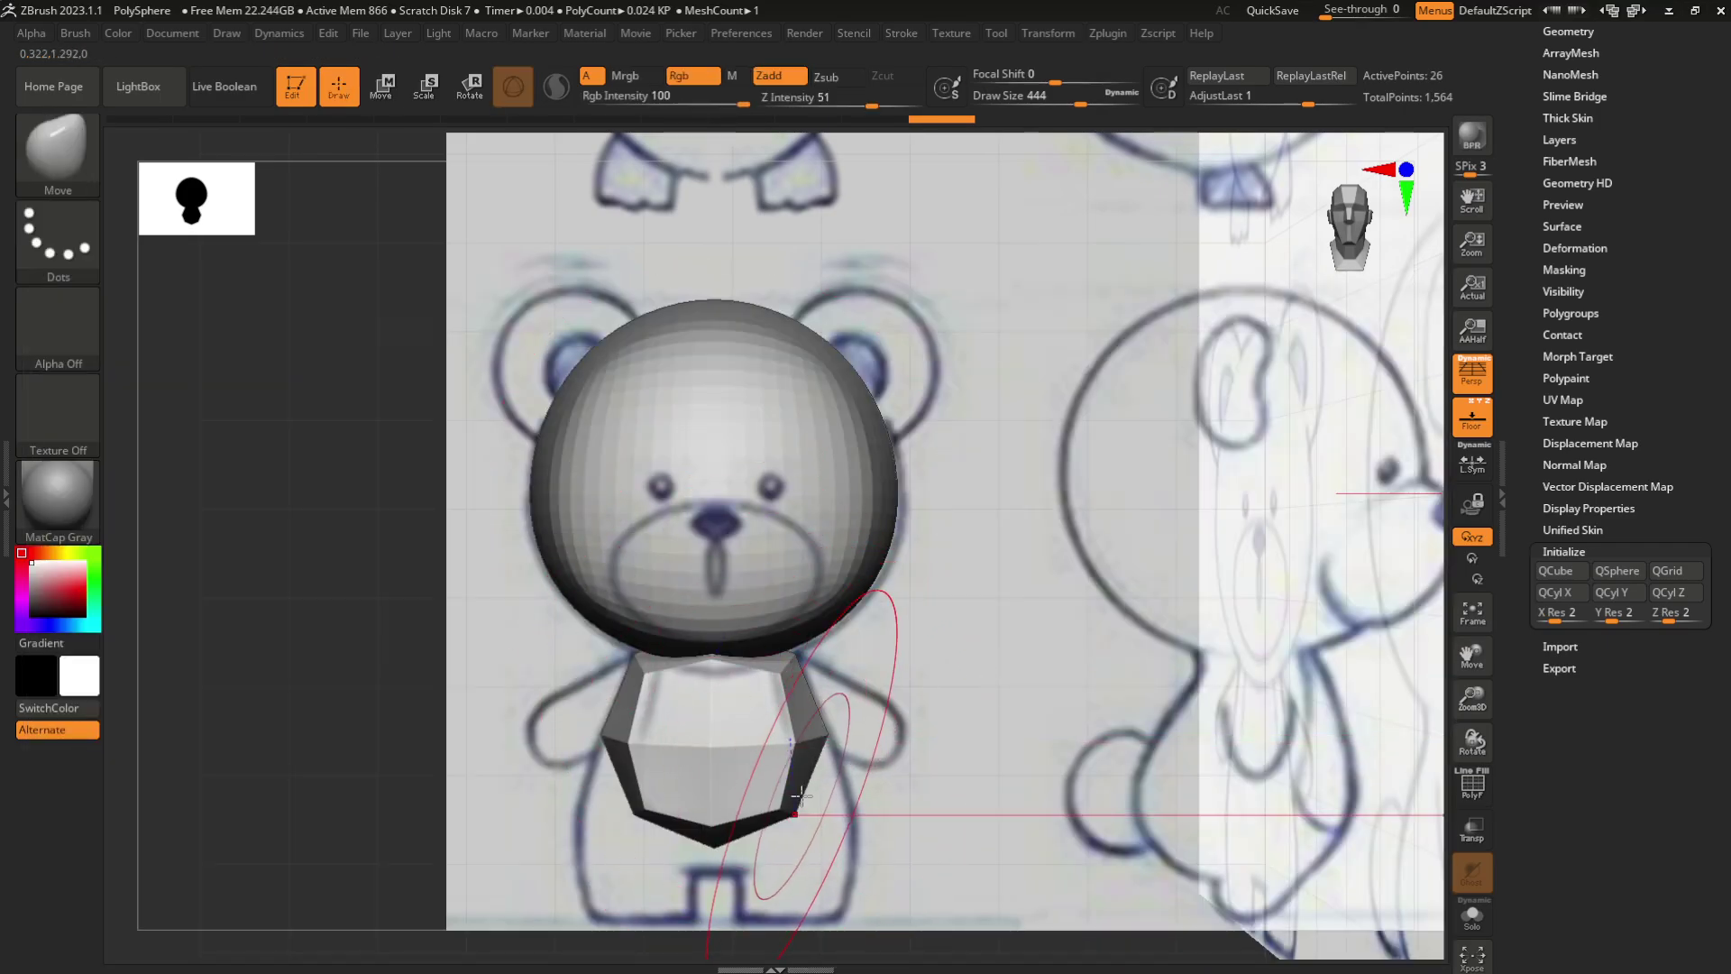
drag(816, 814, 823, 814)
key(ctrl+z)
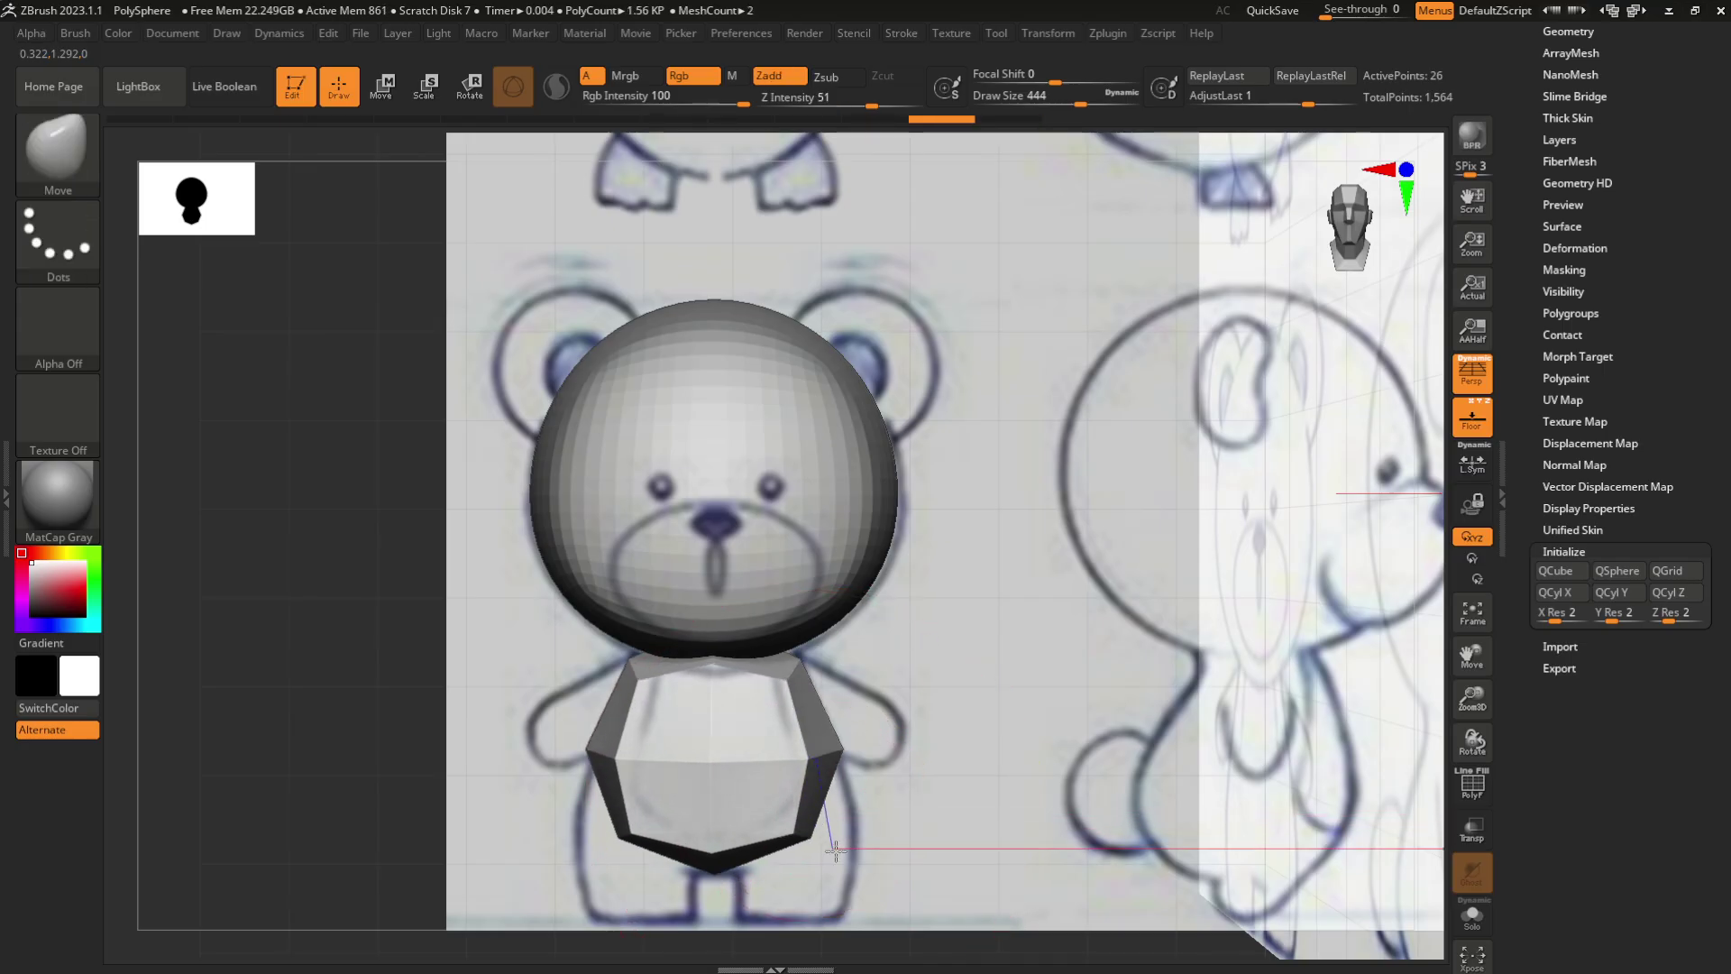
drag(840, 844, 841, 827)
drag(846, 744, 827, 745)
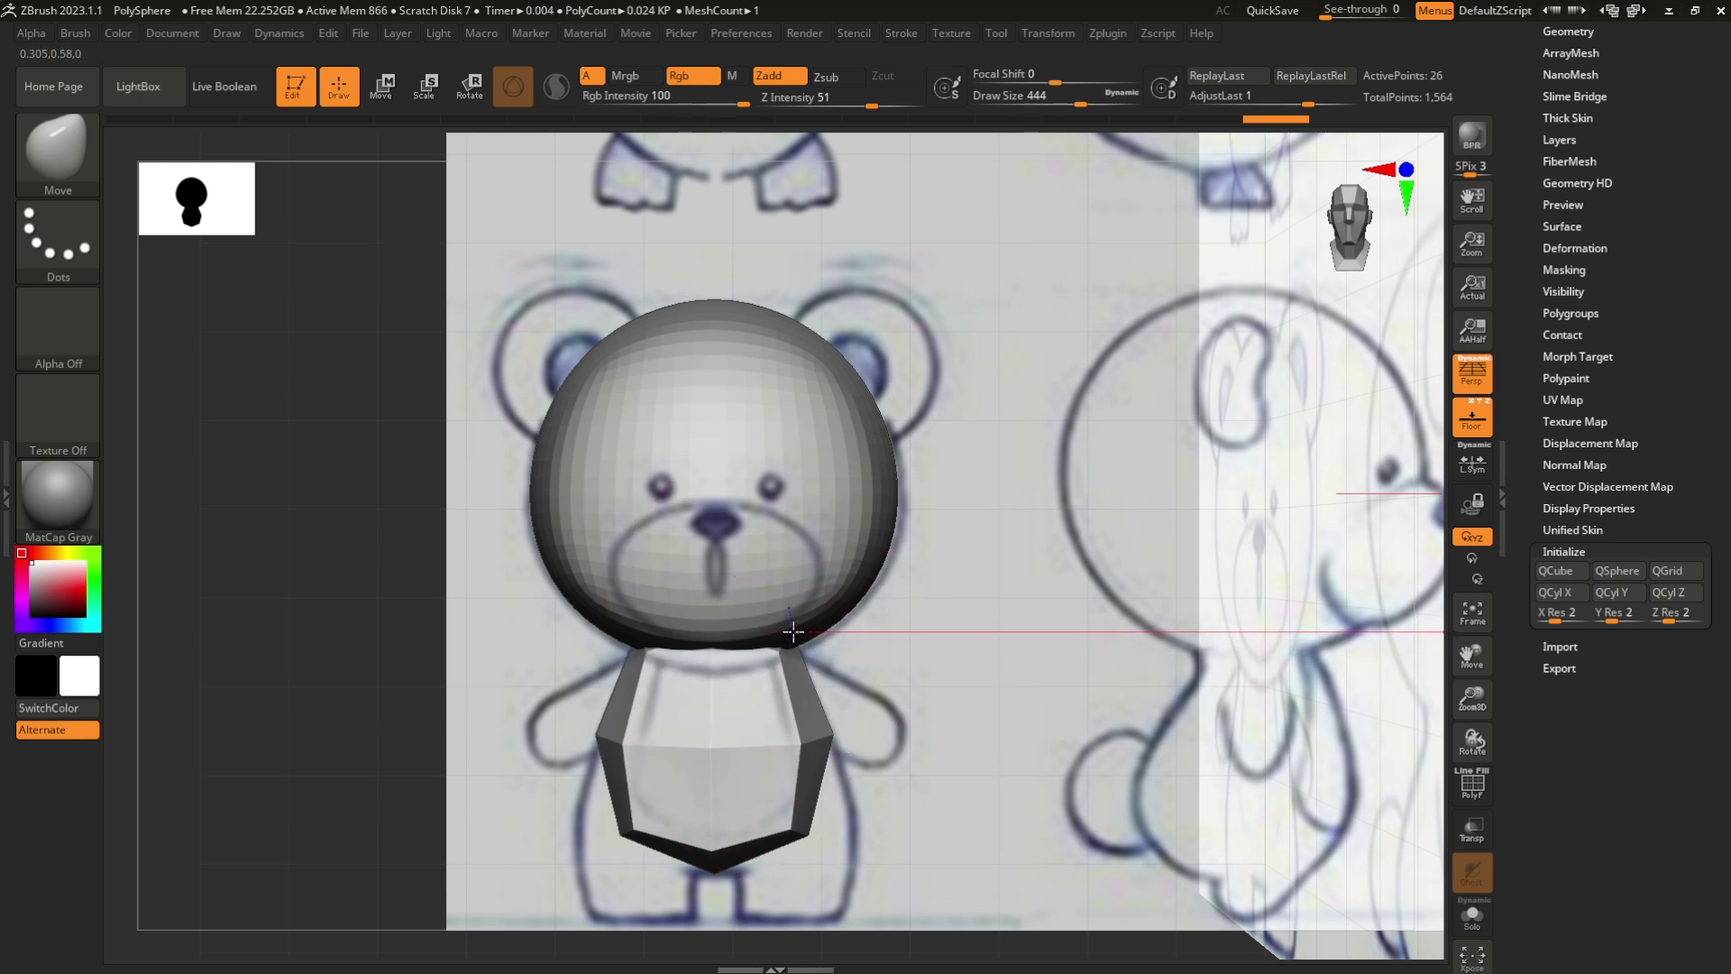
With the Move brush, pull the low-poly torso's back and belly outward in side view toward the reference body profile
click(1359, 219)
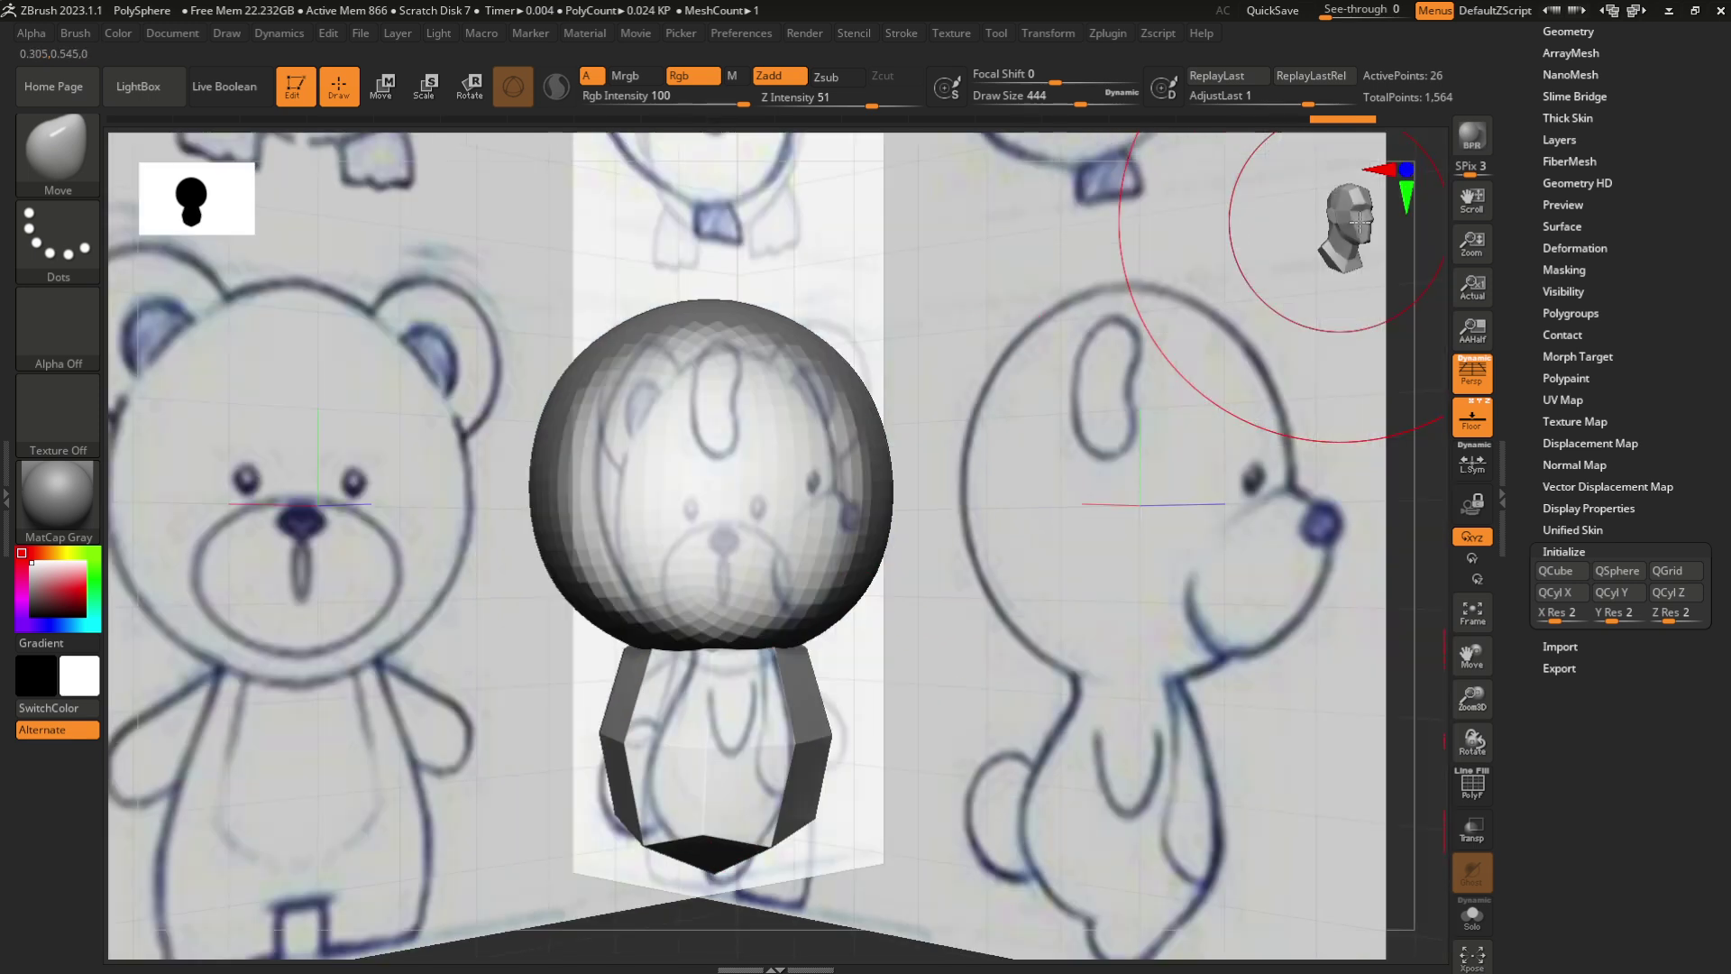
click(1365, 220)
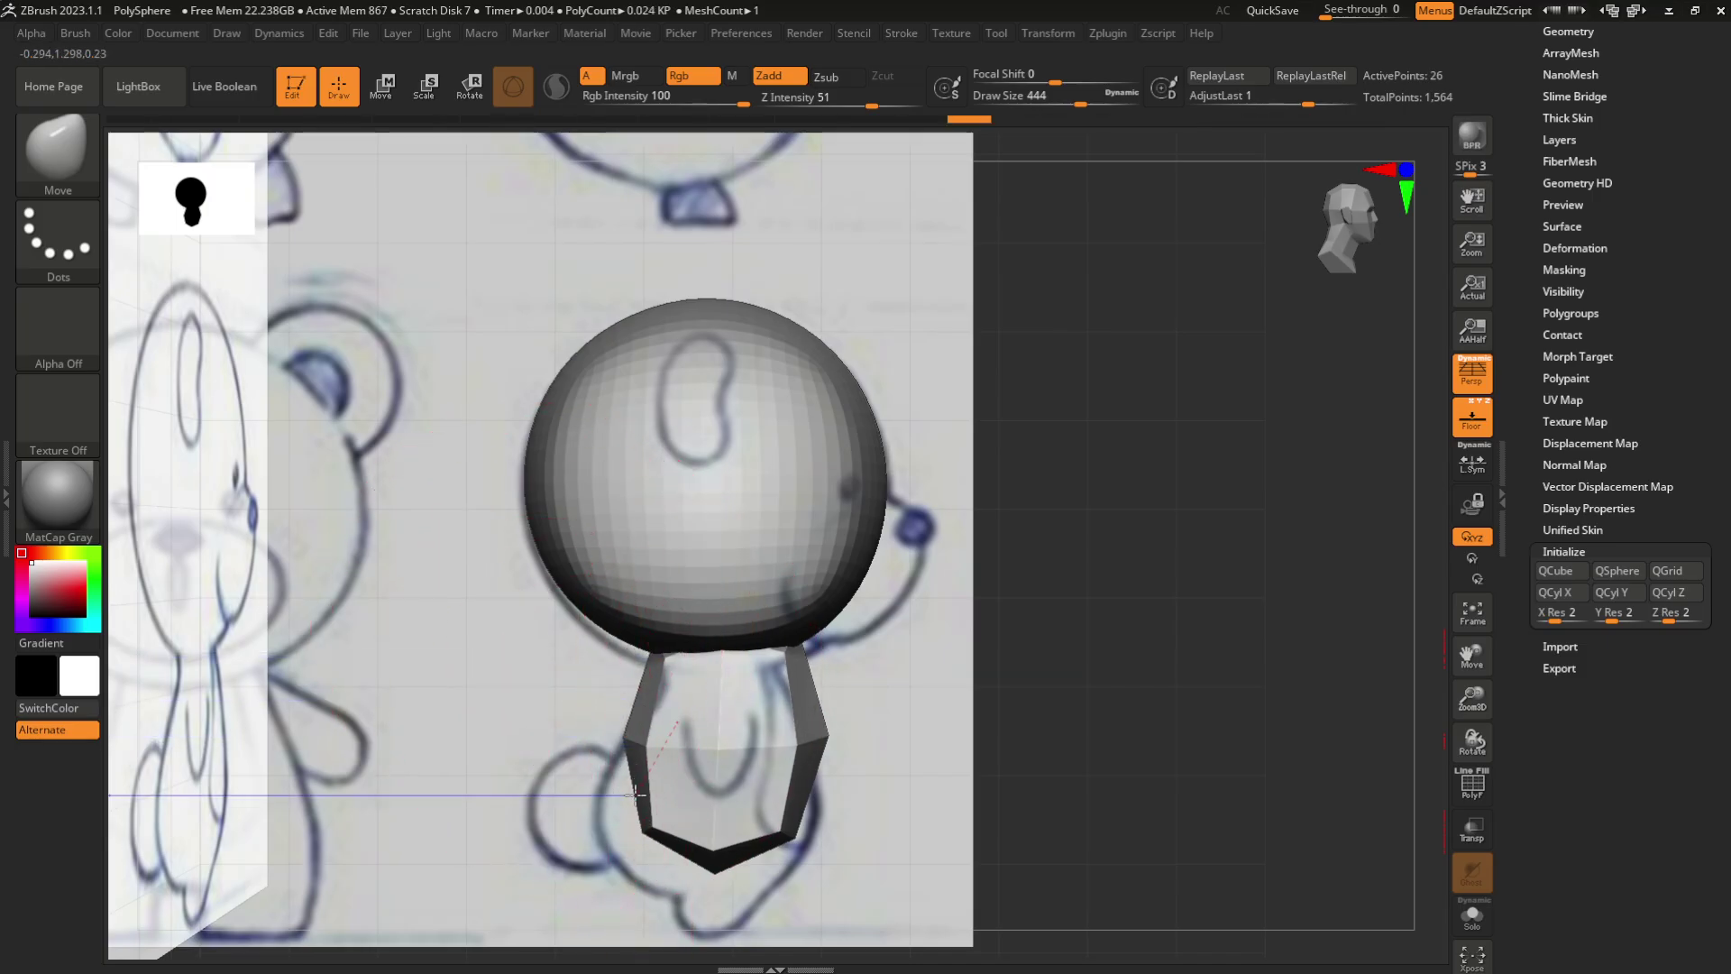
drag(604, 784, 626, 783)
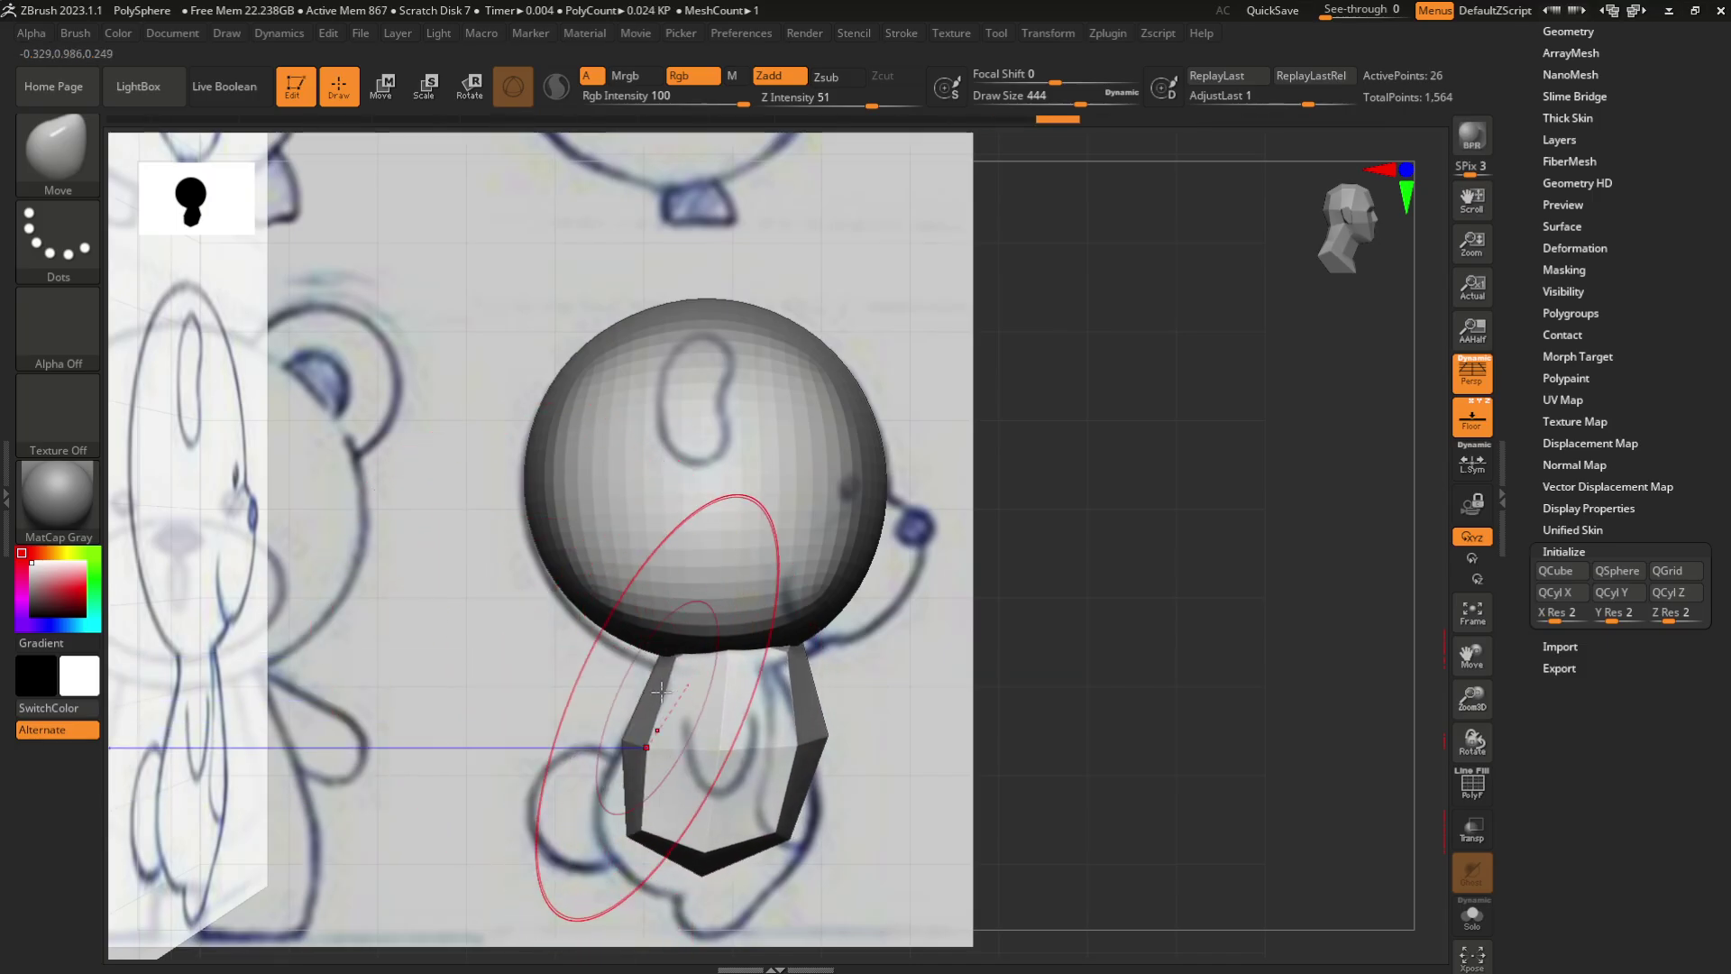
drag(812, 739, 834, 750)
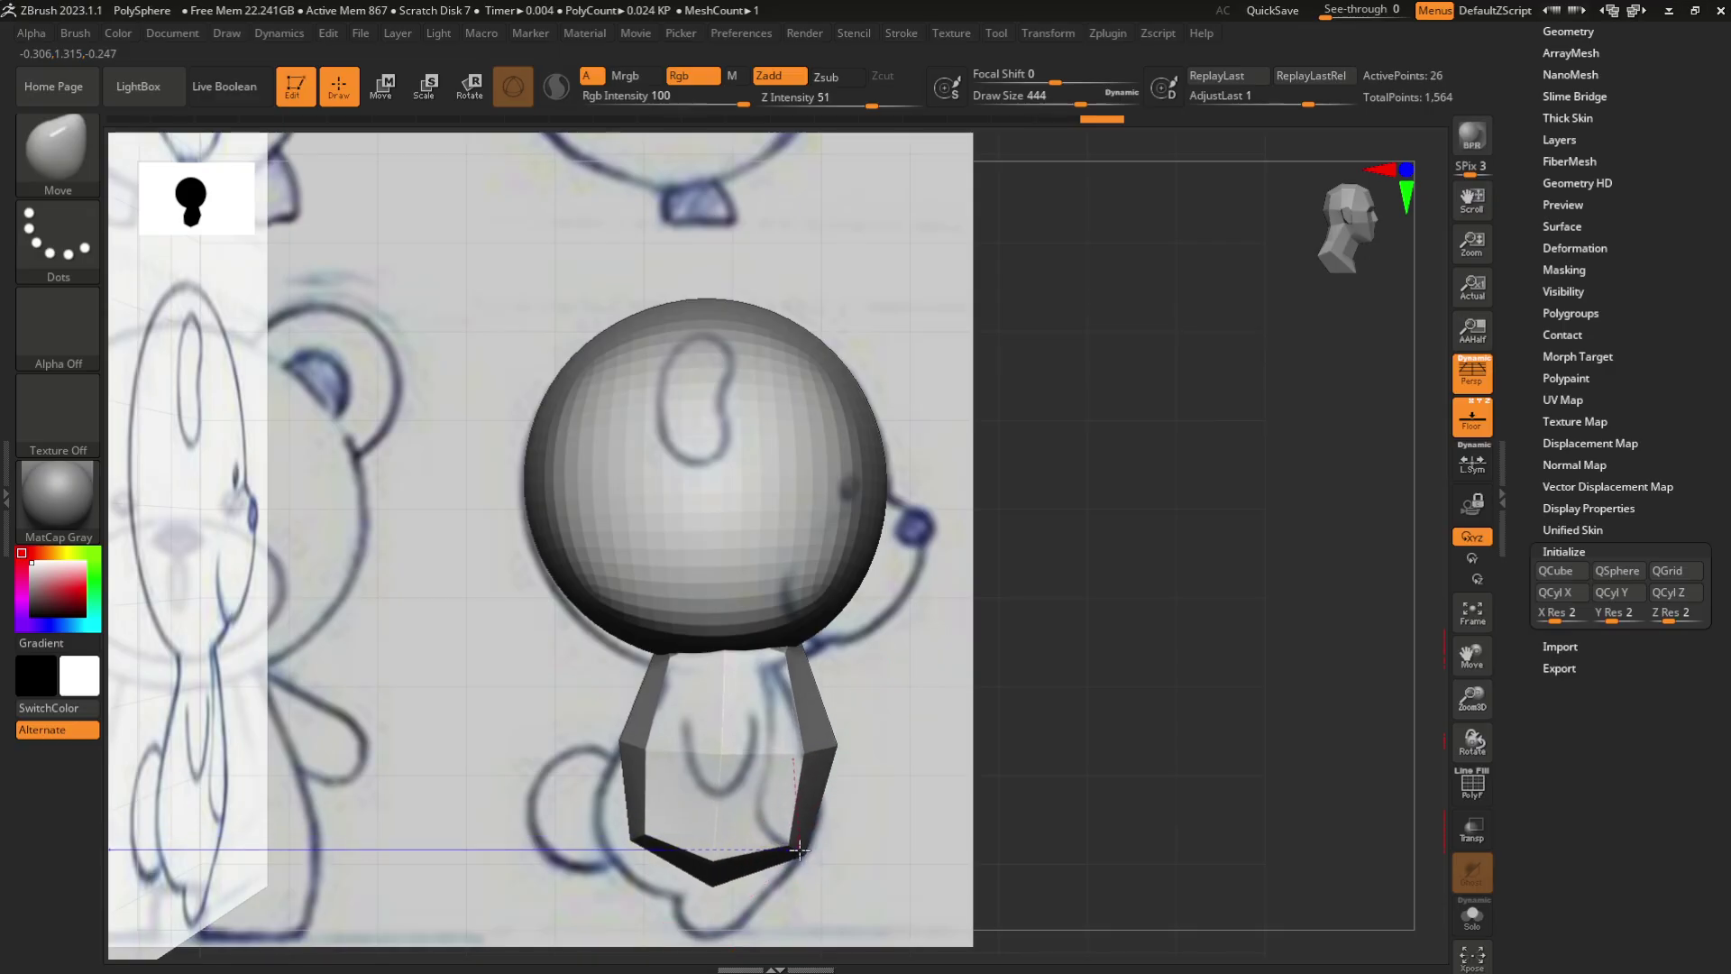
drag(646, 799, 622, 807)
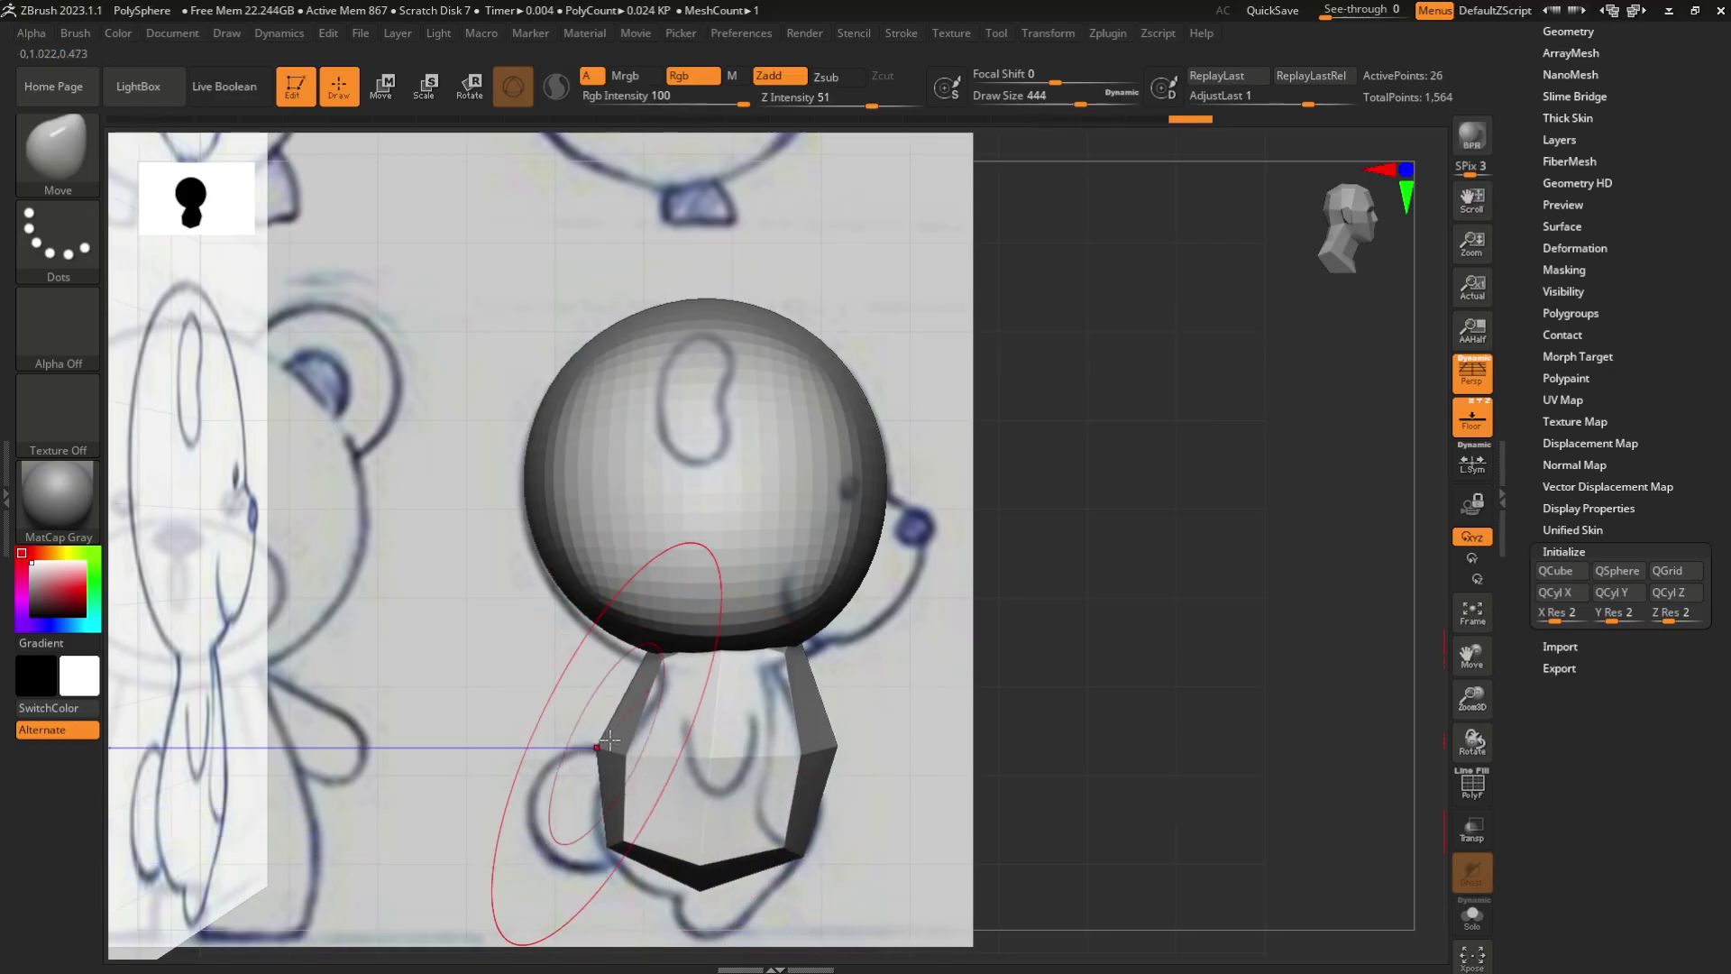
Subdivide the torso once and widen its sides toward the front-view body outline
drag(1330, 242, 1299, 241)
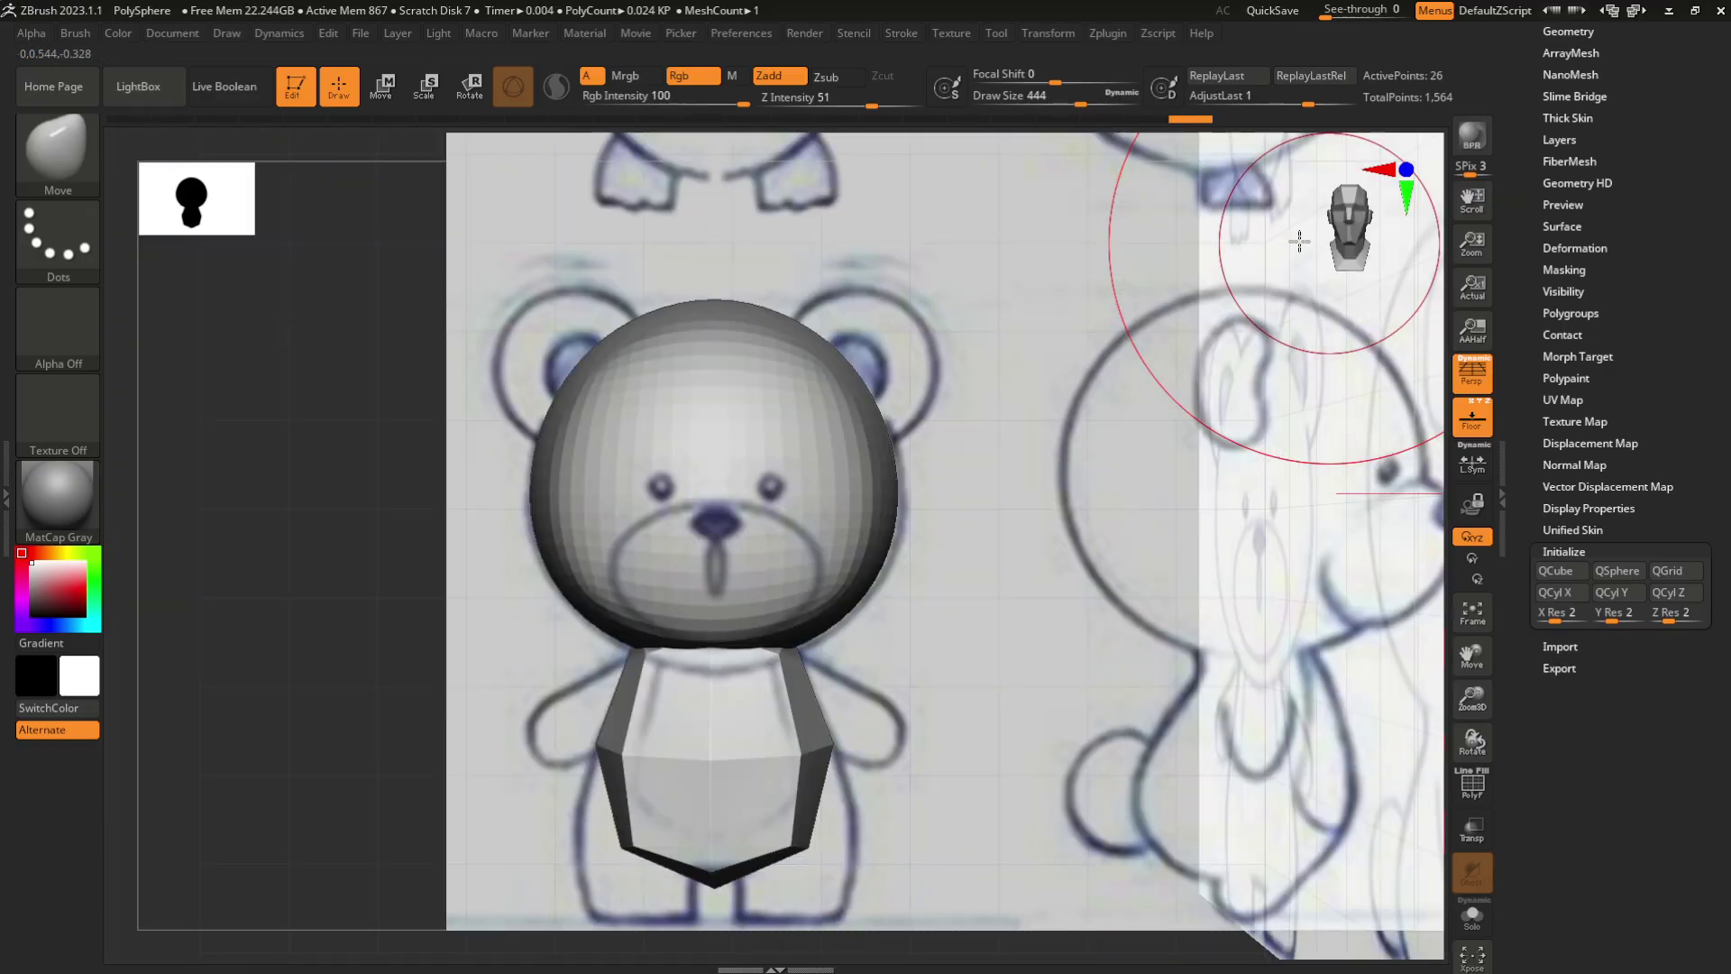
key(ctrl+d)
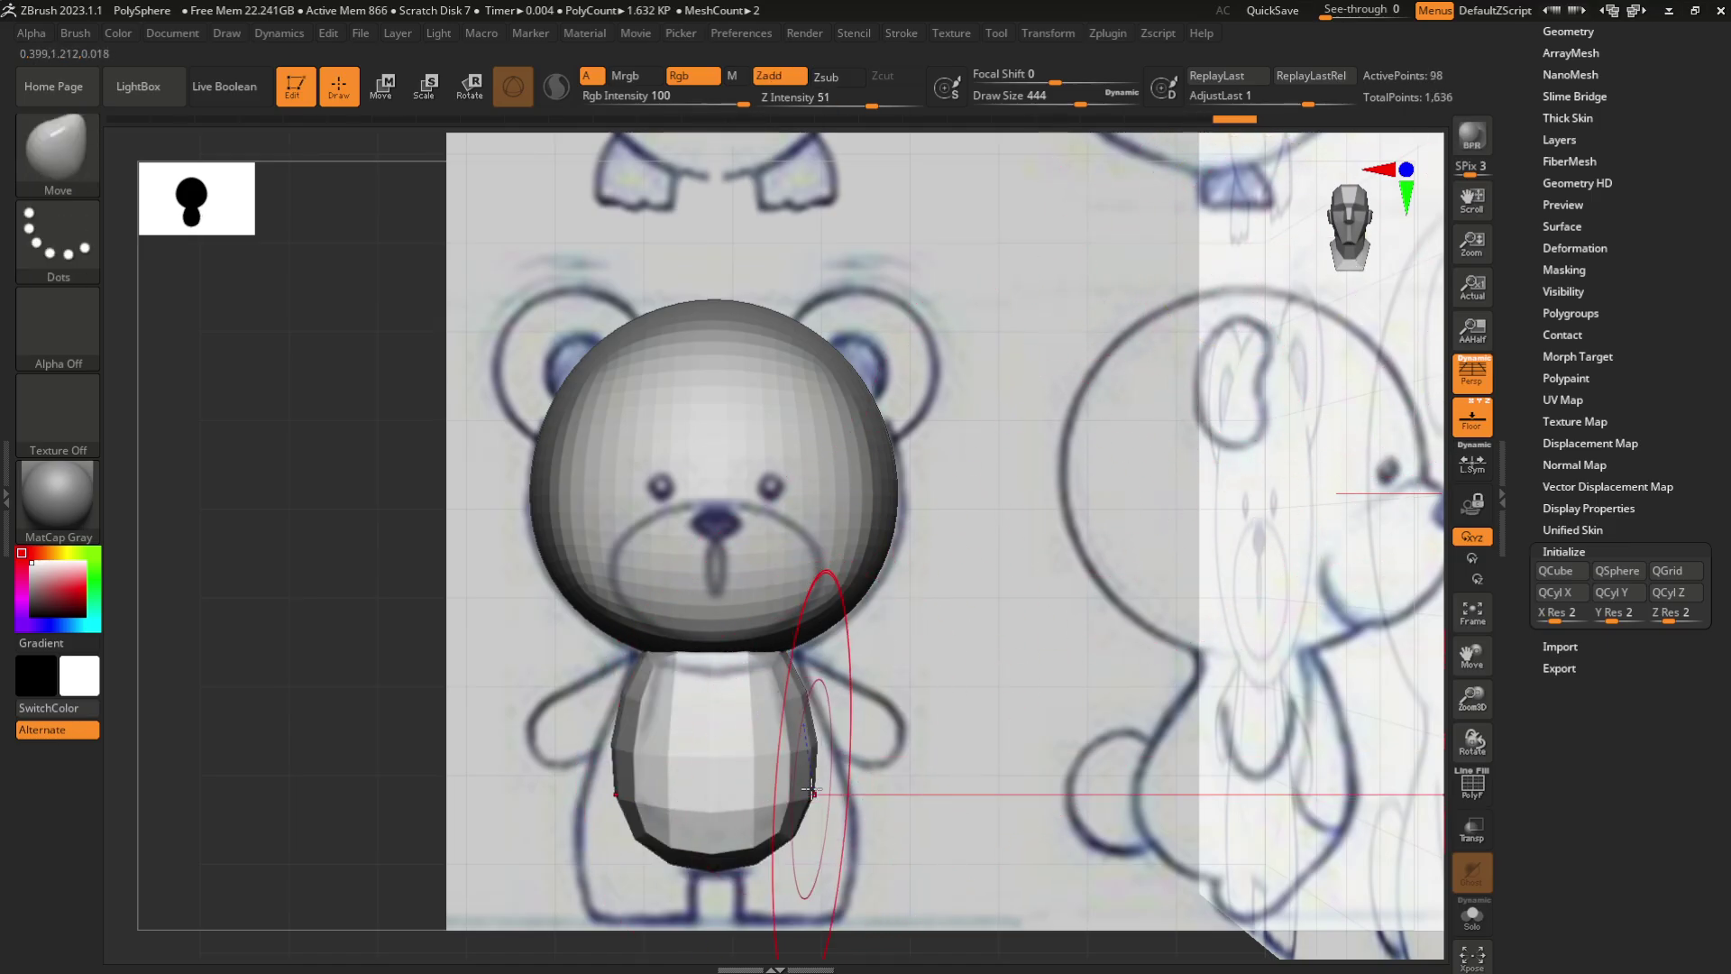
drag(808, 784, 825, 776)
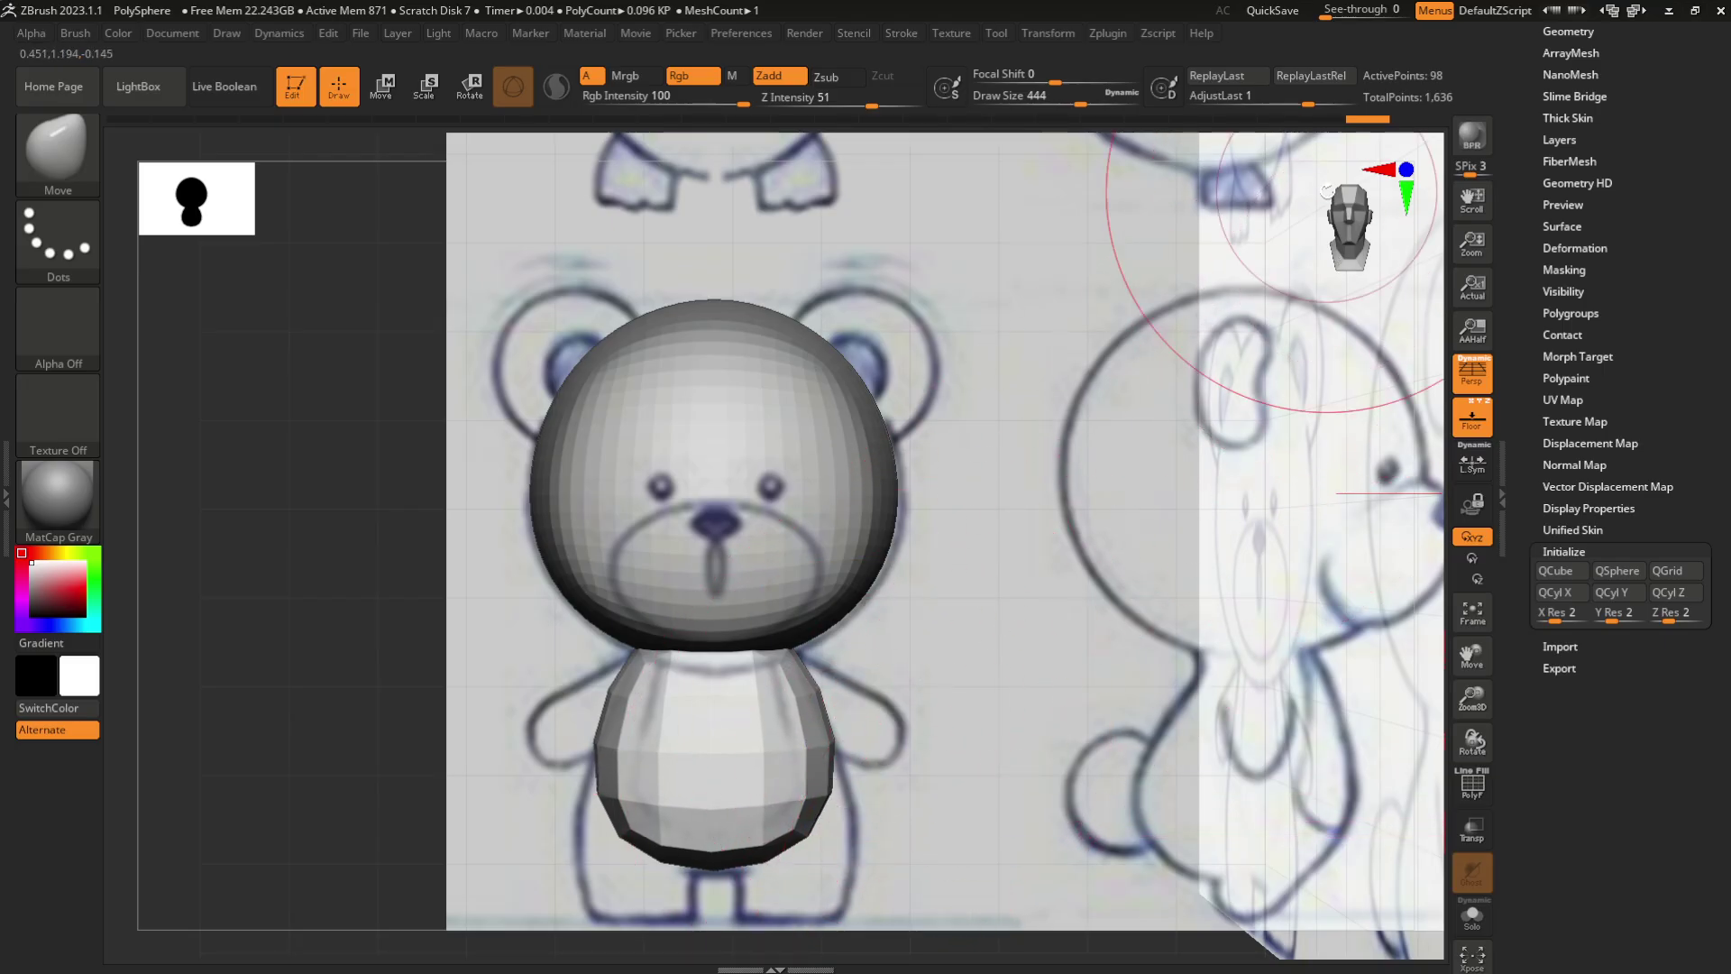
In side view, push the torso's neck, back, belly and underside toward the side reference outline with the Move brush
drag(1368, 219, 1393, 224)
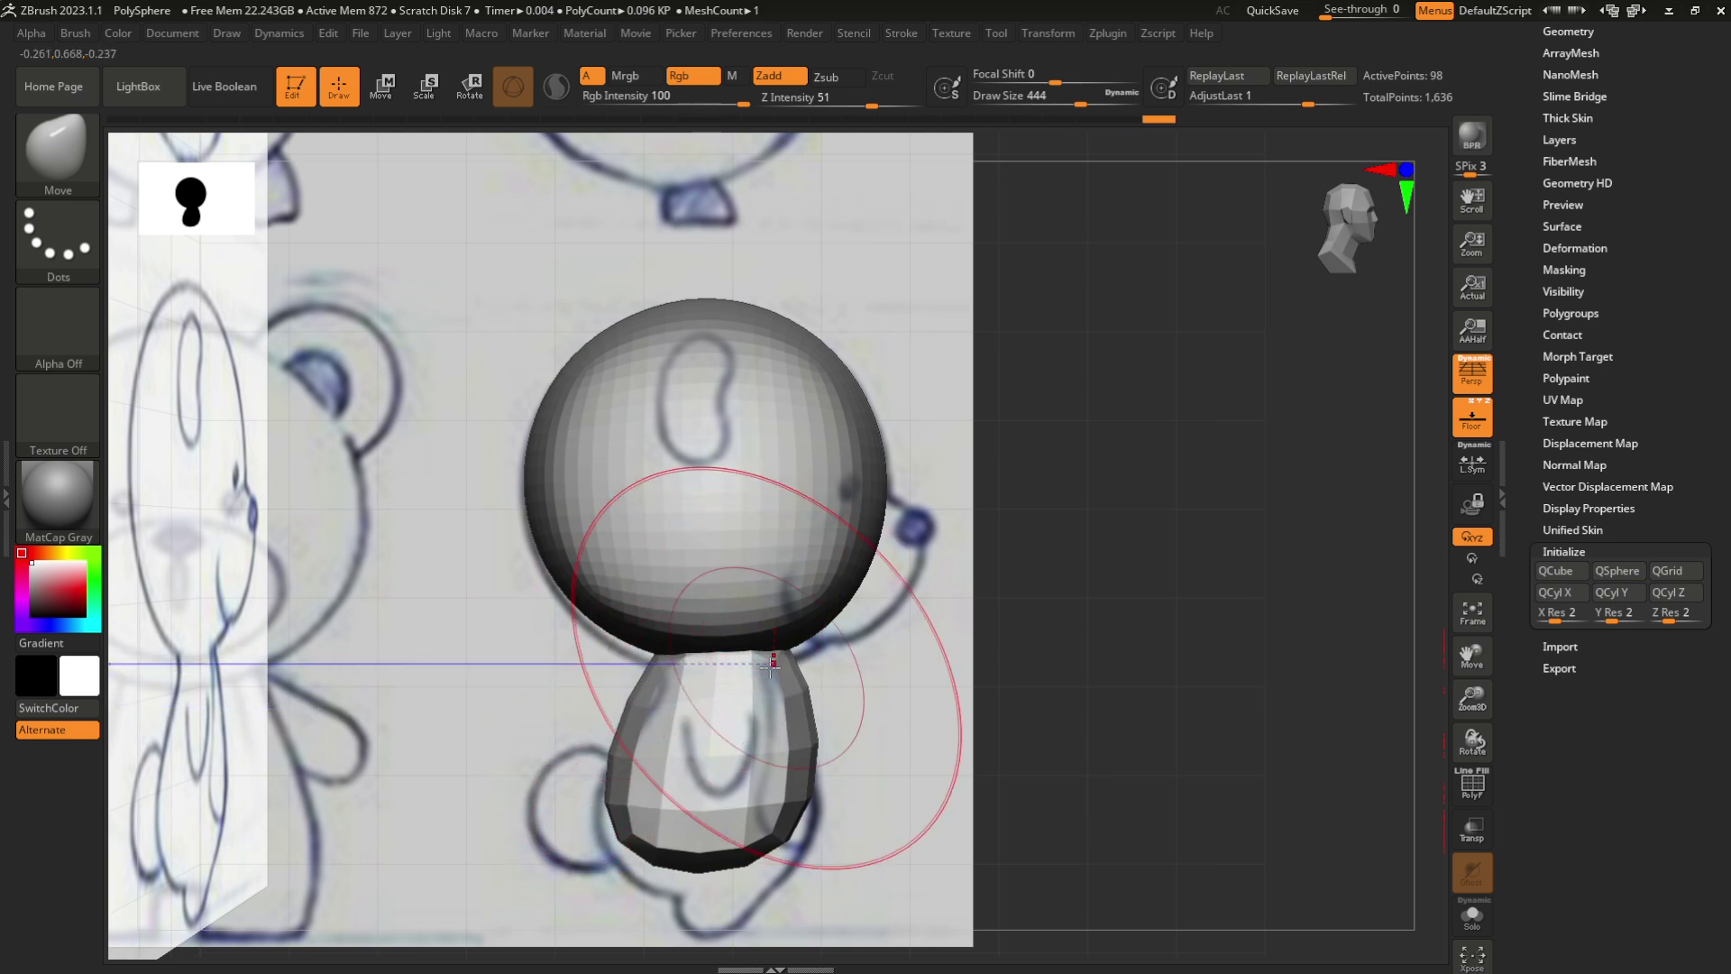
mouse_move(629, 806)
mouse_down()
mouse_move(608, 828)
mouse_move(766, 816)
mouse_move(773, 853)
mouse_up()
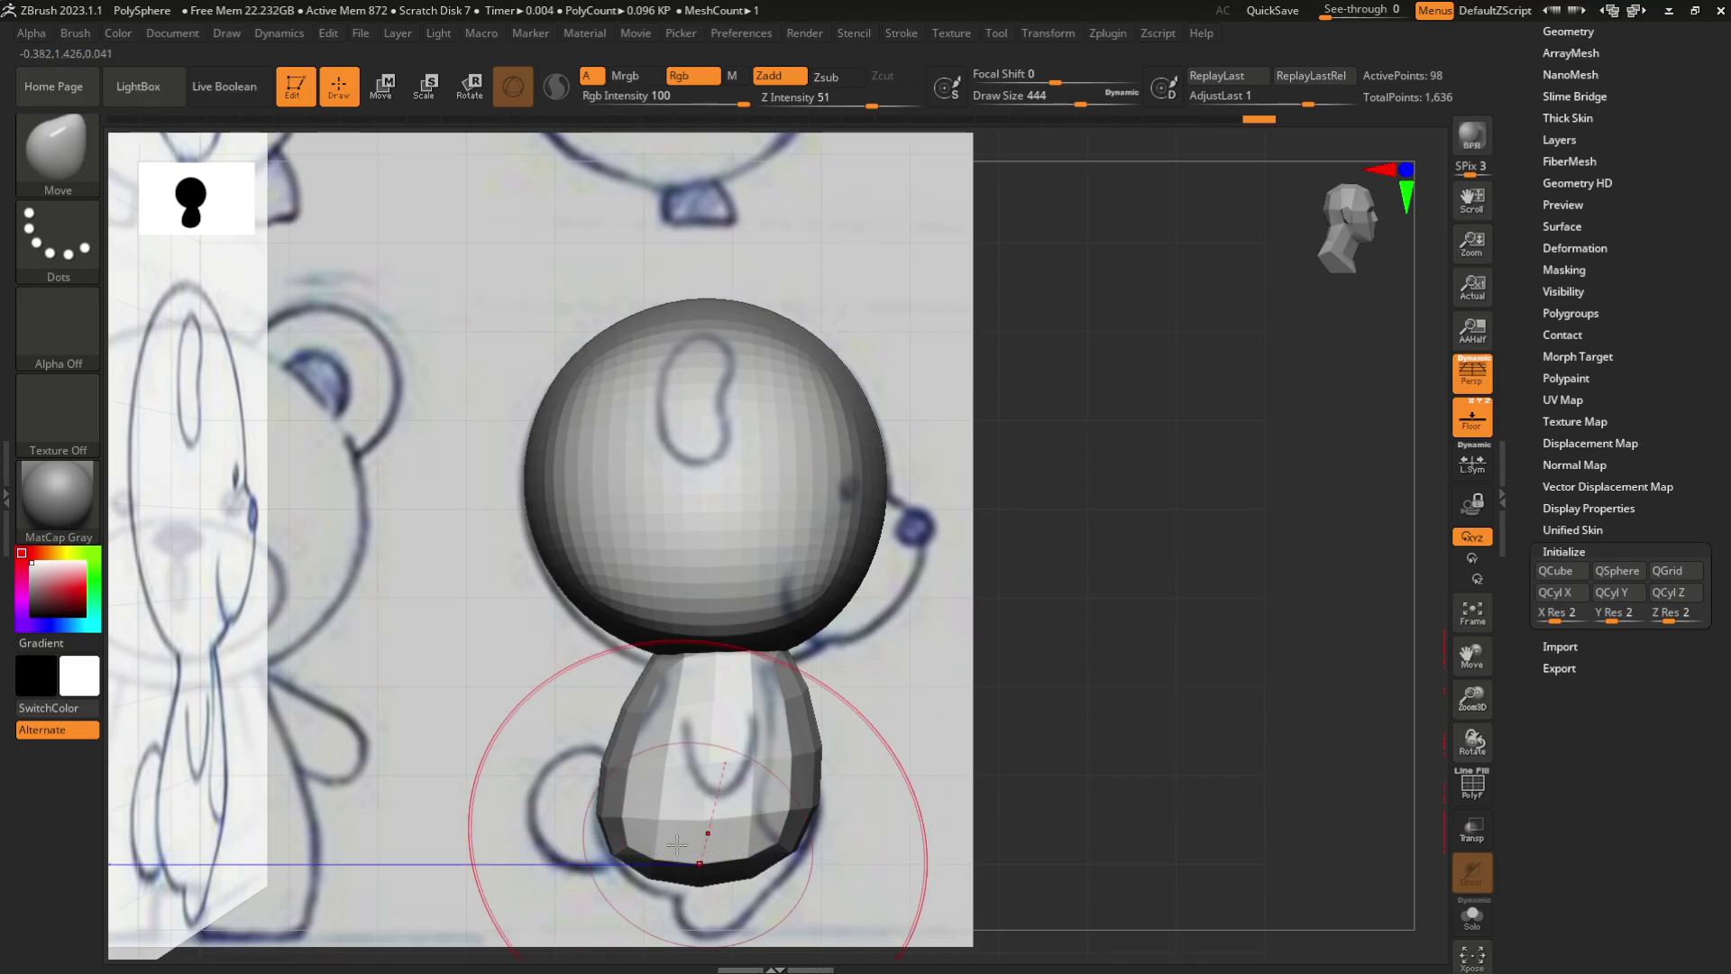
drag(663, 737, 609, 822)
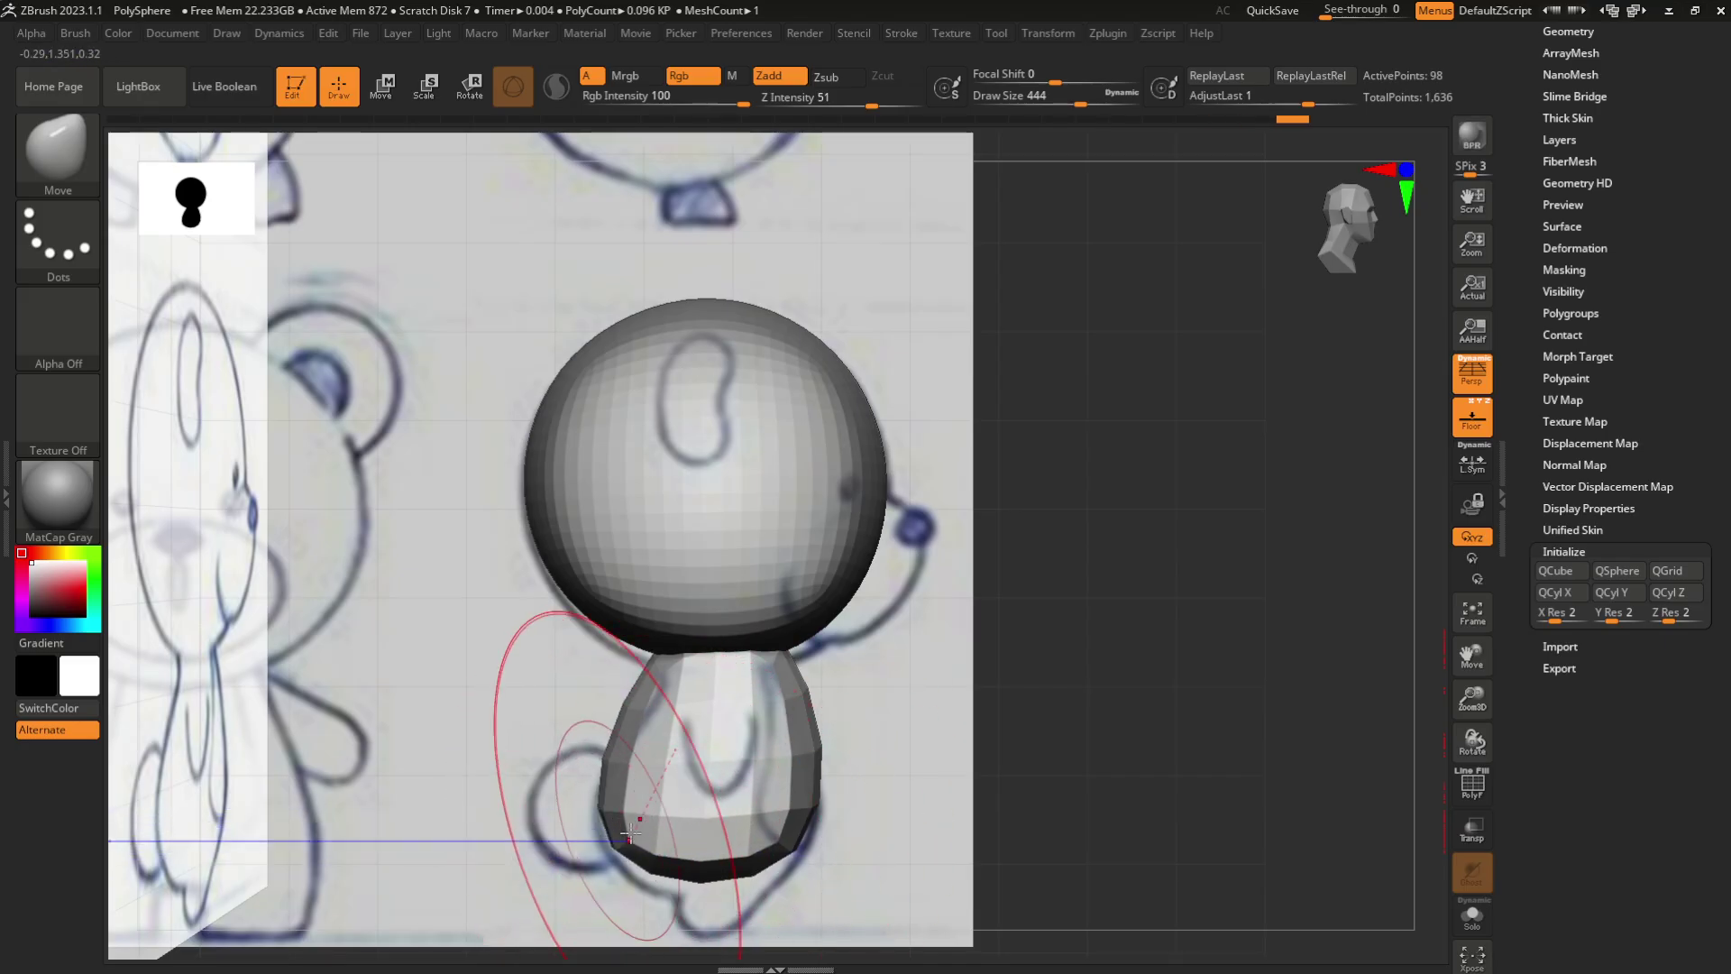
drag(768, 776, 766, 875)
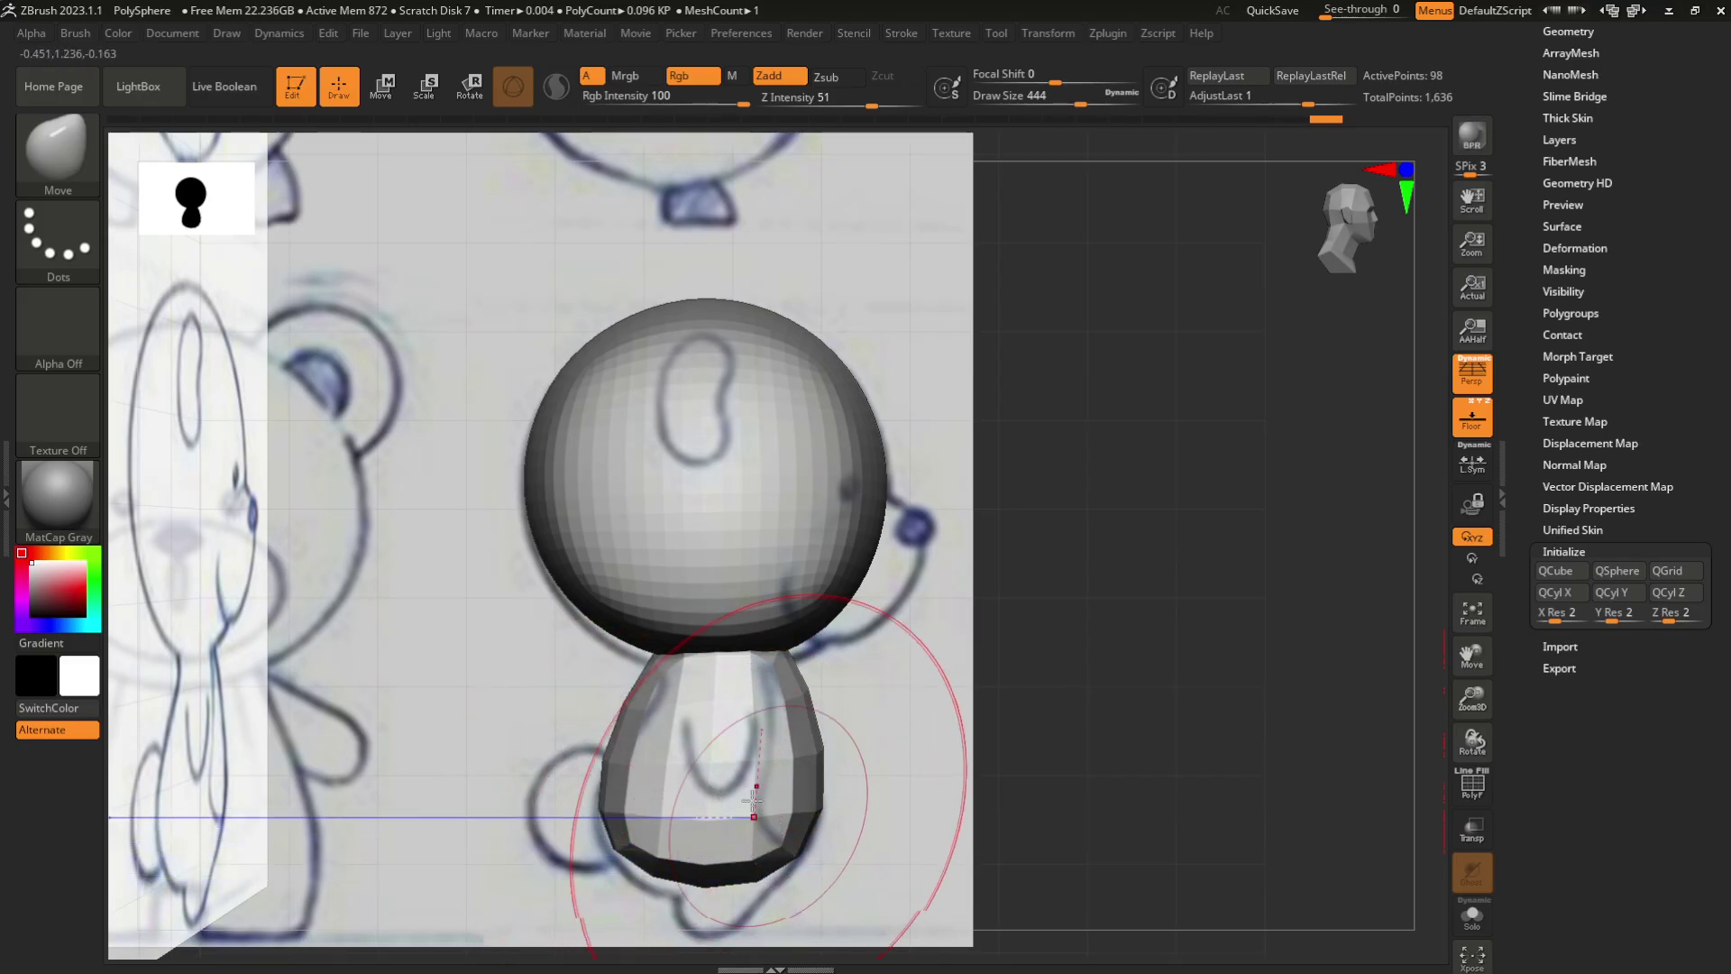
mouse_move(676, 695)
mouse_down()
mouse_move(641, 741)
mouse_move(631, 730)
mouse_move(613, 816)
mouse_move(662, 883)
mouse_up()
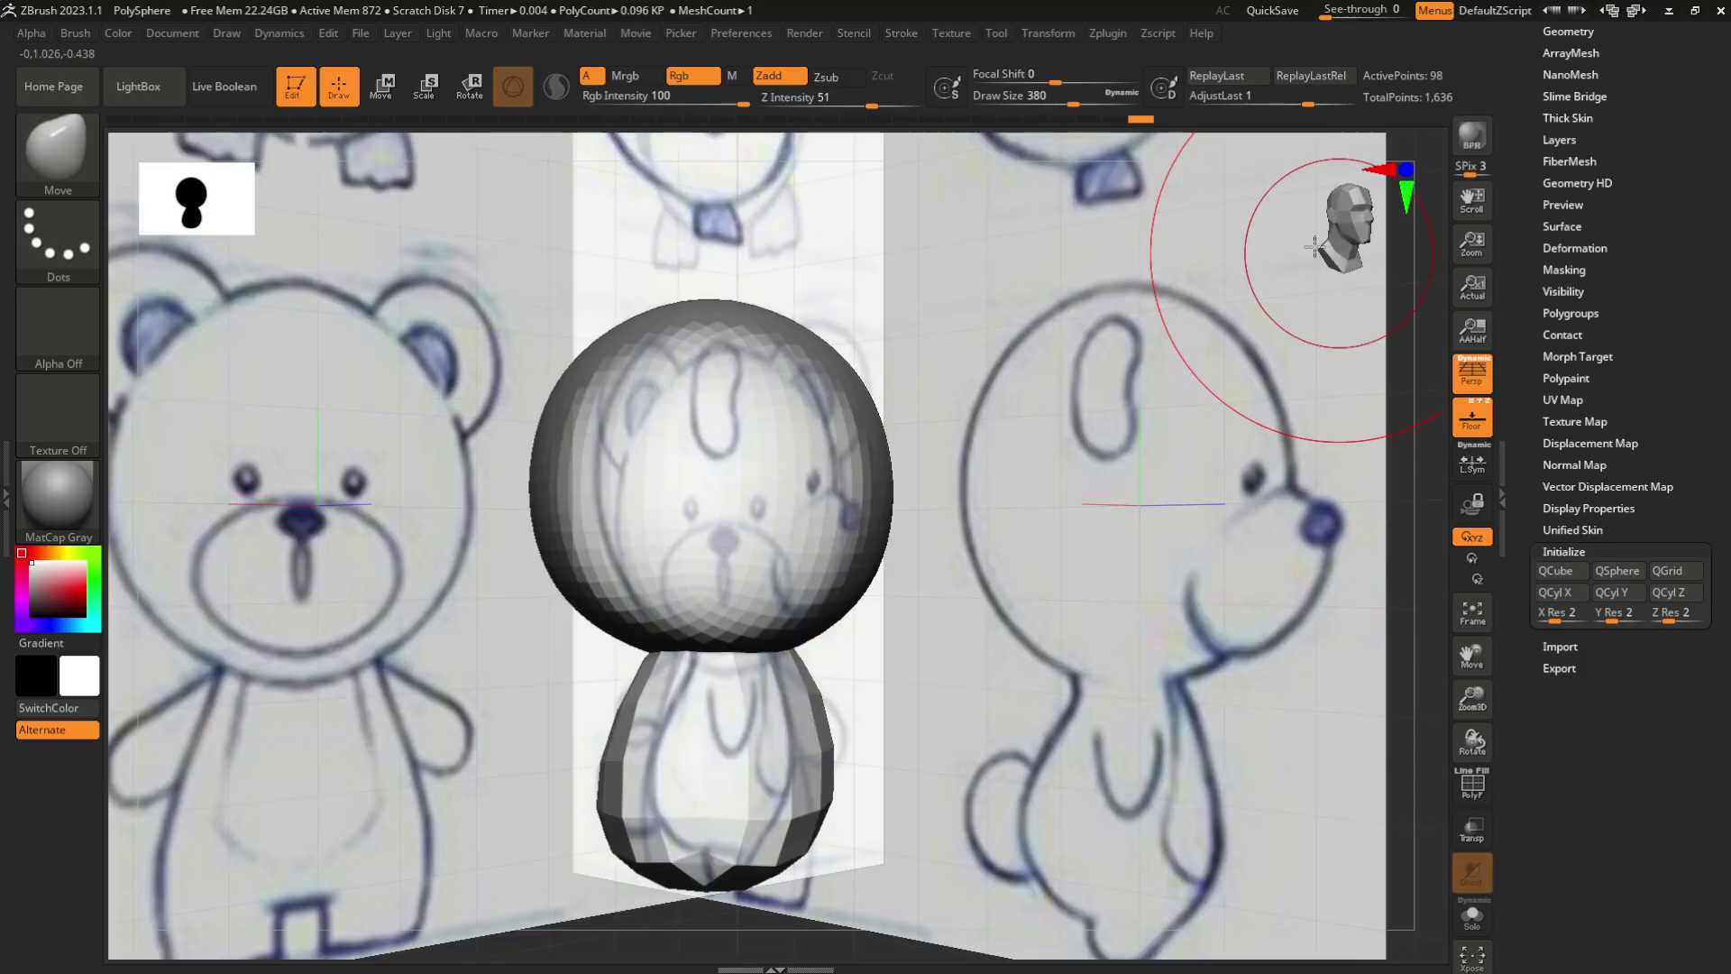
Subdivide the torso again and refine its side contour in front view with the Move brush
key(ctrl+d)
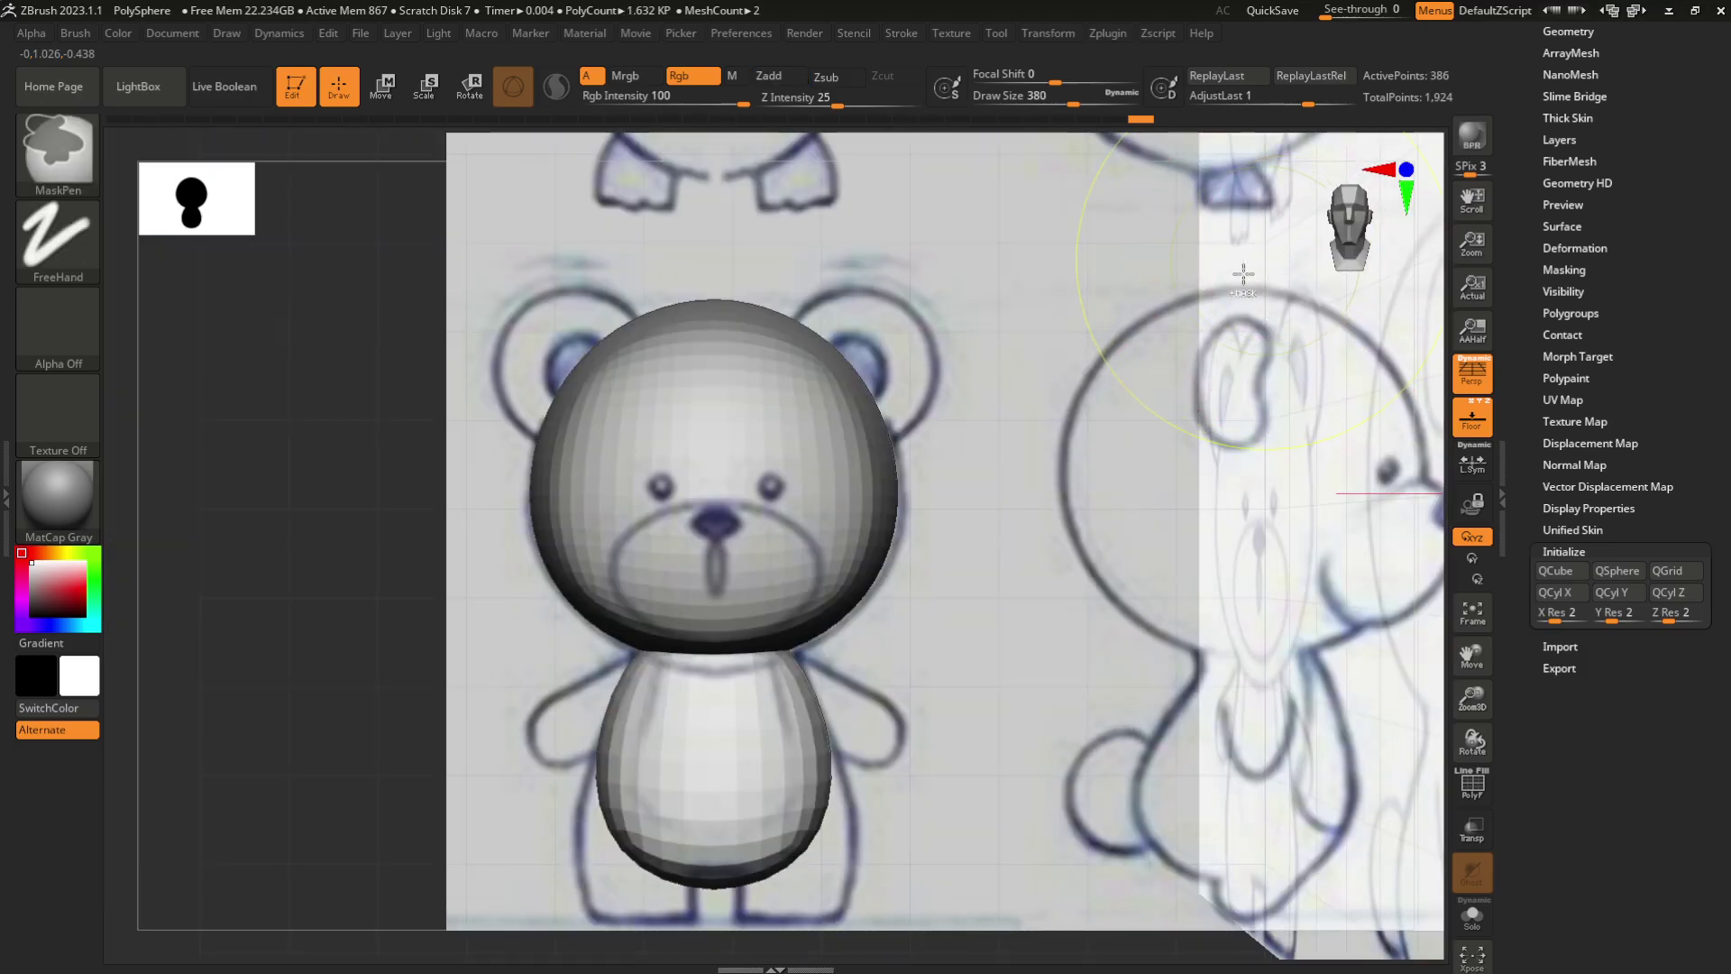
key(b)
key(m)
key(v)
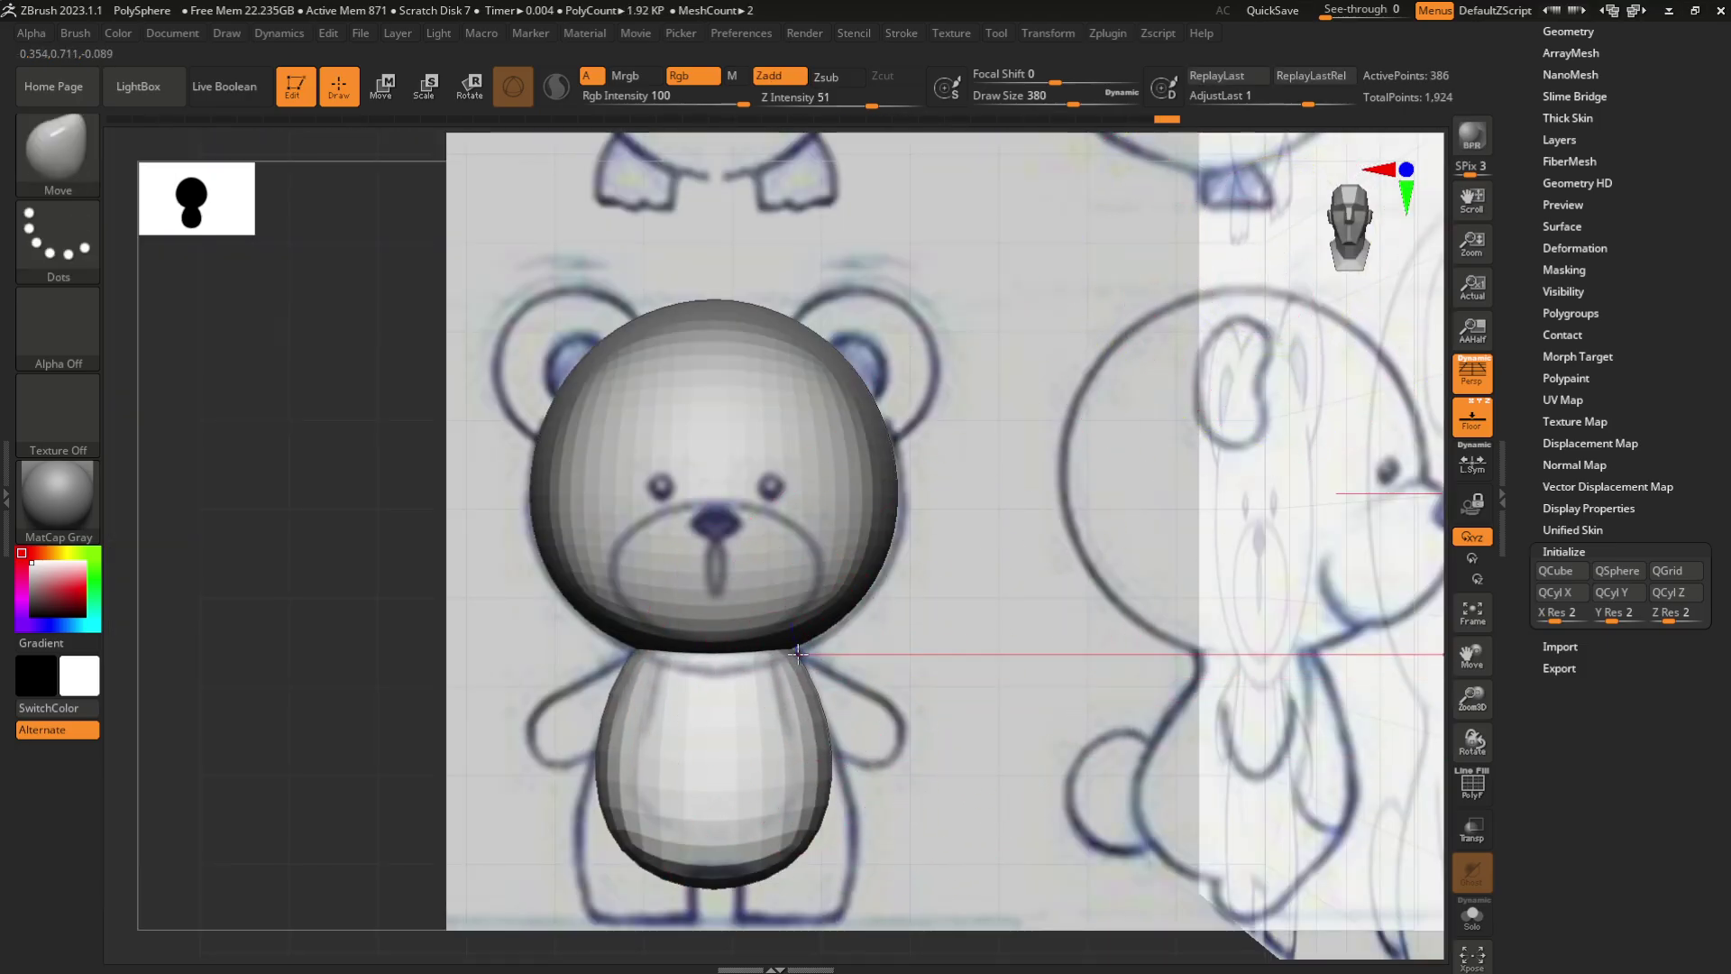
drag(810, 696, 823, 762)
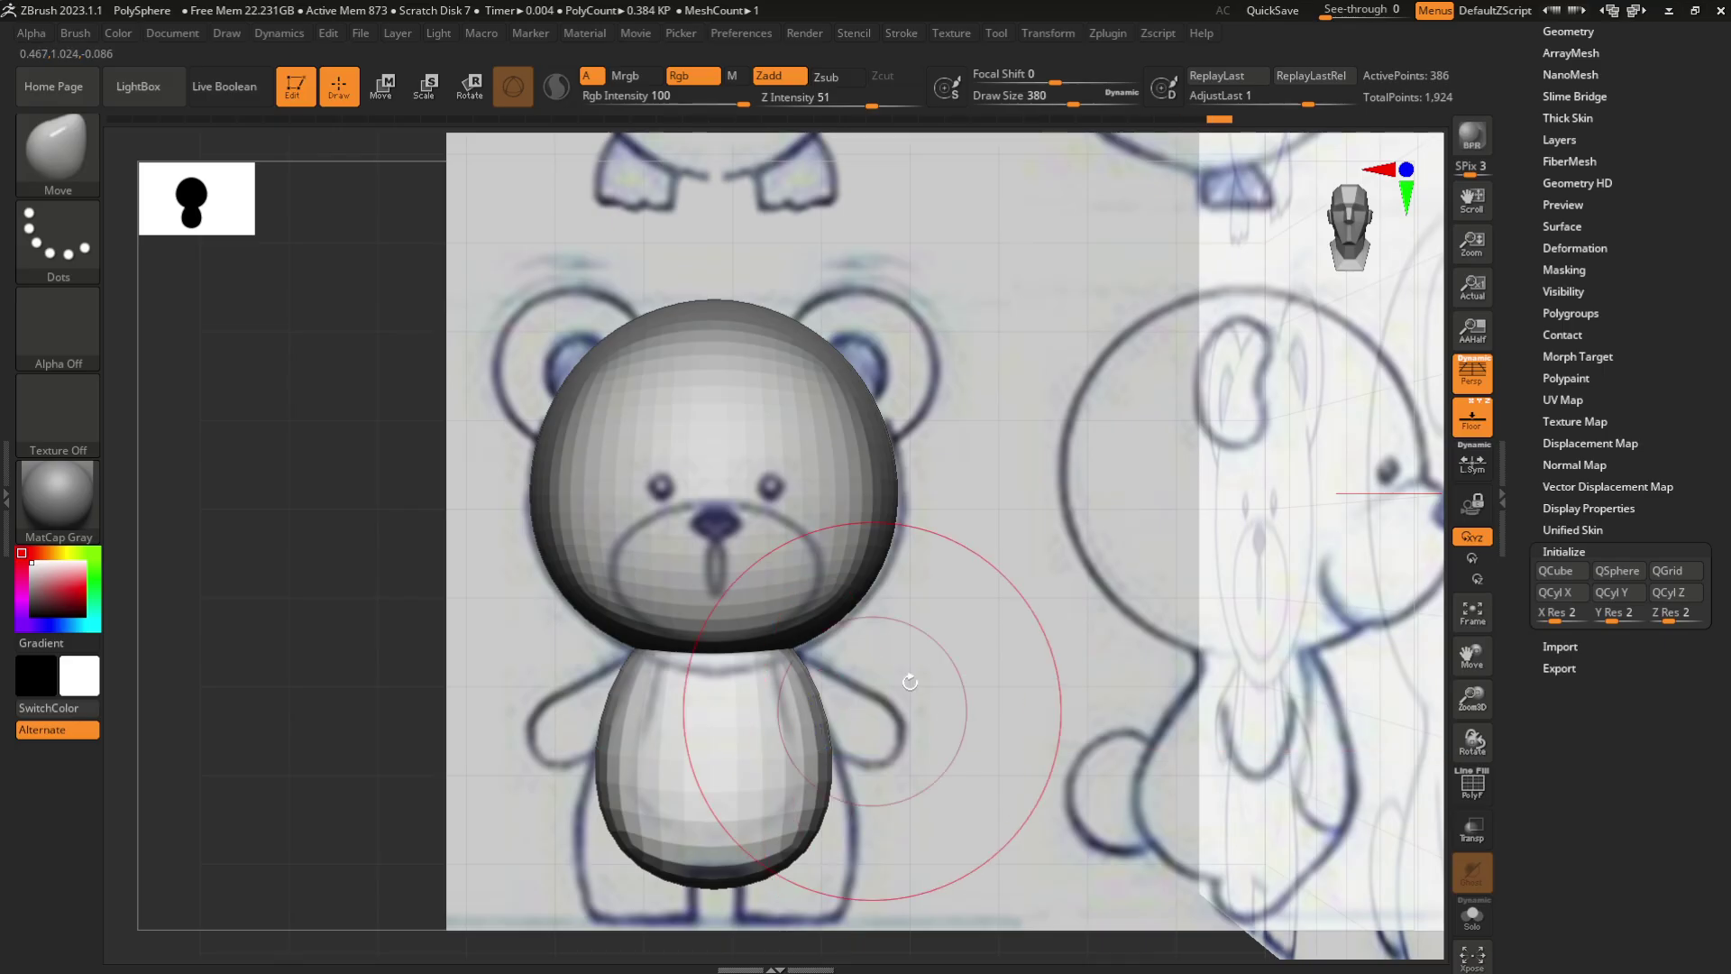
Pull the torso's back slightly outward in side view to follow the sloping back of the reference
click(1377, 241)
click(1376, 241)
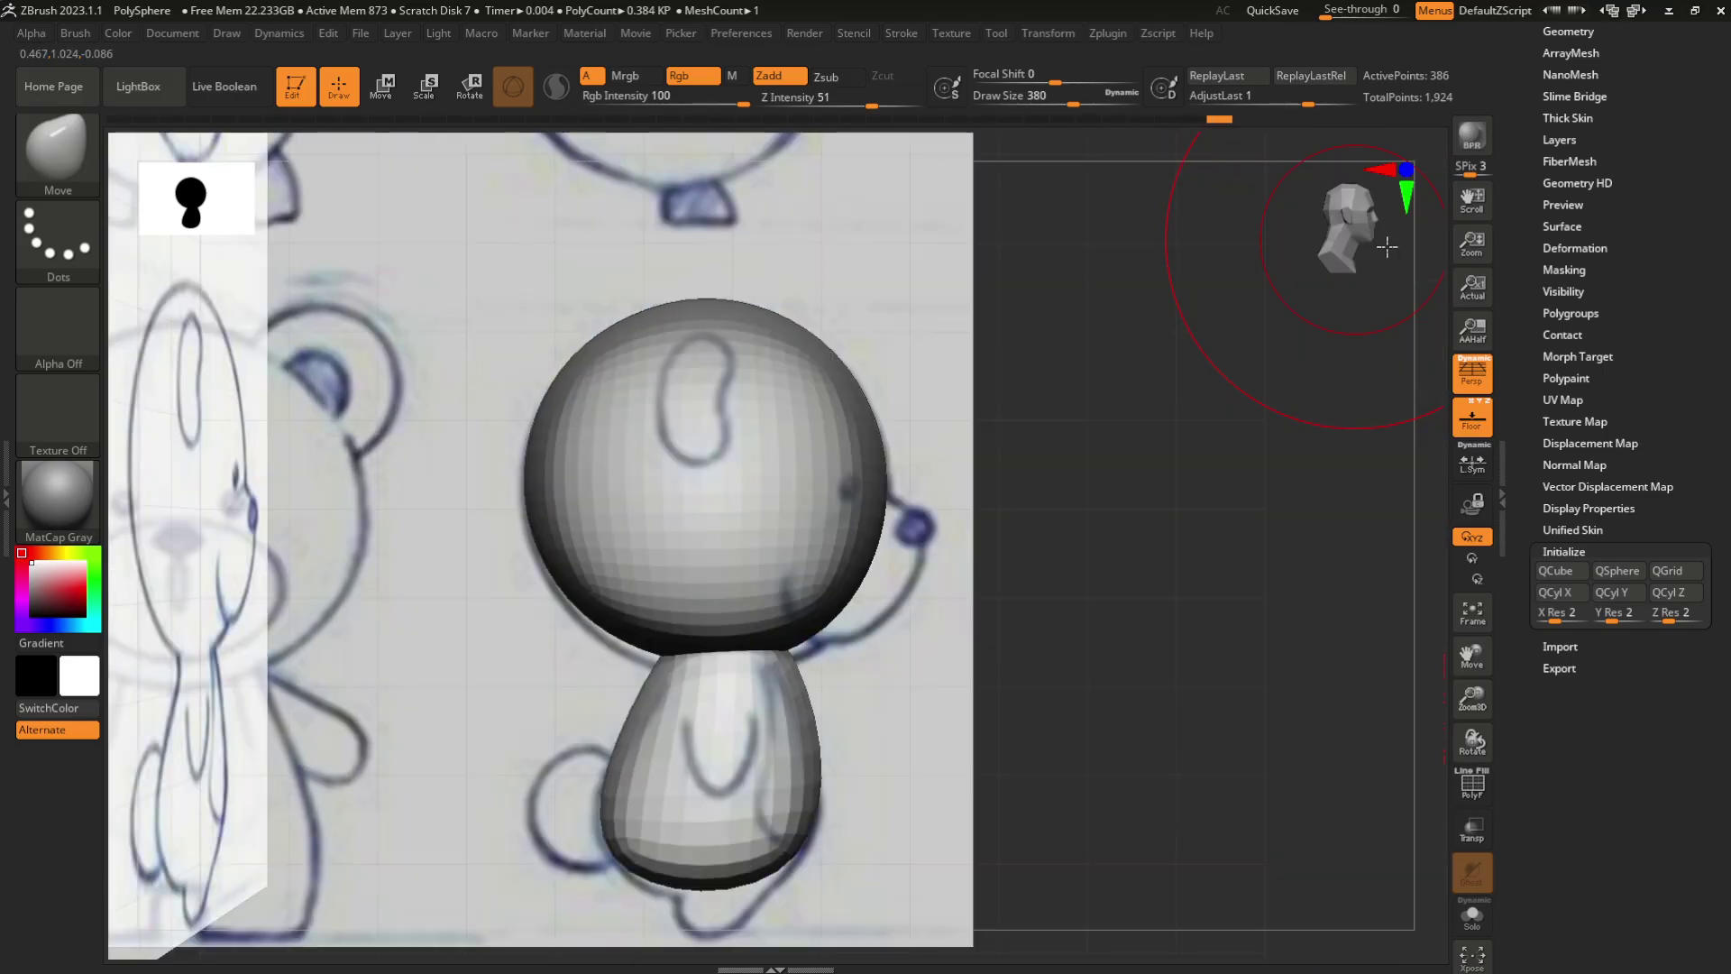
mouse_move(685, 663)
mouse_down()
mouse_move(602, 766)
mouse_move(596, 817)
mouse_move(664, 663)
mouse_move(636, 644)
mouse_up()
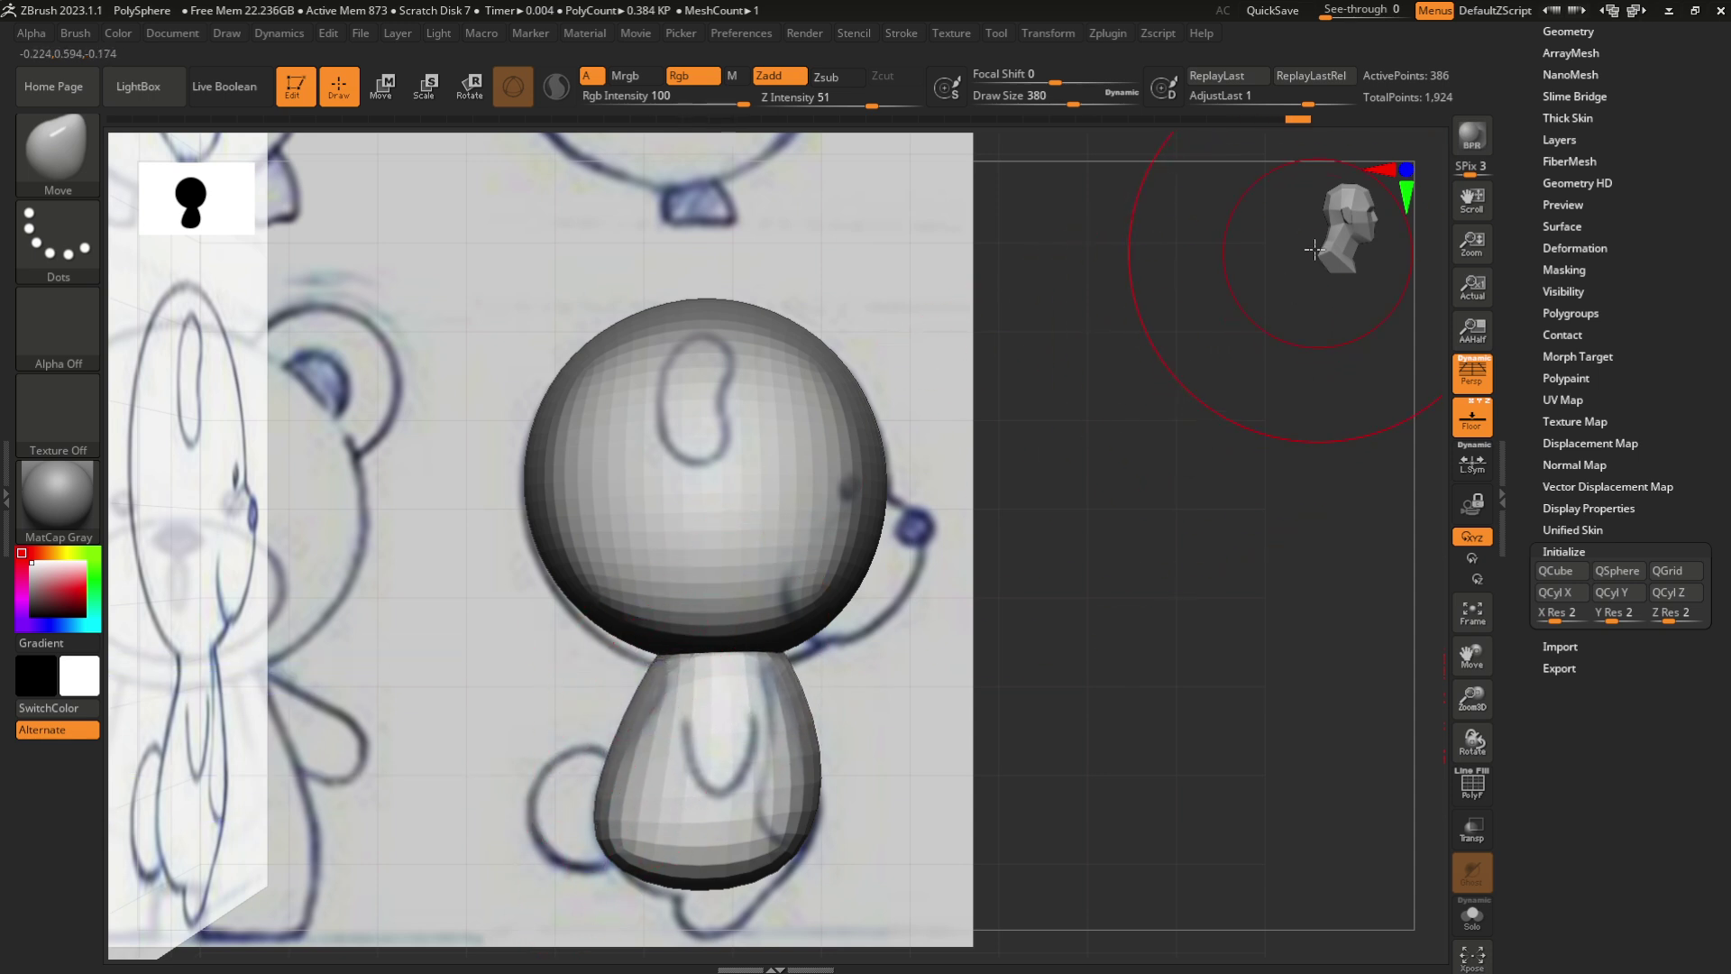
Duplicate the torso as a separate subtool and move the copy straight down over the bear's legs
shift+drag(1315, 250, 1277, 244)
mouse_move(1182, 378)
alt+mouse_down()
mouse_move(1190, 413)
mouse_move(1182, 357)
mouse_move(1182, 378)
mouse_move(1143, 397)
mouse_move(1163, 460)
alt+mouse_up()
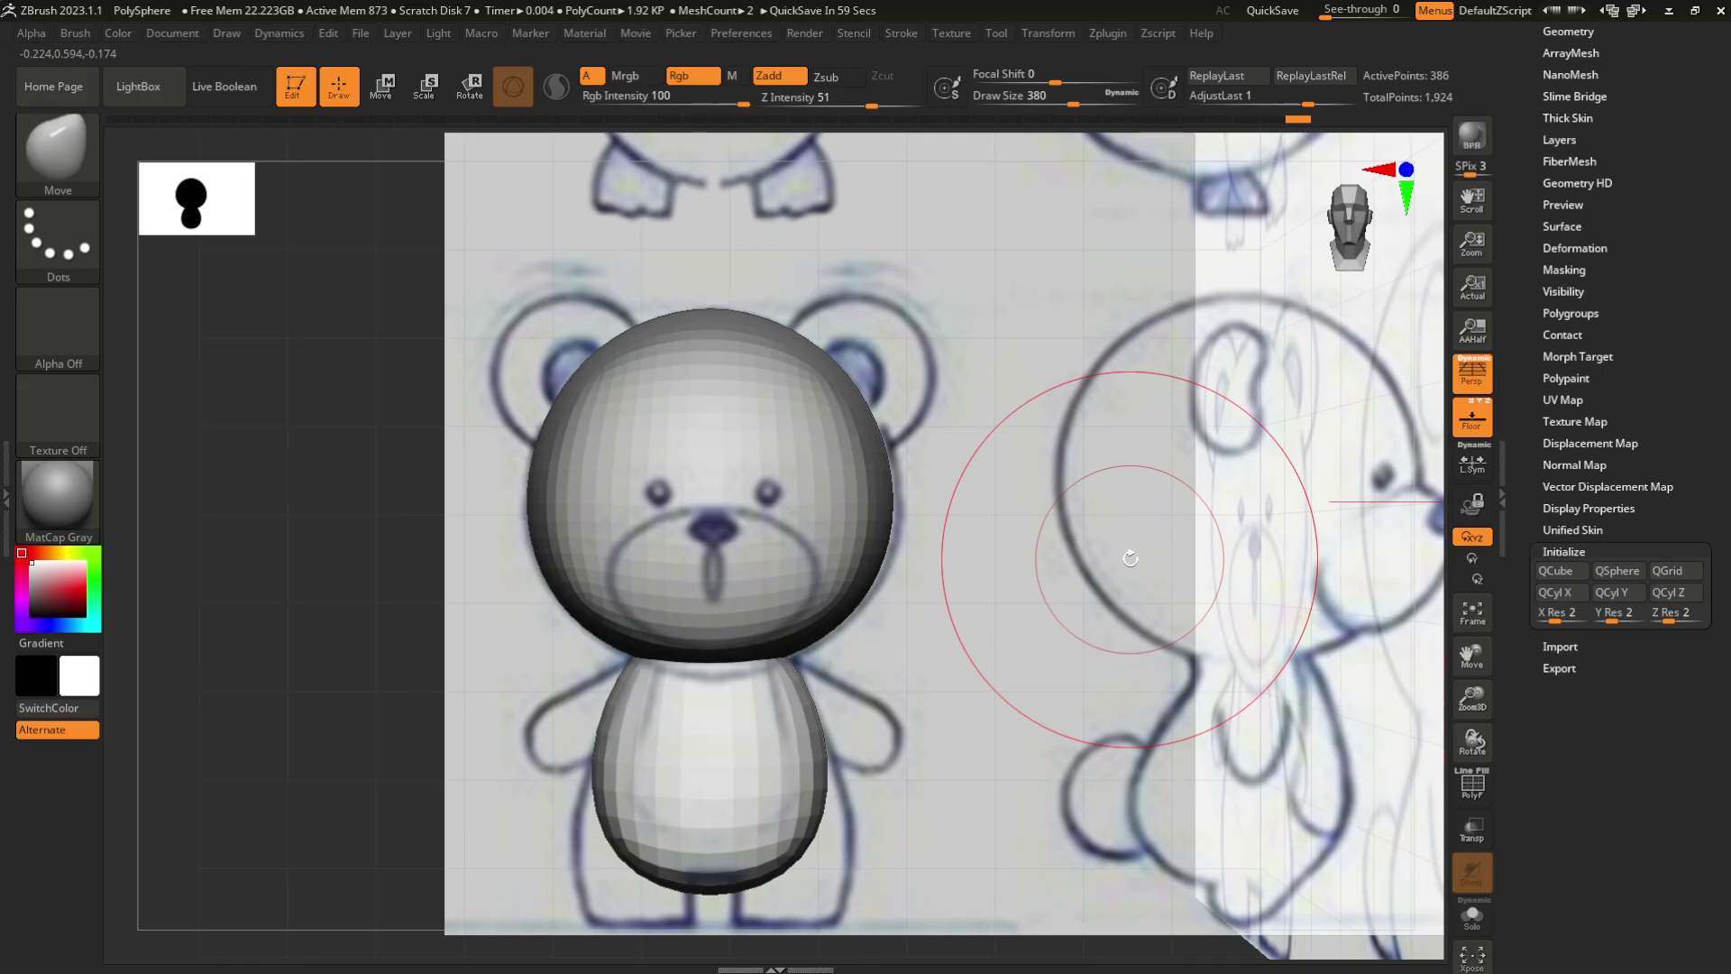
key(w)
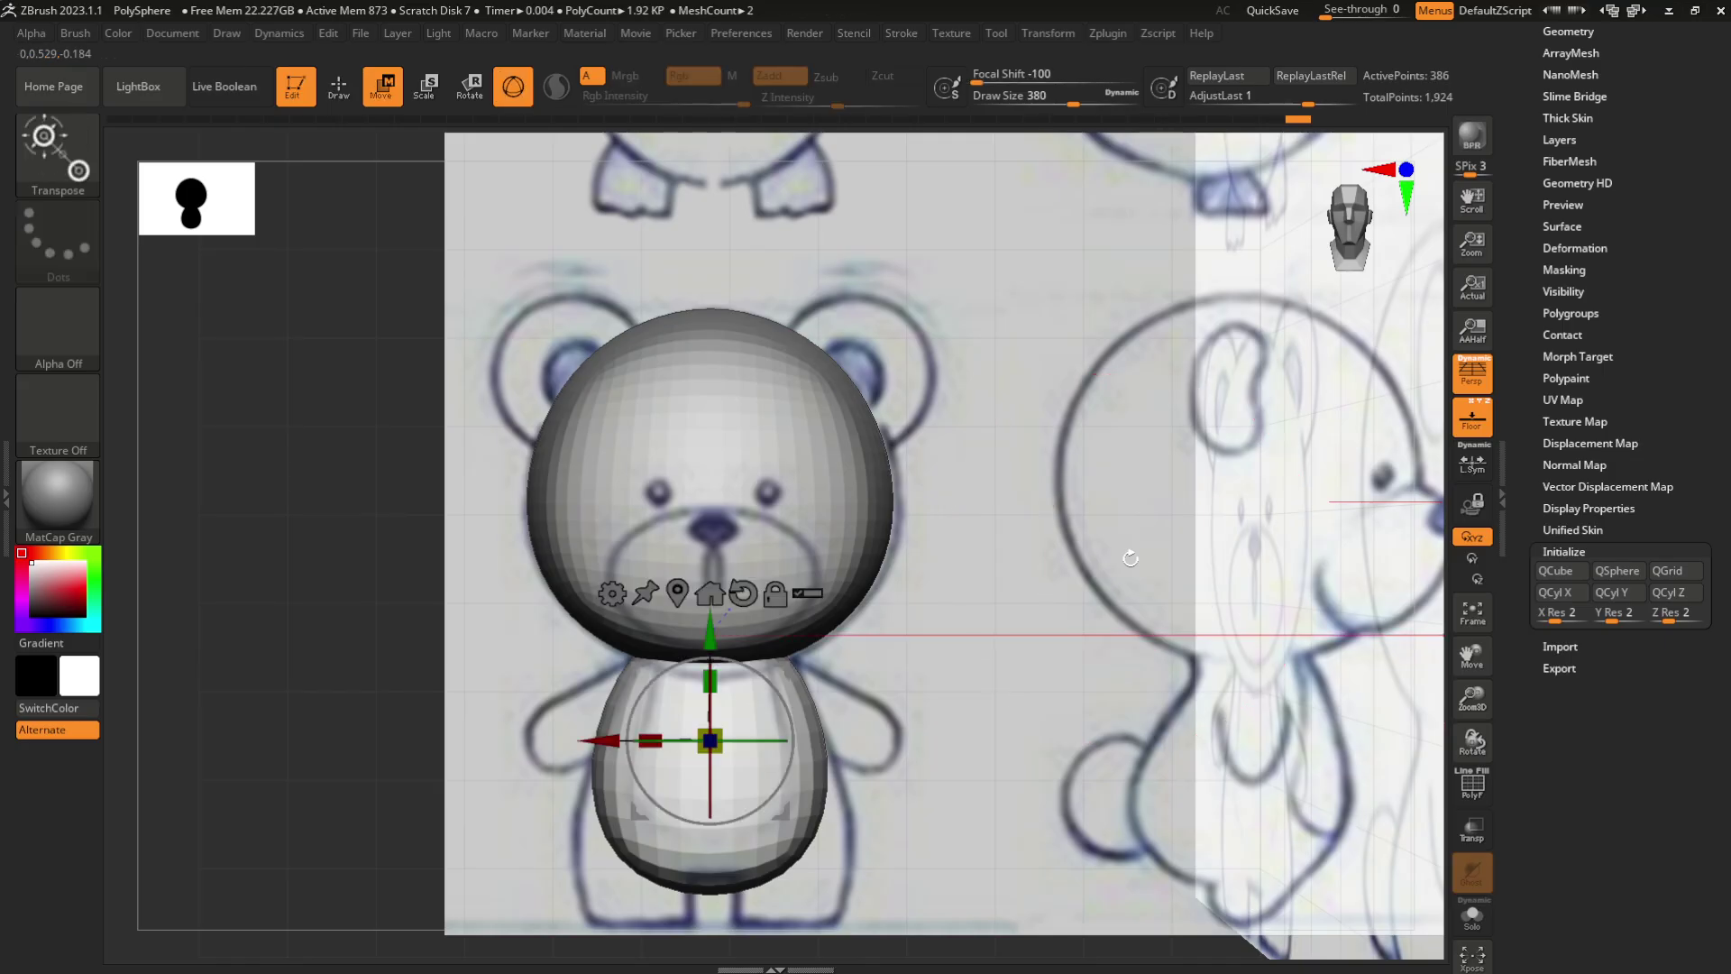
key(ctrl+shift)
click(724, 634)
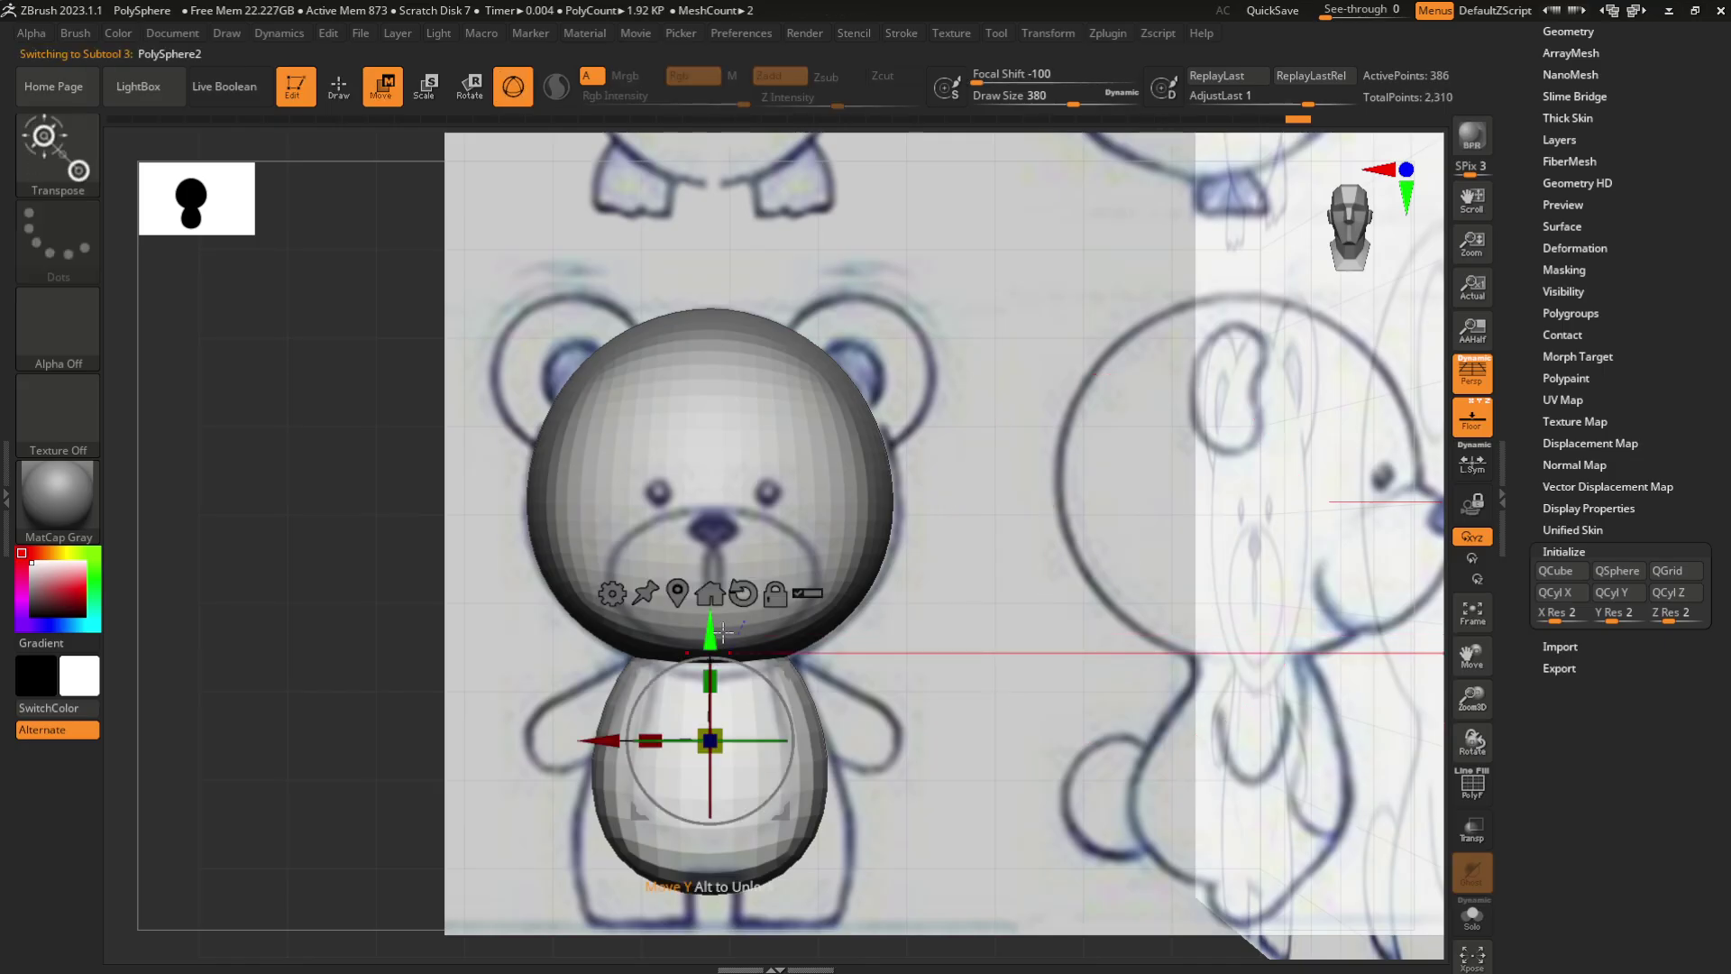
drag(719, 629, 719, 745)
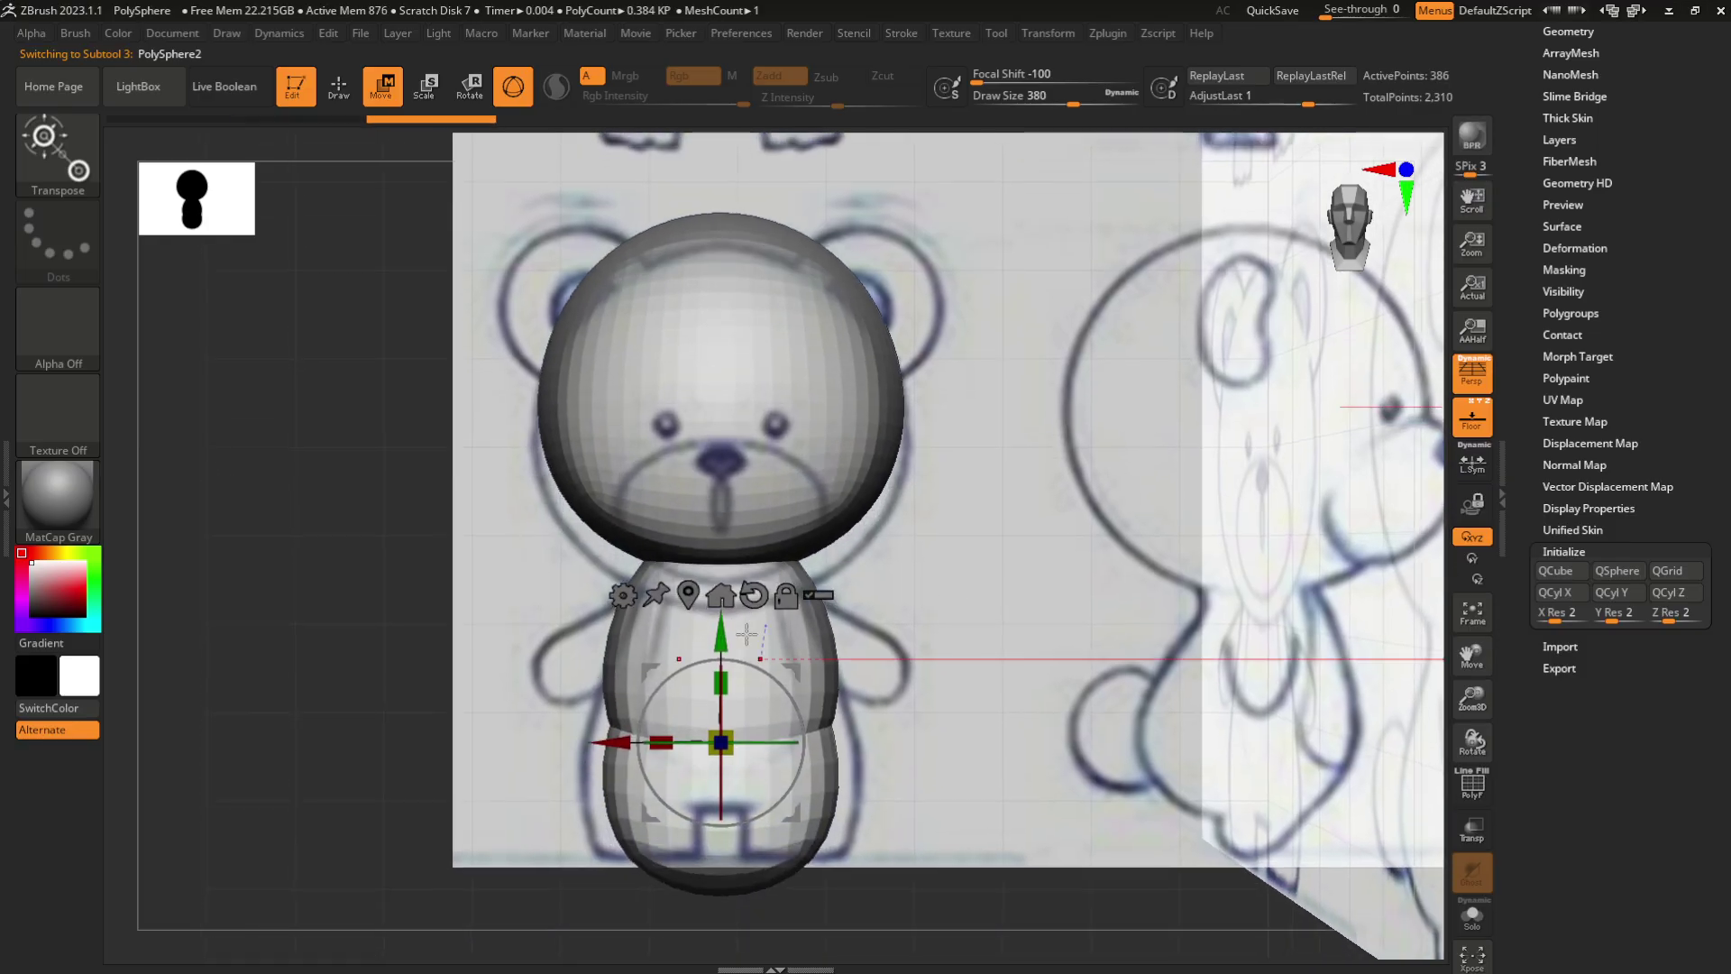
drag(747, 633, 747, 637)
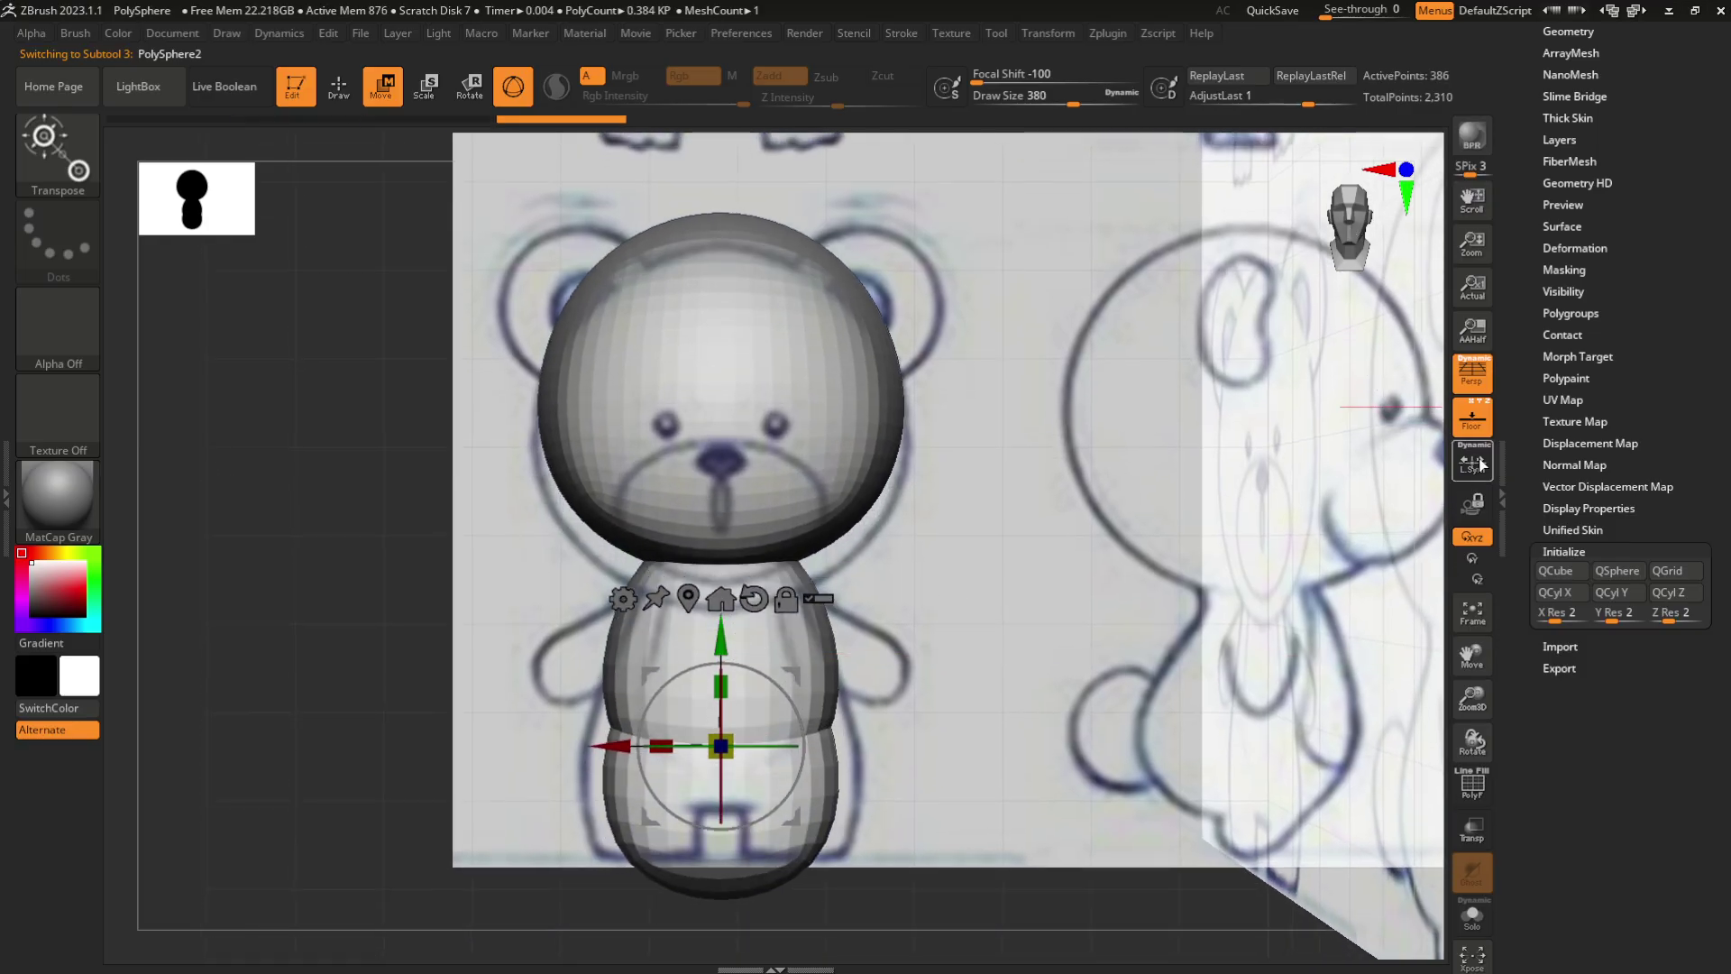
Delete the torso copy's lower subdivision levels and reinitialize it as a QSphere with X, Y and Z resolution 2
drag(1524, 322, 1547, 410)
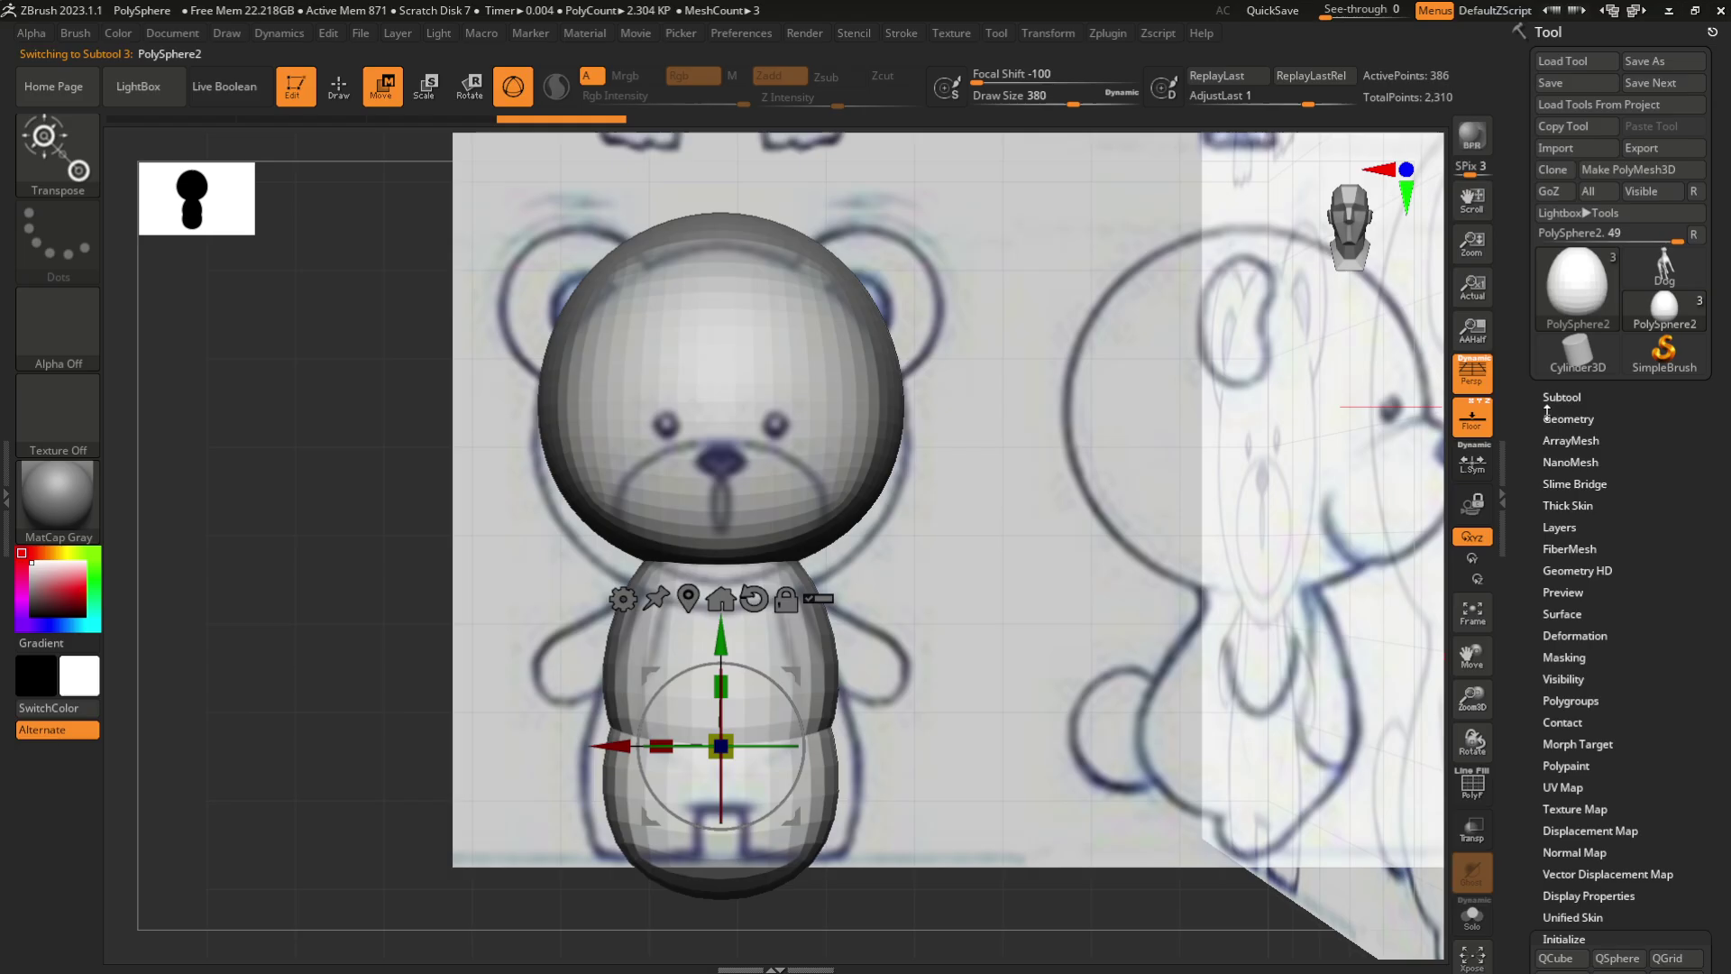
click(1601, 416)
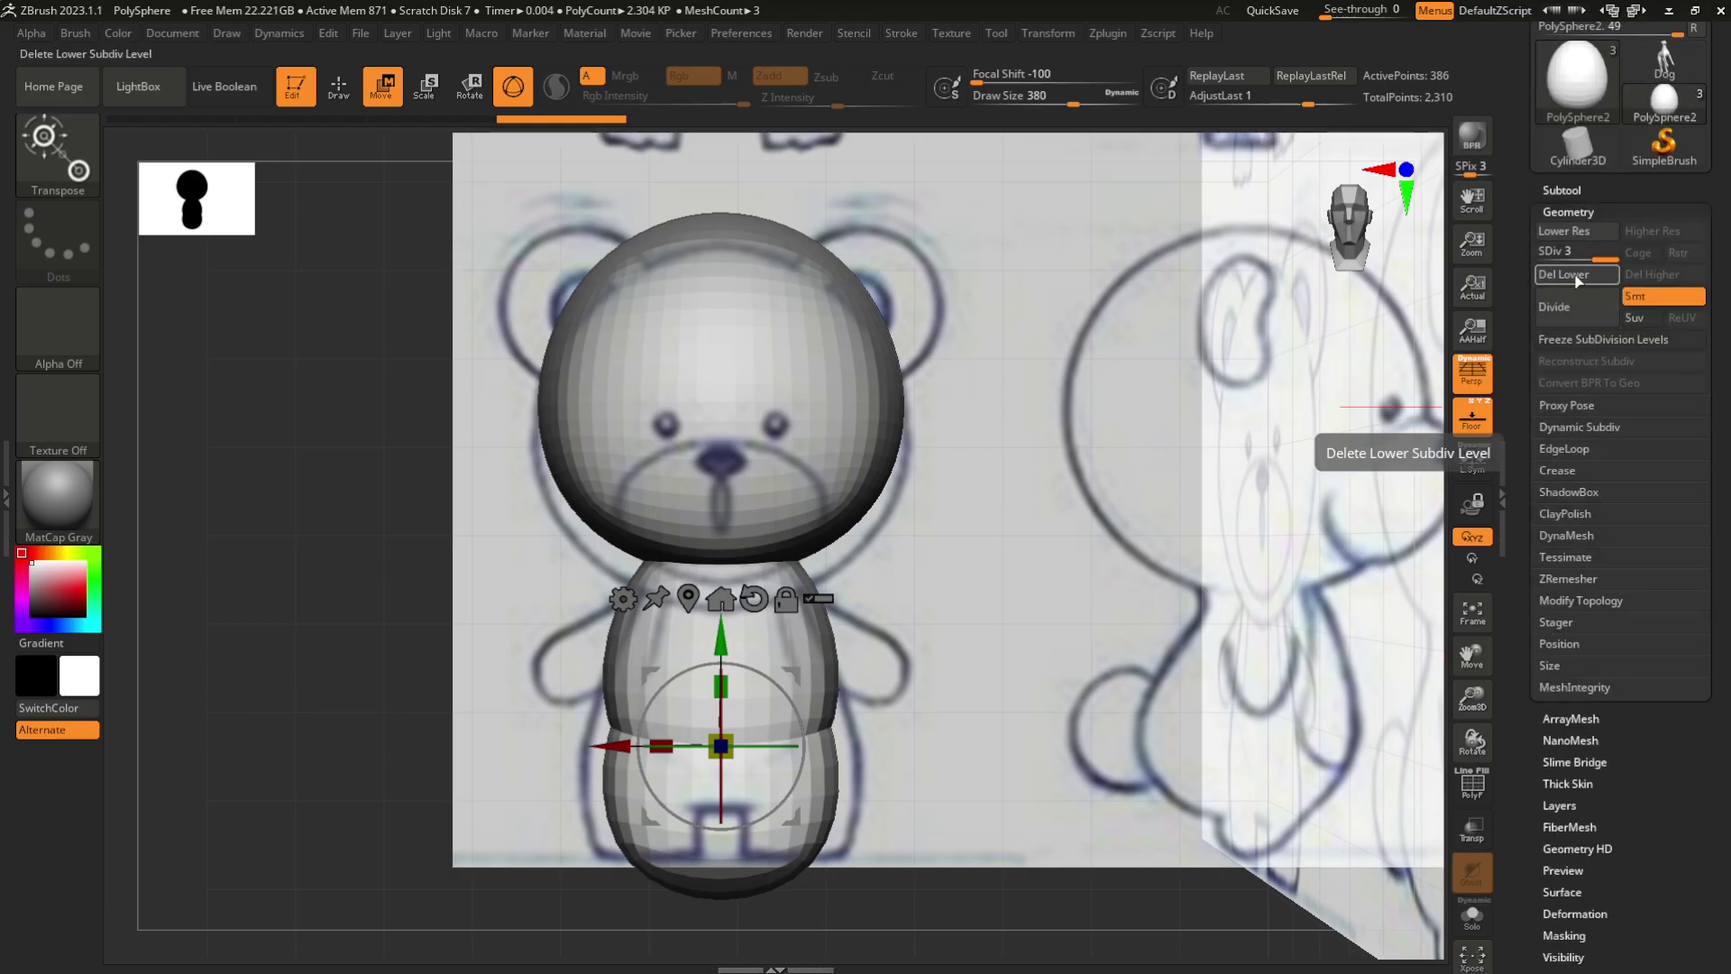
click(1565, 279)
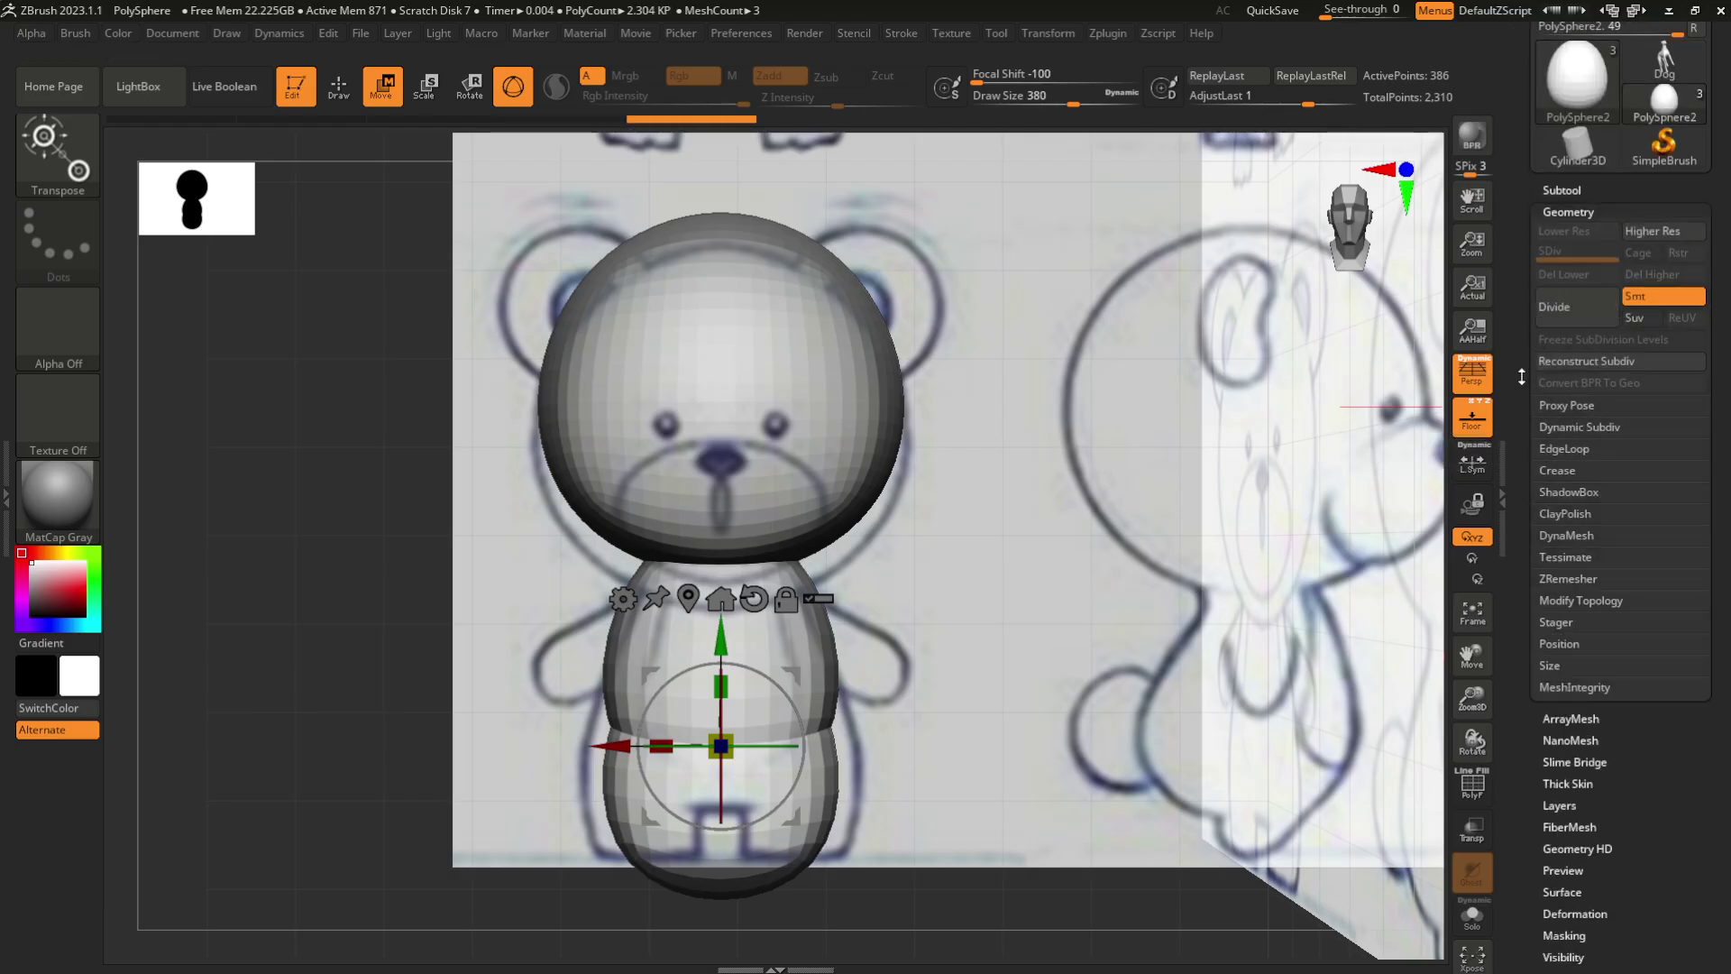
scroll(1591, 480, down, 10)
click(1583, 519)
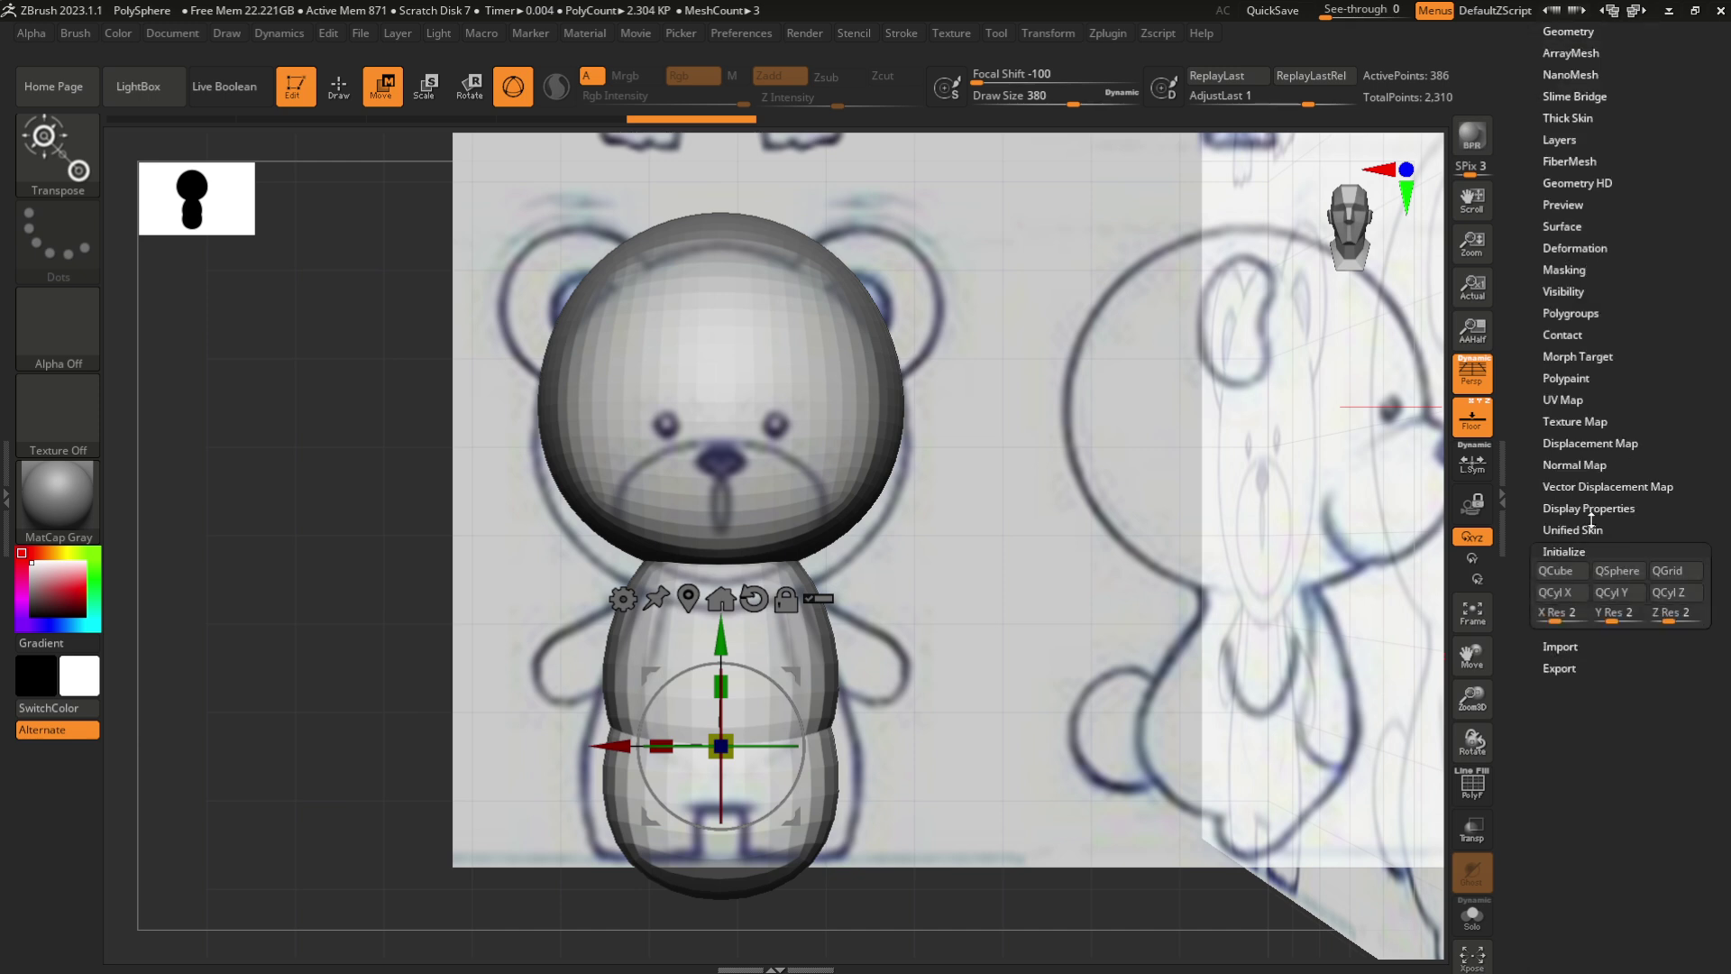
click(1618, 571)
Center the gizmo on the new QSphere, move it below the torso and shift it sideways onto the bear's left leg
click(689, 598)
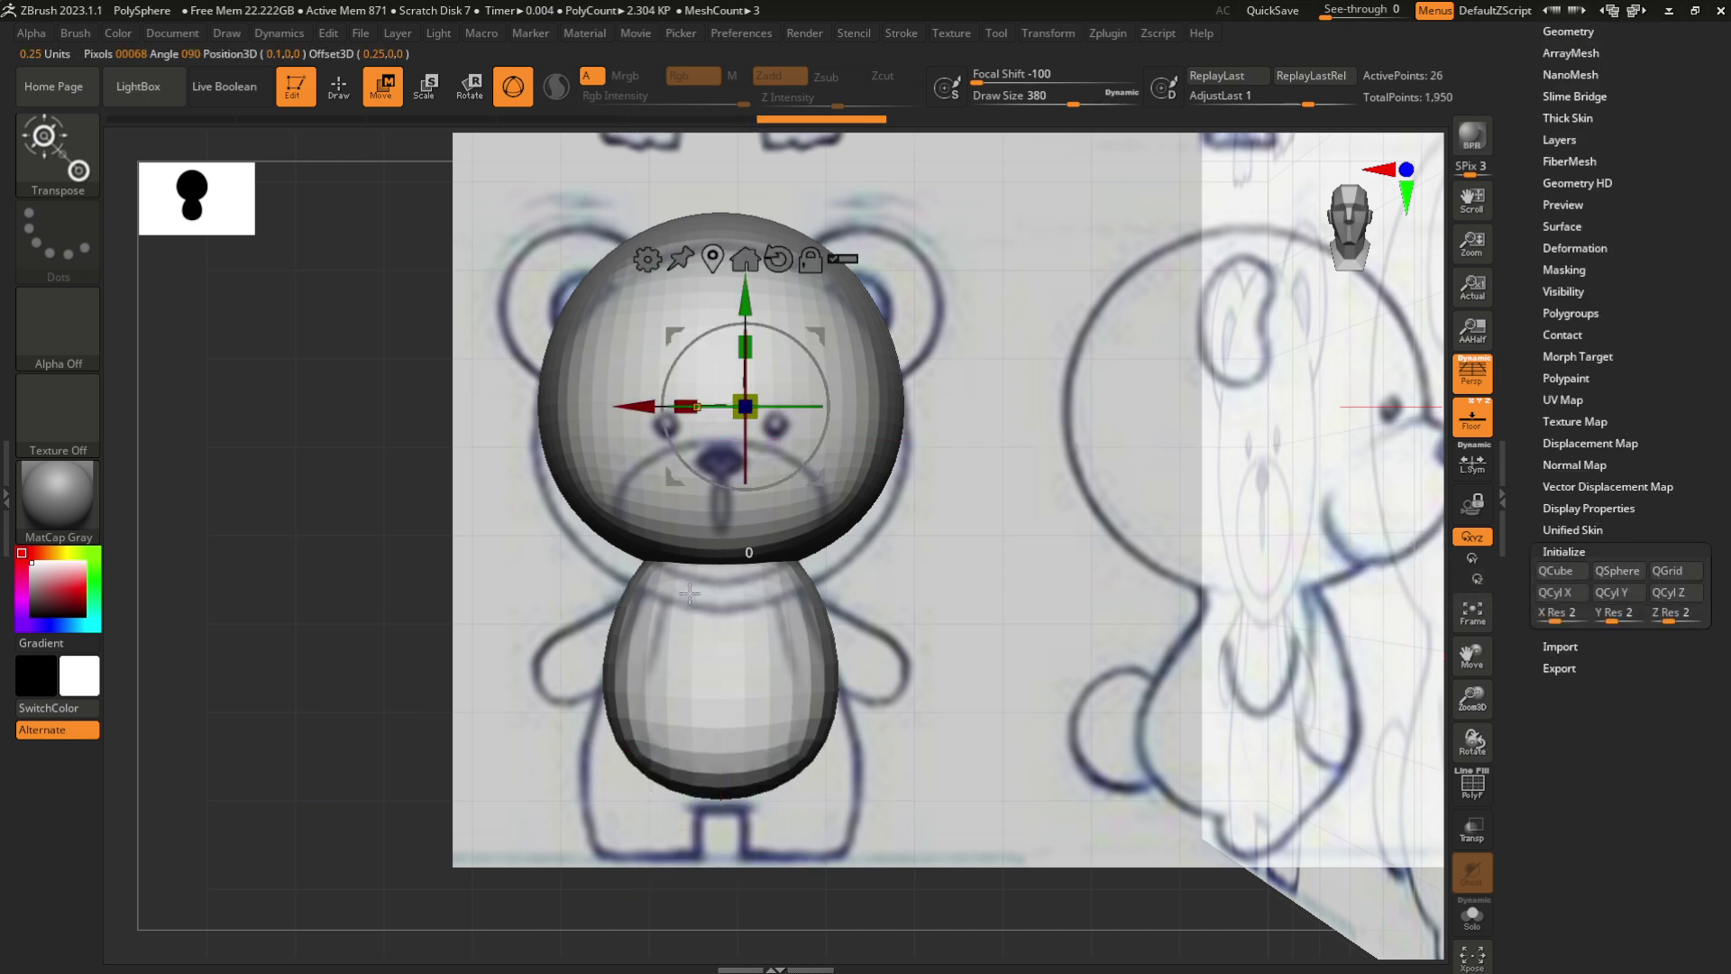
click(778, 256)
drag(747, 313, 768, 717)
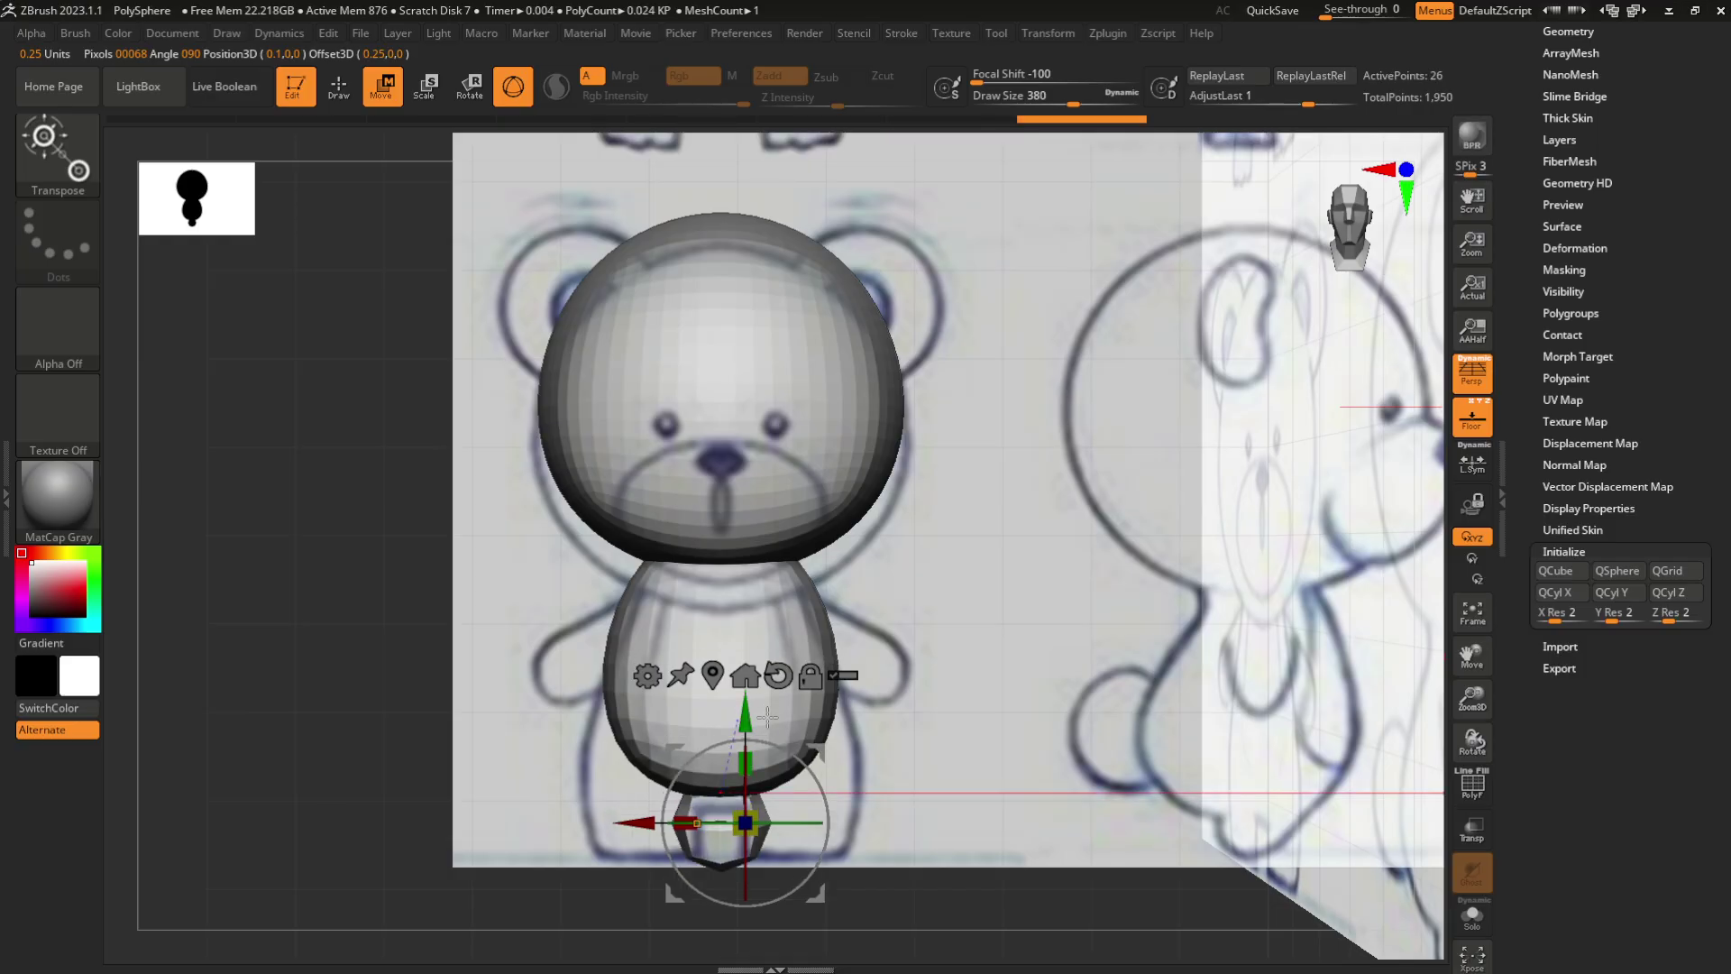
click(745, 674)
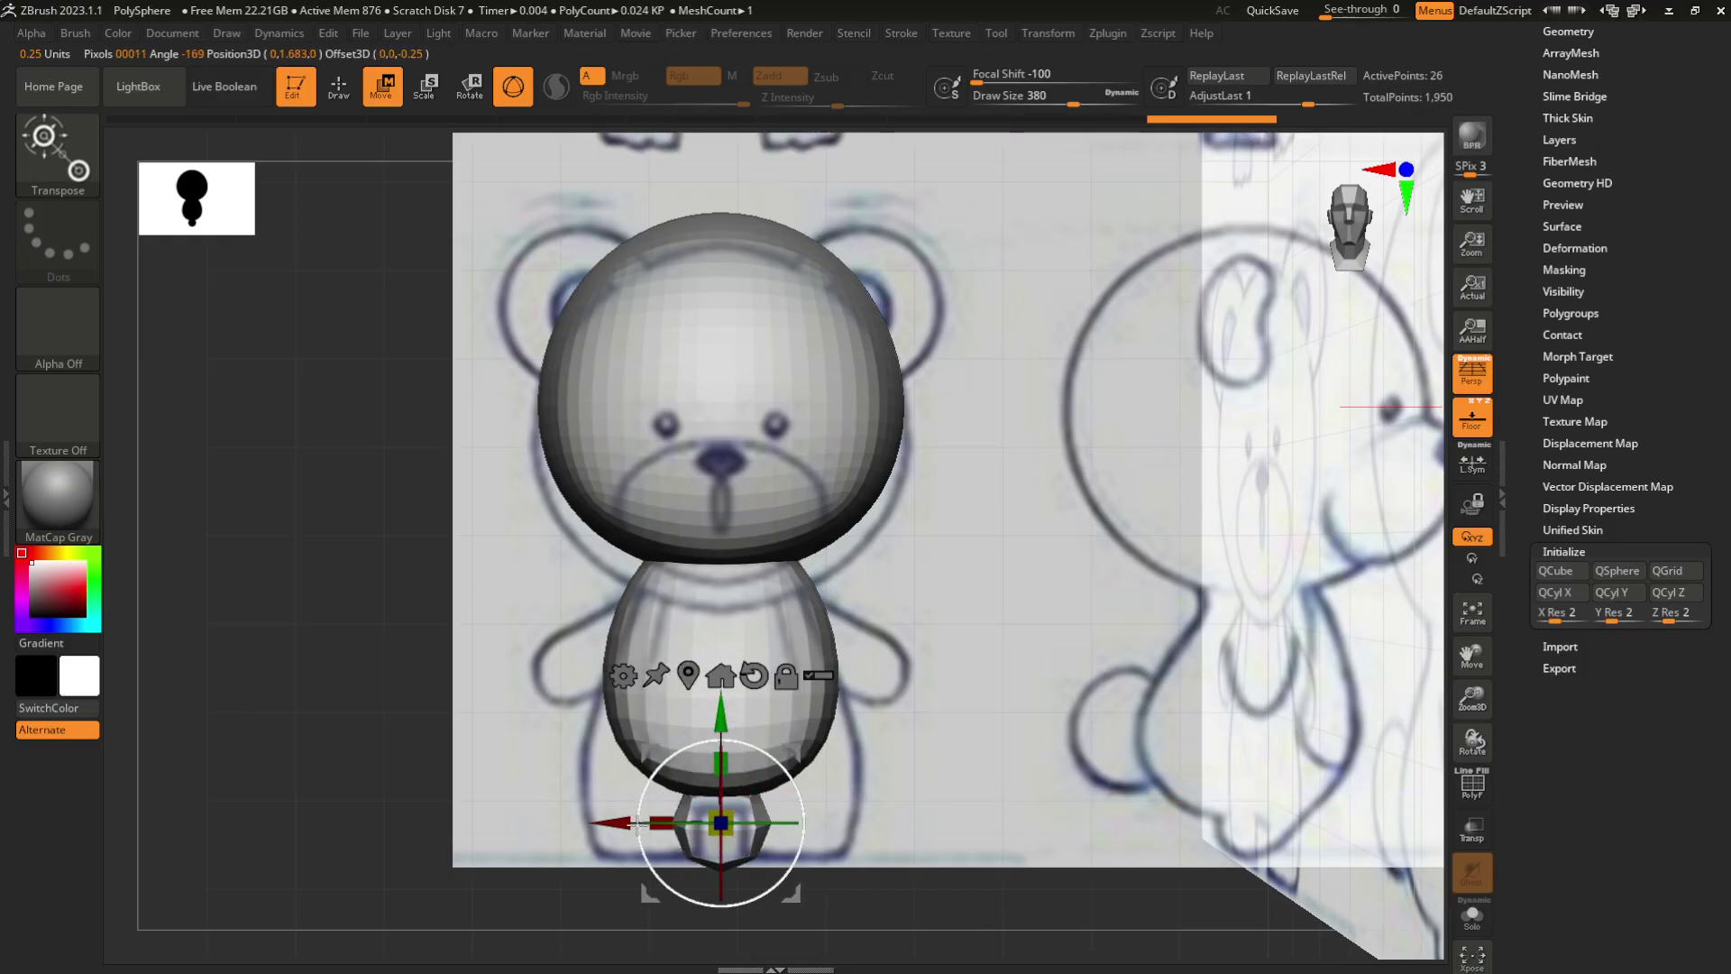
drag(612, 822, 690, 839)
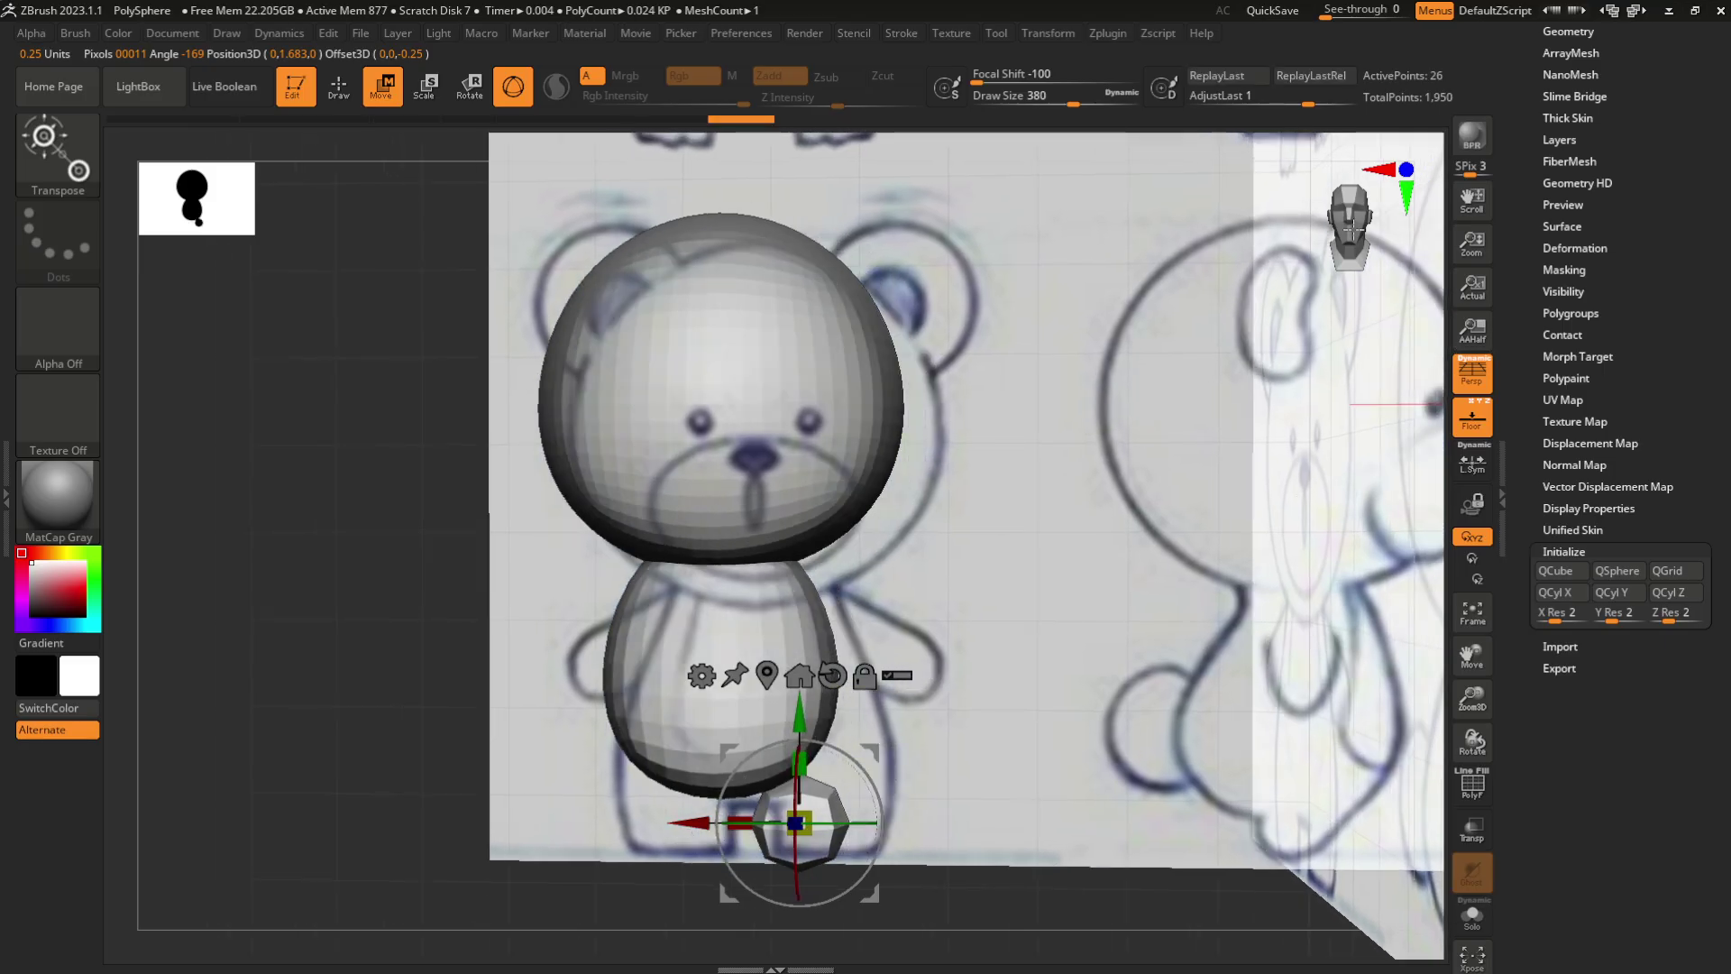
In front view, stretch the leg QSphere vertically and raise it to fit the left leg outline under the torso
click(1352, 229)
drag(700, 818, 690, 819)
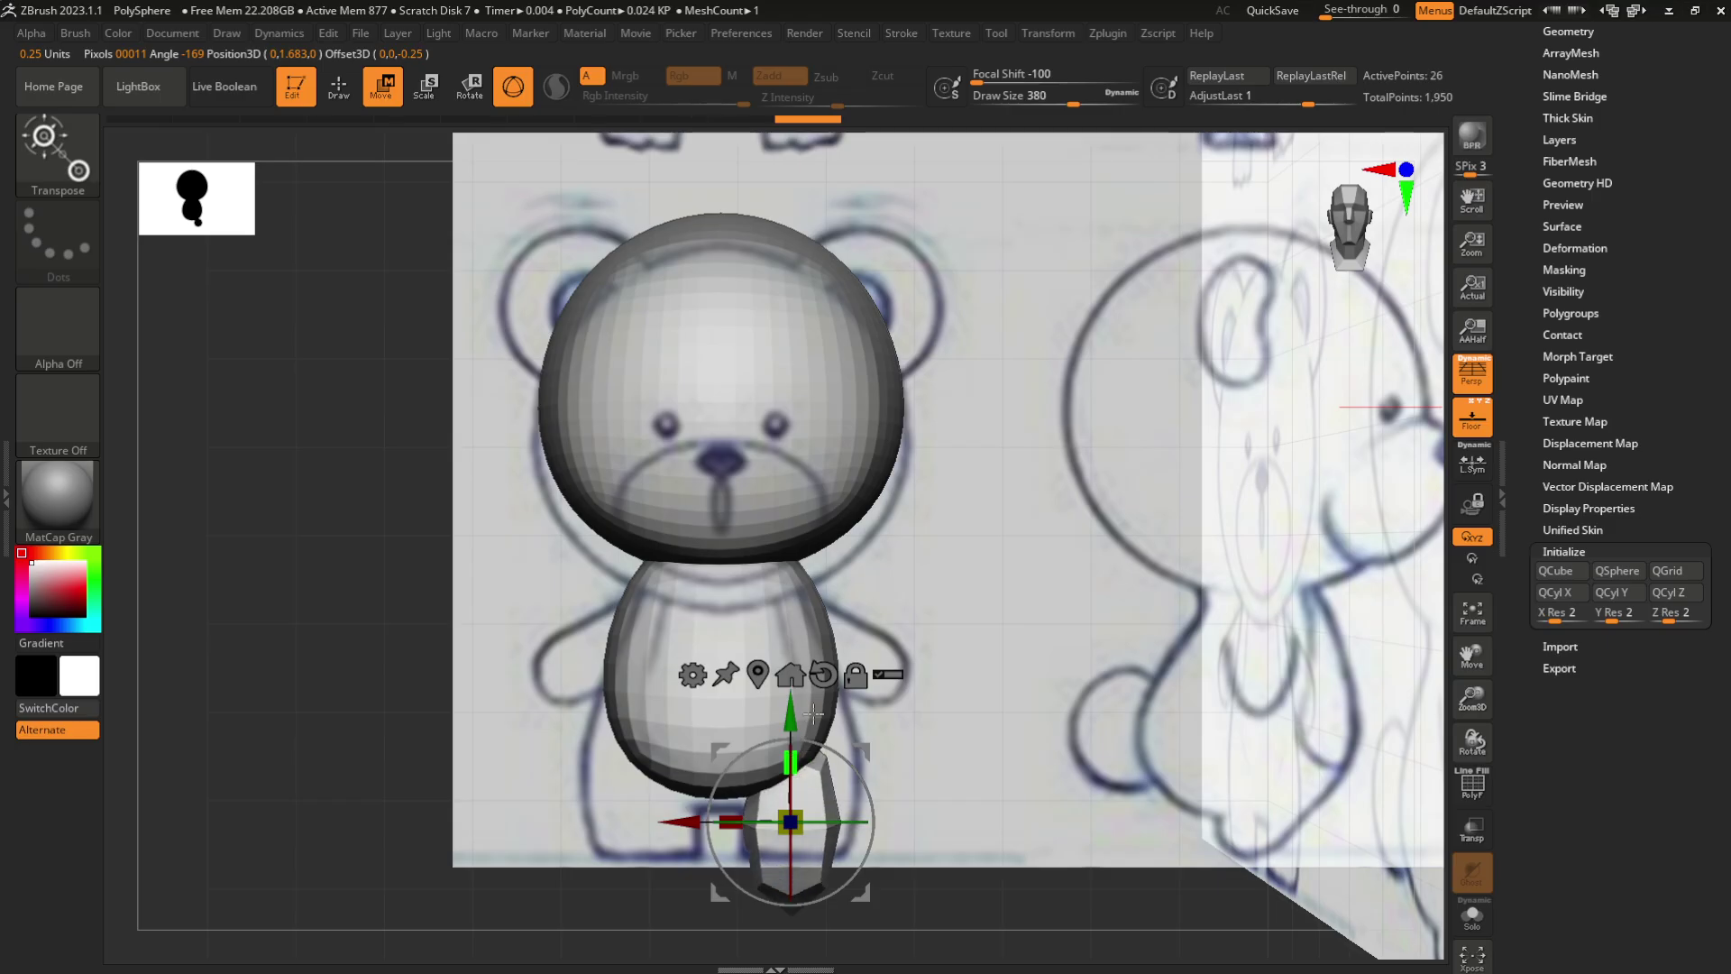
drag(792, 716, 793, 667)
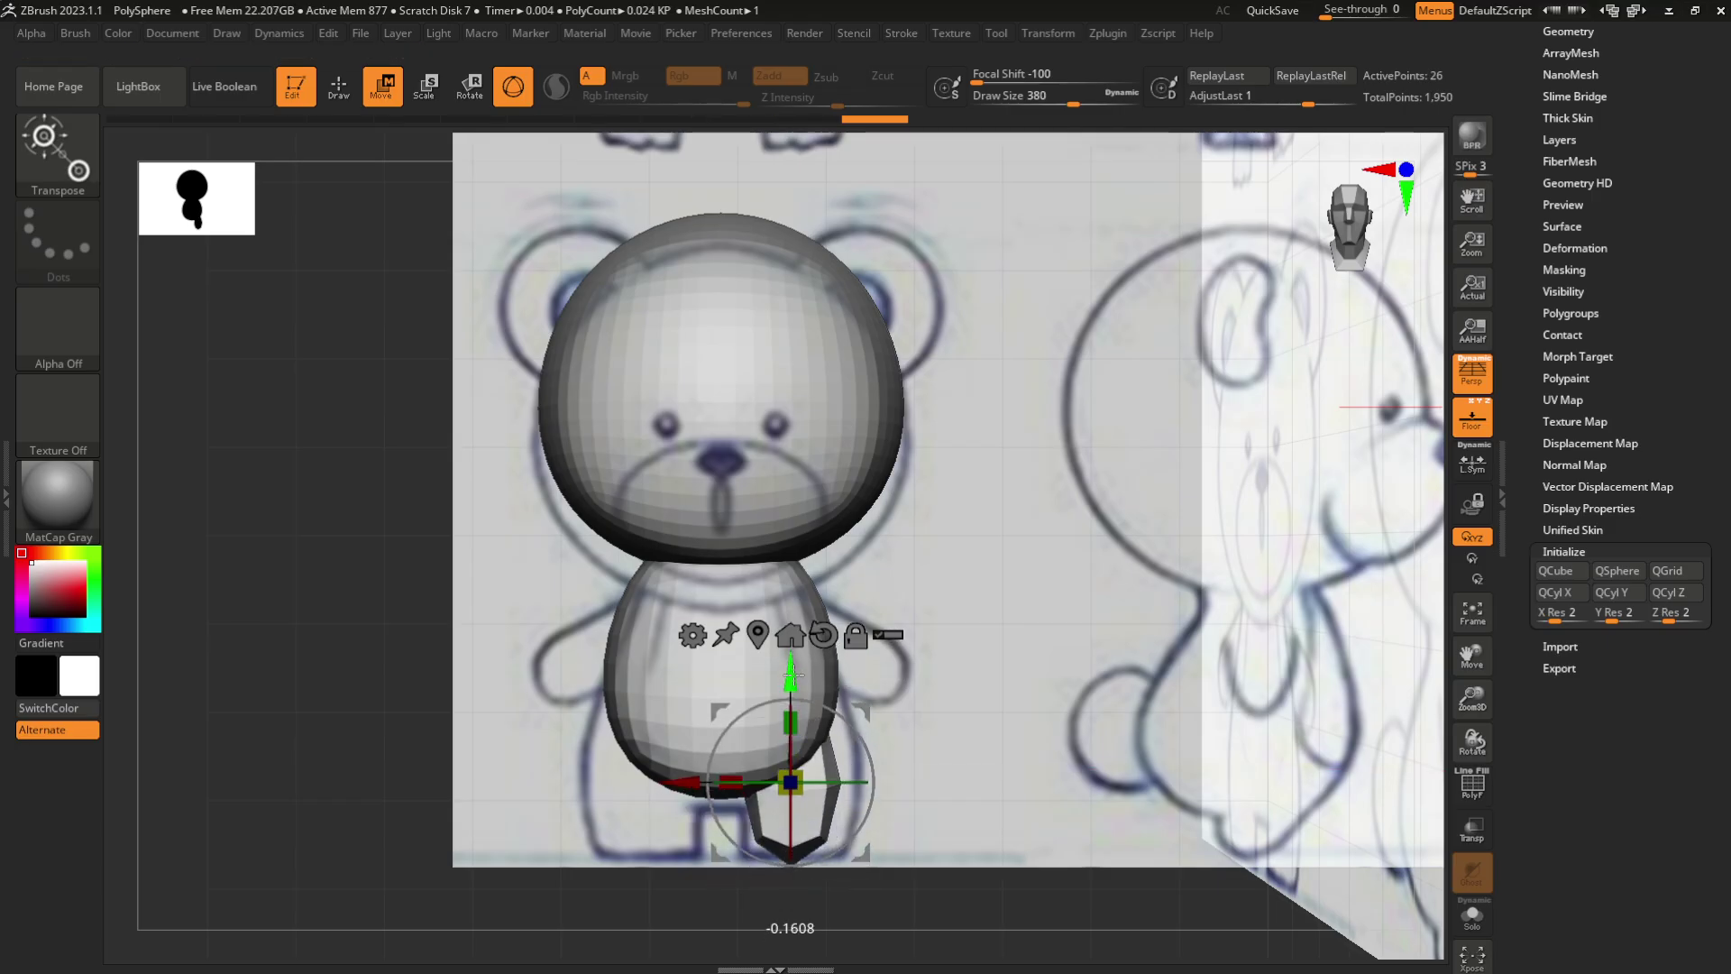
drag(691, 773, 697, 773)
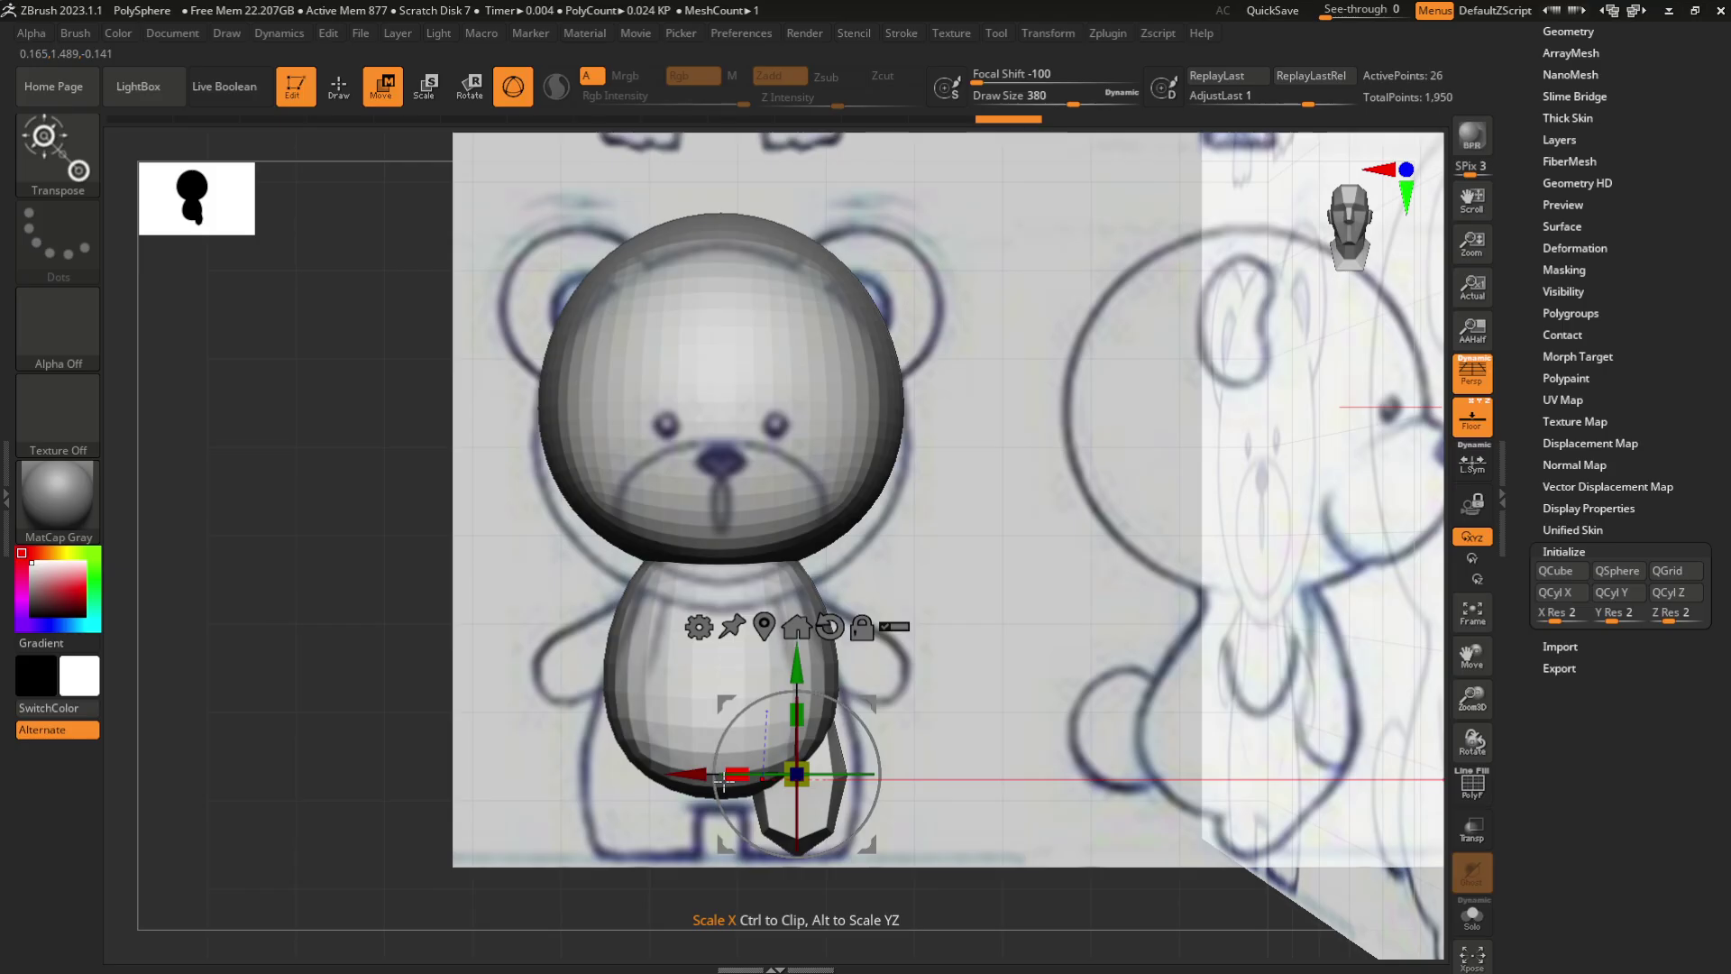
Reshape the low-poly left leg with the Move brush, pulling its outer side and inner foot corner to the front outline
key(b)
key(m)
key(v)
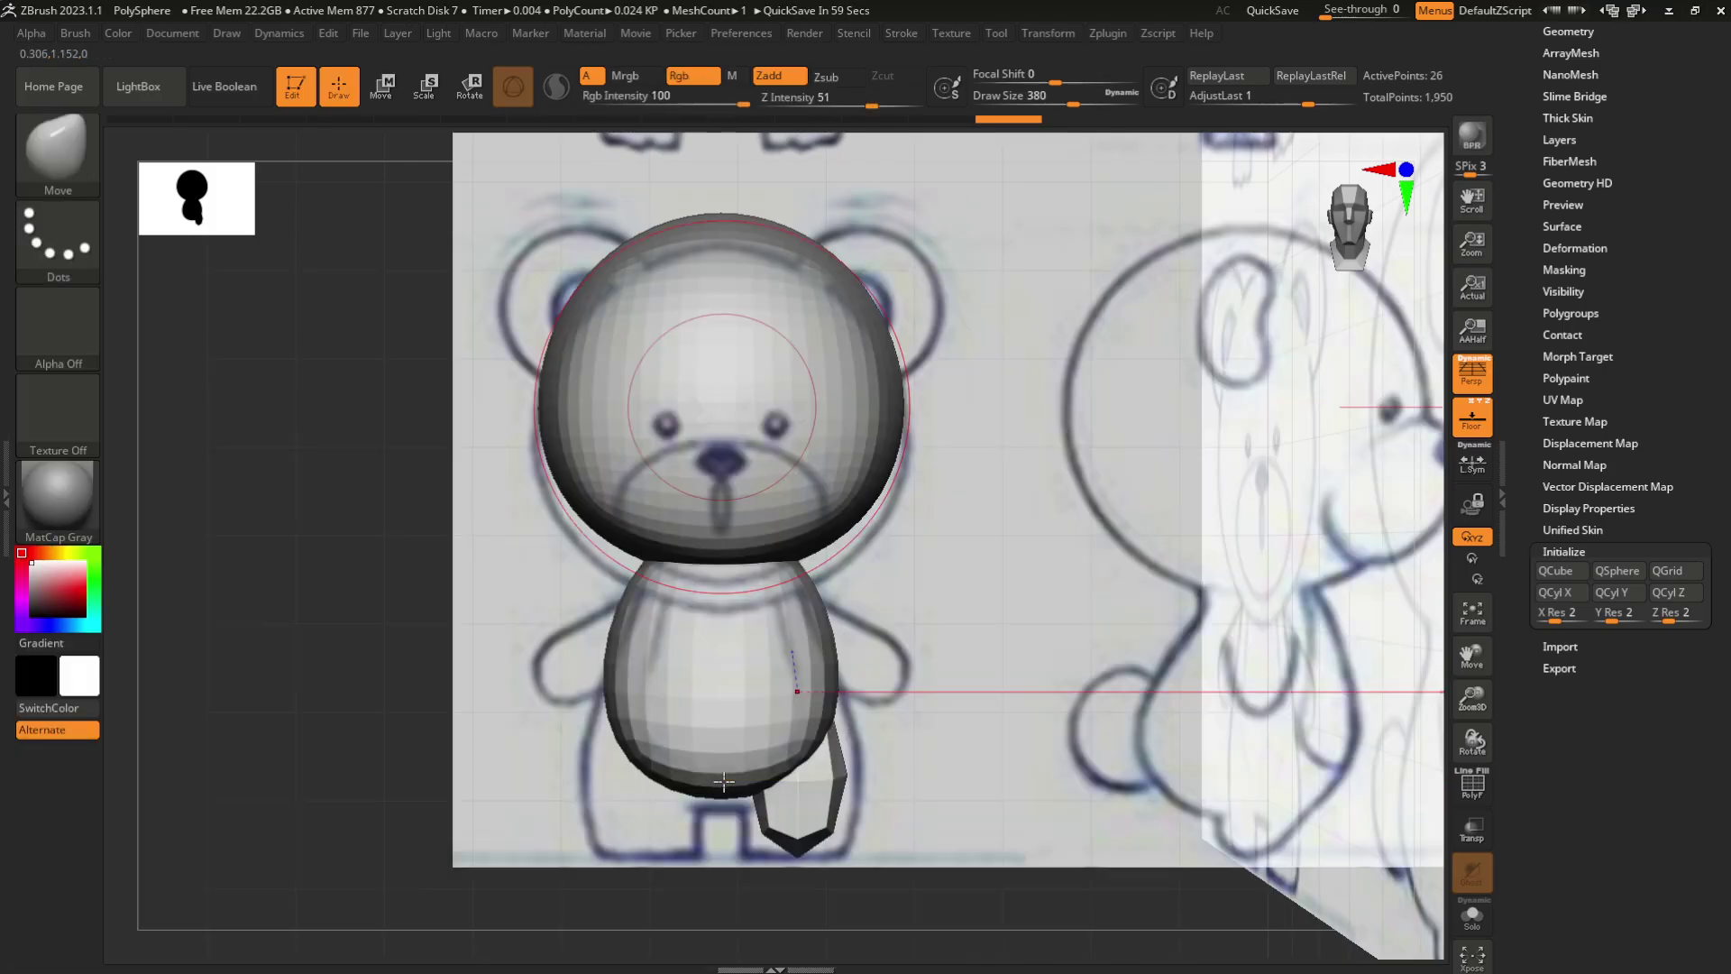
drag(875, 817, 859, 839)
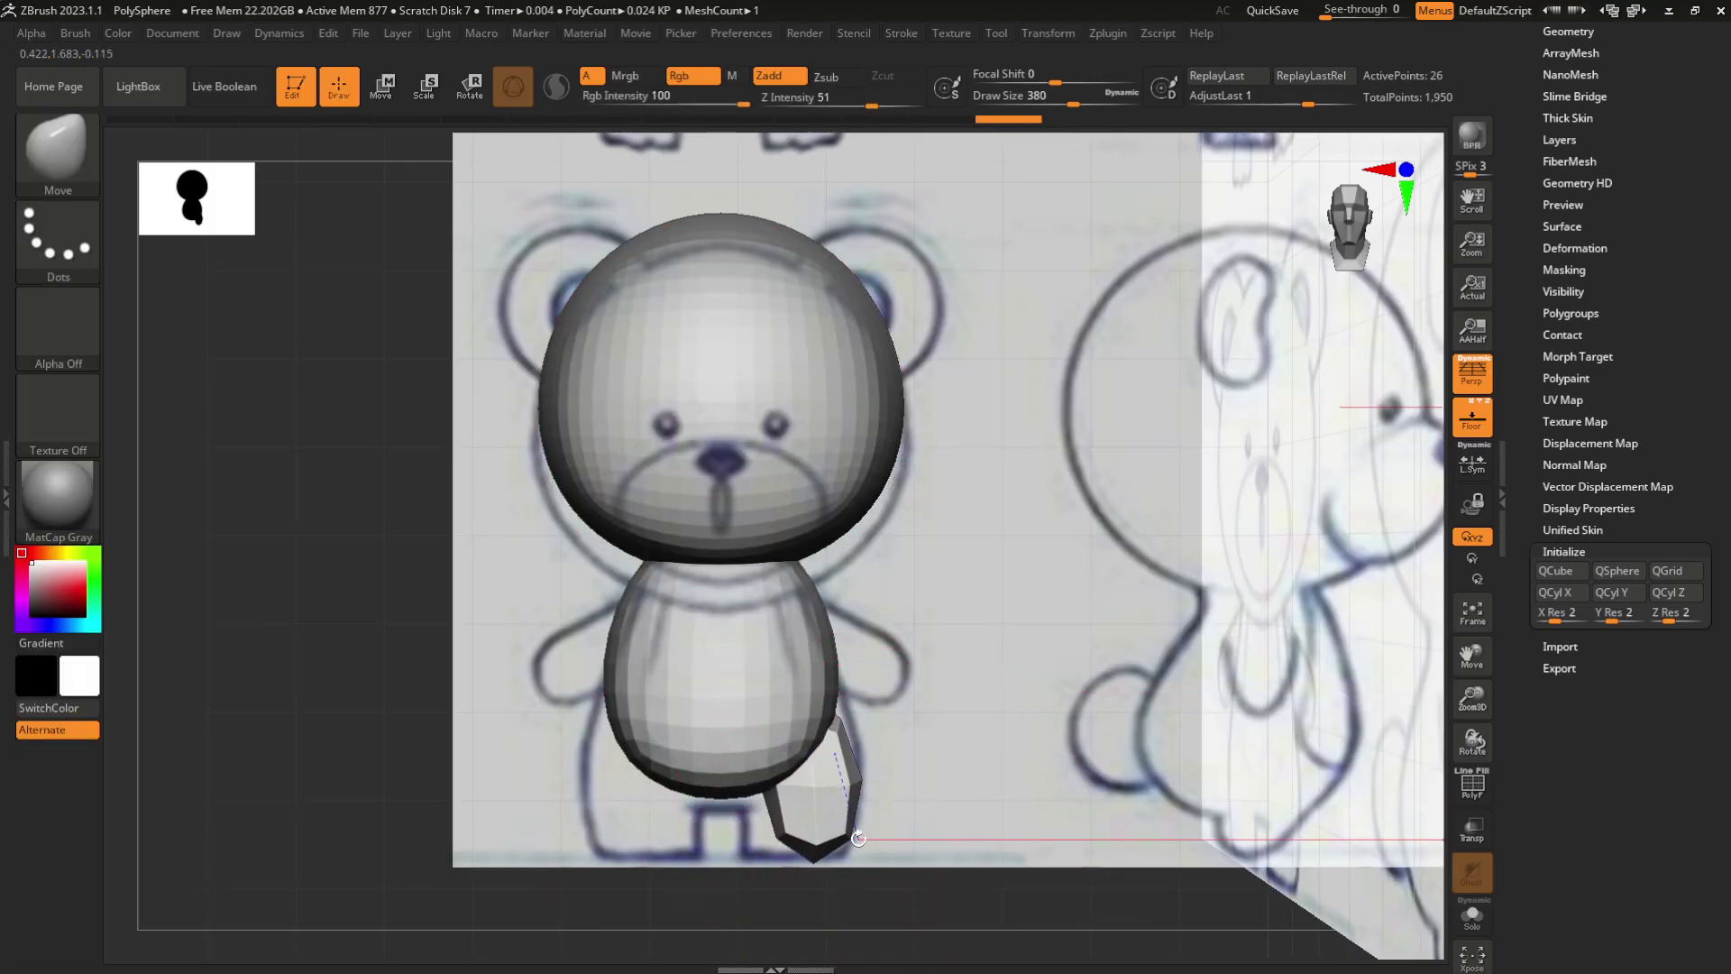
drag(743, 838, 762, 846)
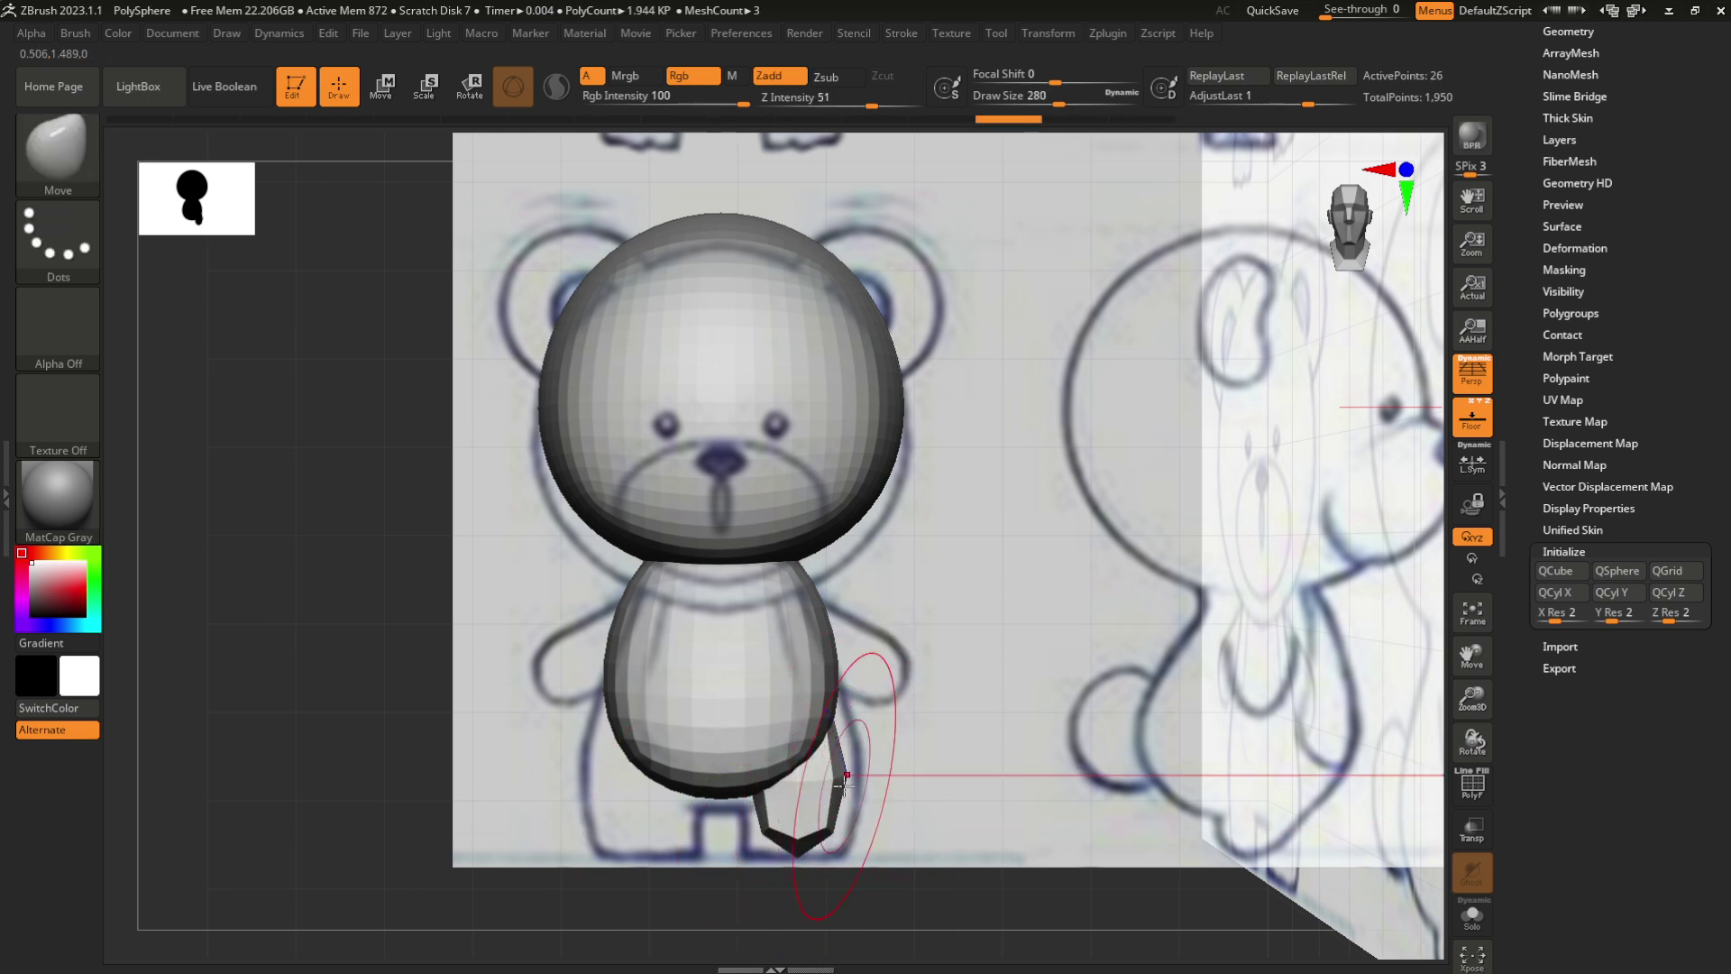
drag(840, 773, 853, 670)
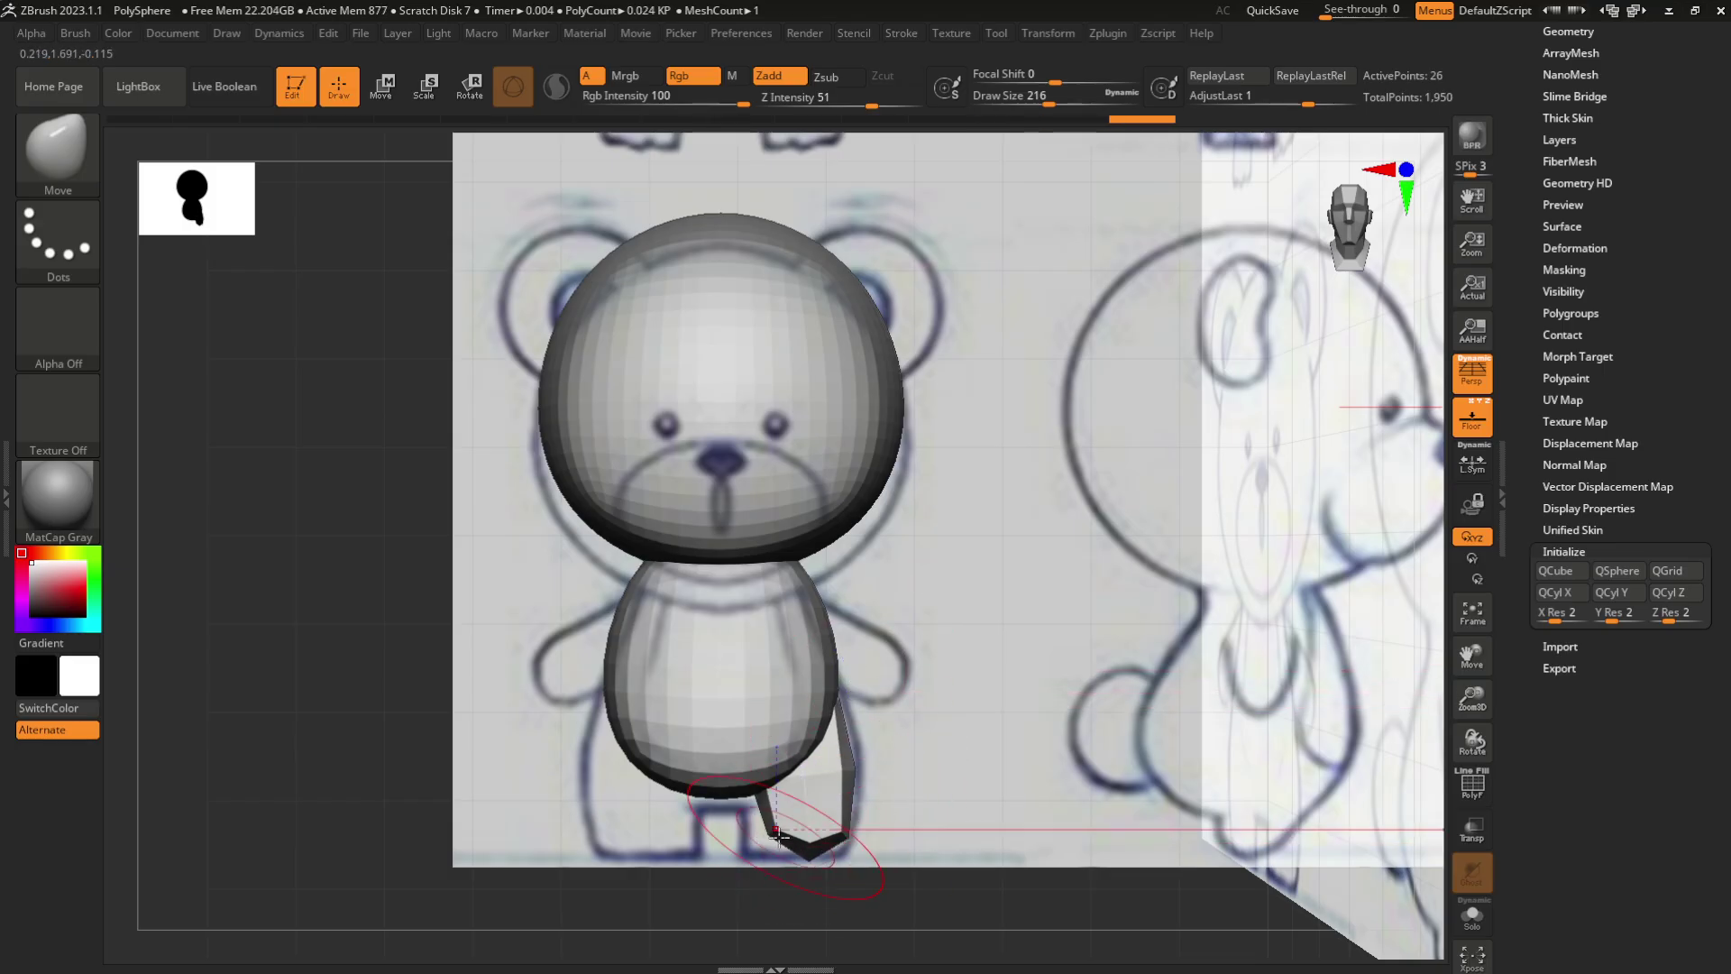
drag(757, 843, 726, 848)
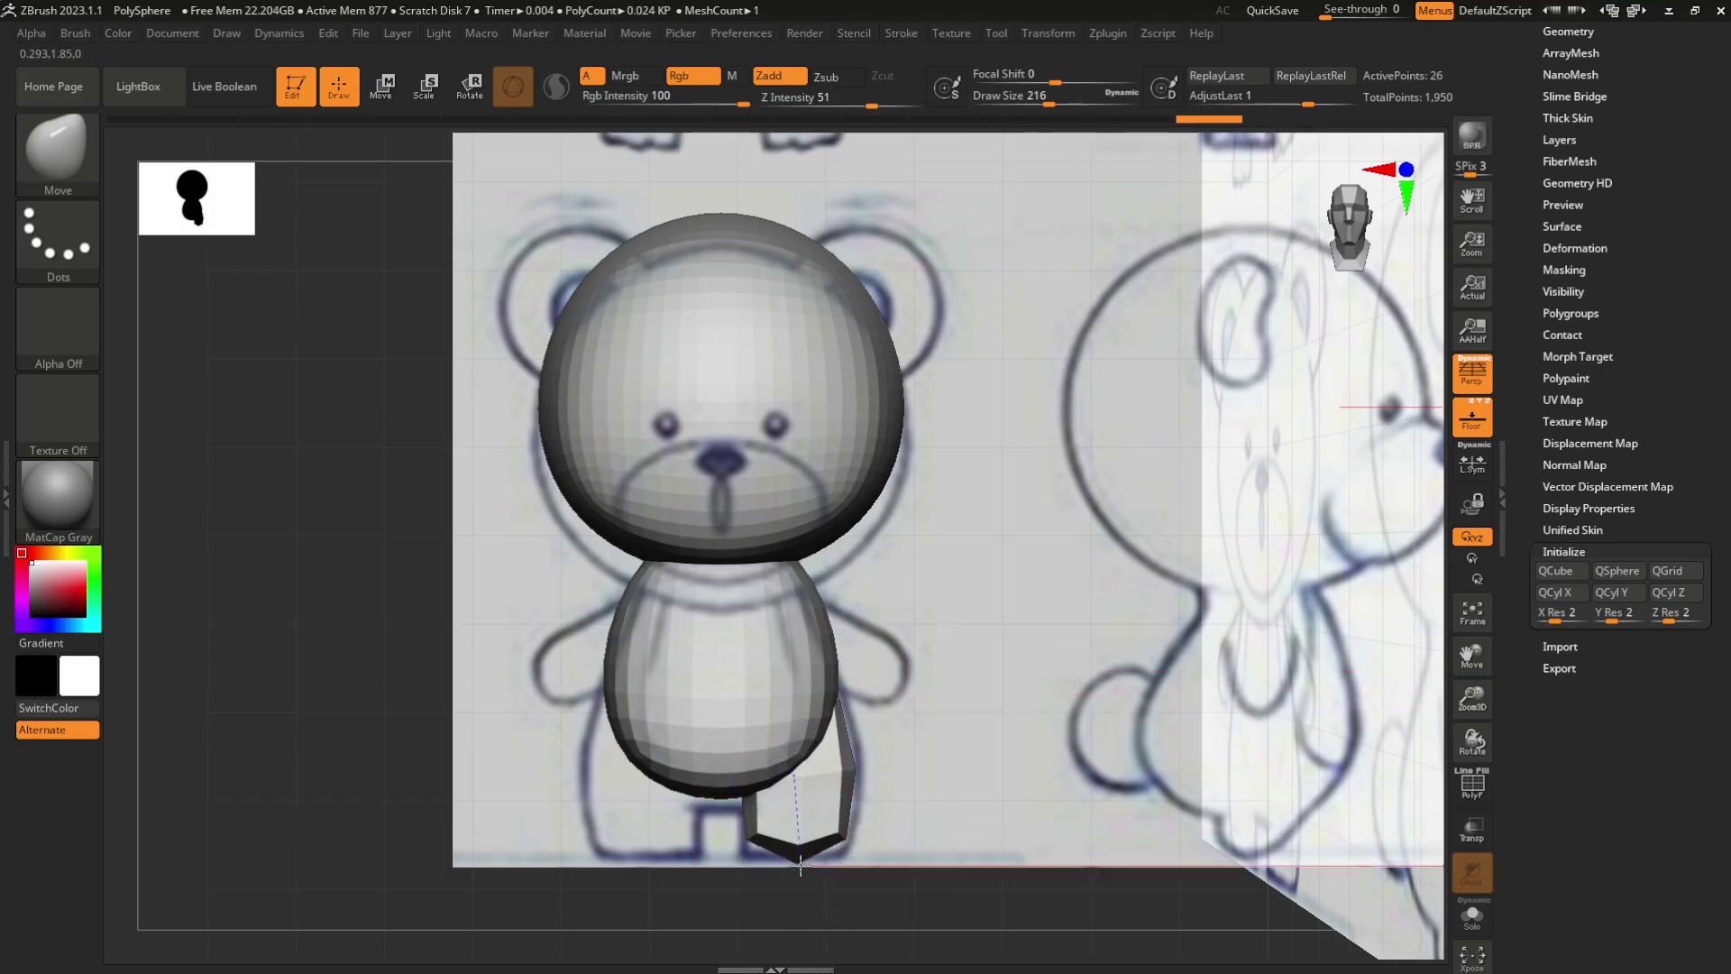
Check the left leg against the side reference and nudge the foot's bottom to fit the front outline
drag(1316, 180, 1388, 235)
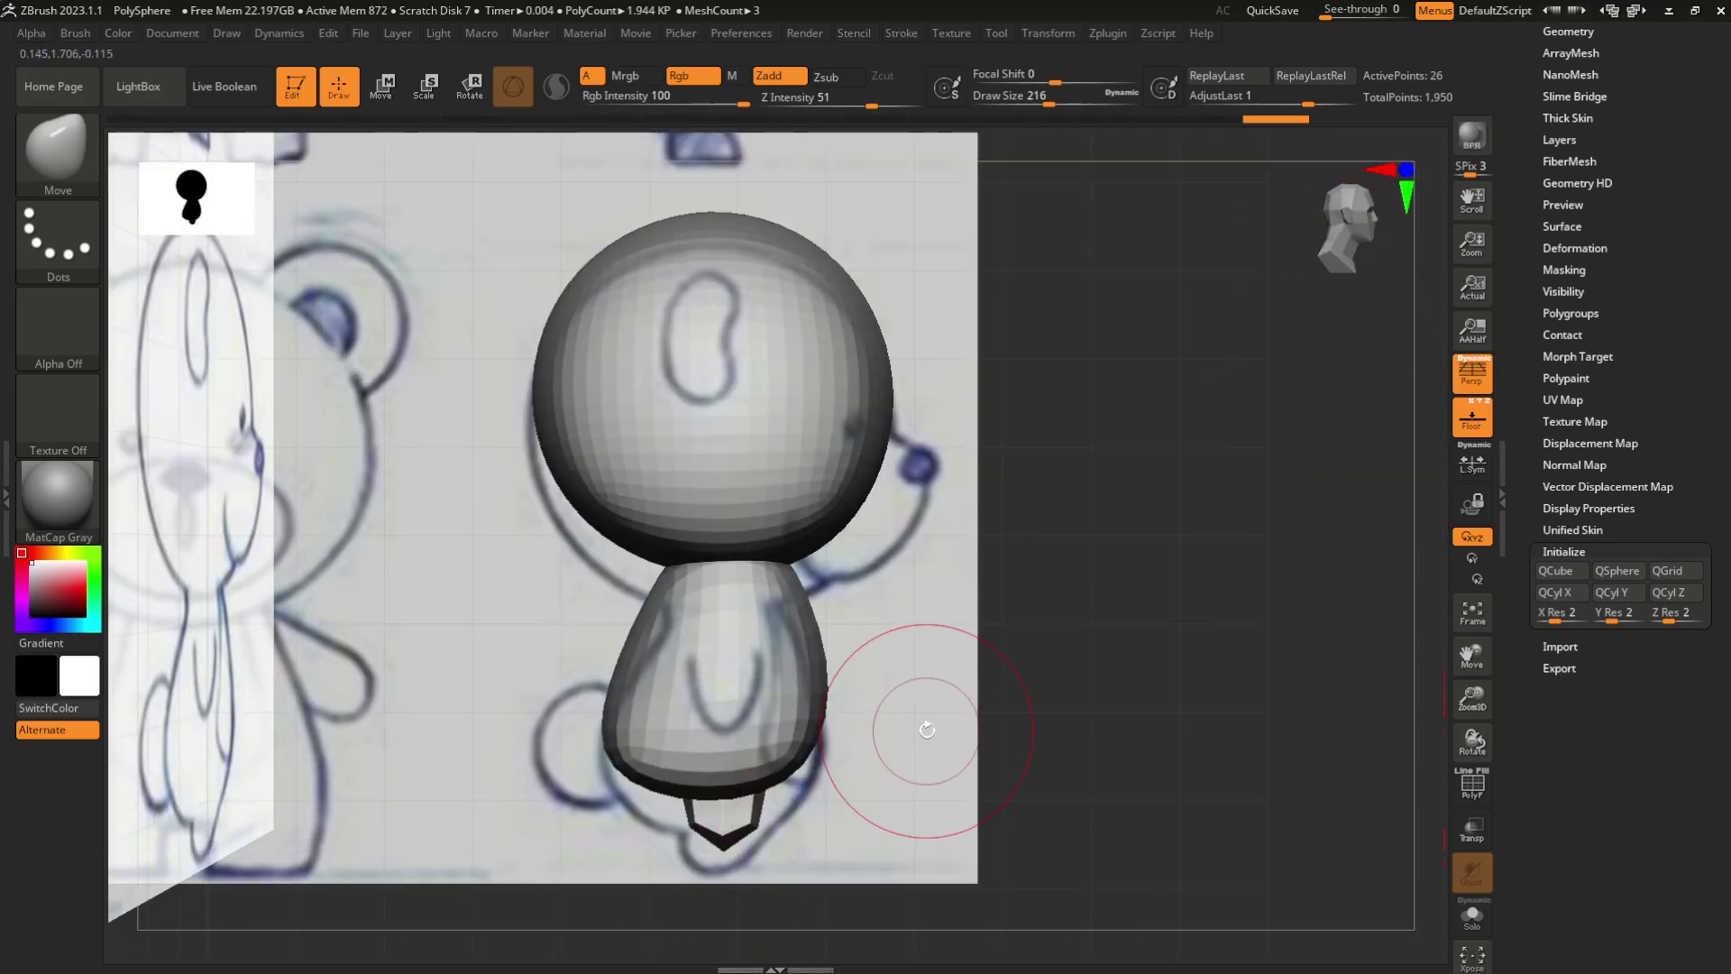
mouse_move(920, 722)
alt+mouse_down()
mouse_move(912, 819)
mouse_move(937, 835)
mouse_move(947, 783)
alt+mouse_up()
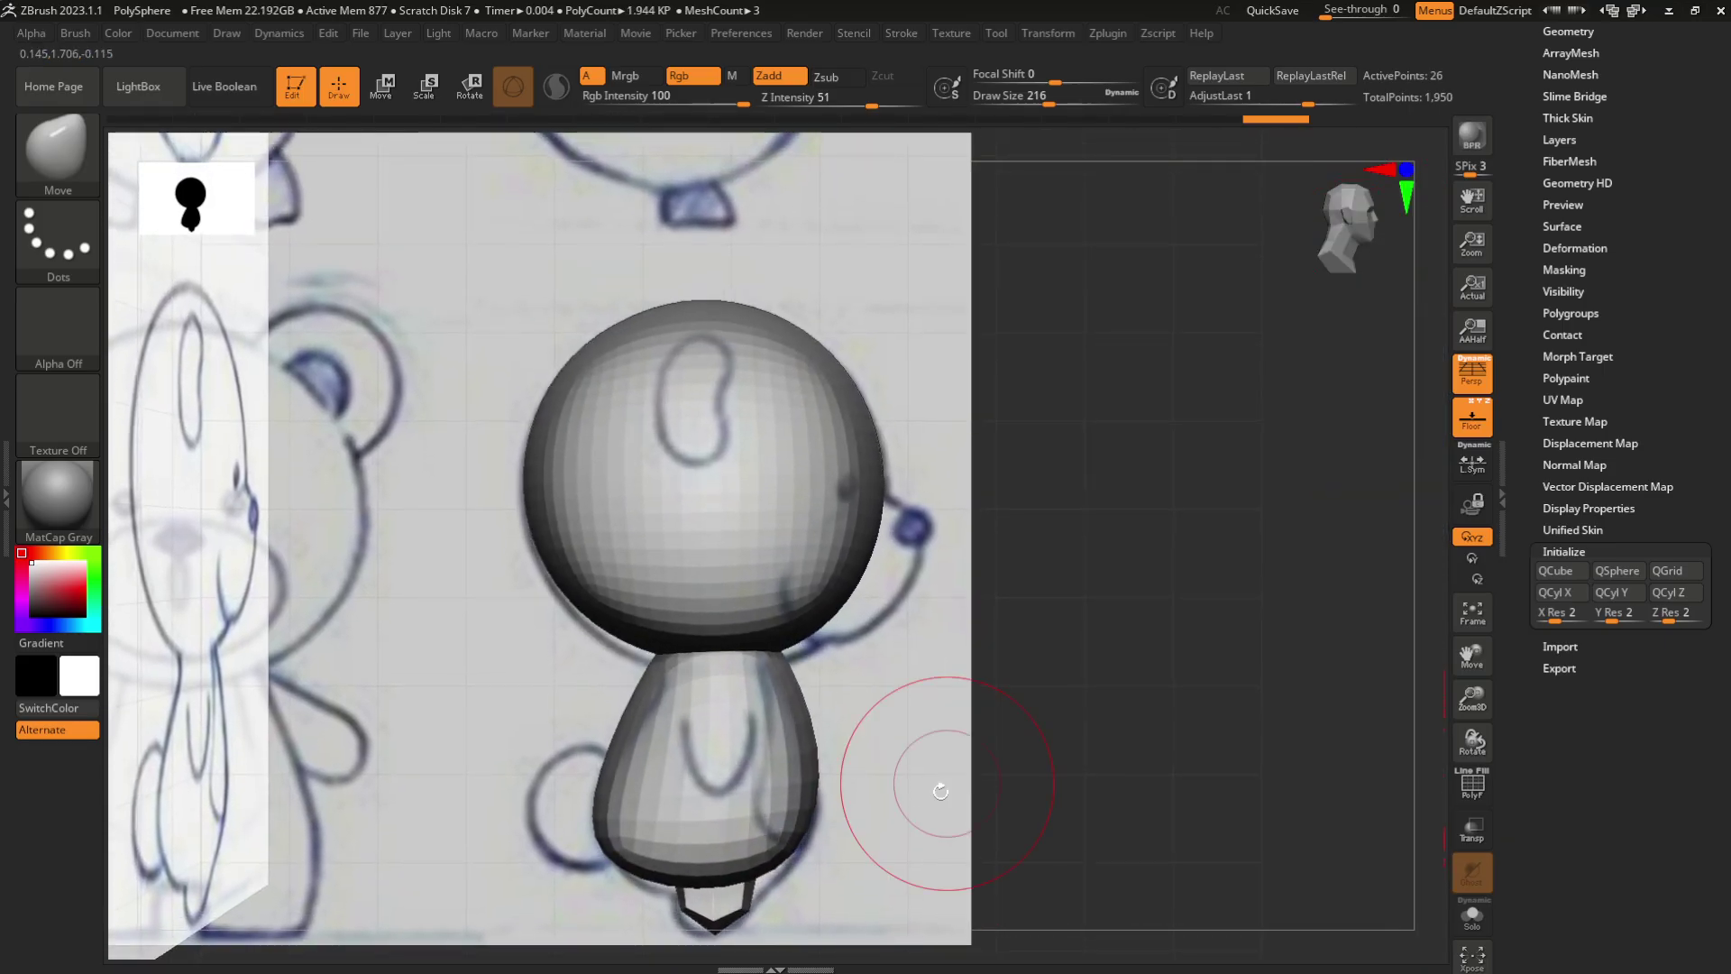
click(1341, 239)
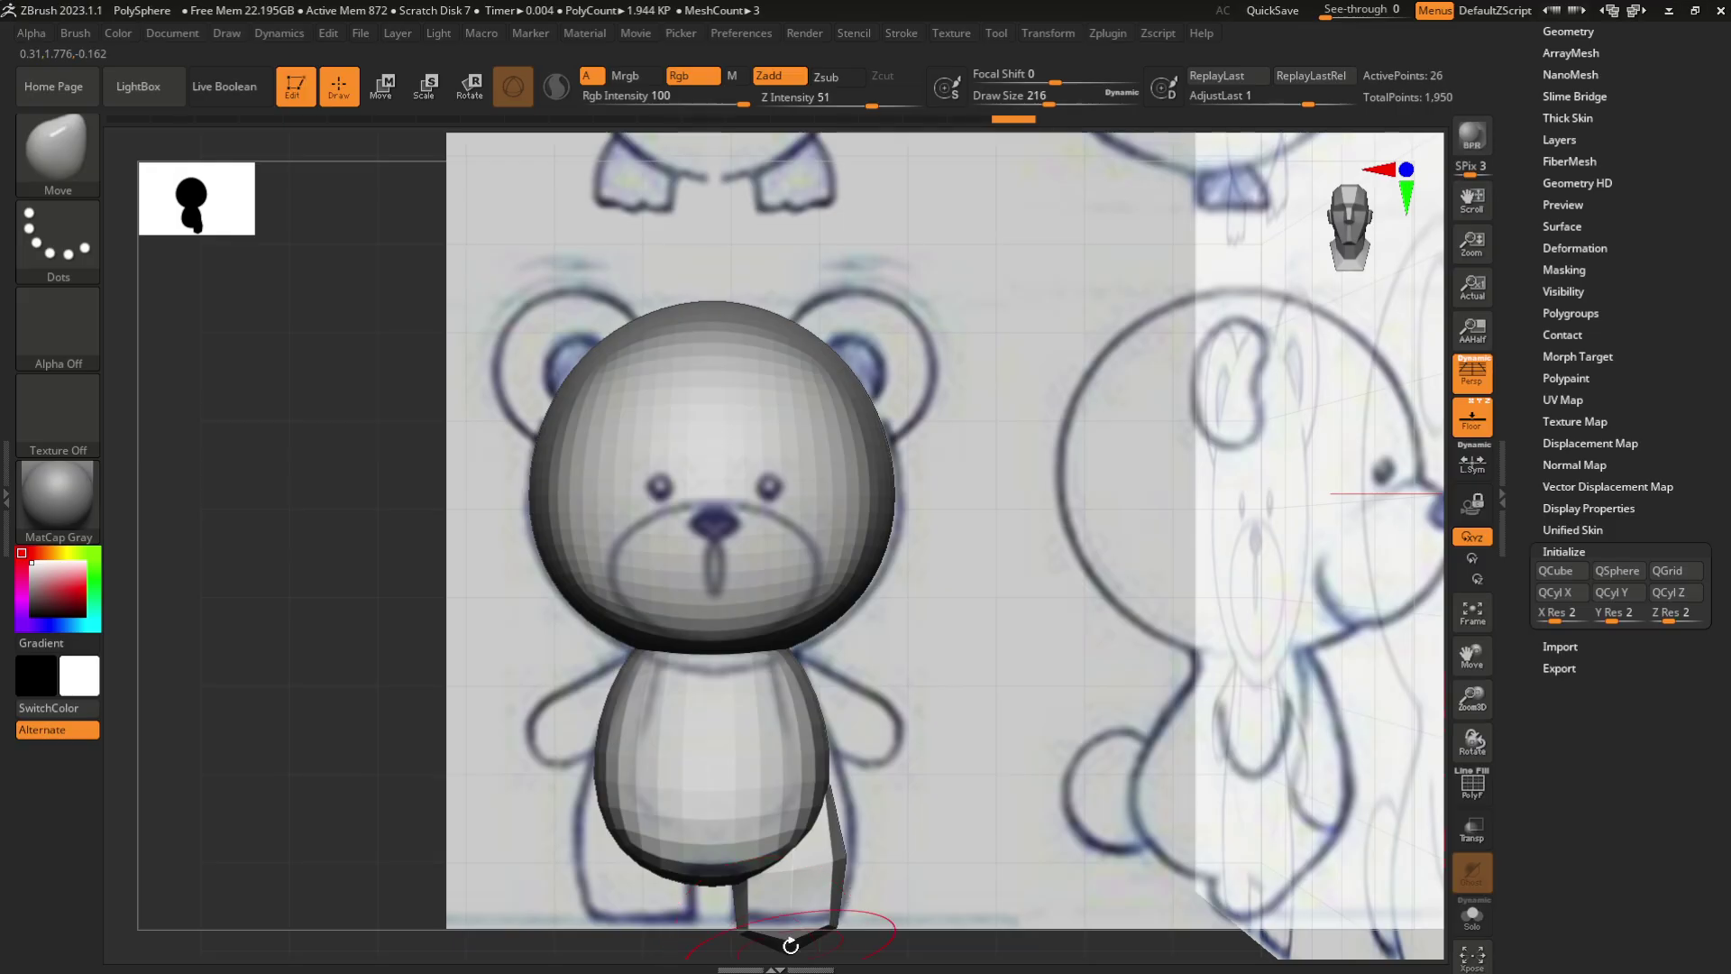
drag(791, 945, 789, 940)
alt+drag(990, 777, 1158, 595)
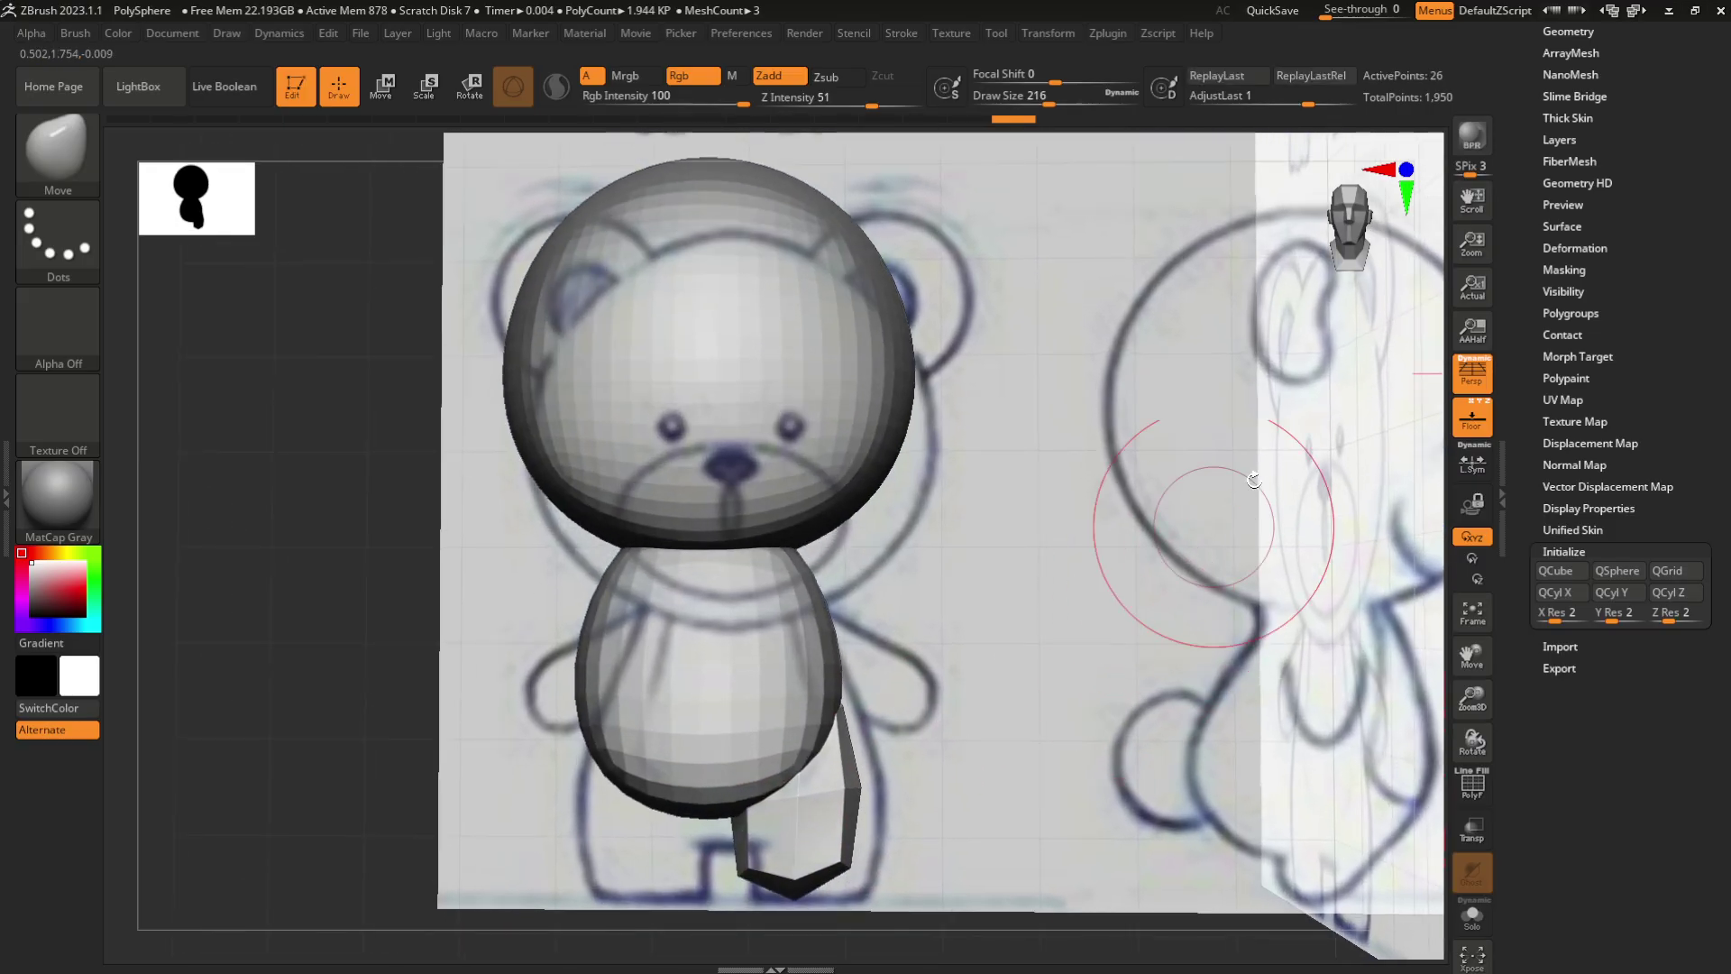
click(1350, 225)
mouse_move(1270, 411)
alt+mouse_down()
mouse_move(1190, 458)
mouse_move(1199, 490)
mouse_move(1208, 451)
mouse_move(1221, 475)
mouse_move(1213, 561)
mouse_move(1214, 541)
alt+mouse_up()
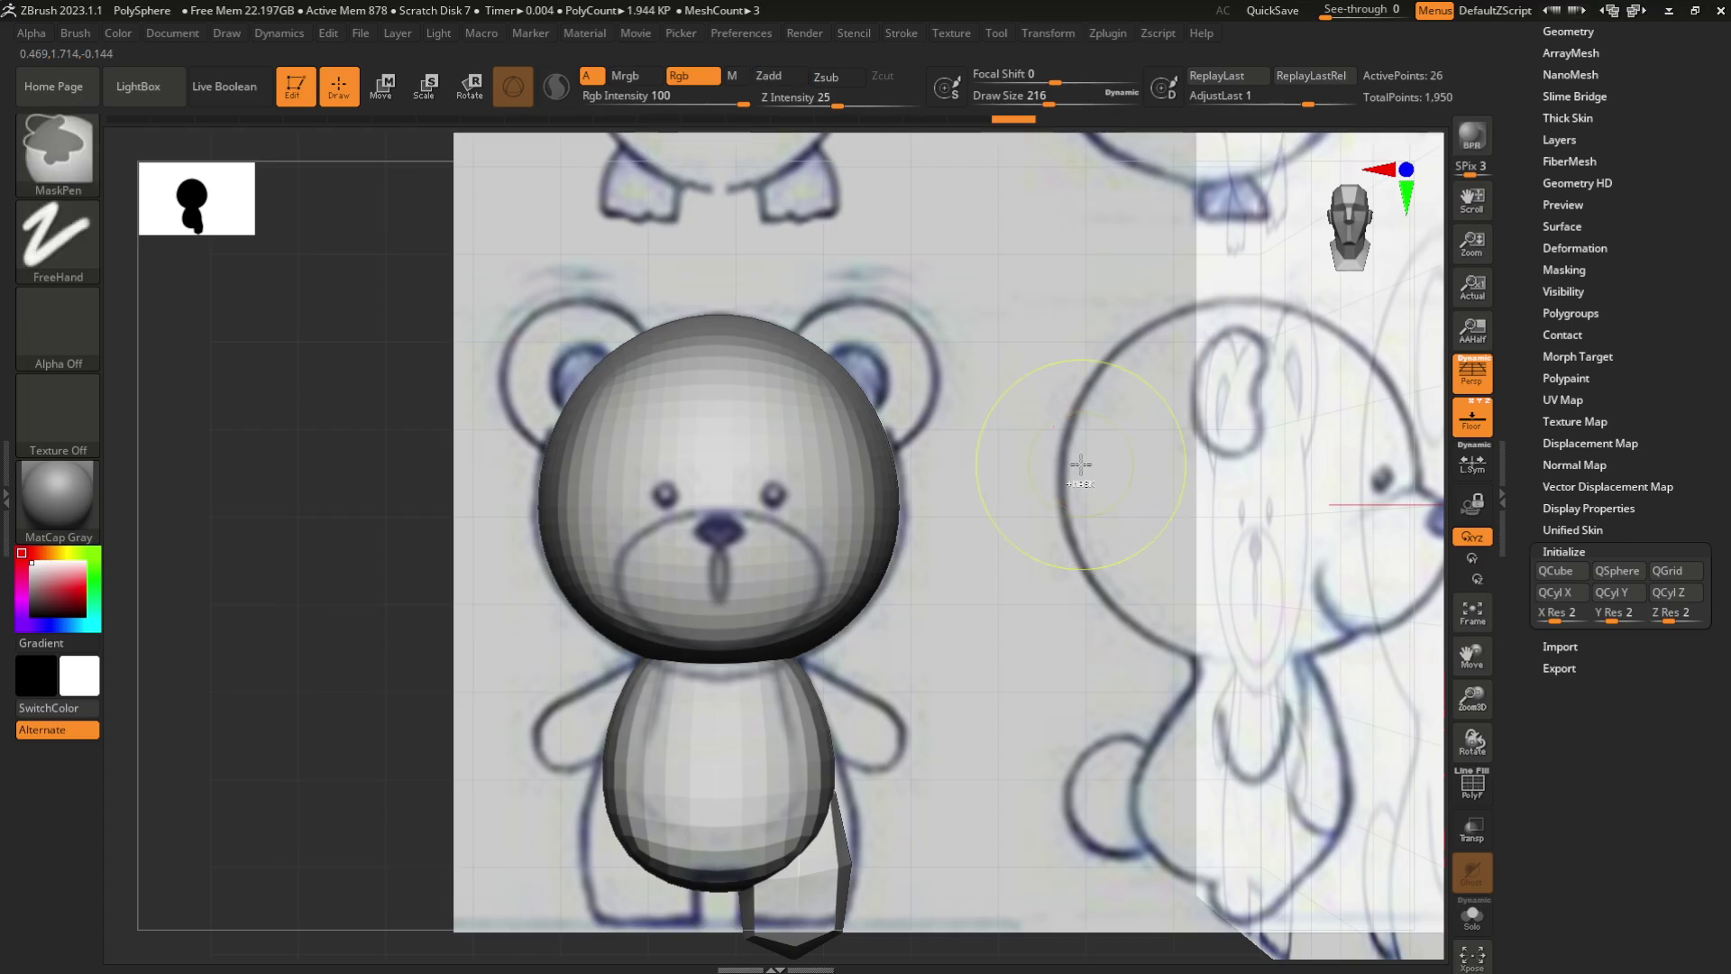
Subdivide the left leg once and pull its outer side and bottom toward the outline using the Move brush at draw size 336
key(ctrl+d)
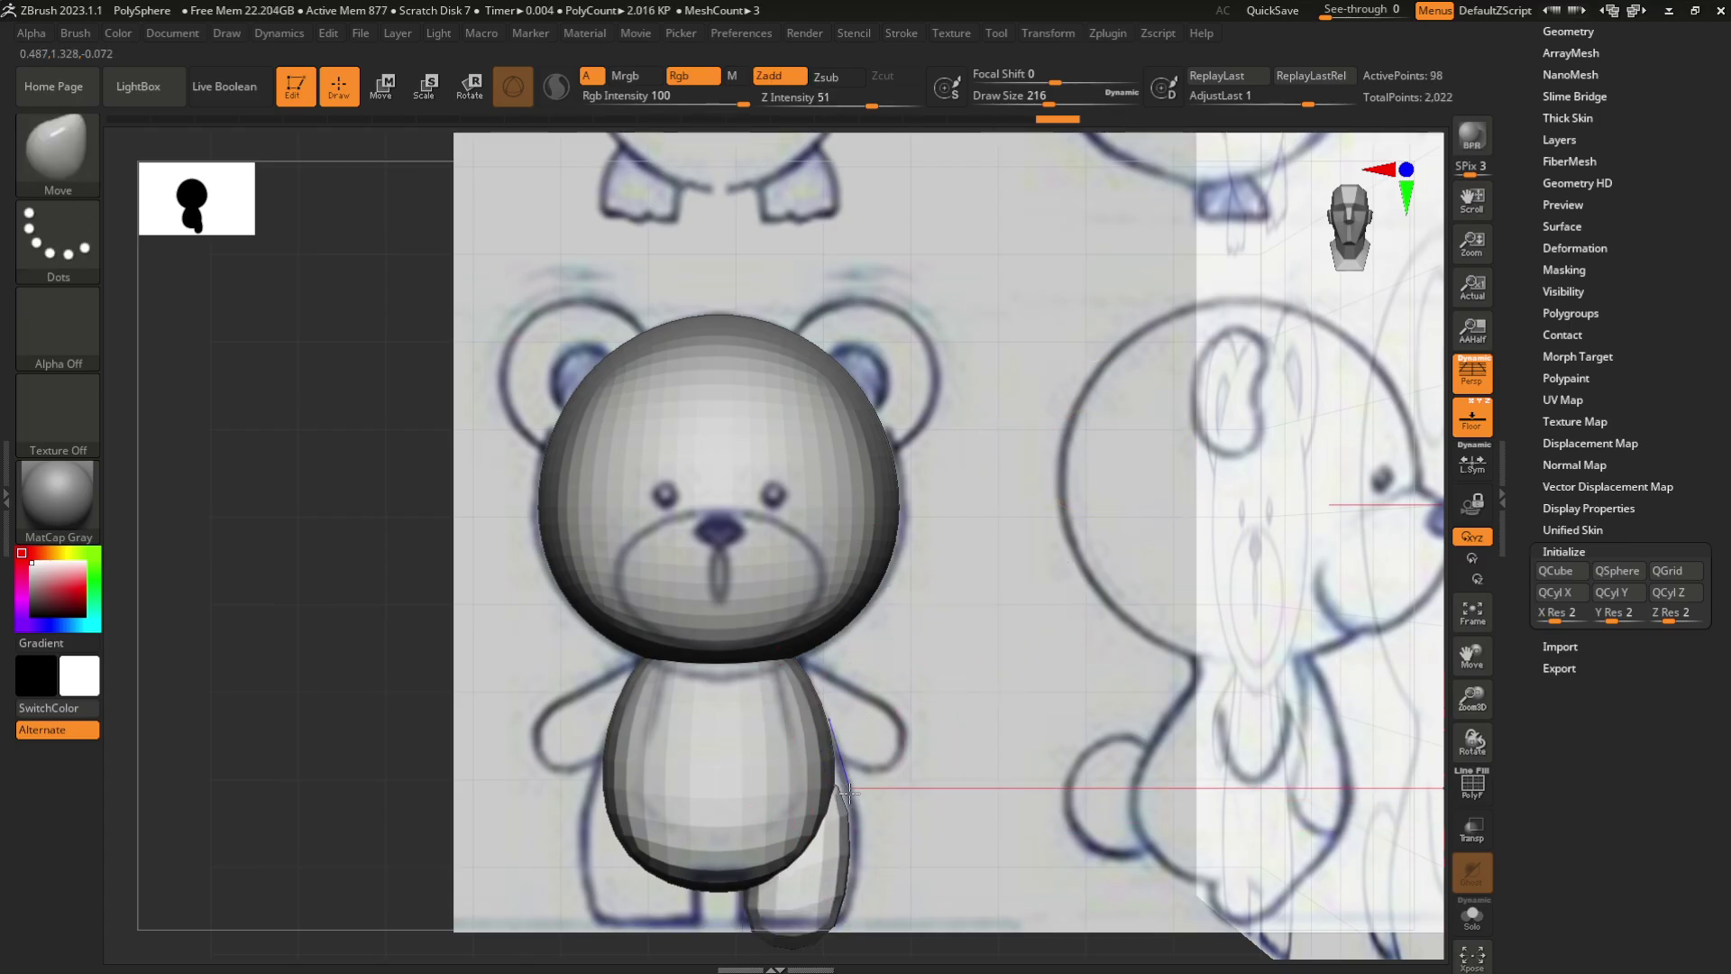
key(bracketleft)
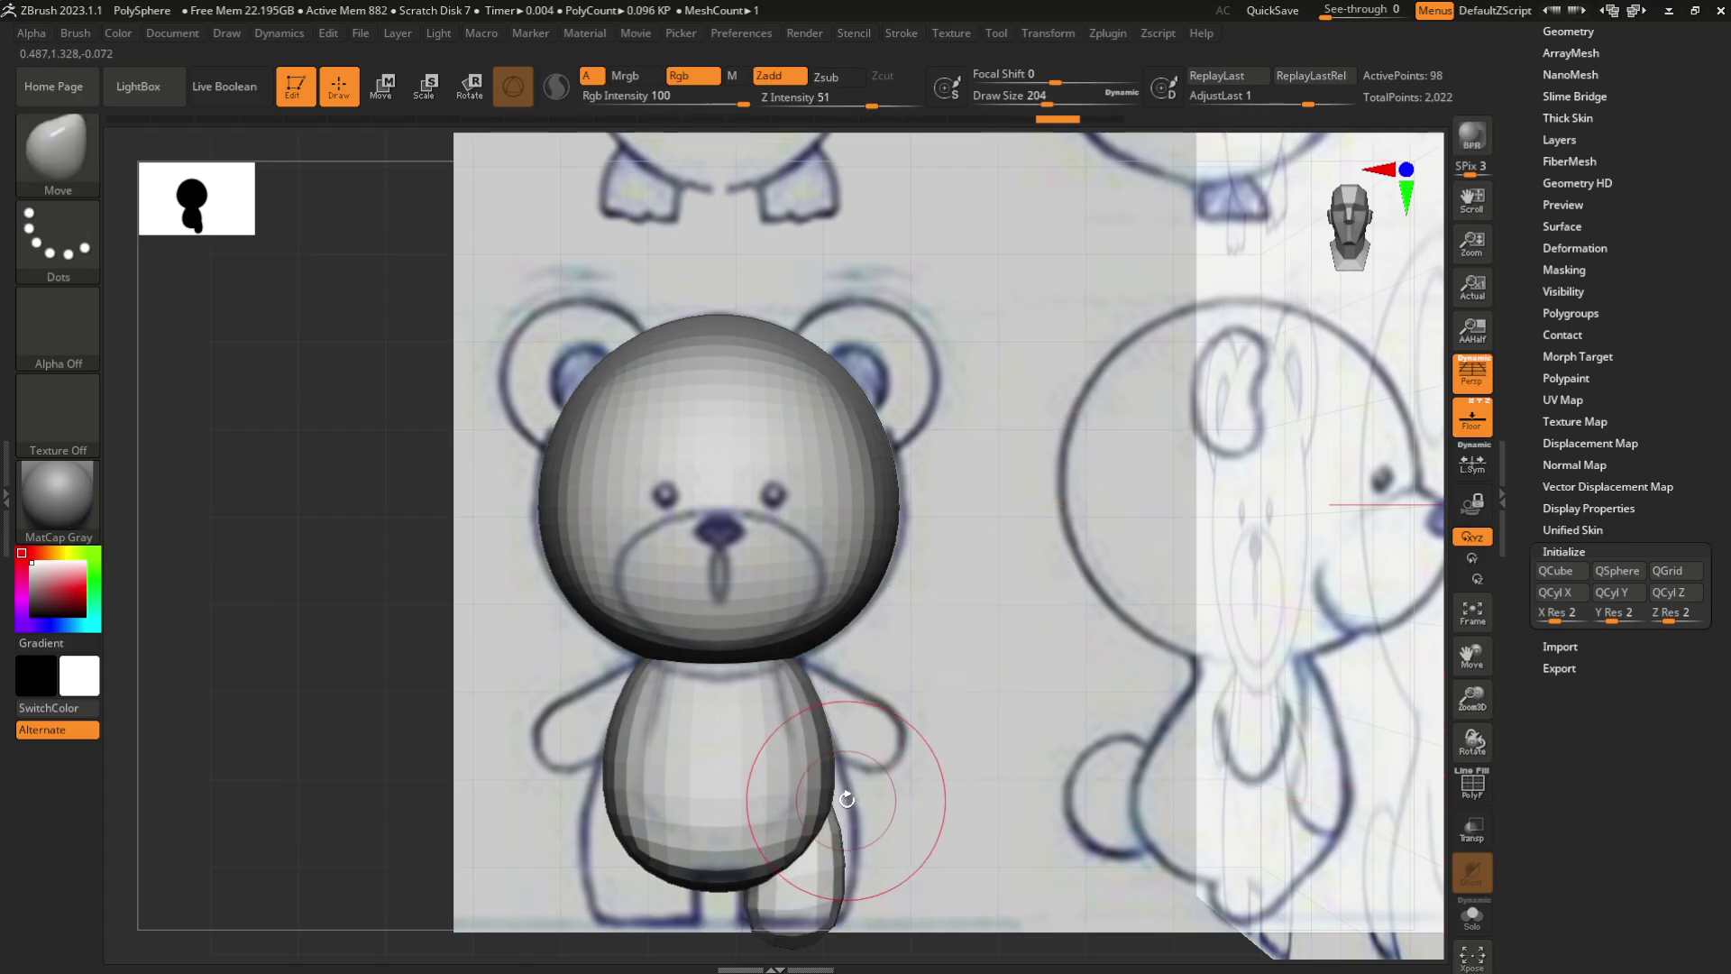
key(bracketright)
key(bracketright)
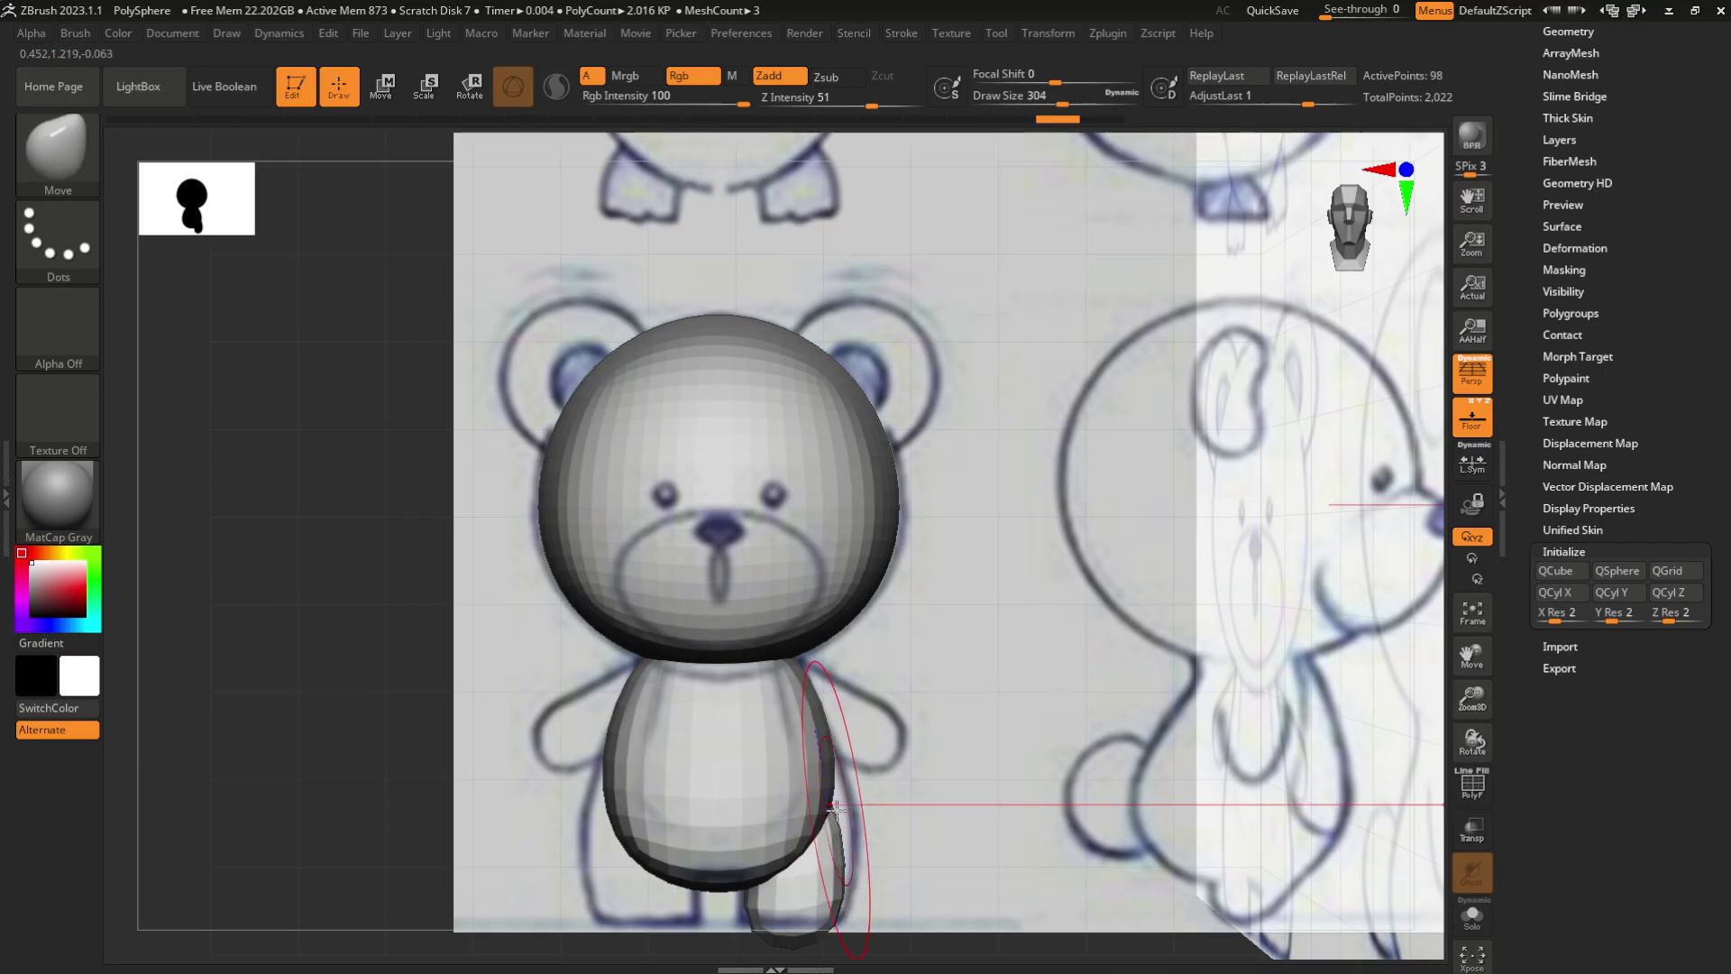
key(bracketright)
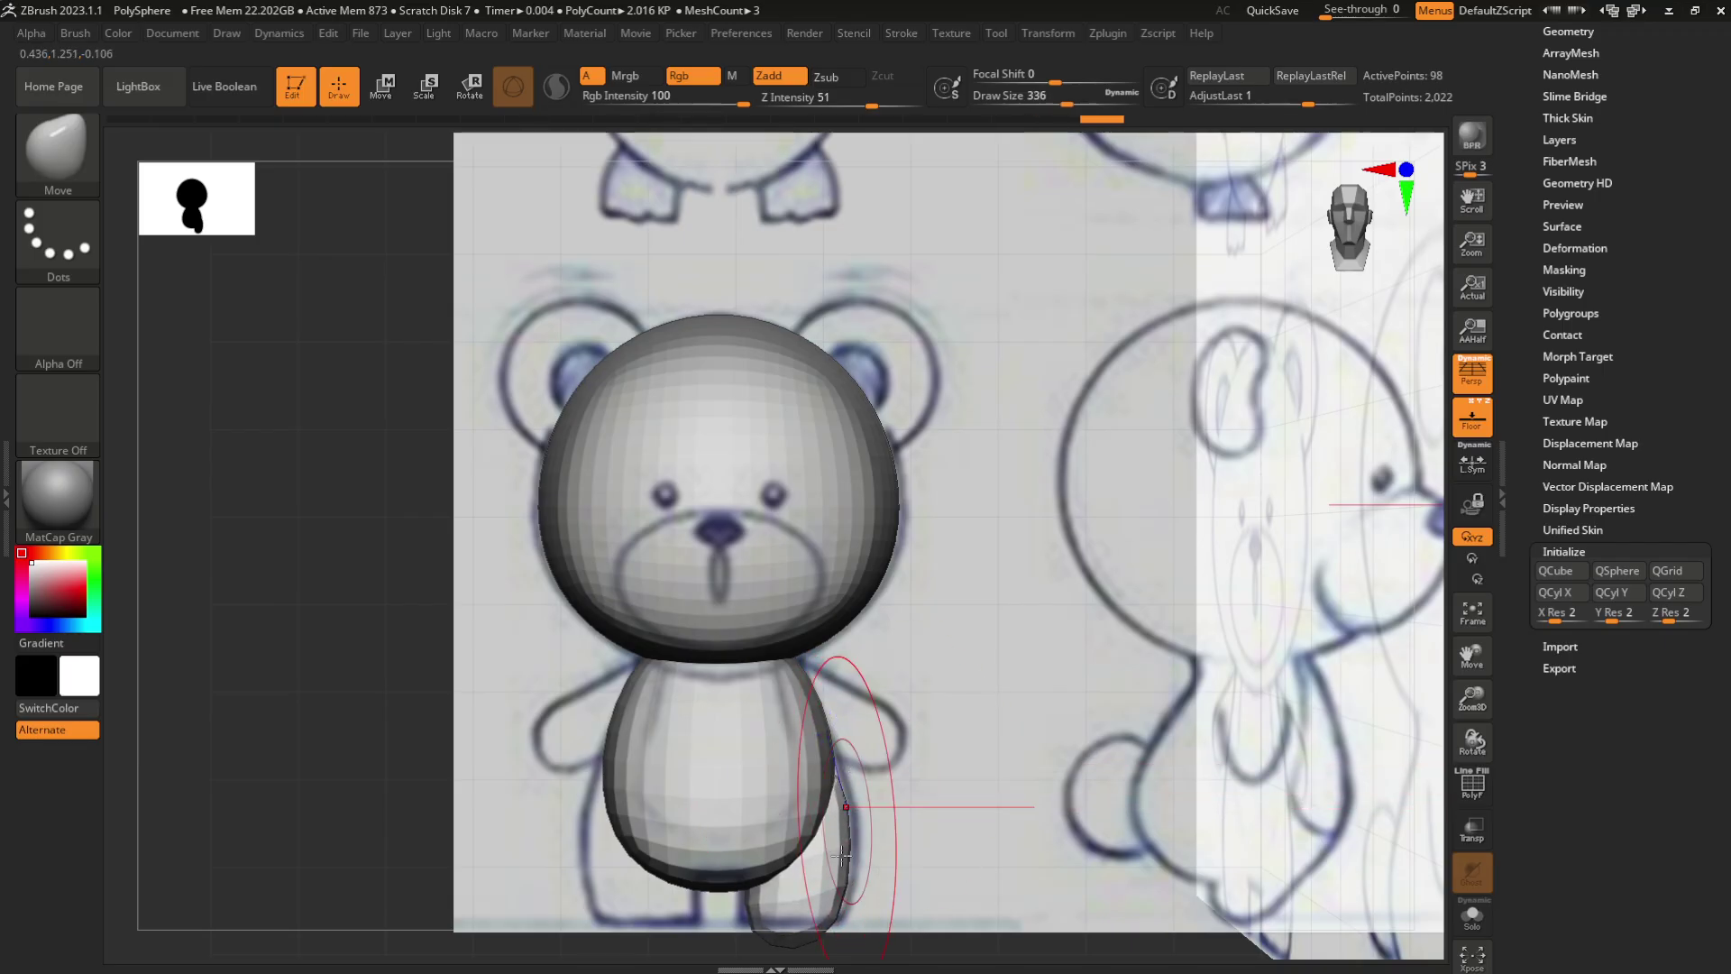
drag(780, 947, 816, 911)
drag(954, 819, 958, 879)
In front view, refine the left leg's outer side, flatten its foot and pull the inner foot corner to the outline
shift+drag(1325, 262, 1262, 361)
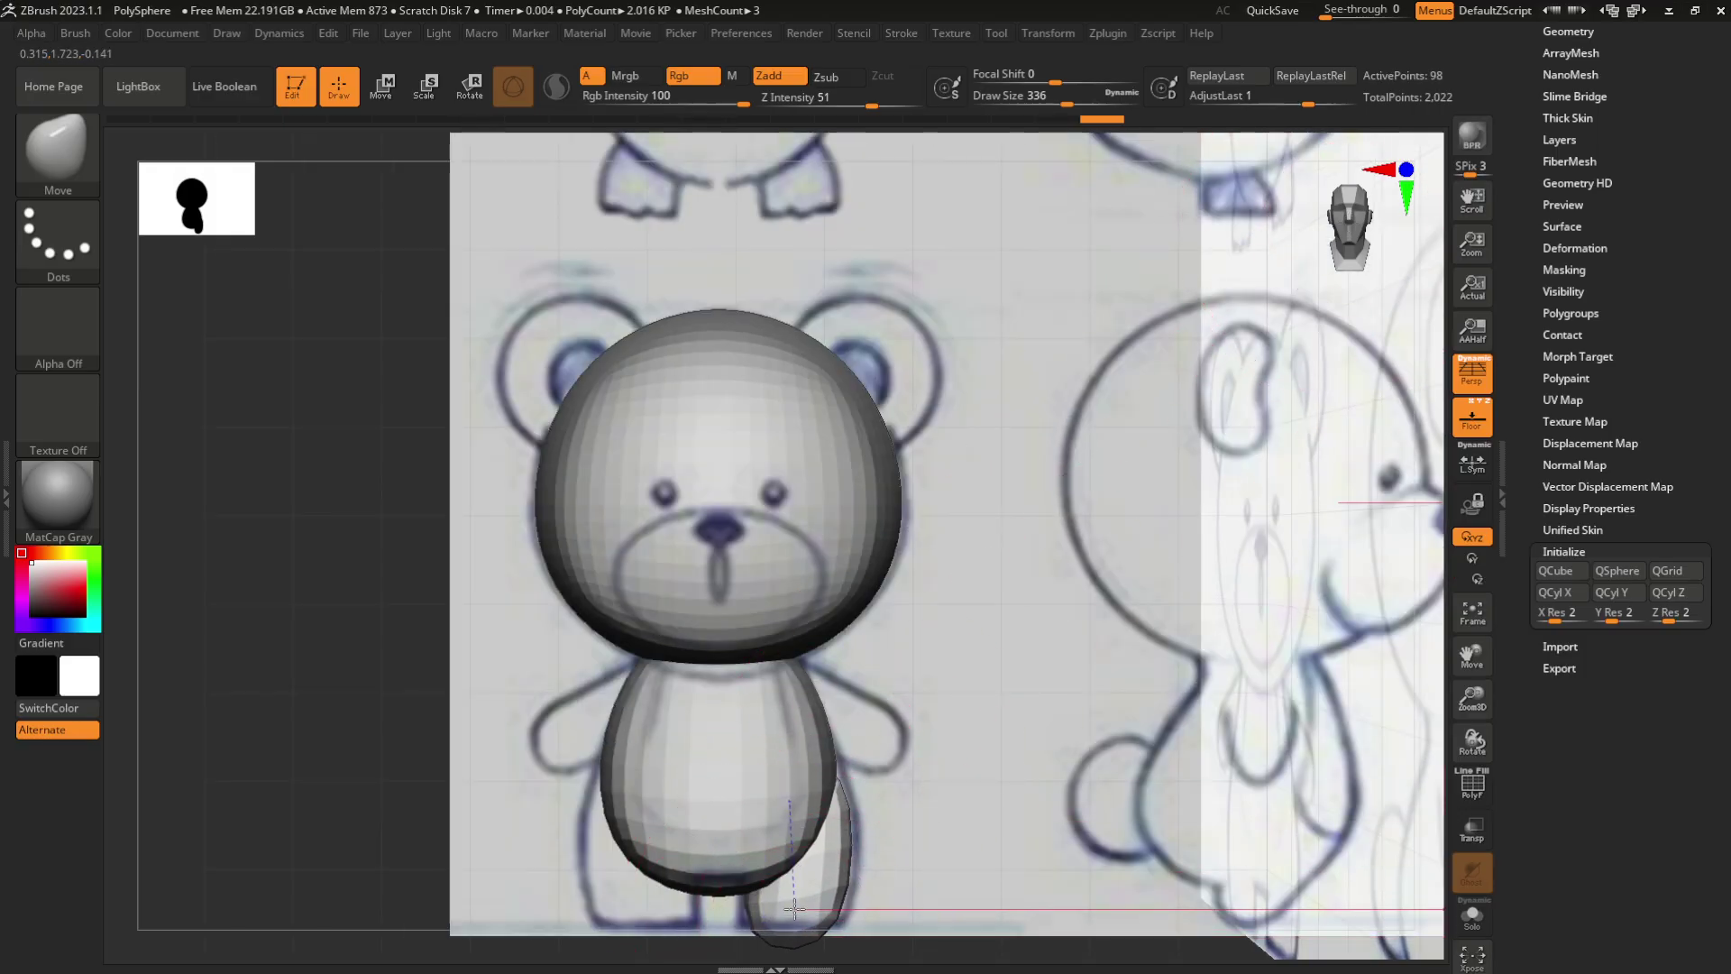
mouse_move(739, 909)
mouse_down()
mouse_move(851, 896)
mouse_move(776, 920)
mouse_up()
drag(853, 877, 847, 883)
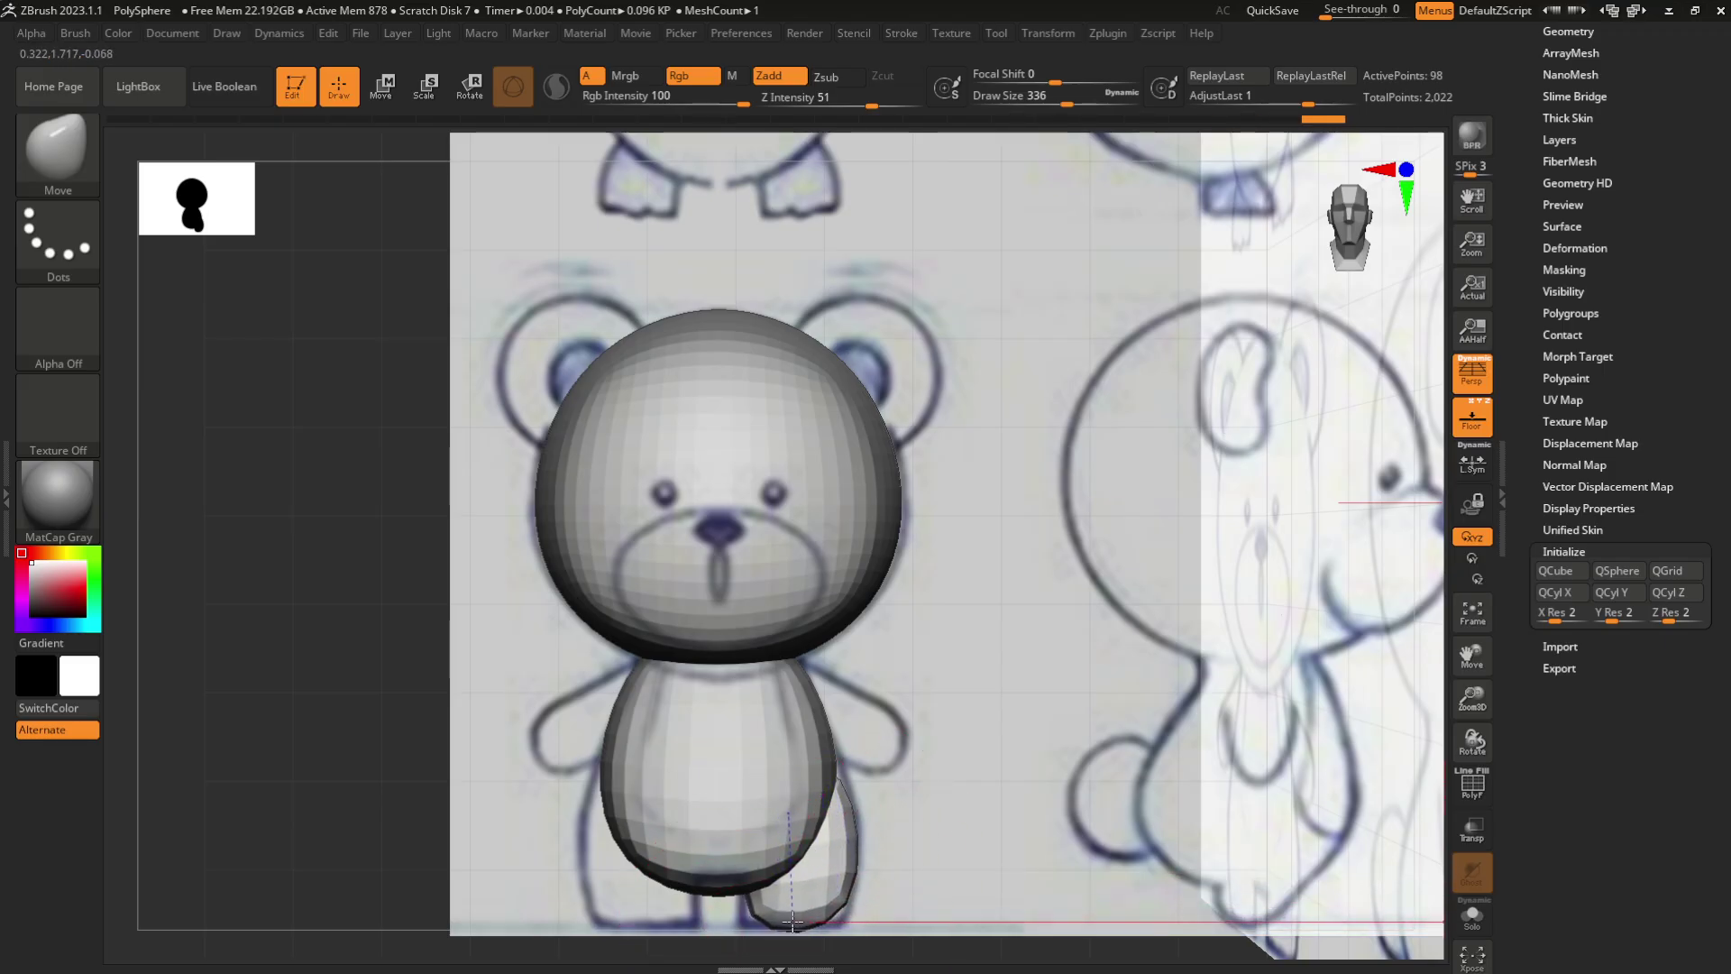
drag(832, 765, 836, 768)
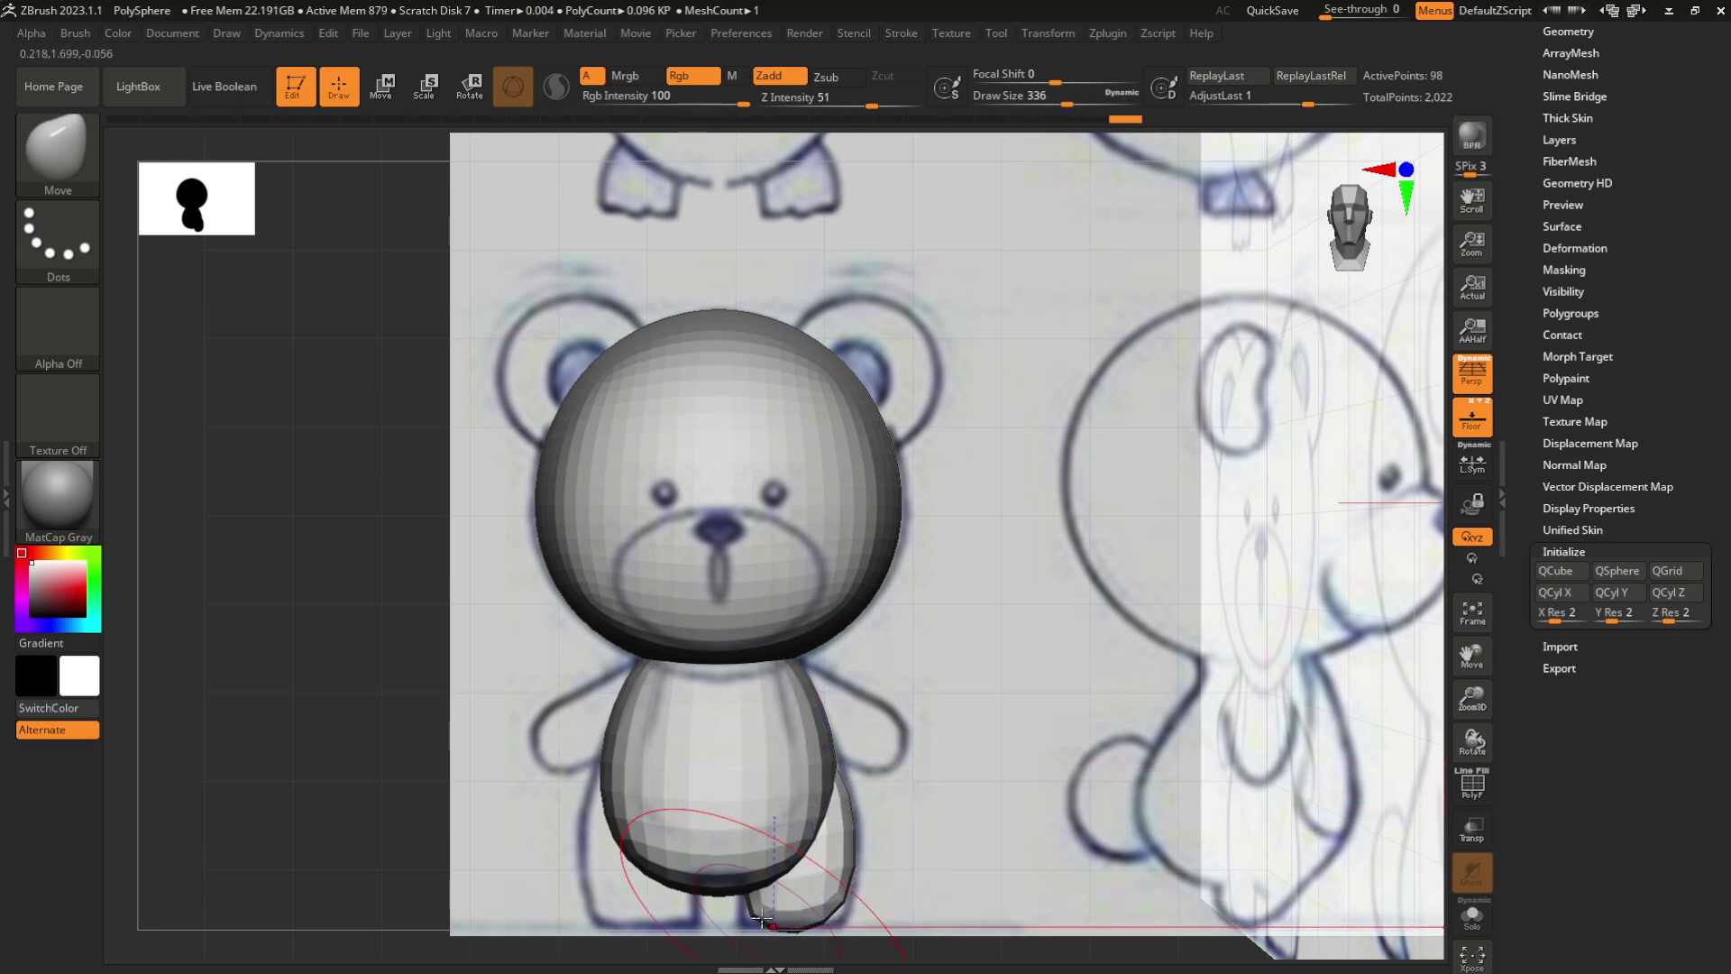
drag(763, 915, 748, 911)
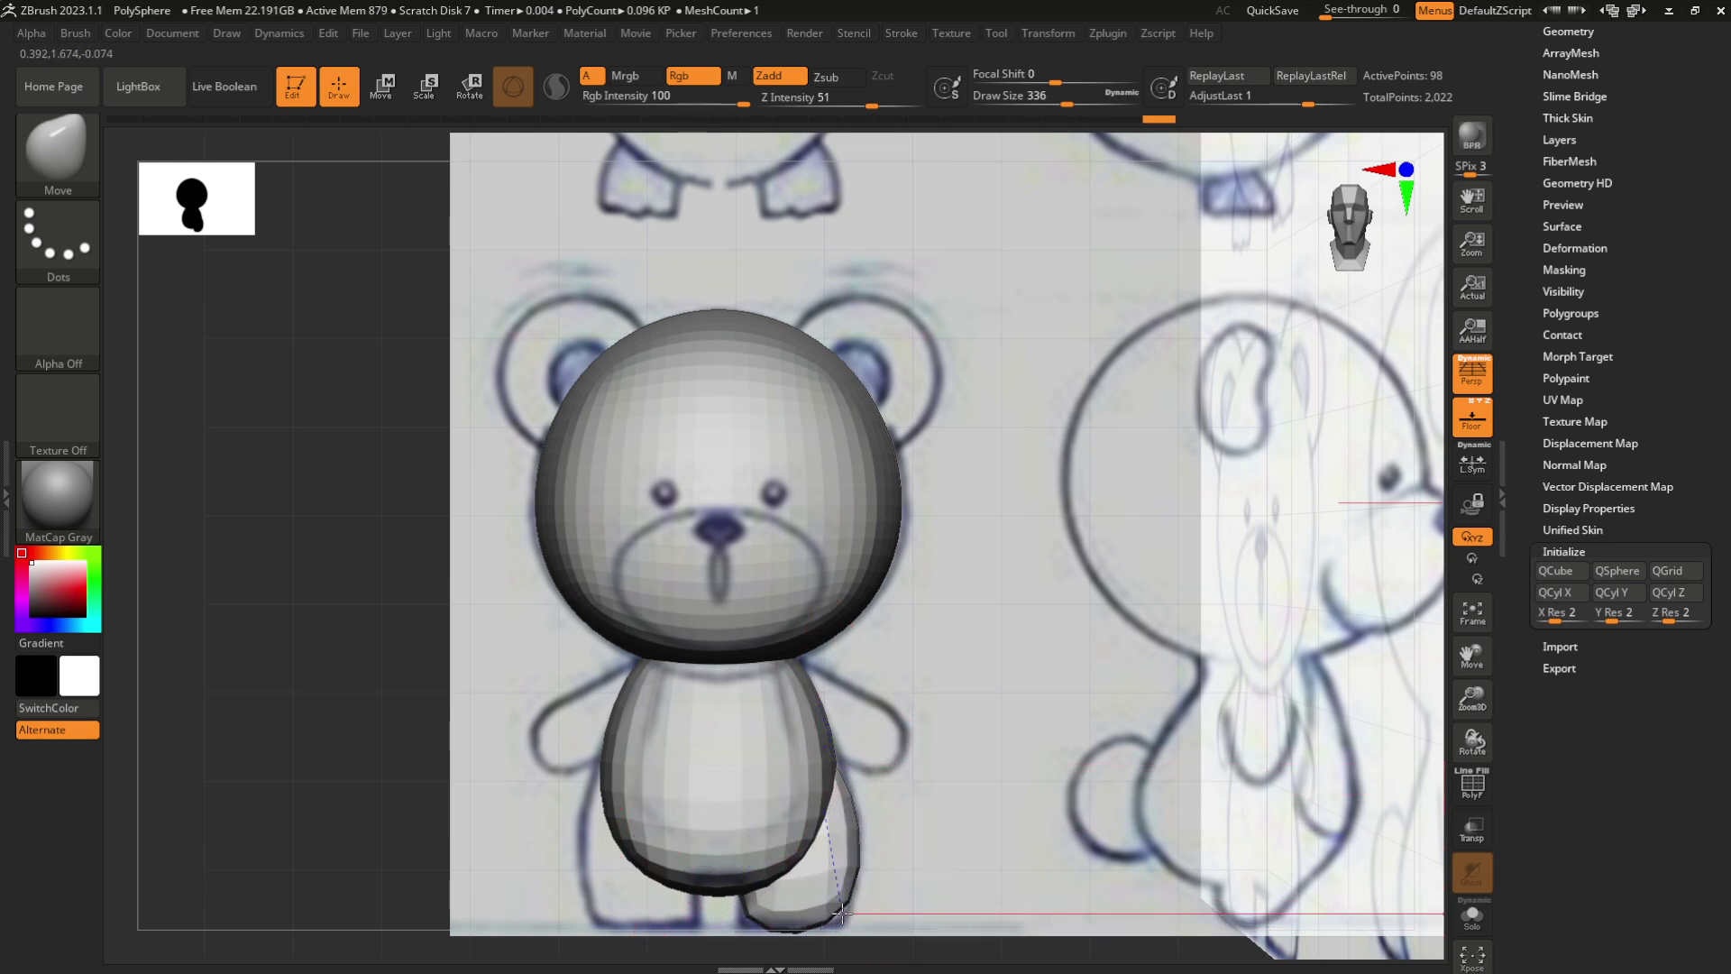
In side view, pull the bottom and front of the foot to match the side reference
click(1372, 239)
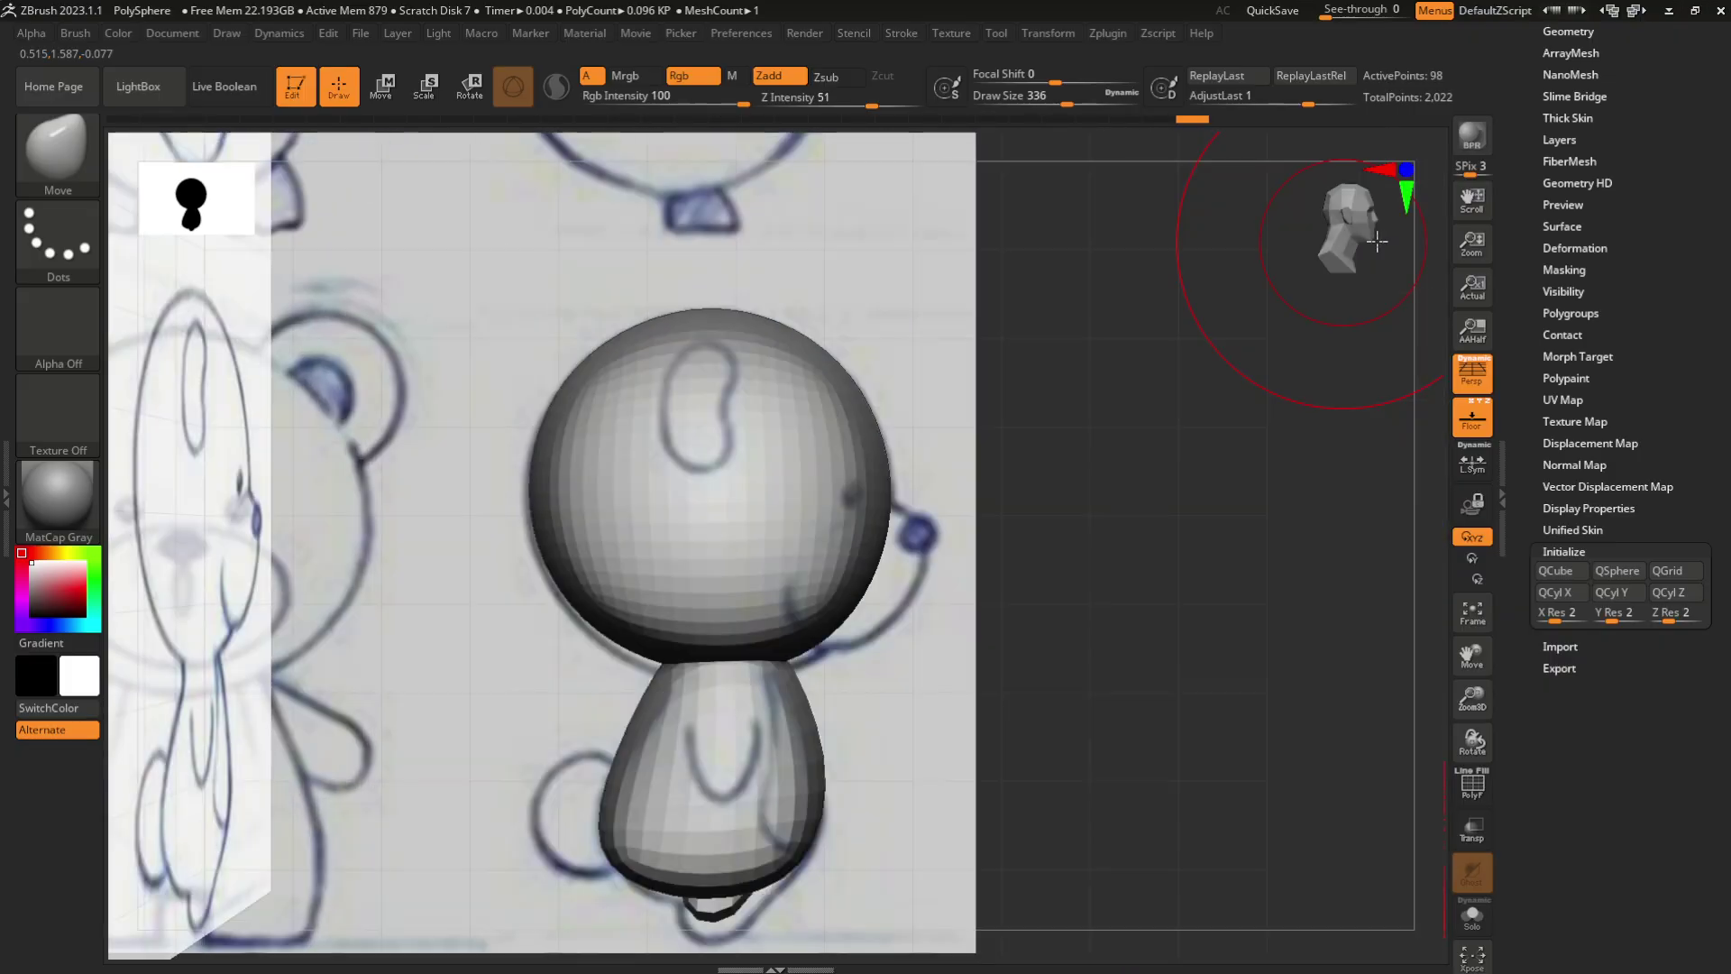
drag(710, 914, 712, 924)
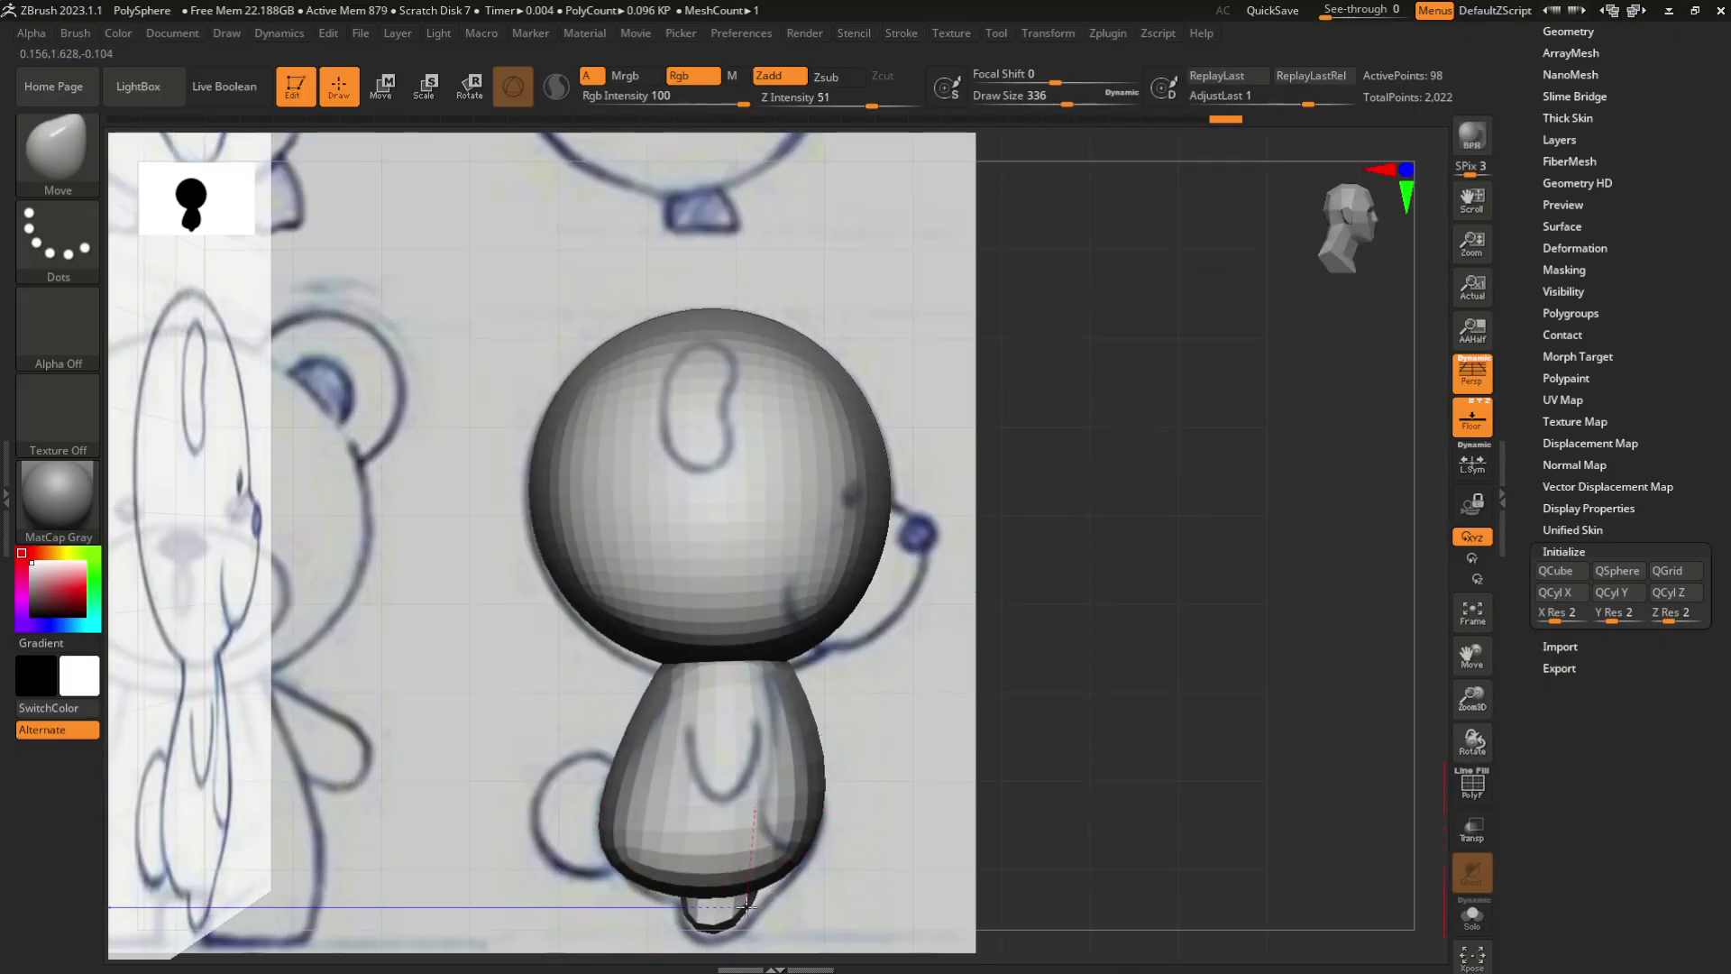
drag(728, 917, 741, 904)
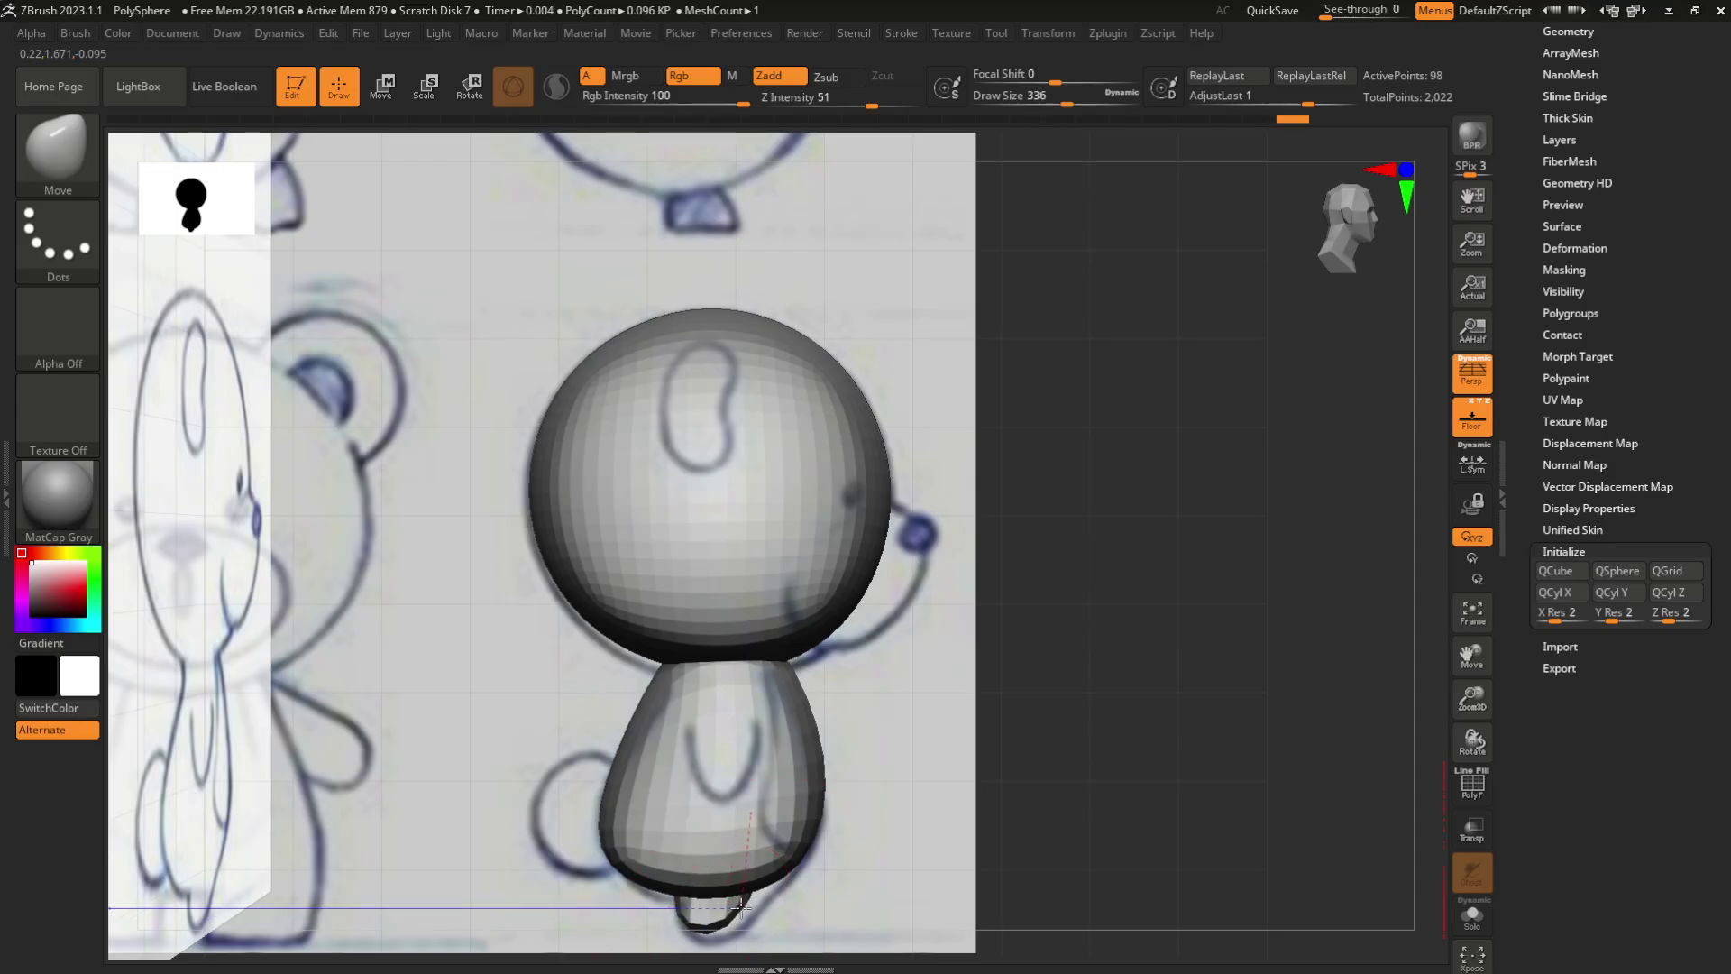
Adjust the underside of the left foot against the ground line in front view
drag(1339, 236, 1317, 241)
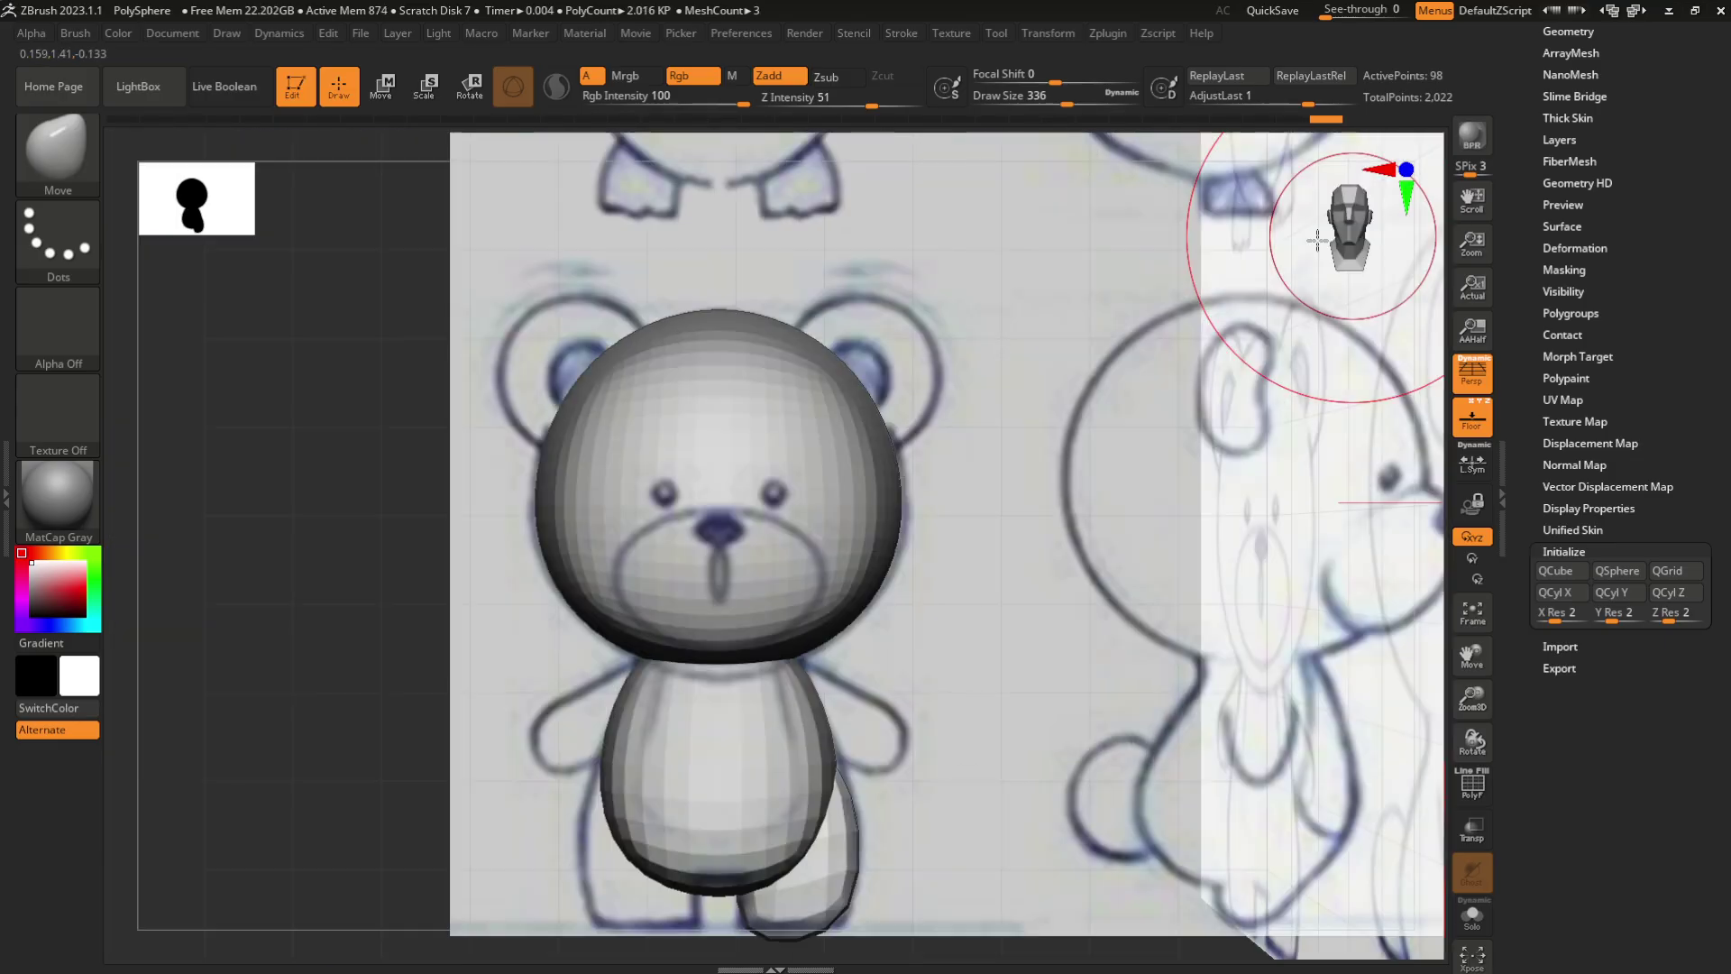
drag(771, 906, 802, 933)
click(1347, 236)
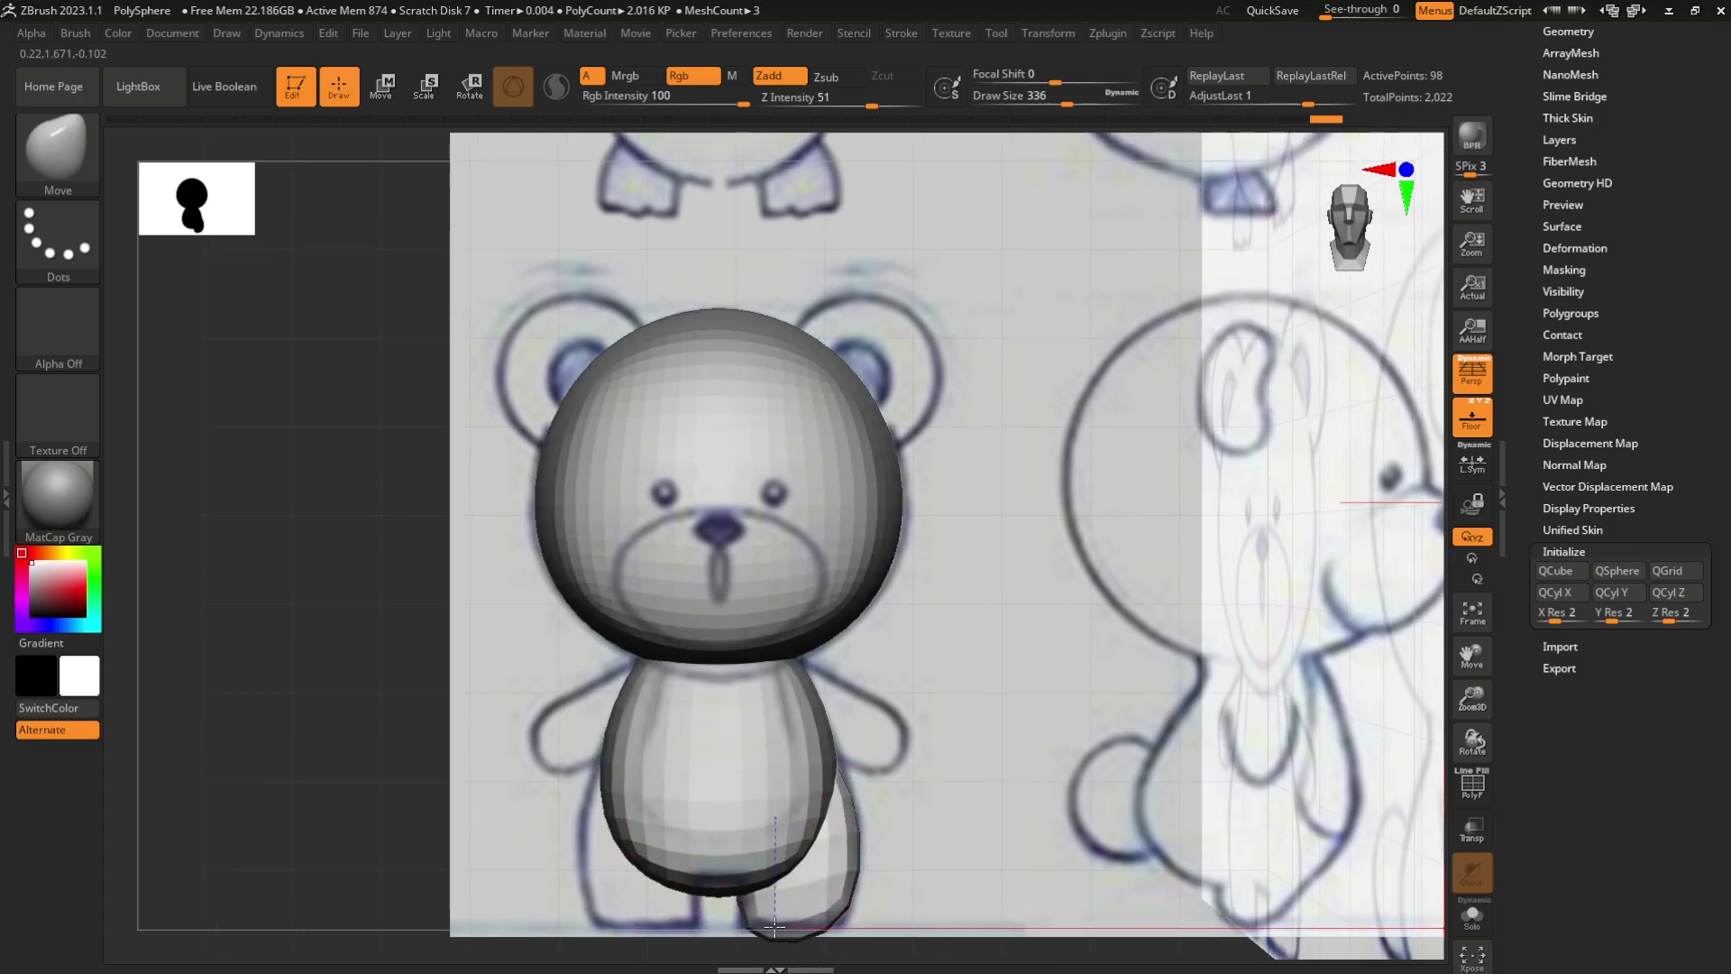
drag(1073, 690, 1089, 672)
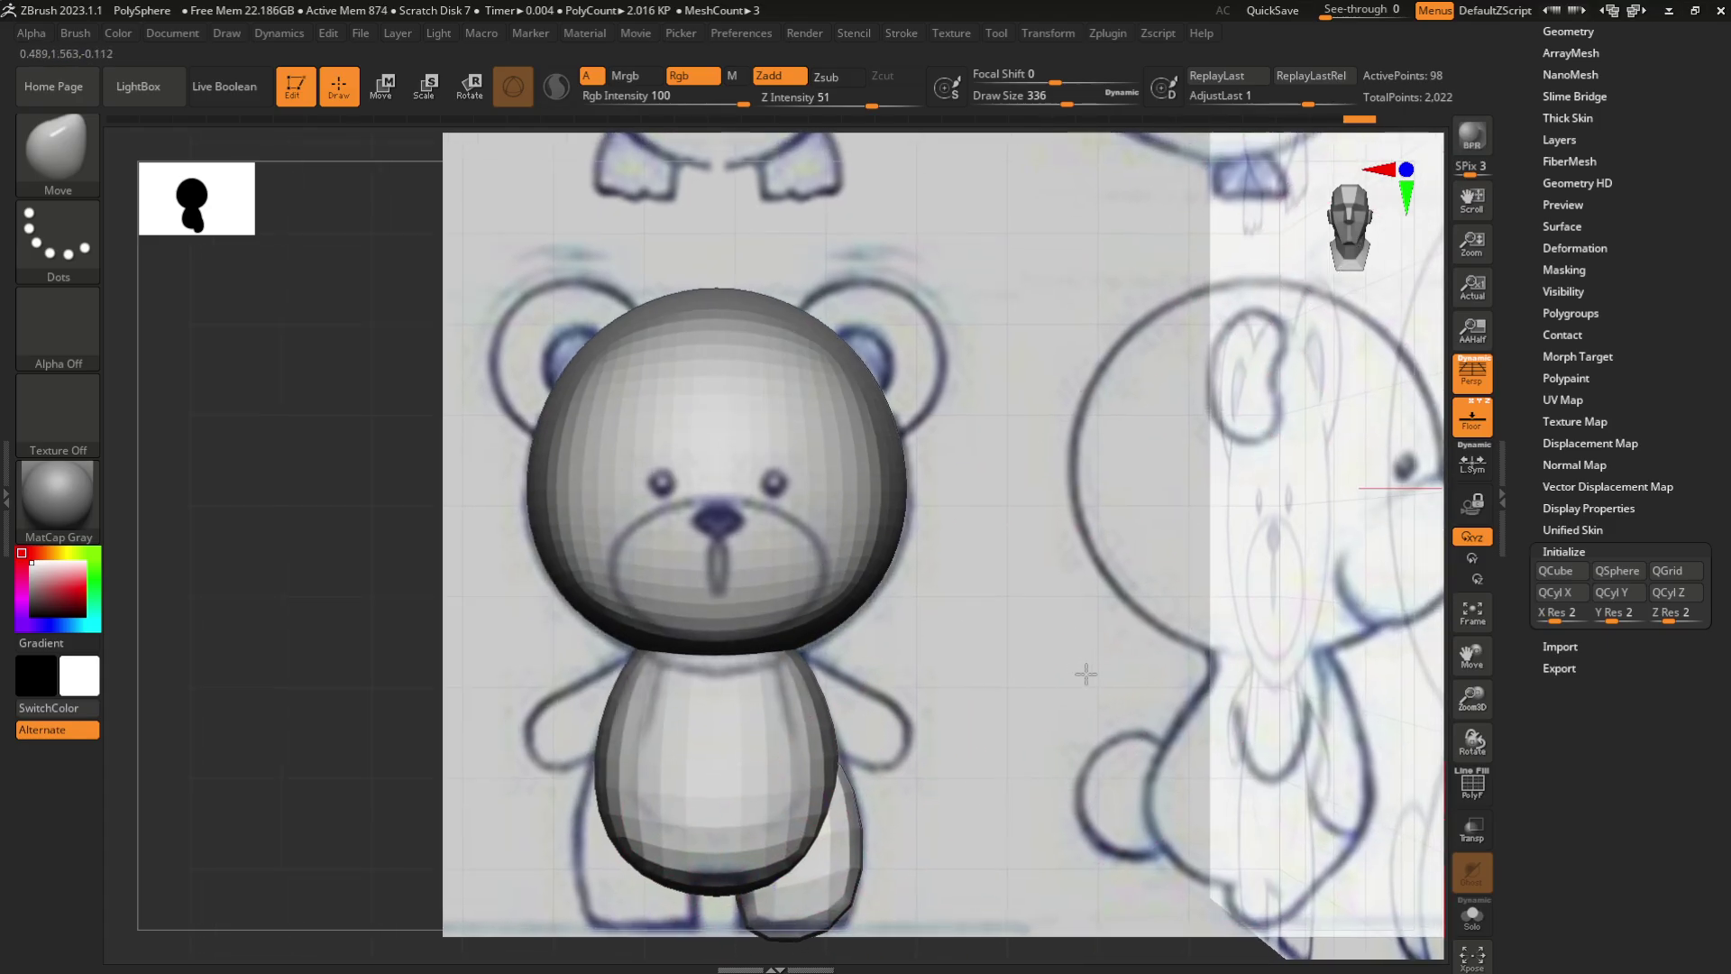
Subdivide the left leg again and refine its foot bottom and upper outer edge against the front outline
key(ctrl+d)
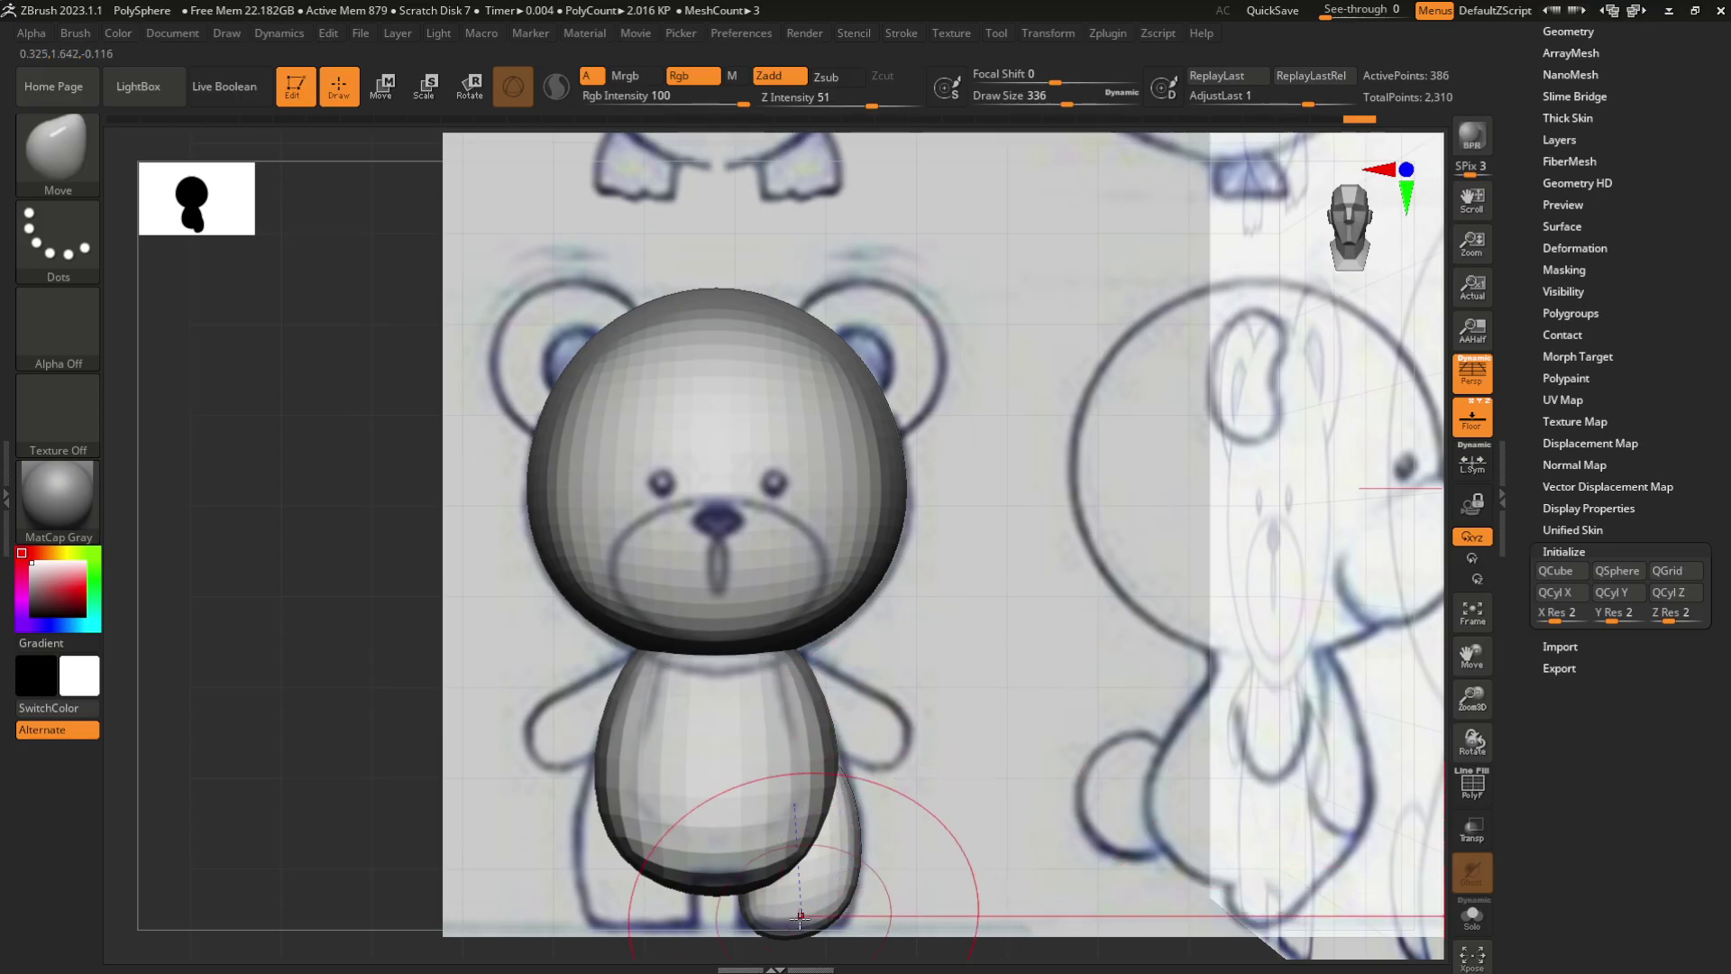
drag(783, 930, 779, 926)
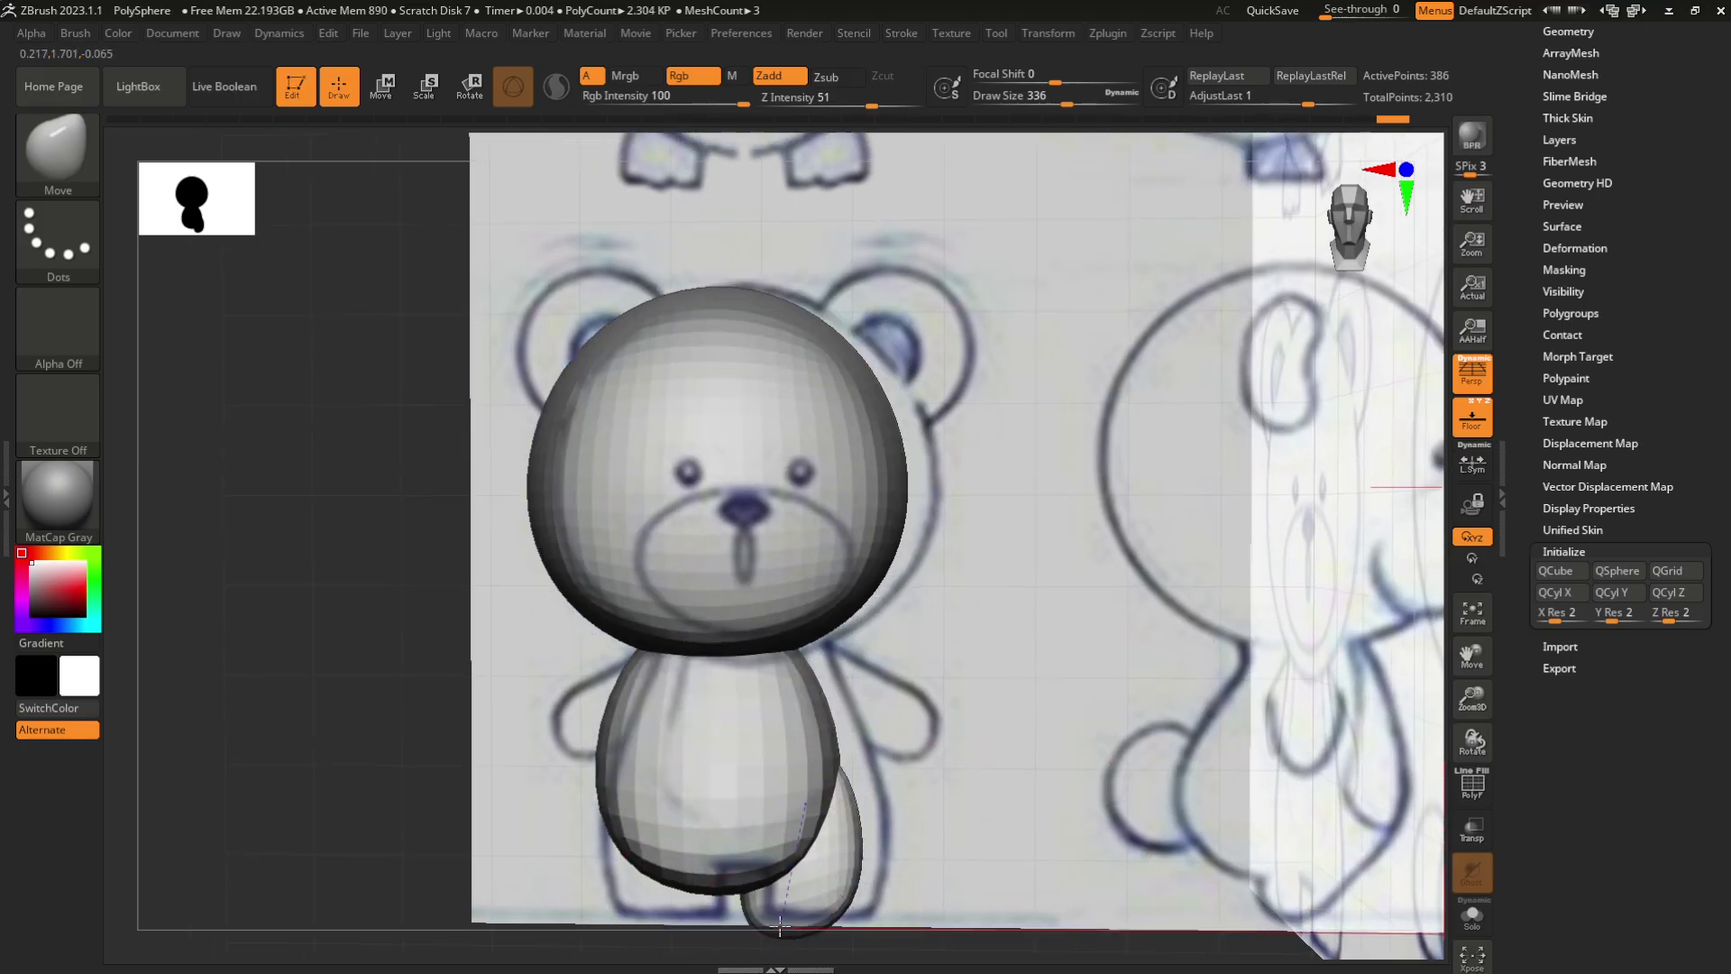
drag(997, 769, 1127, 532)
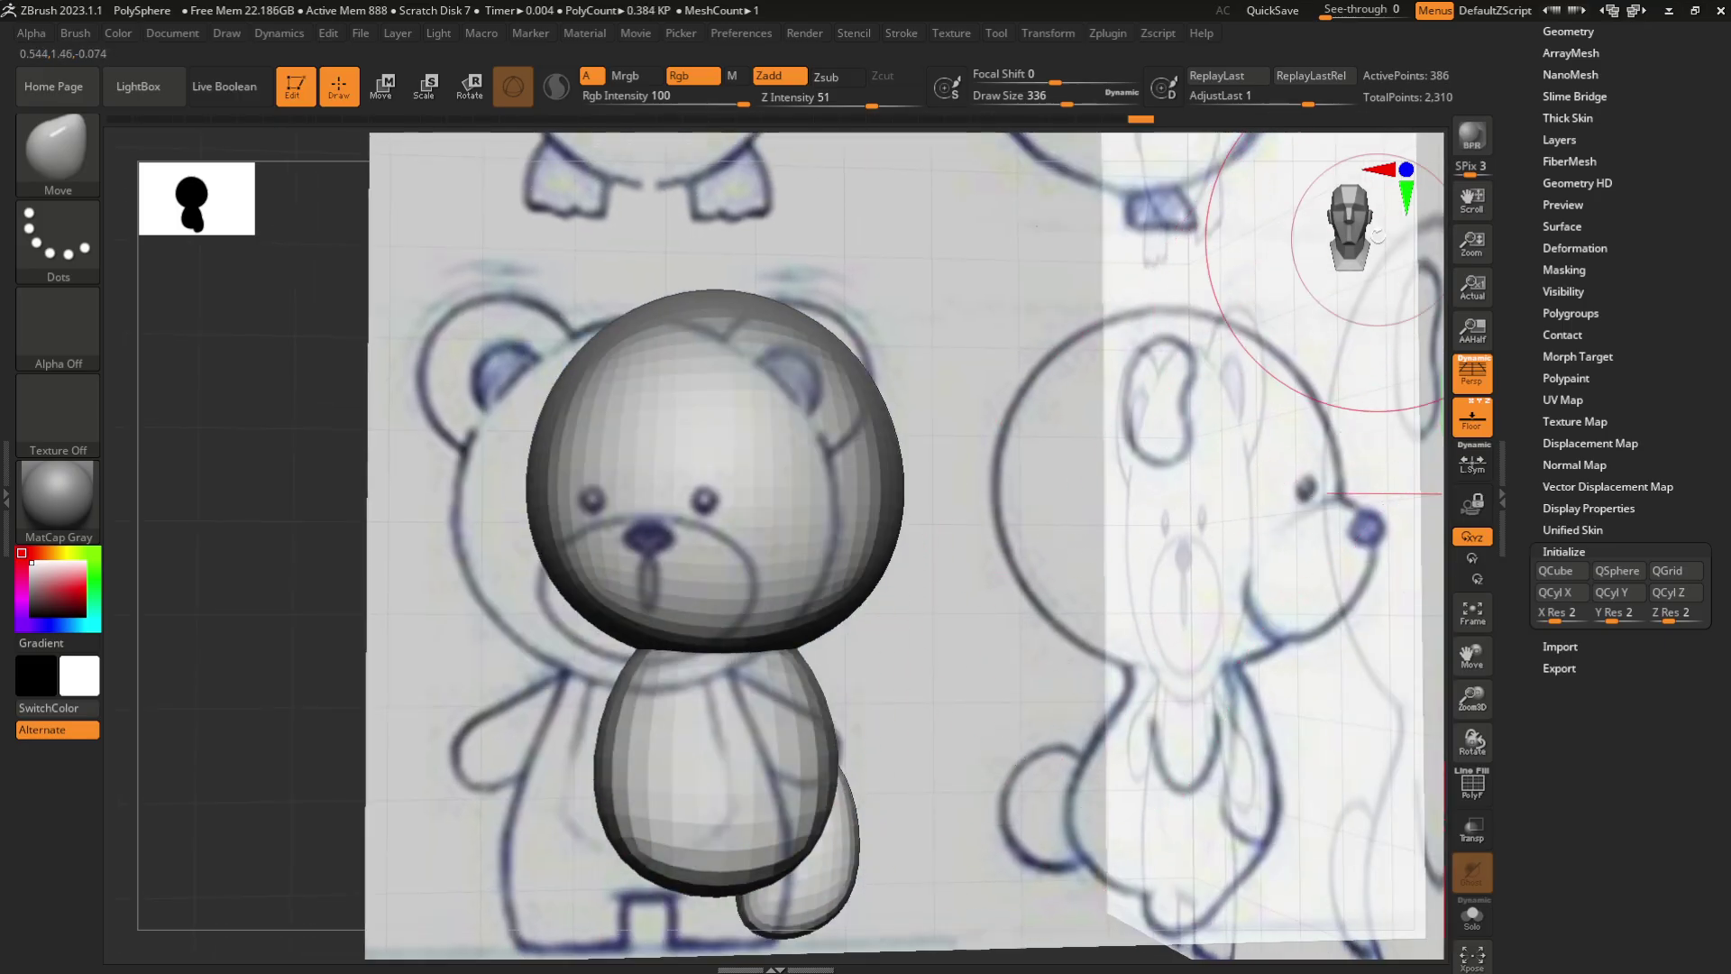
click(1349, 226)
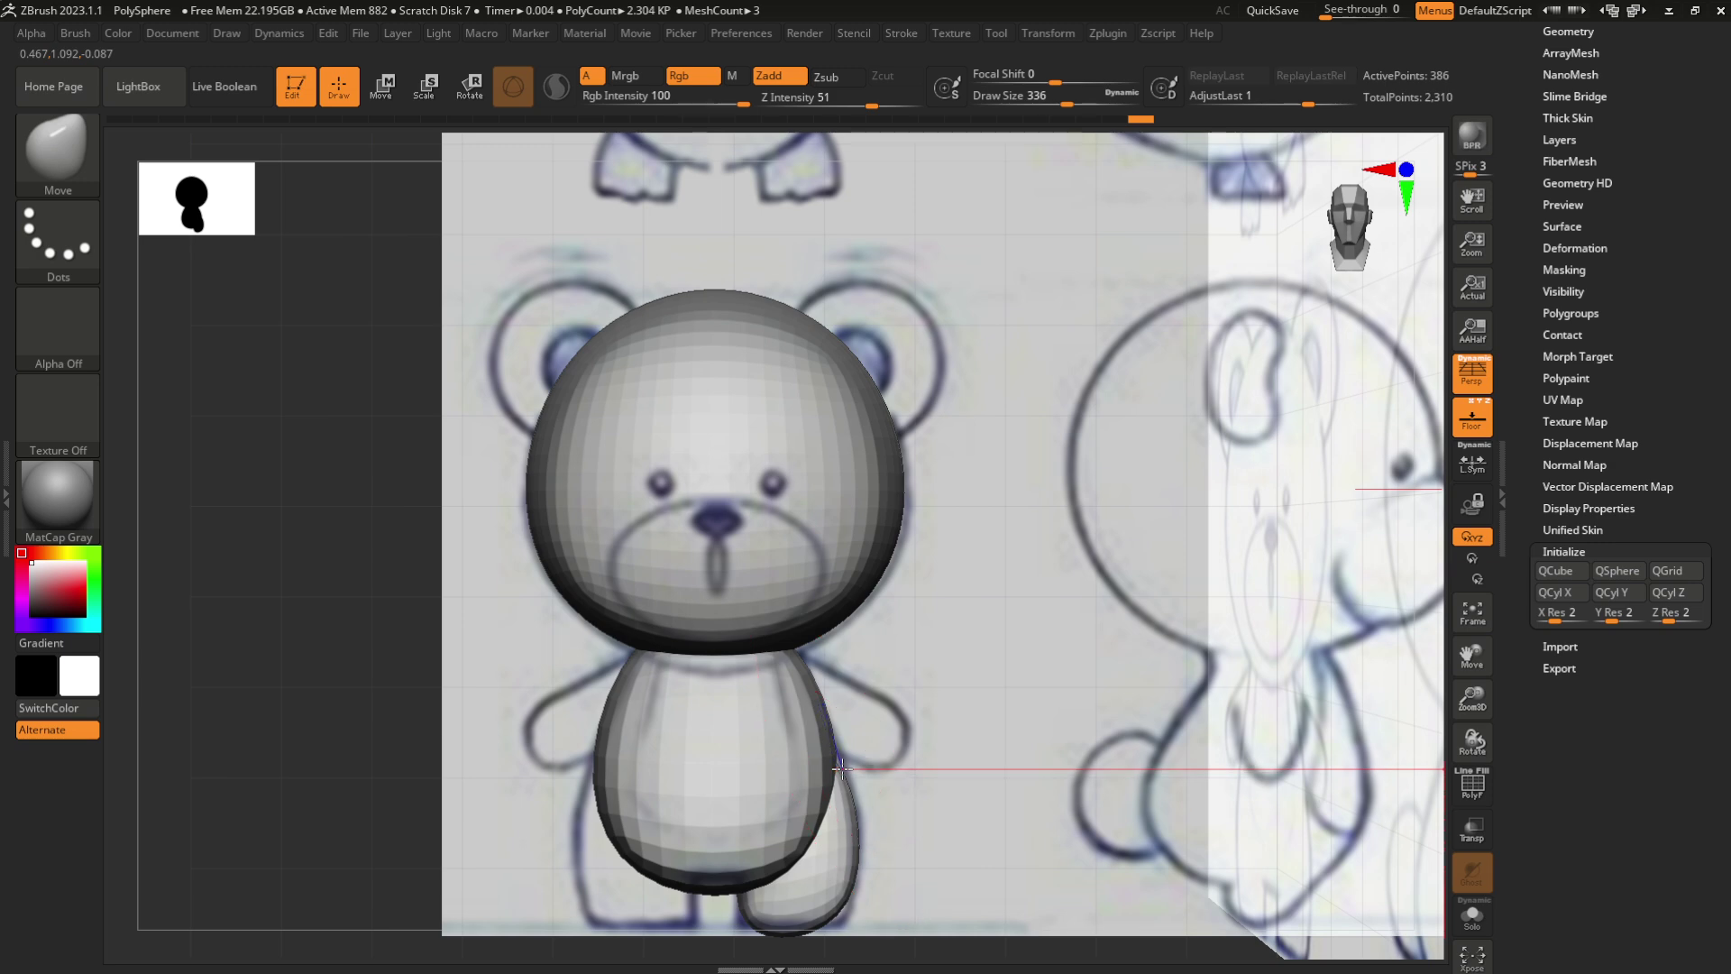
drag(839, 760, 1093, 502)
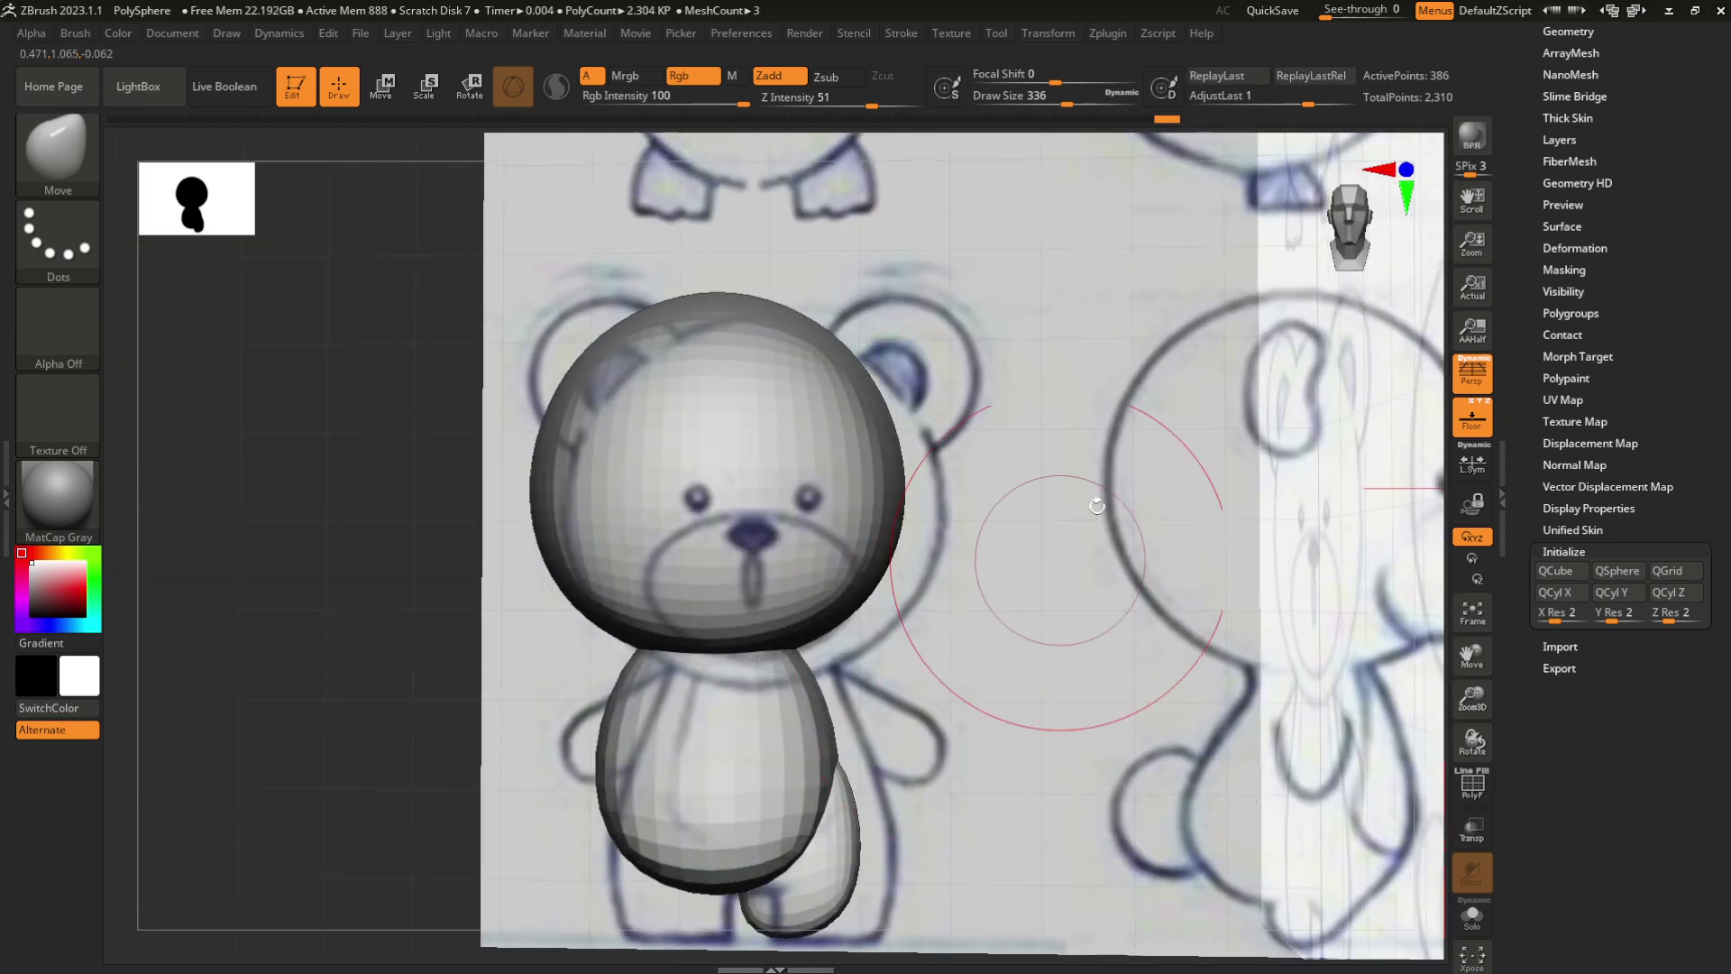
click(1350, 239)
drag(1350, 239, 1101, 444)
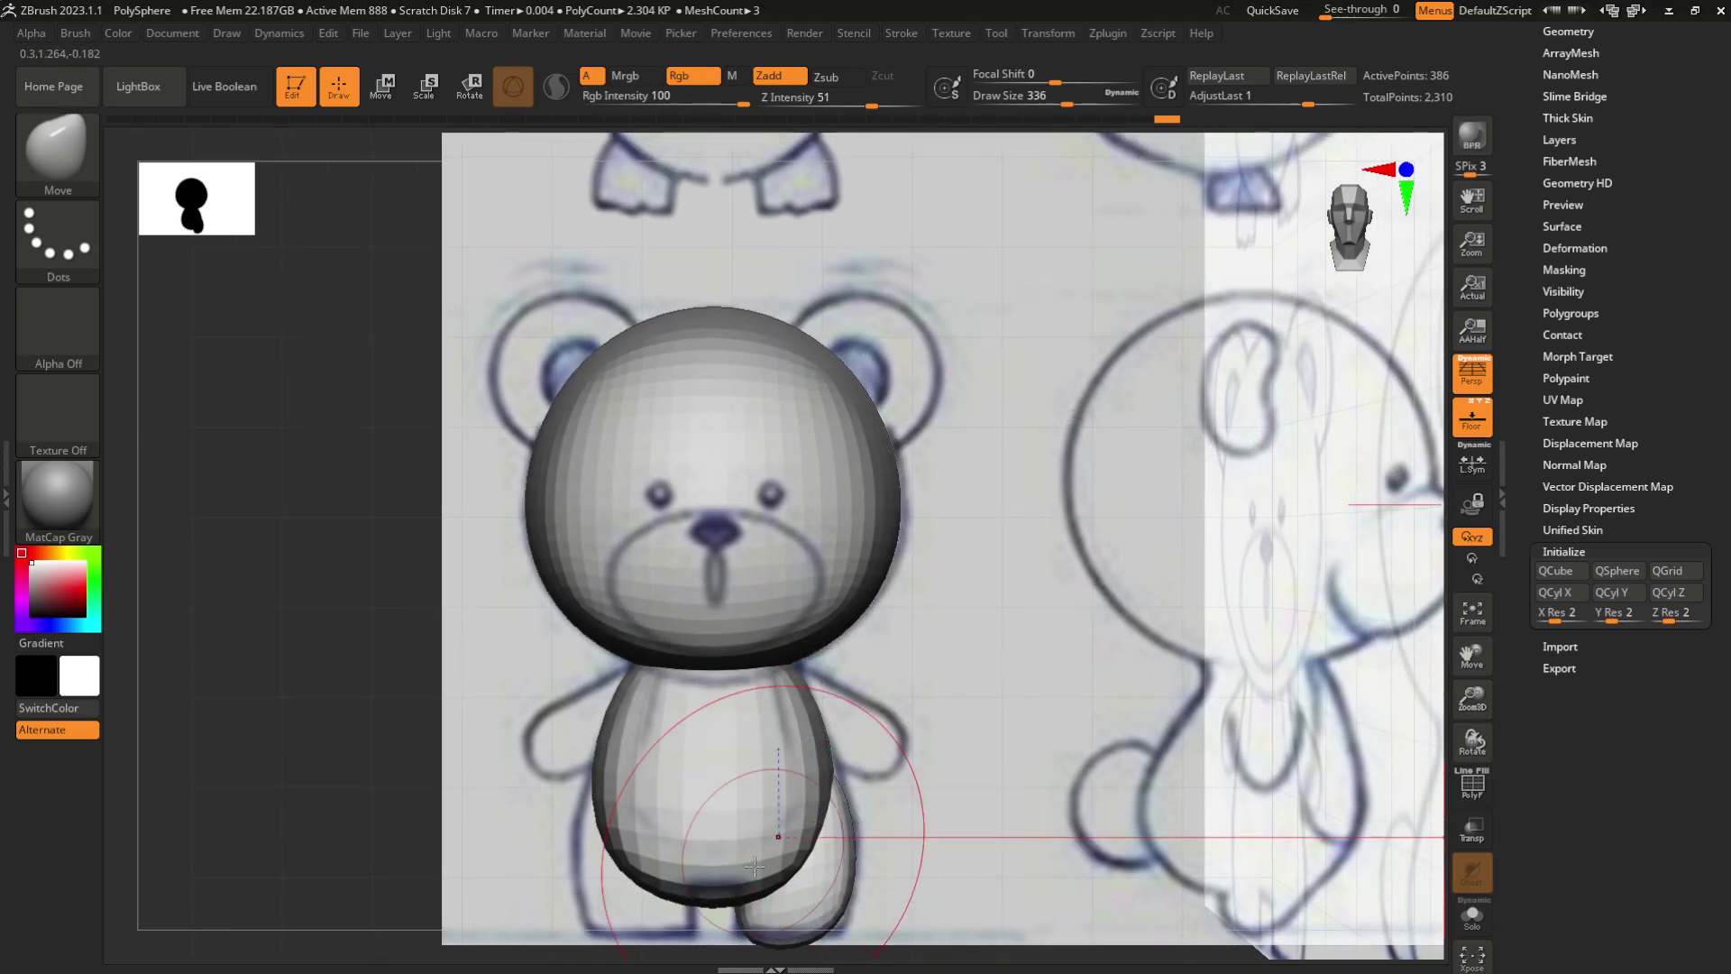
drag(895, 776, 905, 802)
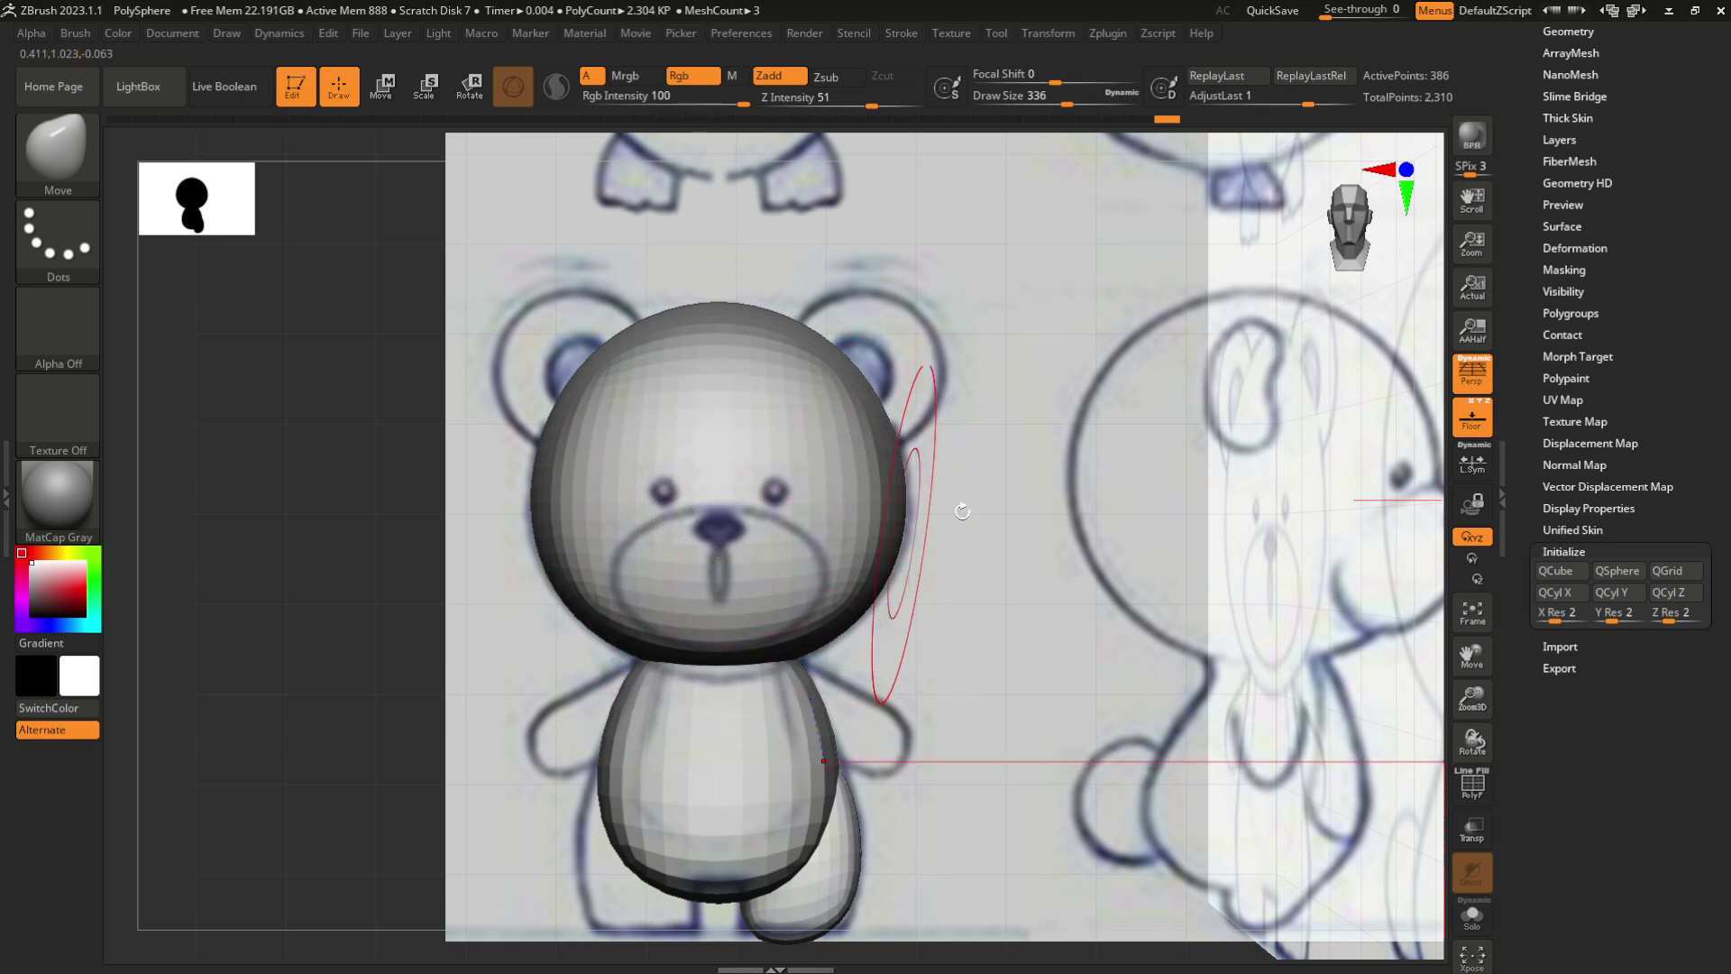
Duplicate the left leg as a separate subtool and move the copy straight up to the bear's left arm
drag(1523, 227, 1524, 443)
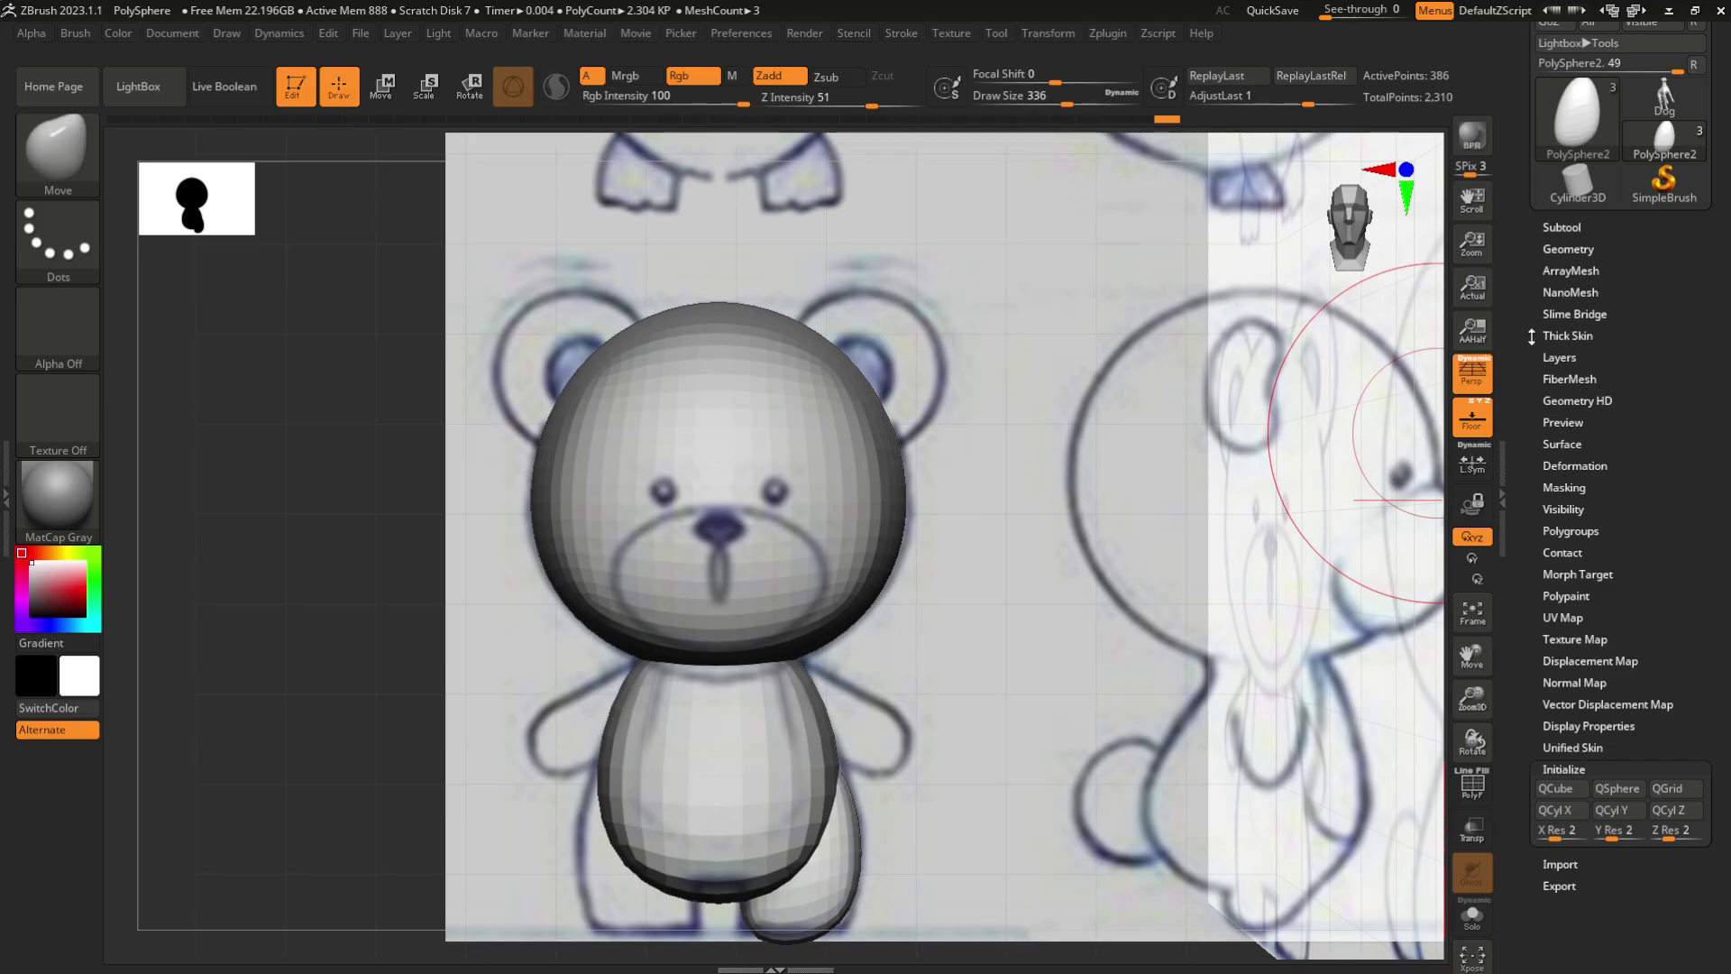
drag(1531, 336, 1531, 373)
key(ctrl)
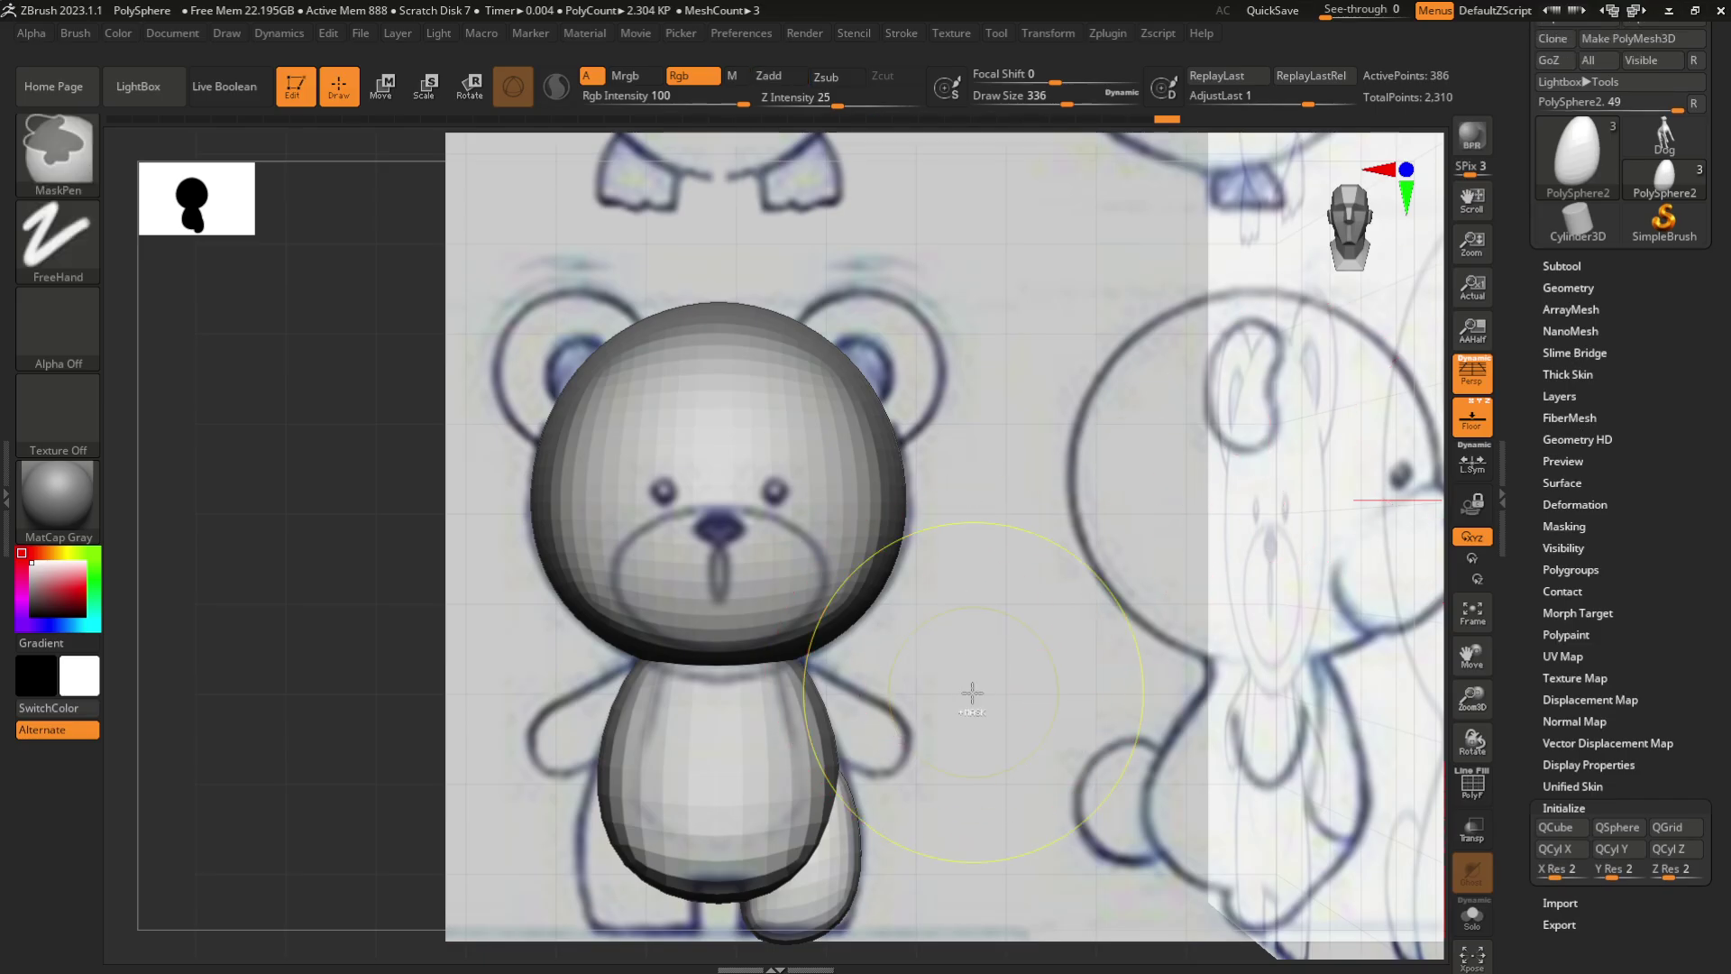
key(w)
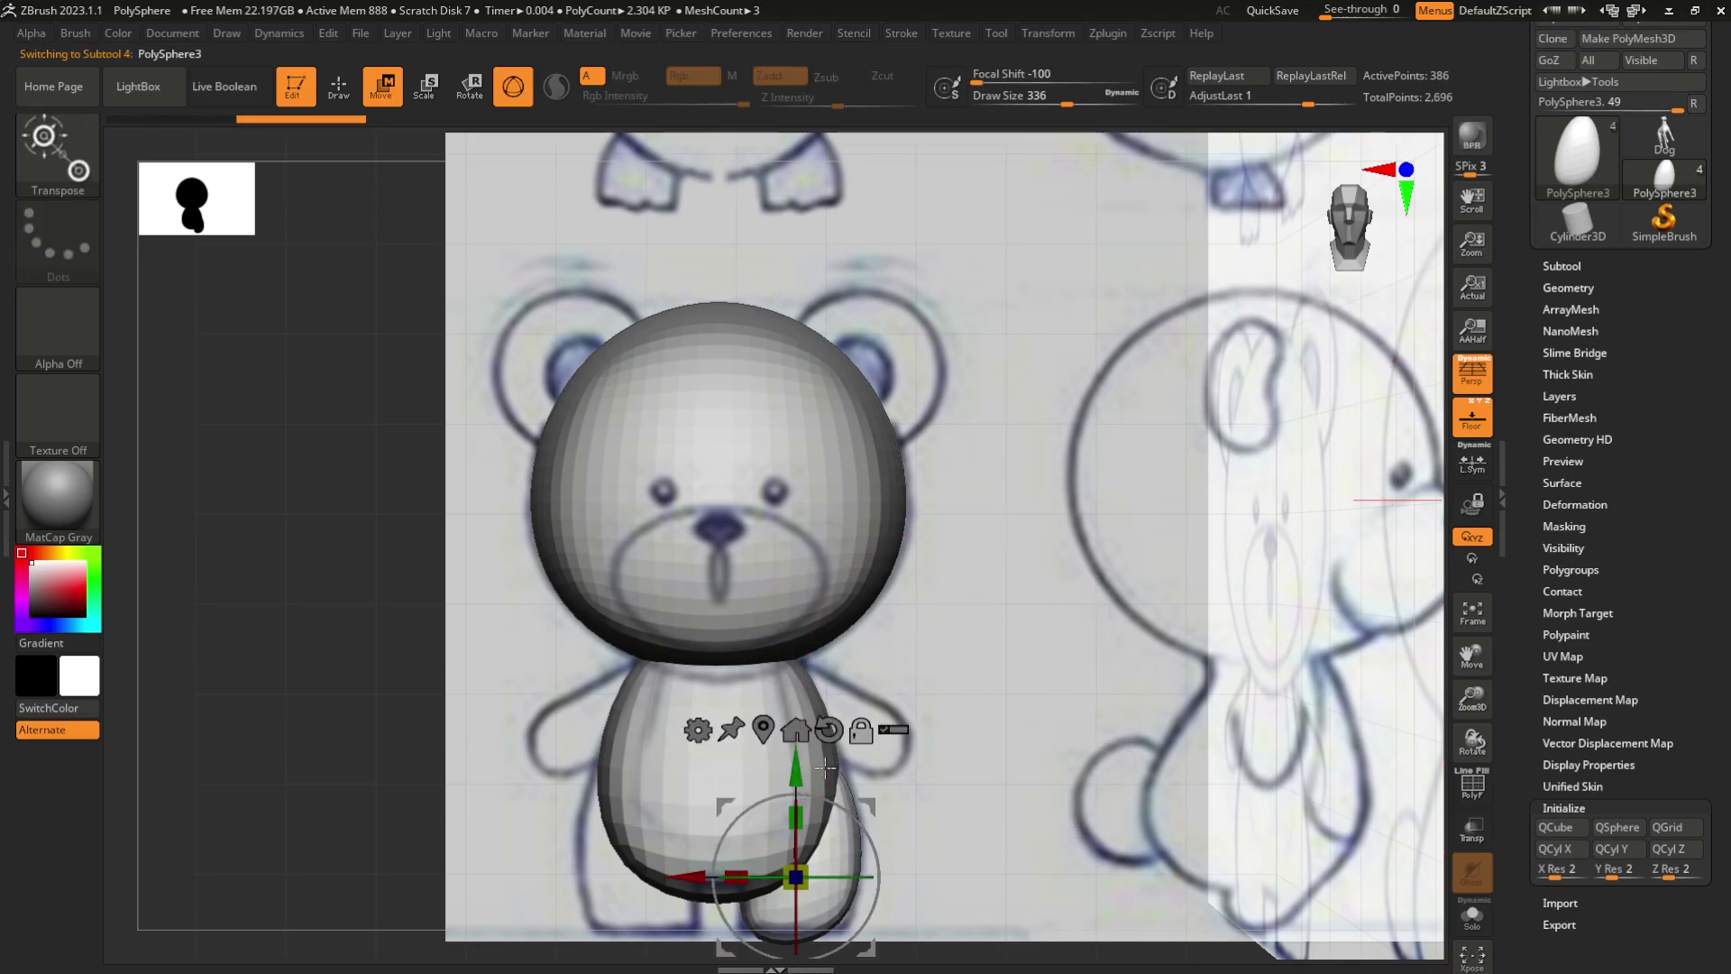
drag(805, 771, 815, 633)
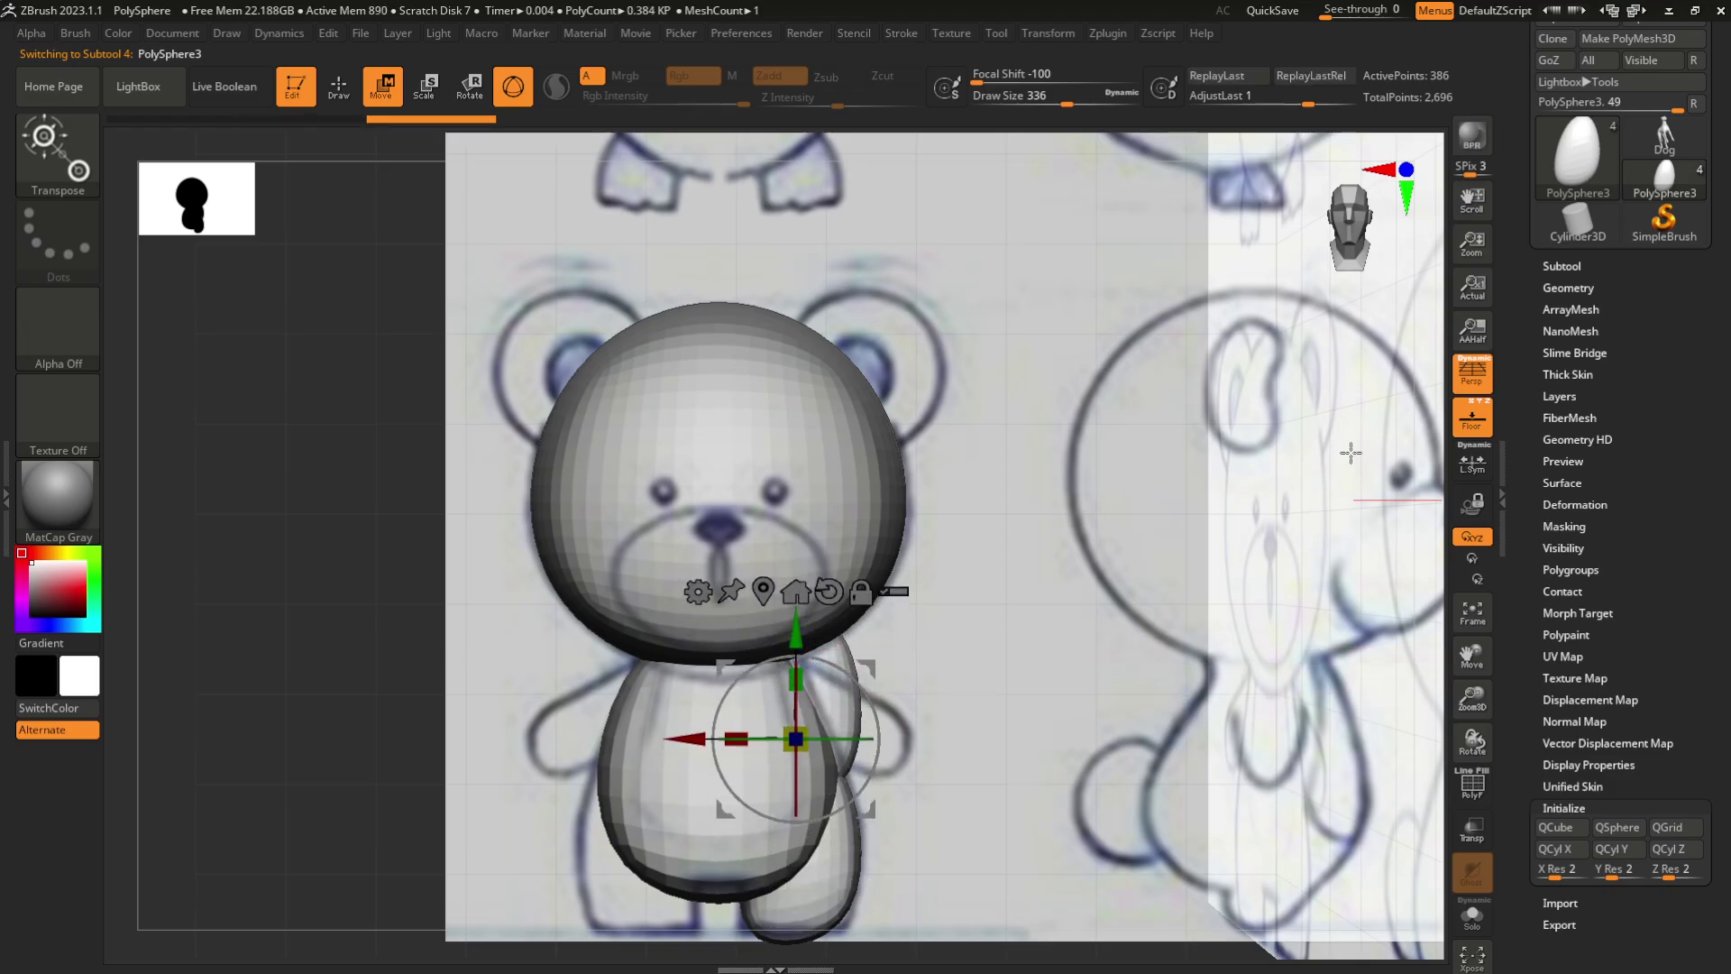
Delete the copied leg's lower subdivision levels and reinitialize the copy as a low-poly QSphere
click(1570, 287)
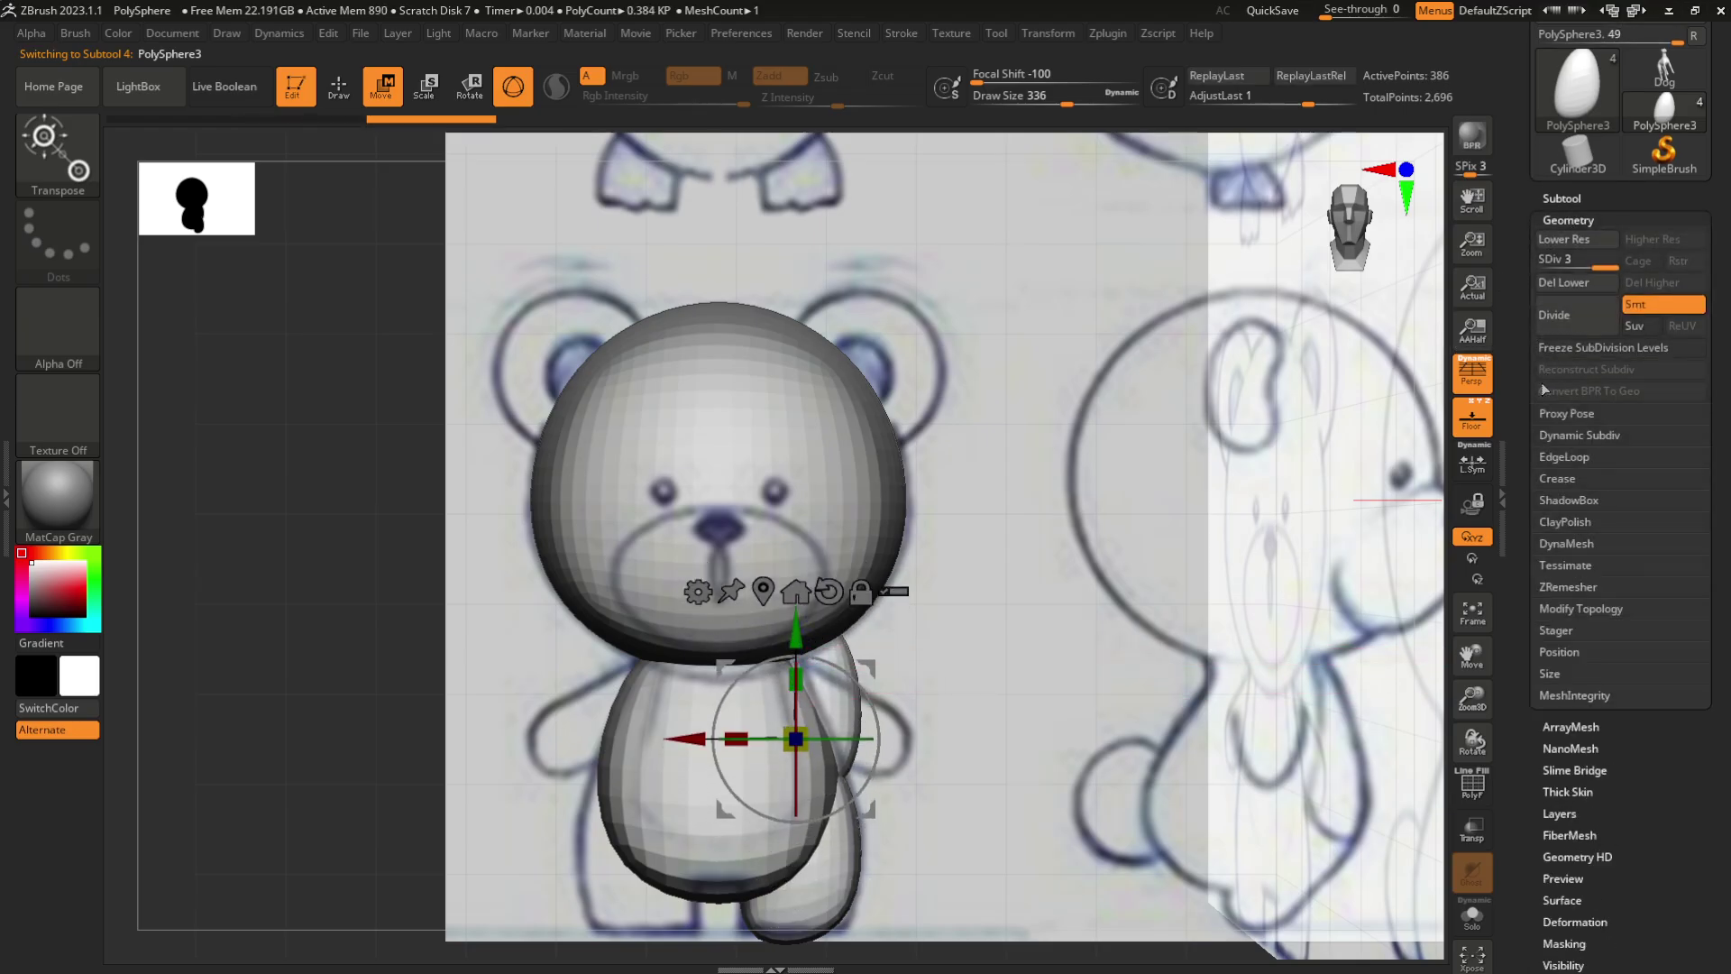
click(1561, 287)
scroll(1580, 320, down, 5)
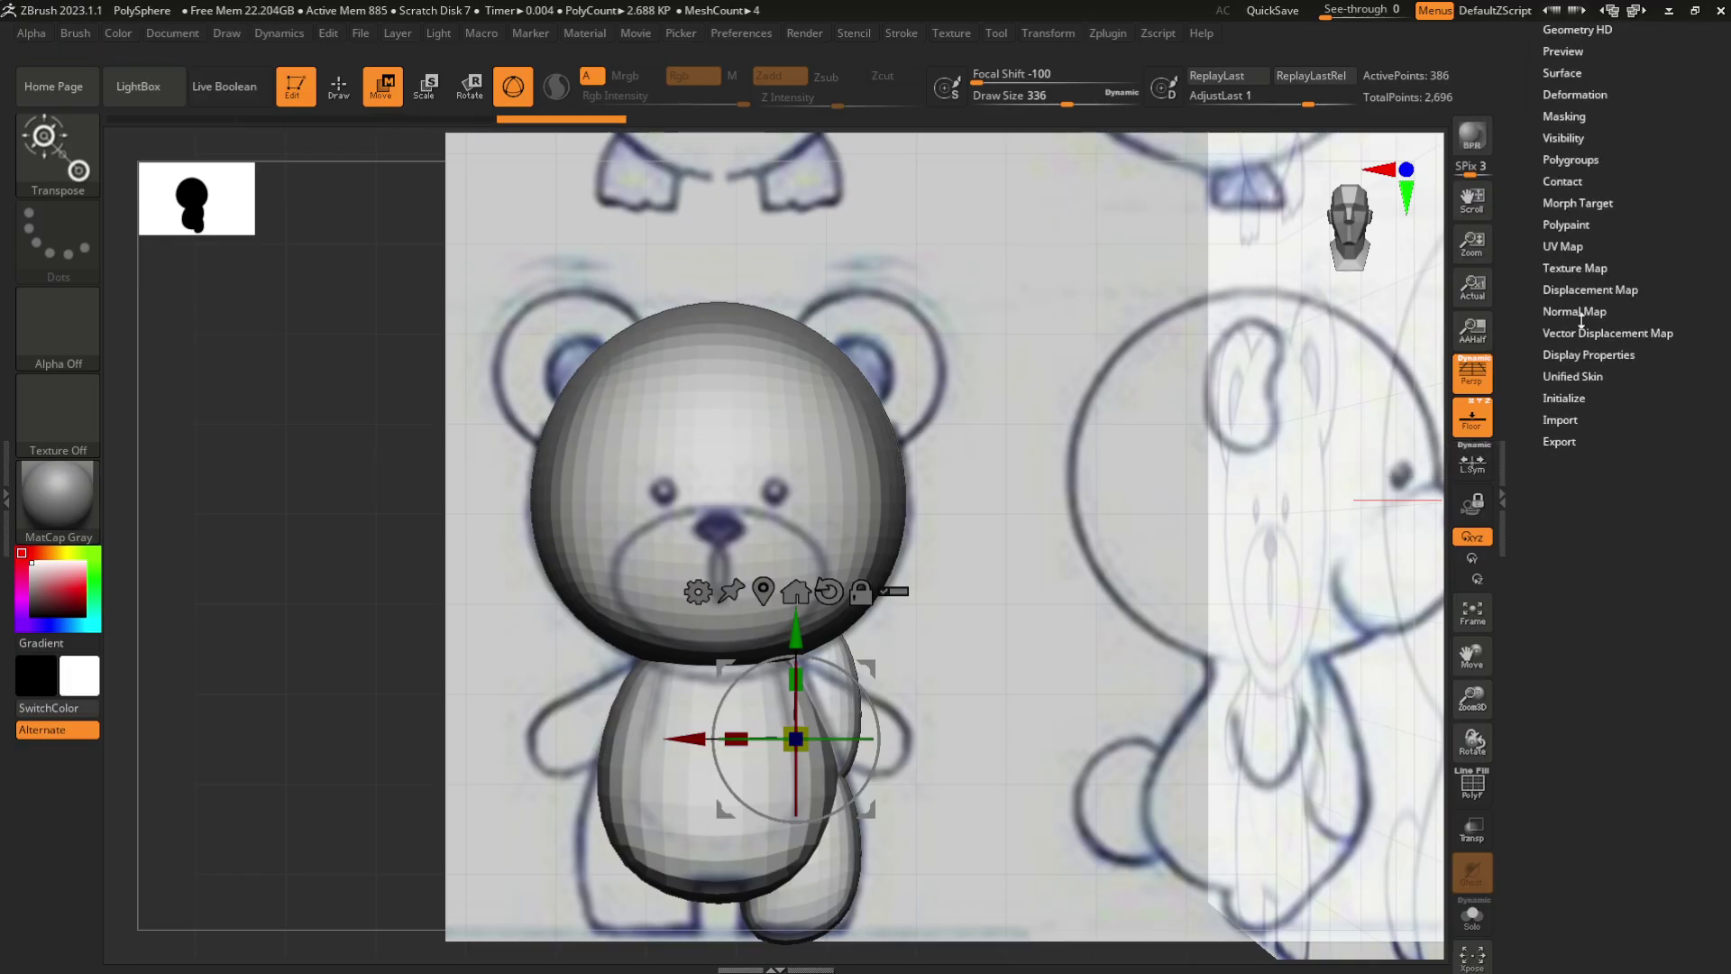
click(1567, 397)
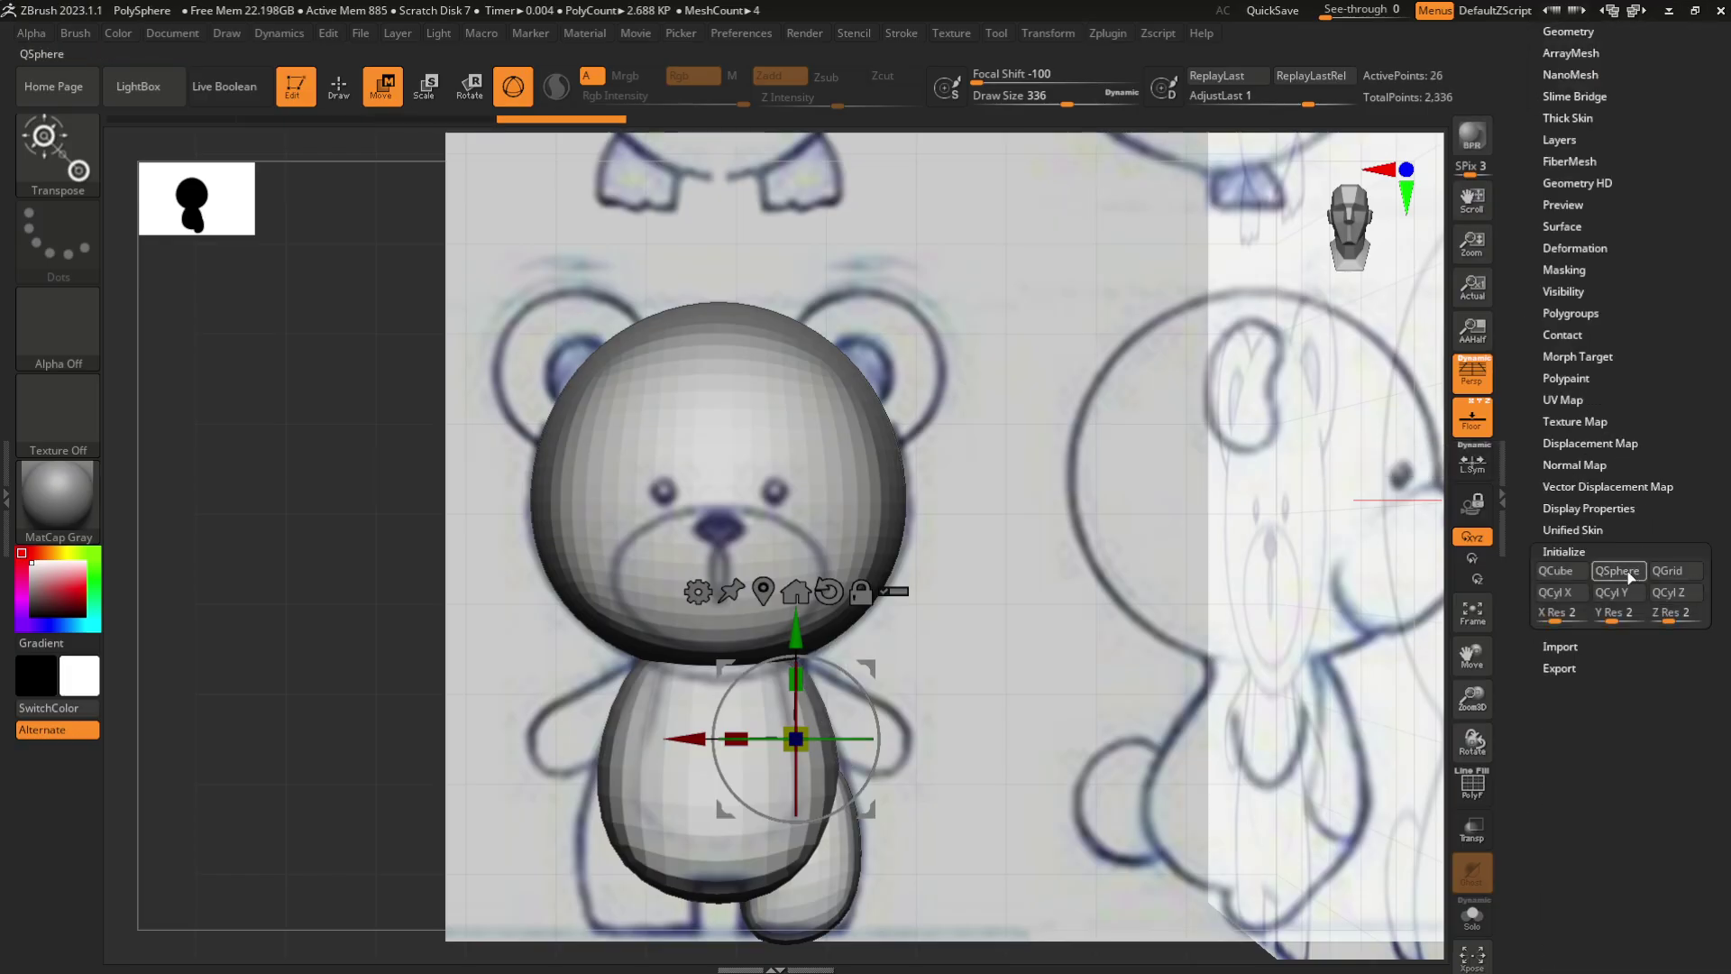
click(1628, 574)
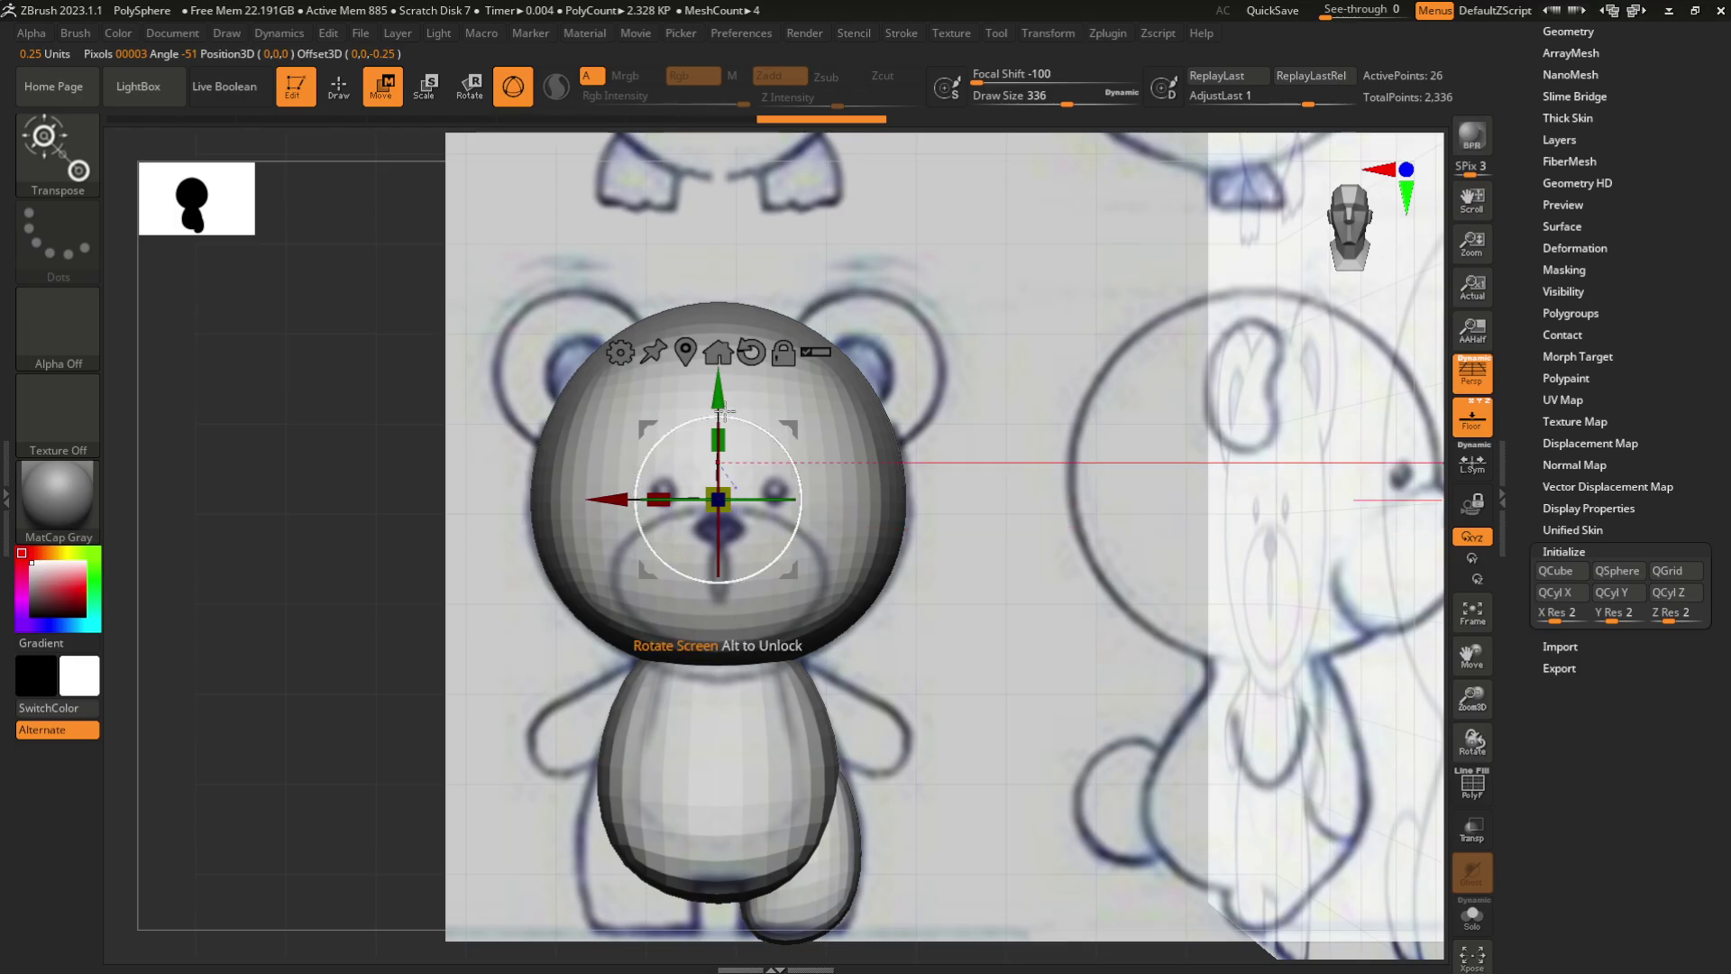
Position the new sphere over the bear's left arm in the front reference and scale it down to about the arm's thickness
drag(718, 395, 719, 566)
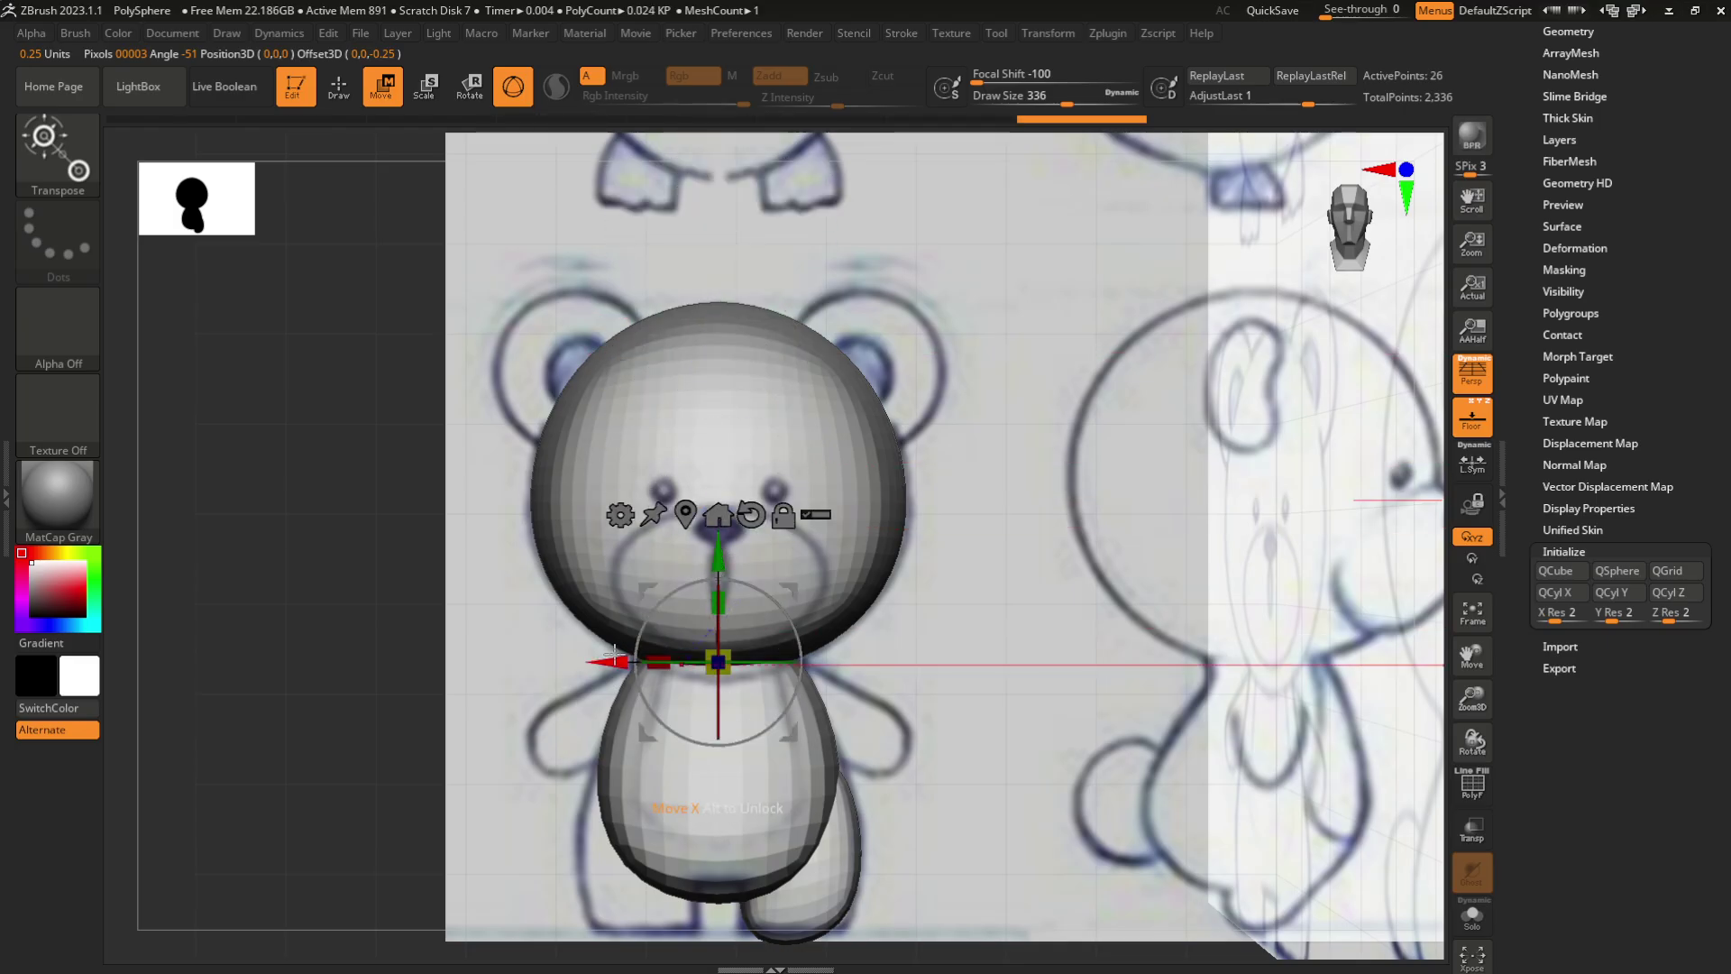
drag(615, 662, 734, 664)
drag(838, 561, 838, 617)
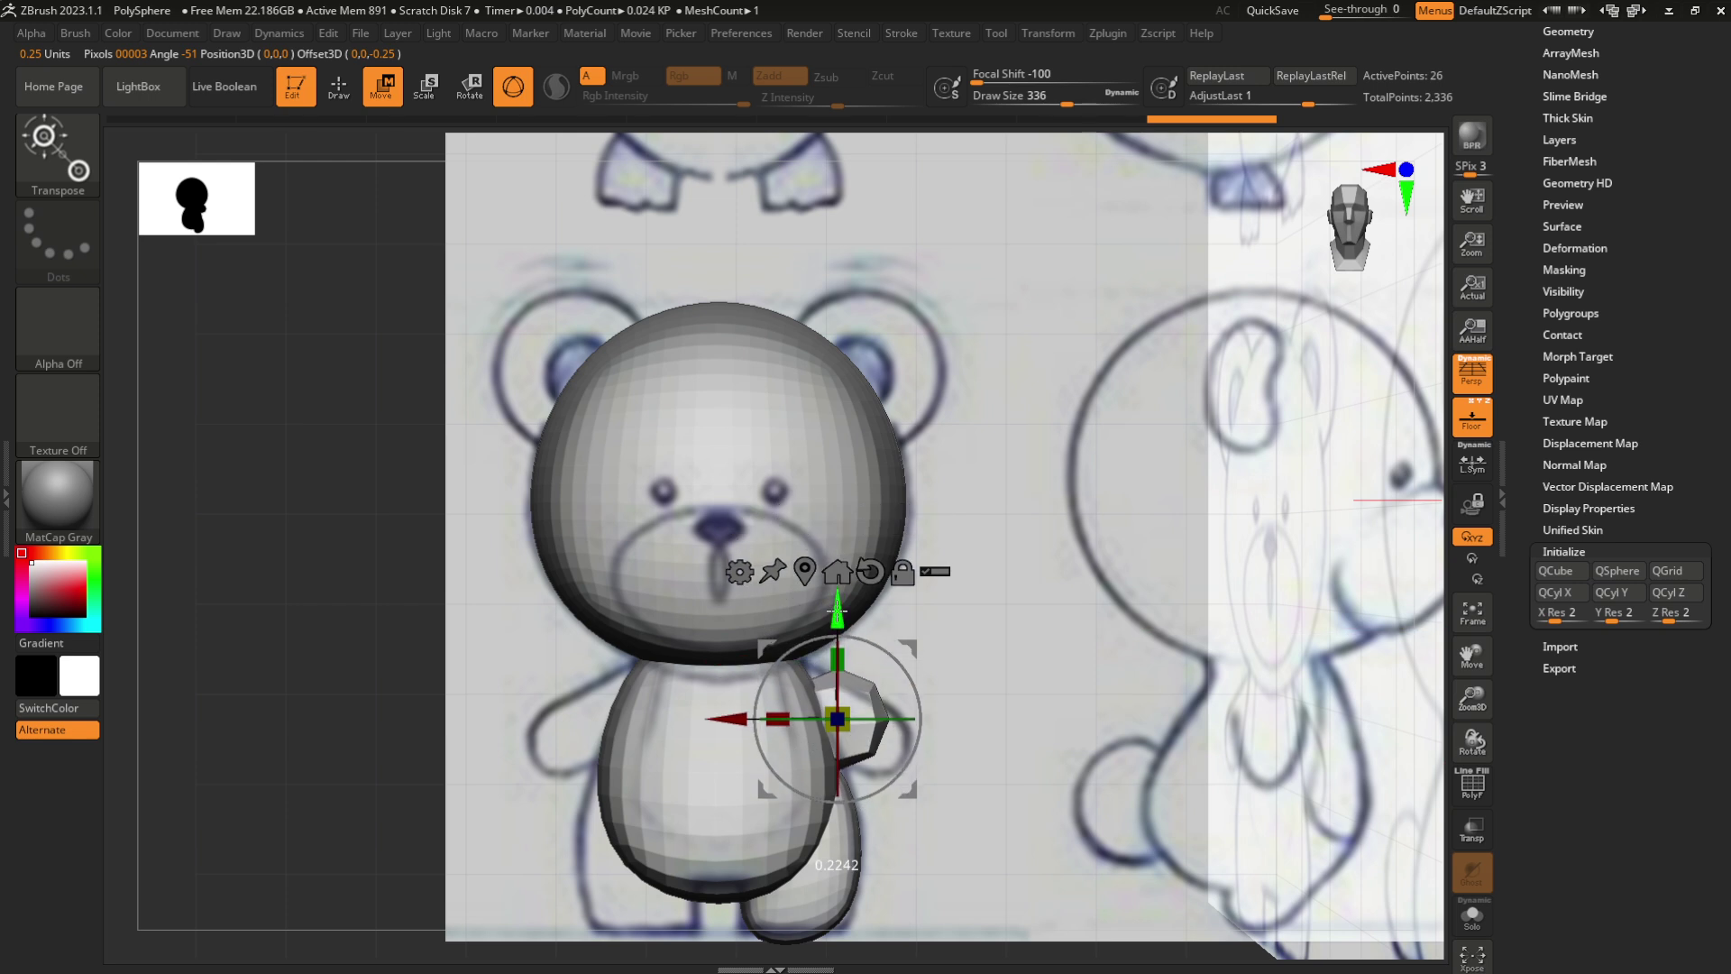
drag(729, 726, 735, 728)
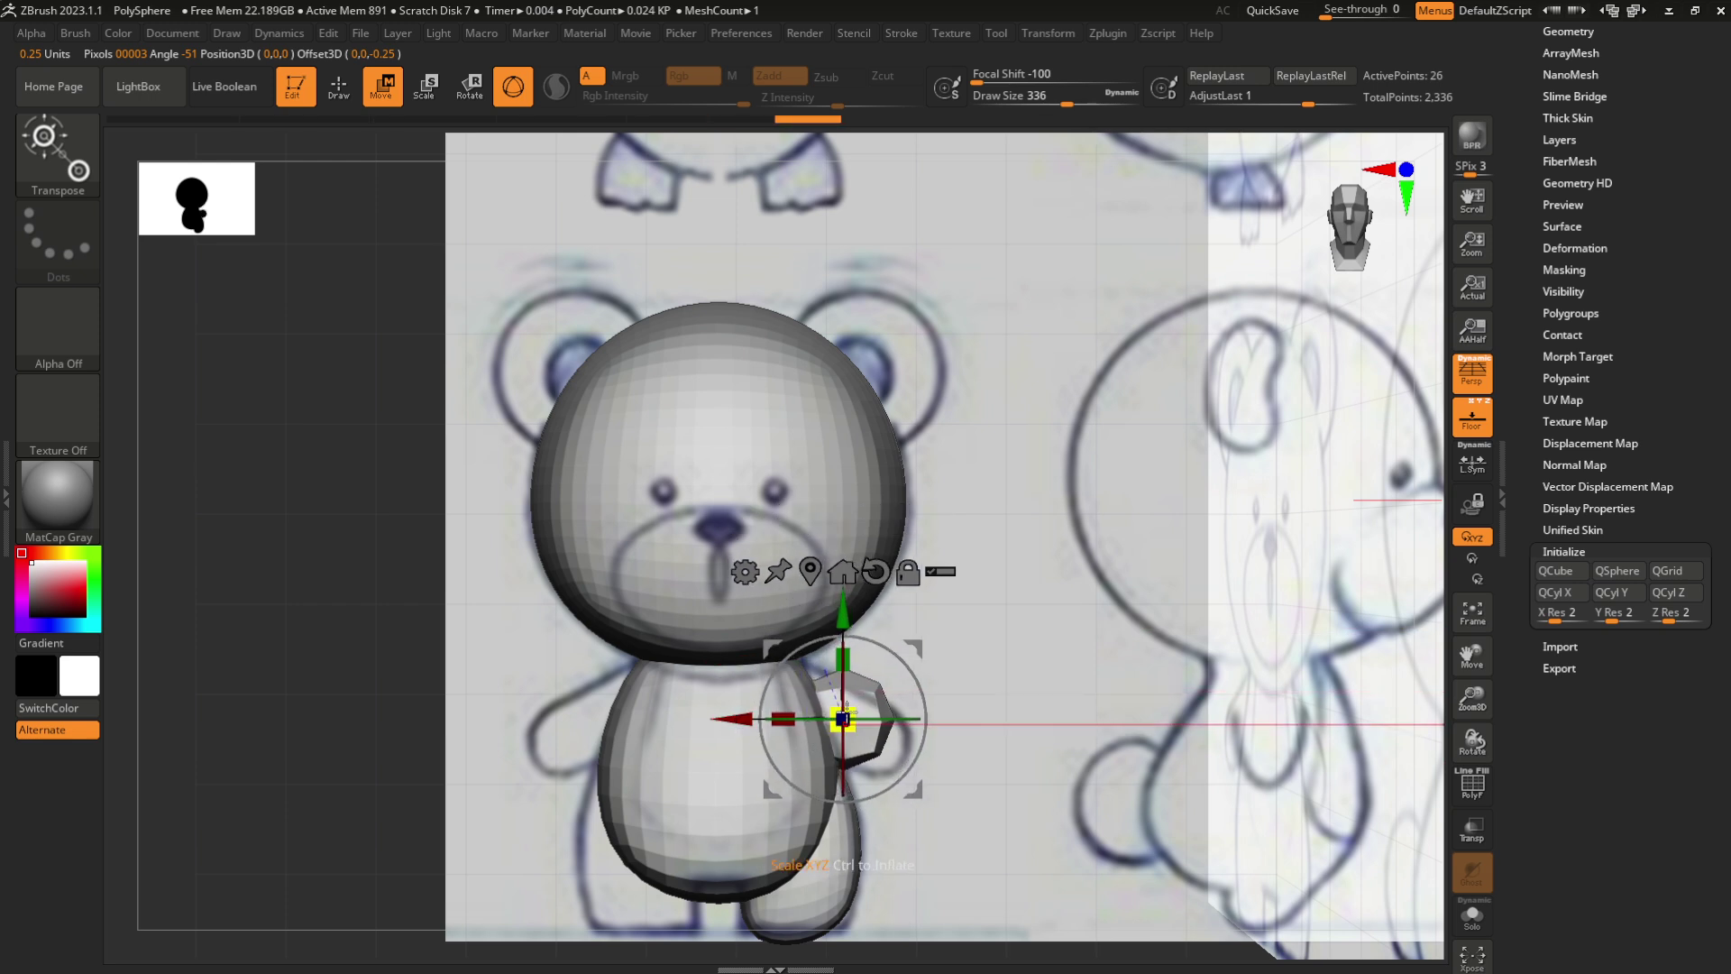
drag(857, 705, 840, 722)
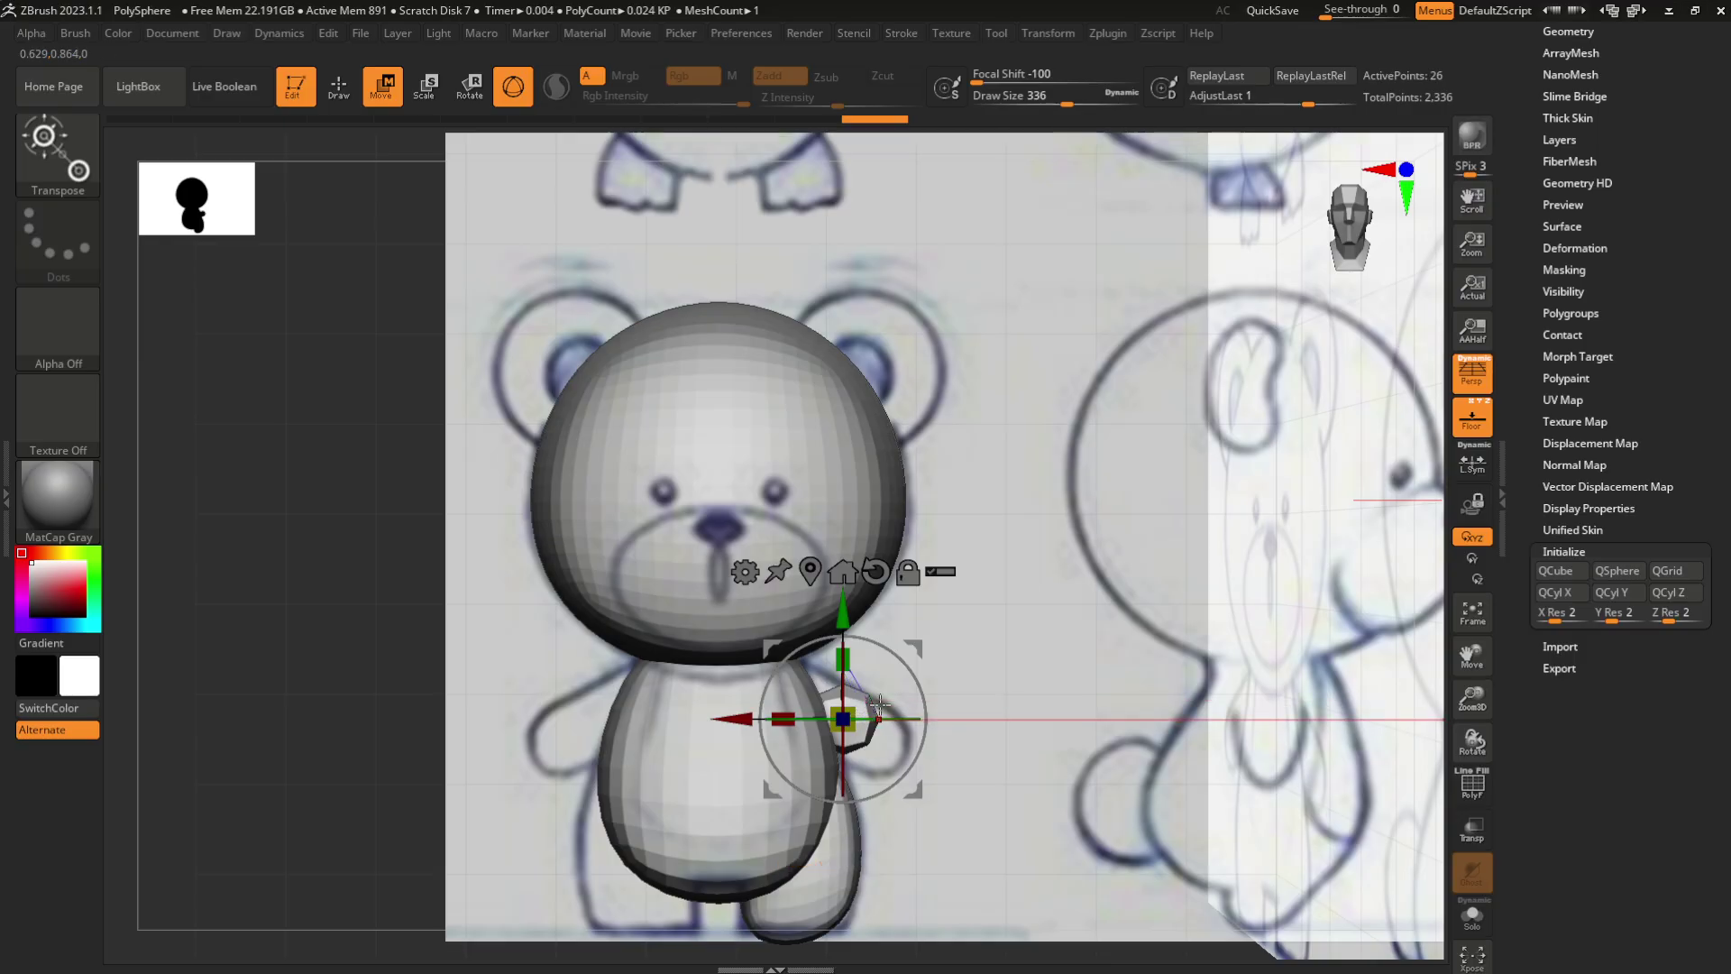
Stretch the sphere into the left arm with the Move brush, subdivide it once, and fit its hand and shoulder to the front outline
key(b)
key(m)
key(v)
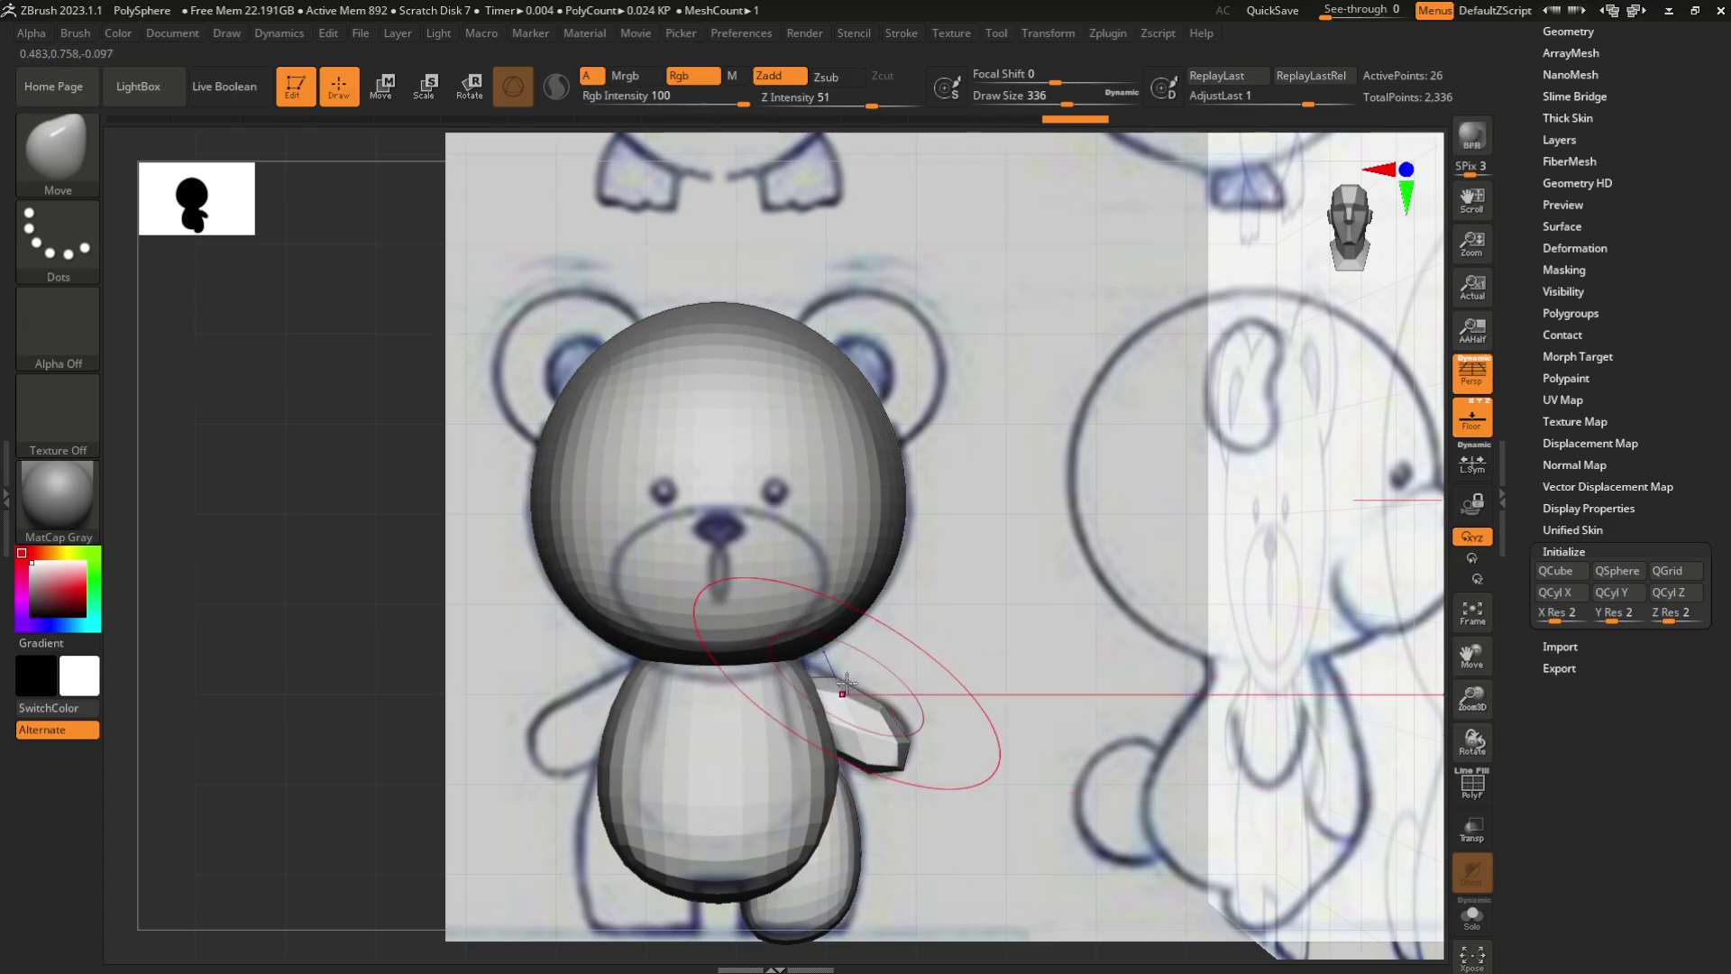
key(ctrl+d)
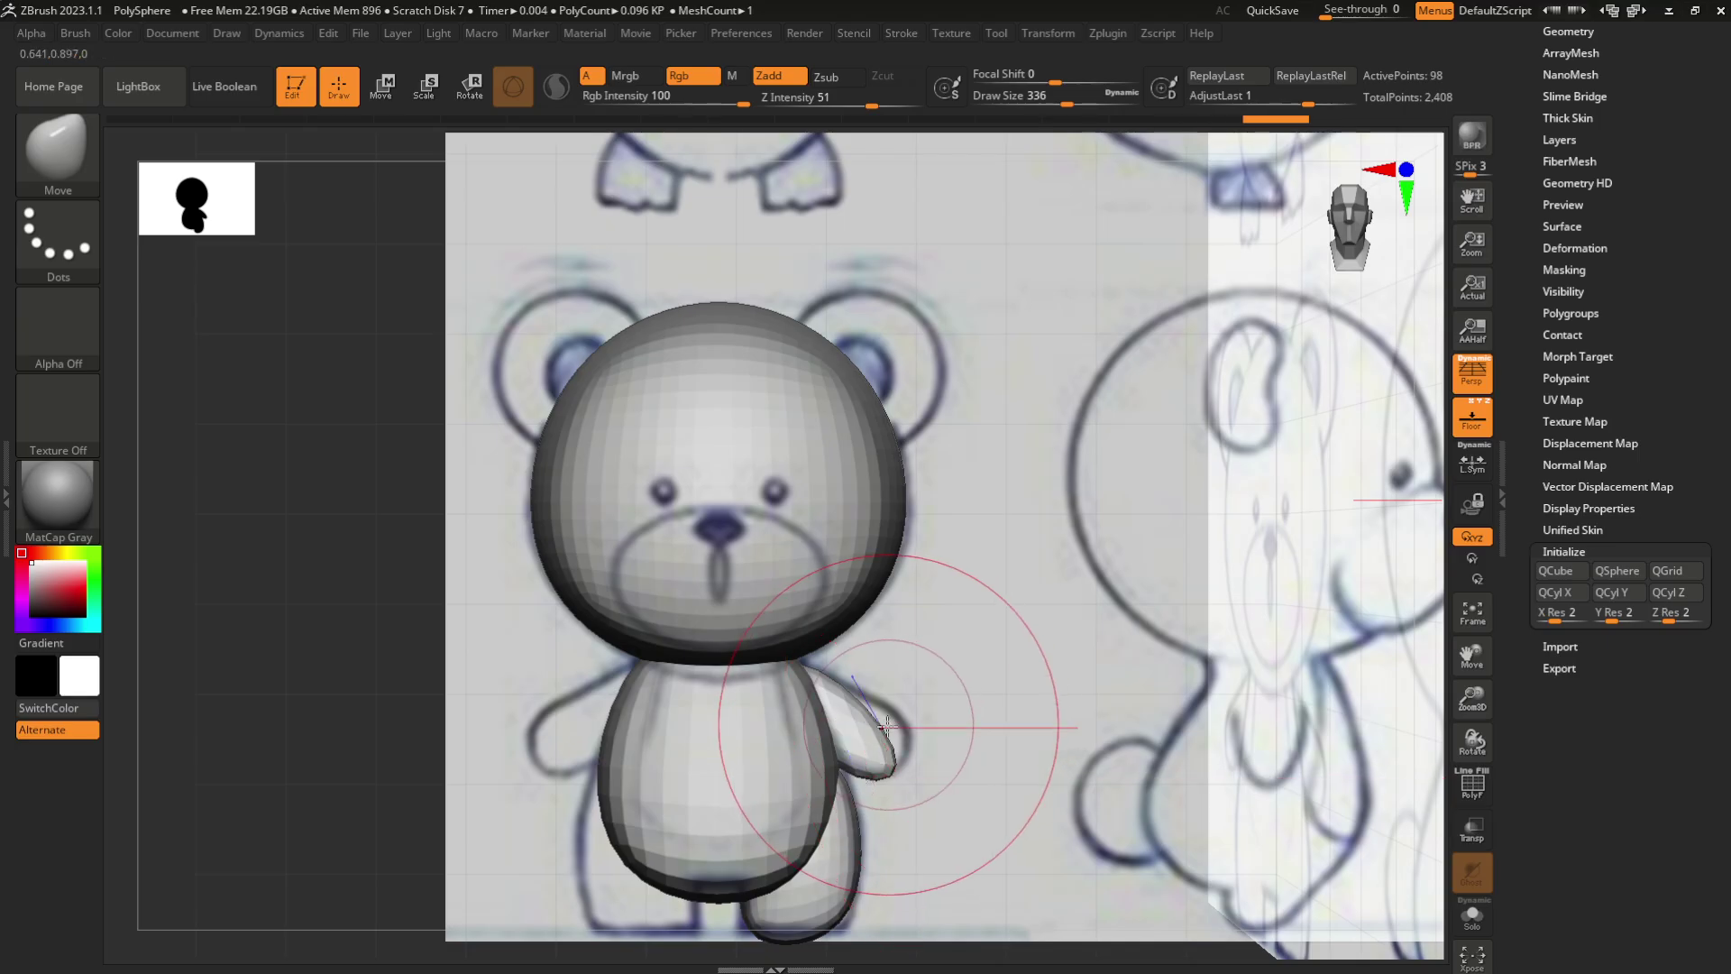
mouse_move(870, 661)
mouse_down()
mouse_move(909, 707)
mouse_move(867, 696)
mouse_move(883, 719)
mouse_up()
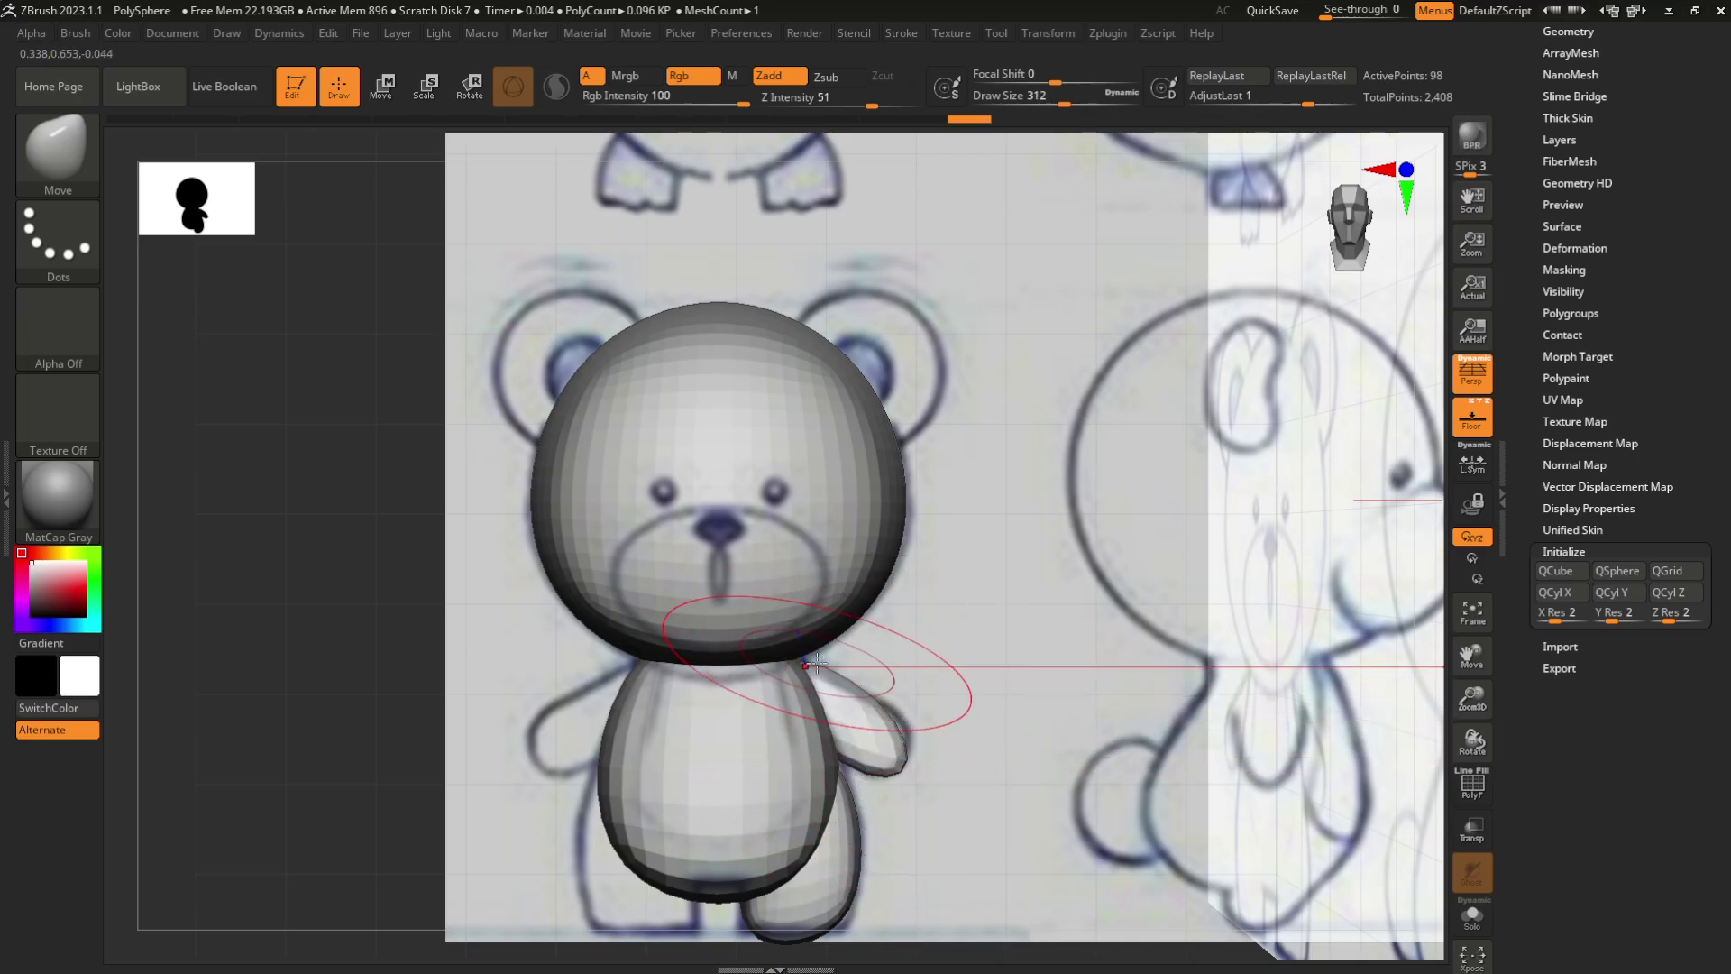
drag(795, 621, 801, 642)
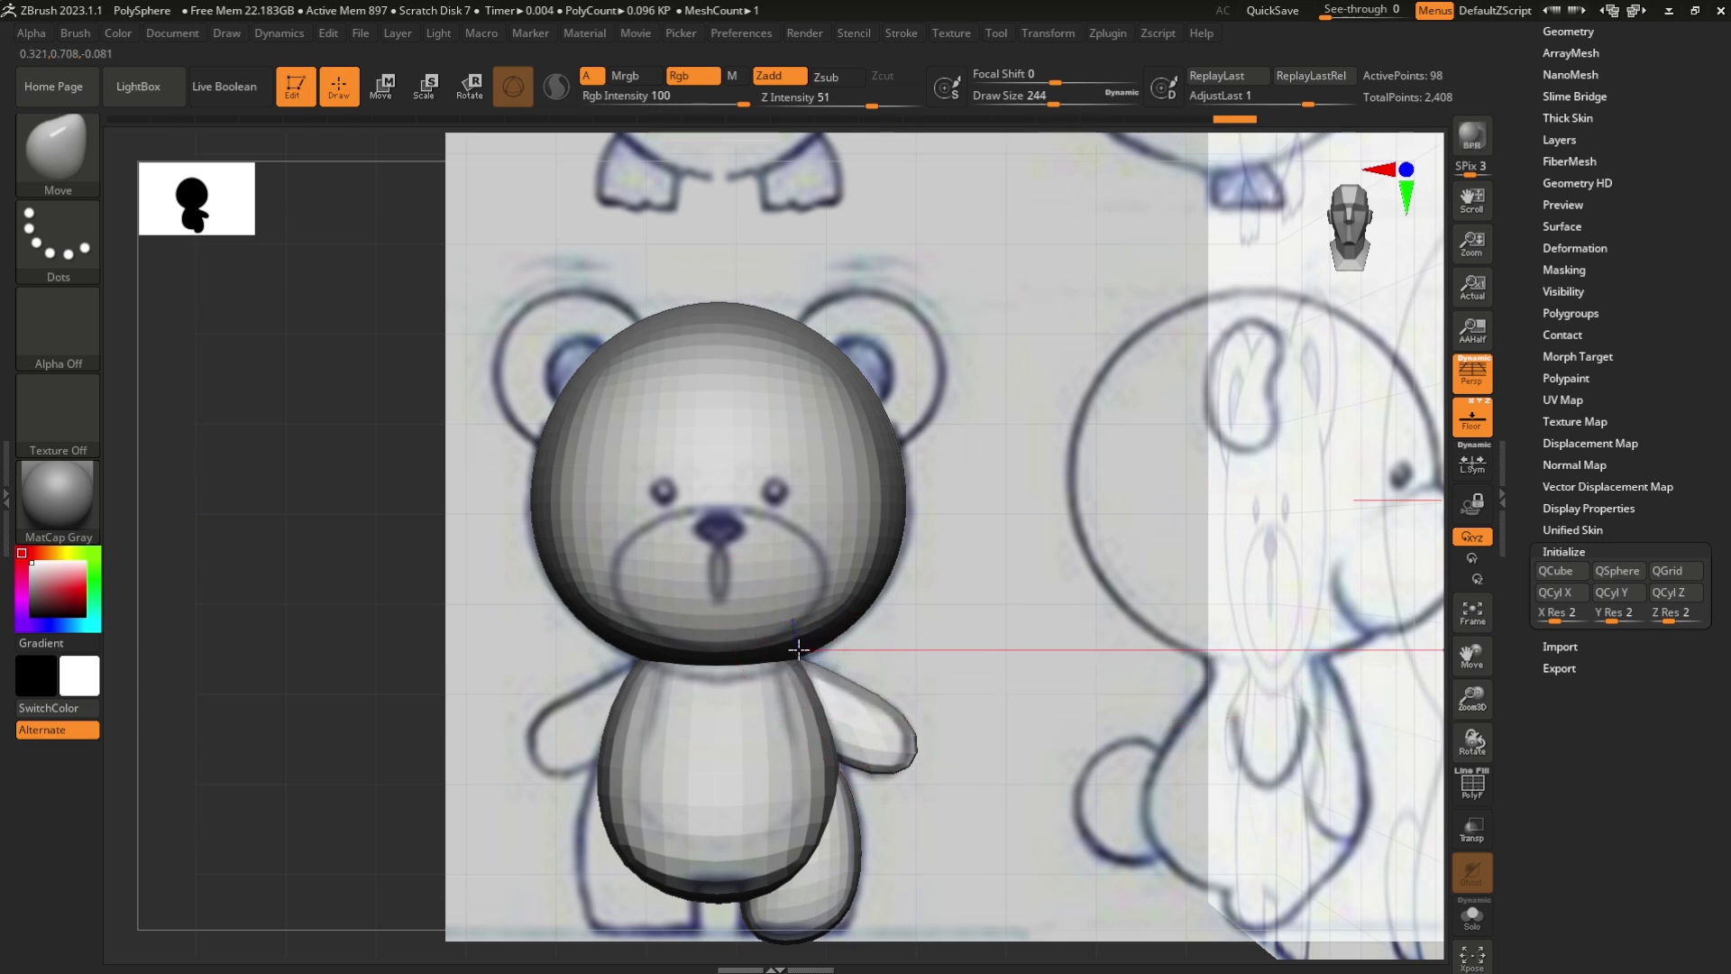
Subdivide the left arm again and refine the hand's underside and the arm's upper edge against the front outline
drag(1159, 444, 1086, 307)
right_drag(1085, 308, 1150, 357)
shift+right_drag(1267, 252, 1284, 246)
ctrl+right_drag(1228, 349, 1222, 390)
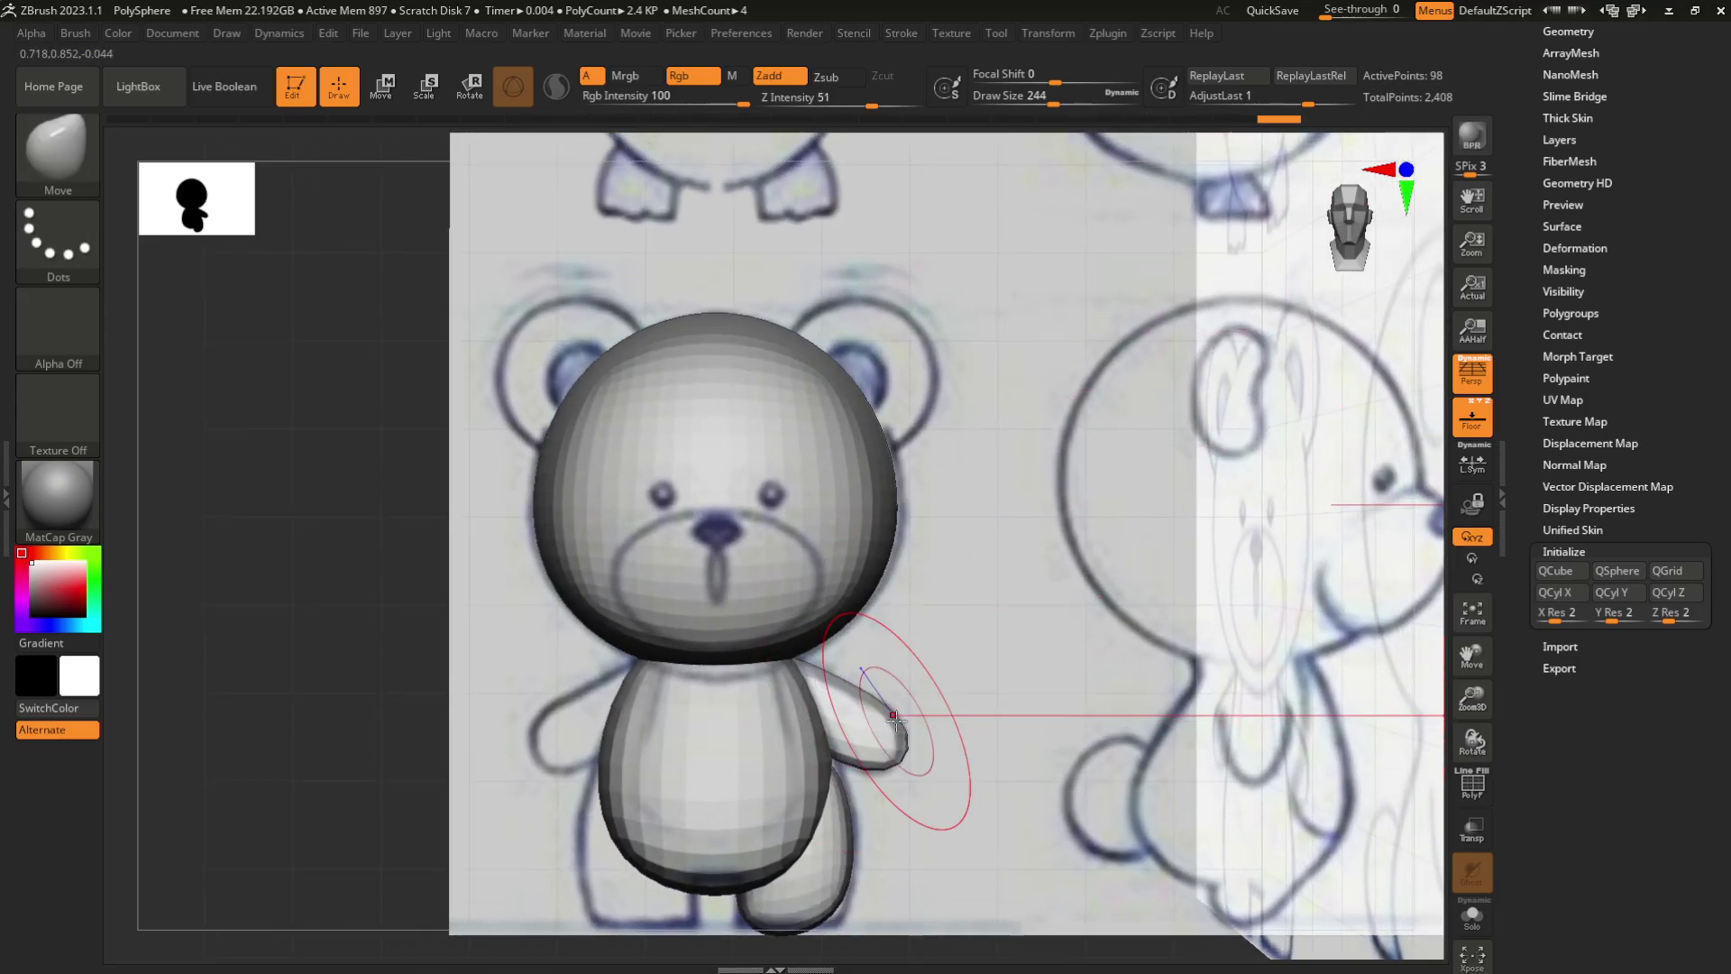
key(ctrl)
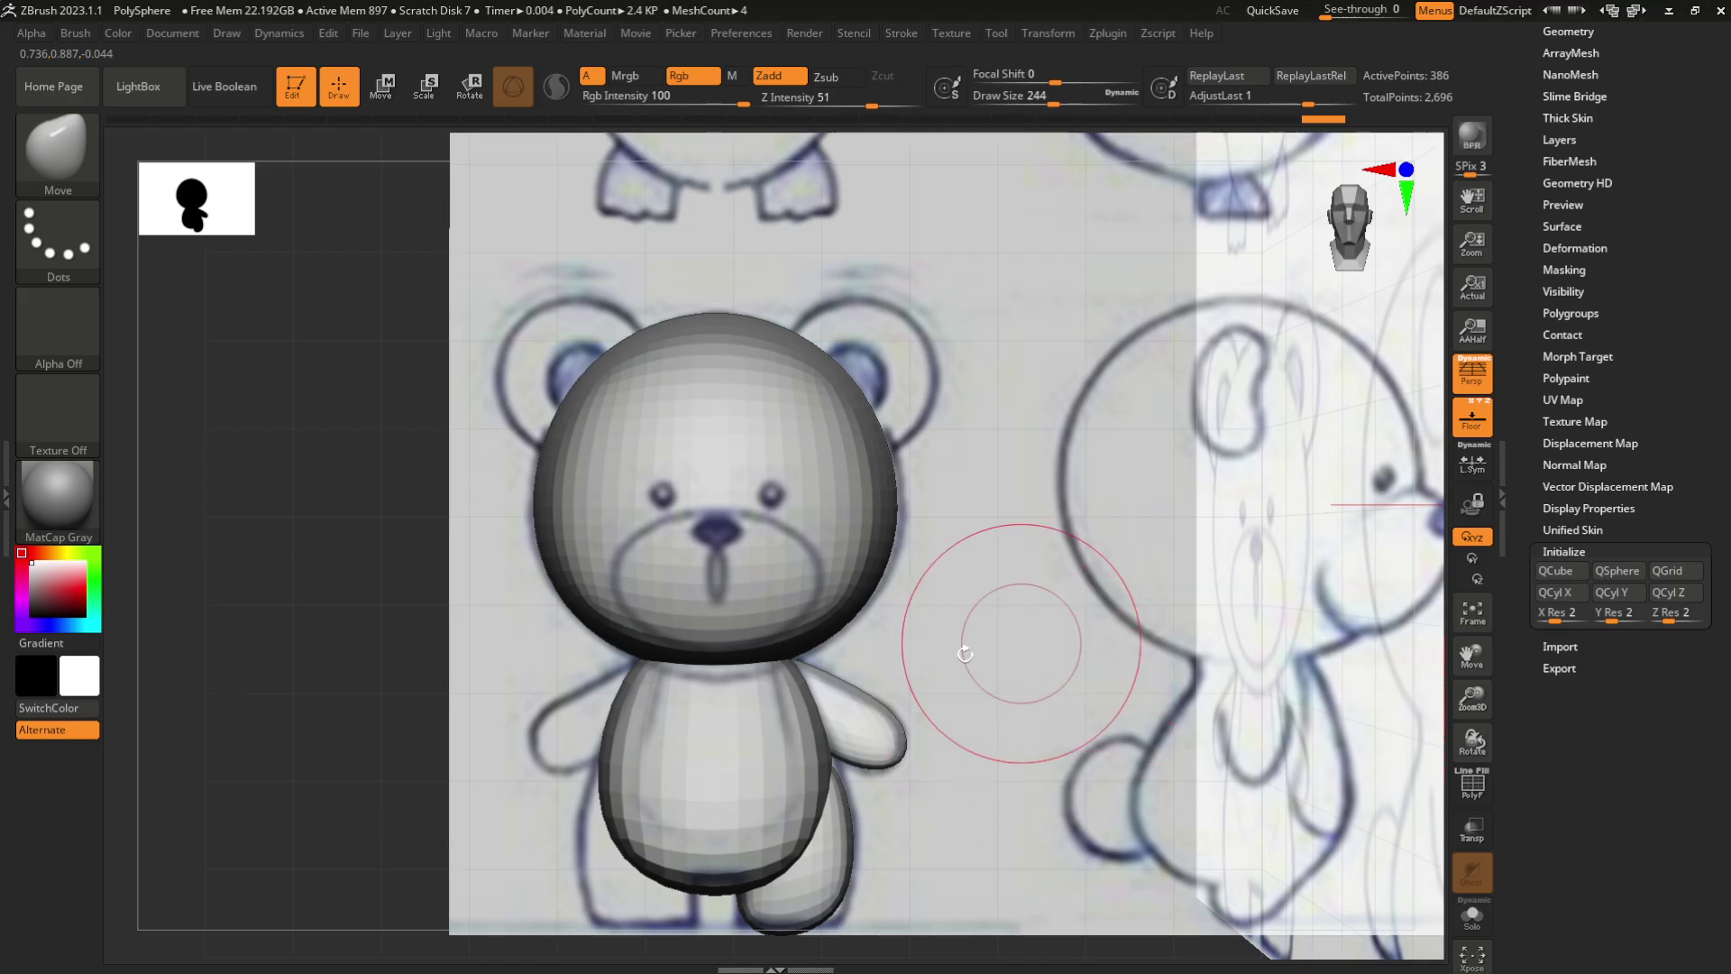
key(ctrl+d)
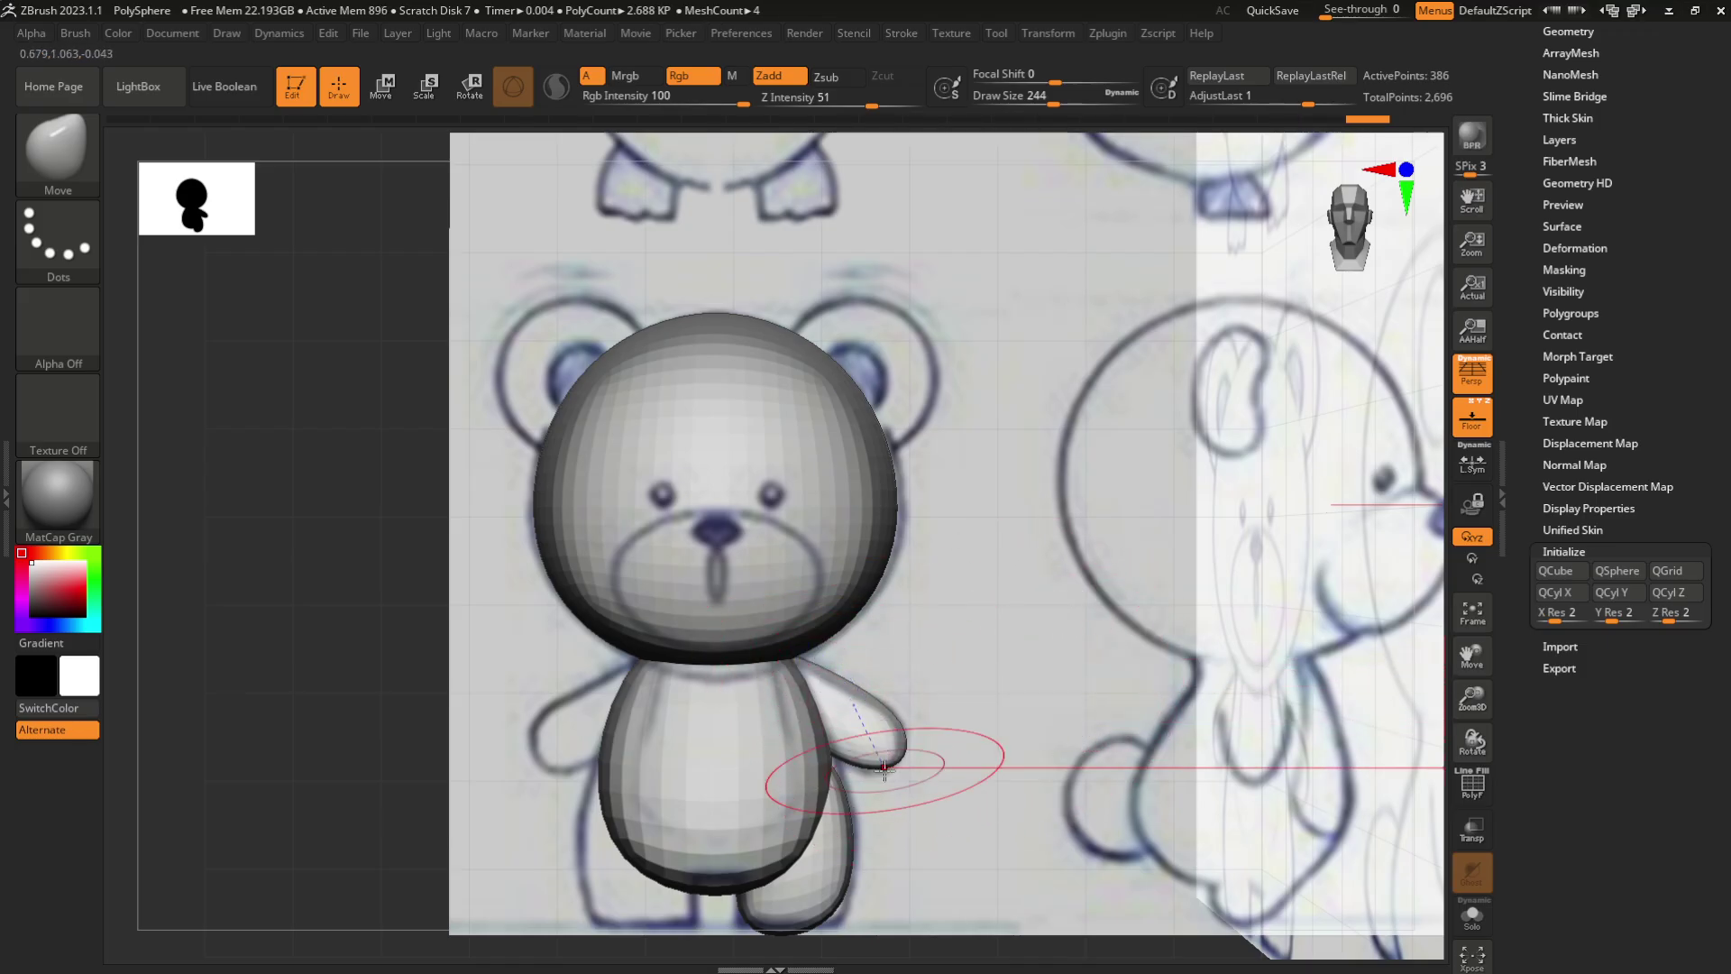
drag(882, 768, 880, 775)
drag(863, 670, 899, 719)
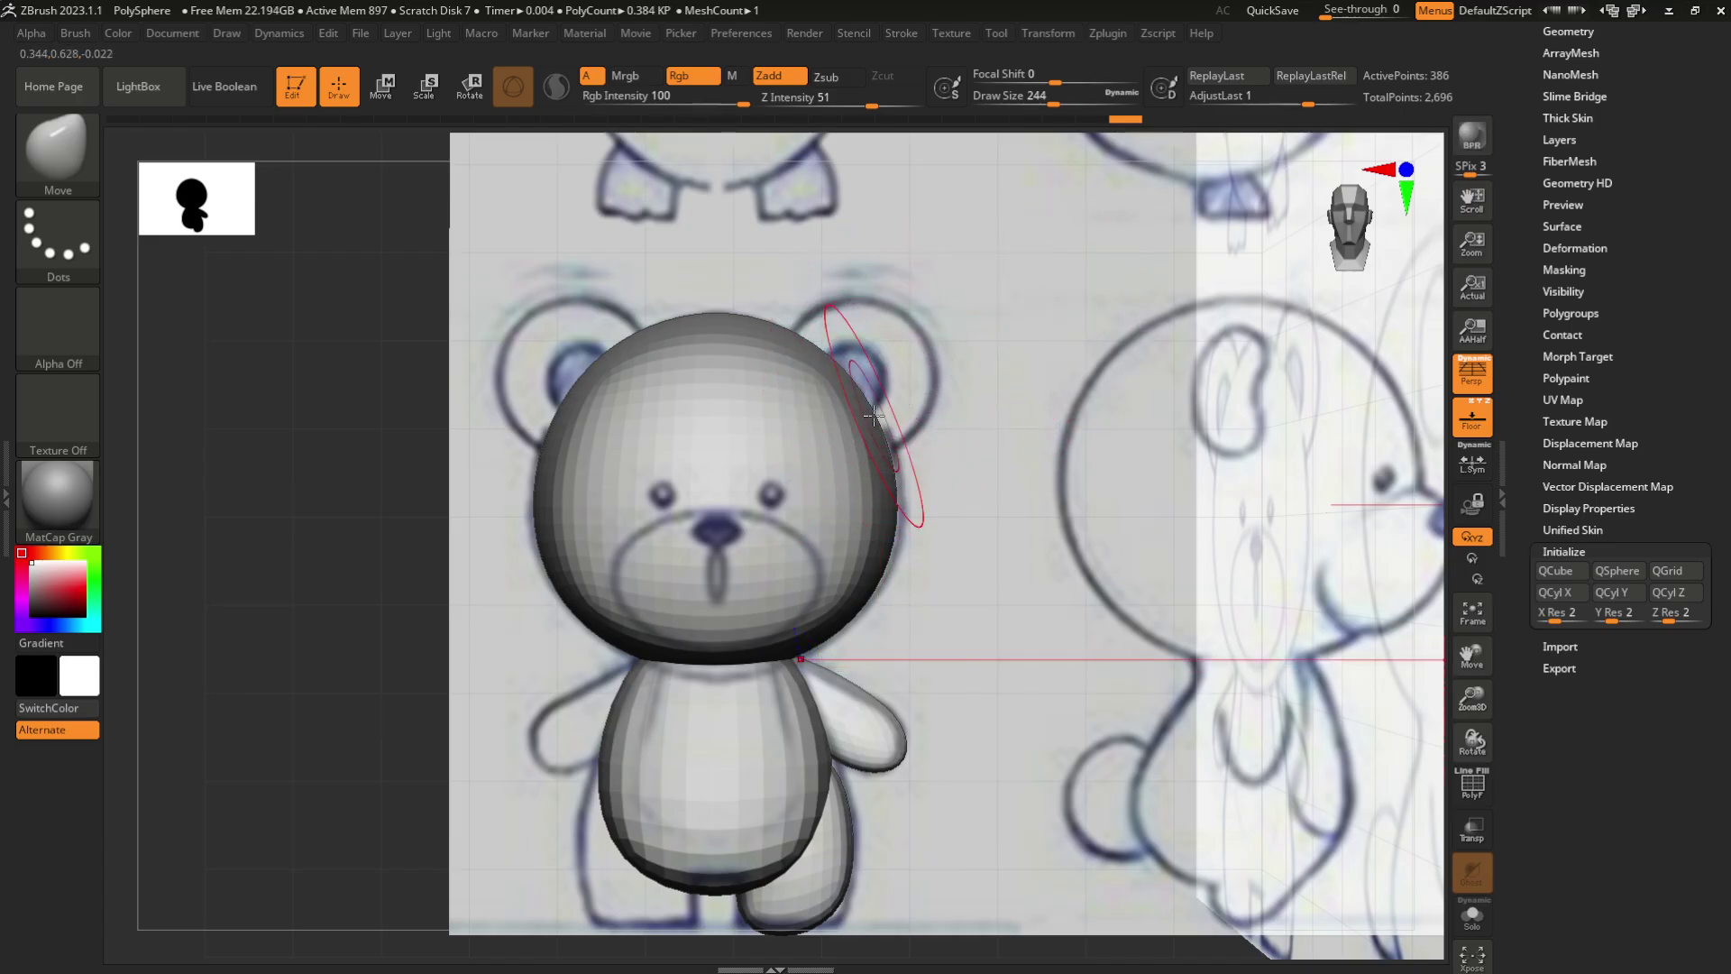
Duplicate the left arm as a separate subtool and move the copy straight up to the bear's left ear
key(ctrl+shift)
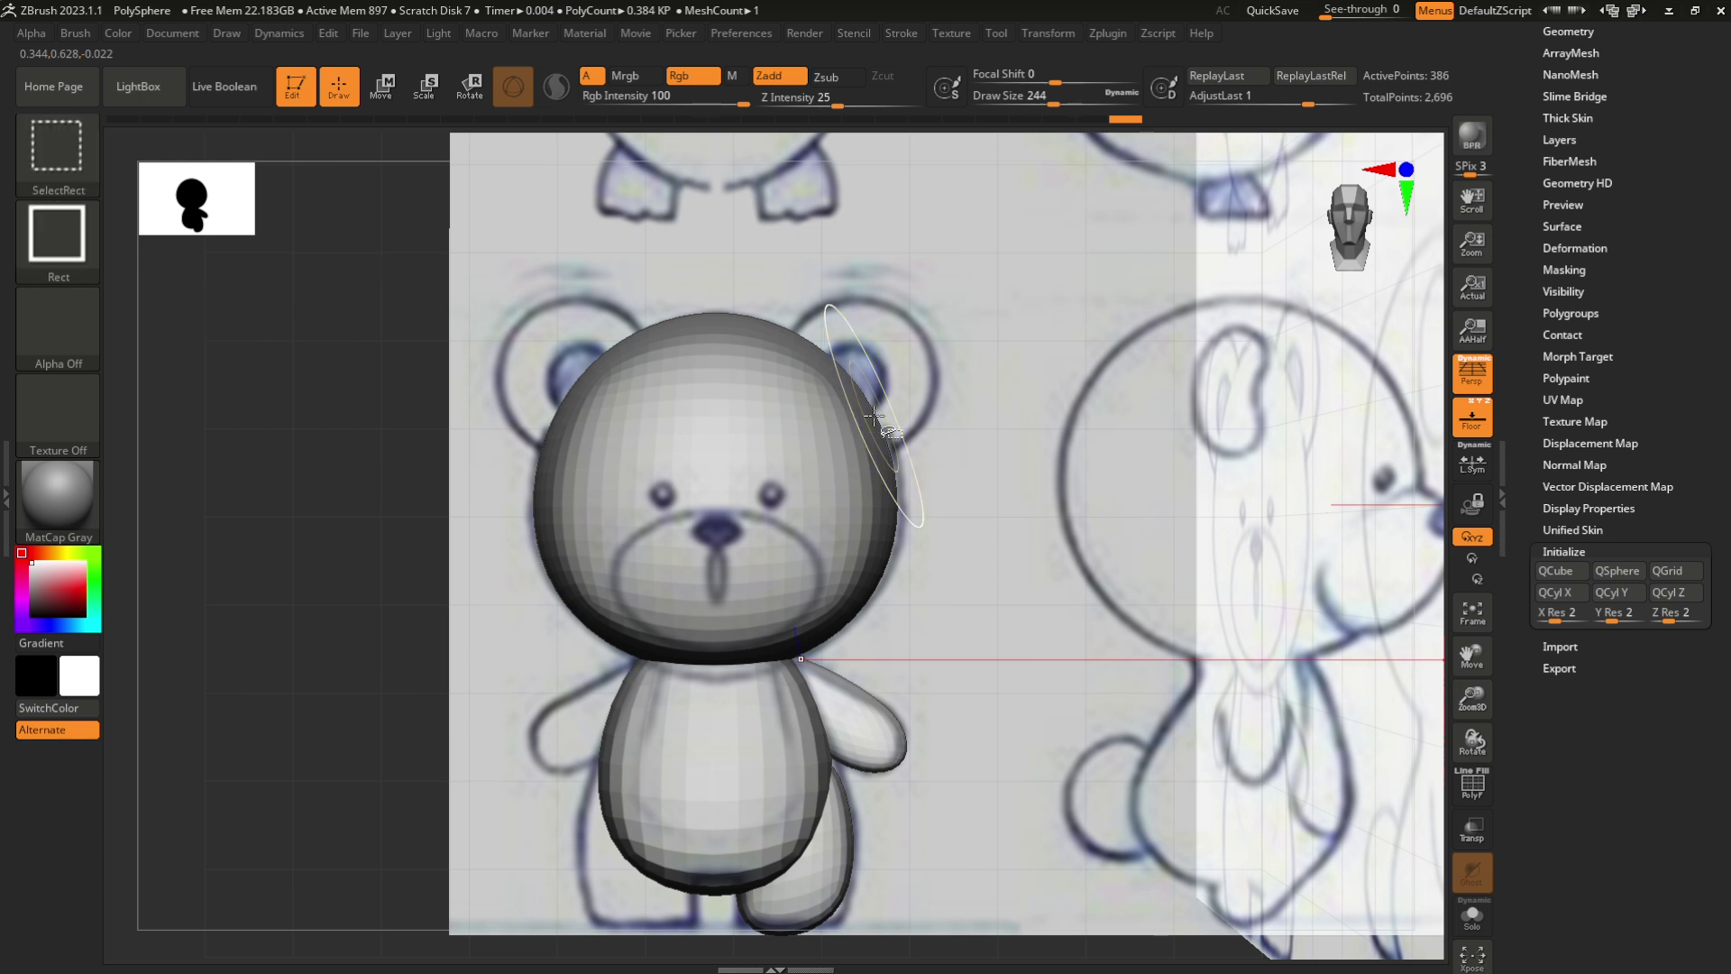
key(w)
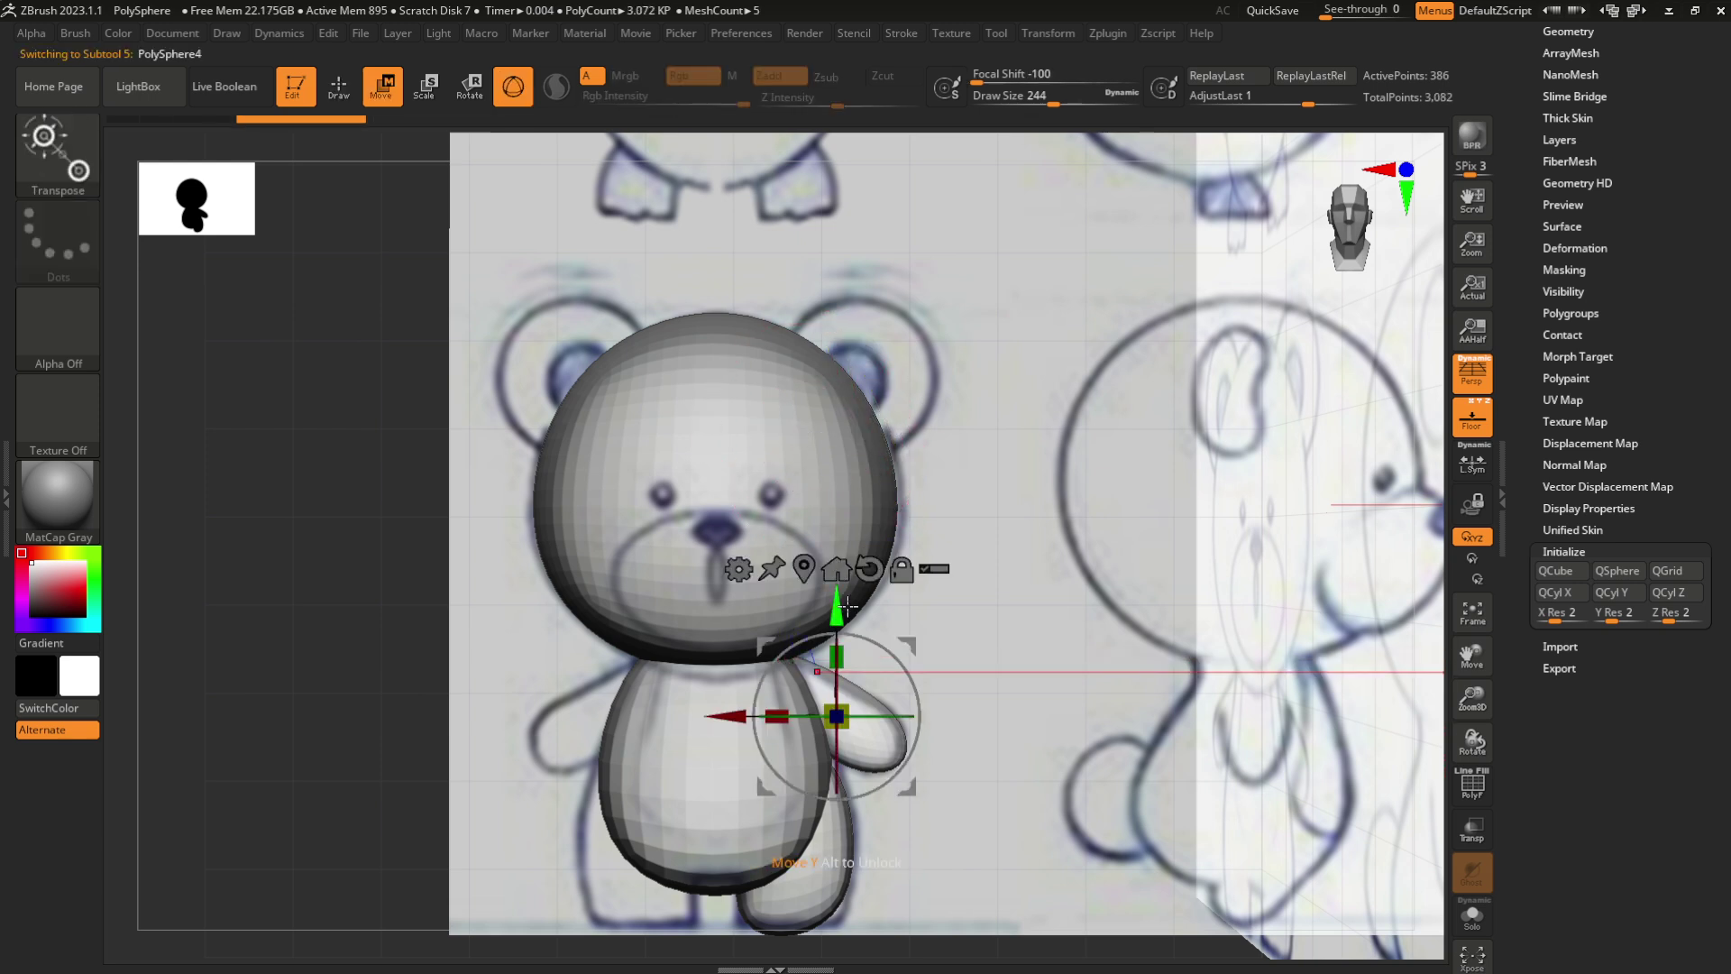
drag(838, 552, 881, 249)
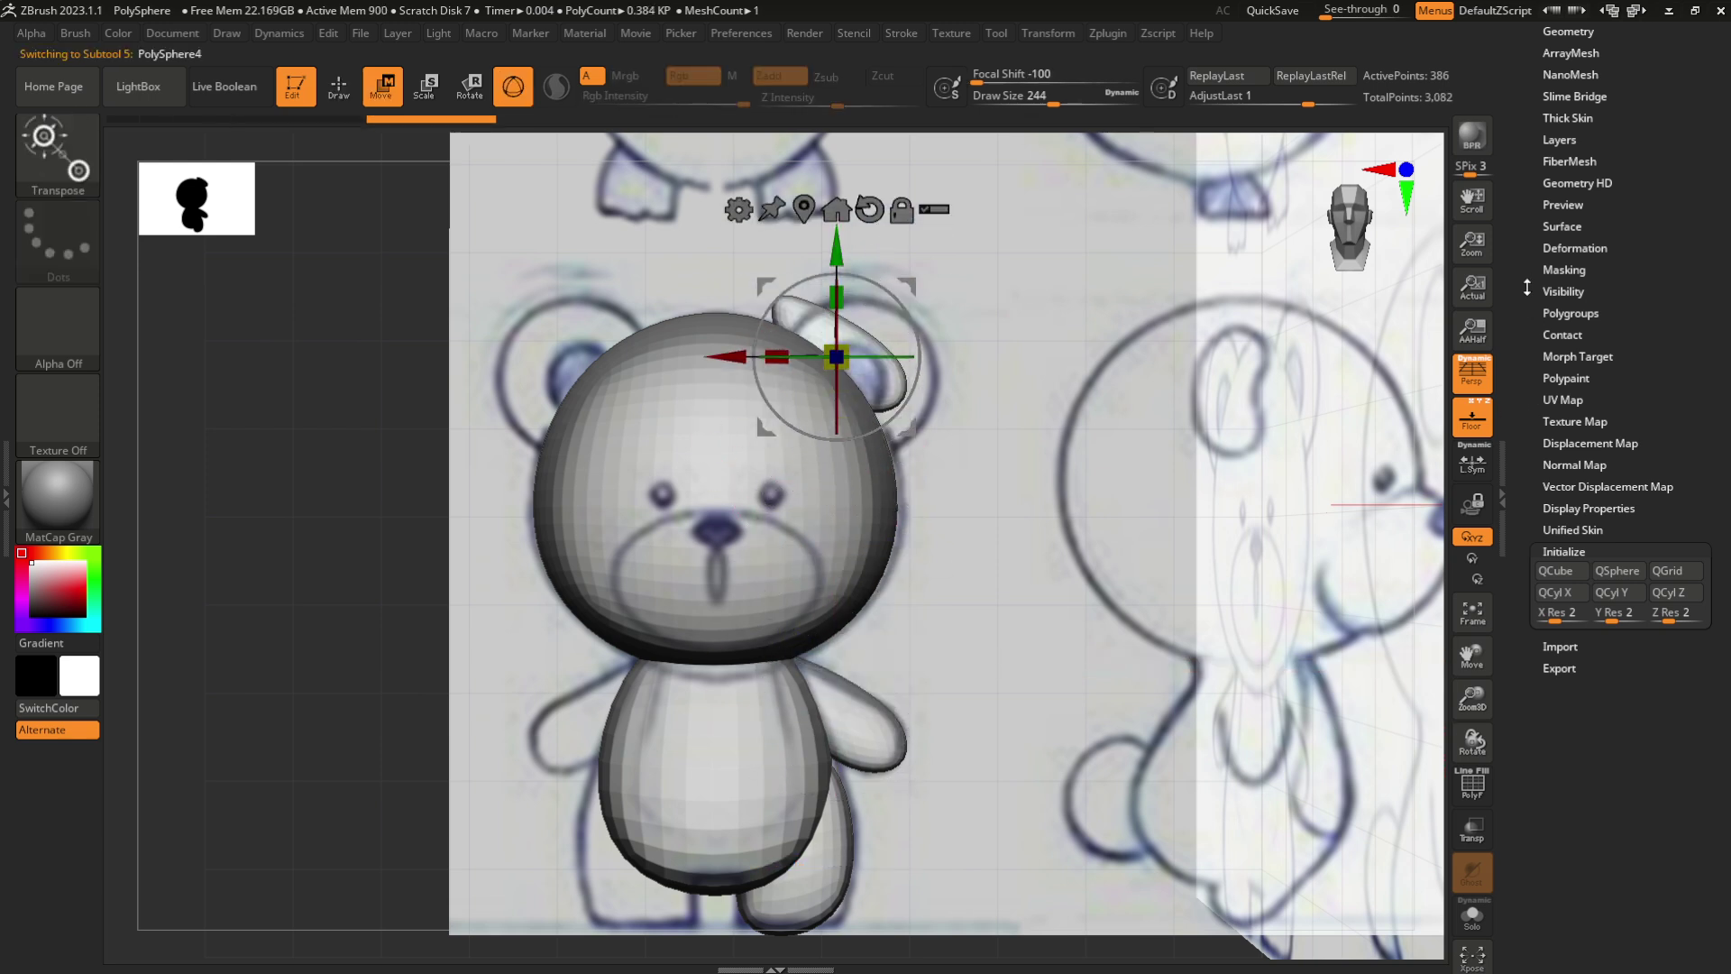
Delete the copied arm's lower subdivision levels and reinitialize the copy as a QSphere for the ear
drag(1526, 287, 1548, 451)
click(1572, 419)
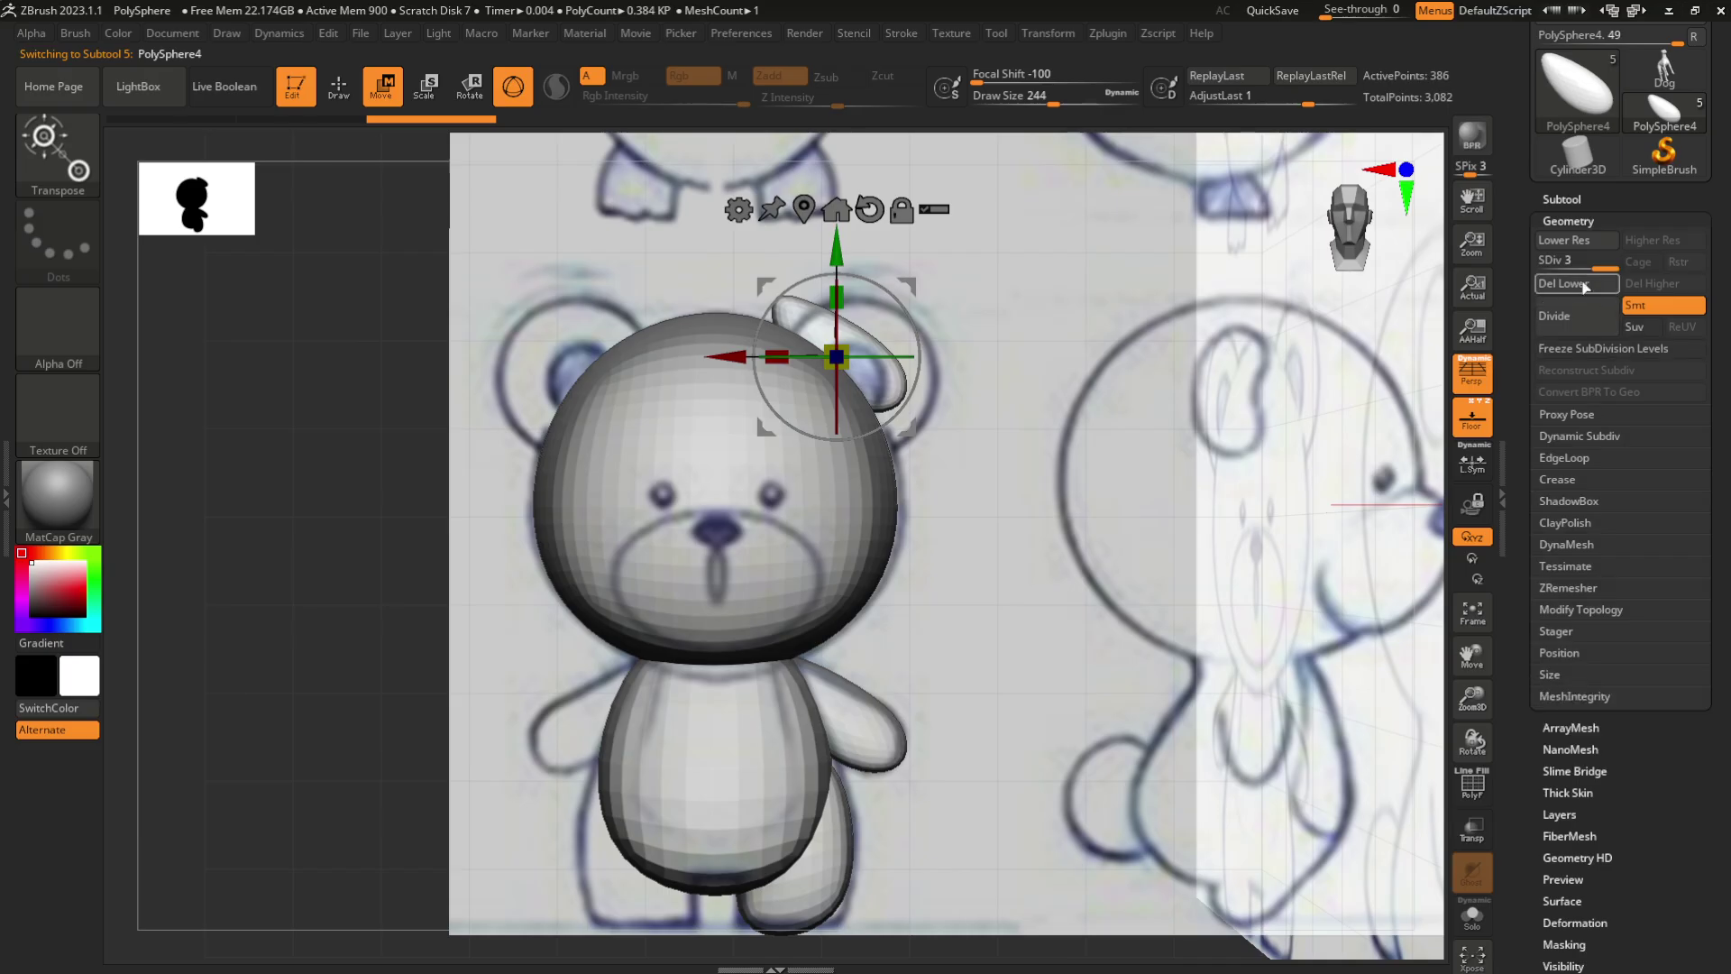
drag(1511, 398, 1538, 219)
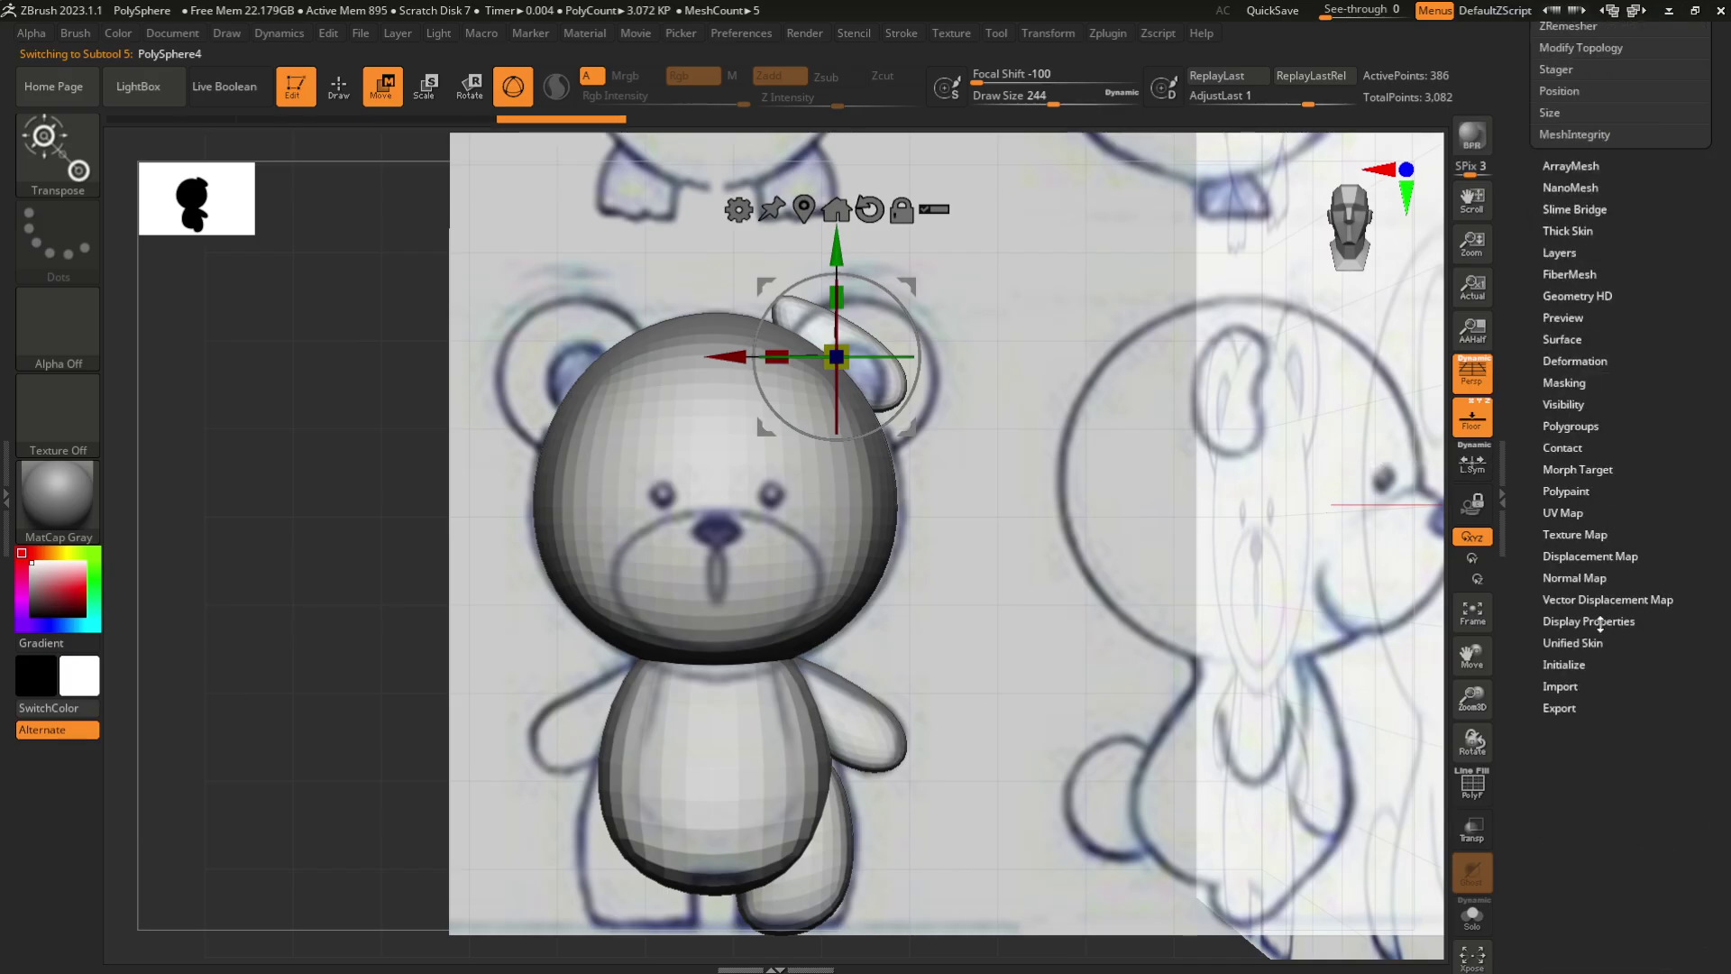
click(1604, 665)
click(1618, 572)
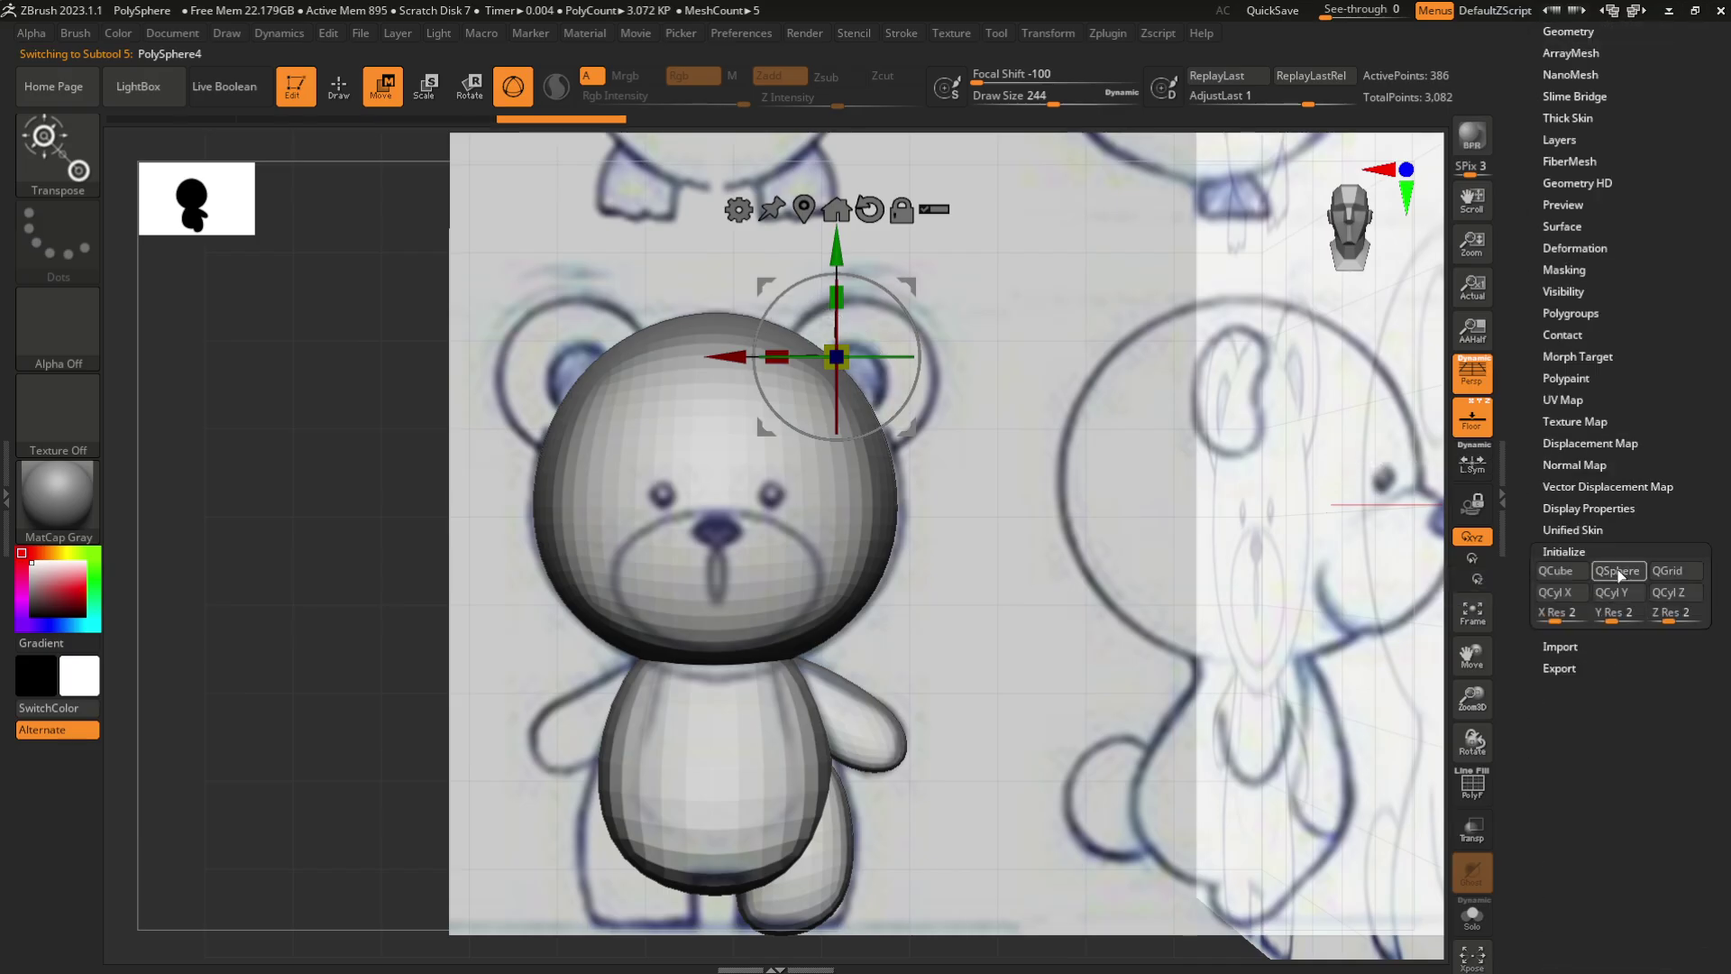
Center the gizmo on the ear sphere, move it onto the left ear outline, and scale it up to match the ear's size
click(803, 196)
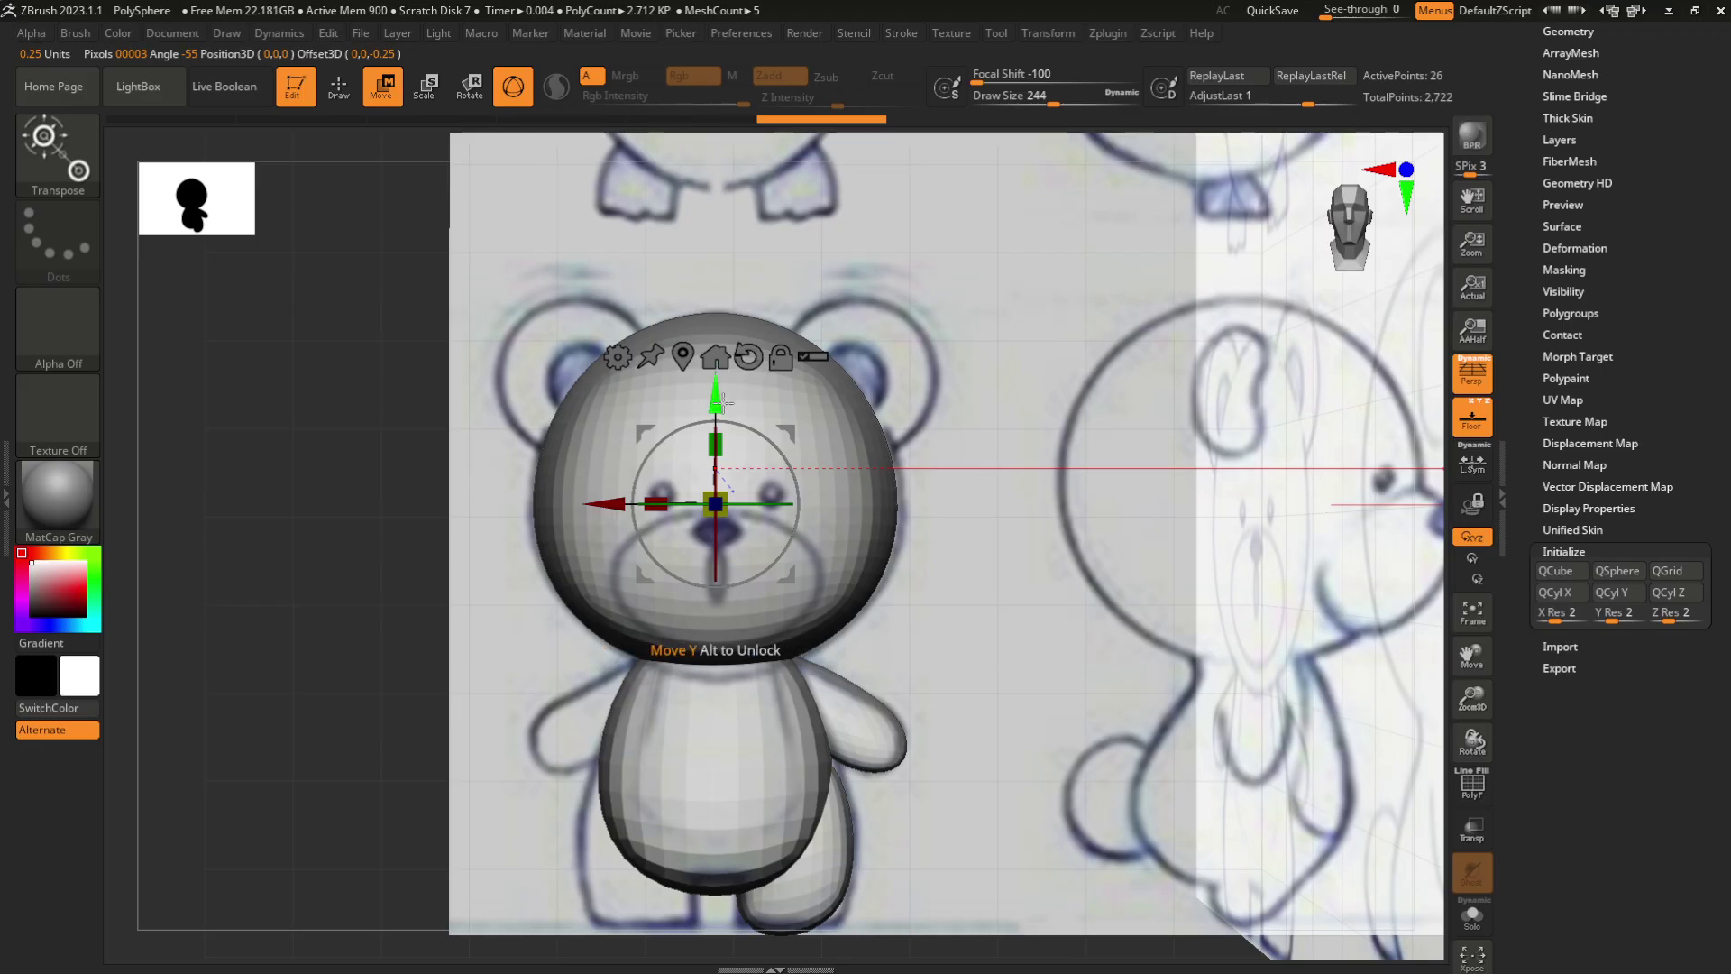
drag(724, 402, 724, 251)
drag(627, 365, 767, 363)
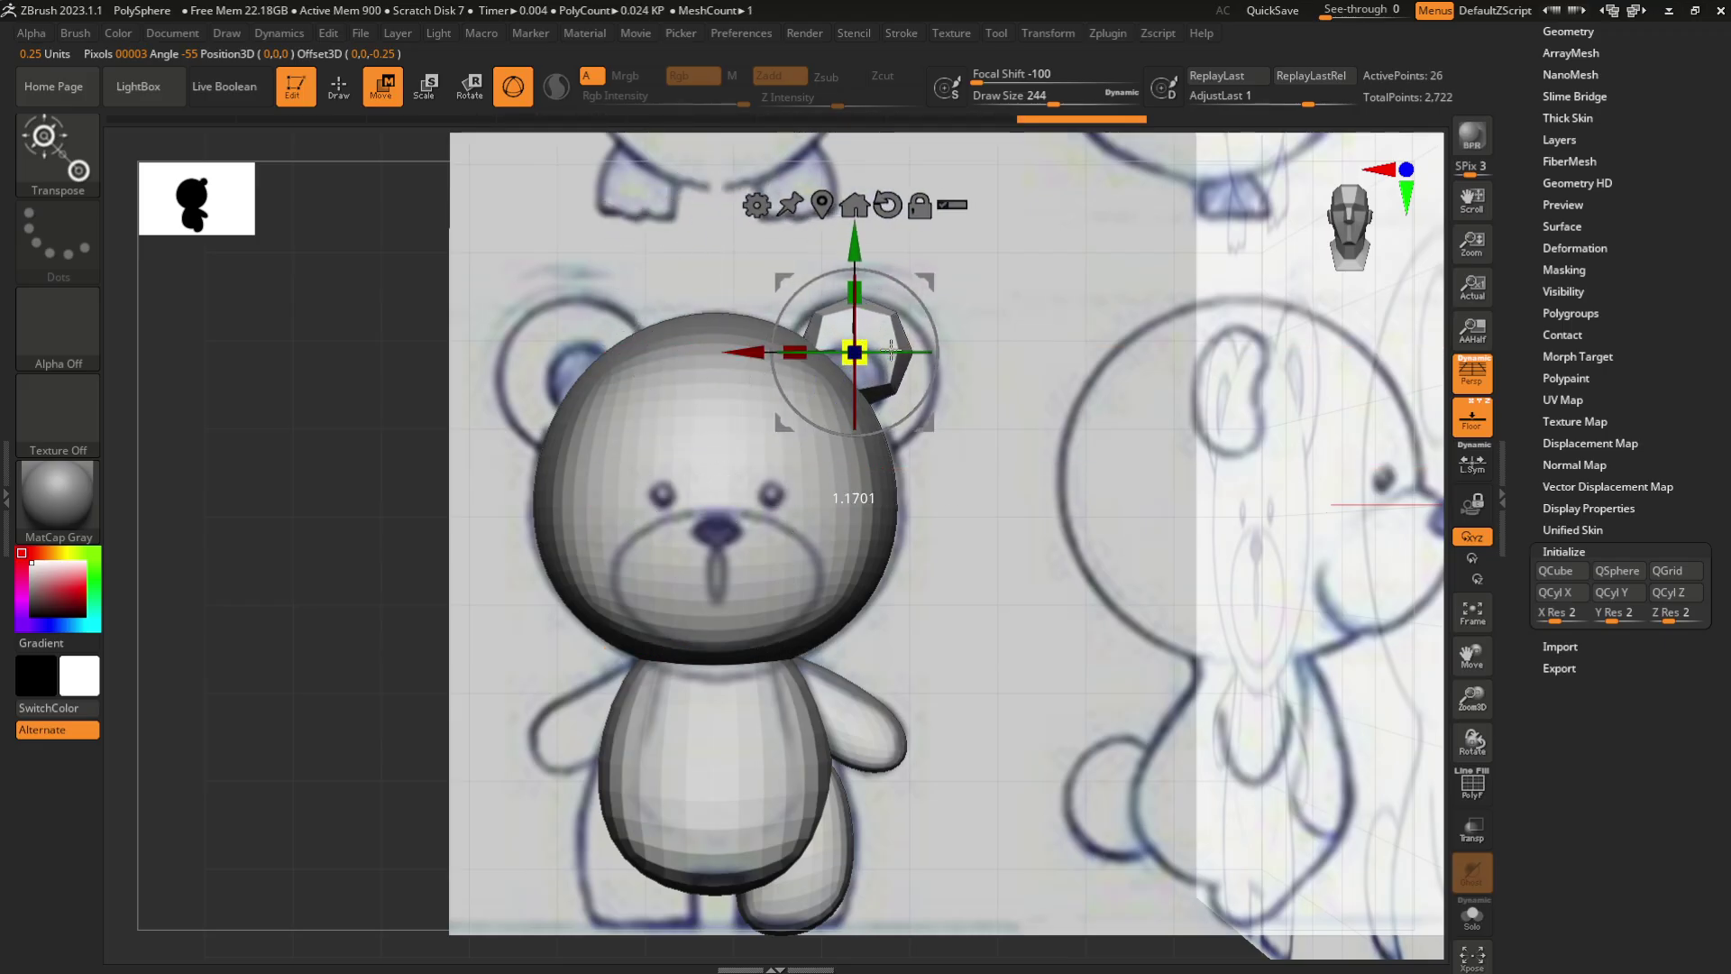
drag(939, 378, 957, 365)
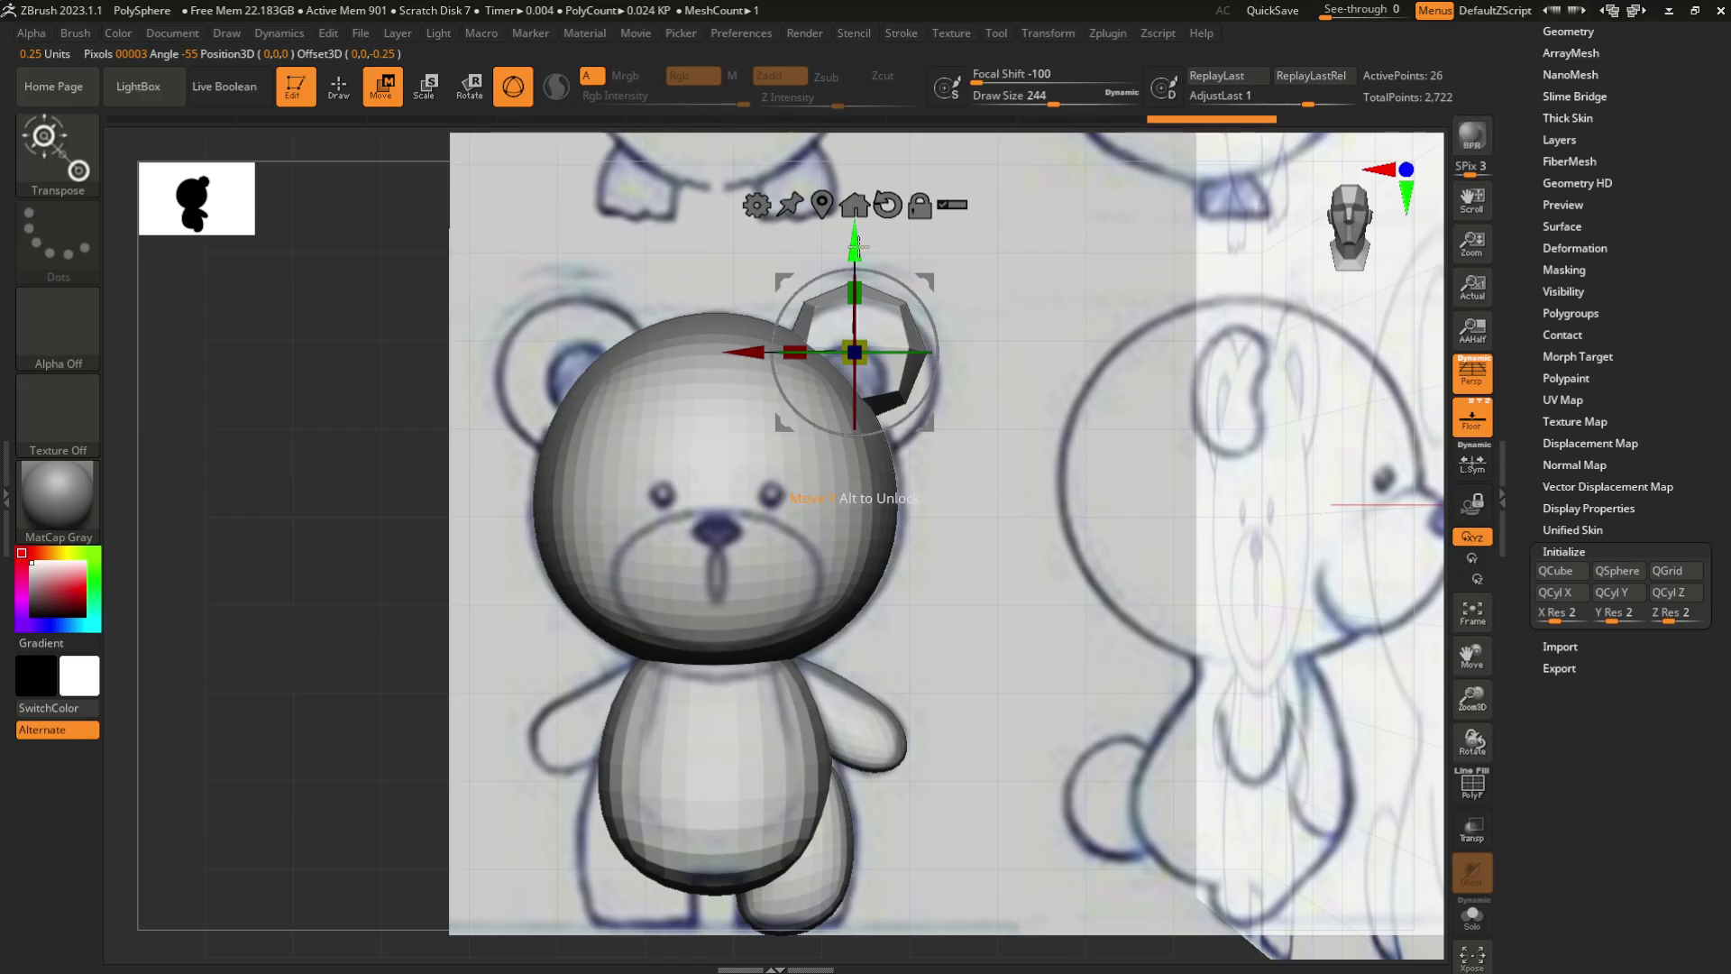
drag(856, 244, 856, 267)
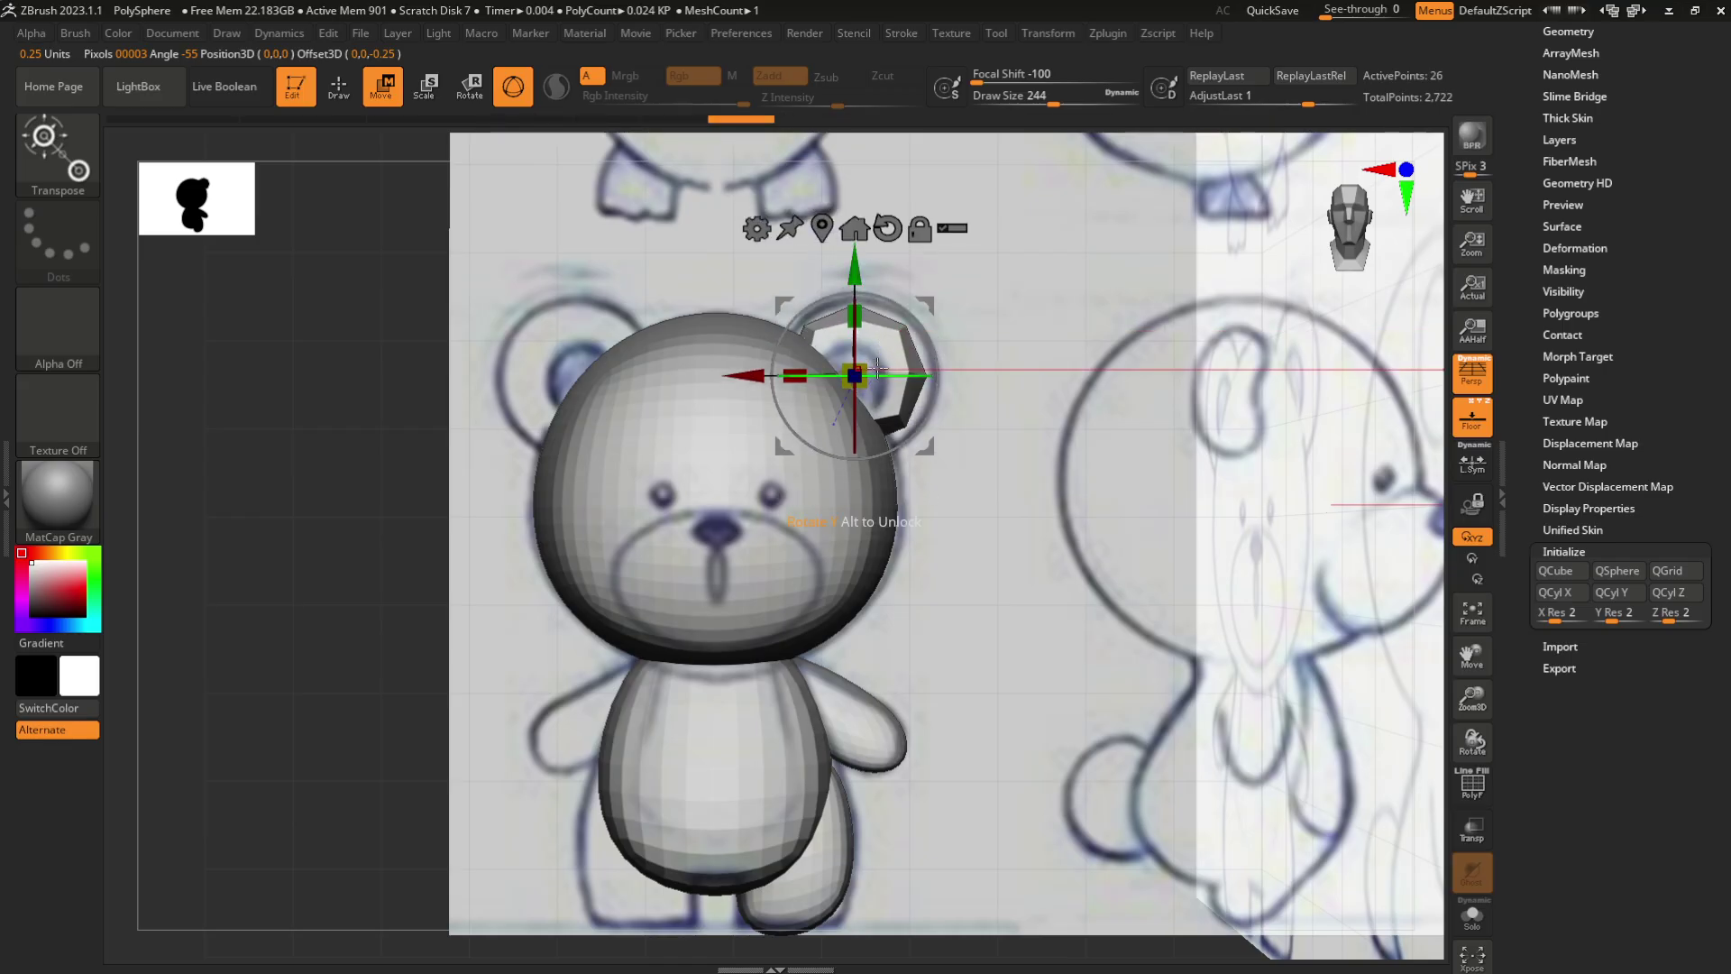
drag(878, 369, 876, 365)
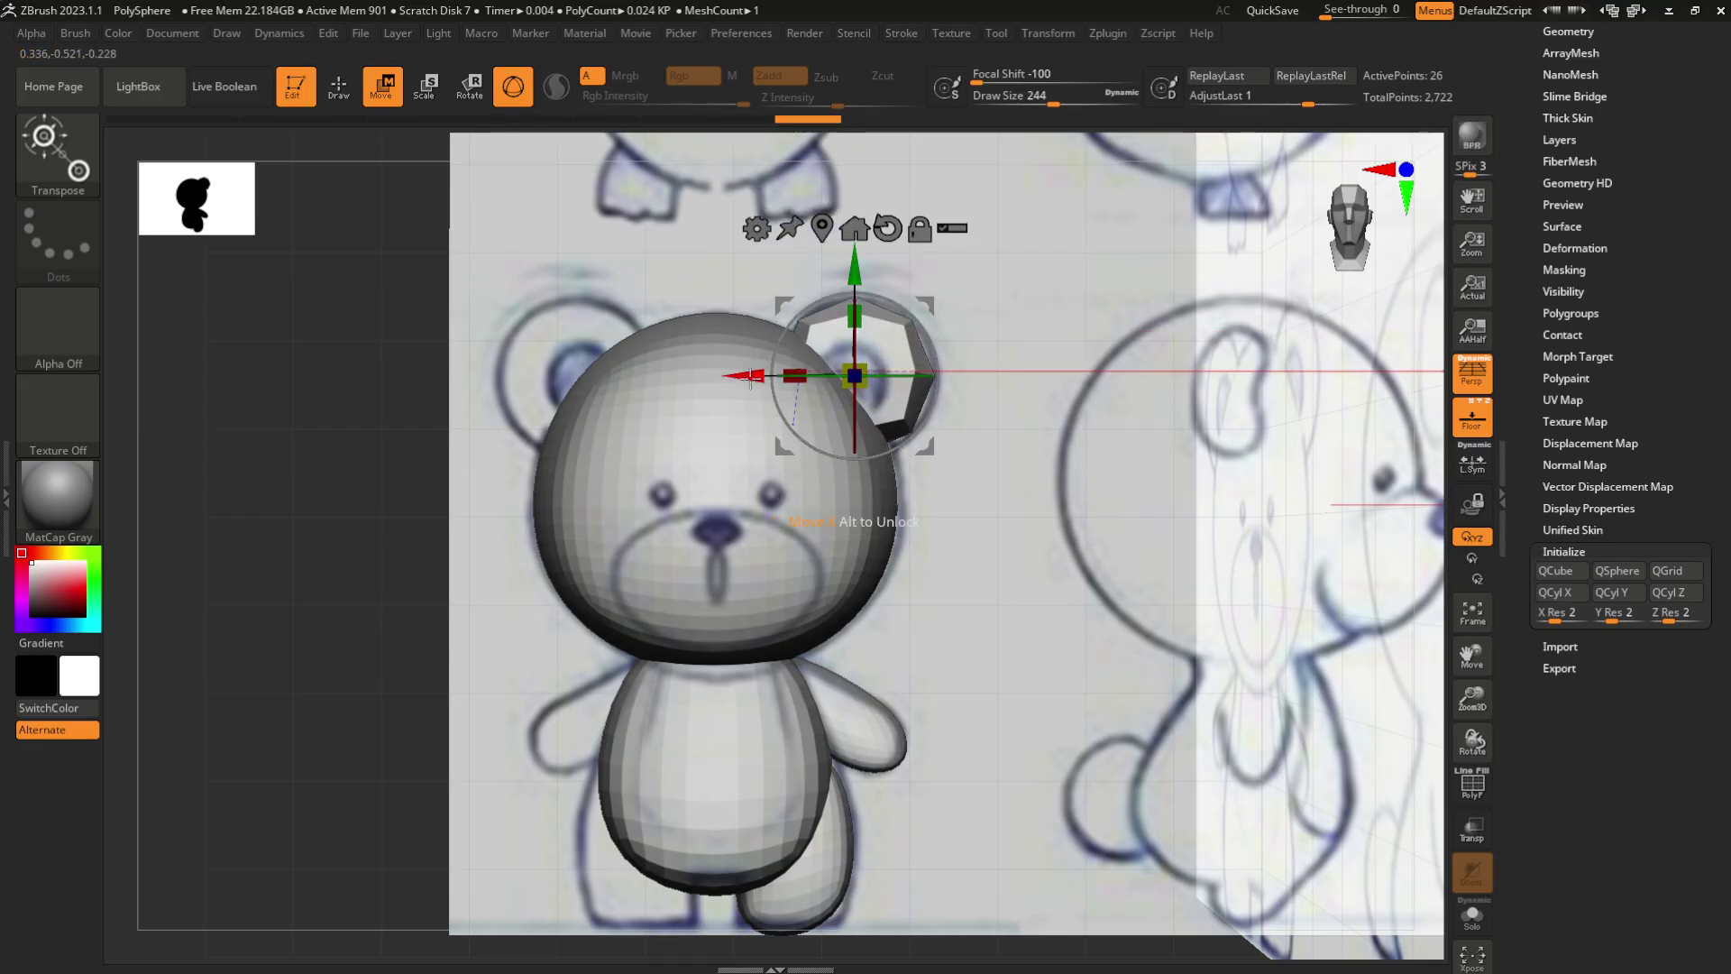
drag(750, 377, 756, 379)
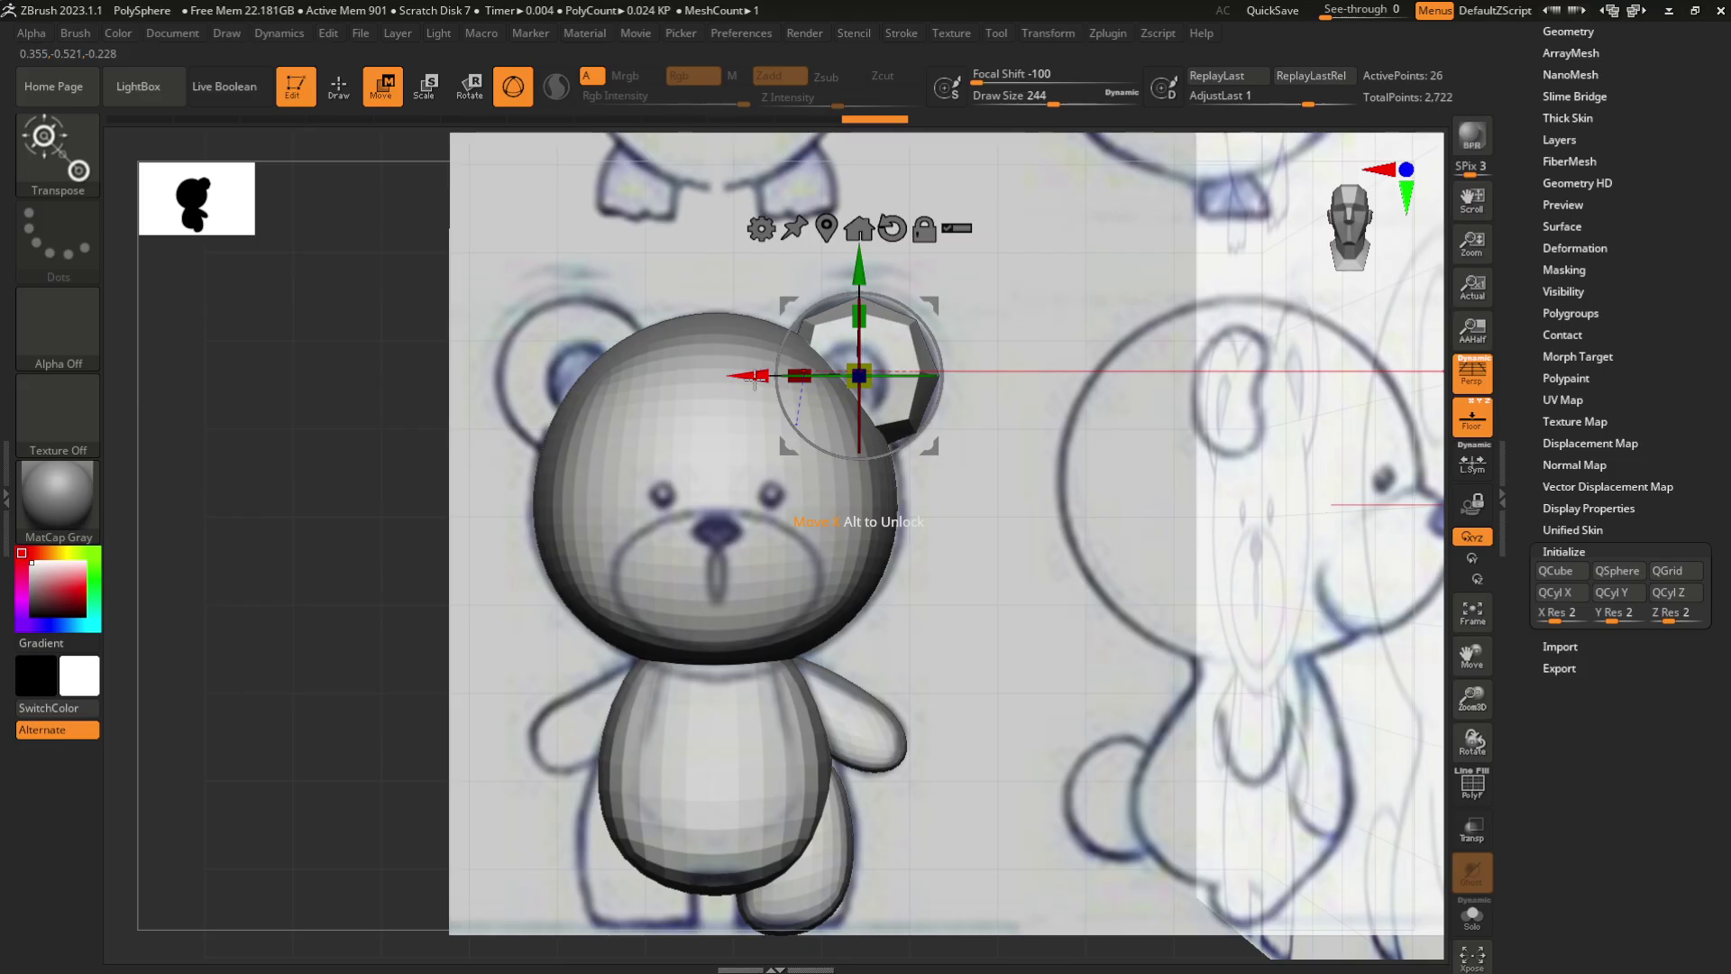
Subdivide the left ear once and pull its upper edges out to the front outline with the Move brush
key(b)
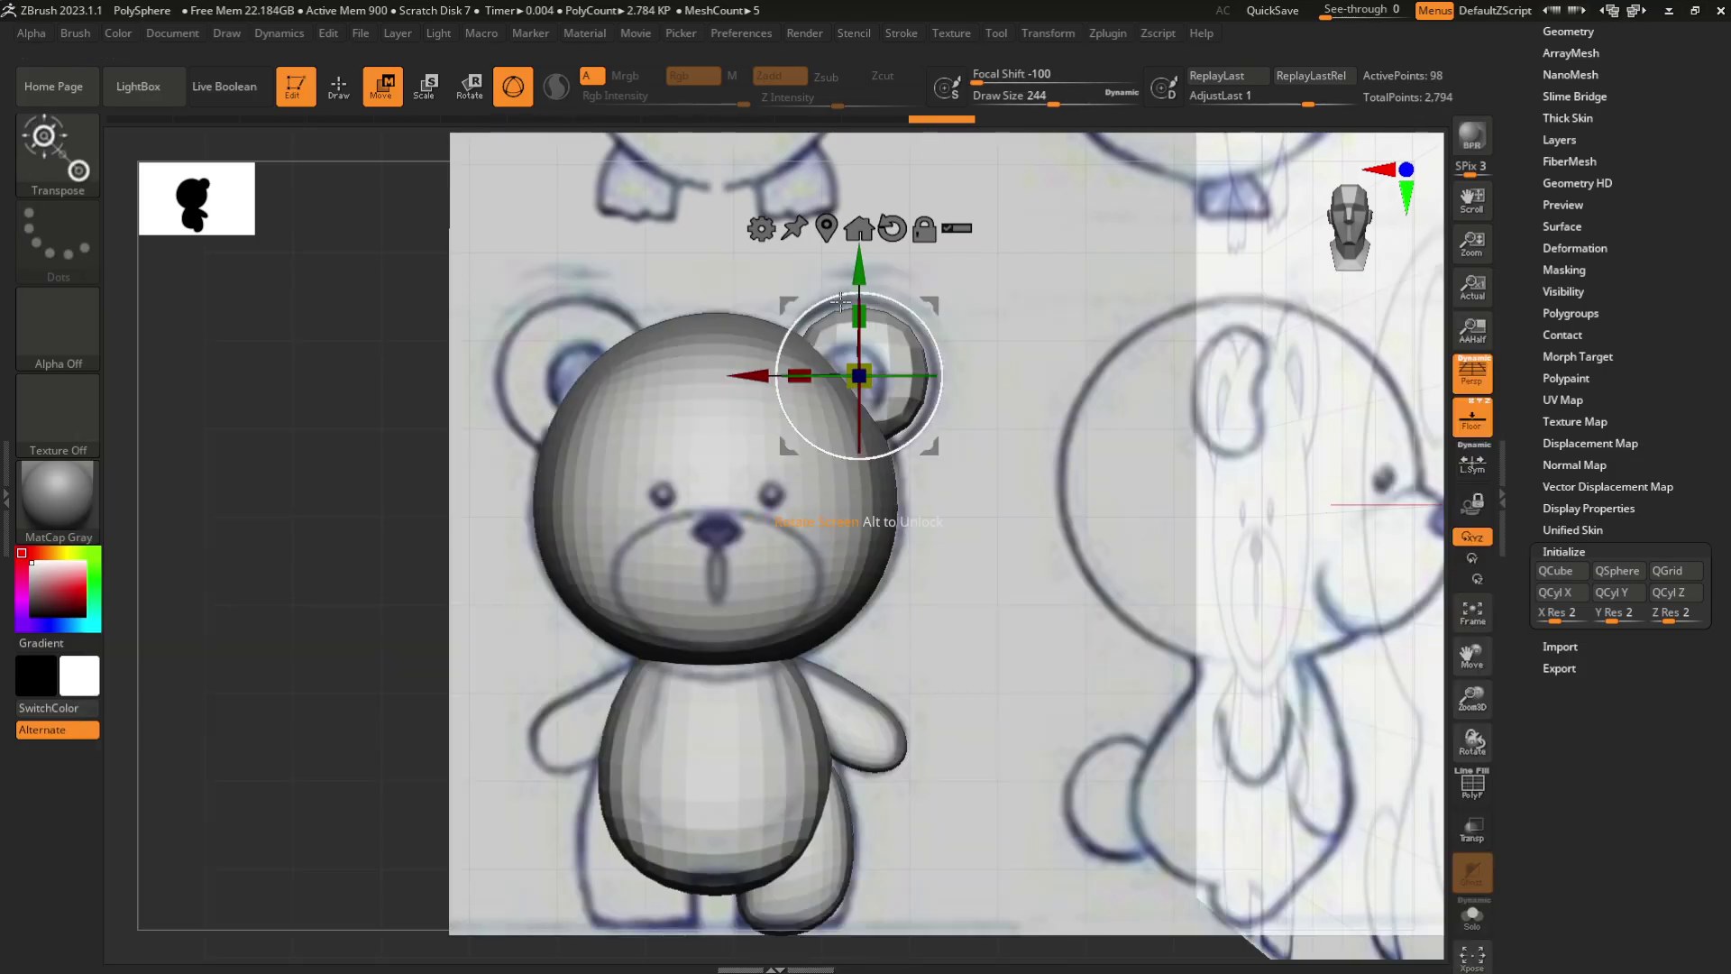
key(b)
key(m)
key(v)
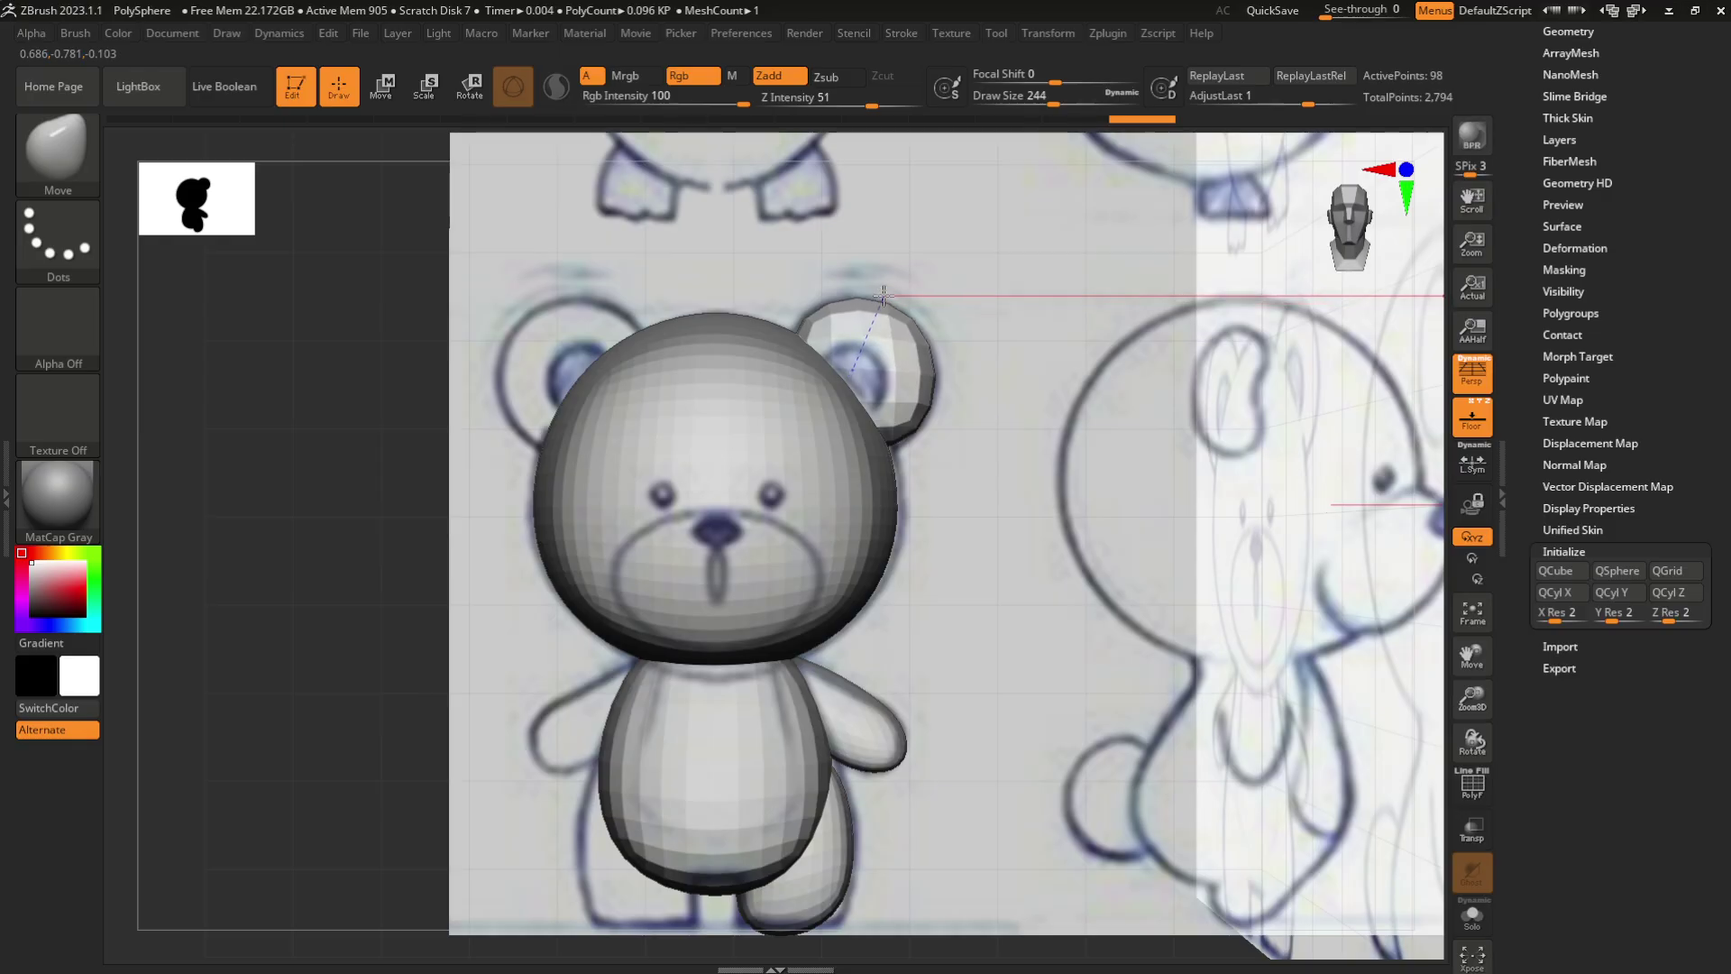
drag(811, 325, 797, 321)
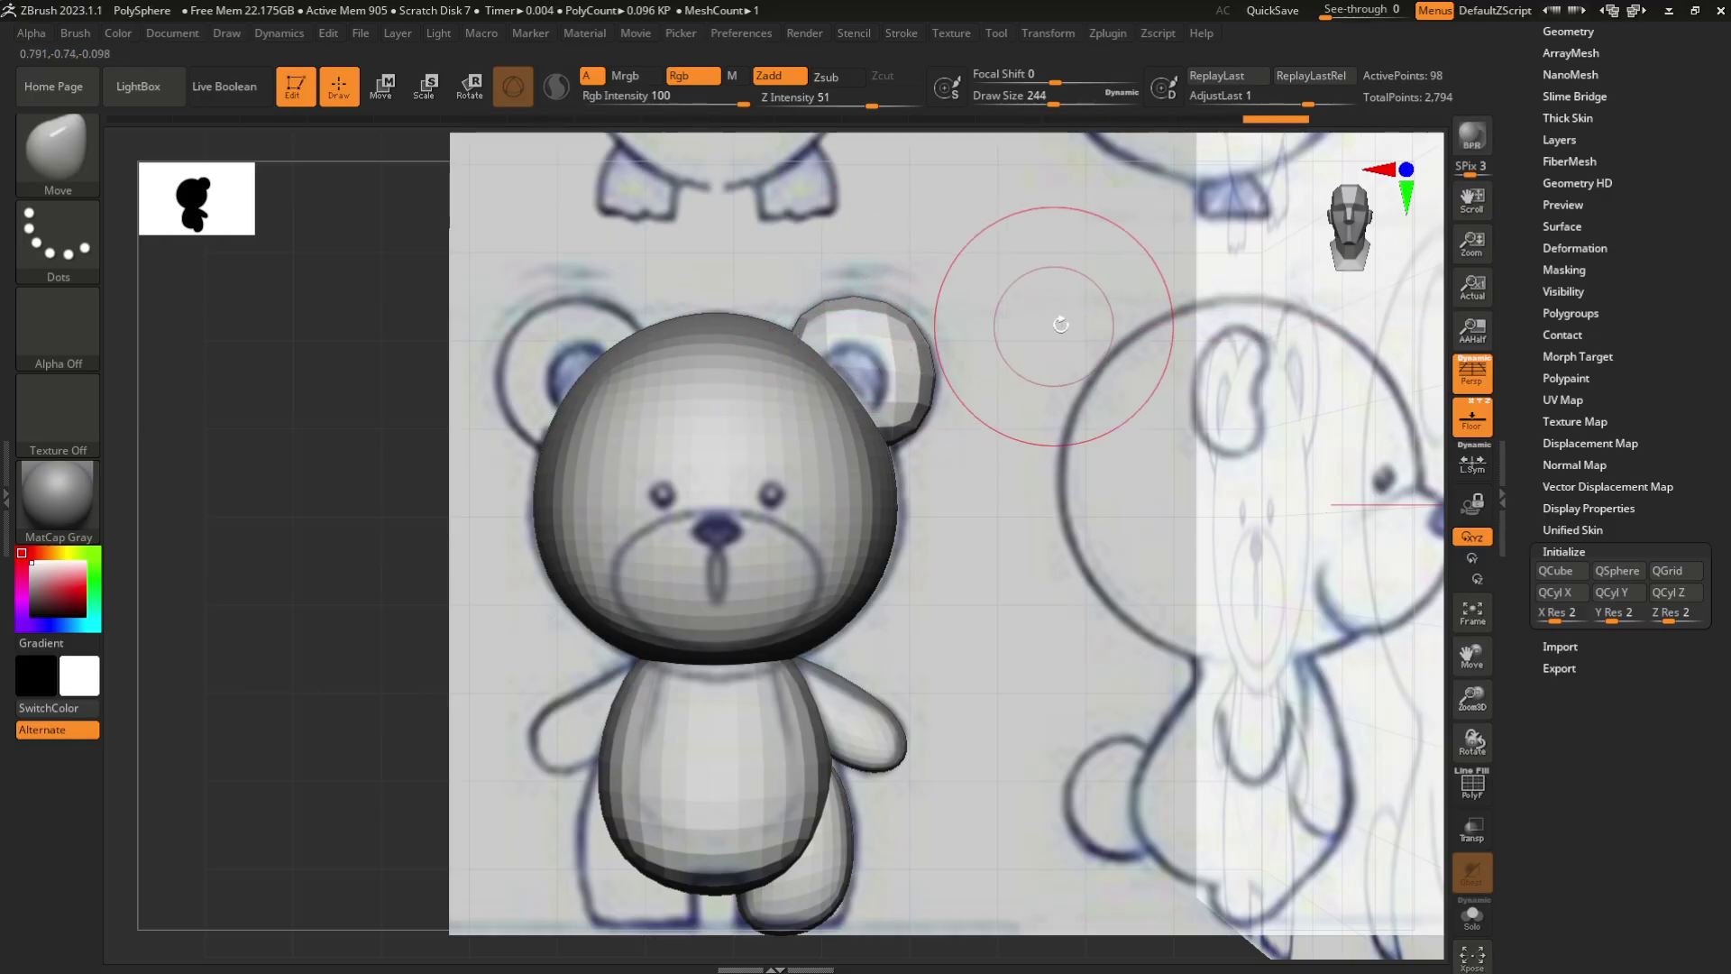
Thin the left ear from front to back with the Move brush and fit its rim to the front reference outline
mouse_move(1058, 325)
mouse_down()
mouse_move(1108, 323)
mouse_move(976, 319)
mouse_up()
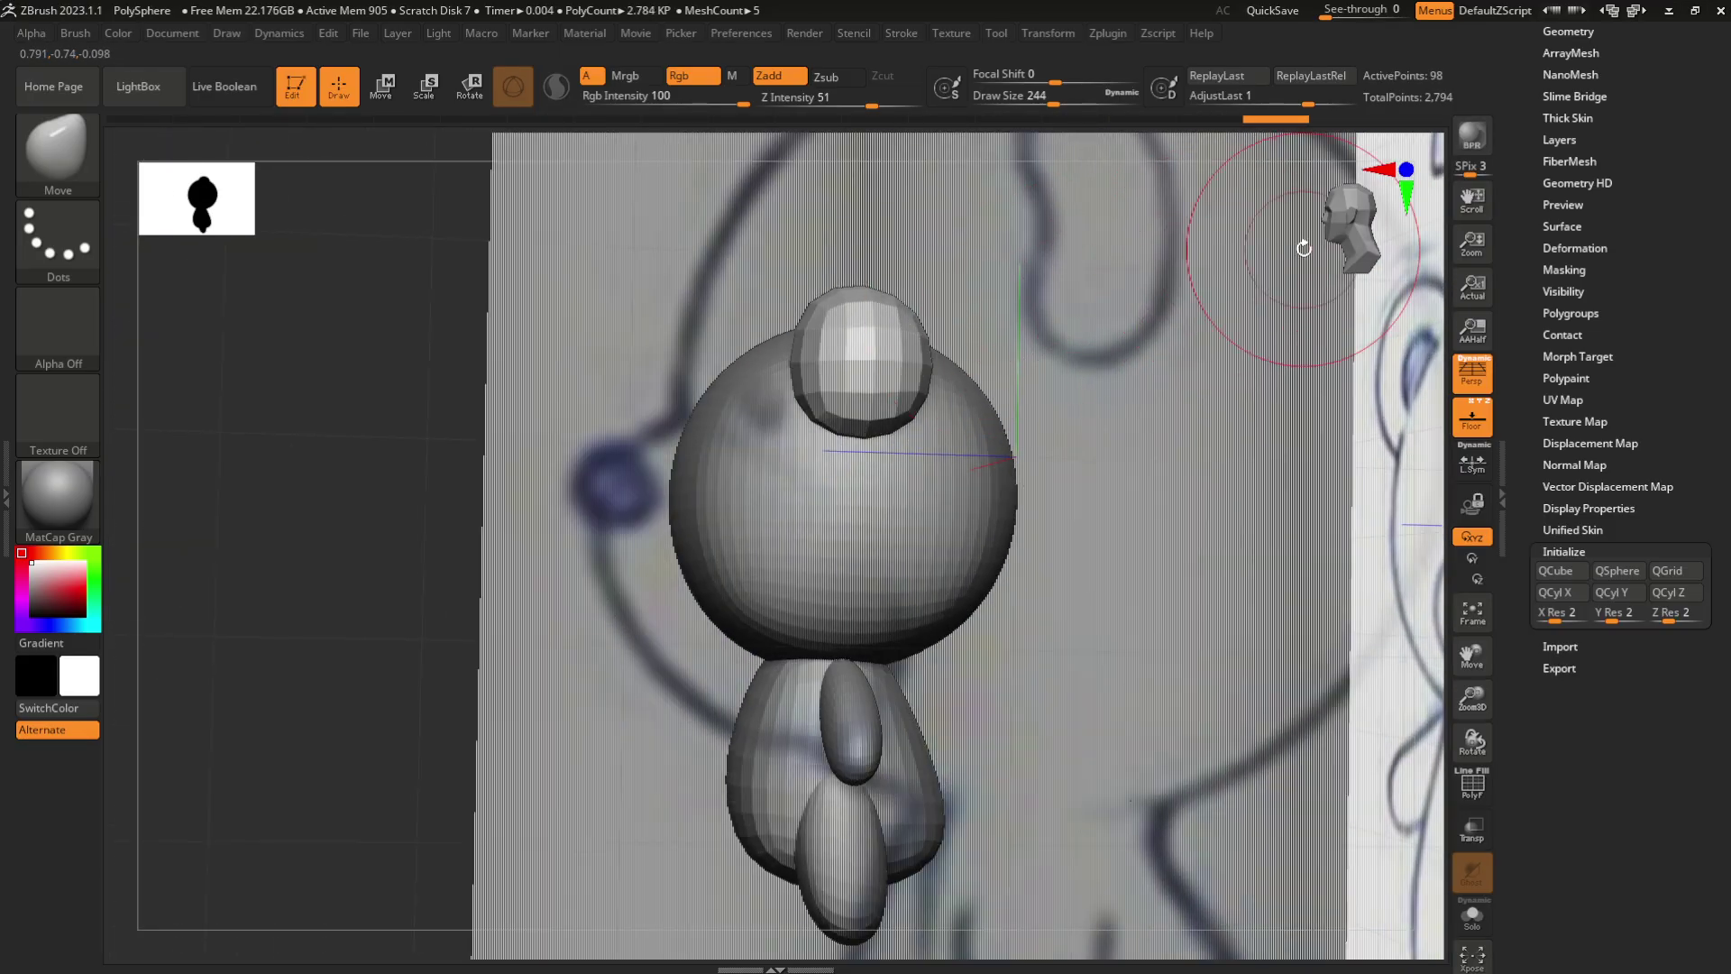
drag(1304, 248, 1198, 297)
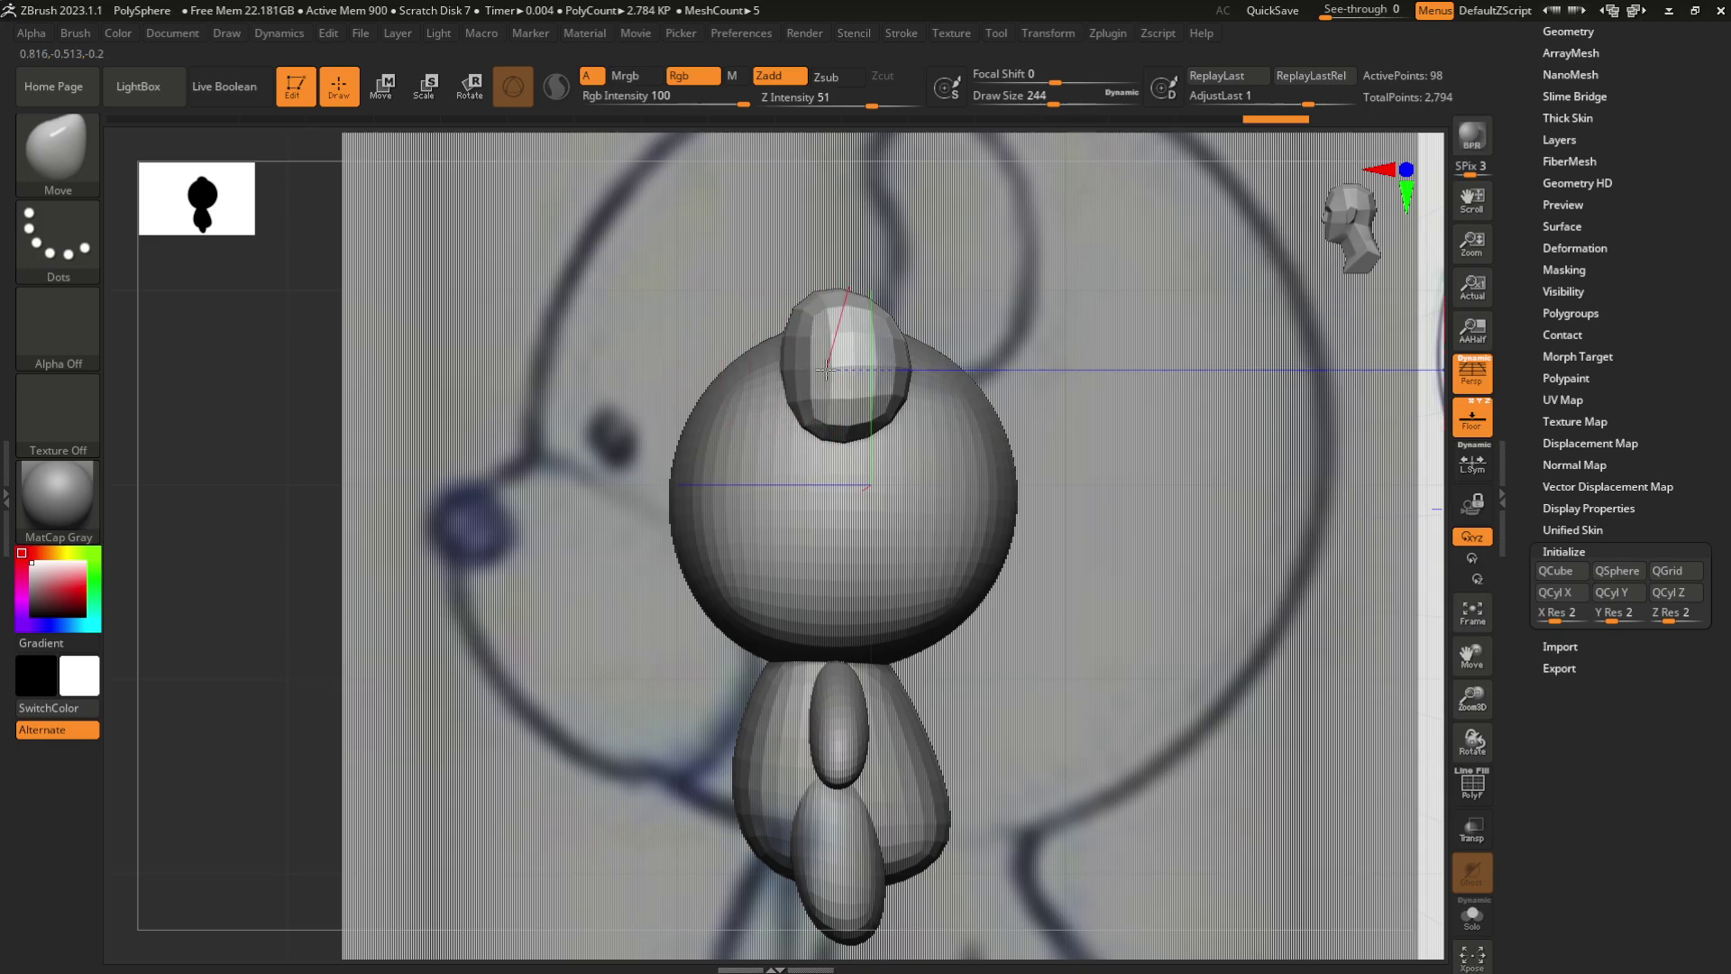
mouse_move(1026, 349)
ctrl+right_down()
mouse_move(971, 325)
mouse_move(809, 586)
mouse_move(857, 553)
mouse_move(871, 565)
ctrl+right_up()
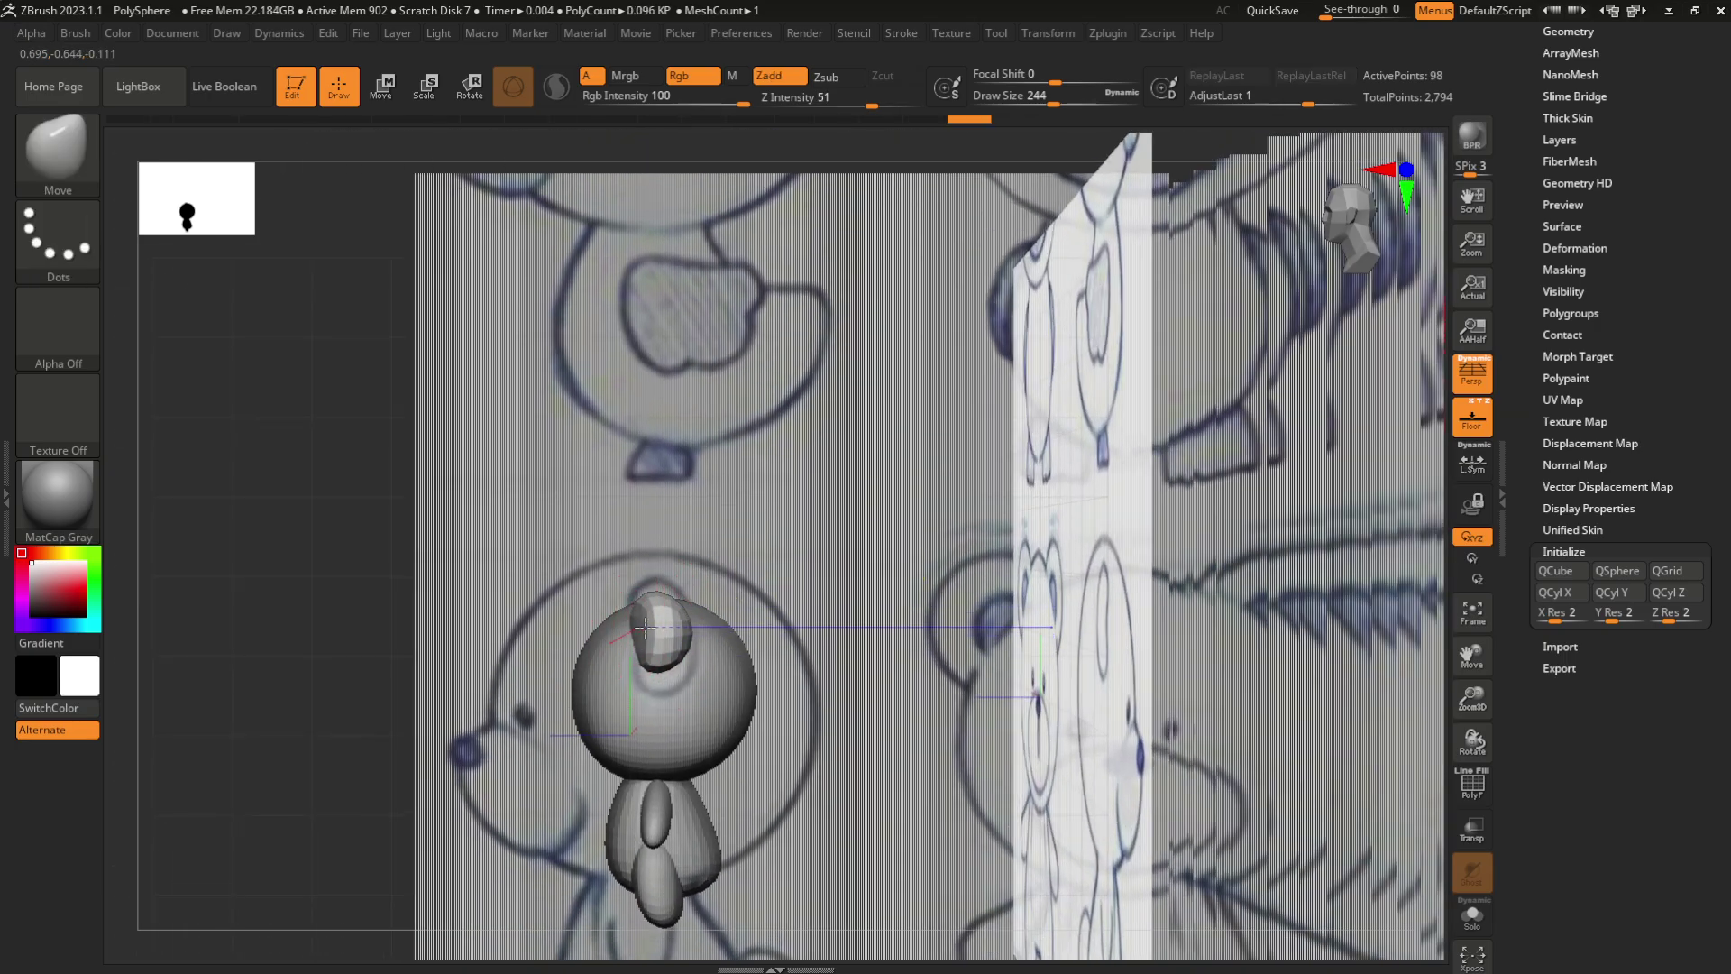
right_drag(753, 572, 1006, 451)
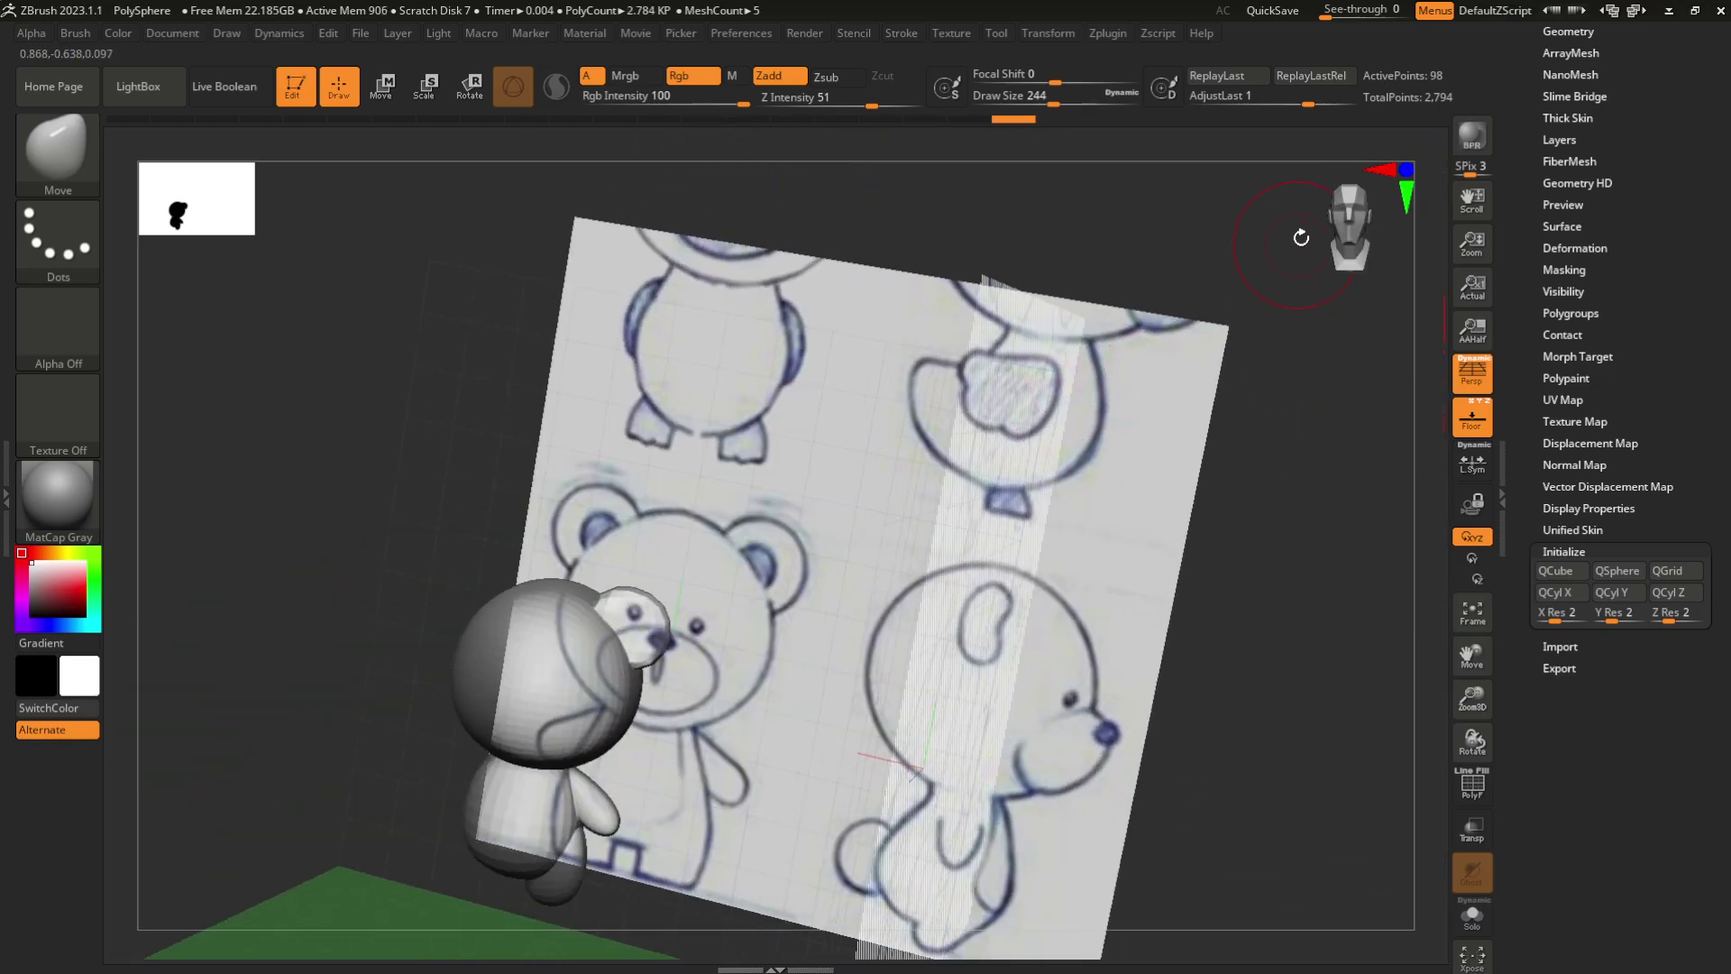
shift+right_drag(1301, 237, 1278, 308)
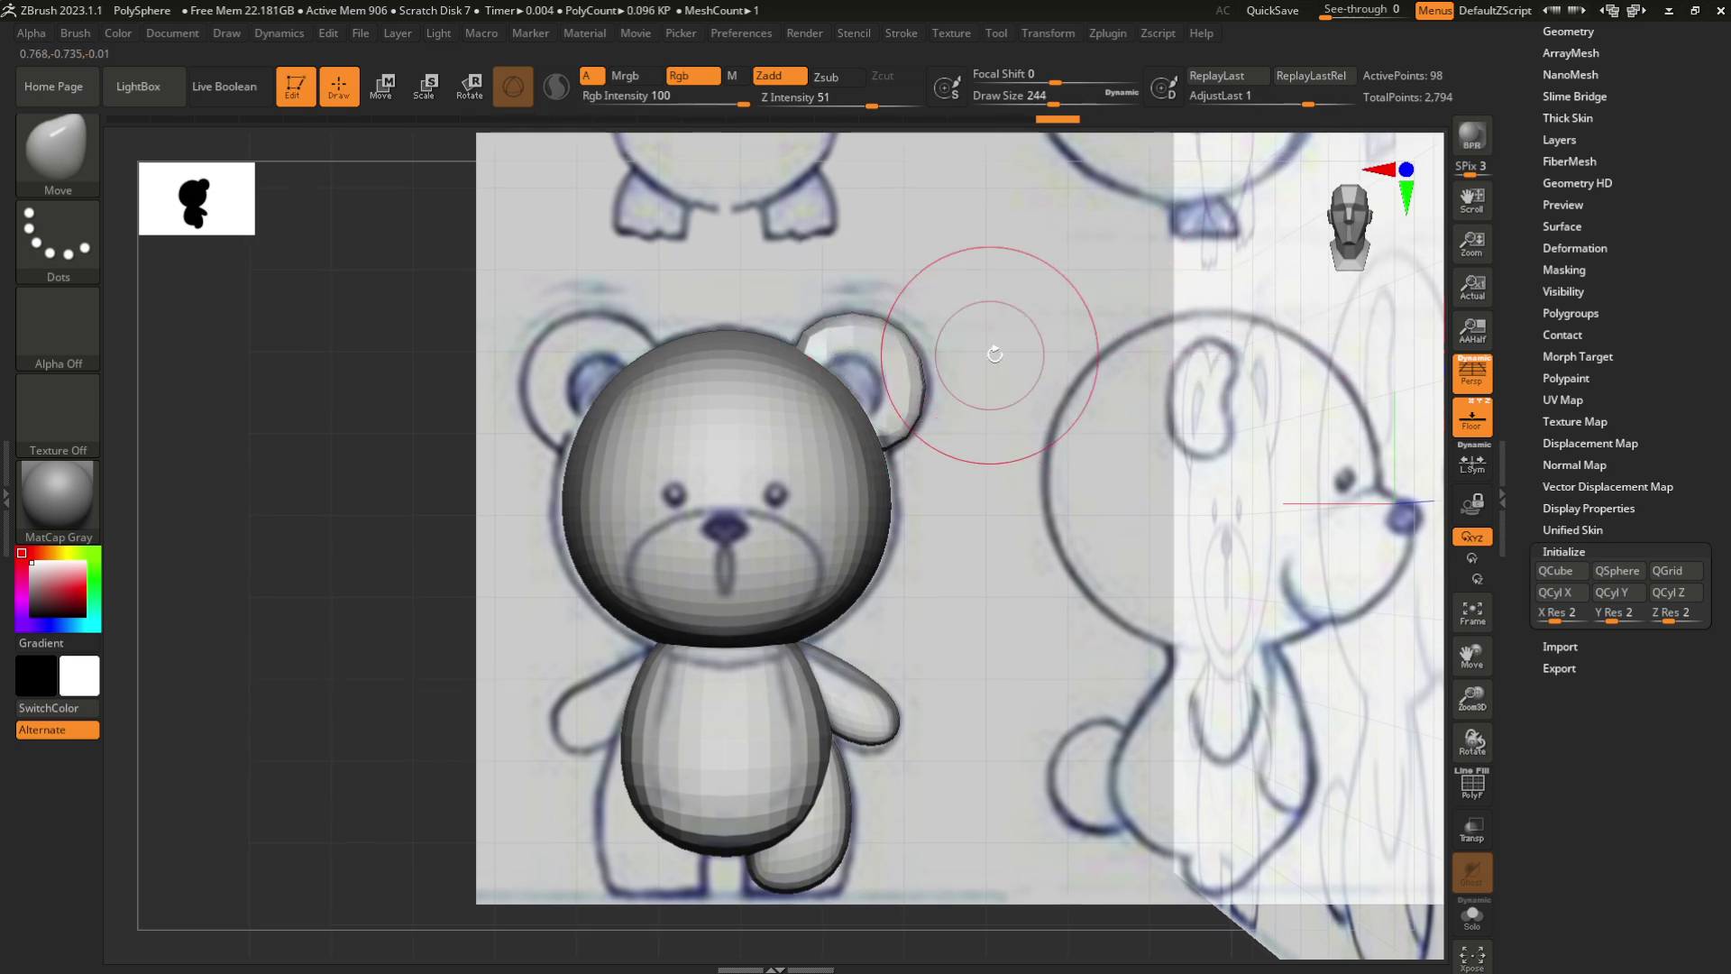
drag(994, 354, 889, 377)
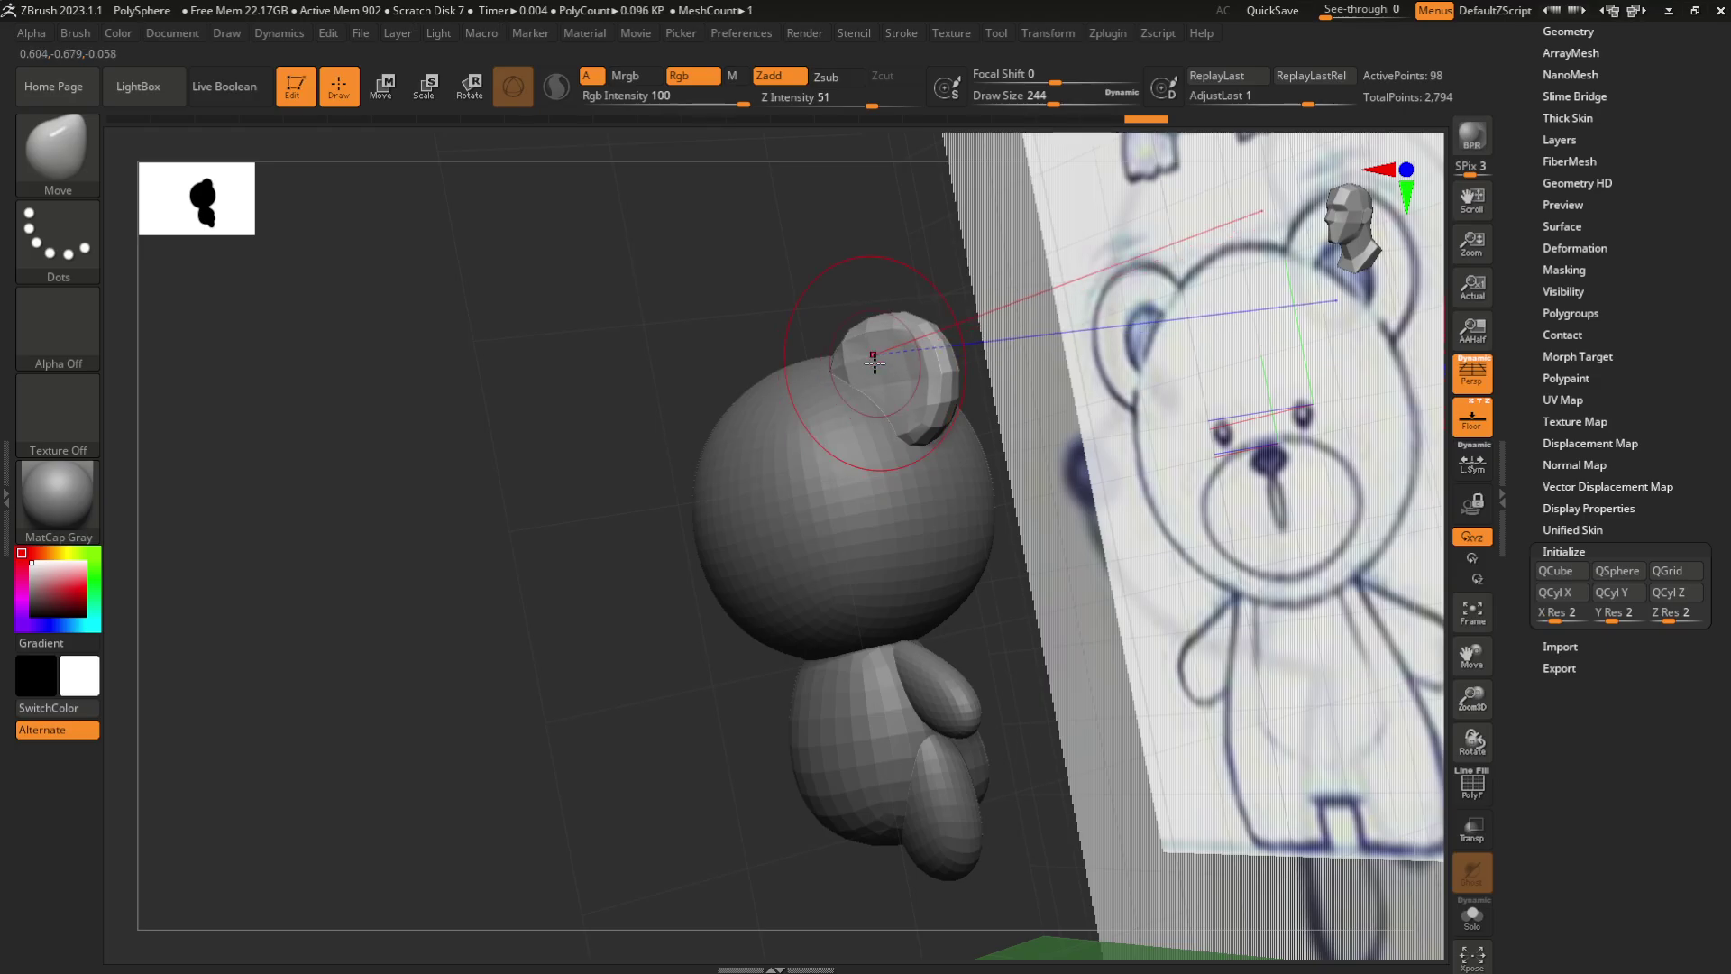
drag(1016, 351, 1149, 313)
drag(1339, 266, 1276, 289)
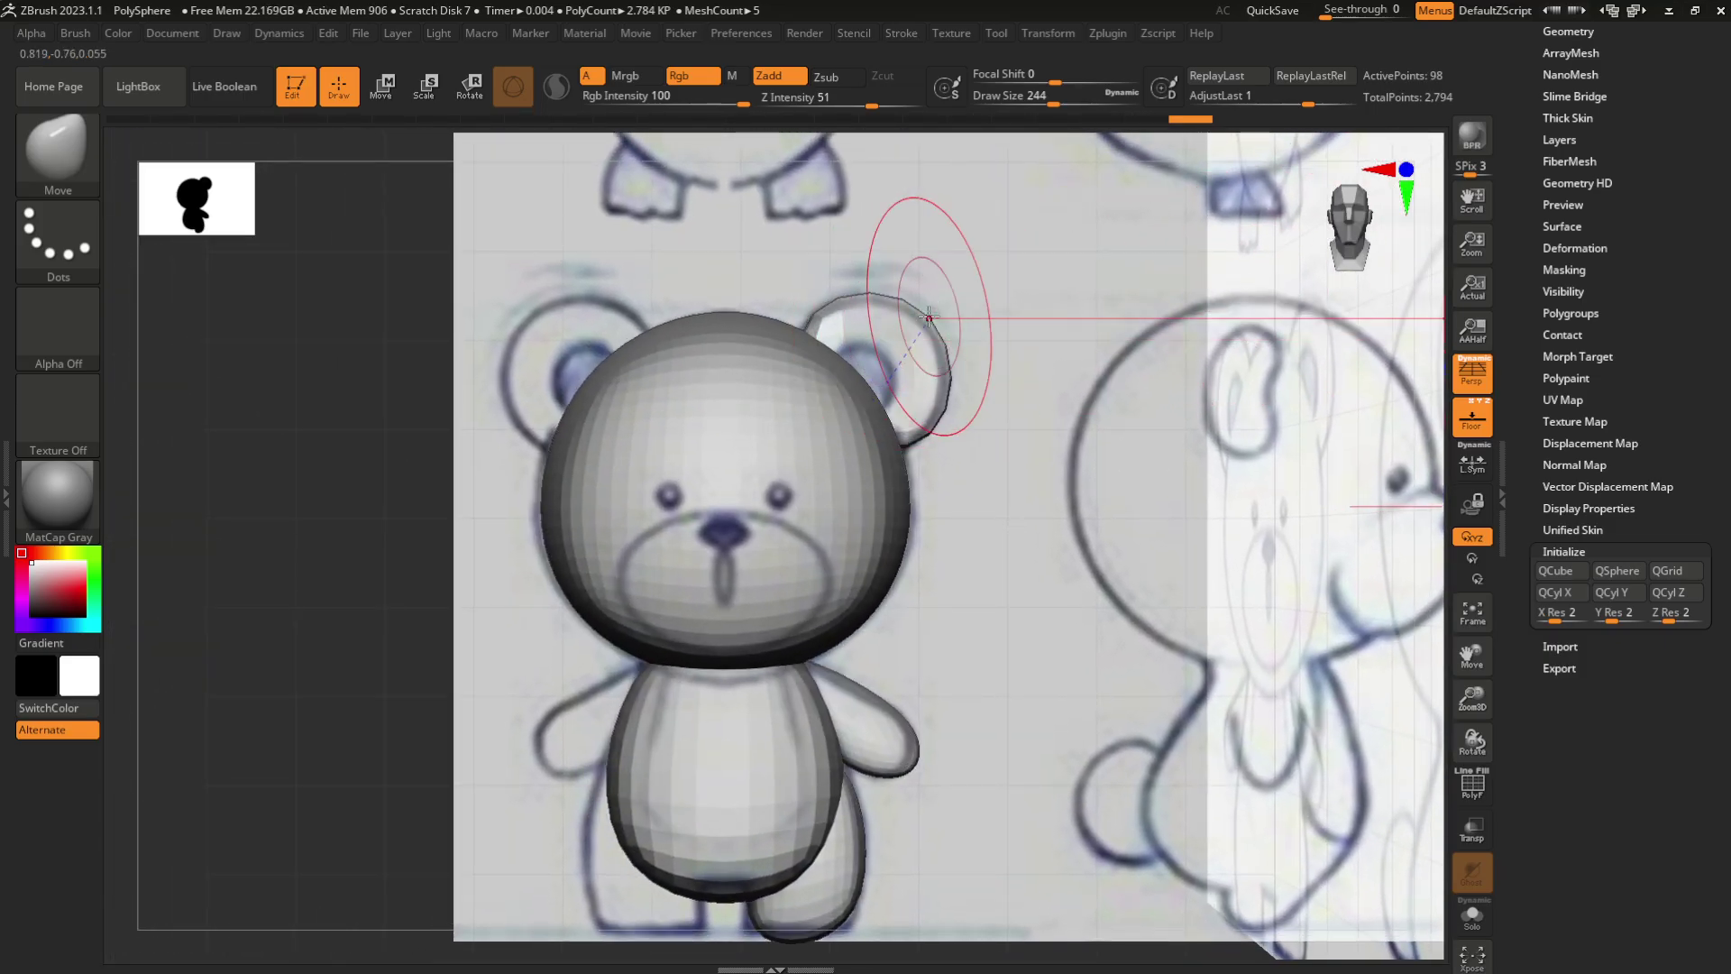
Subdivide the left ear two more times and check its rounded form against the front reference
key(ctrl)
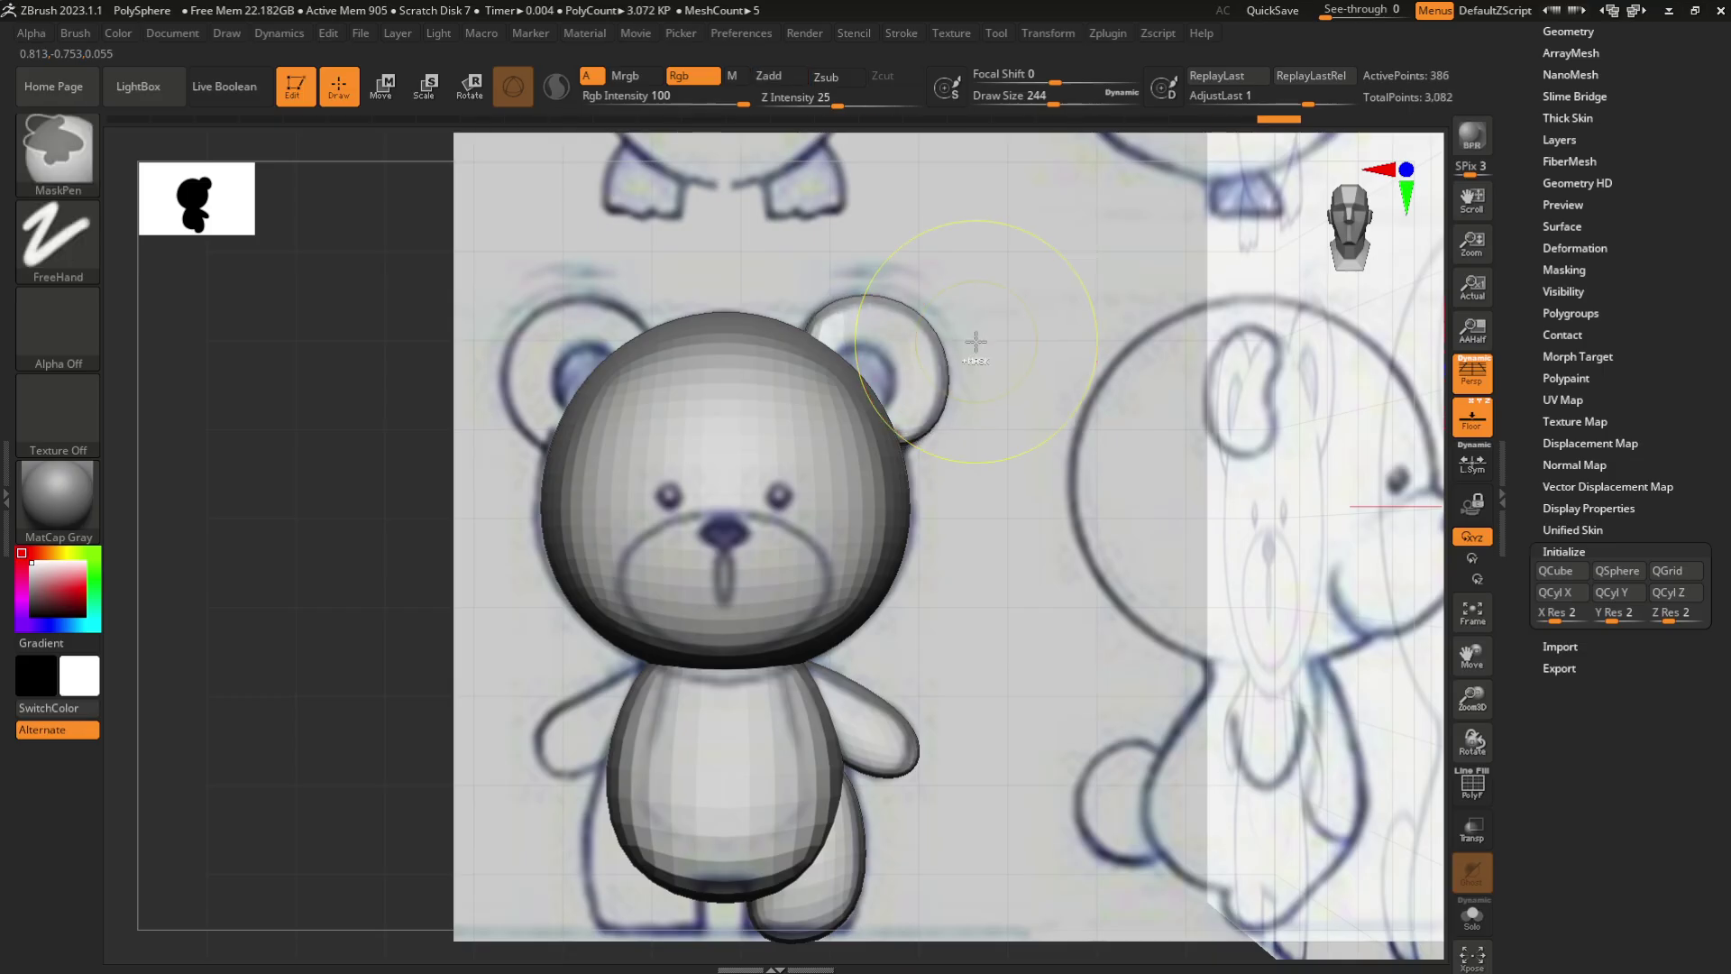
mouse_move(976, 341)
mouse_down()
mouse_move(1127, 316)
mouse_move(902, 298)
mouse_move(1201, 255)
mouse_up()
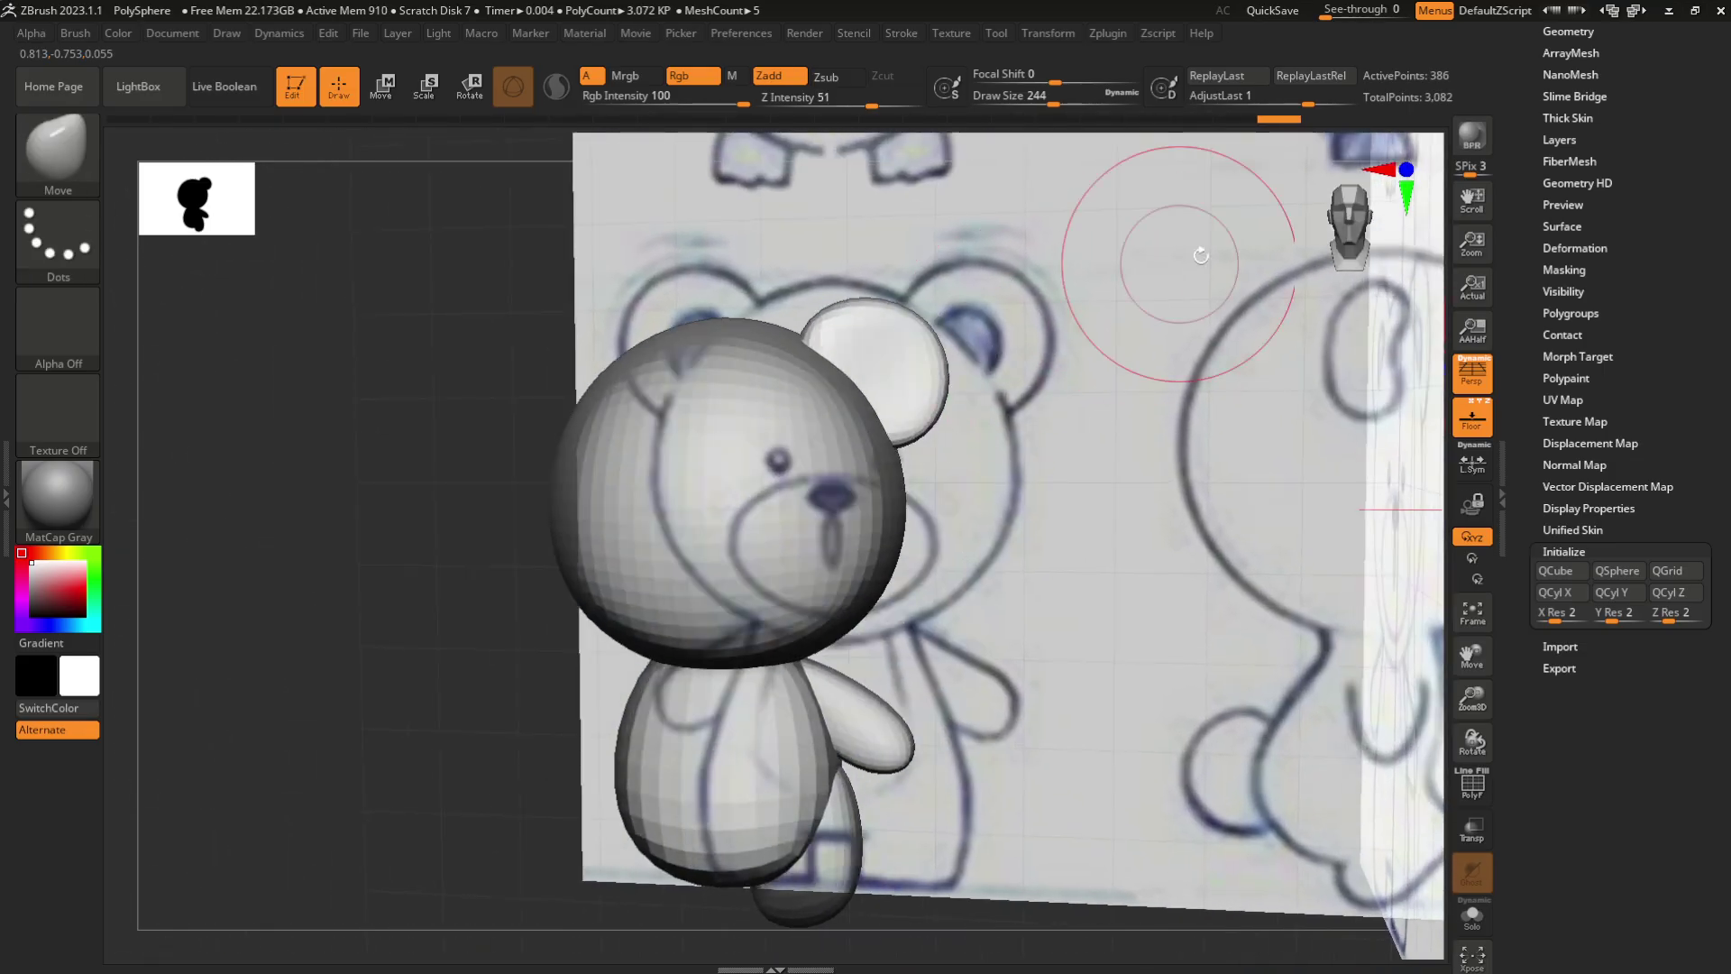
drag(1354, 234, 1307, 243)
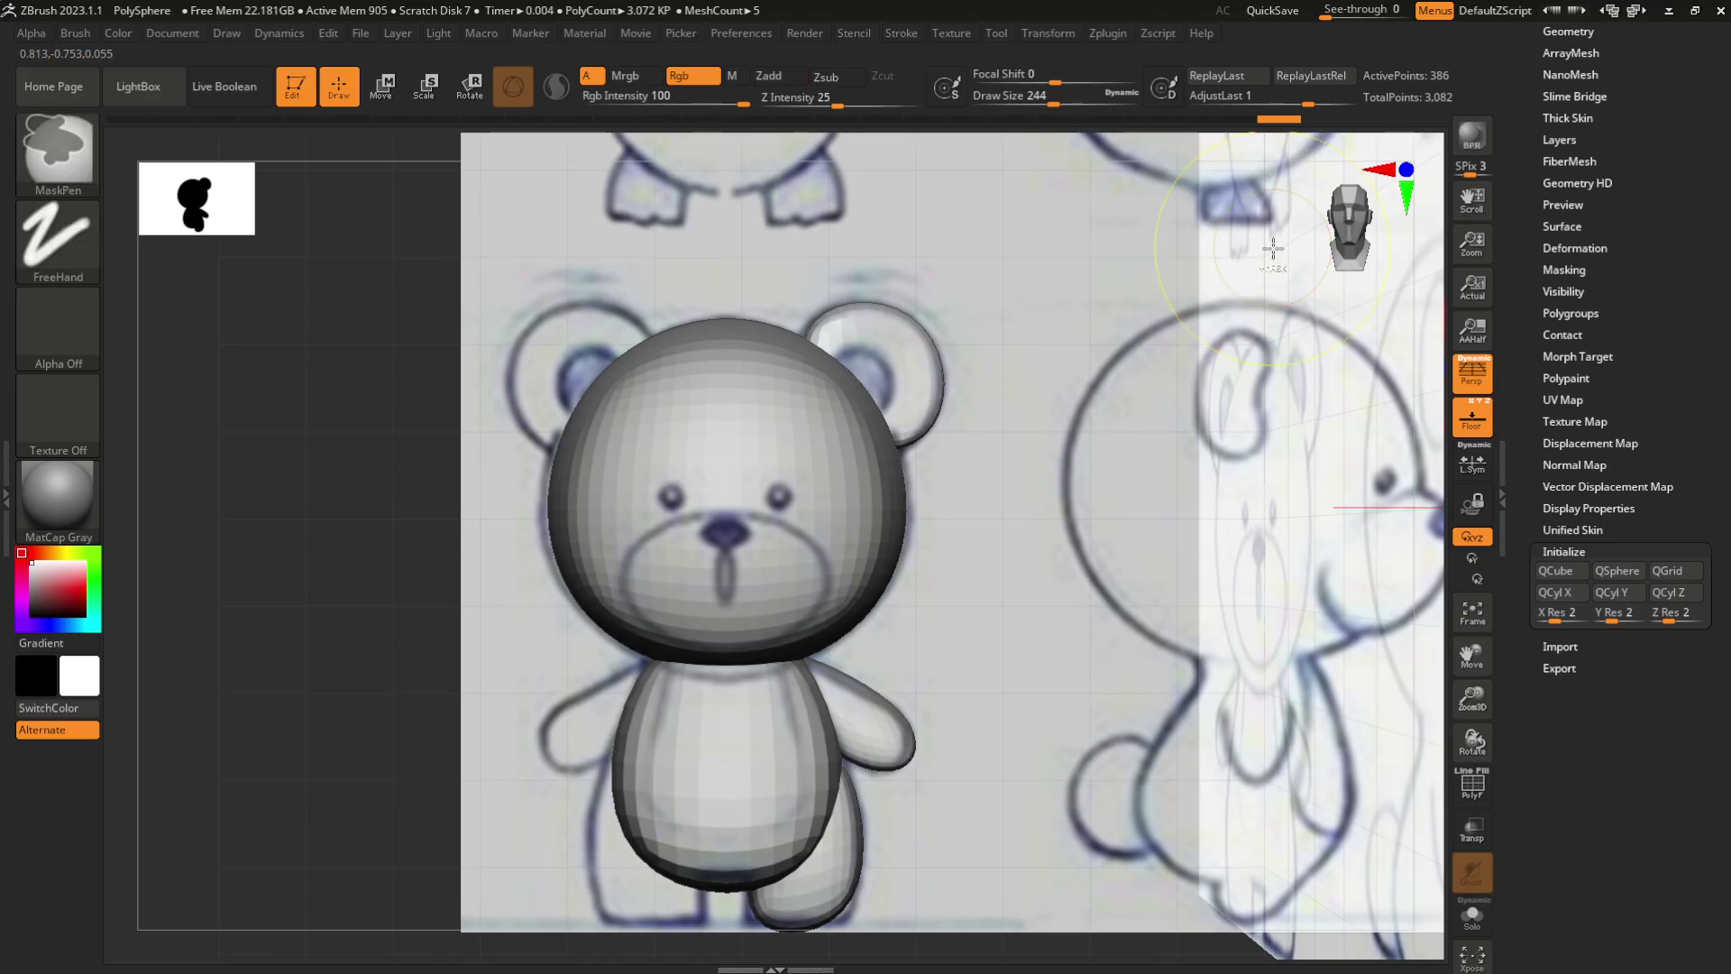
mouse_move(1143, 279)
ctrl+right_down()
mouse_move(1154, 290)
mouse_move(1096, 355)
ctrl+right_up()
mouse_move(1096, 355)
mouse_down()
mouse_move(1136, 342)
mouse_move(1043, 328)
mouse_move(1077, 336)
mouse_move(1325, 225)
mouse_up()
key(f)
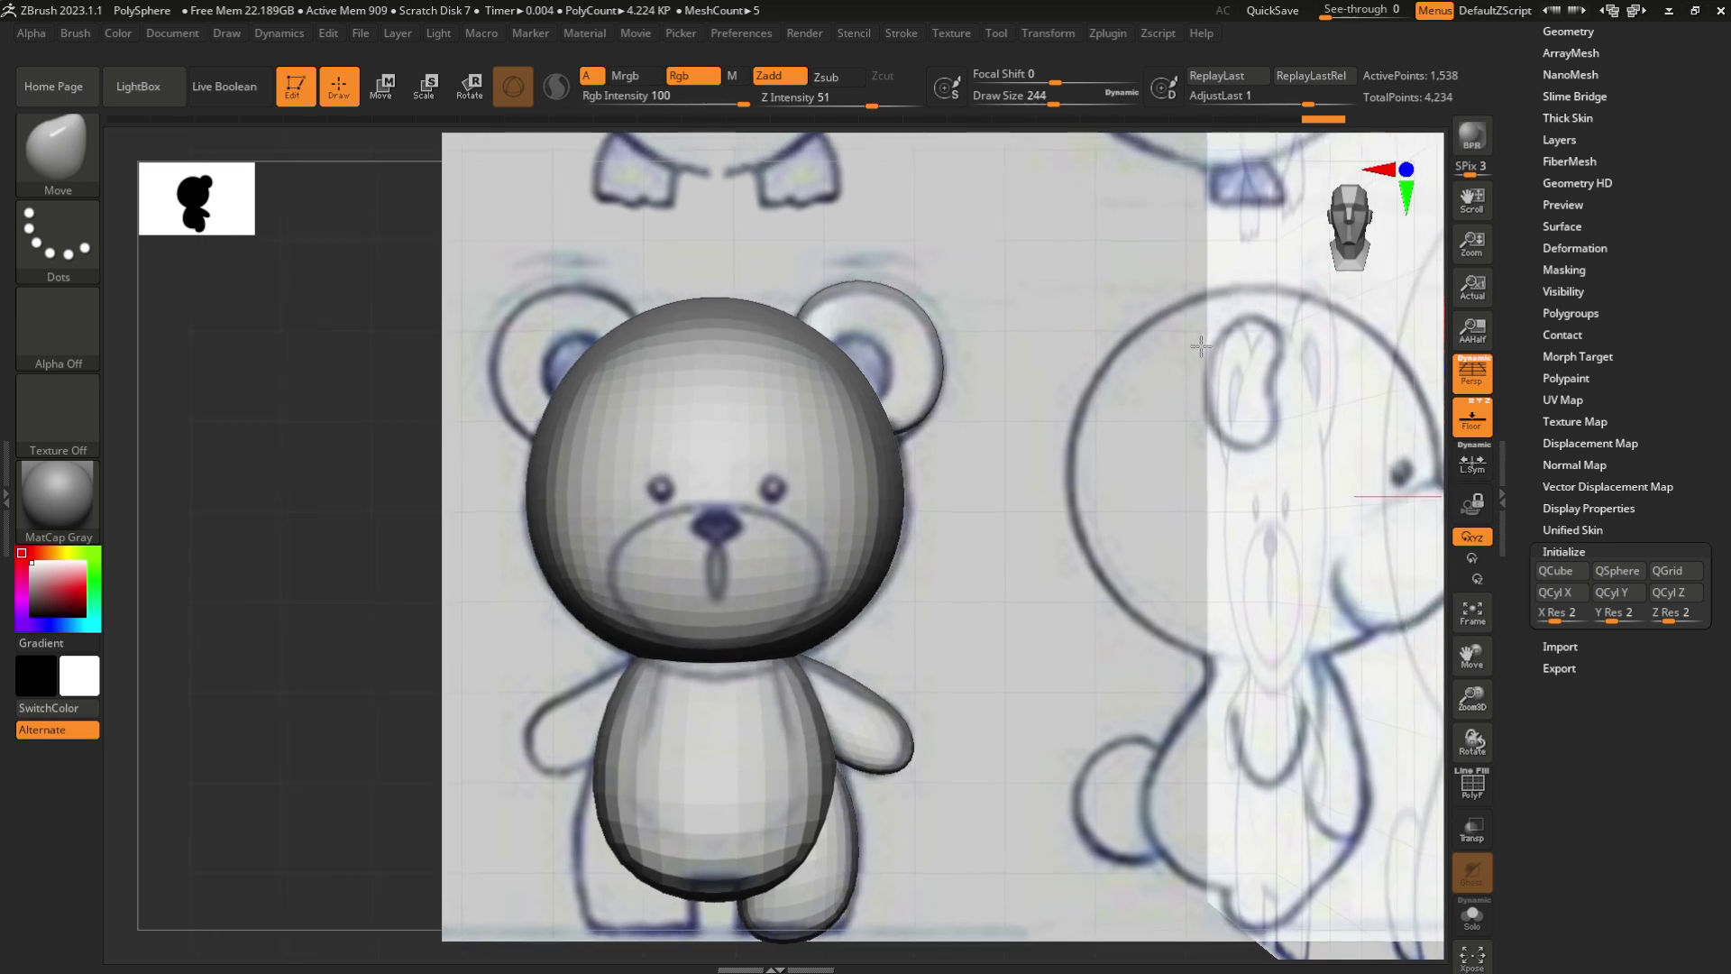
drag(1160, 340, 1128, 373)
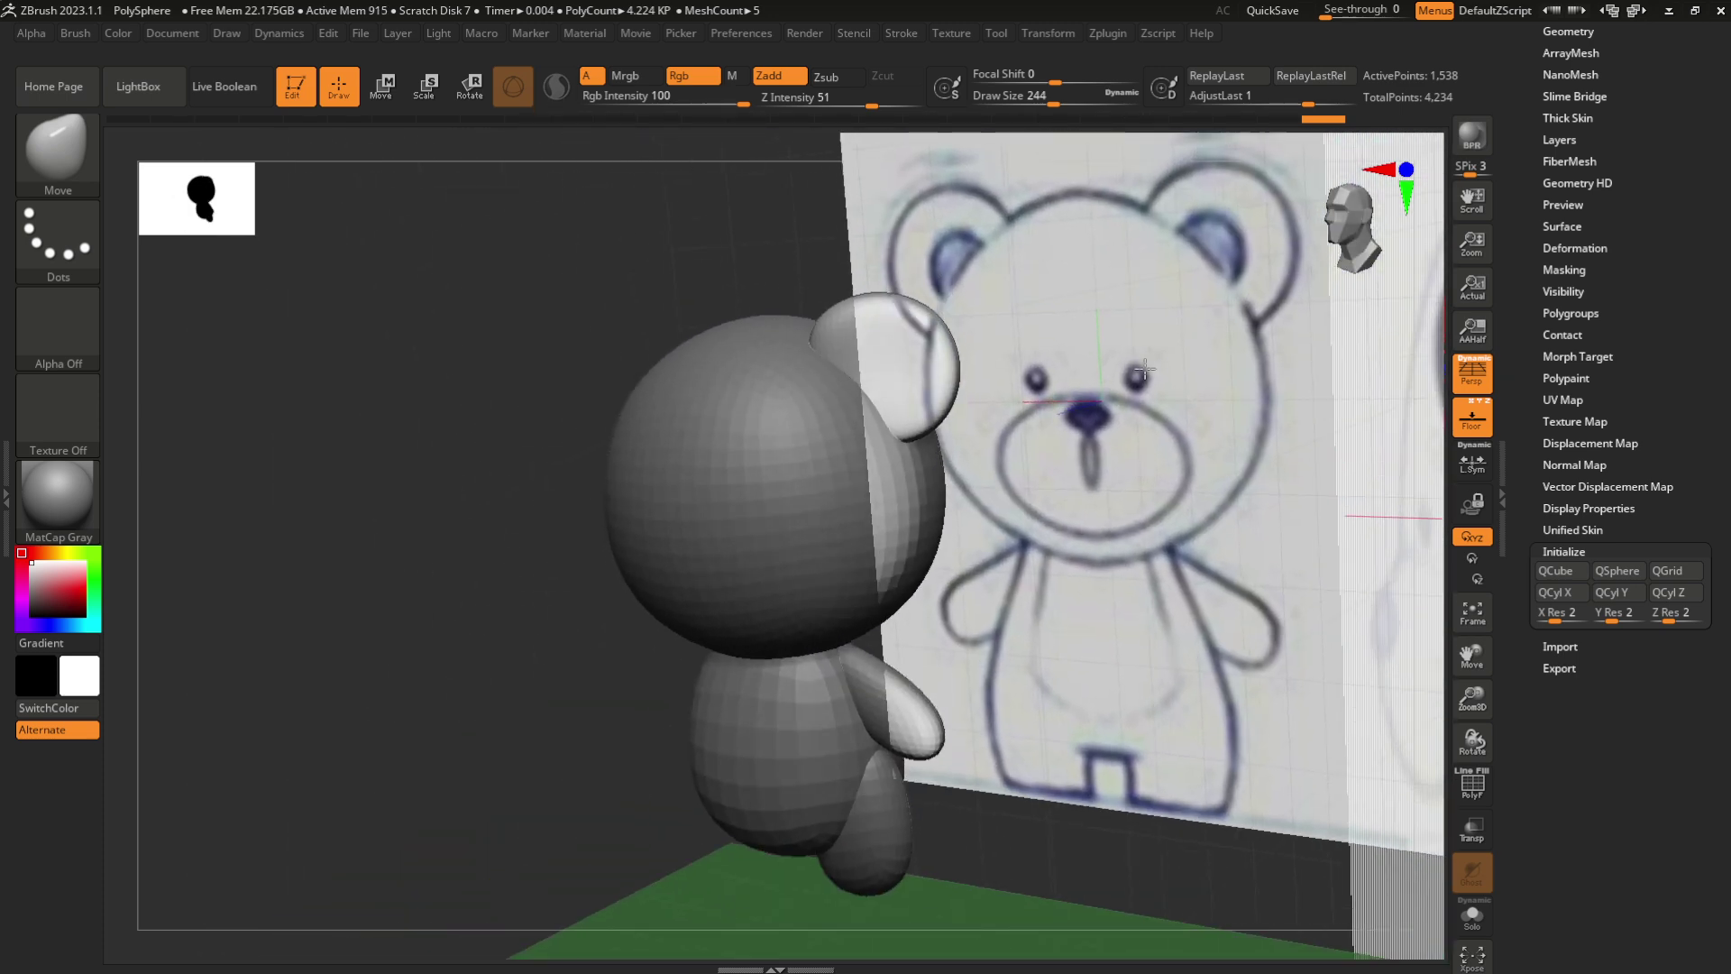
Duplicate the left ear as a separate subtool and move the copy forward, clear of the head
key(ctrl)
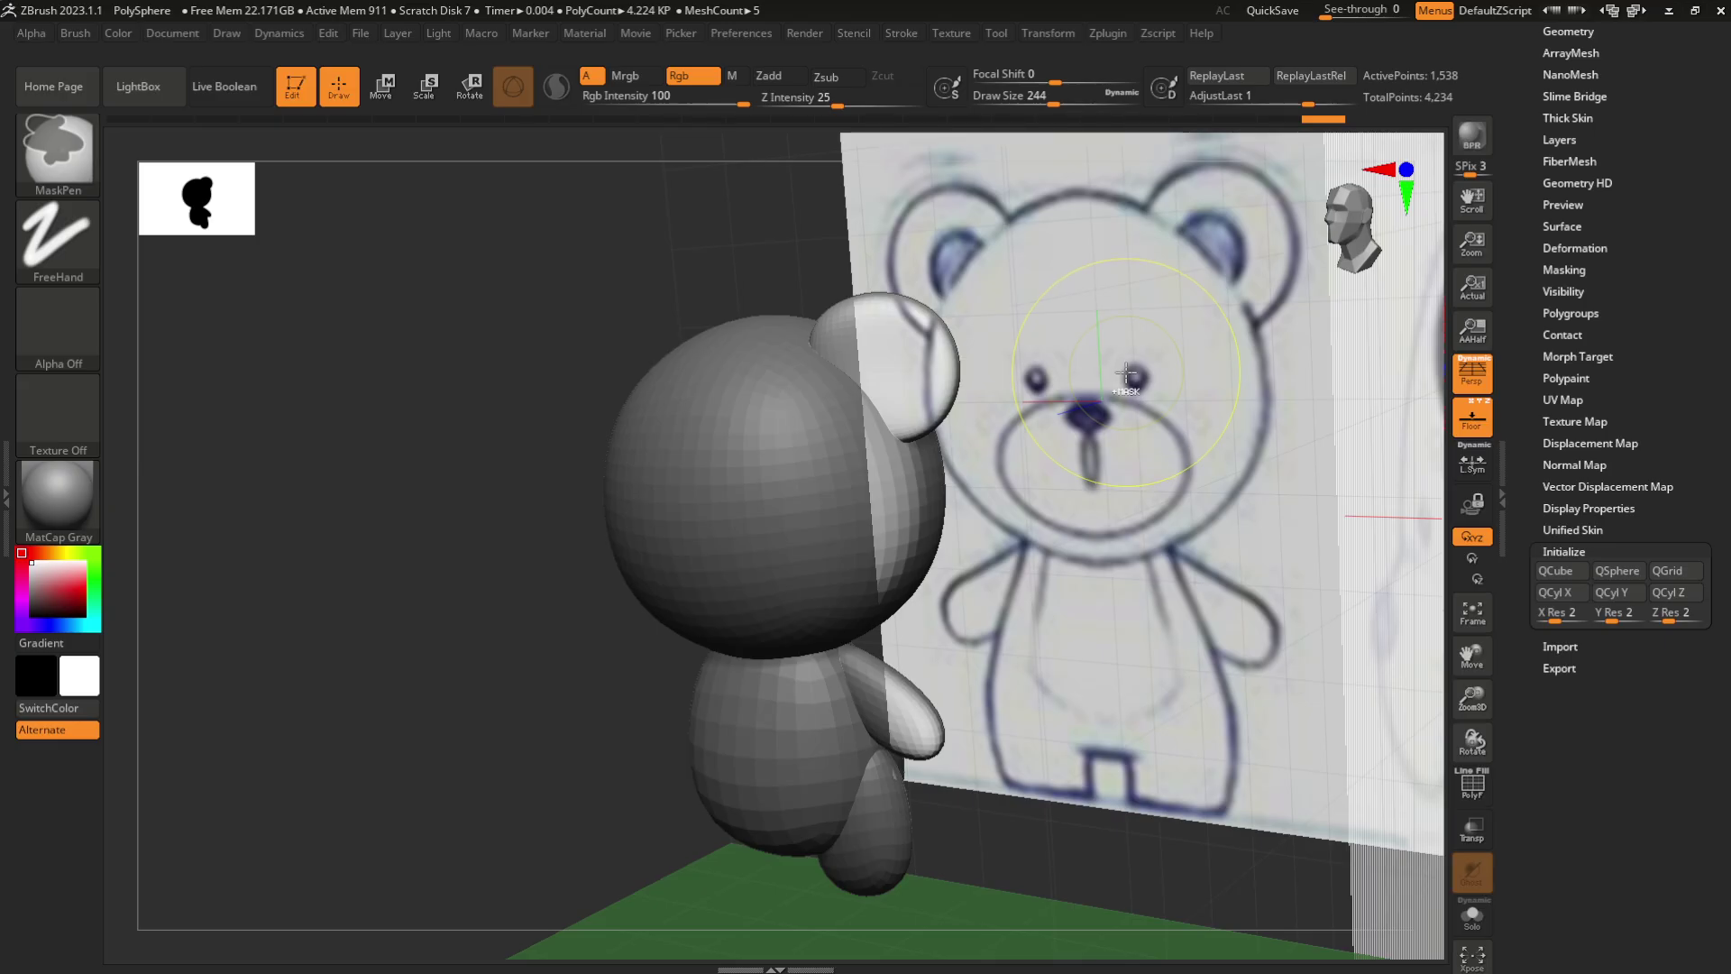
key(ctrl+shift+d)
key(w)
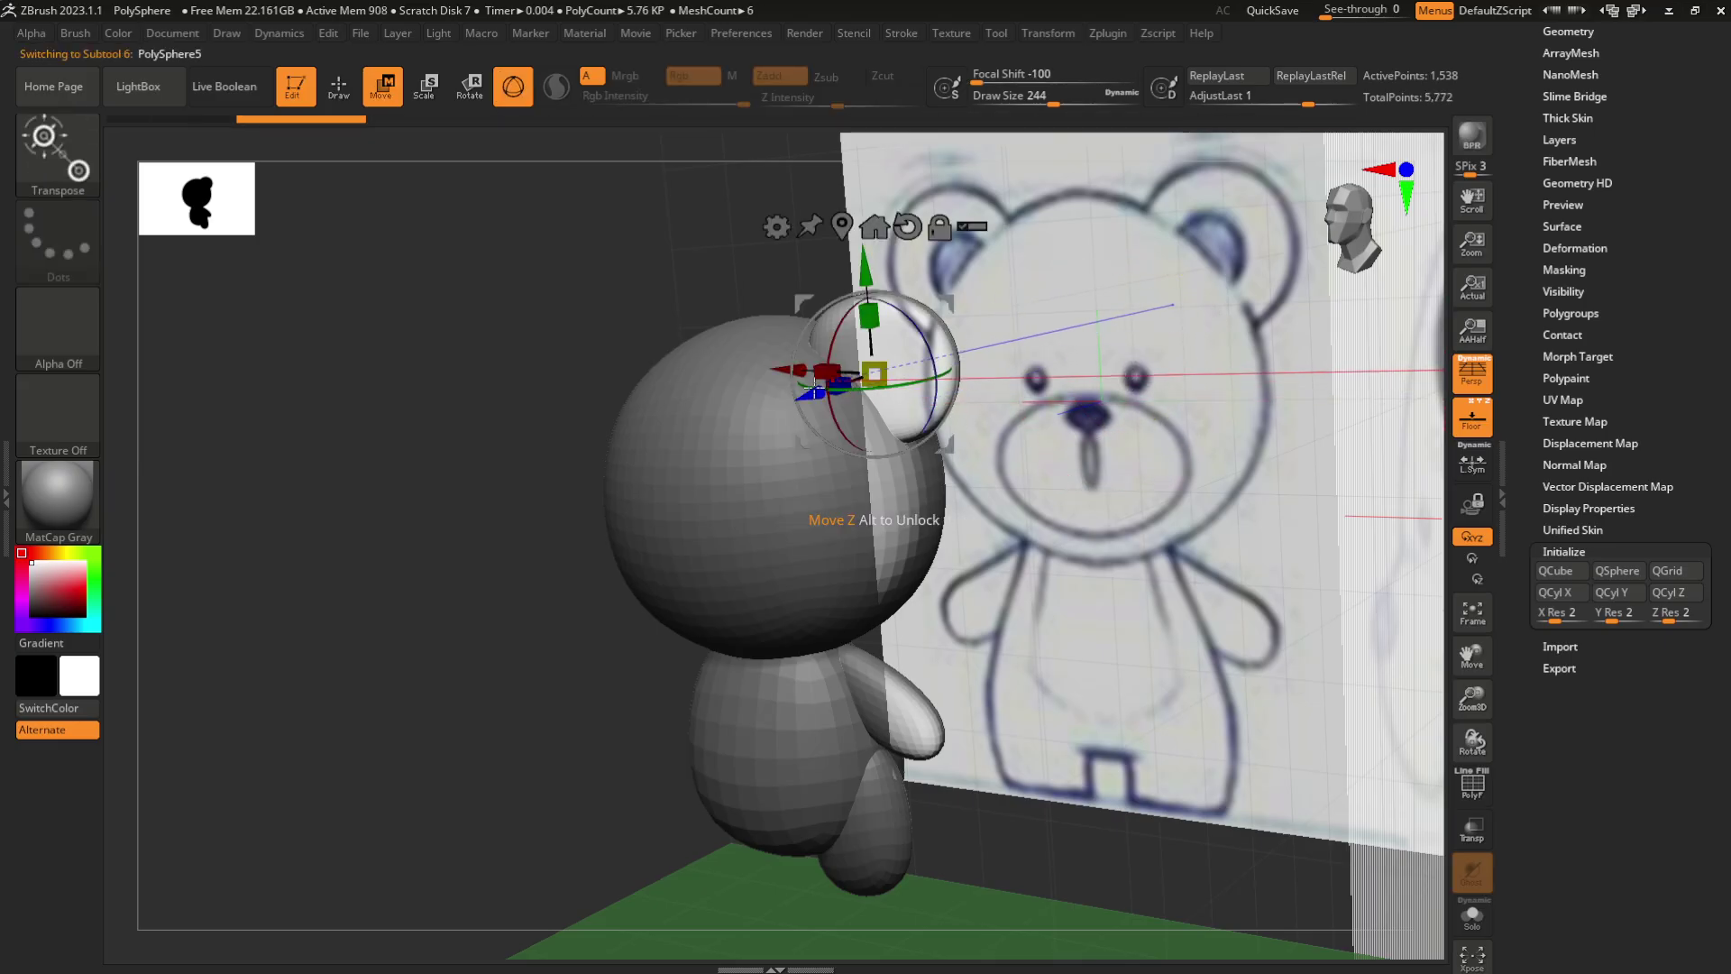
drag(875, 374, 687, 417)
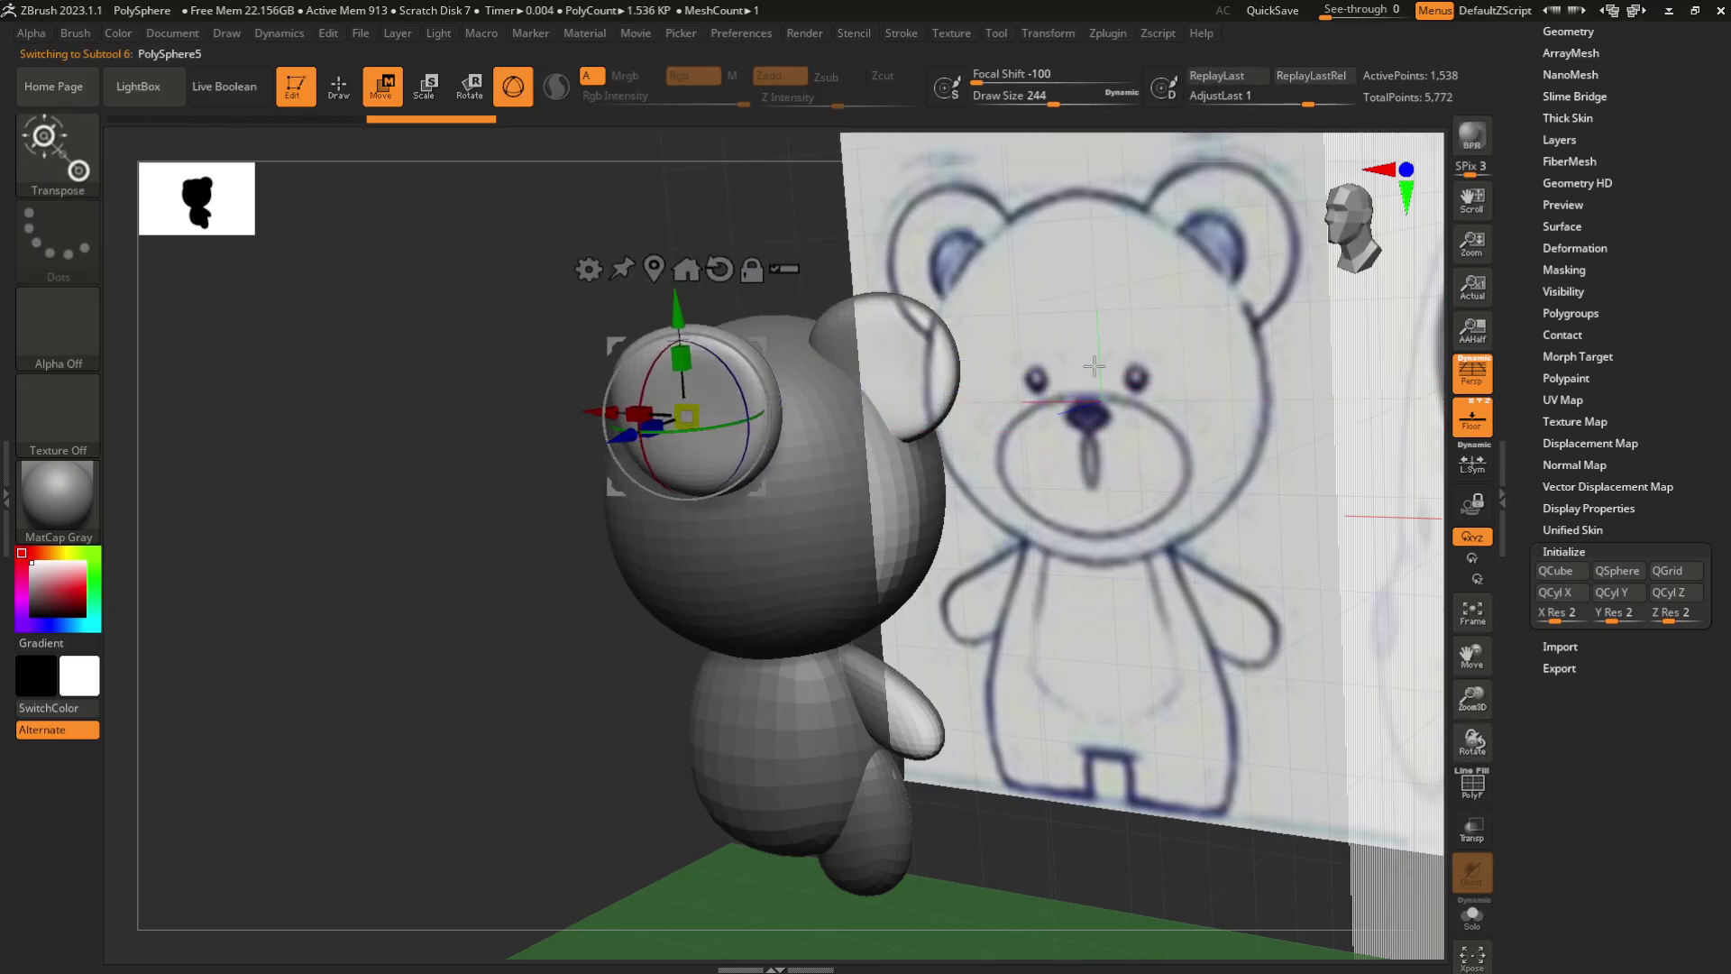
shift+drag(1094, 365, 1155, 327)
drag(1317, 220, 1344, 383)
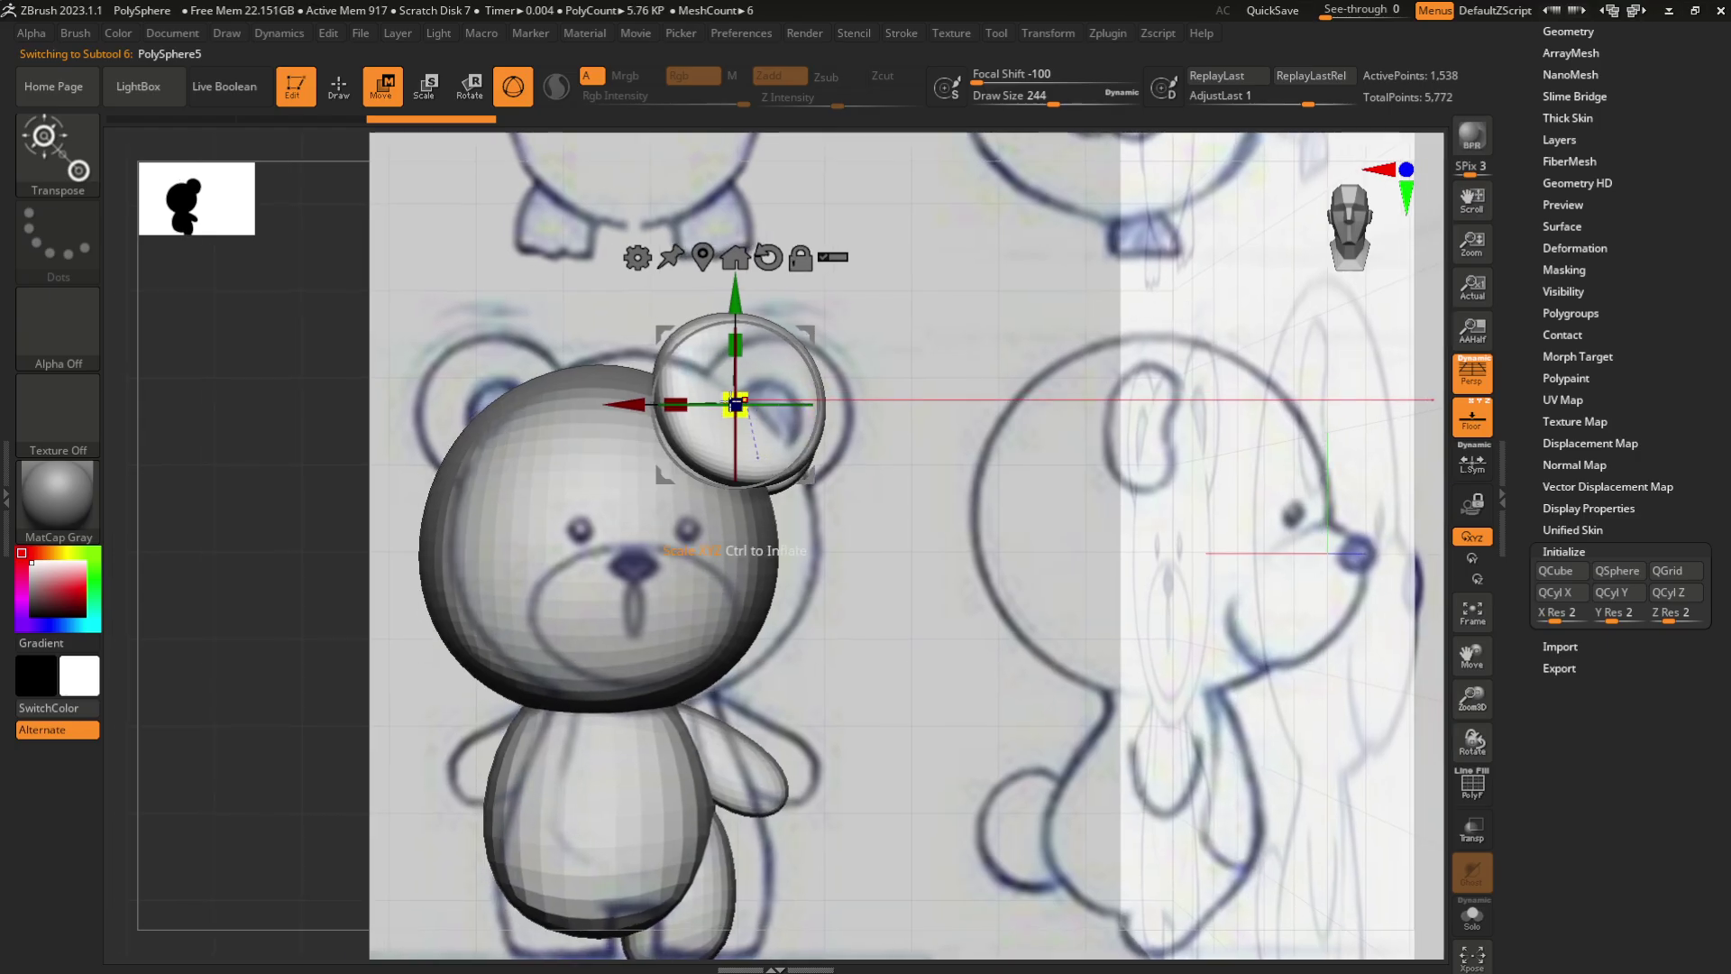
Delete the copied ear's lower subdivision levels and reinitialize the copy as a QSphere for the eye
drag(1526, 357, 1526, 712)
click(1584, 366)
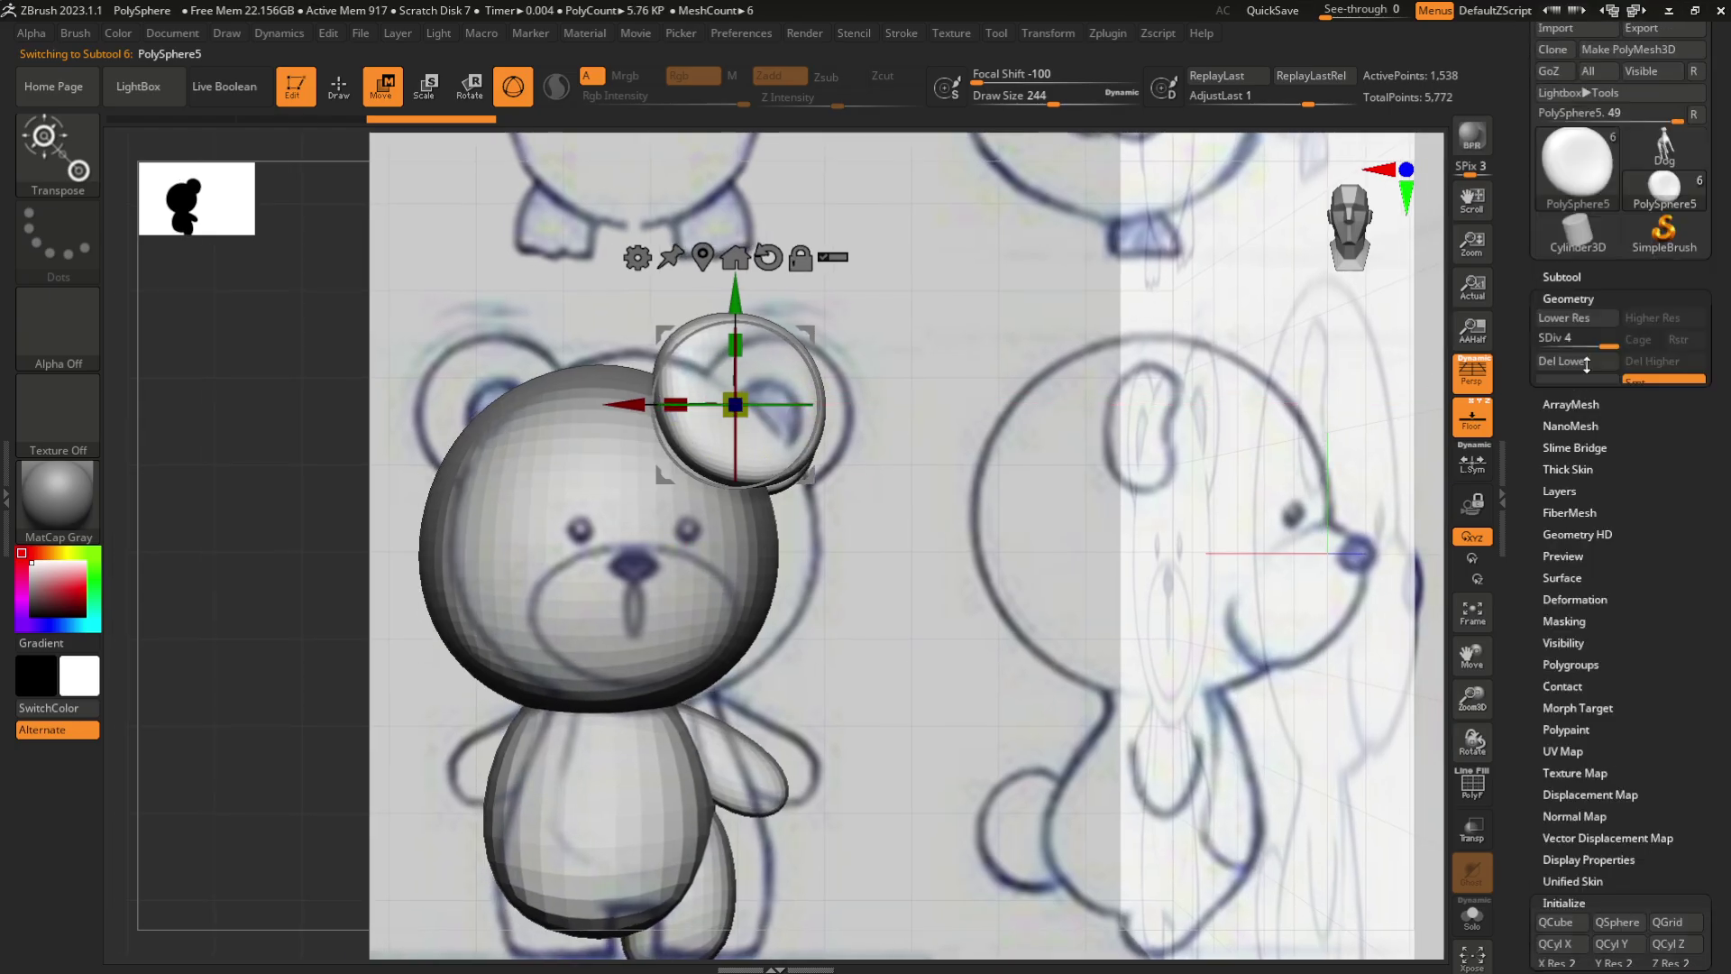
scroll(1557, 219, down, 5)
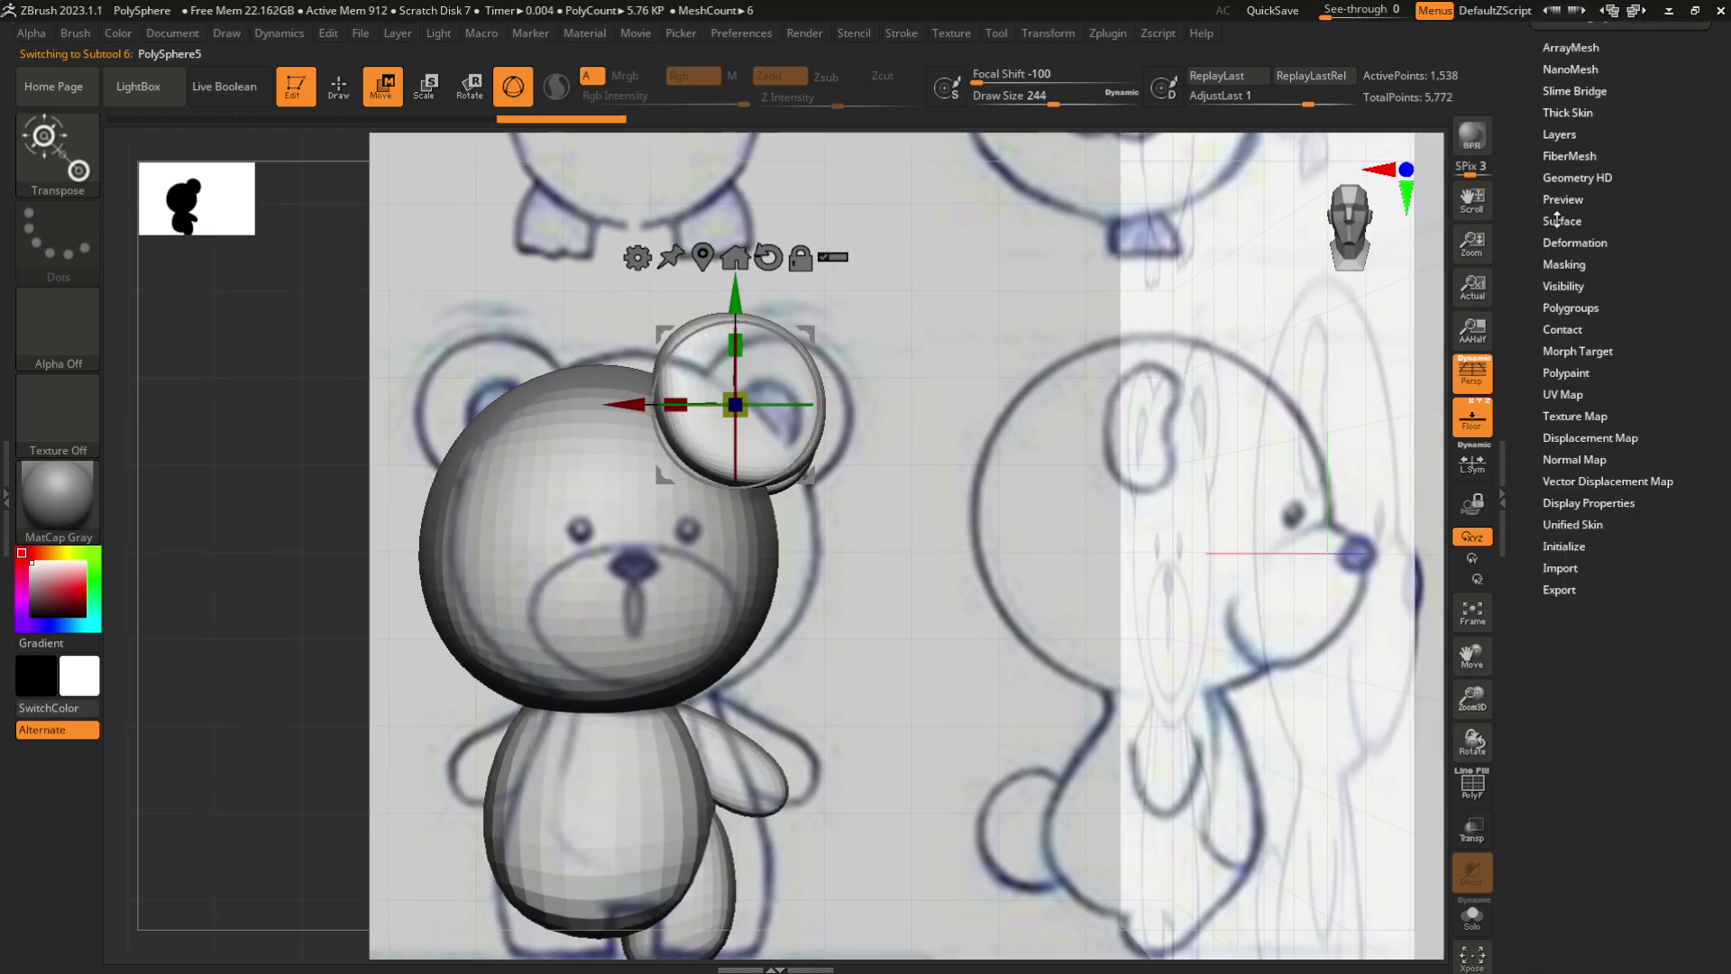
click(1571, 545)
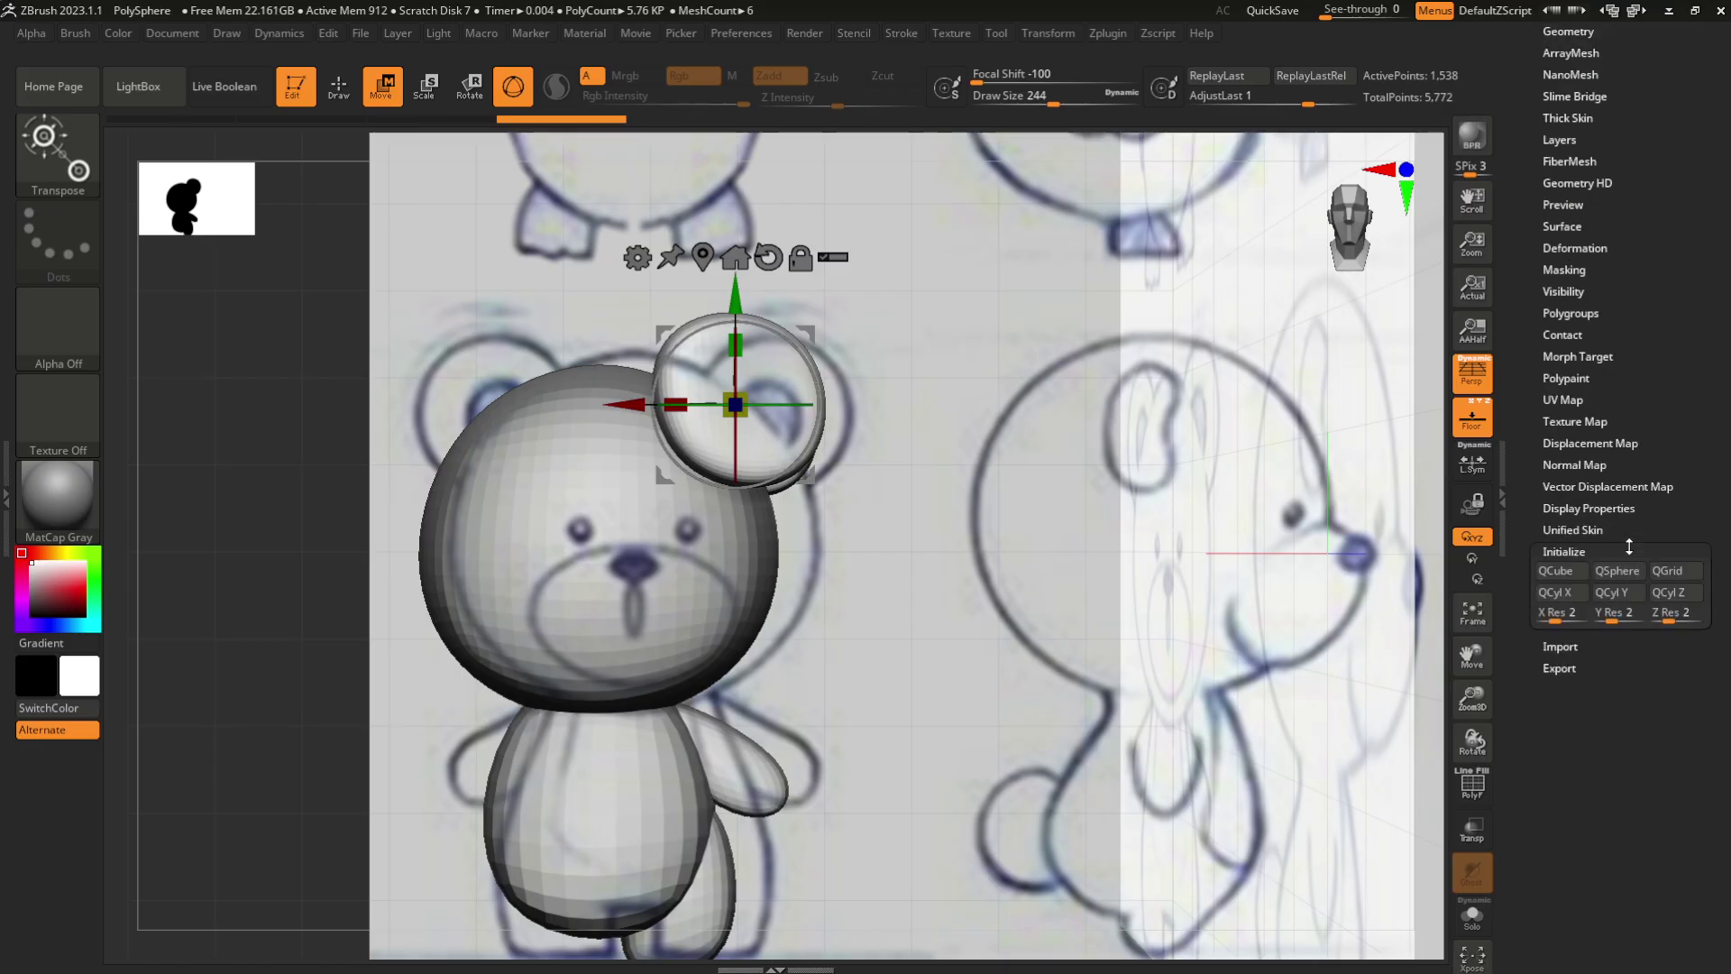
click(1611, 571)
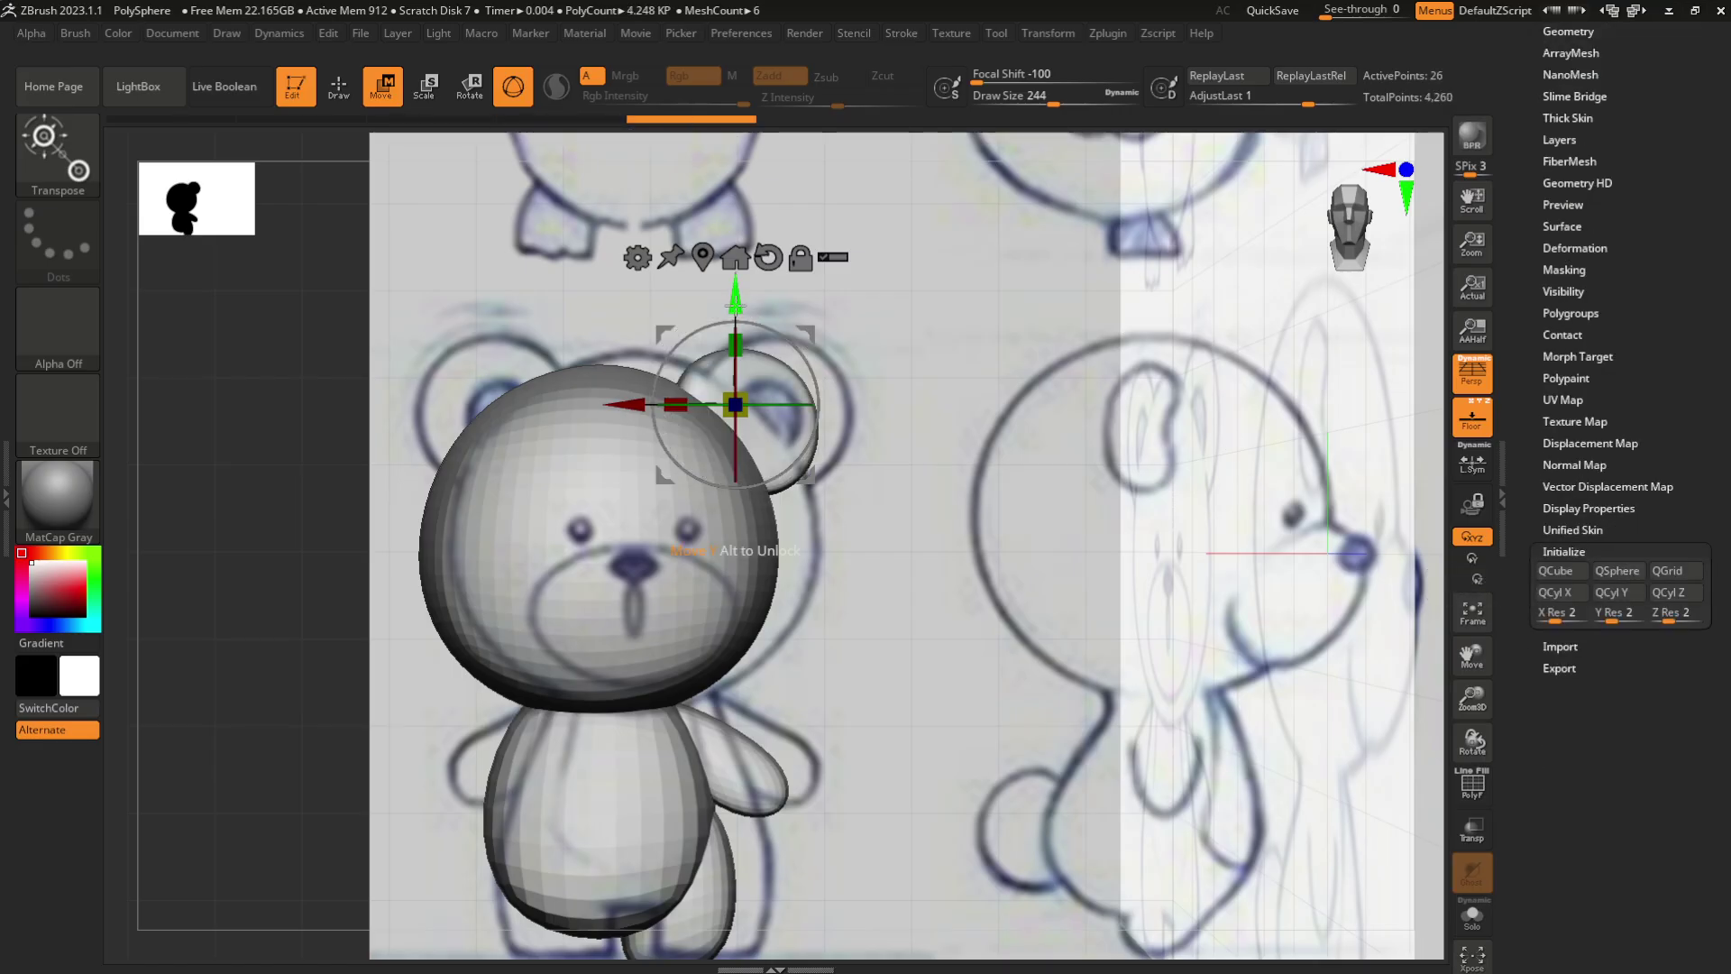
drag(735, 306, 737, 245)
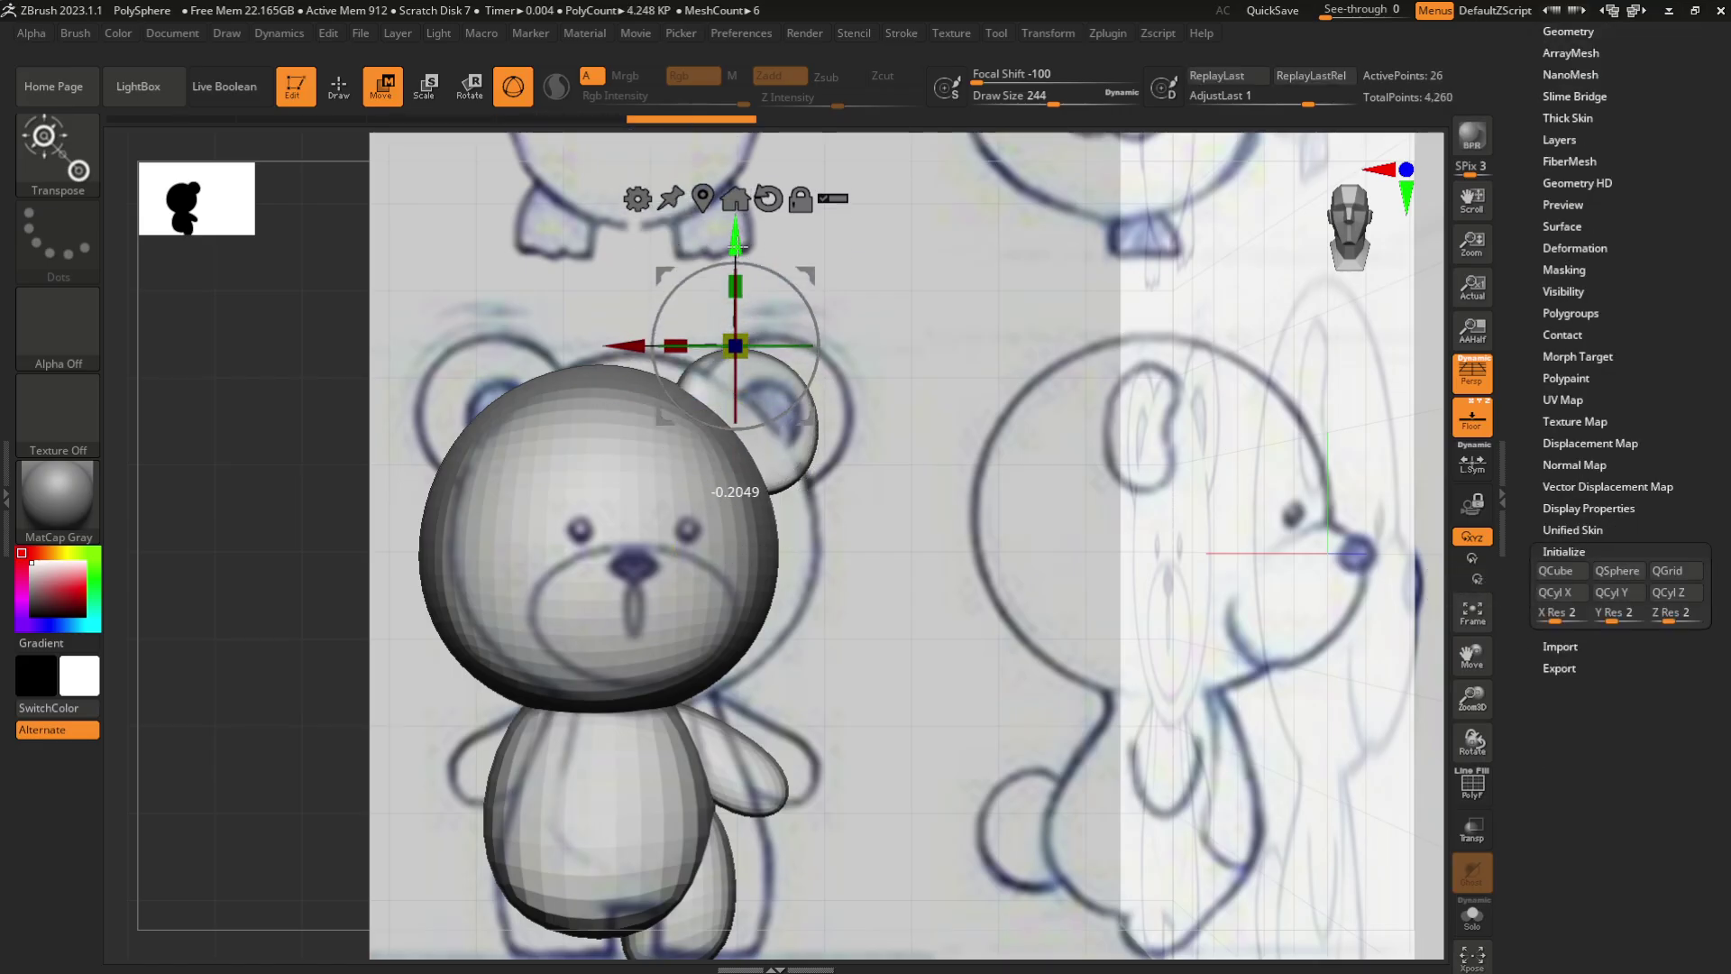
alt+drag(635, 345, 690, 325)
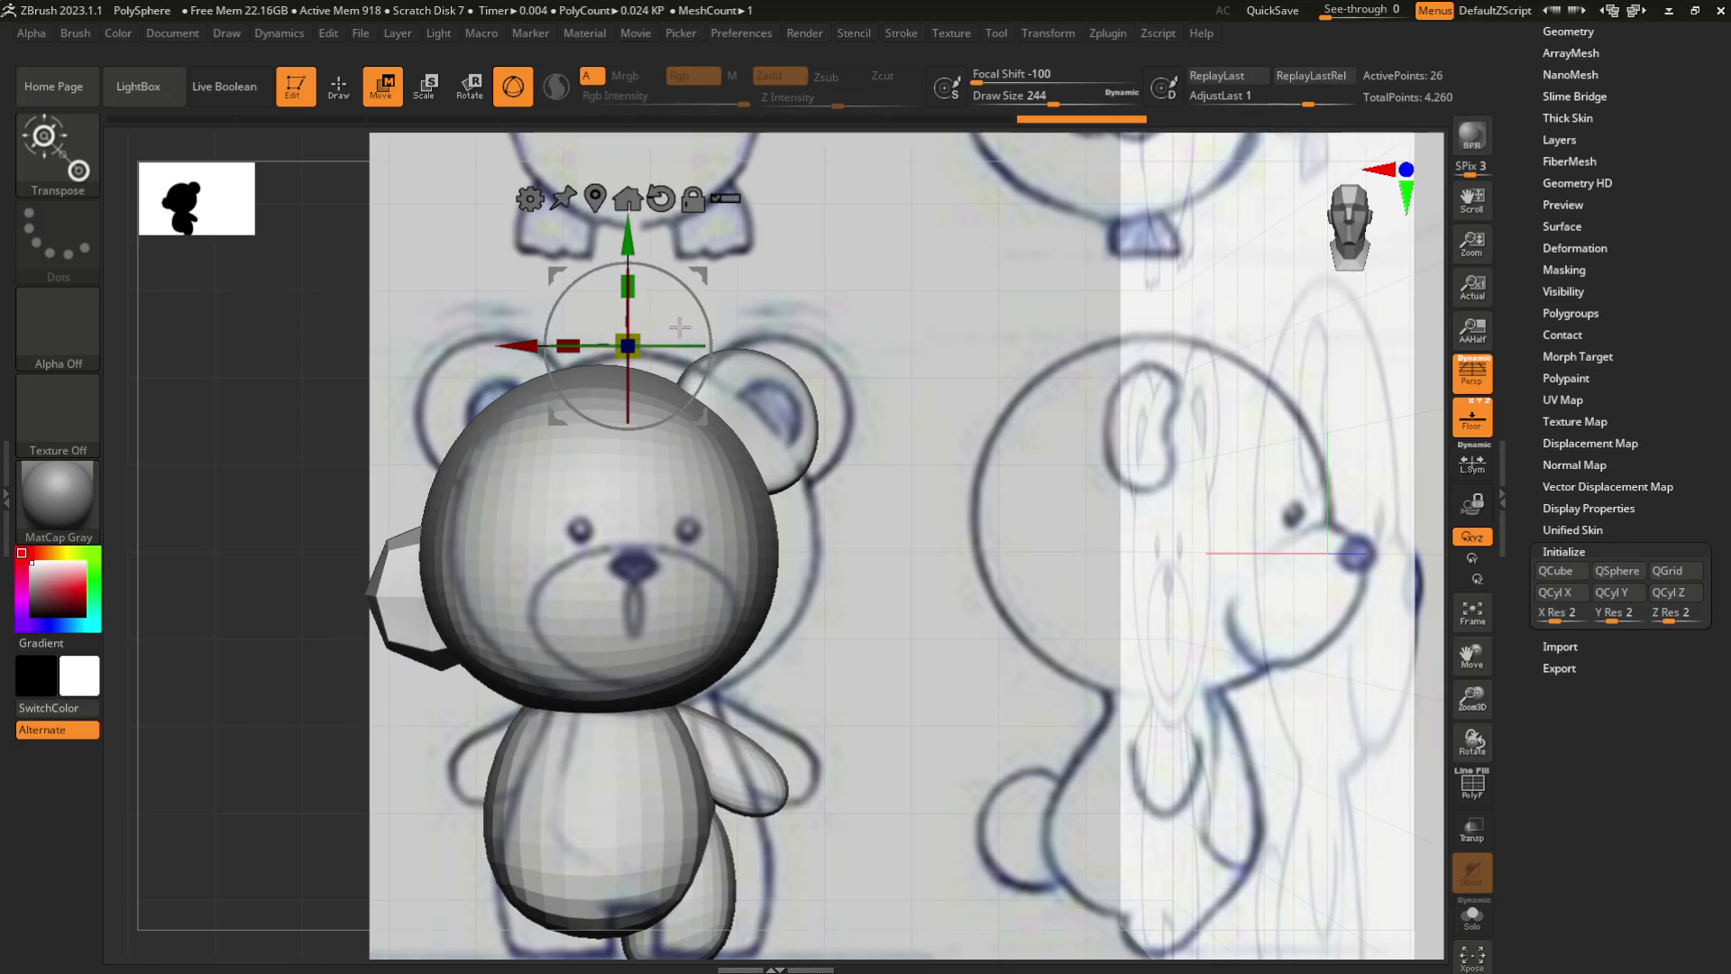
key(ctrl+z)
key(ctrl+z)
key(ctrl+z)
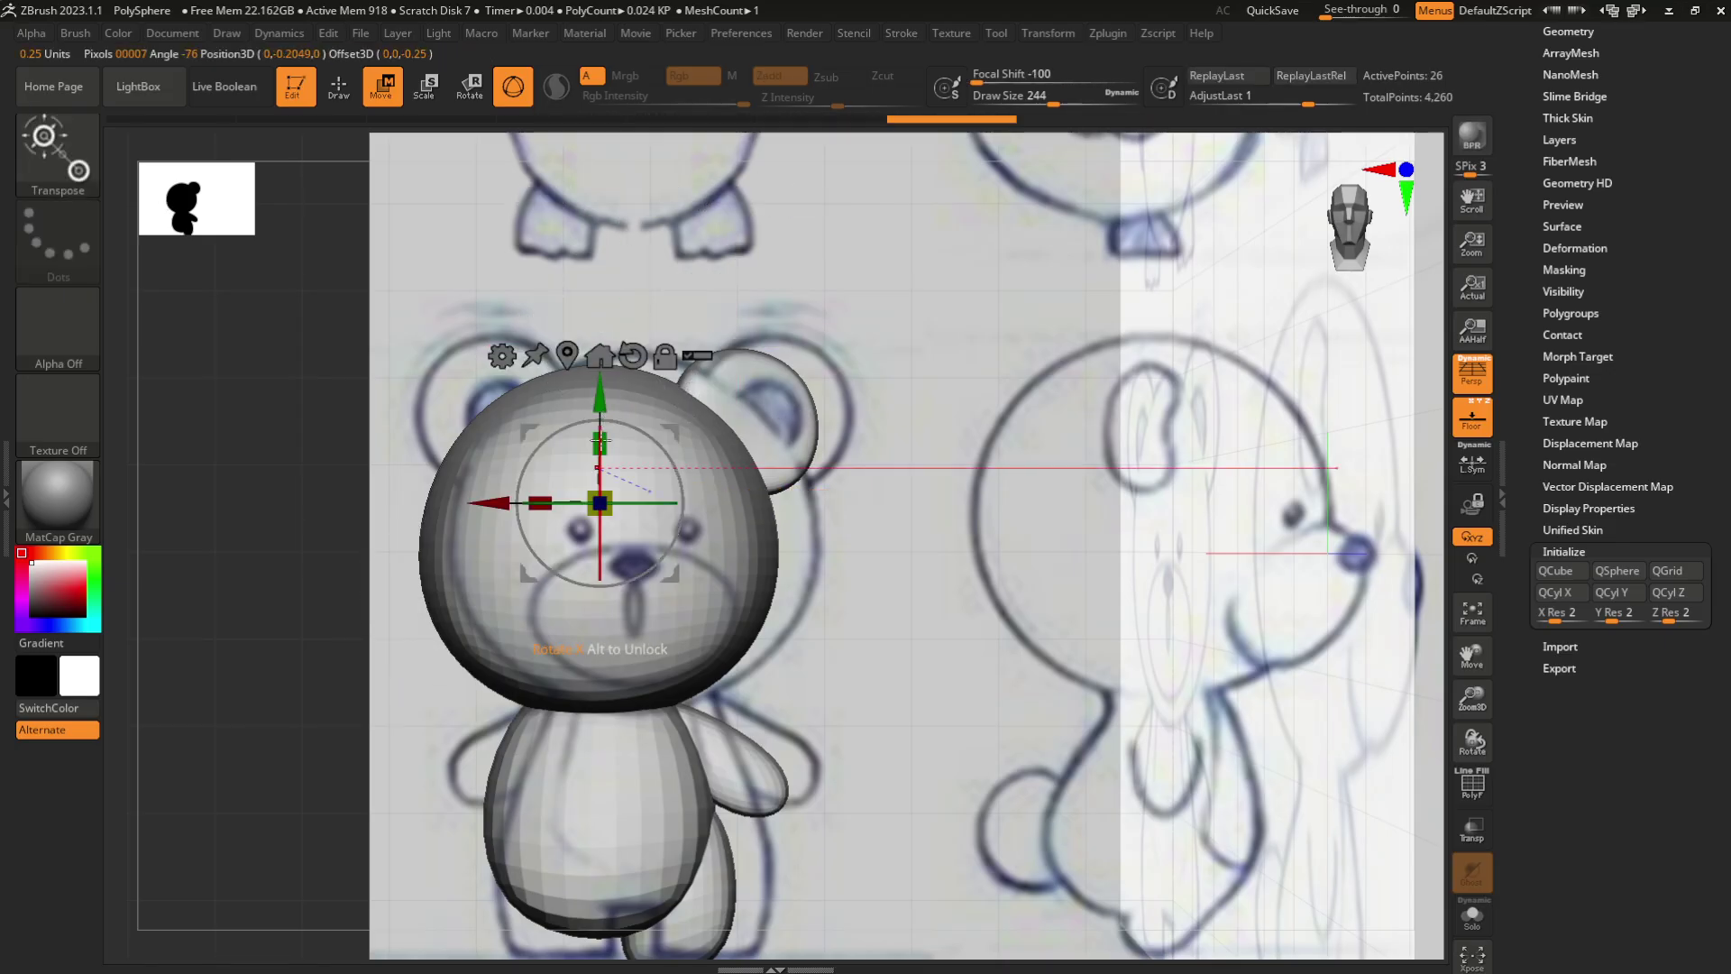
Bring the new sphere out in front of the face, align it with the bear's left eye, and scale it down to the eye's size
ctrl+drag(600, 401, 321, 521)
drag(686, 433, 946, 333)
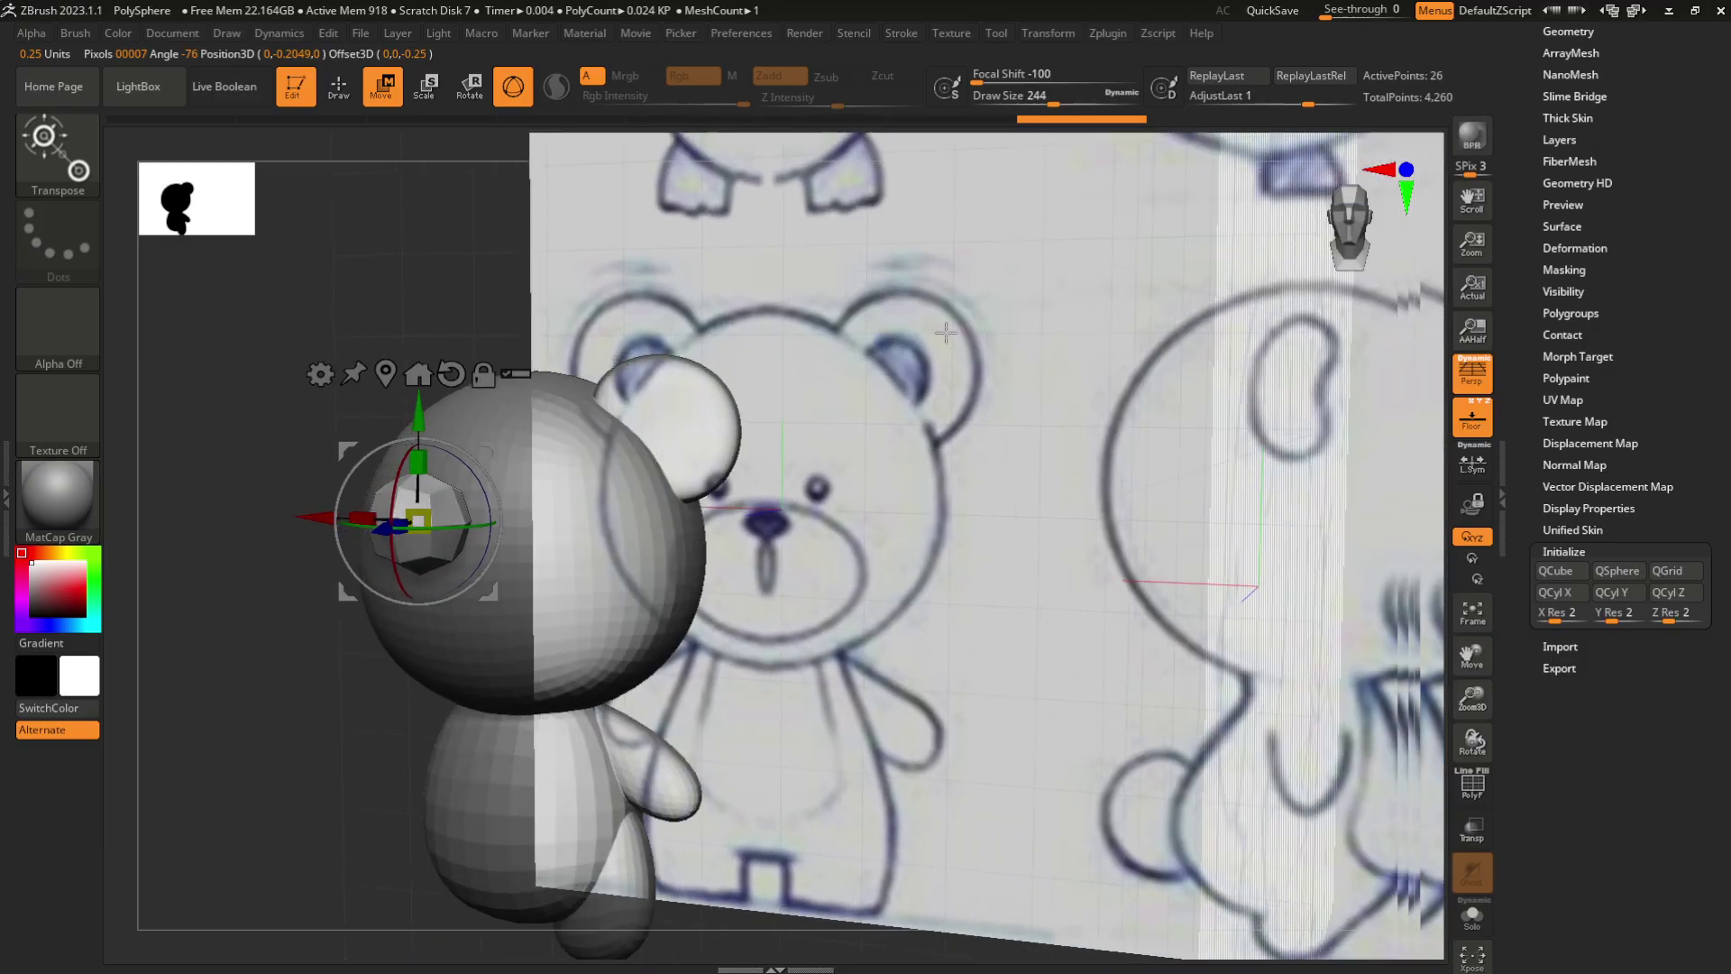
drag(1293, 233, 1216, 296)
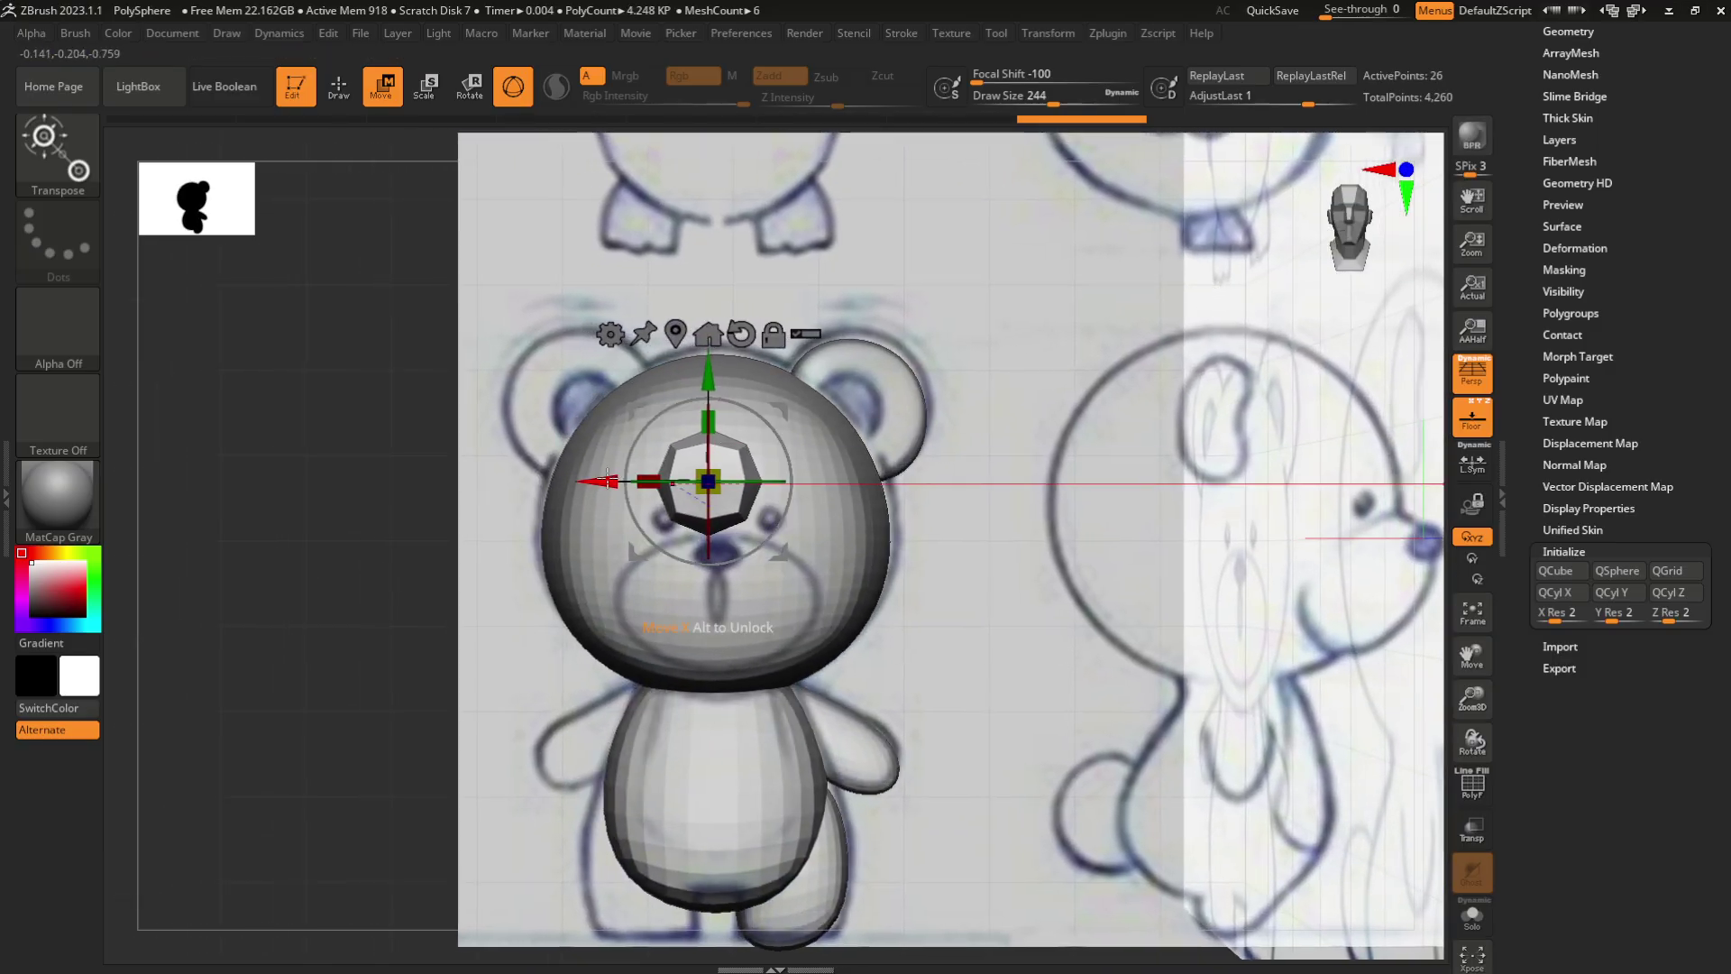
drag(601, 493, 656, 493)
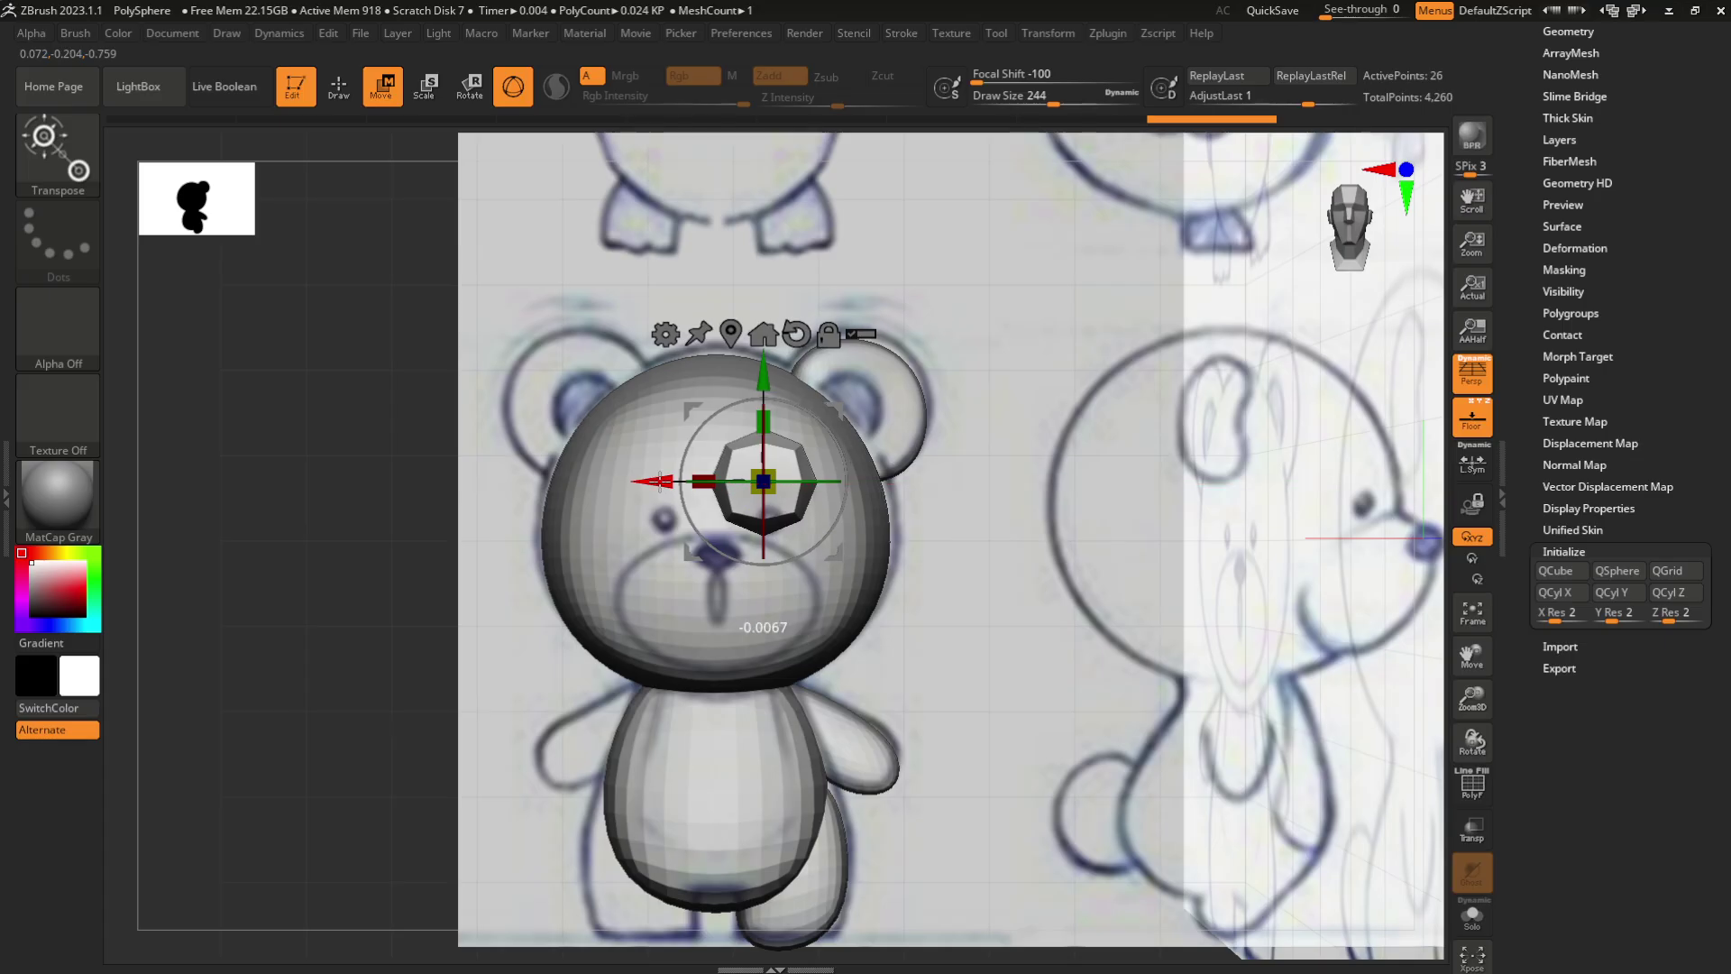
drag(762, 374, 761, 407)
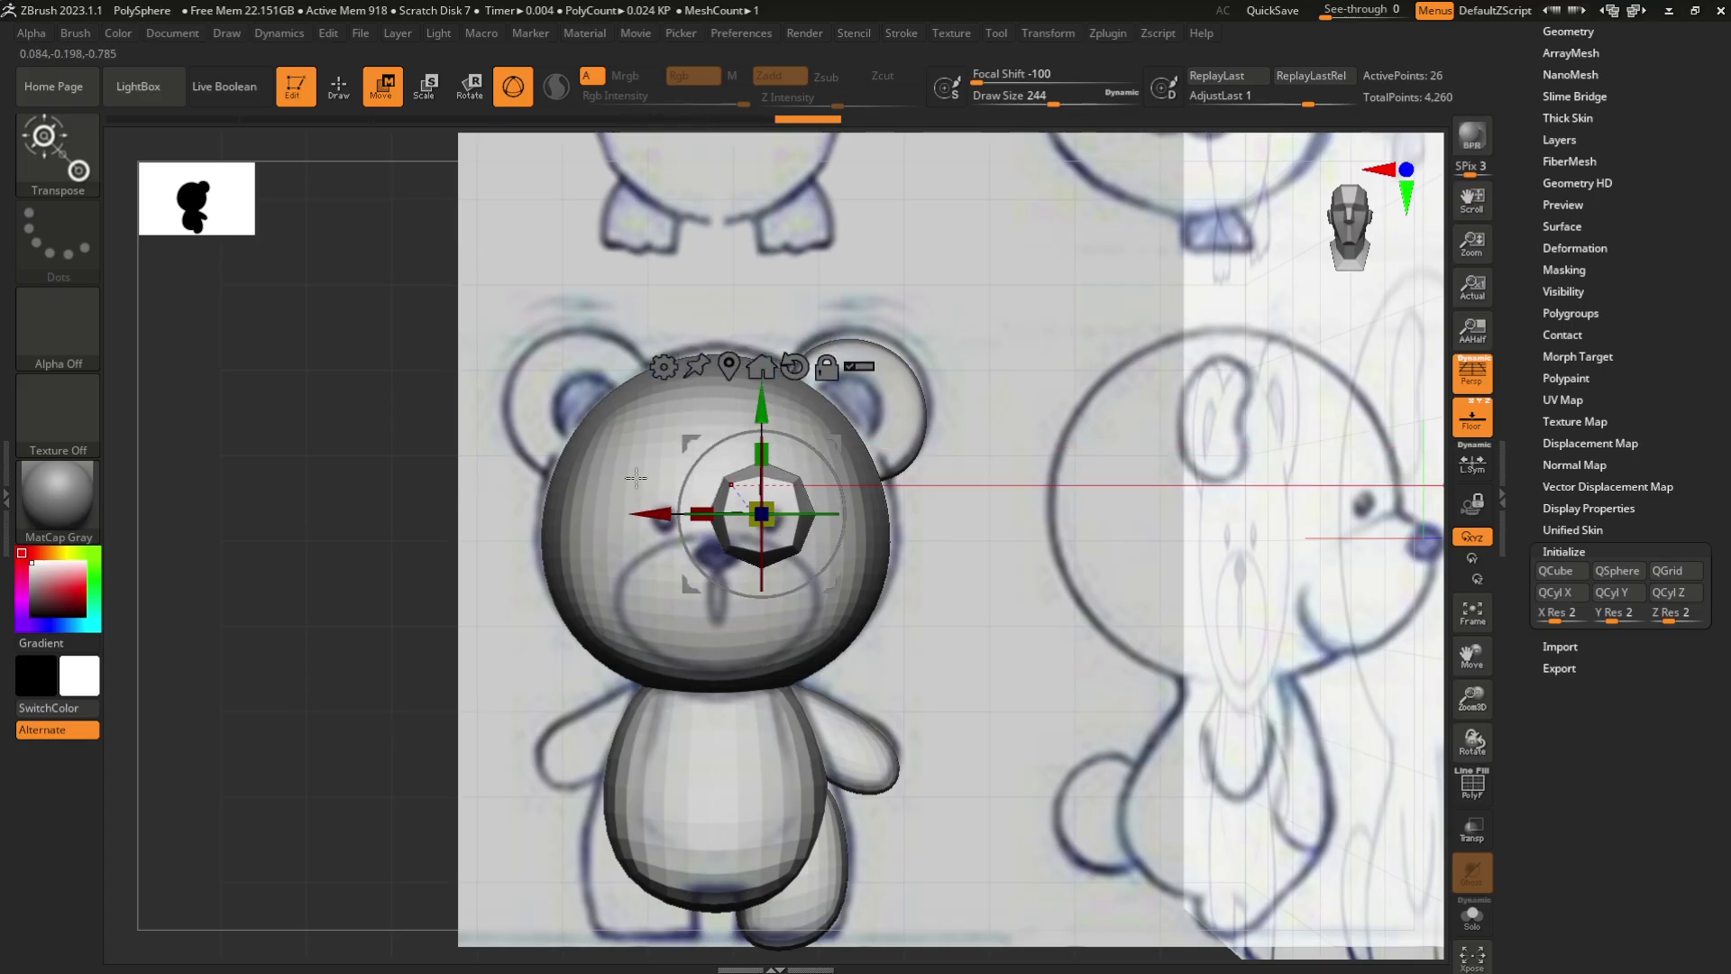
drag(655, 514, 662, 515)
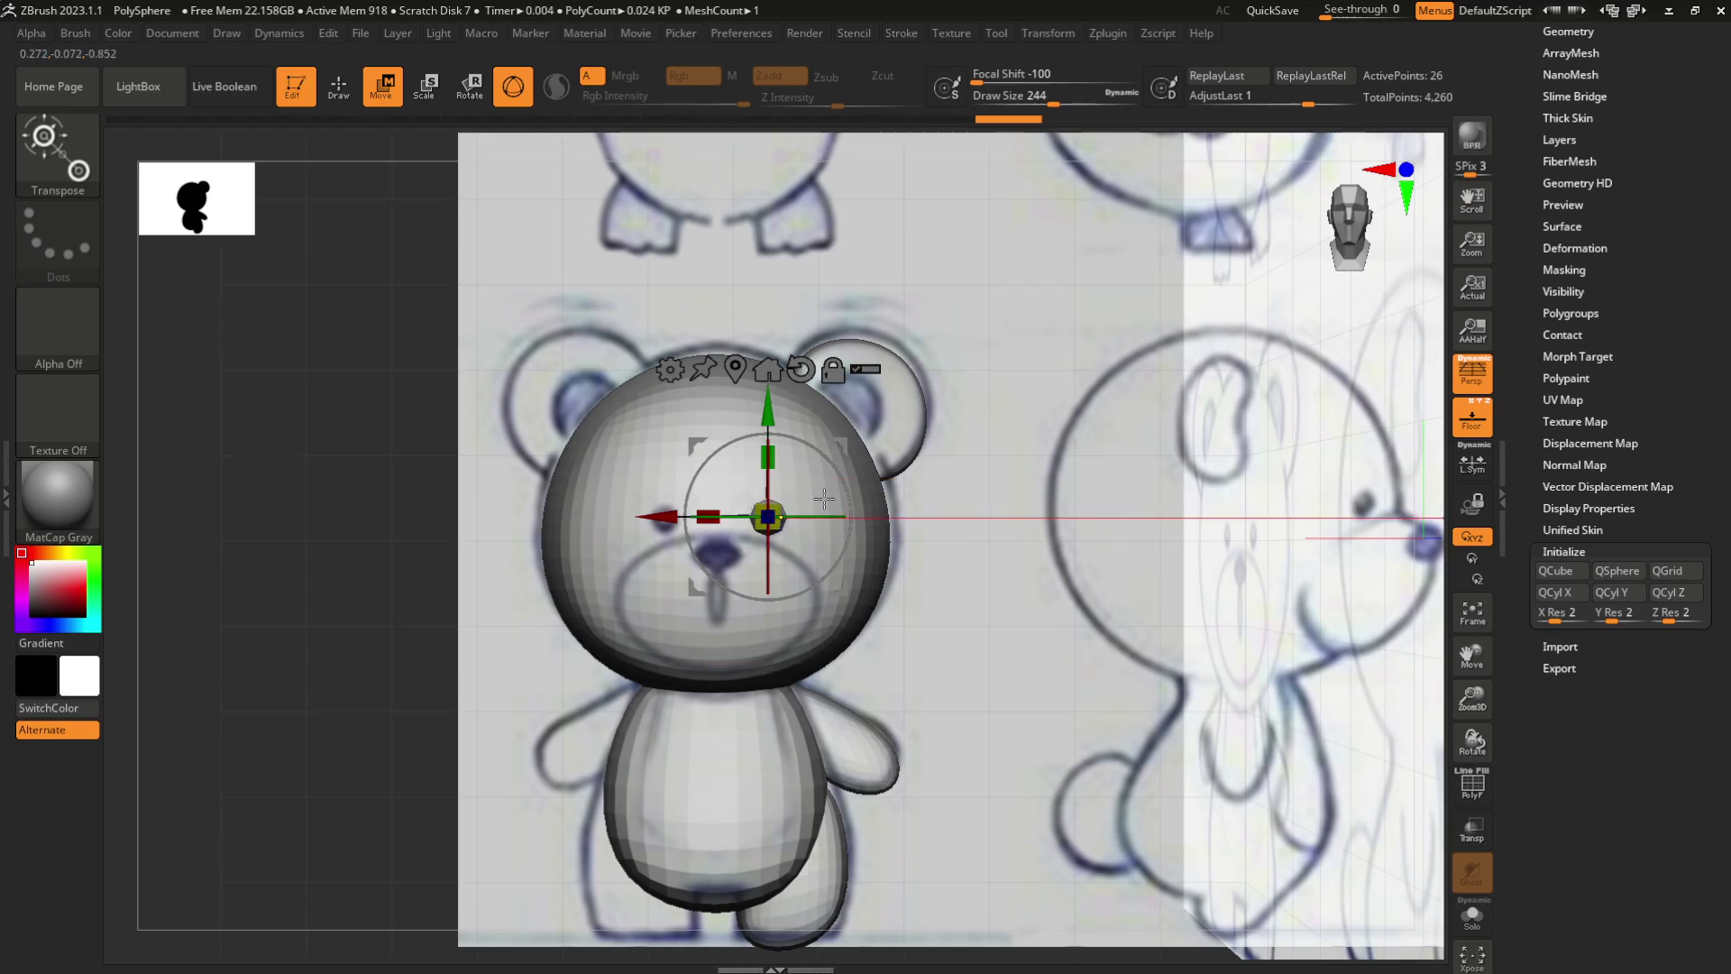
Subdivide the left eye sphere twice and push it back against the surface of the face
key(ctrl+d)
drag(959, 490, 749, 549)
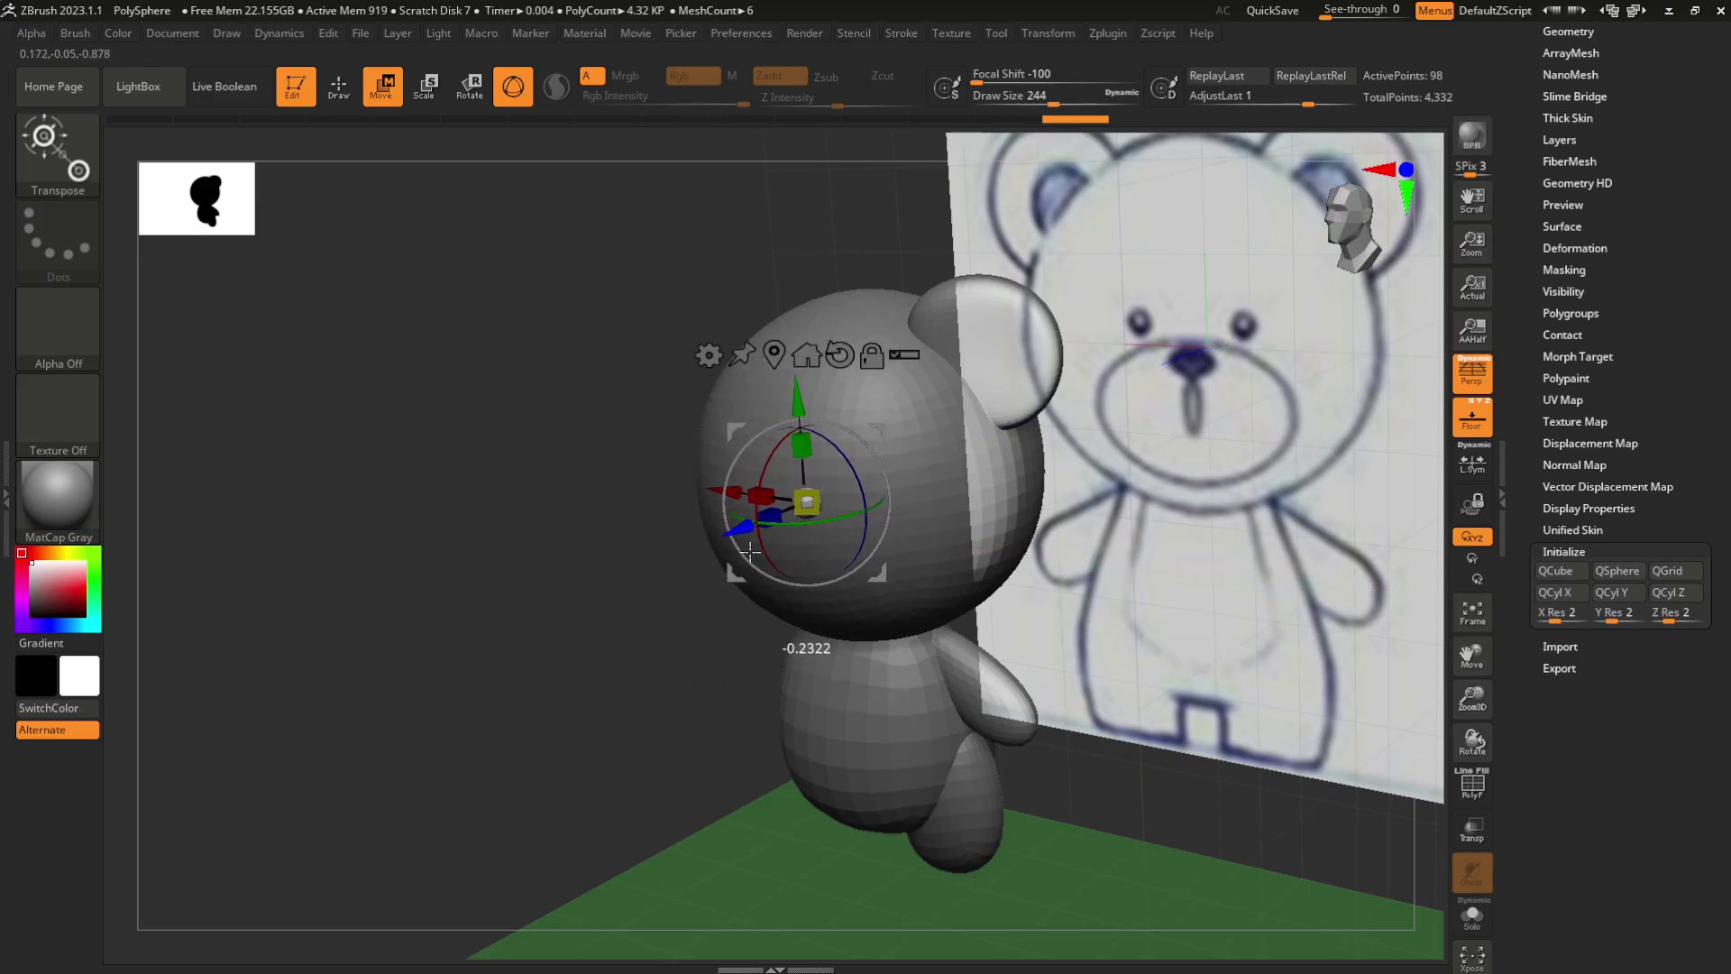
drag(1010, 548, 1196, 468)
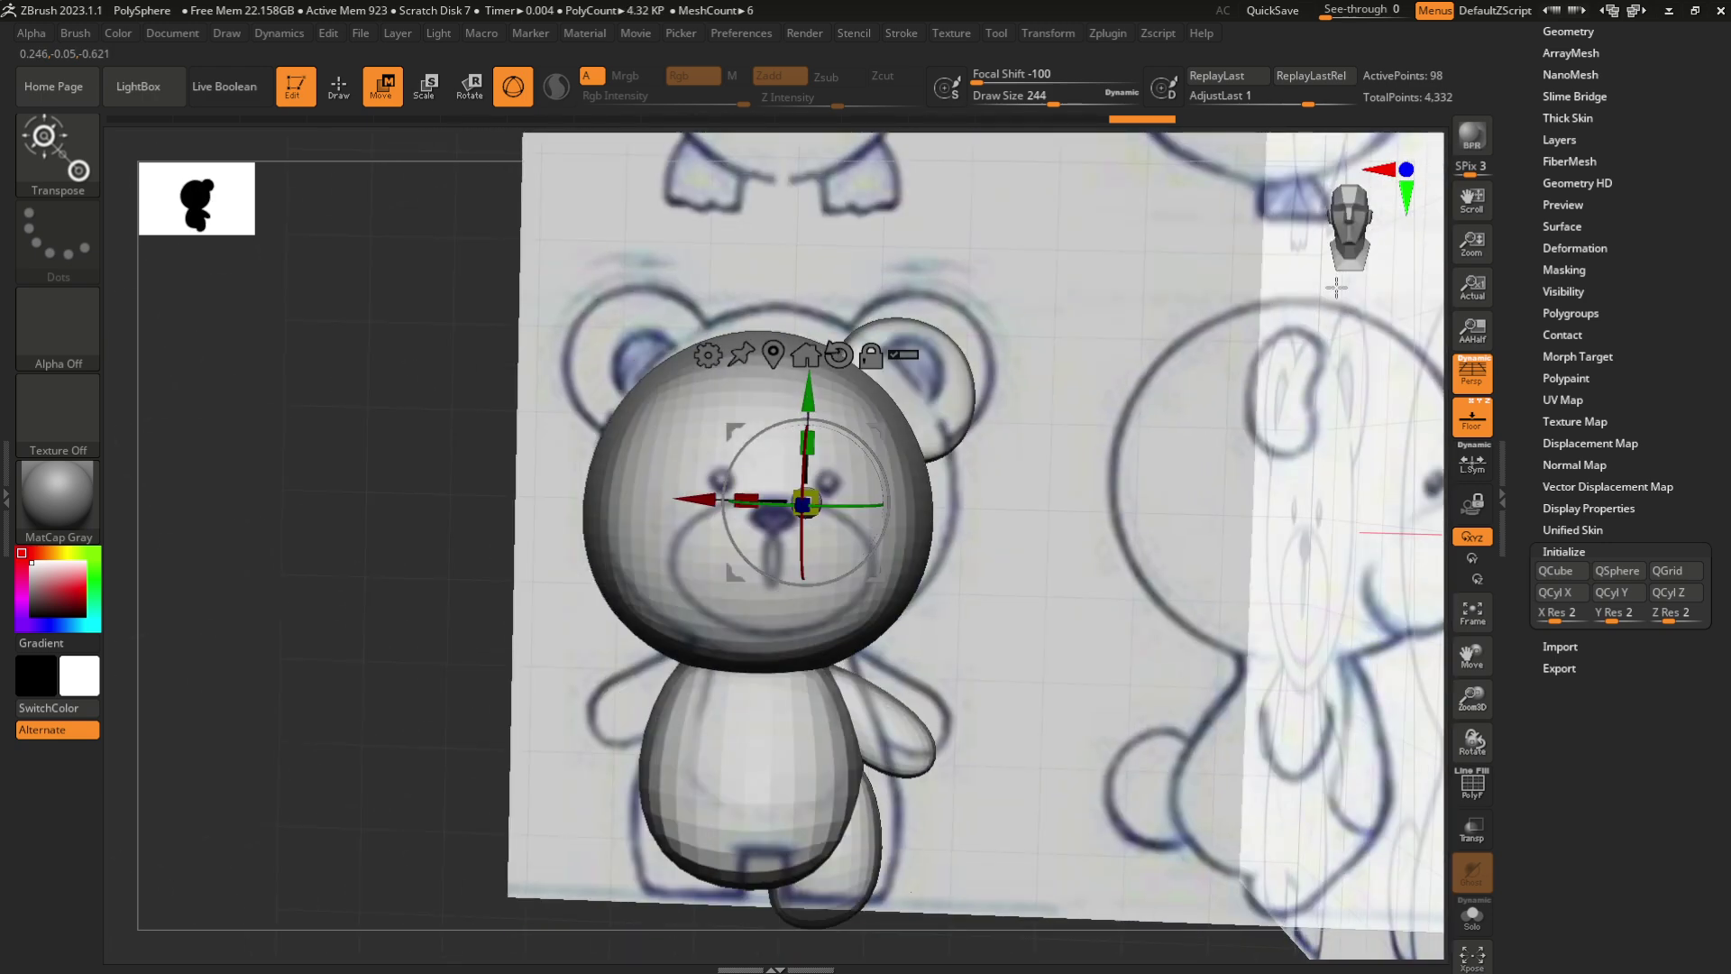
drag(1336, 286, 1222, 344)
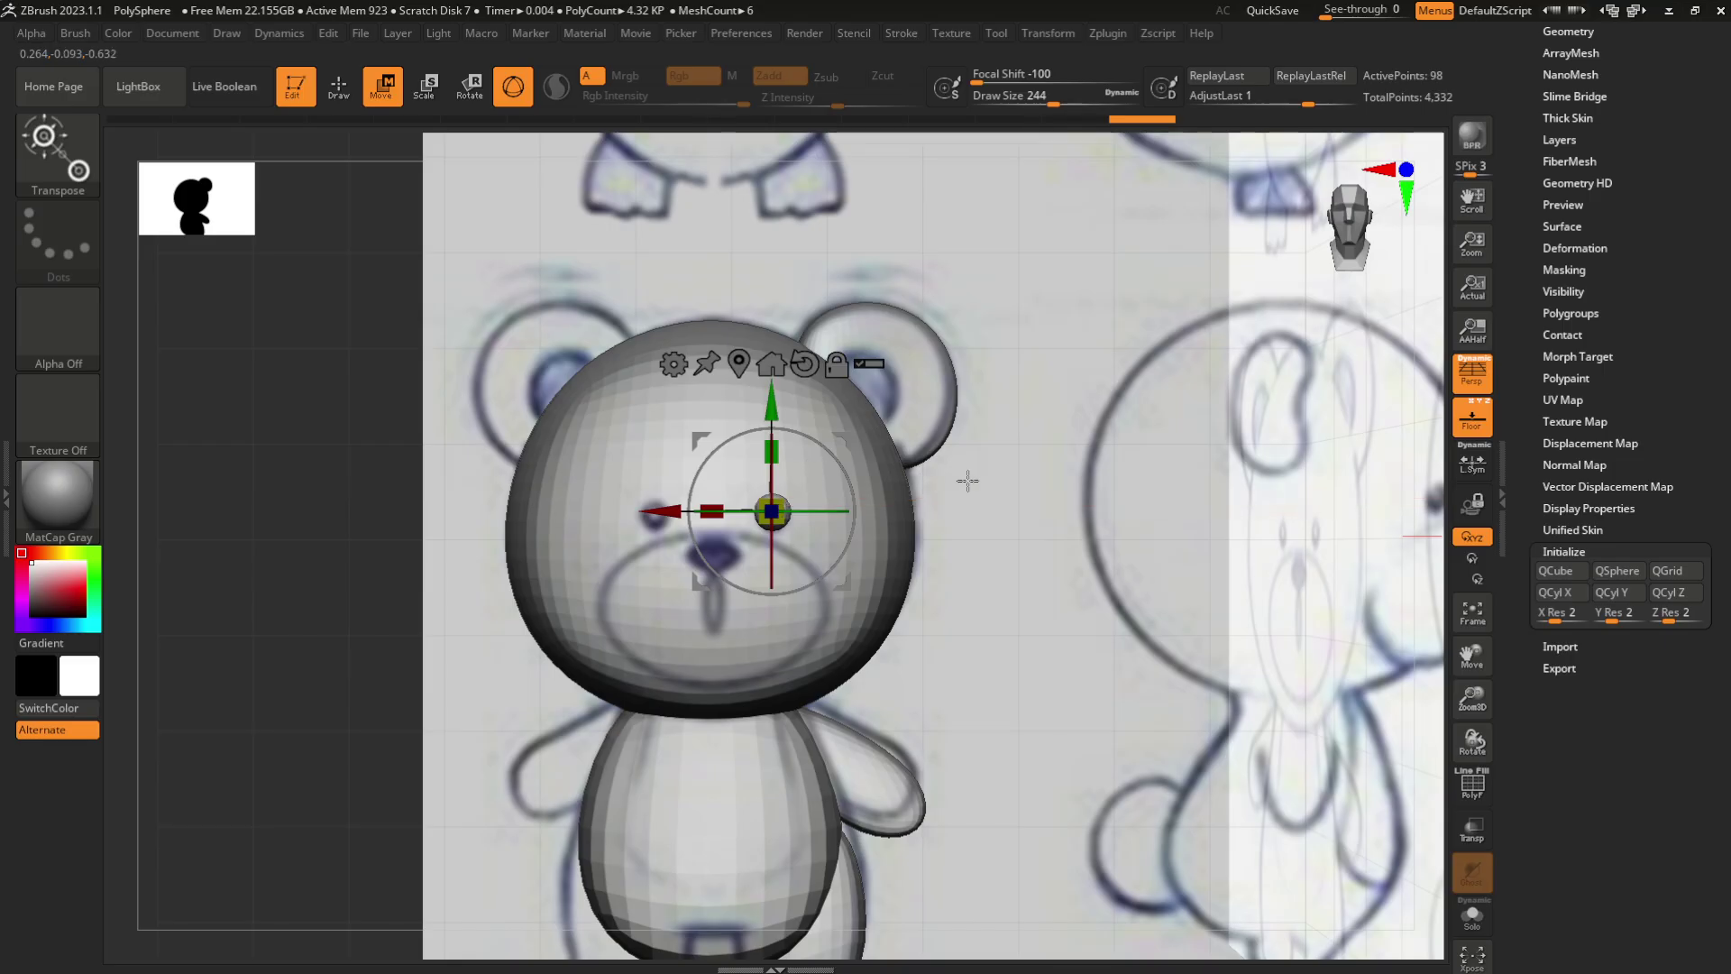
key(ctrl)
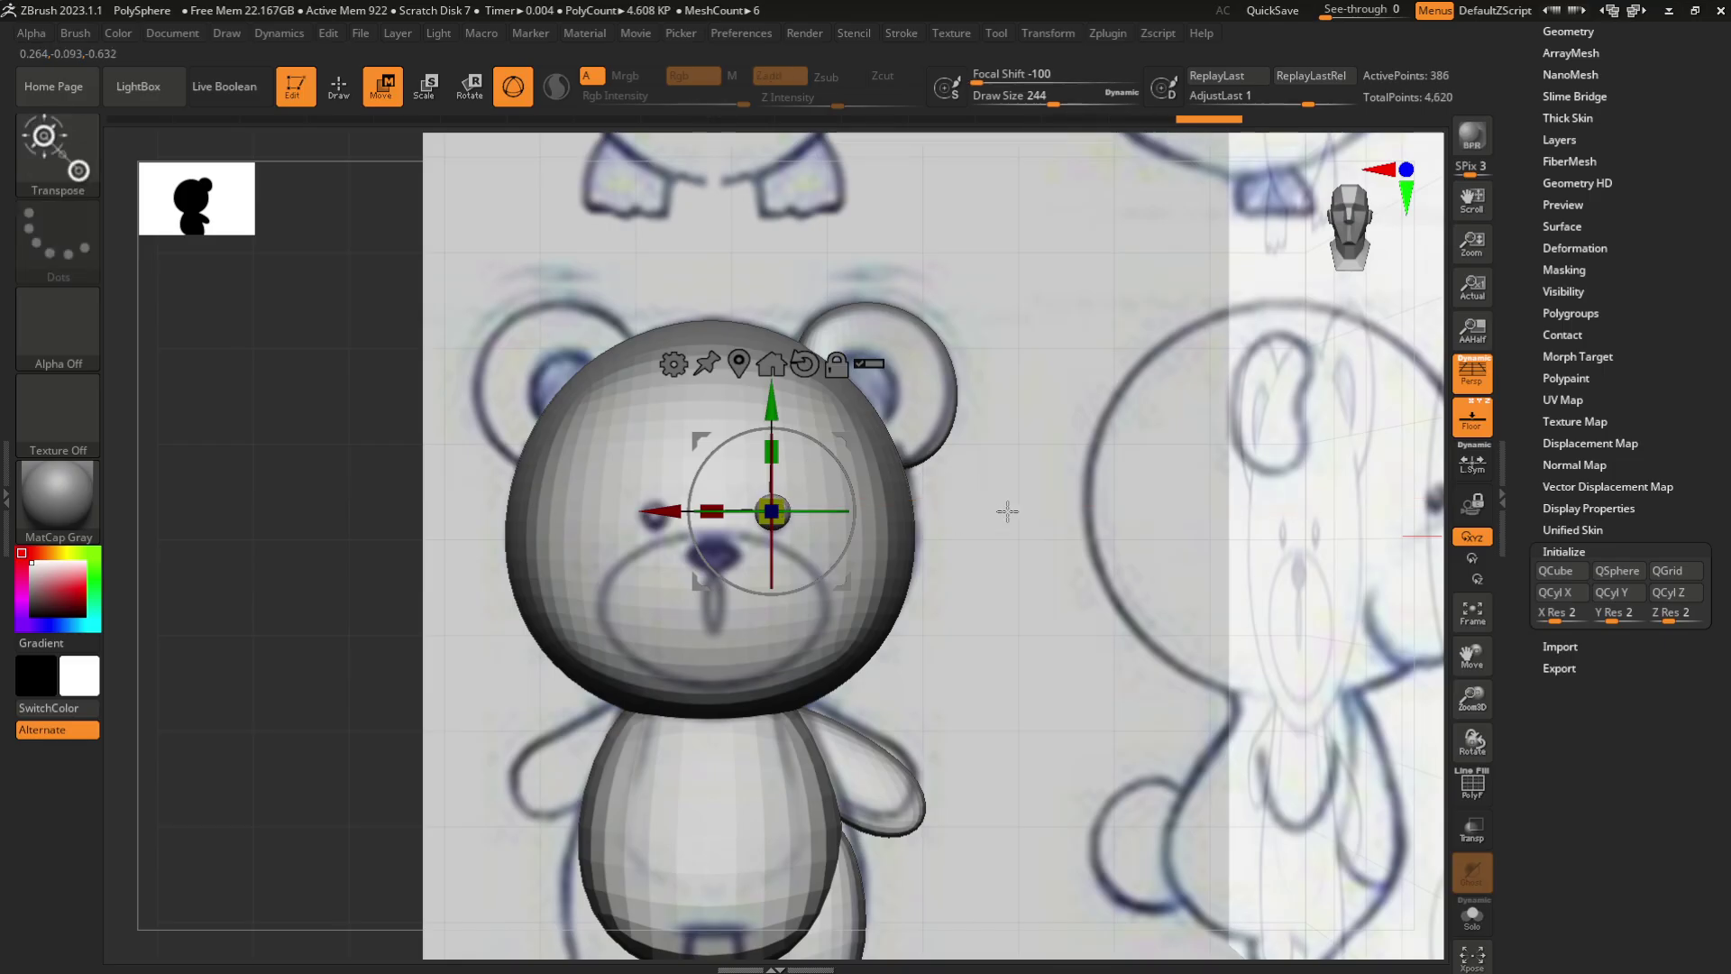
Adjust the left eye sphere on the face with the Move brush, reducing the draw size to 124
key(b)
key(m)
key(v)
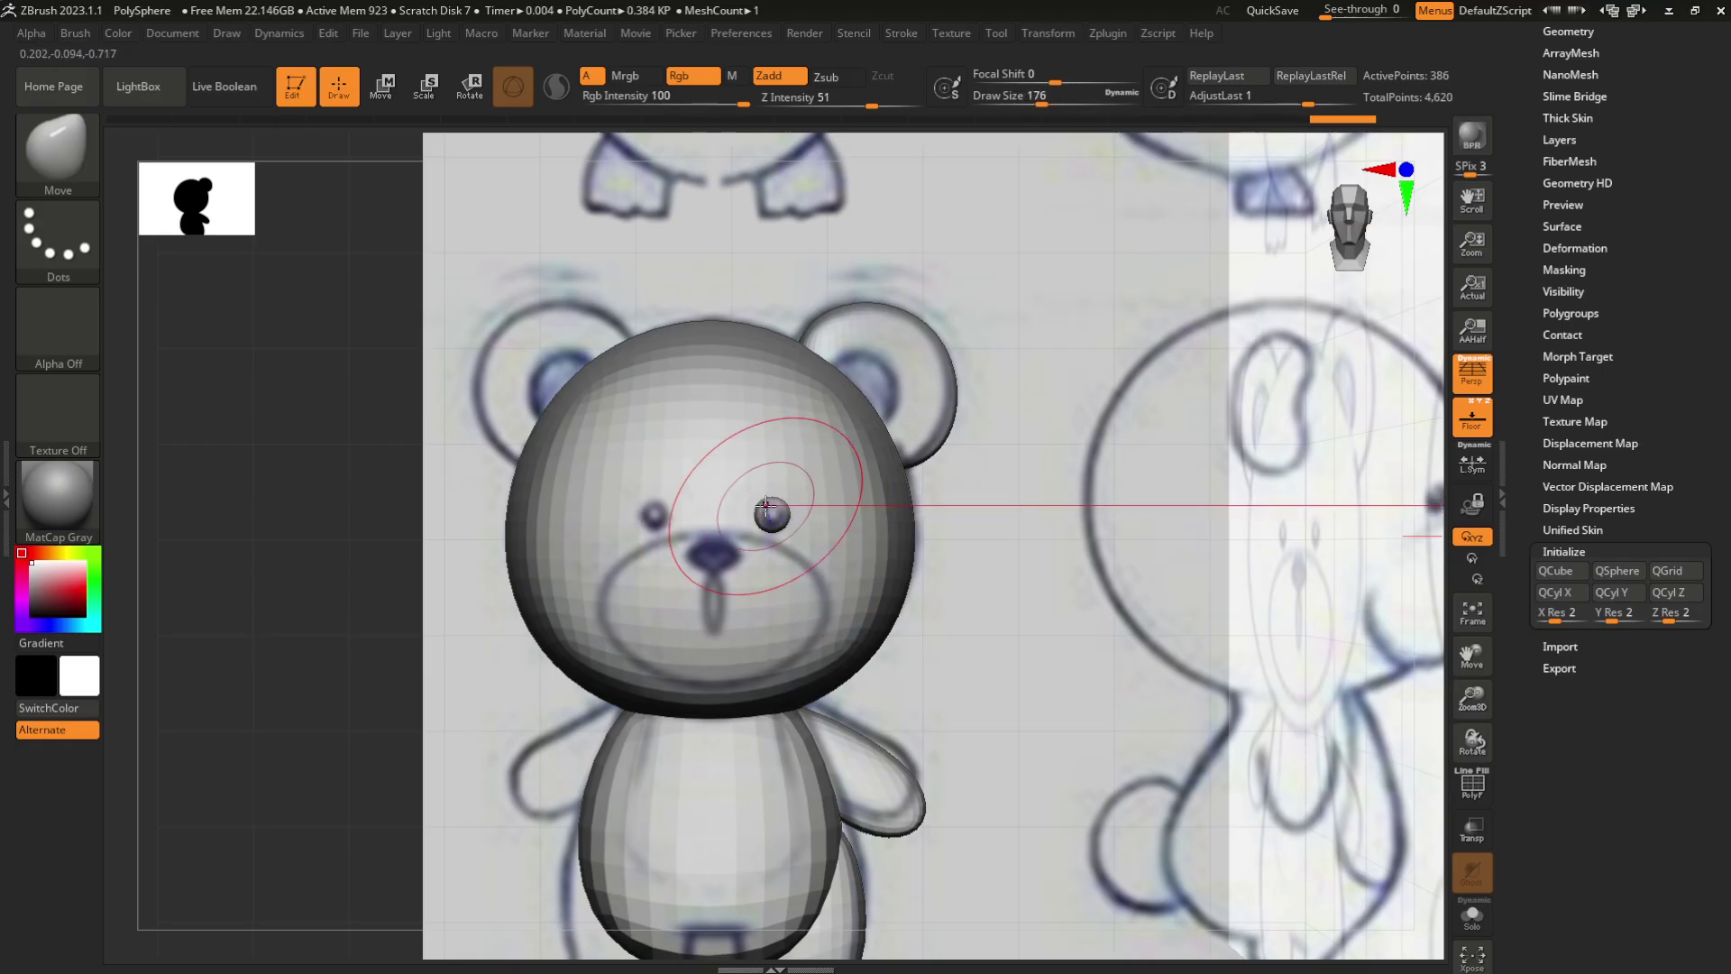
drag(1028, 512, 1136, 505)
mouse_move(1358, 226)
mouse_down()
mouse_move(1372, 226)
mouse_move(1338, 226)
mouse_up()
mouse_move(1191, 401)
mouse_down()
mouse_move(1206, 388)
mouse_move(1190, 414)
mouse_move(983, 413)
mouse_up()
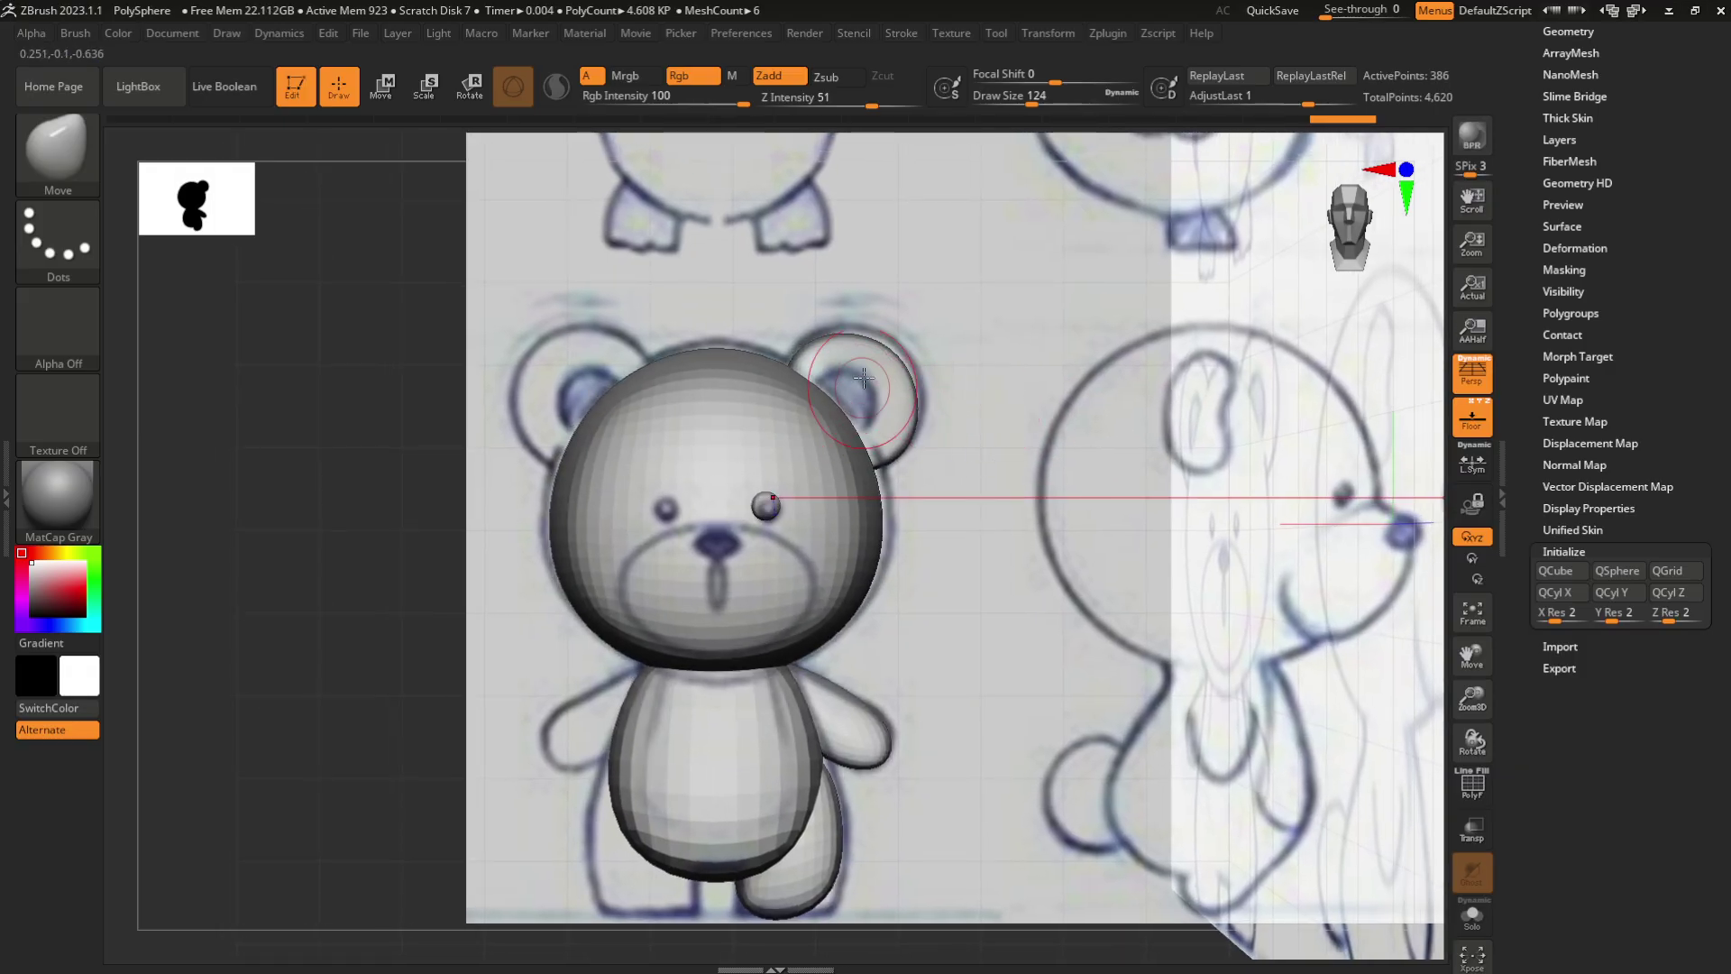
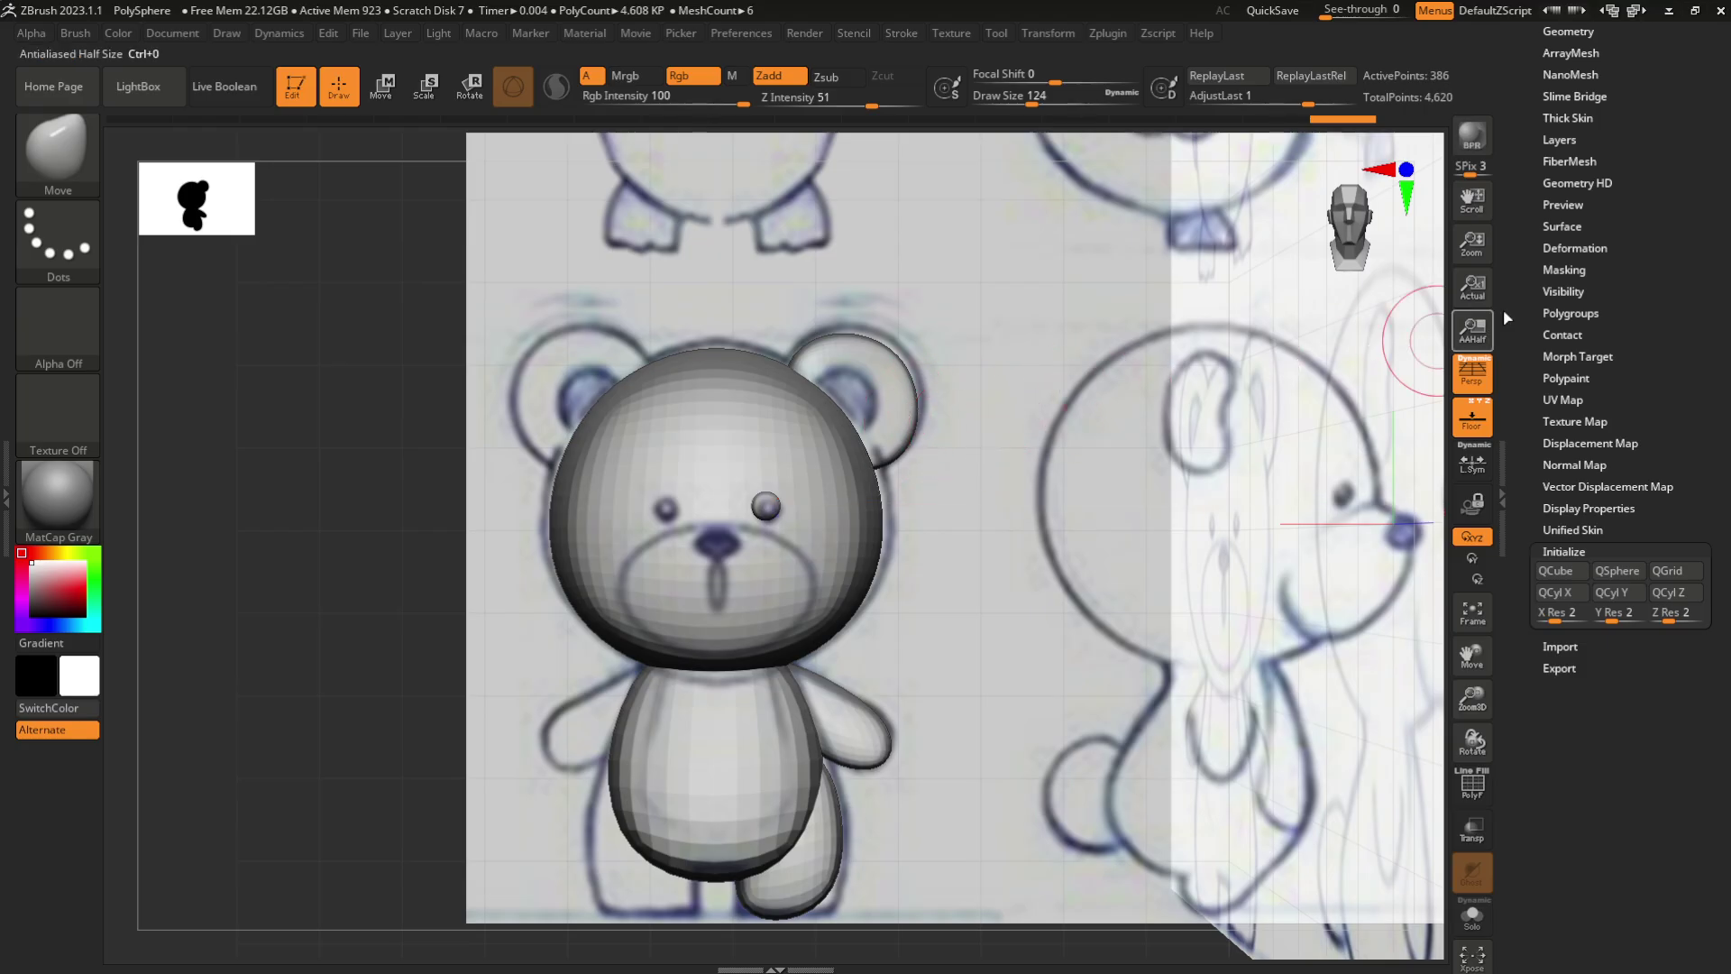
Delete the eye sphere's lower subdivision levels and apply Mirror And Weld to create the matching eye on the other side
drag(1521, 274, 1534, 400)
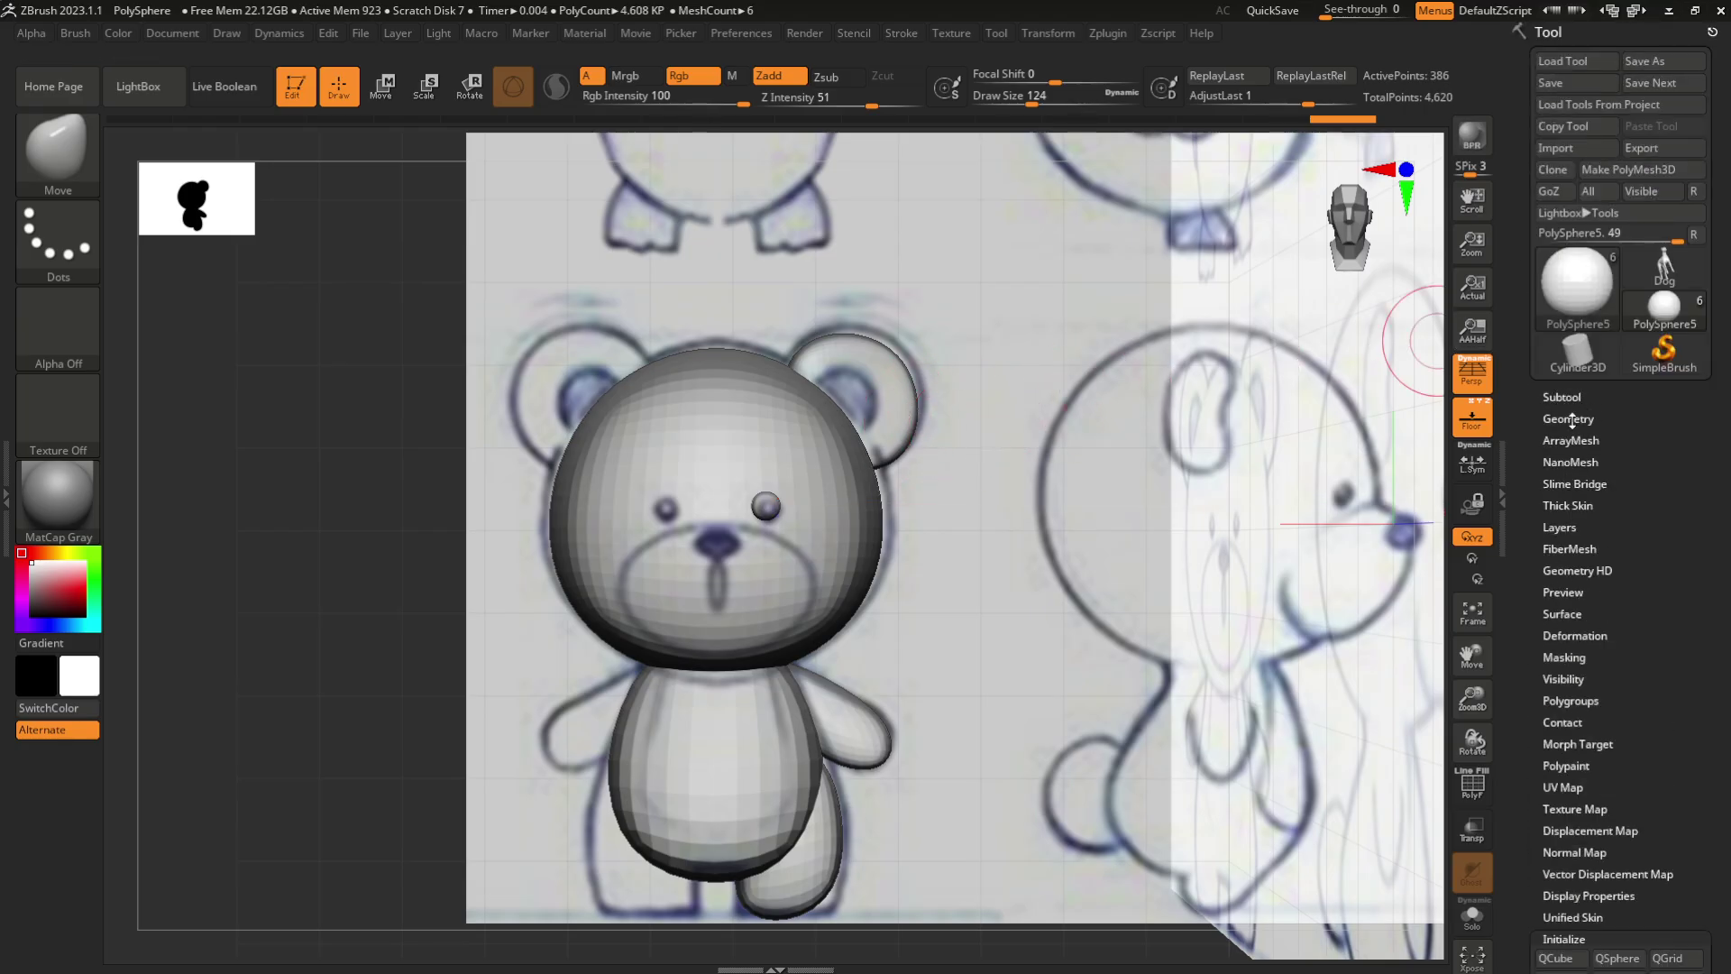
click(1571, 419)
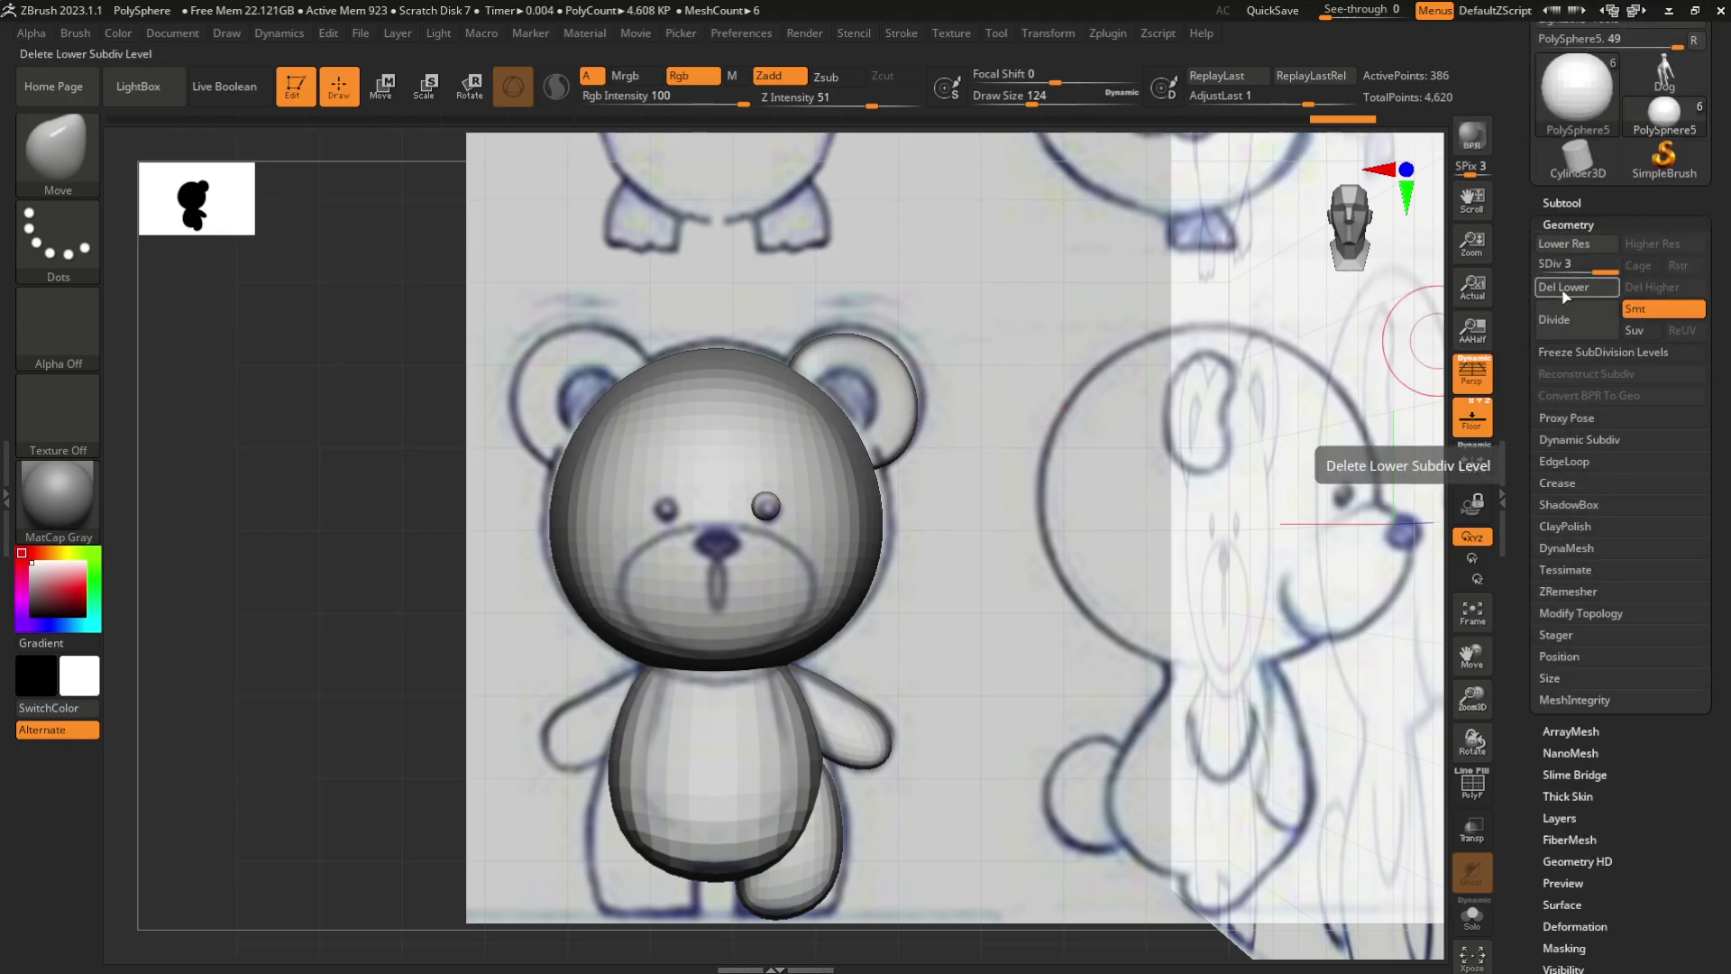
click(1565, 289)
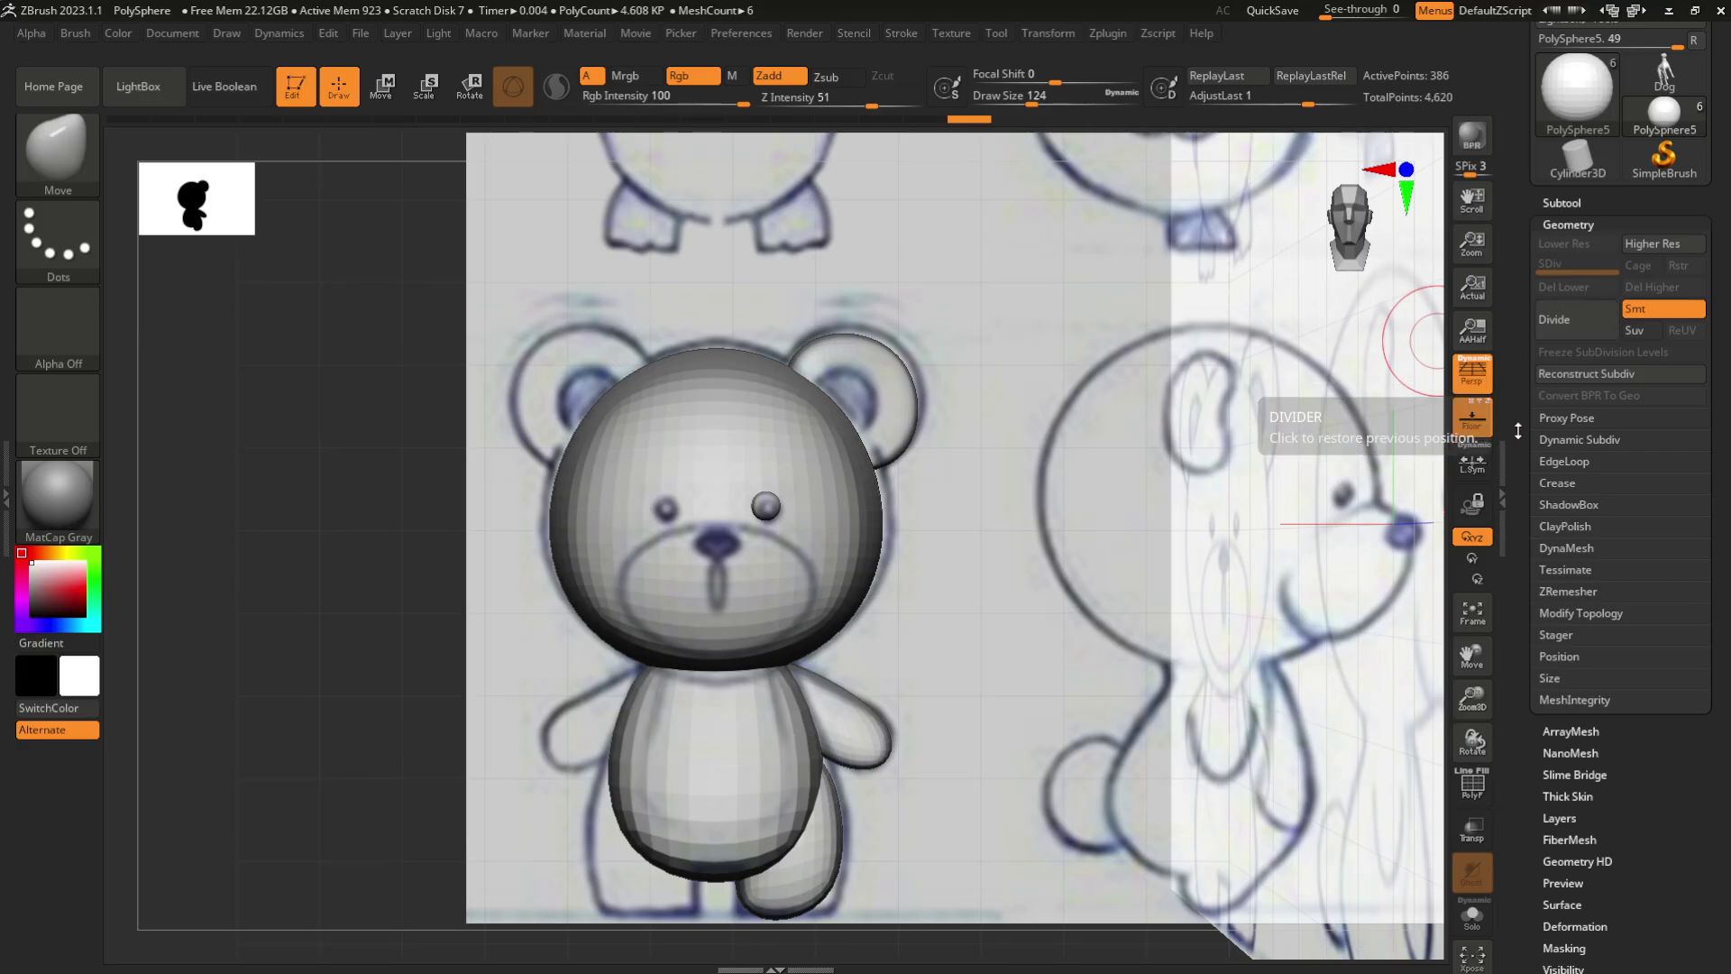
scroll(1574, 343, down, 3)
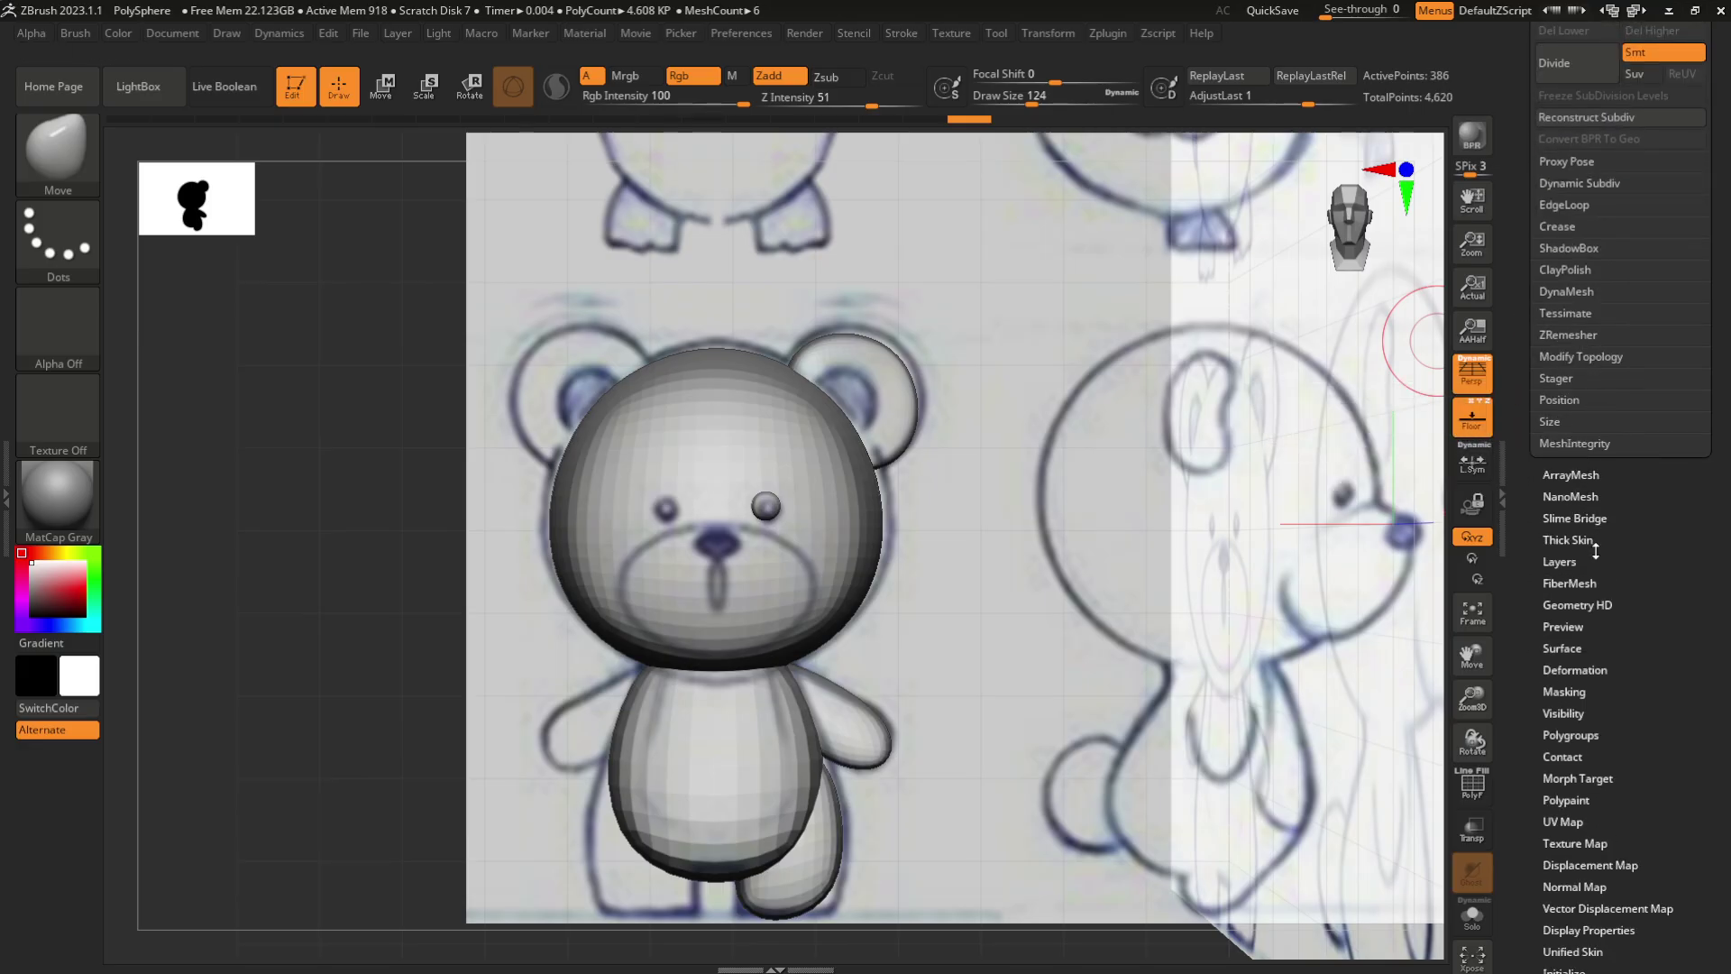
click(1596, 357)
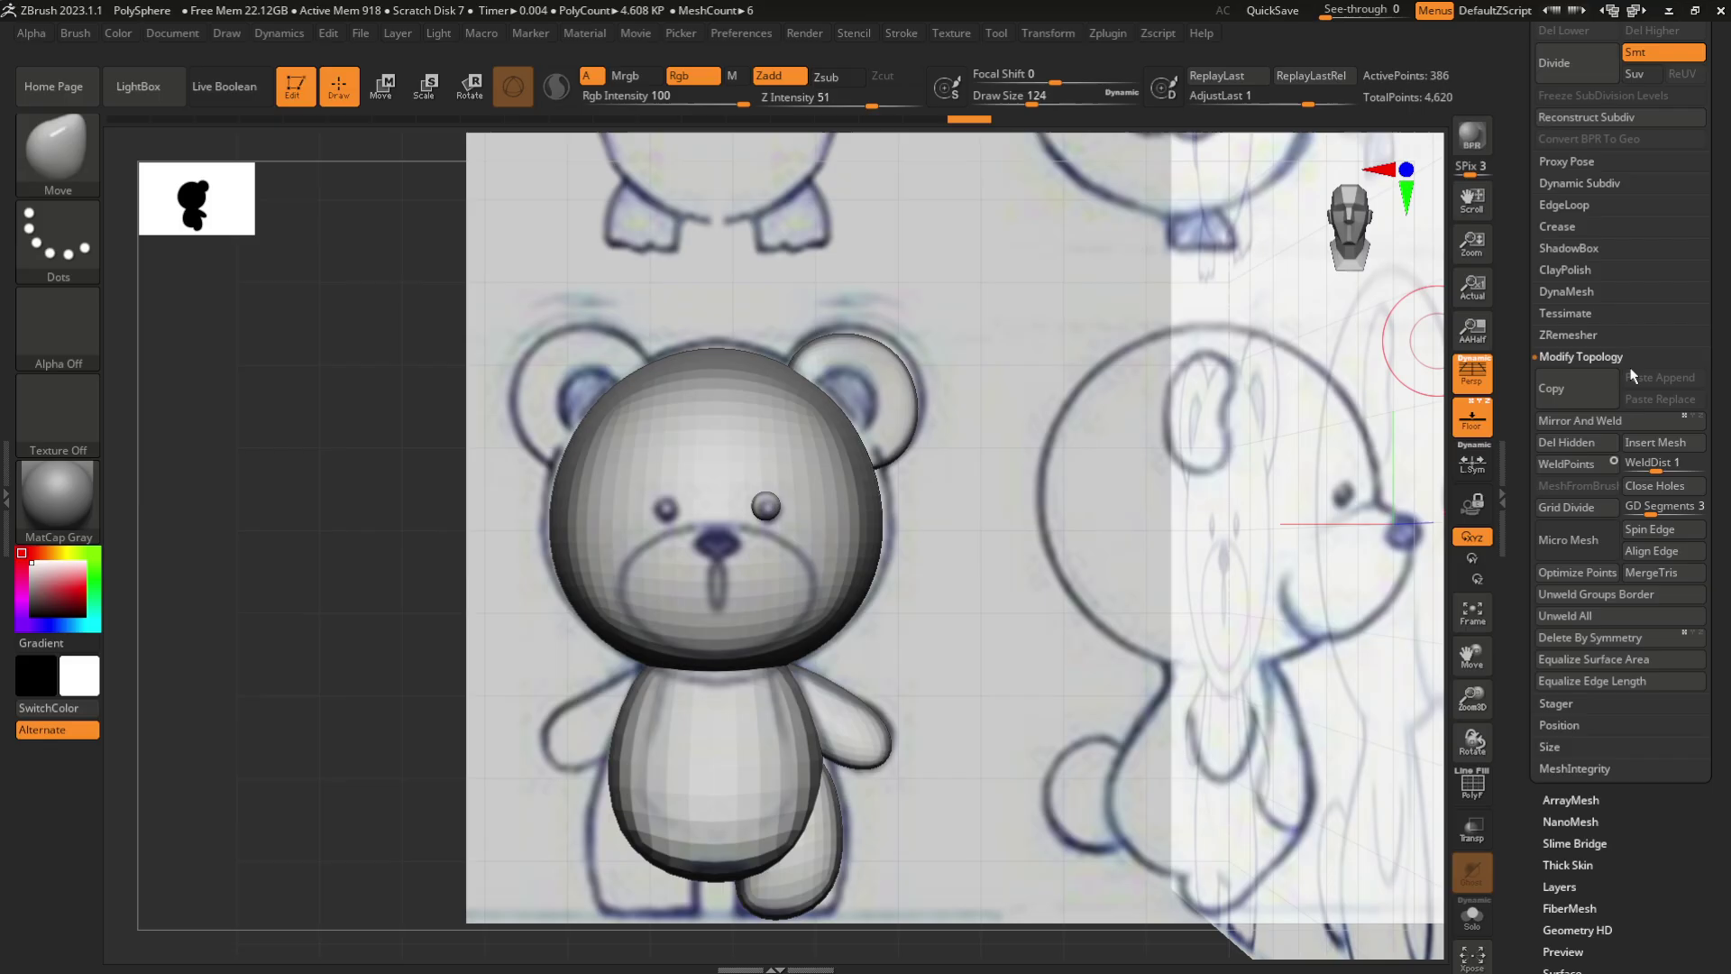
click(1573, 422)
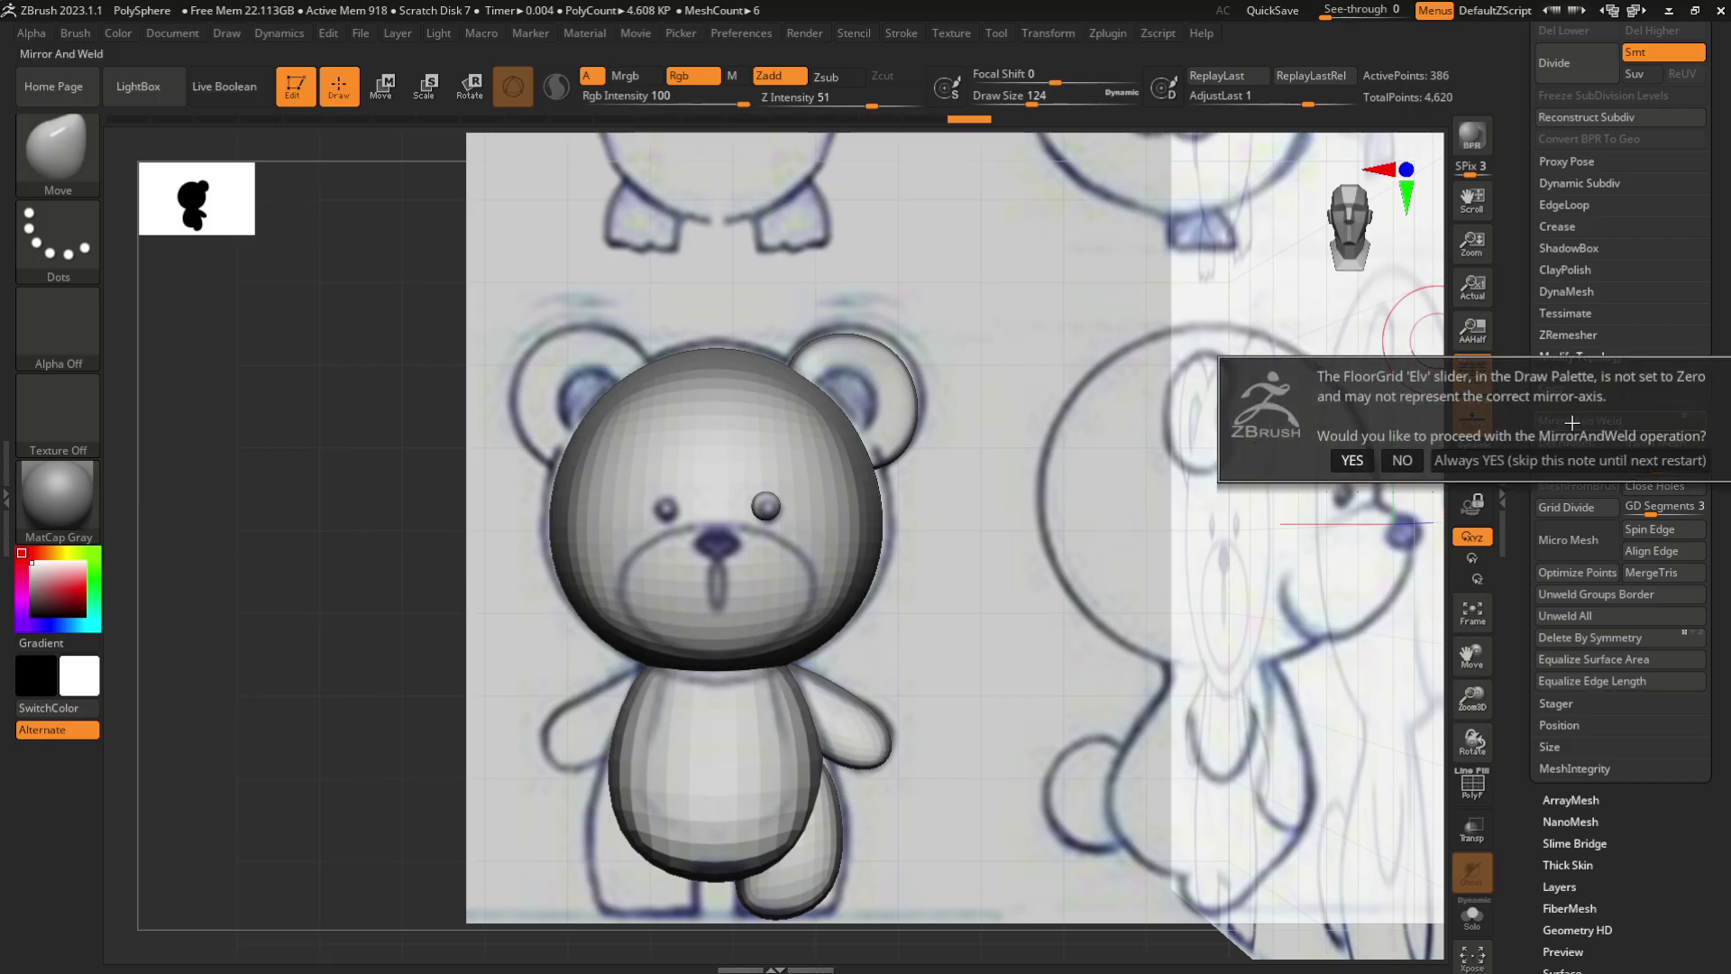
click(1351, 460)
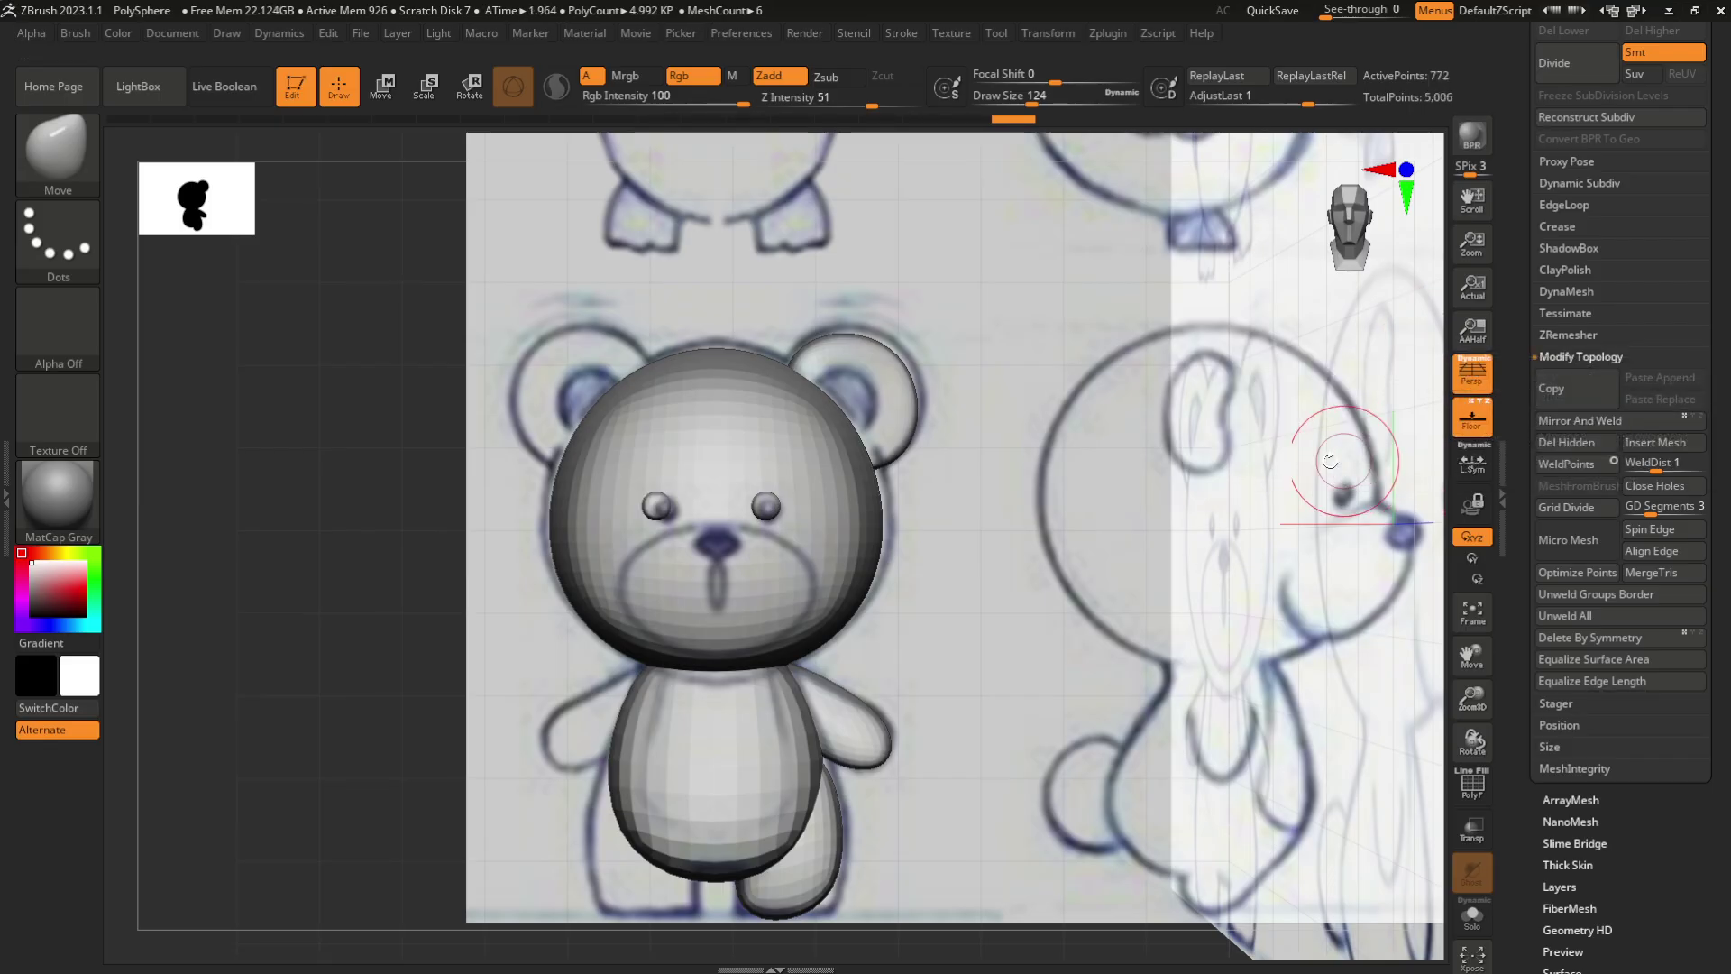
Select the ear, delete its lower subdivision levels, and apply Mirror And Weld to create the opposite ear
drag(912, 486, 1024, 456)
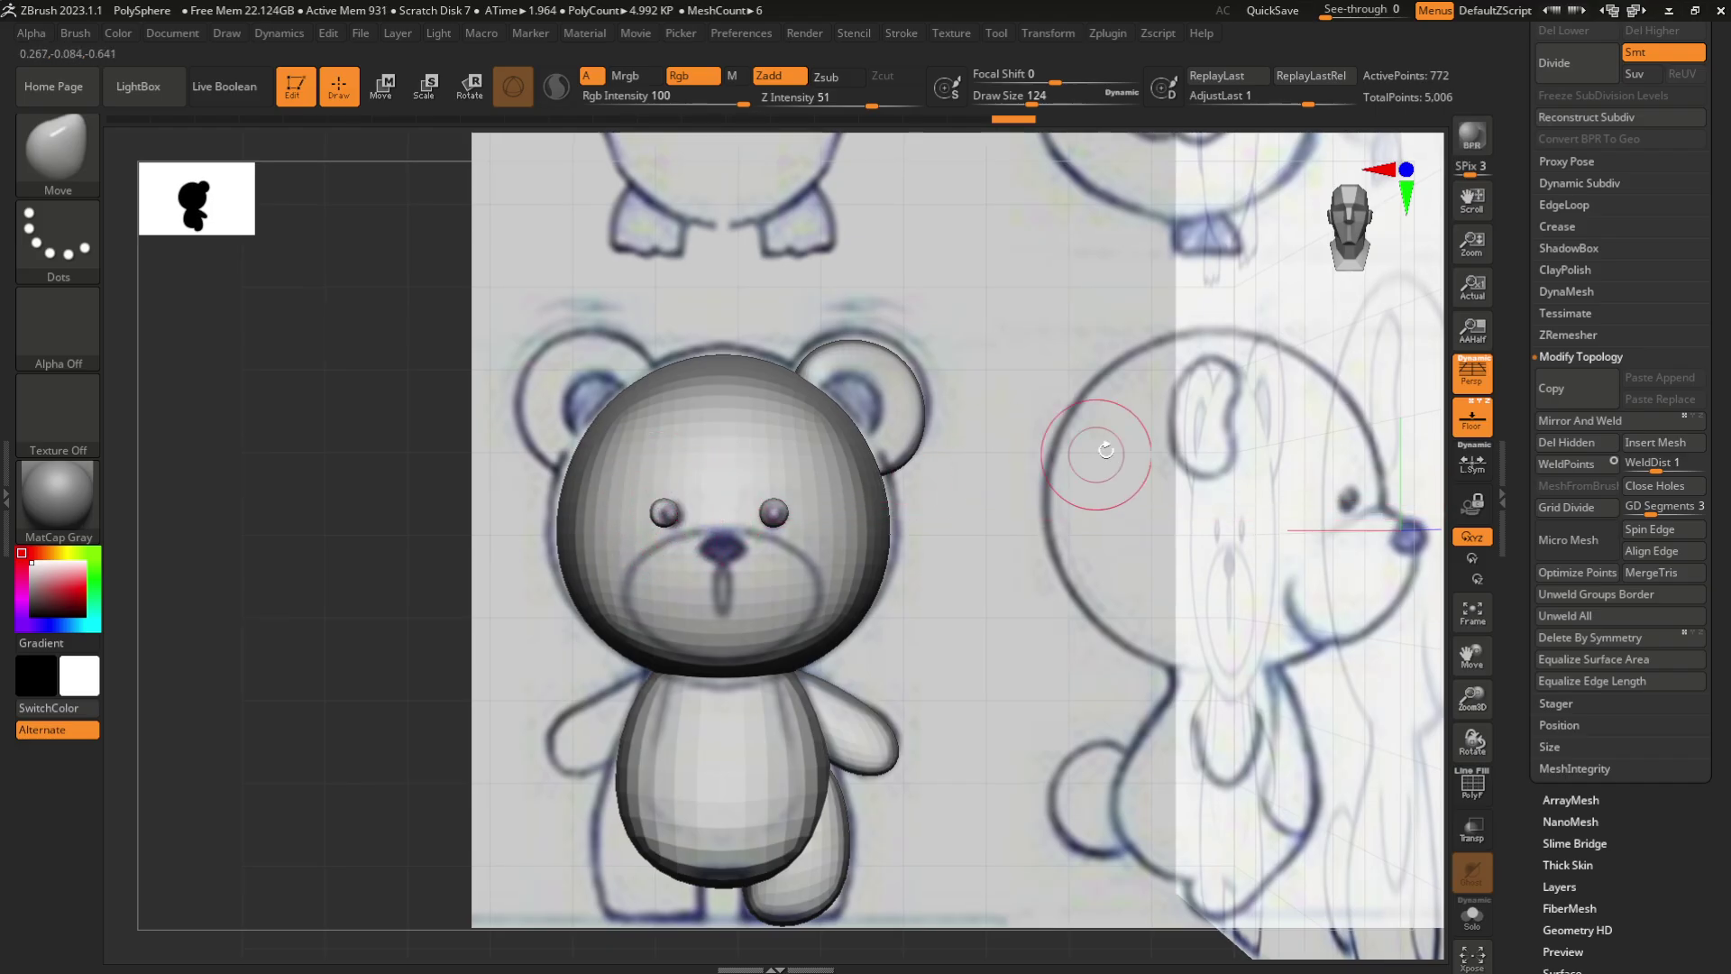
alt+click(888, 388)
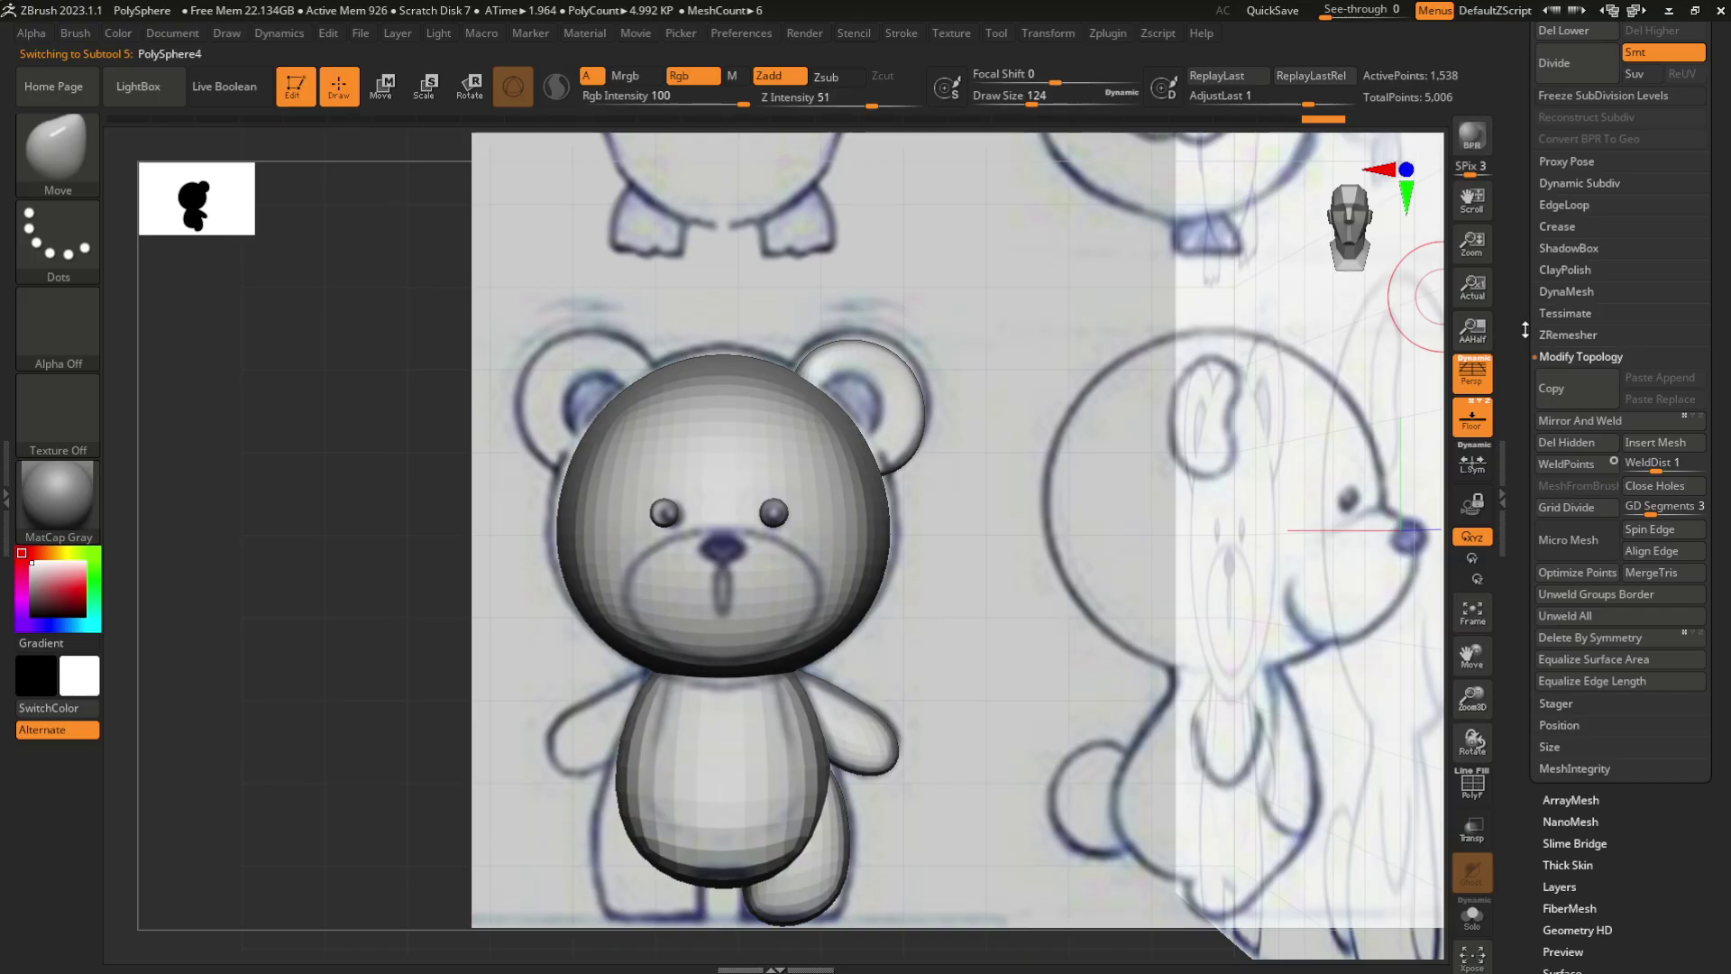
scroll(1524, 330, up, 5)
click(1558, 193)
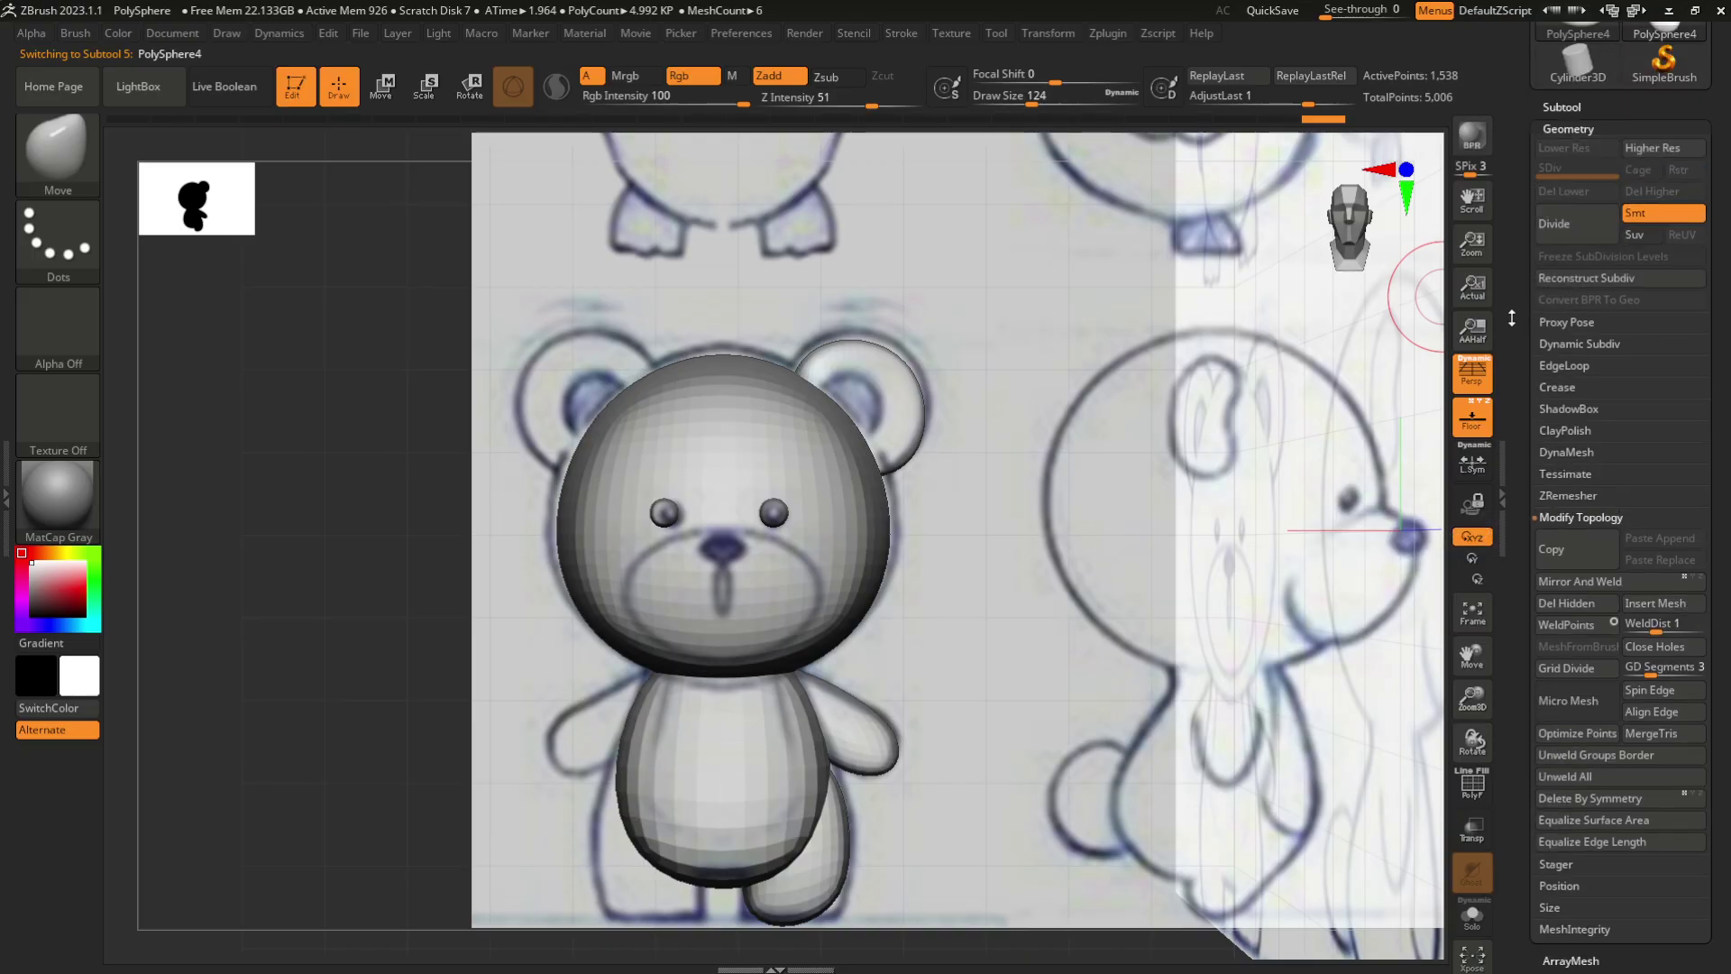
scroll(1576, 397, down, 5)
click(1576, 411)
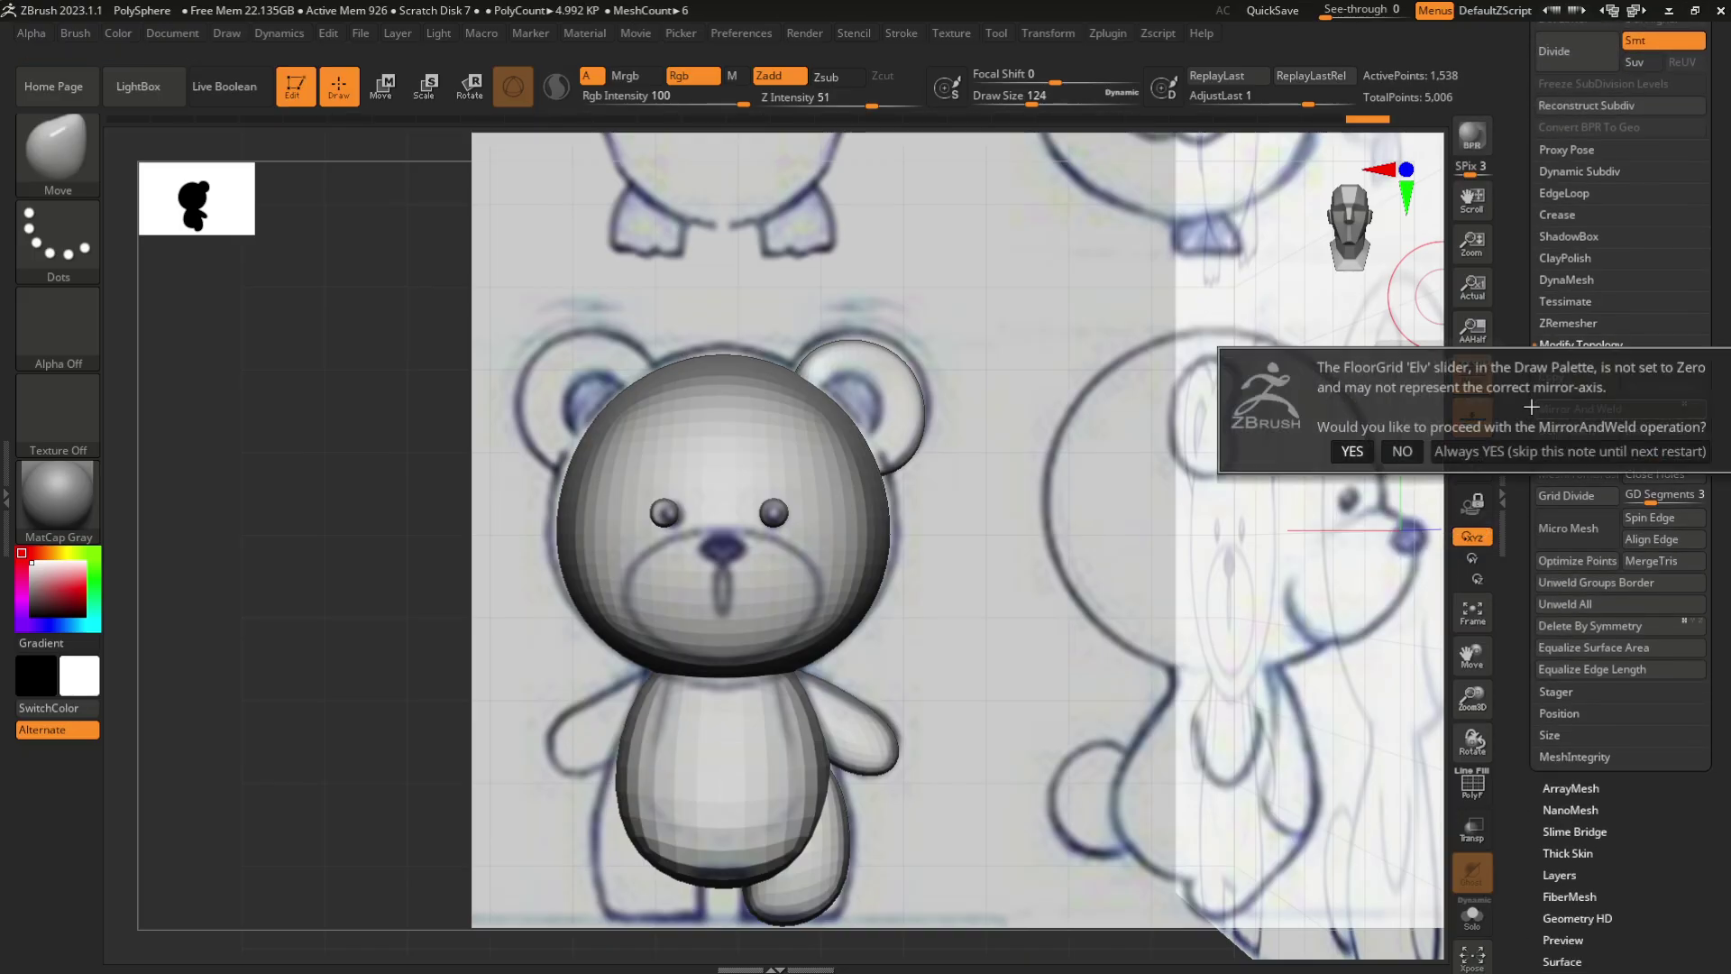
click(1371, 448)
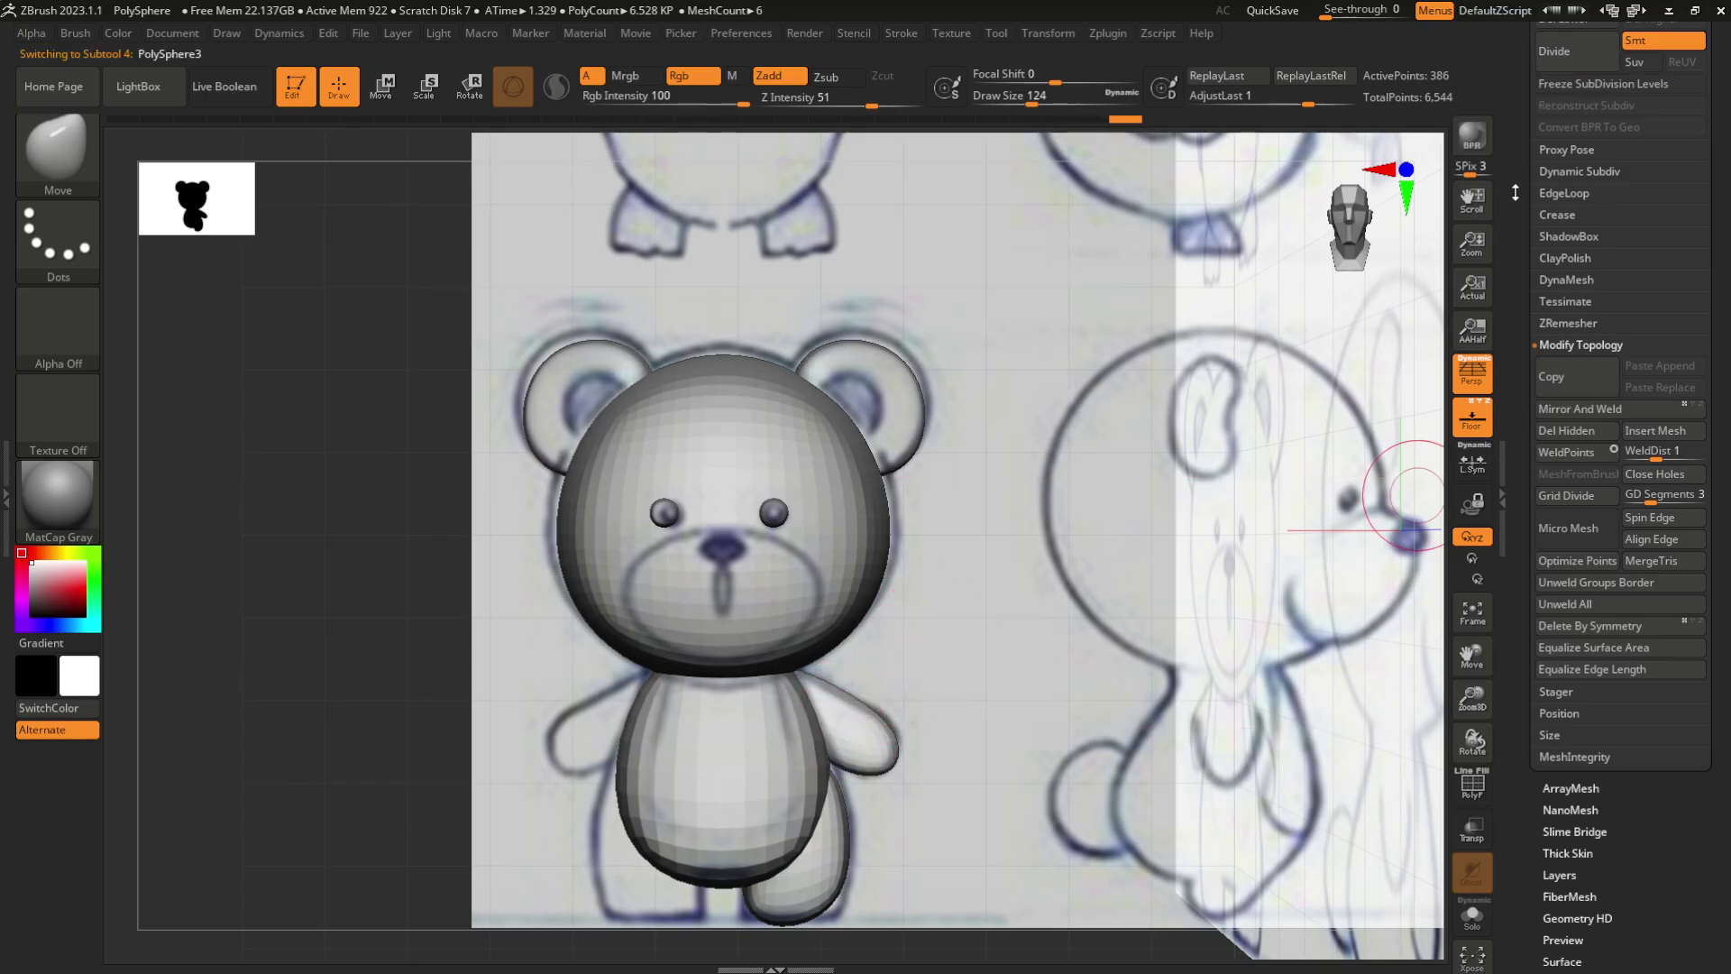
Delete the arm's lower subdivision levels and apply Mirror And Weld to create the opposite arm
scroll(1545, 273, up, 5)
click(1570, 212)
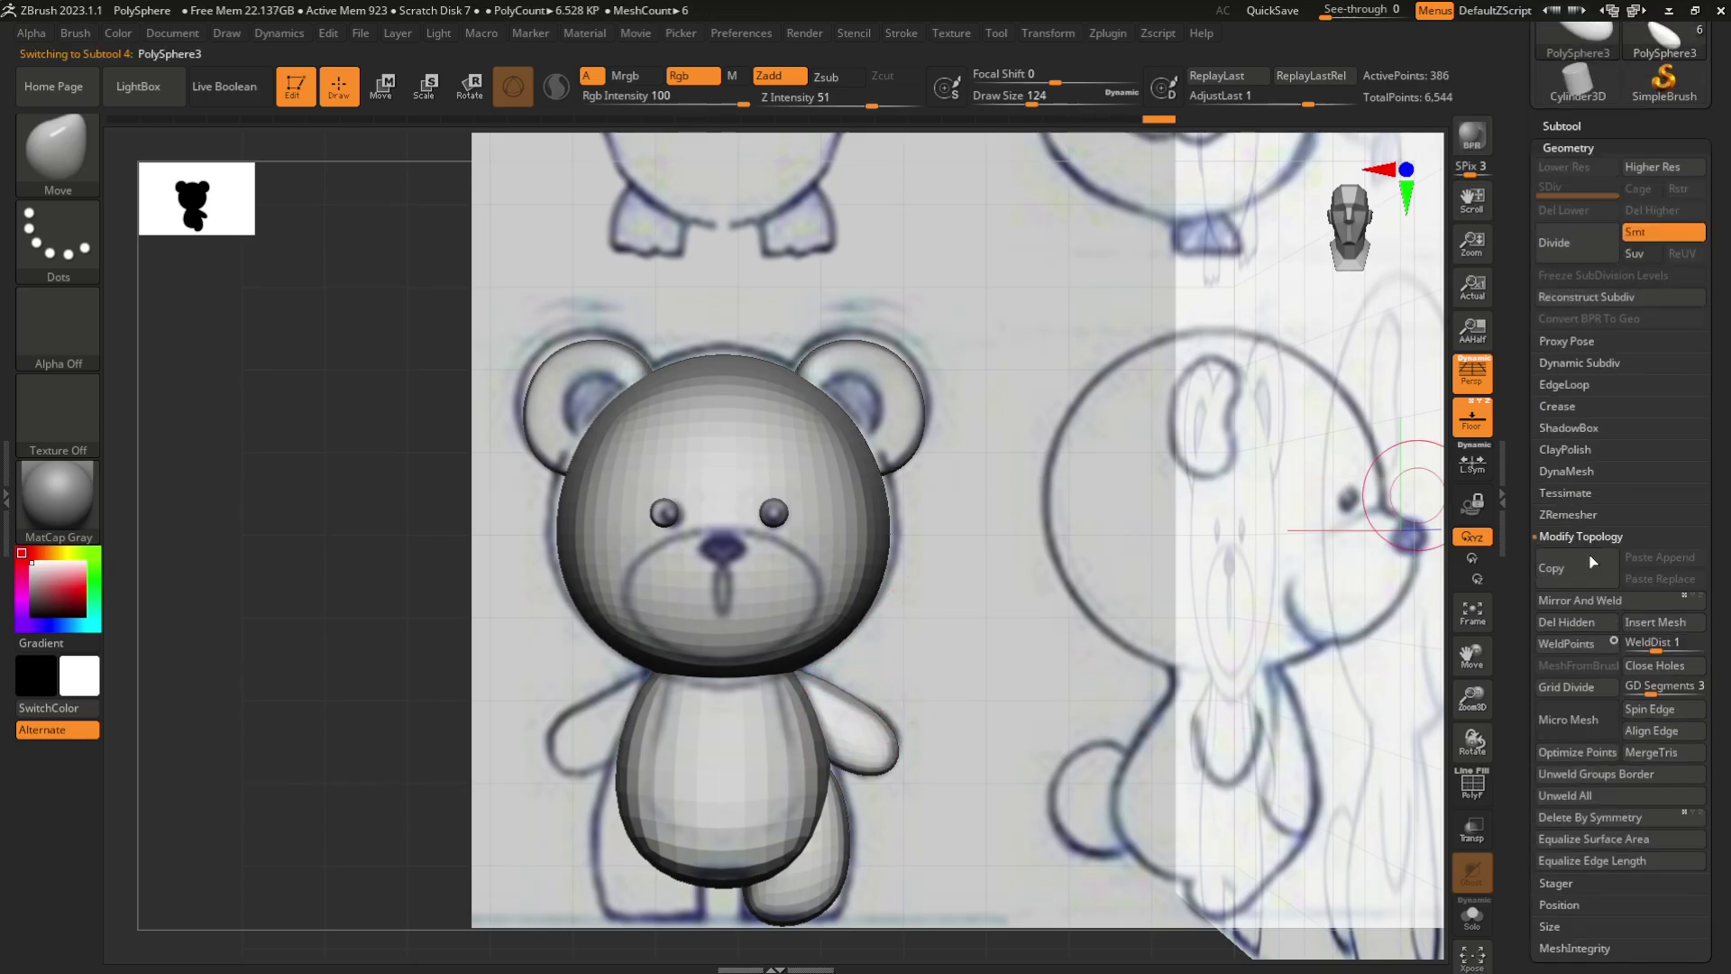
click(1594, 606)
click(1352, 644)
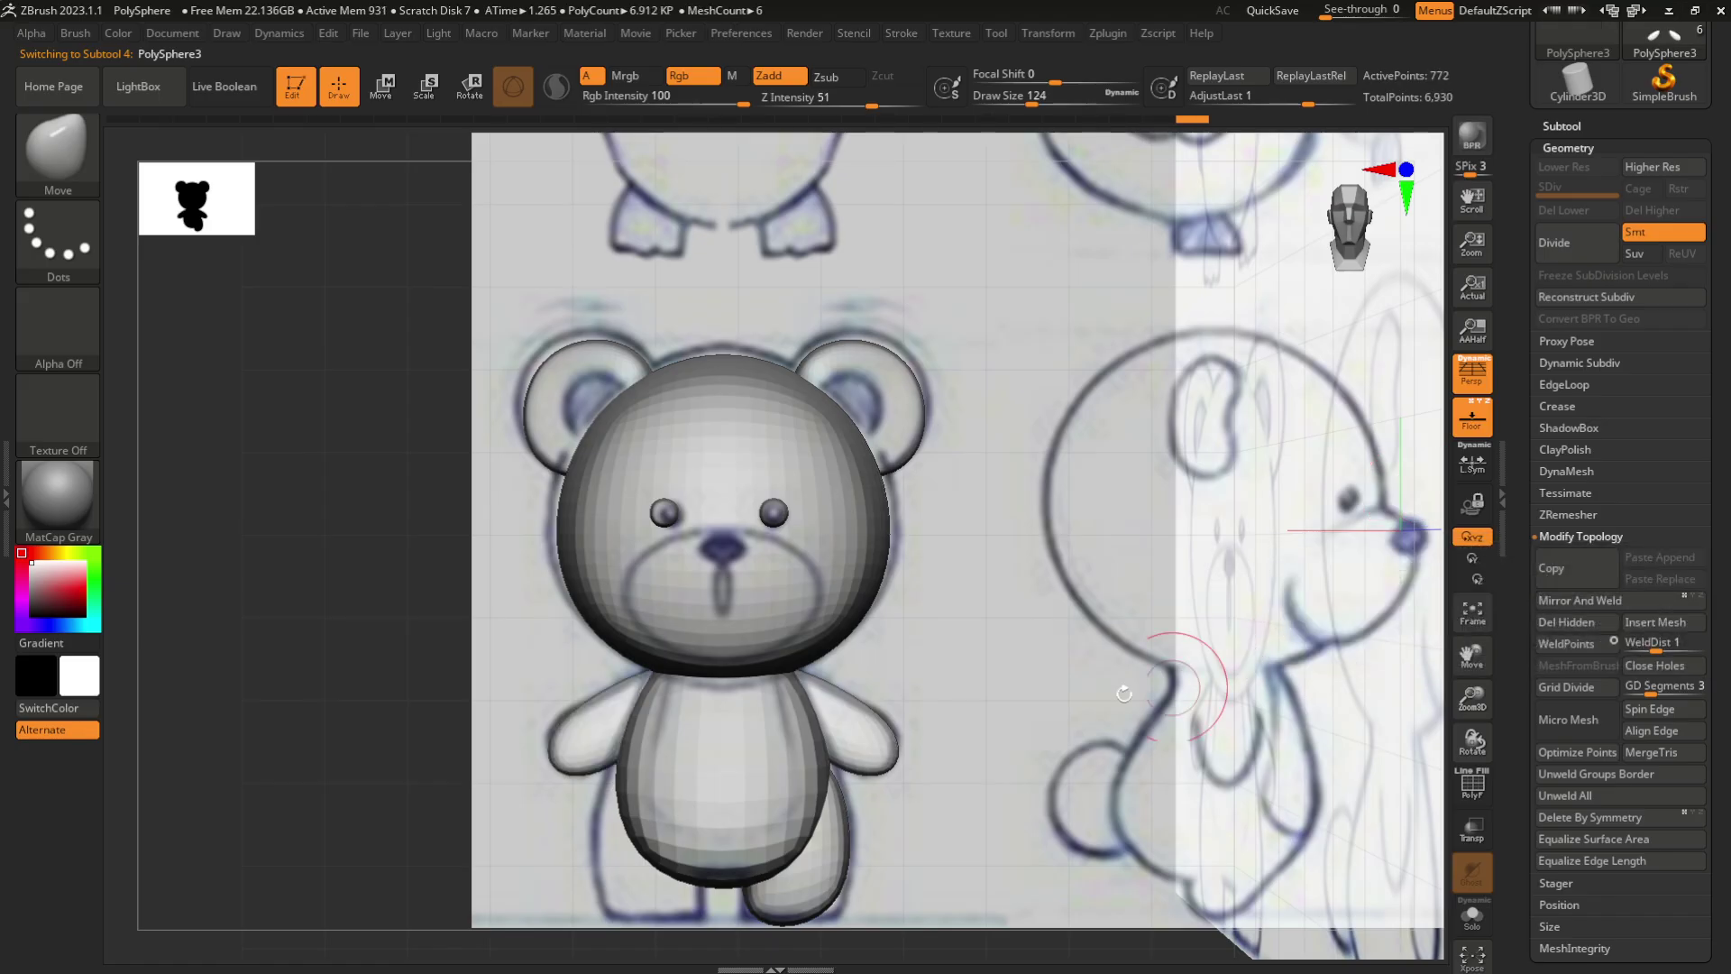
Select the leg, delete its lower subdivision levels, and apply Mirror And Weld to create the opposite leg
alt+click(848, 822)
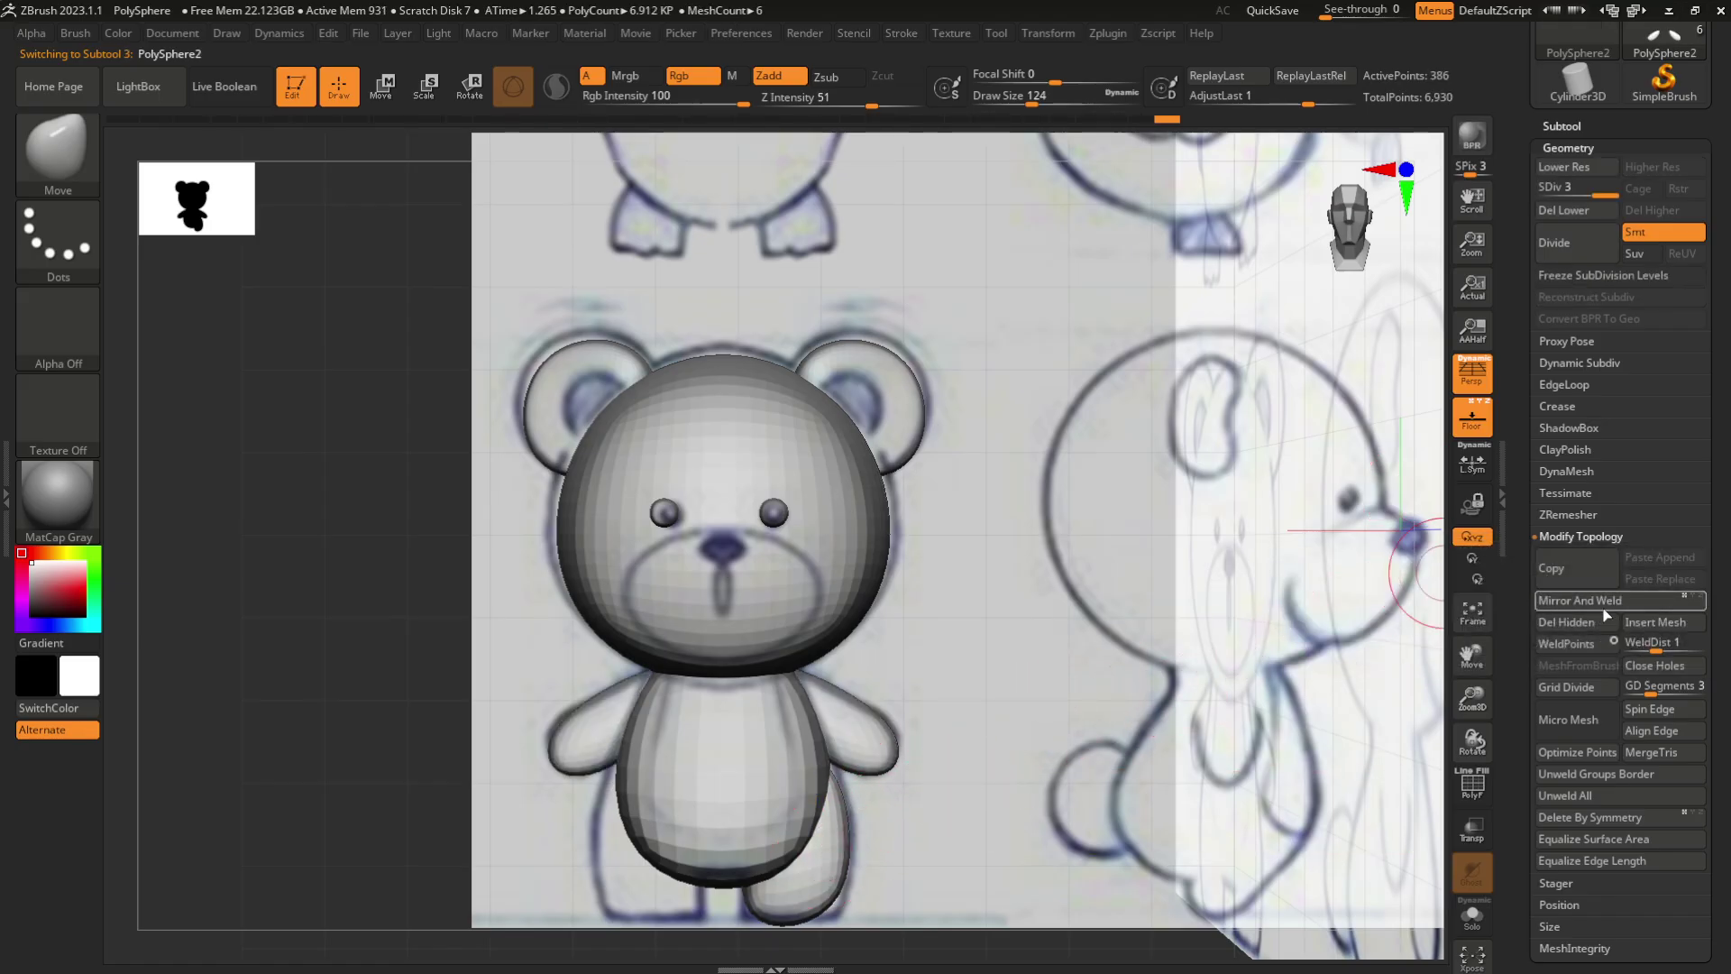
click(1563, 211)
click(1579, 601)
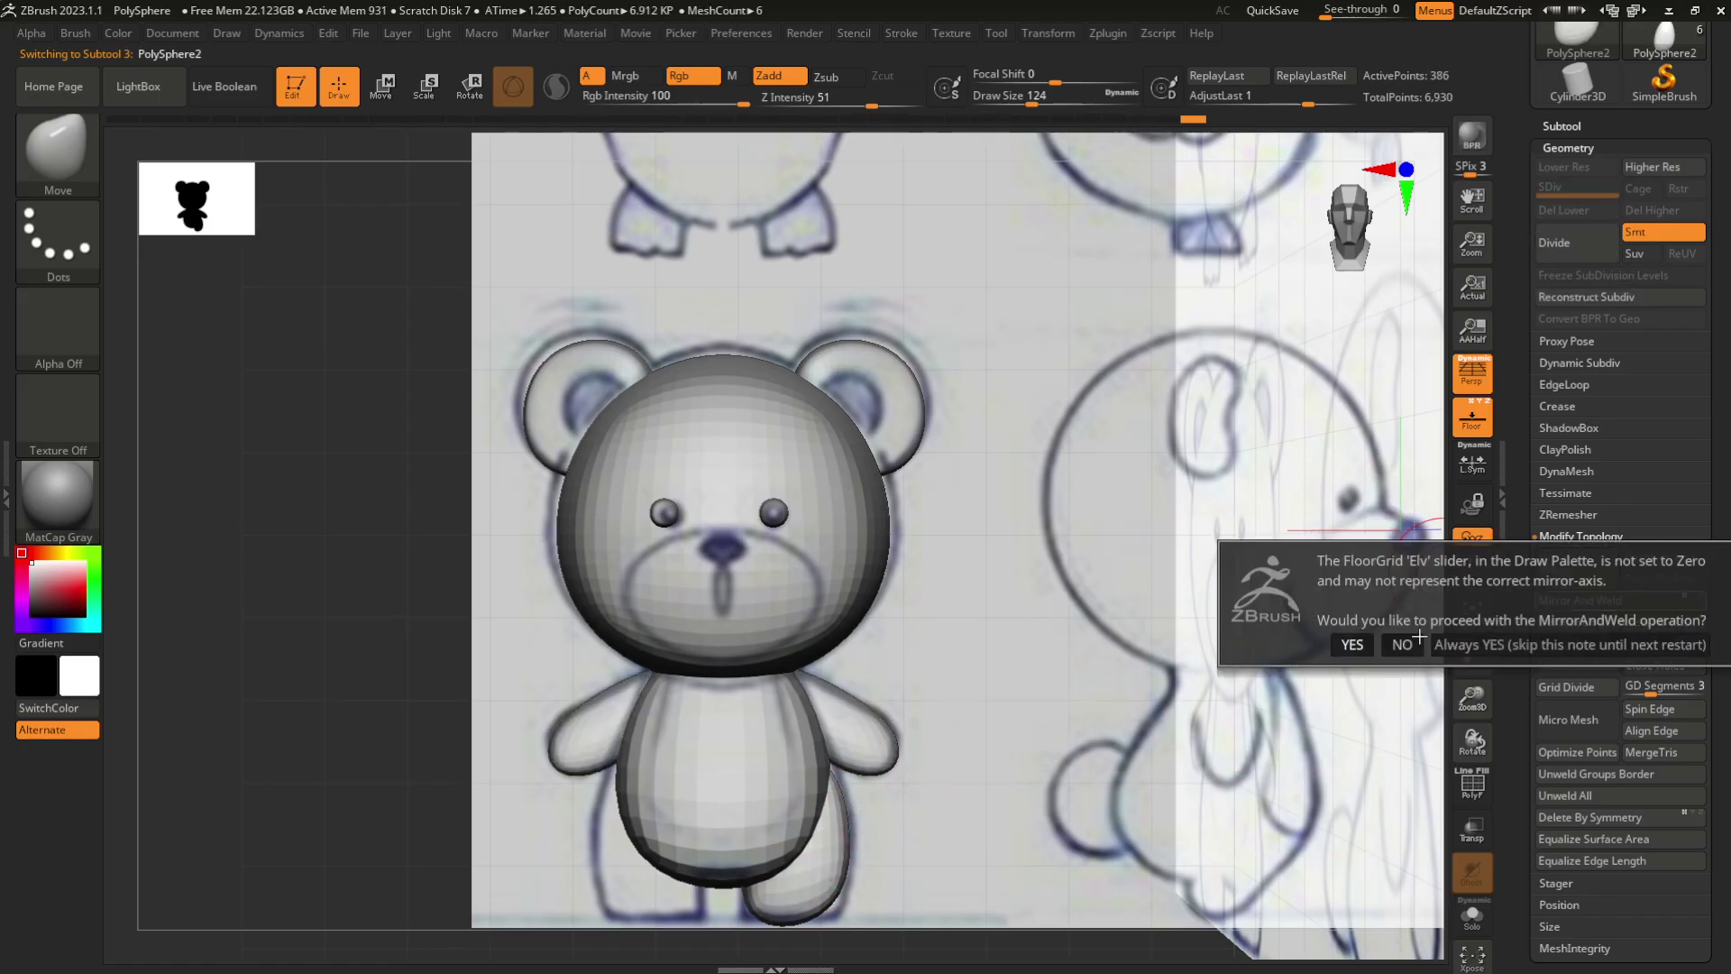
click(1352, 644)
Subdivide the head once and the body twice, taking both to subdivision level 5
scroll(1258, 658, up, 3)
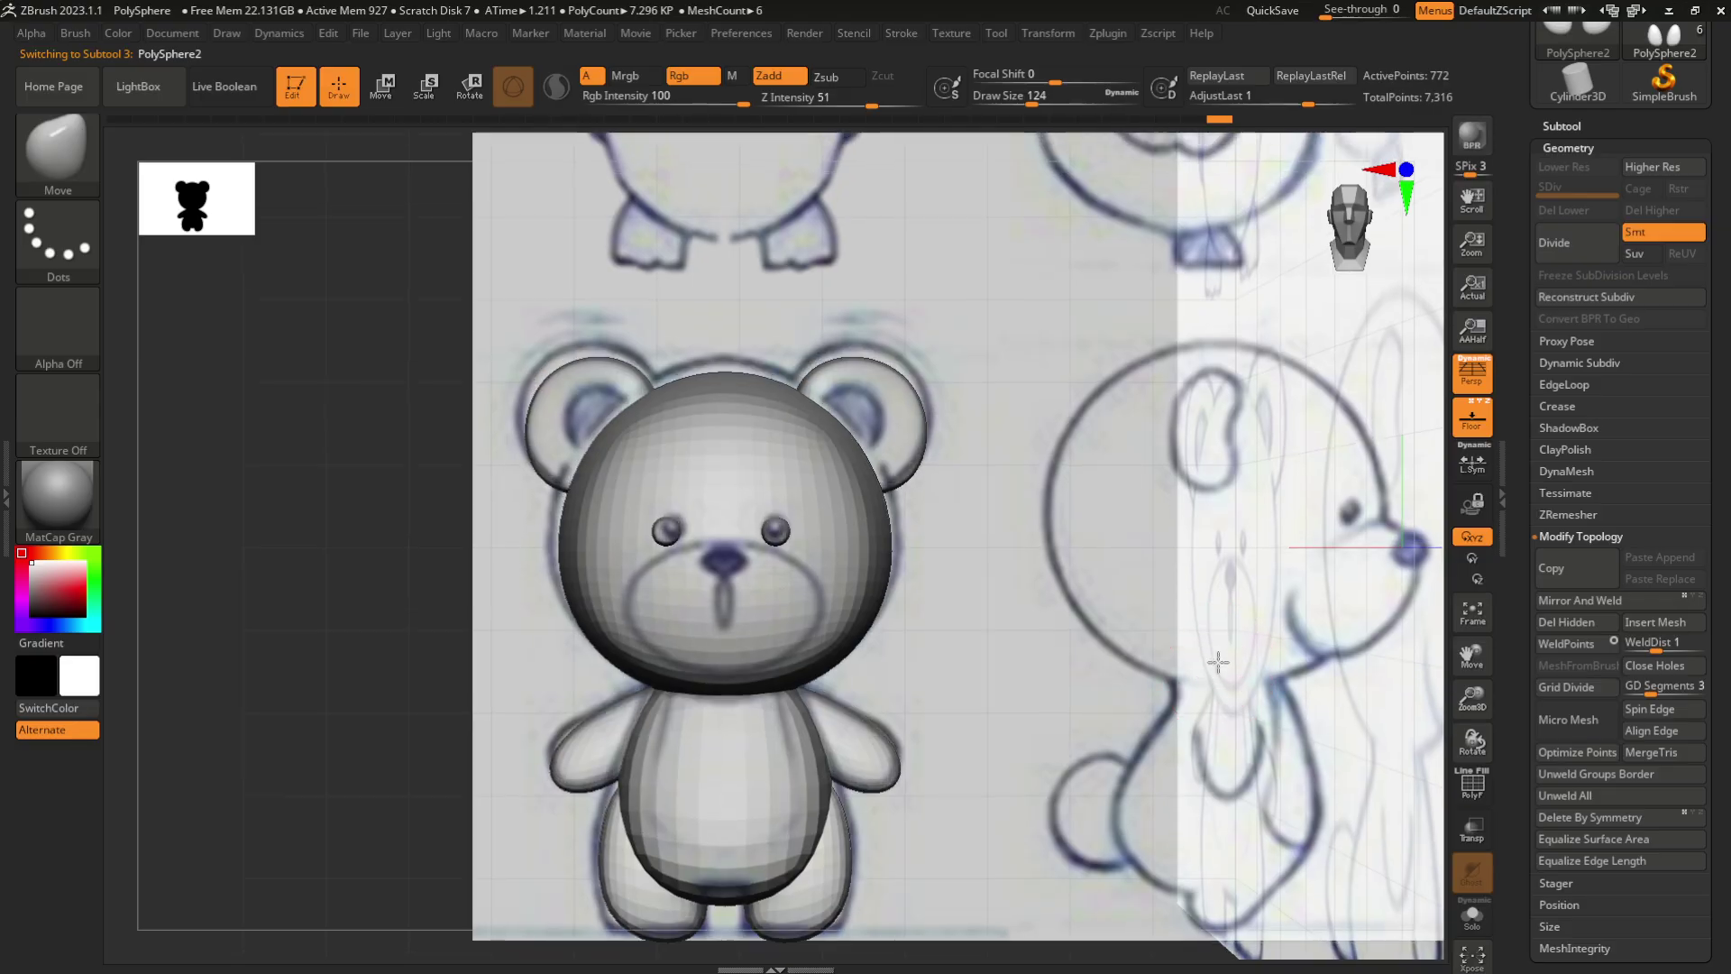
mouse_move(1269, 657)
ctrl+right_down()
mouse_move(1209, 630)
mouse_move(1306, 595)
mouse_move(1302, 610)
mouse_move(1212, 531)
mouse_move(1329, 511)
mouse_move(1236, 544)
mouse_move(1244, 515)
ctrl+right_up()
click(1349, 228)
alt+right_drag(1282, 339, 1219, 416)
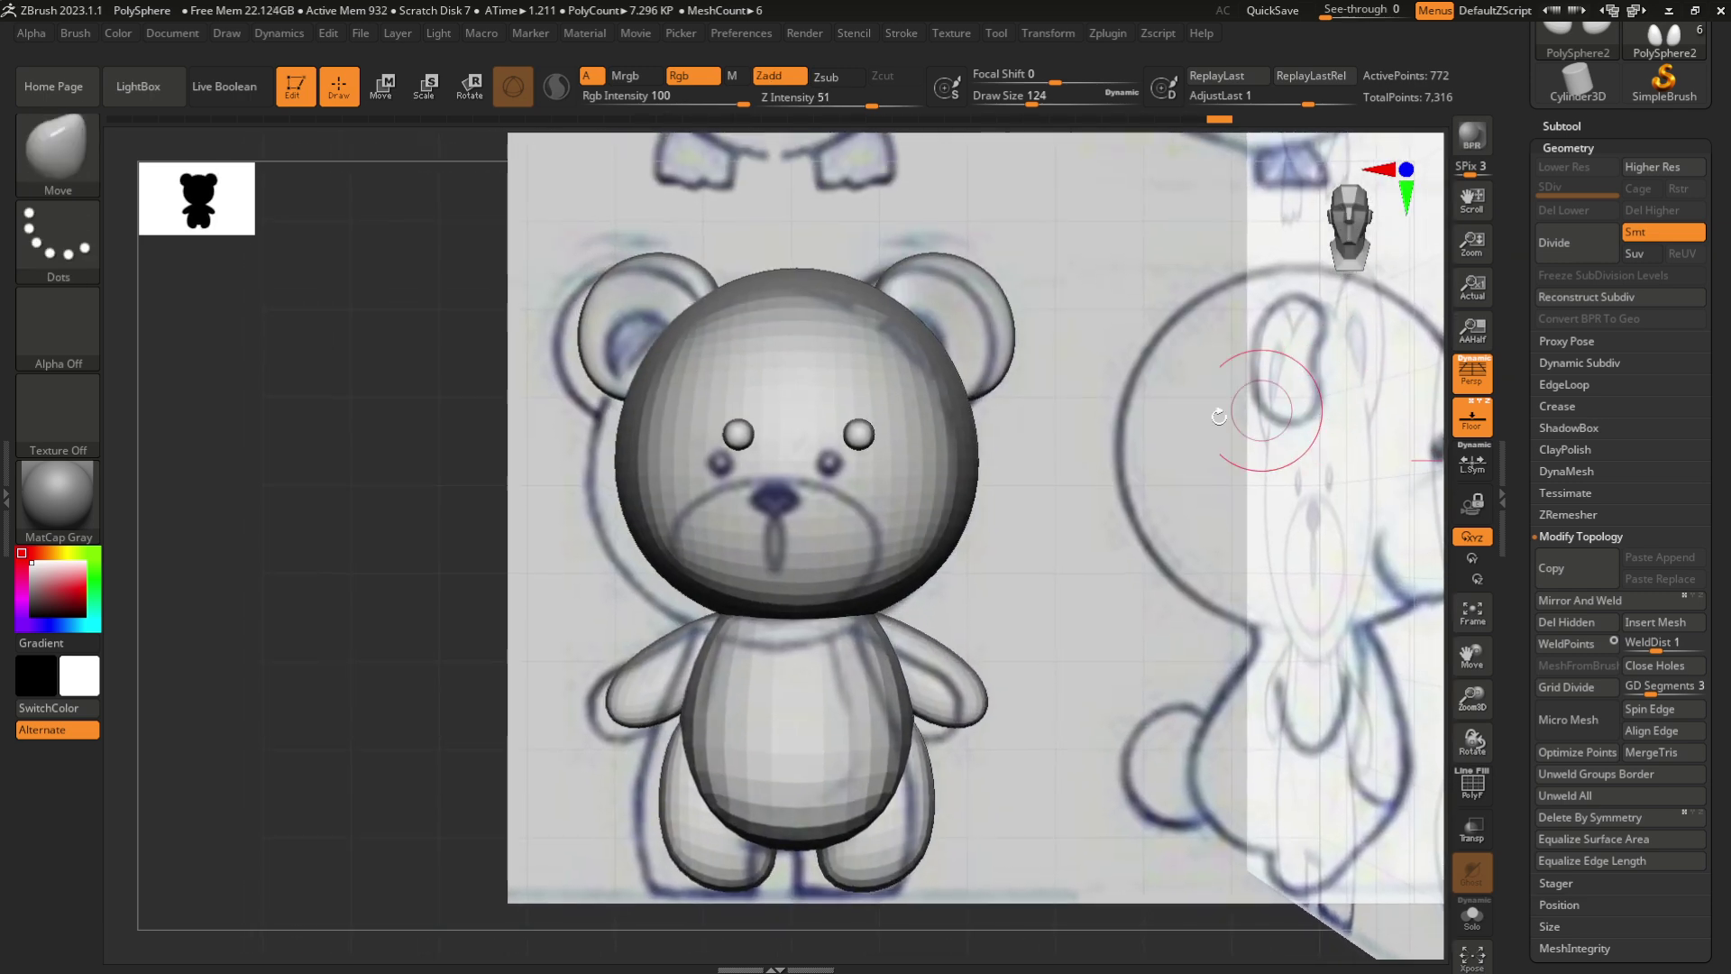
alt+click(832, 551)
alt+right_drag(1013, 514, 1198, 302)
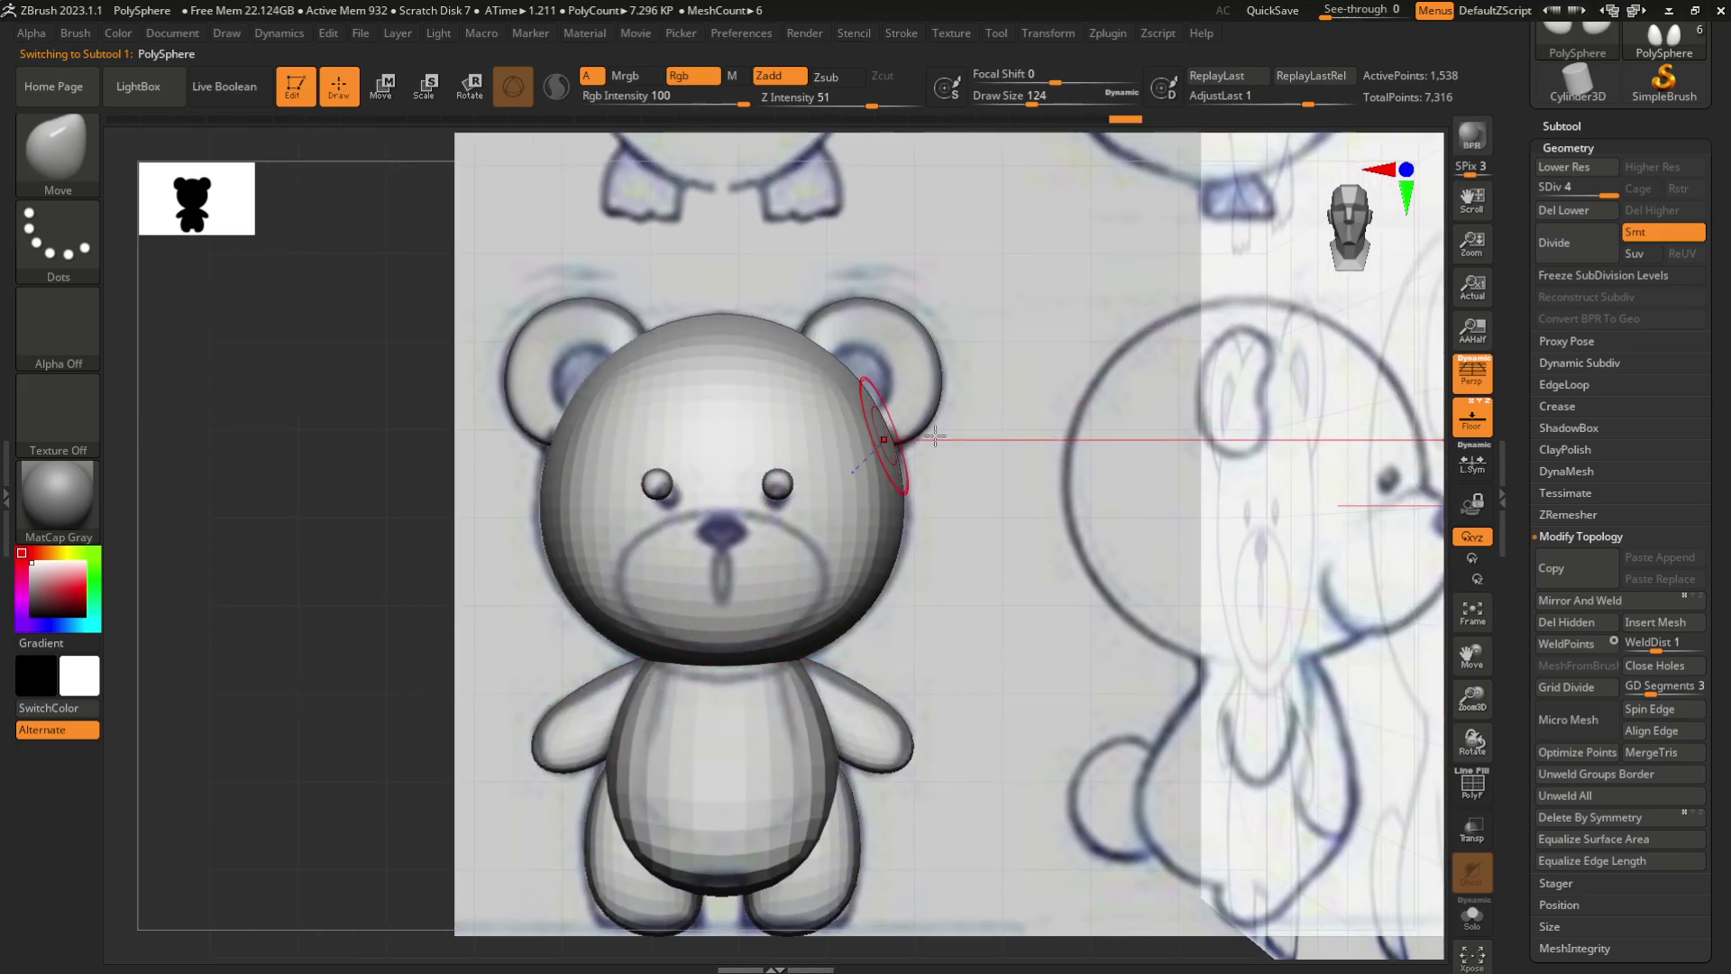
key(ctrl)
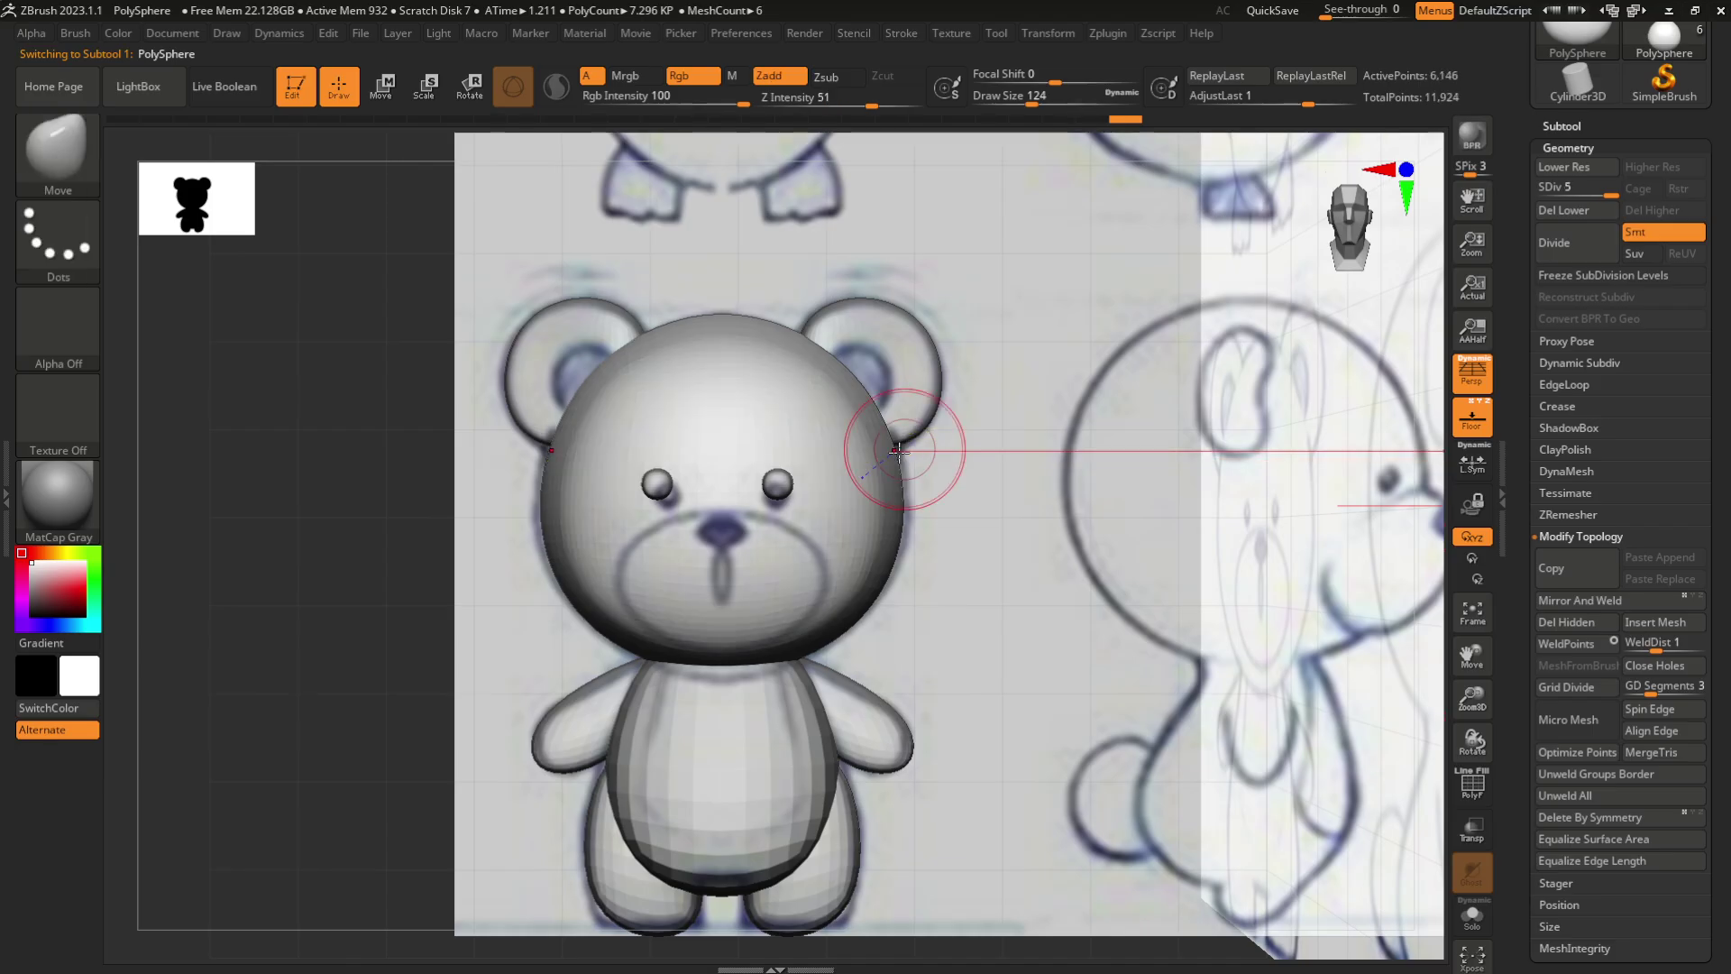
alt+click(780, 732)
key(ctrl+d)
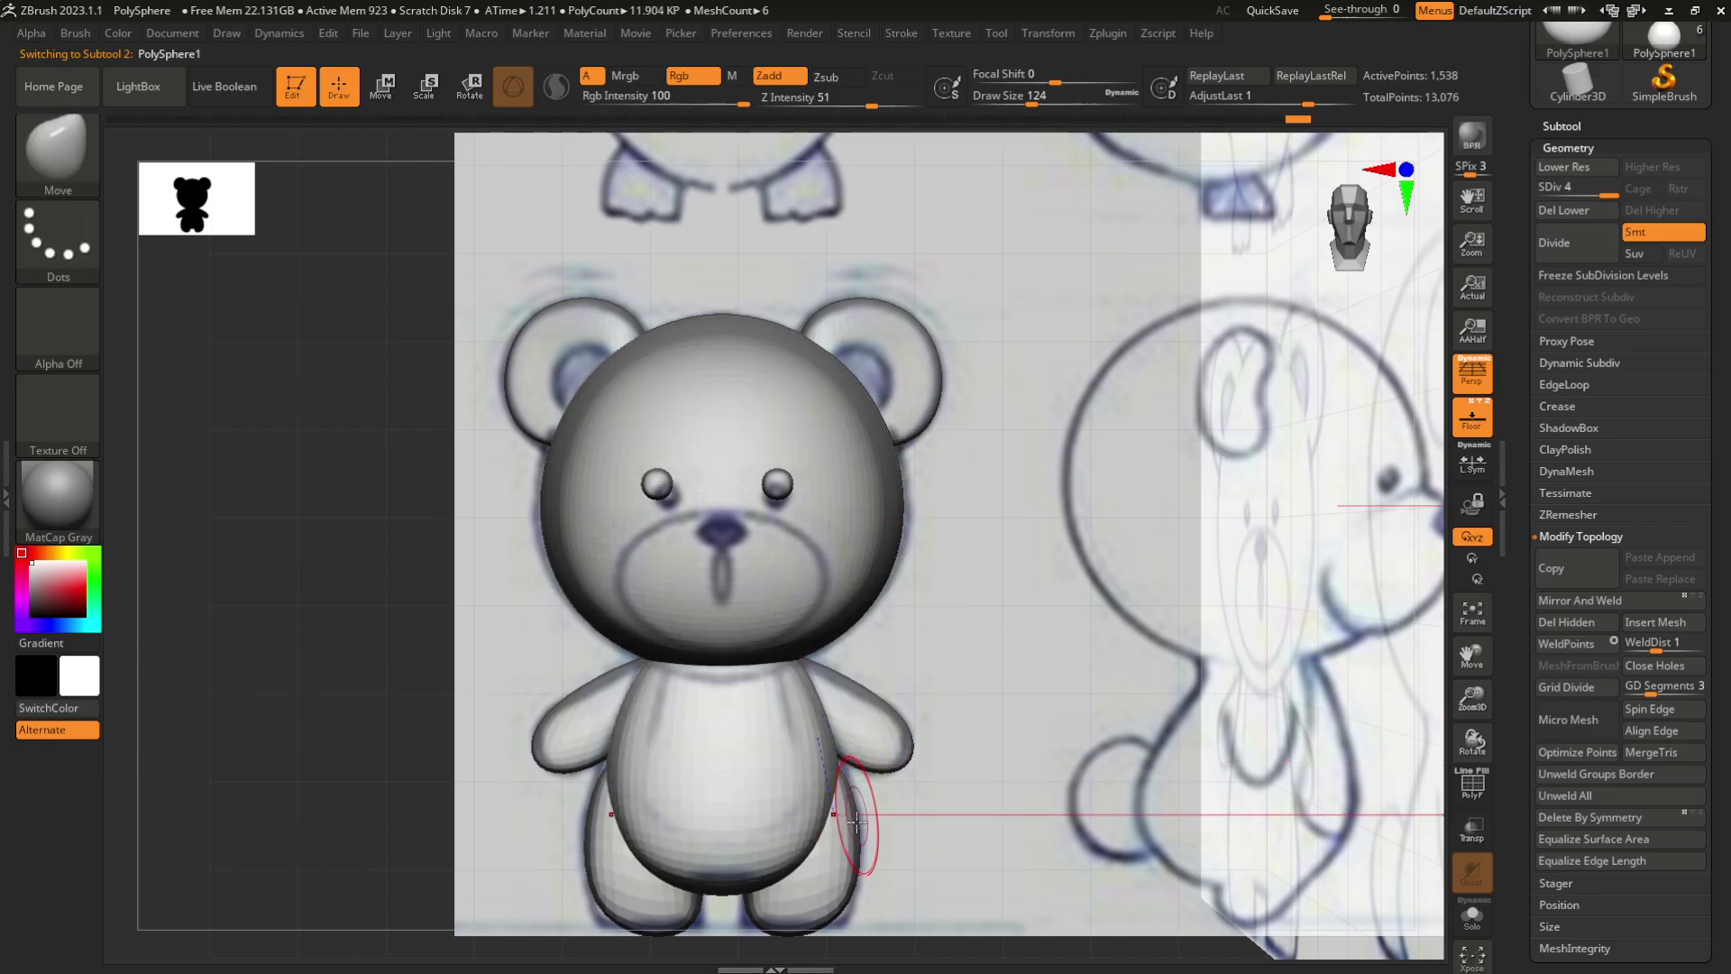
key(ctrl)
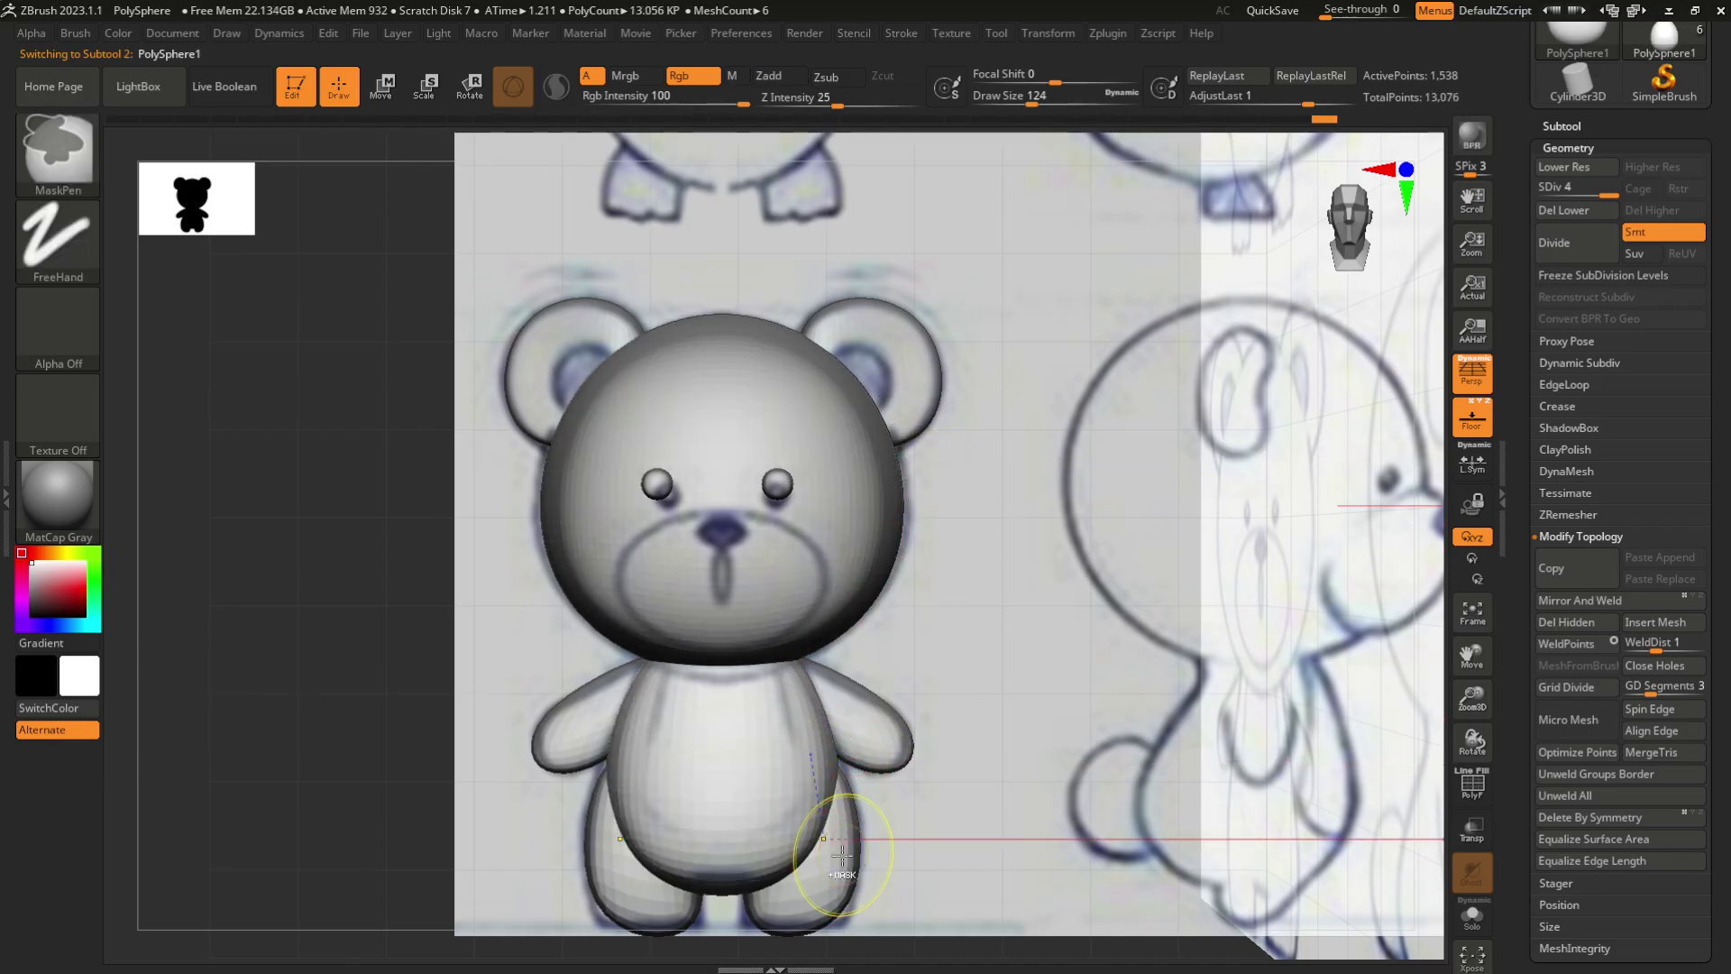
Select the mirrored legs and subdivide them twice for a smoother surface
alt+click(841, 862)
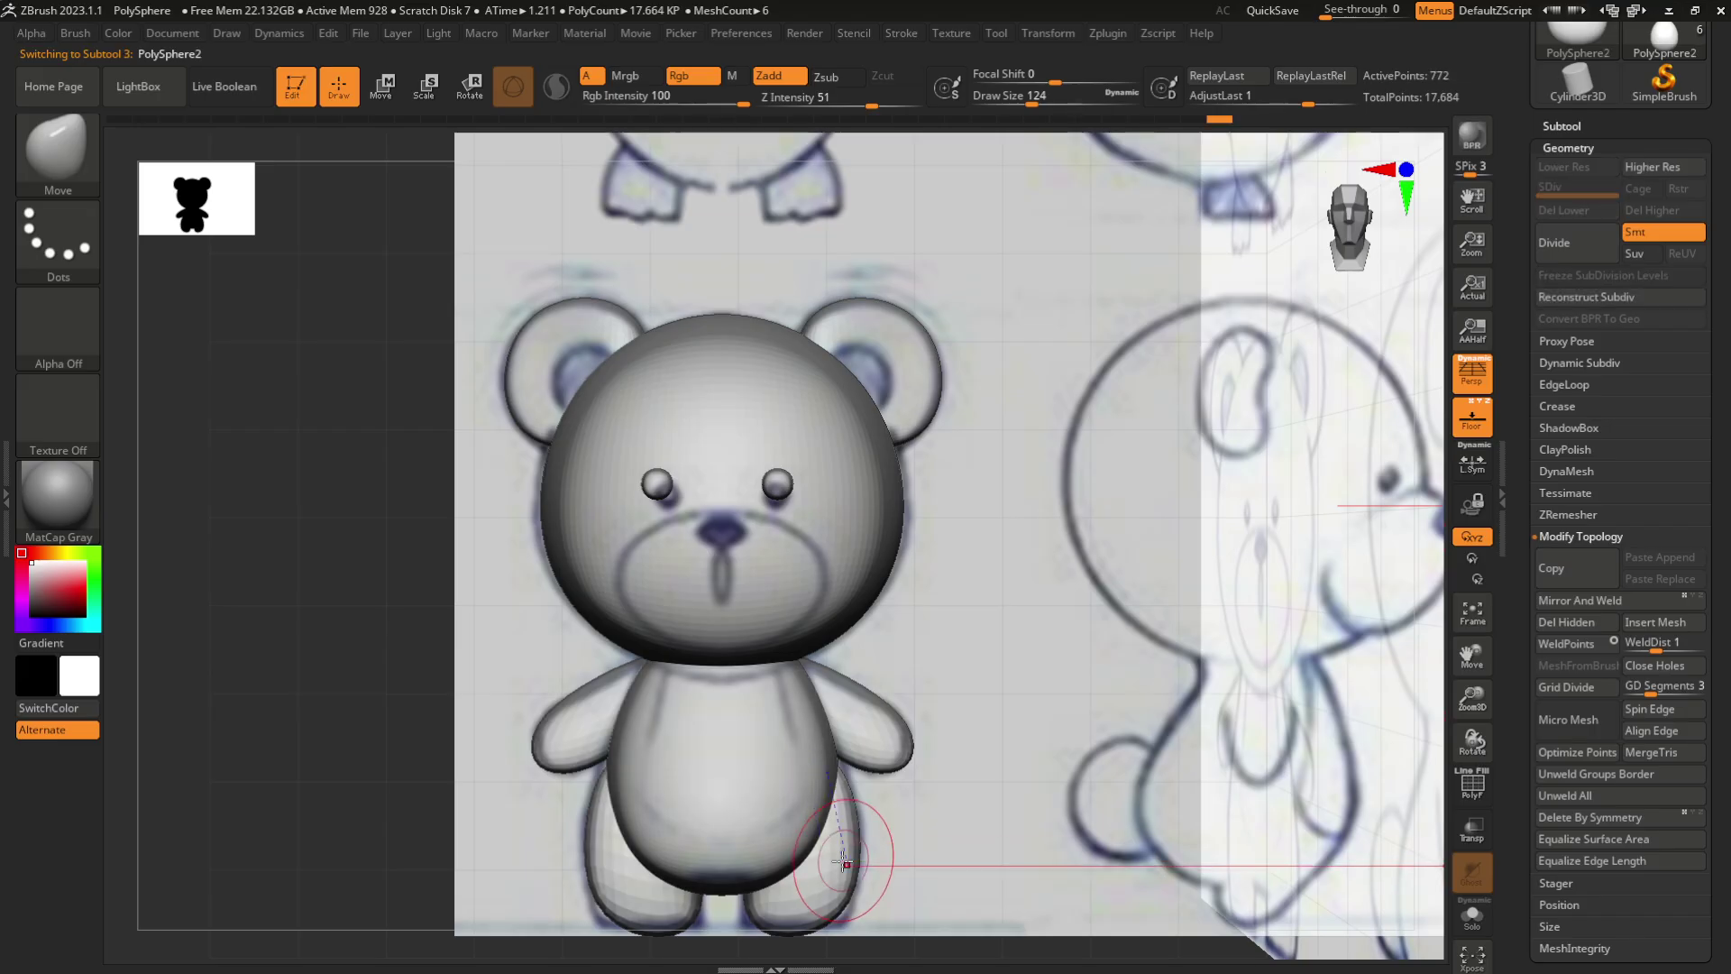
key(ctrl+d)
key(ctrl+d)
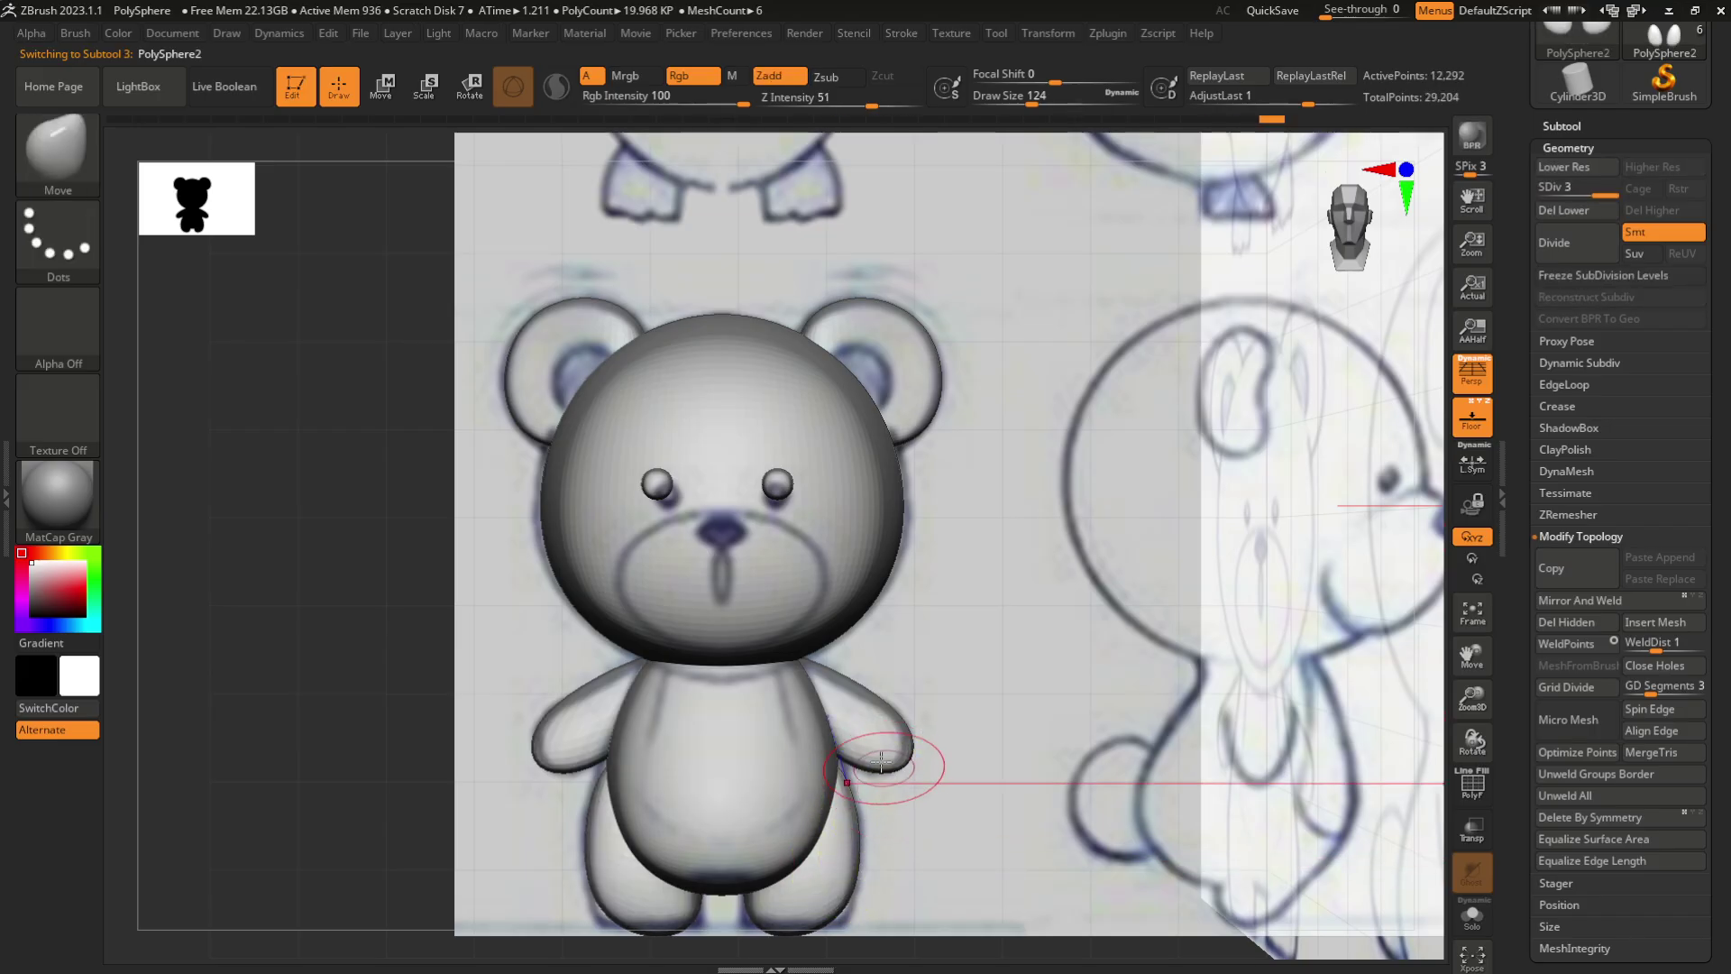
key(ctrl)
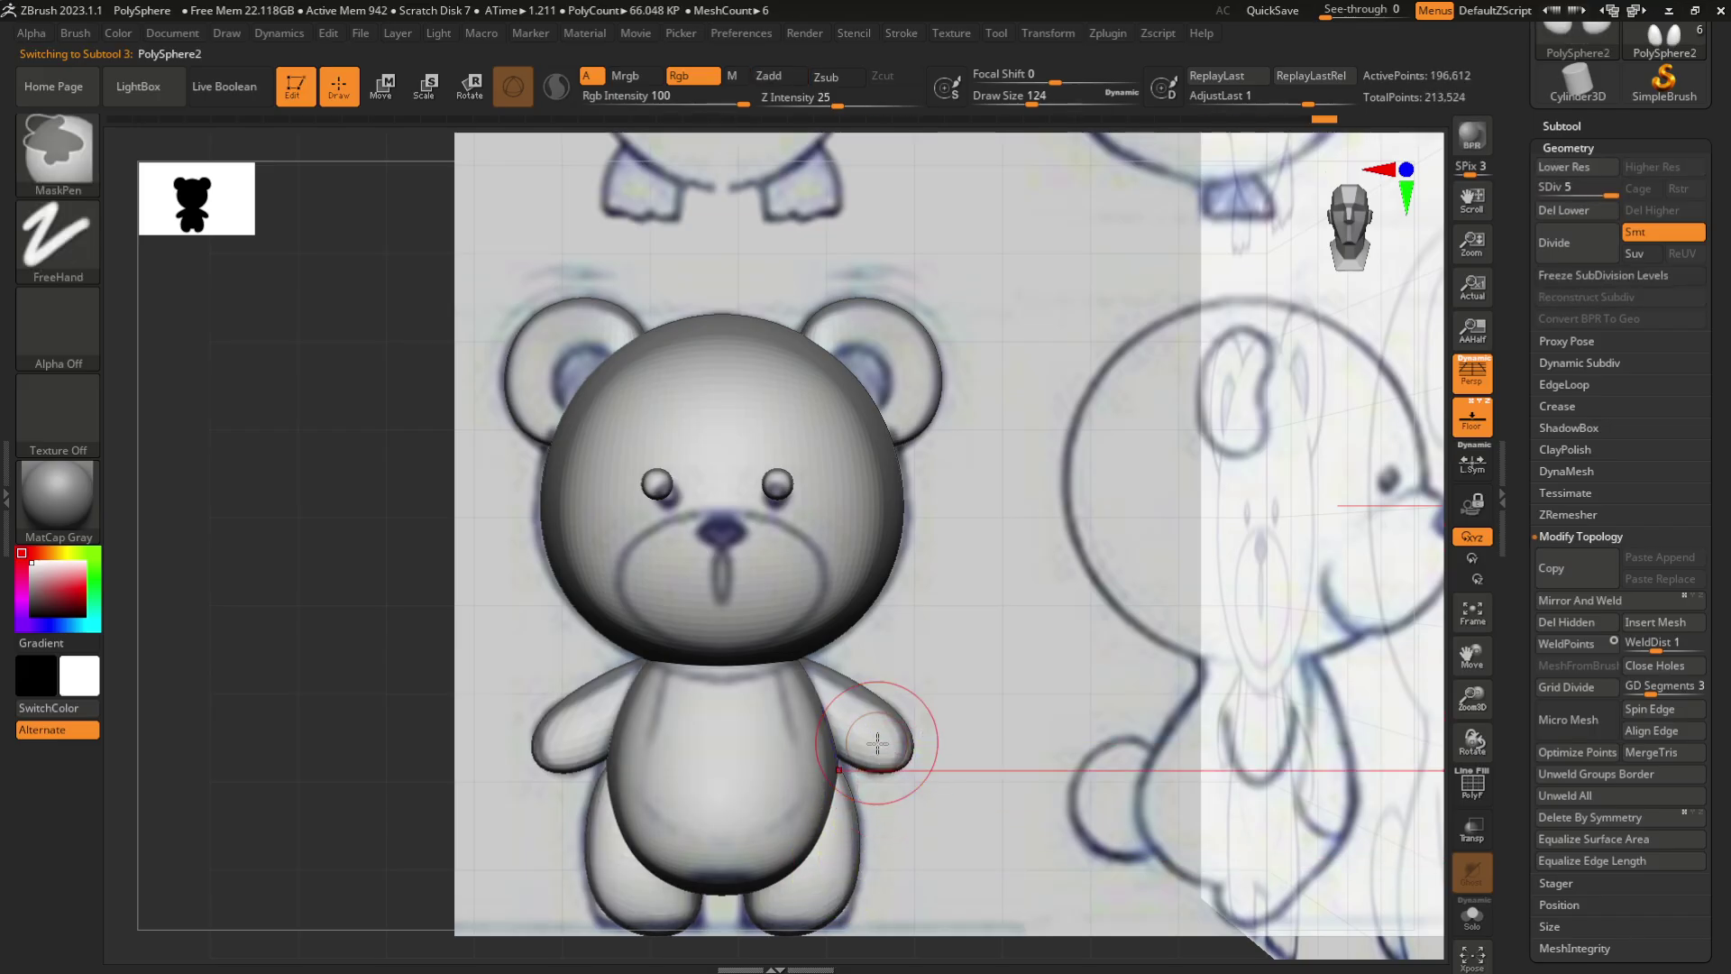
key(ctrl)
Undo the extra subdivisions on the legs, and subdivide the mirrored arms twice to level 3
drag(933, 728, 954, 690)
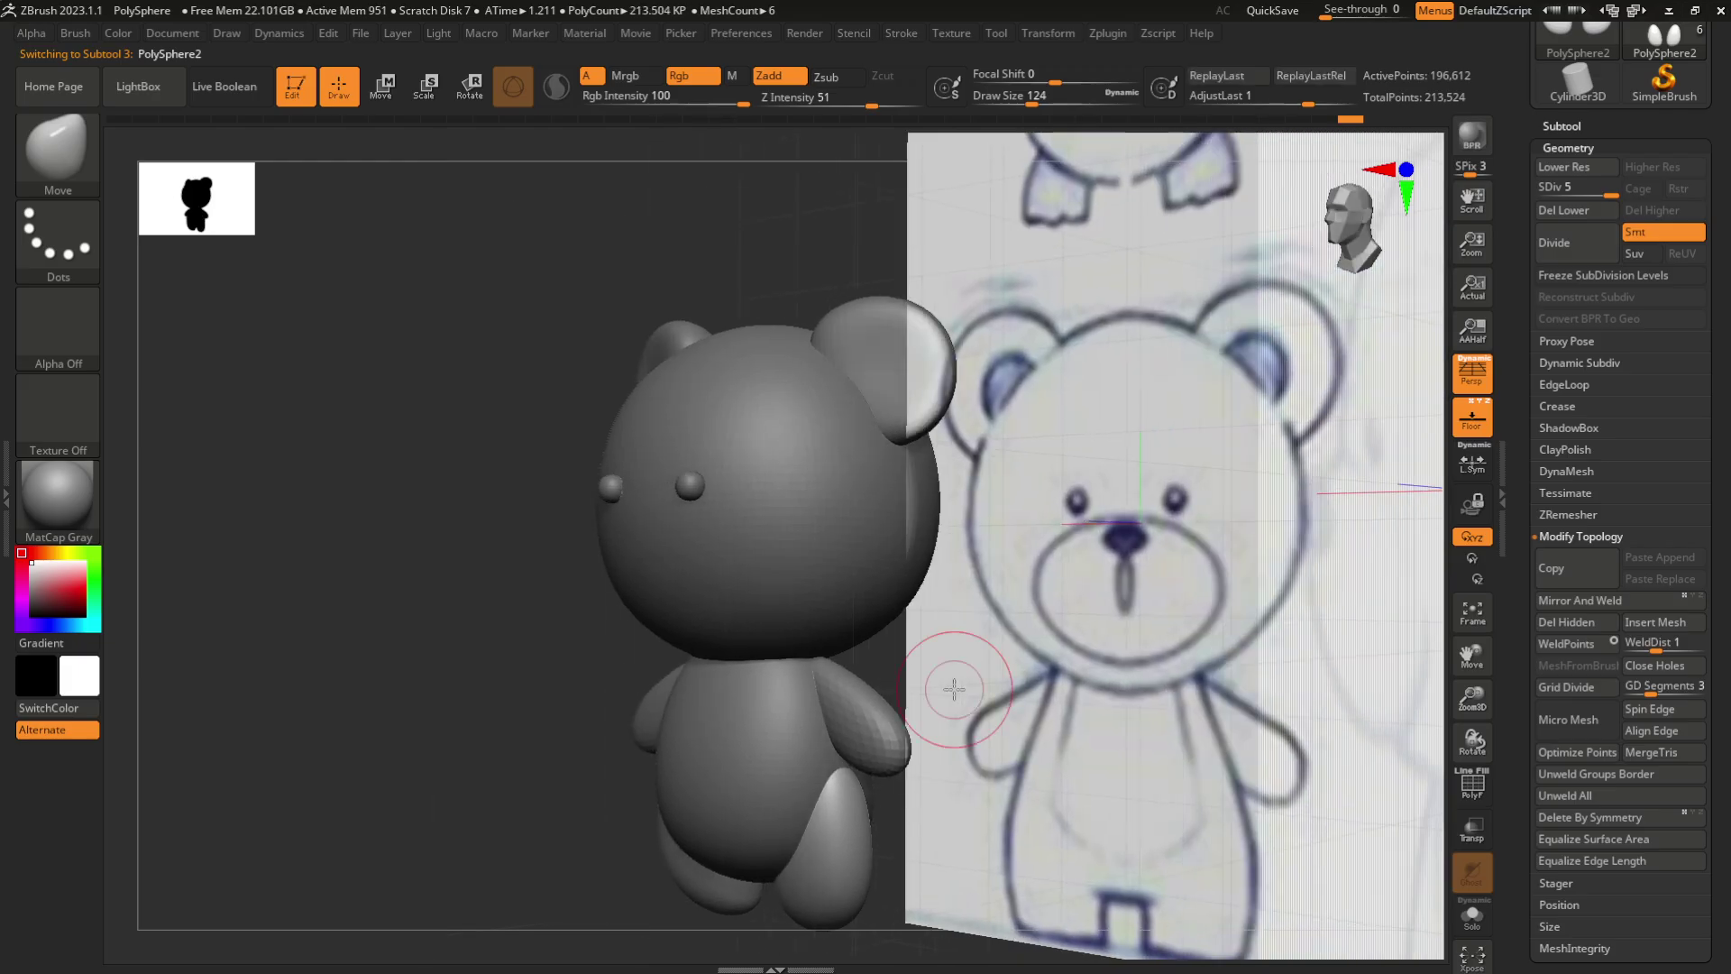
alt+click(889, 737)
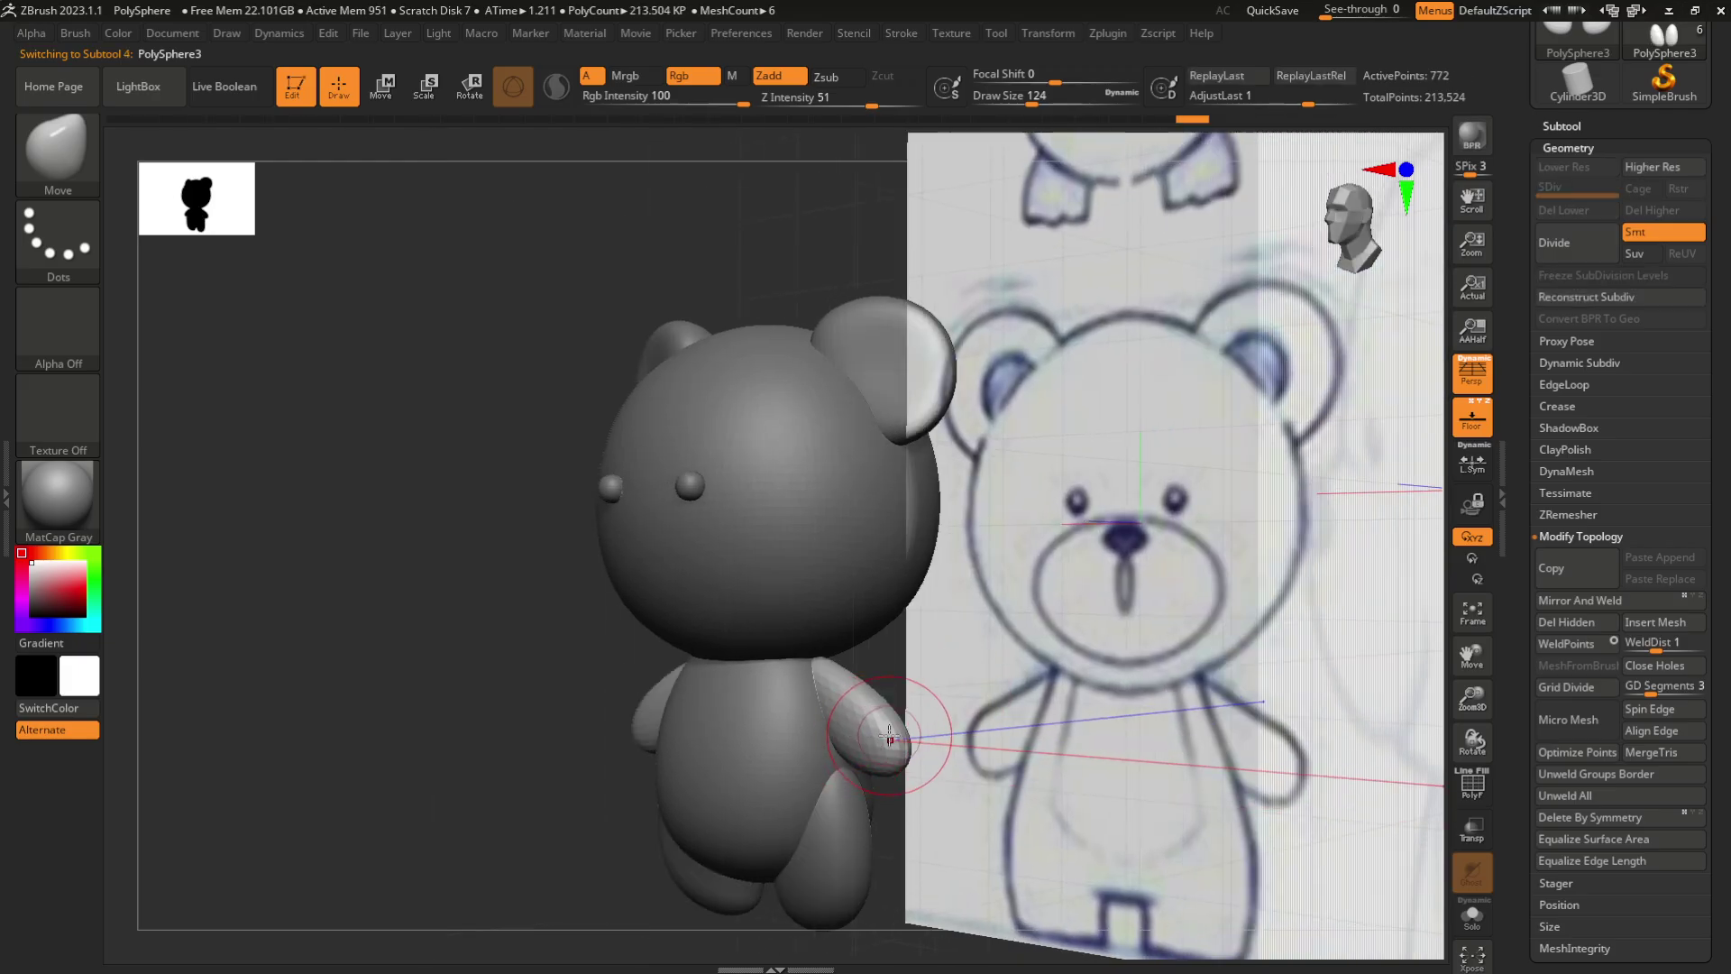
alt+click(846, 837)
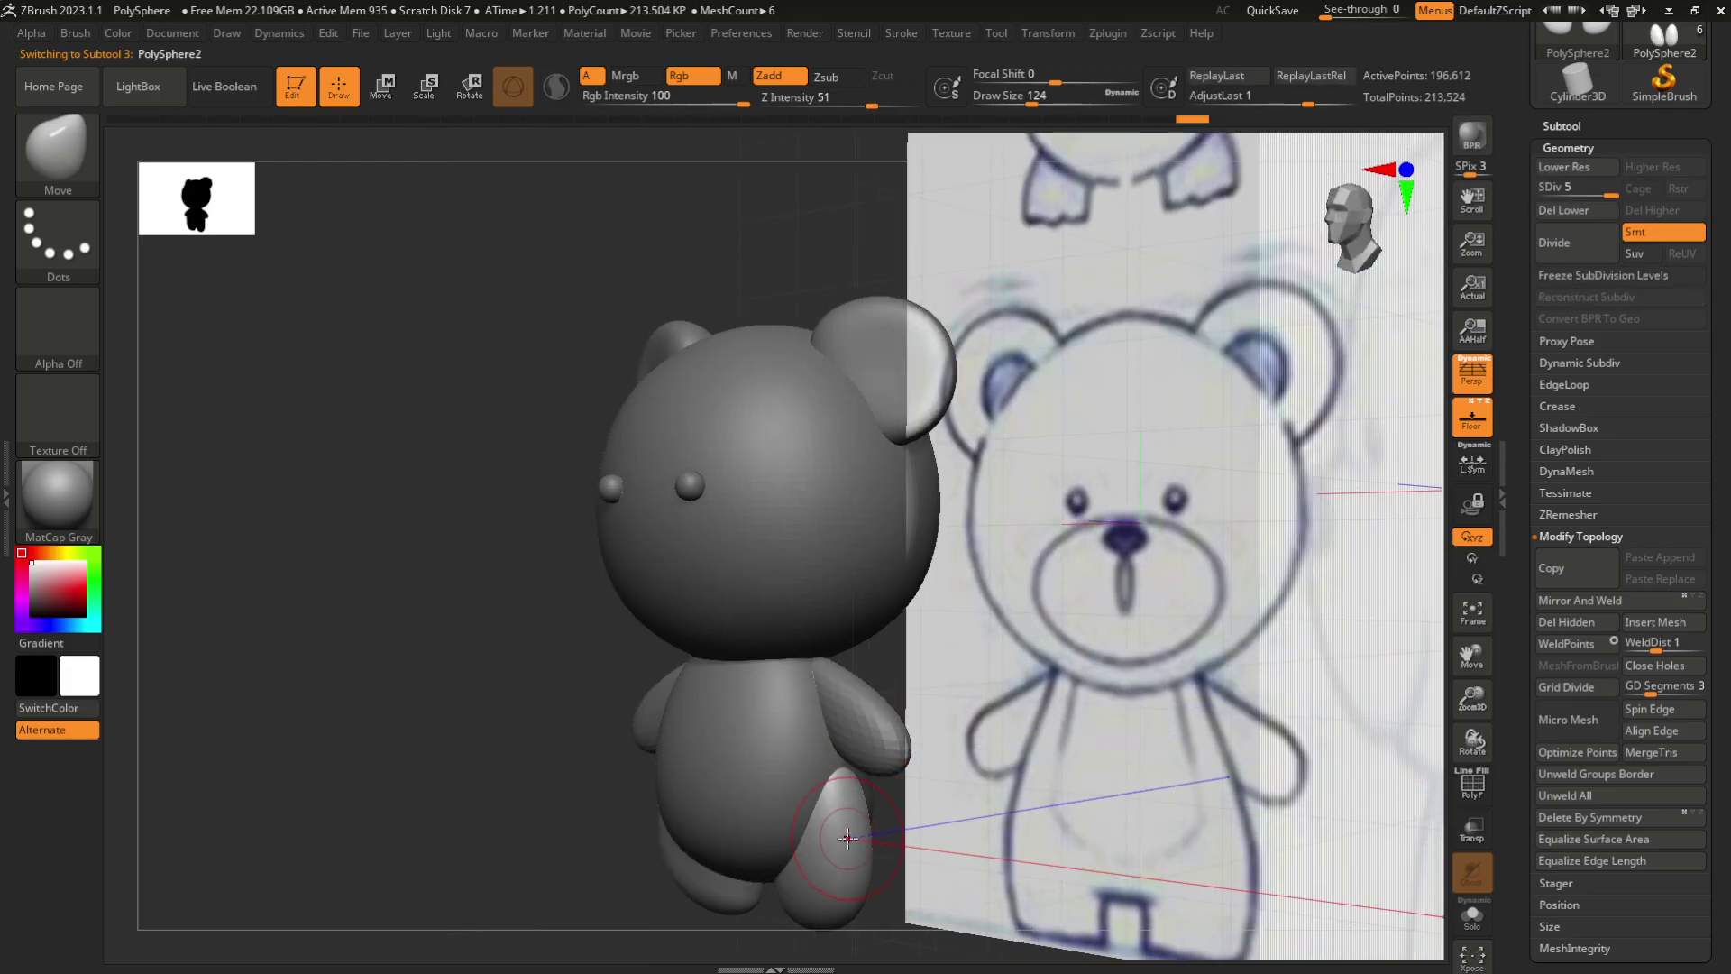
alt+click(874, 742)
key(ctrl+d)
key(ctrl+d)
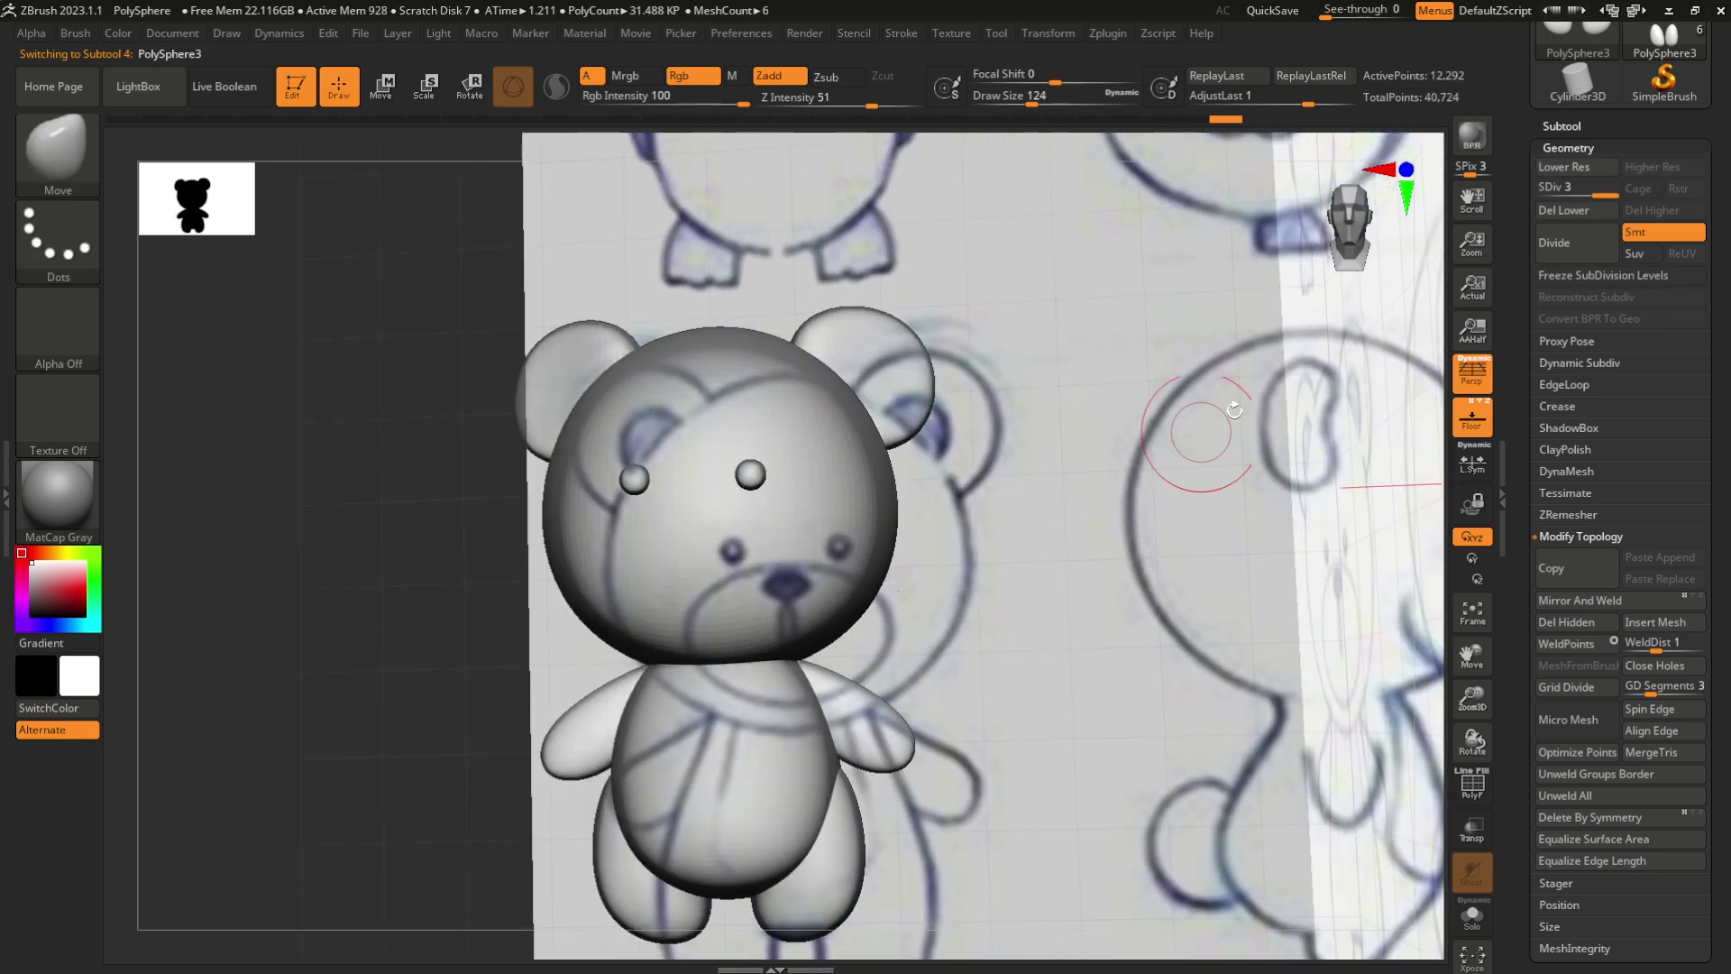
Duplicate the head in the side view and shift the copy forward about 0.64 over the reference snout
drag(1234, 410, 1100, 441)
drag(1297, 269, 1236, 310)
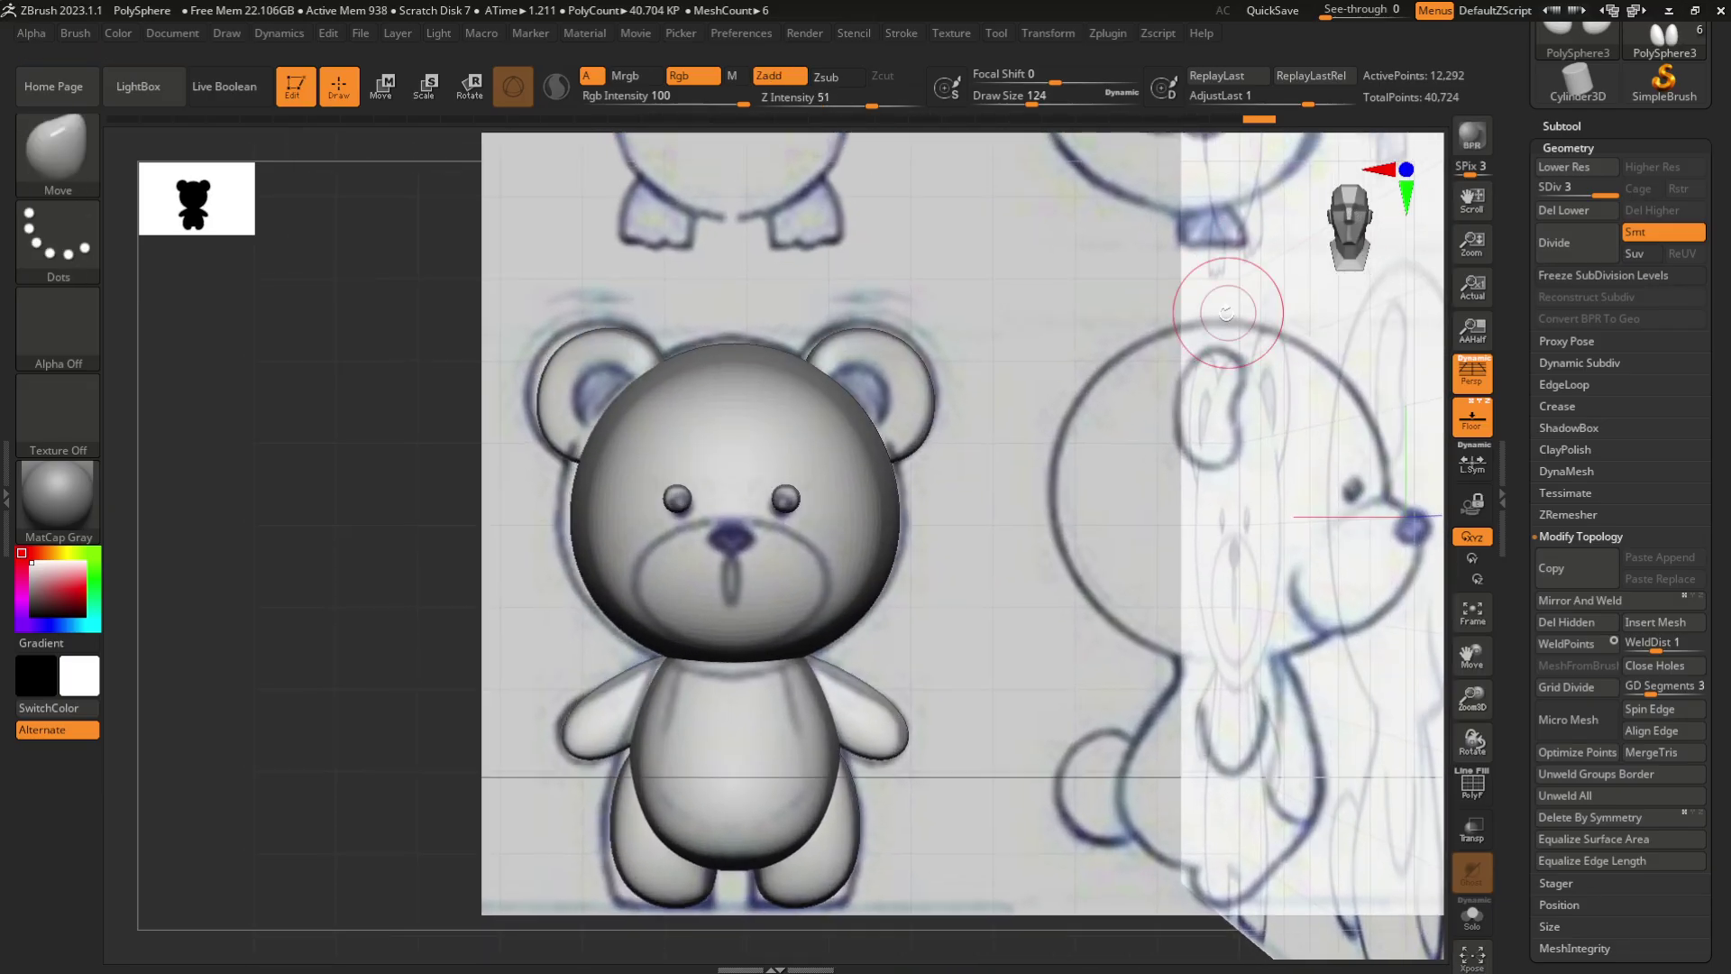
alt+click(842, 483)
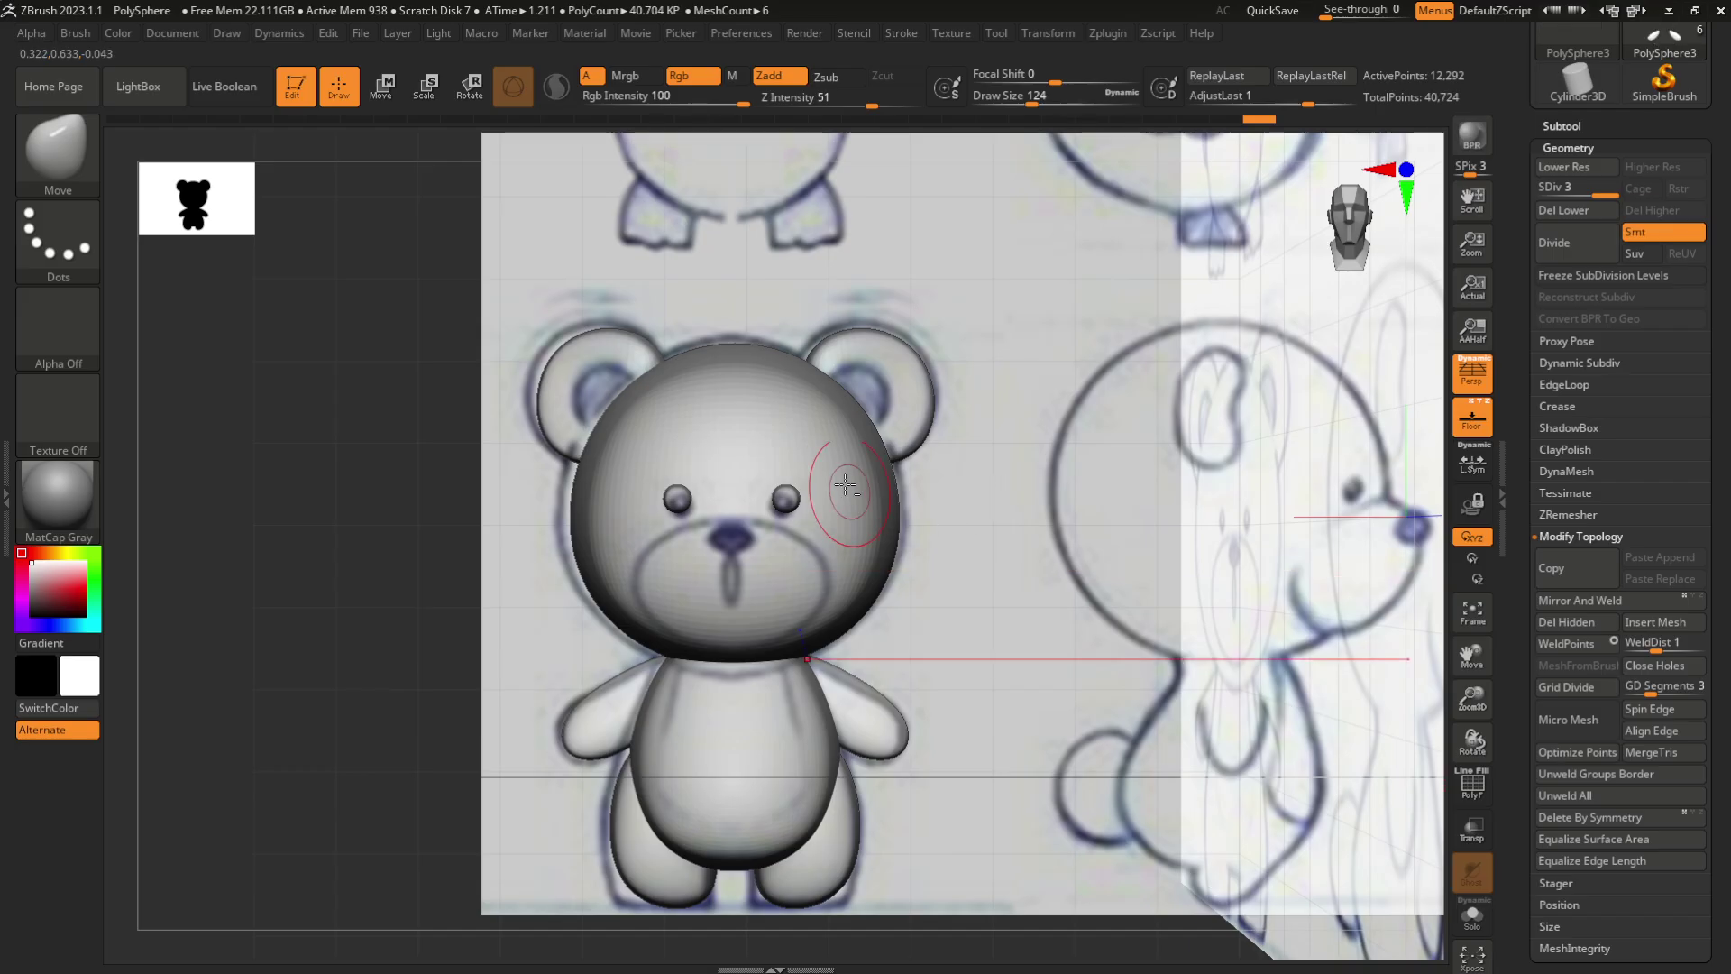
mouse_move(996, 484)
mouse_down()
mouse_move(1094, 485)
mouse_move(937, 509)
mouse_up()
click(1334, 244)
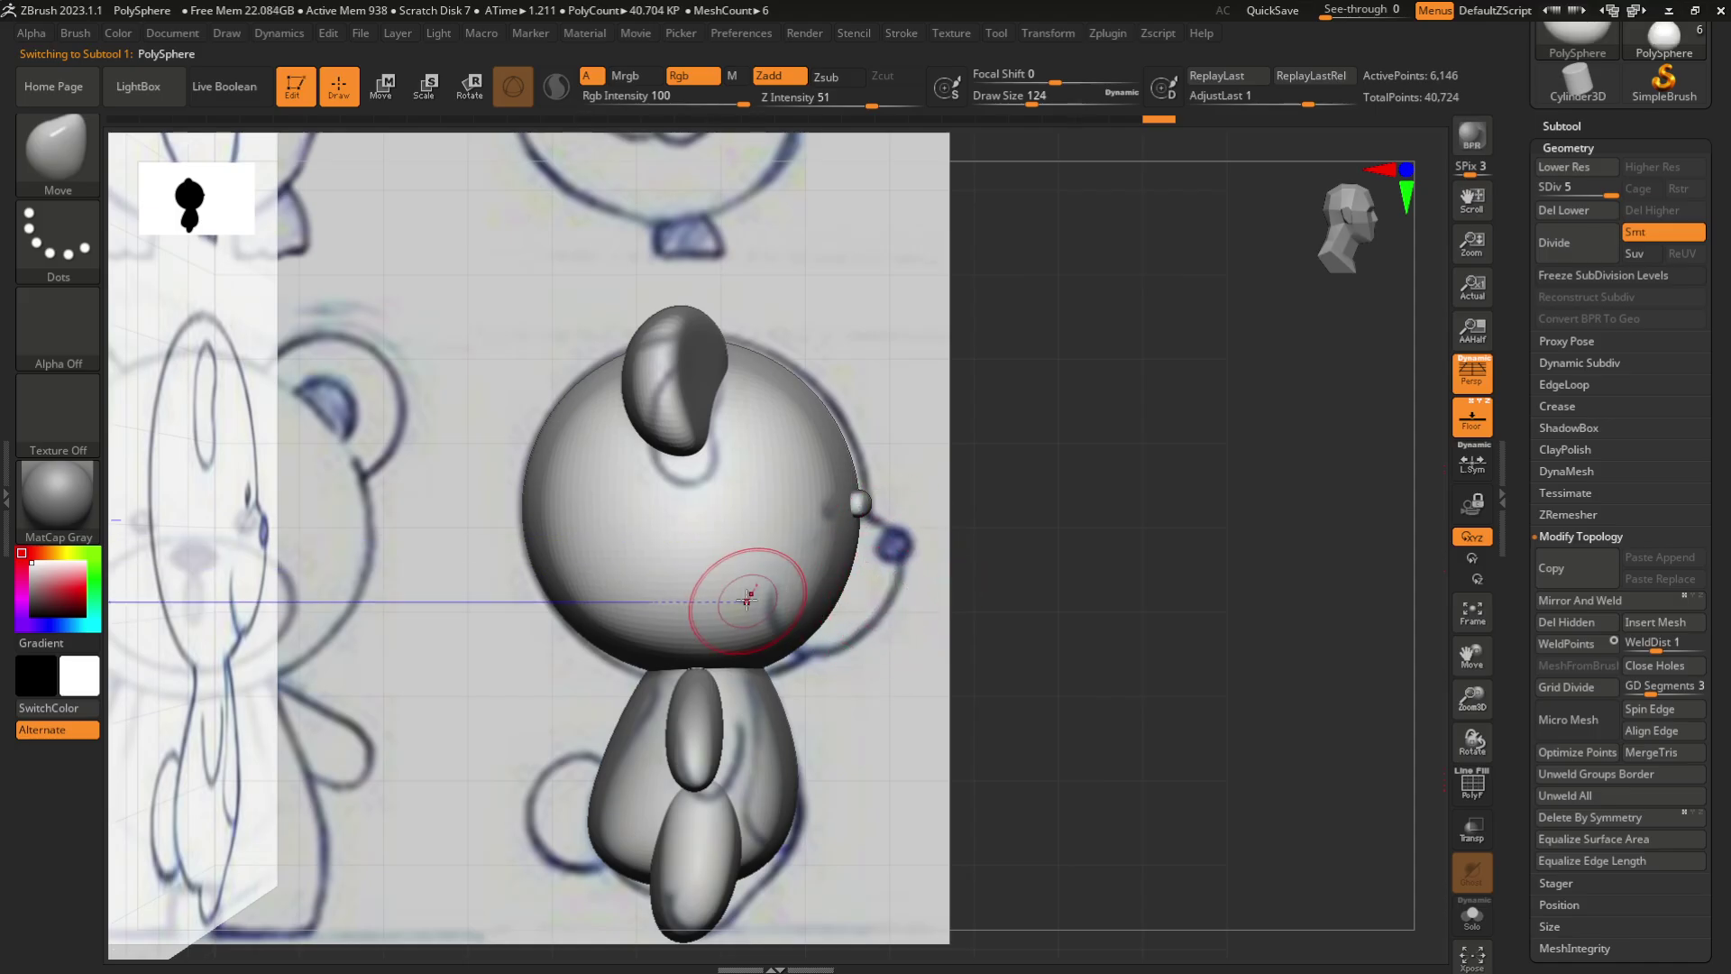
key(w)
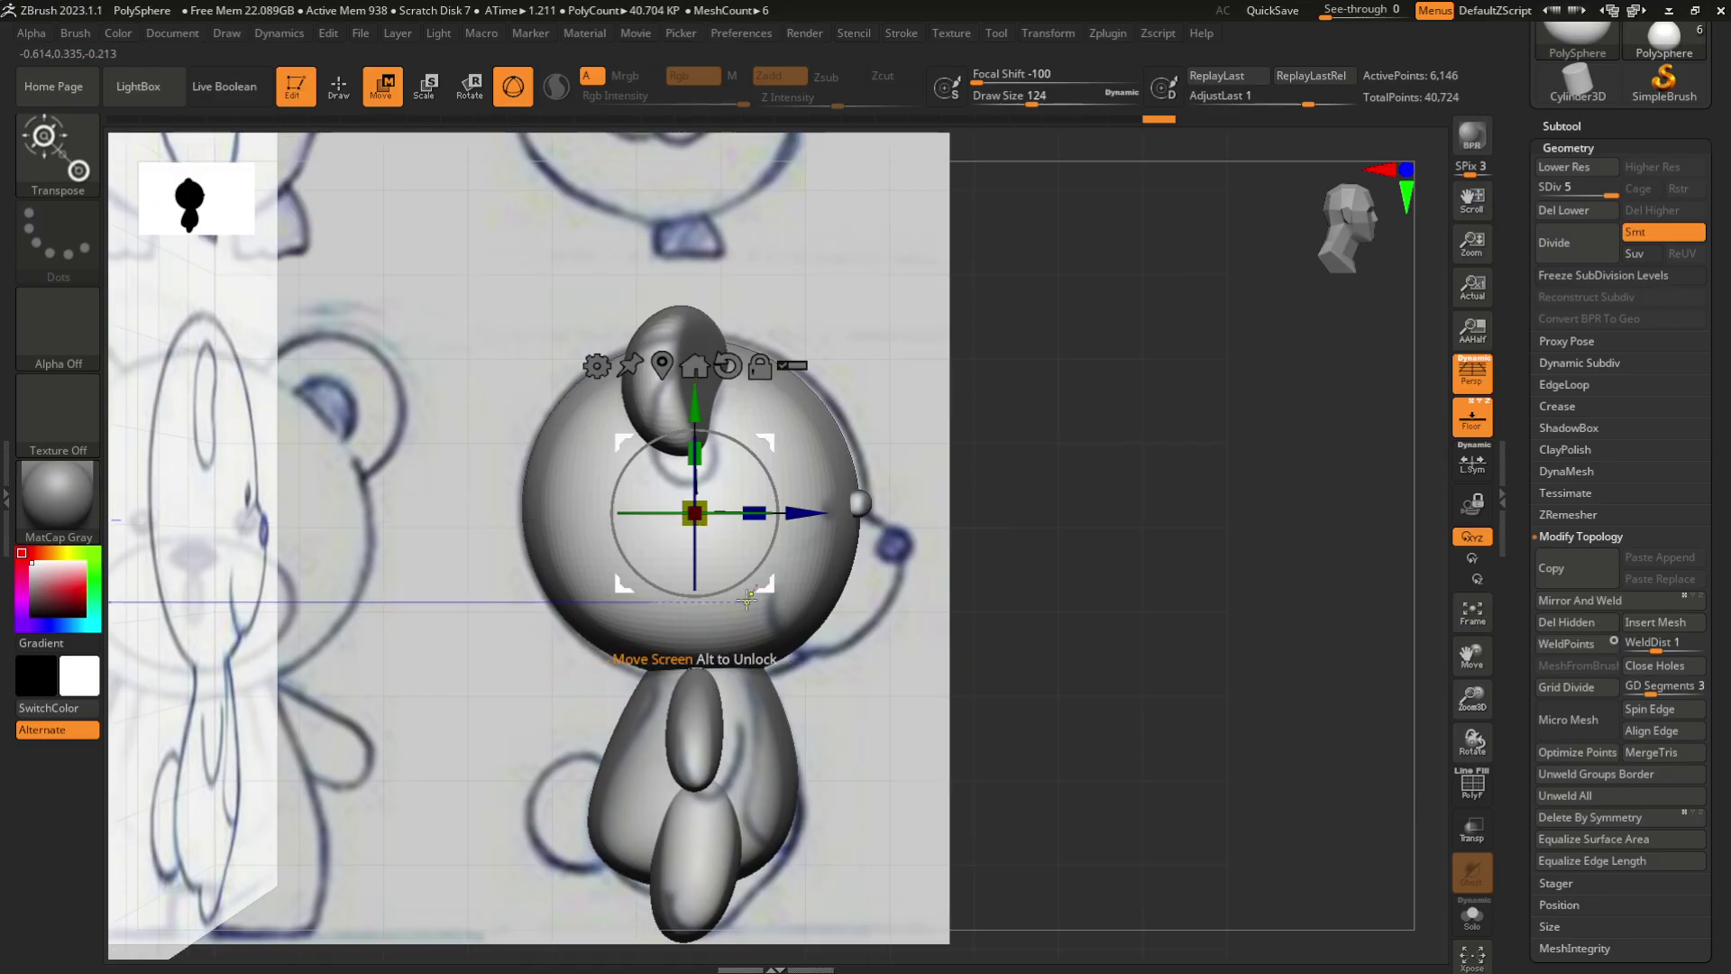
ctrl+drag(809, 512, 951, 525)
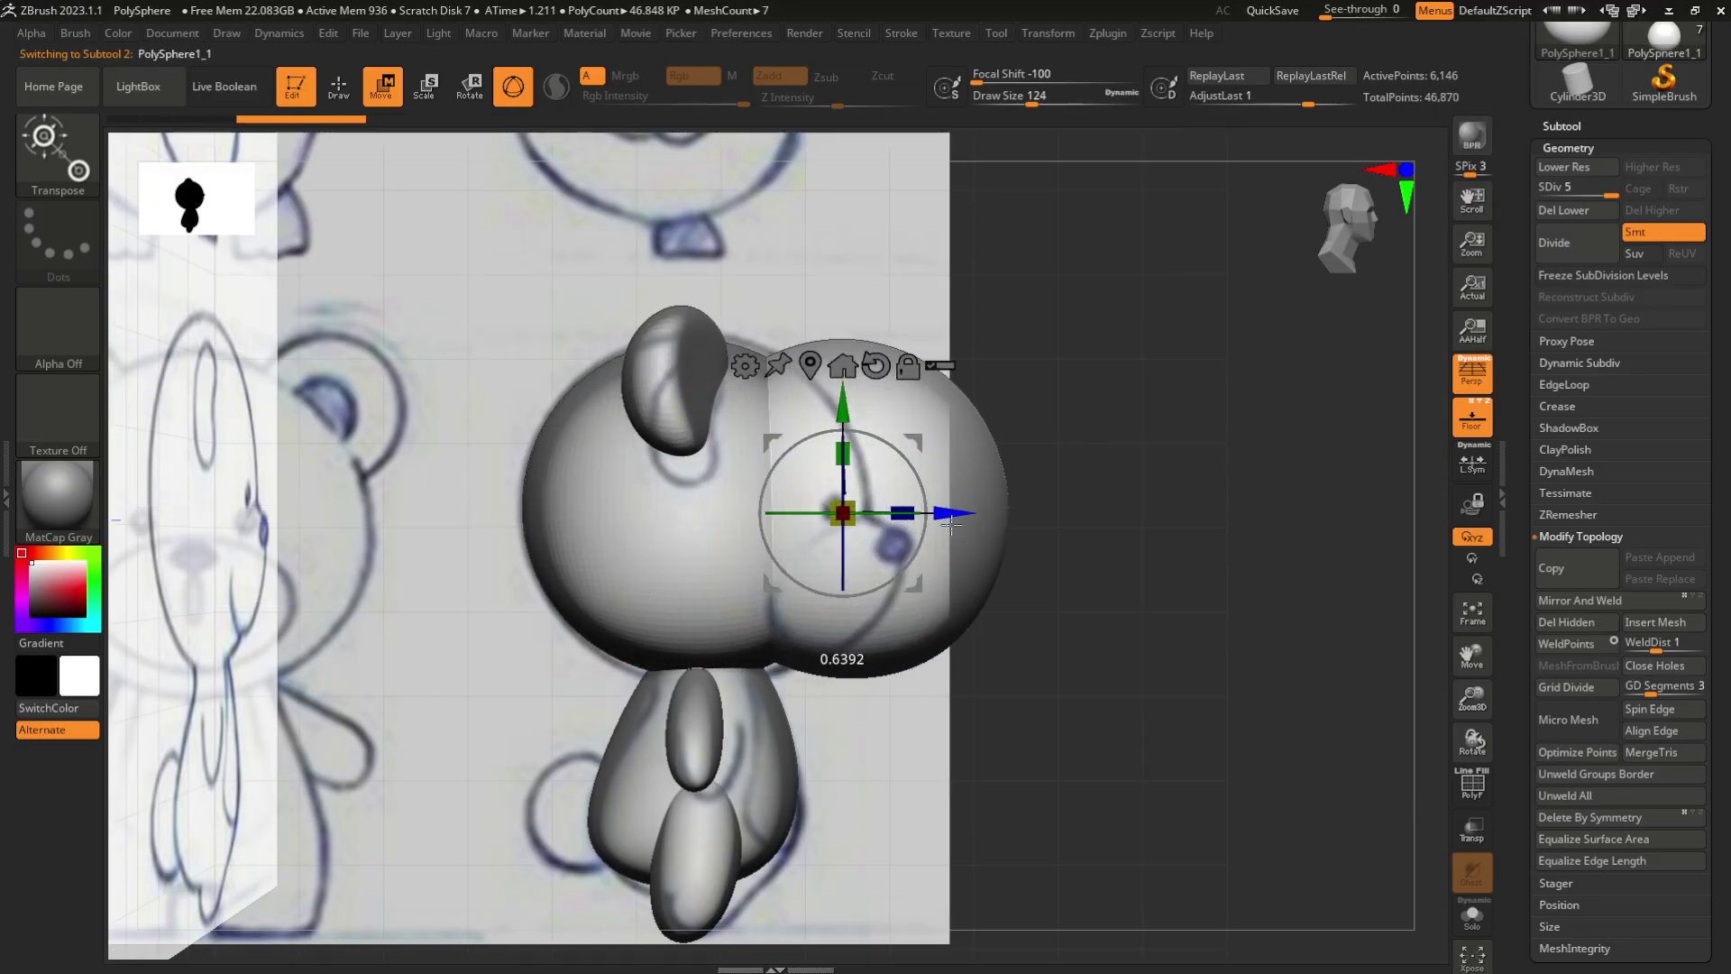
Delete the lower subdivision levels of the duplicated head and reinitialize it as a low-poly QSphere with resolution 2
click(1557, 218)
drag(1517, 316, 1524, 4)
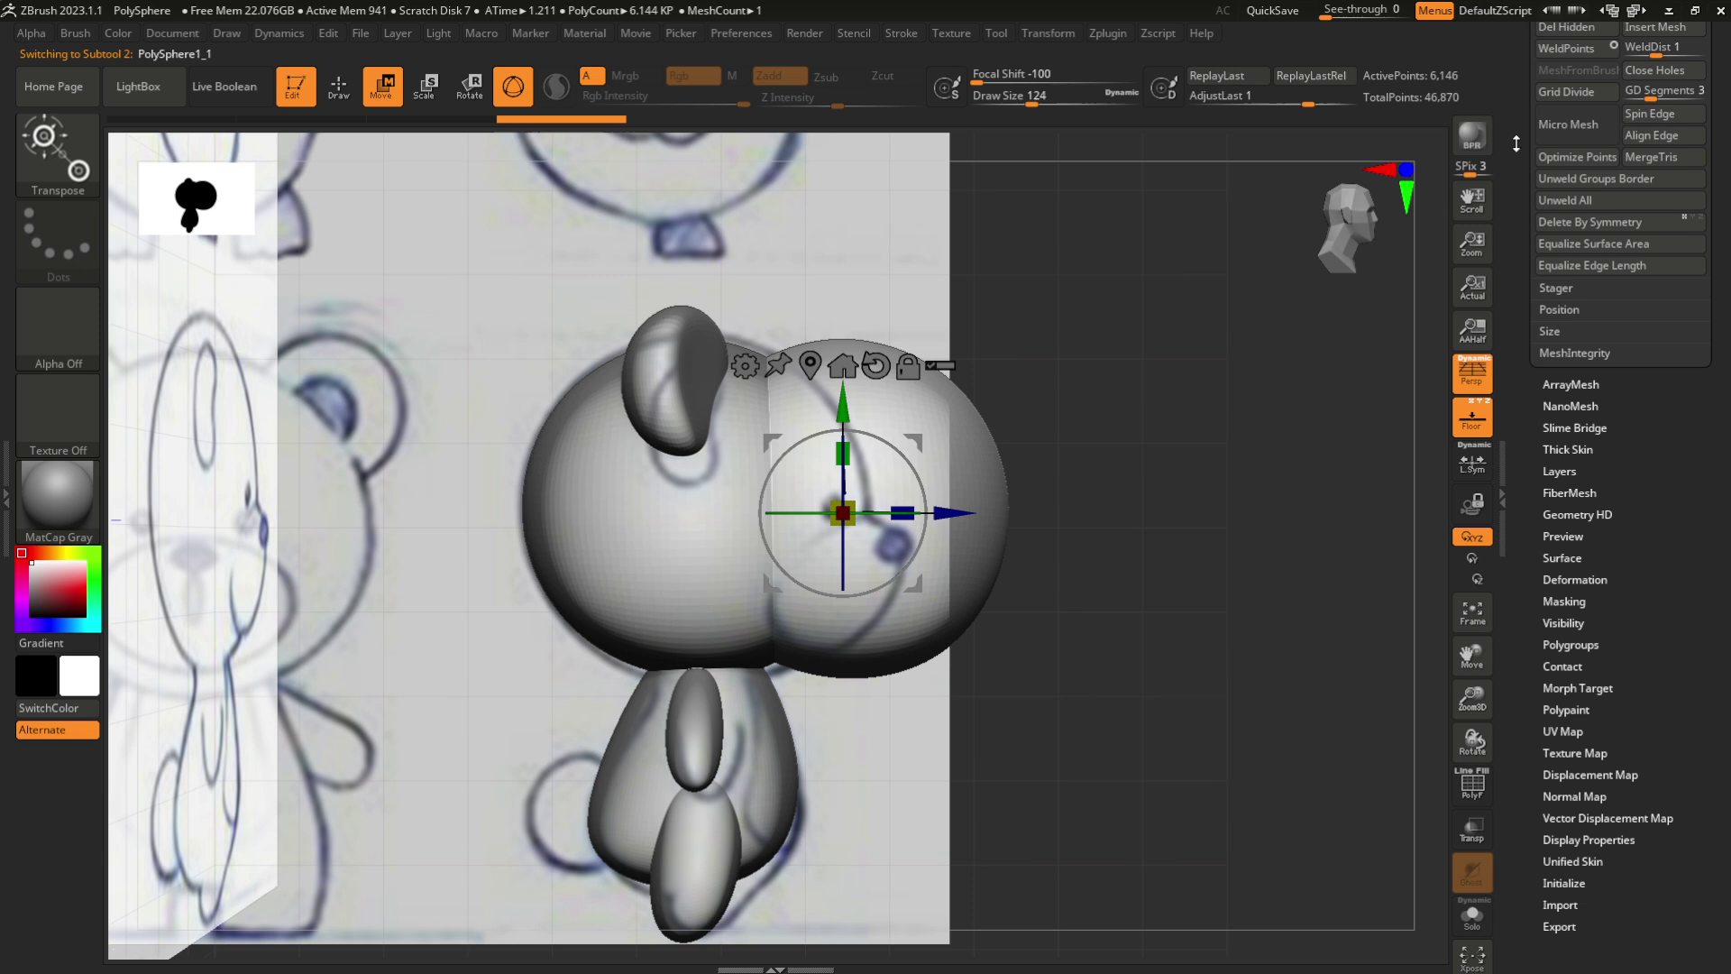
click(1569, 883)
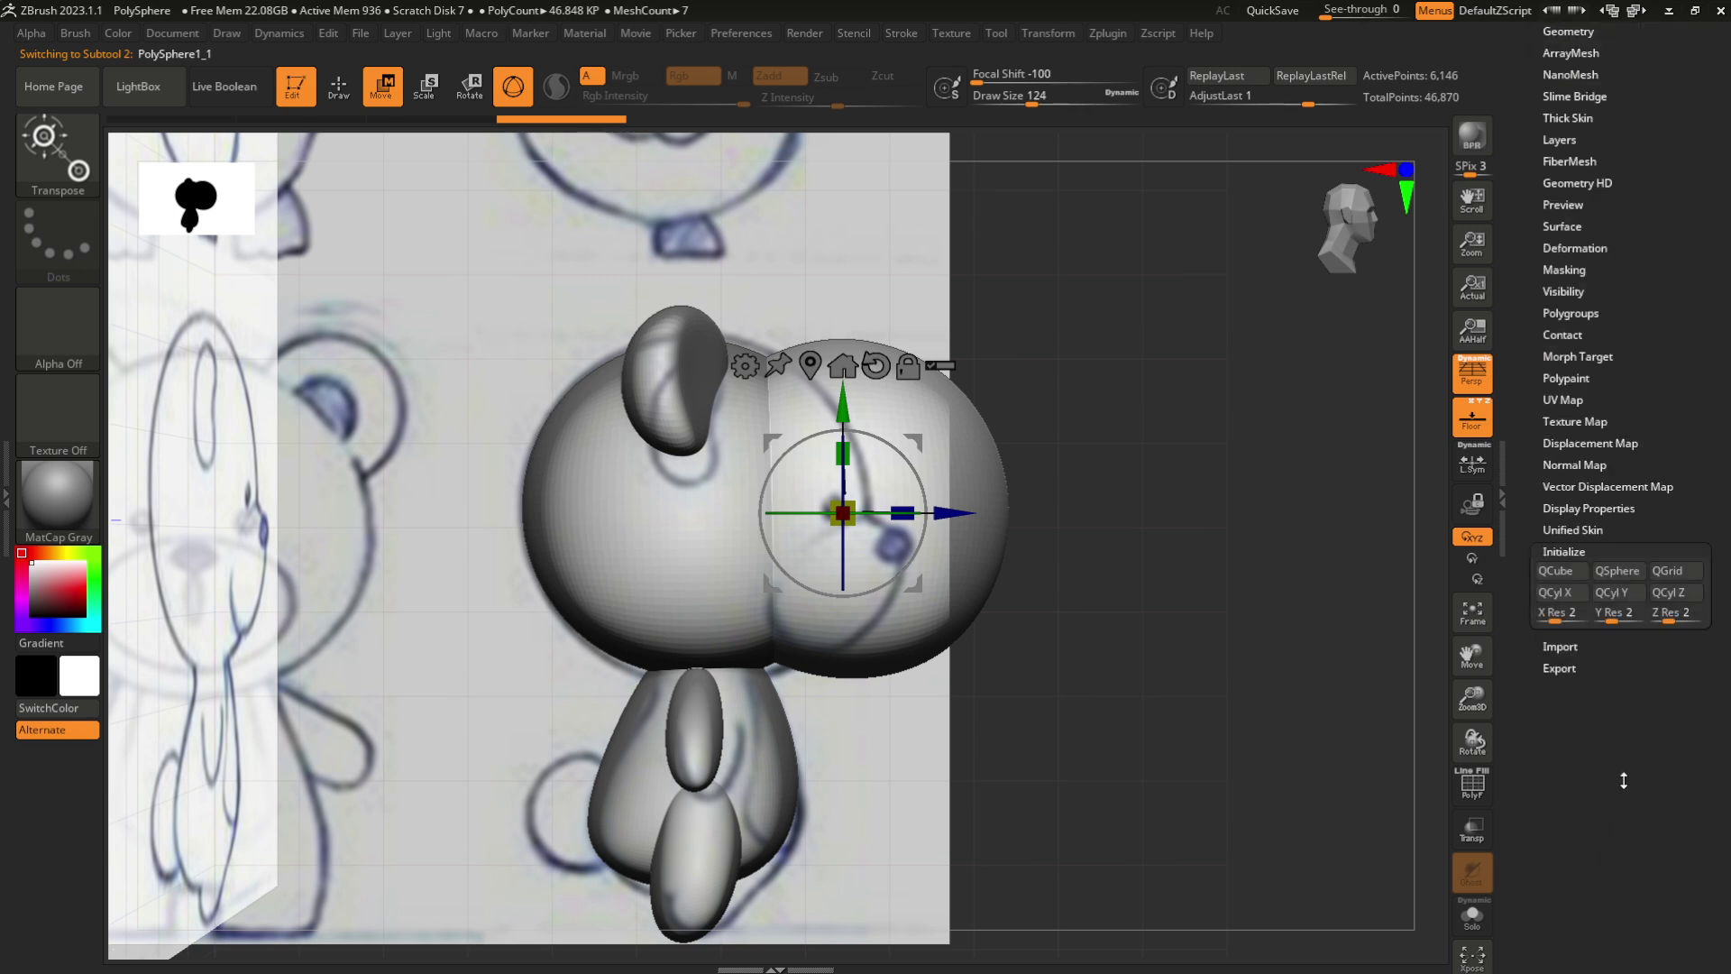
click(1617, 571)
drag(1530, 465, 1537, 627)
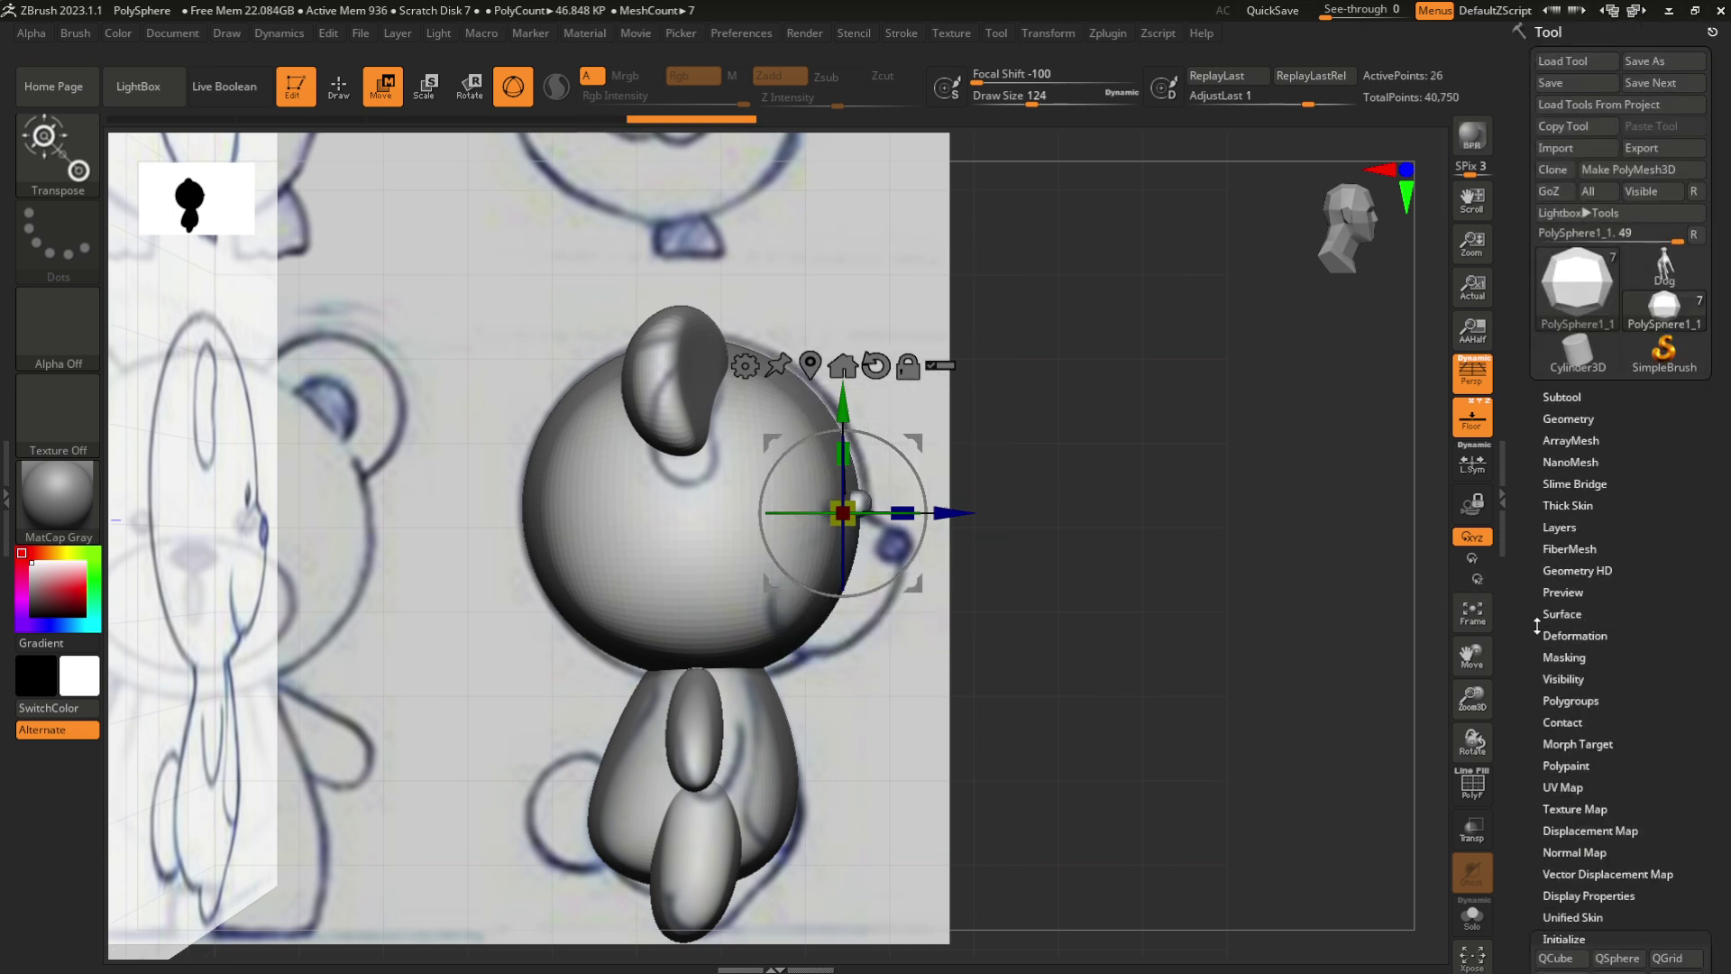
Center the gizmo on the new QSphere and move the sphere forward and down onto the reference snout in the side view
click(812, 363)
drag(808, 514, 959, 518)
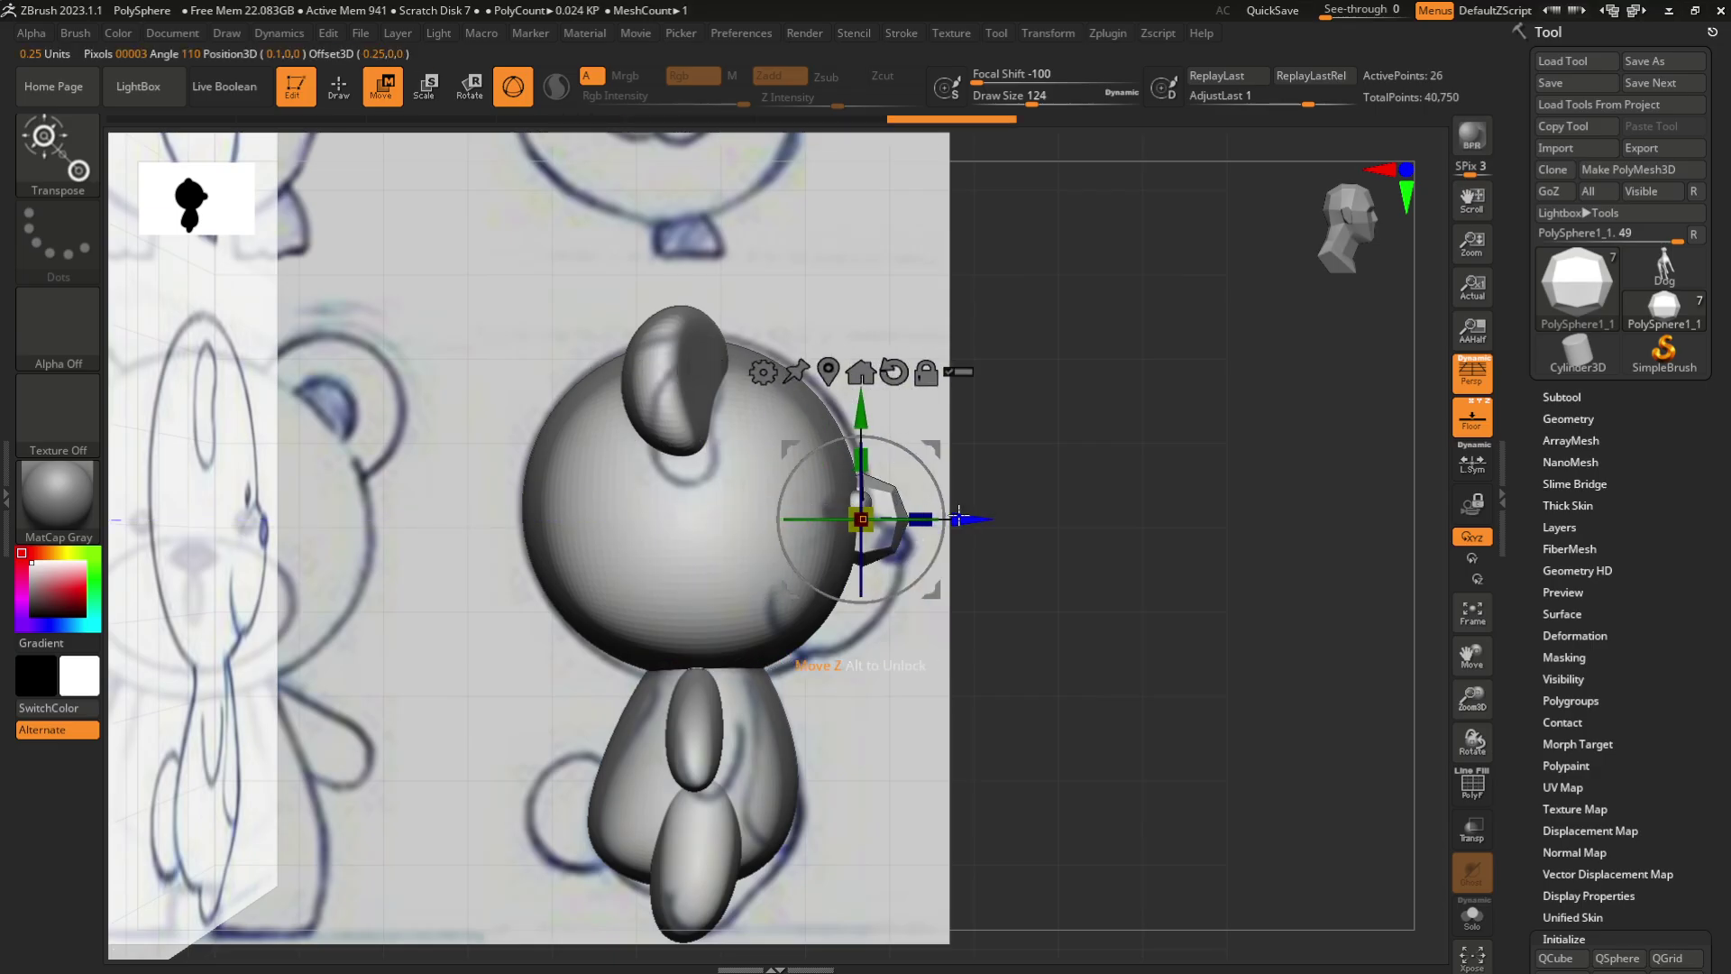
drag(856, 417, 856, 485)
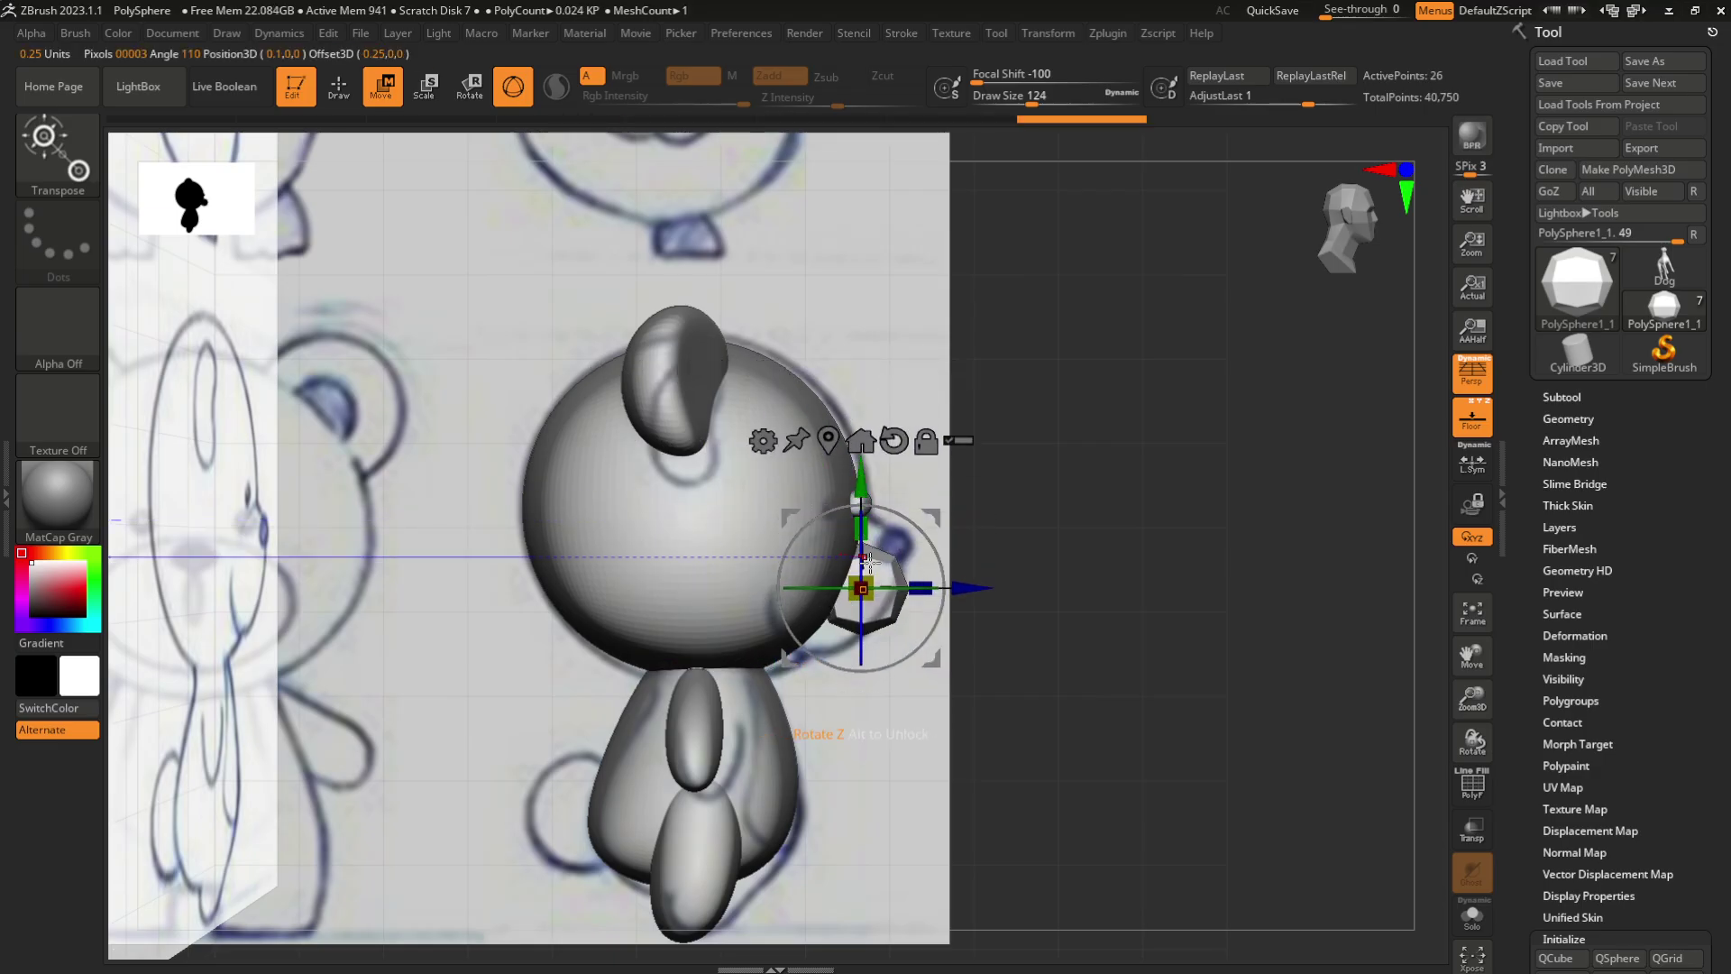
Shape the snout sphere's side profile with an enlarged Move brush, pulling its upper and lower edges toward the reference outline
key(b)
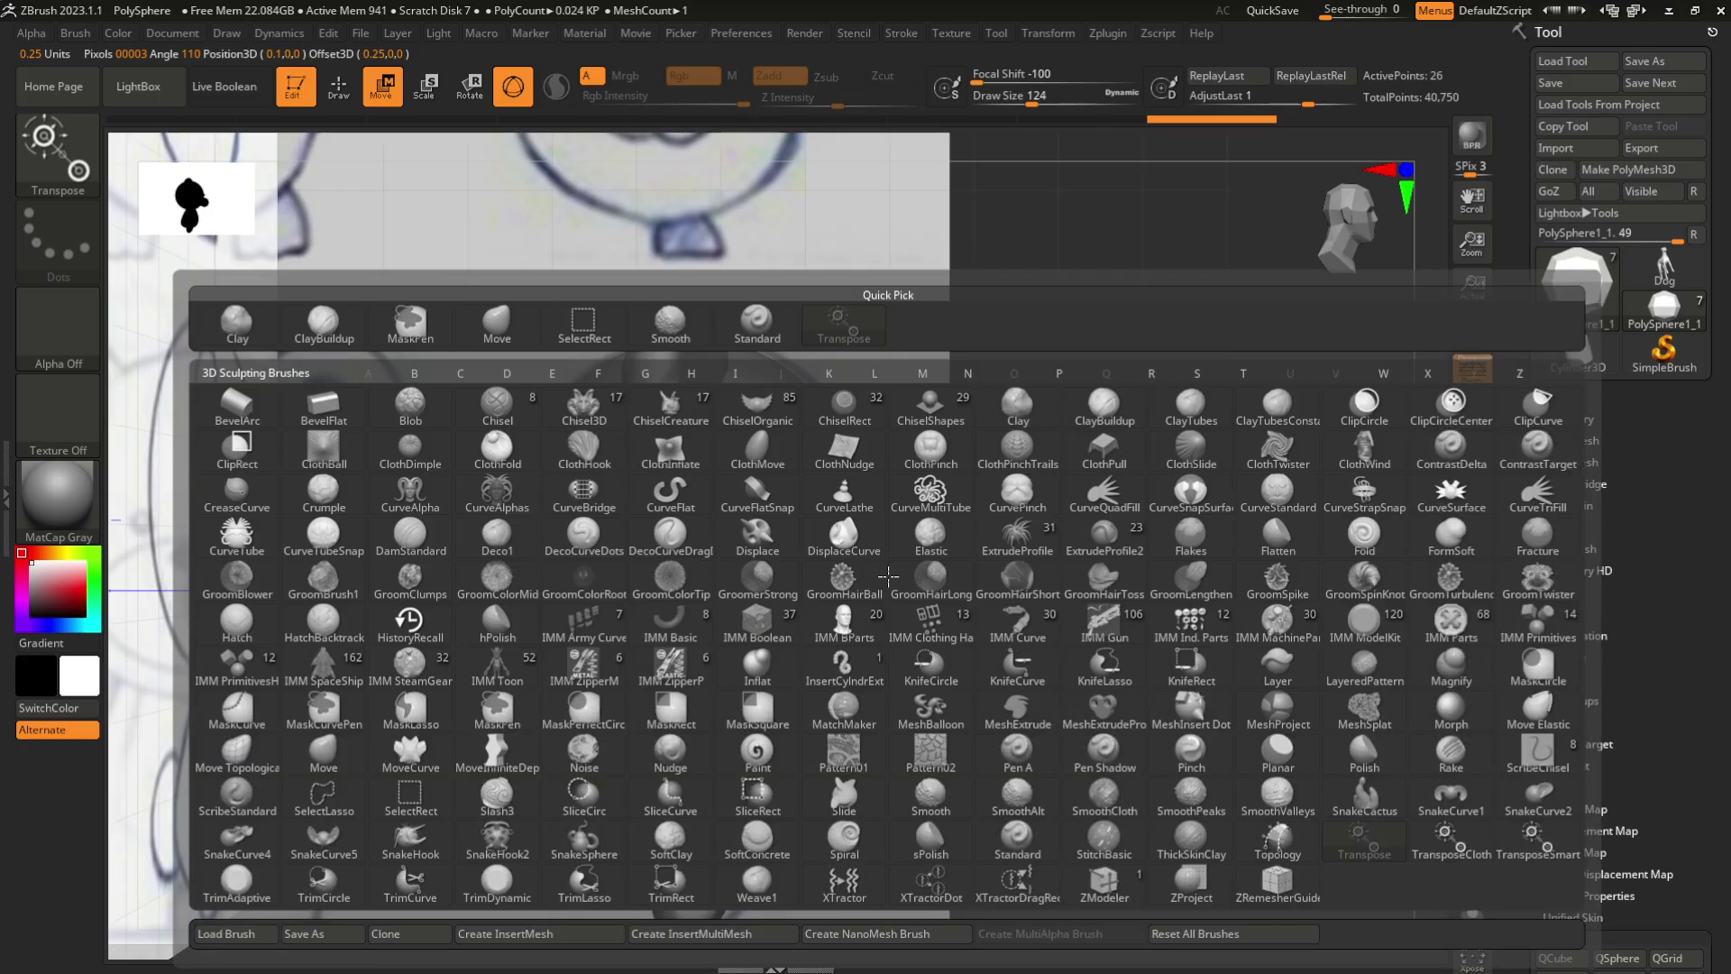
key(m)
key(v)
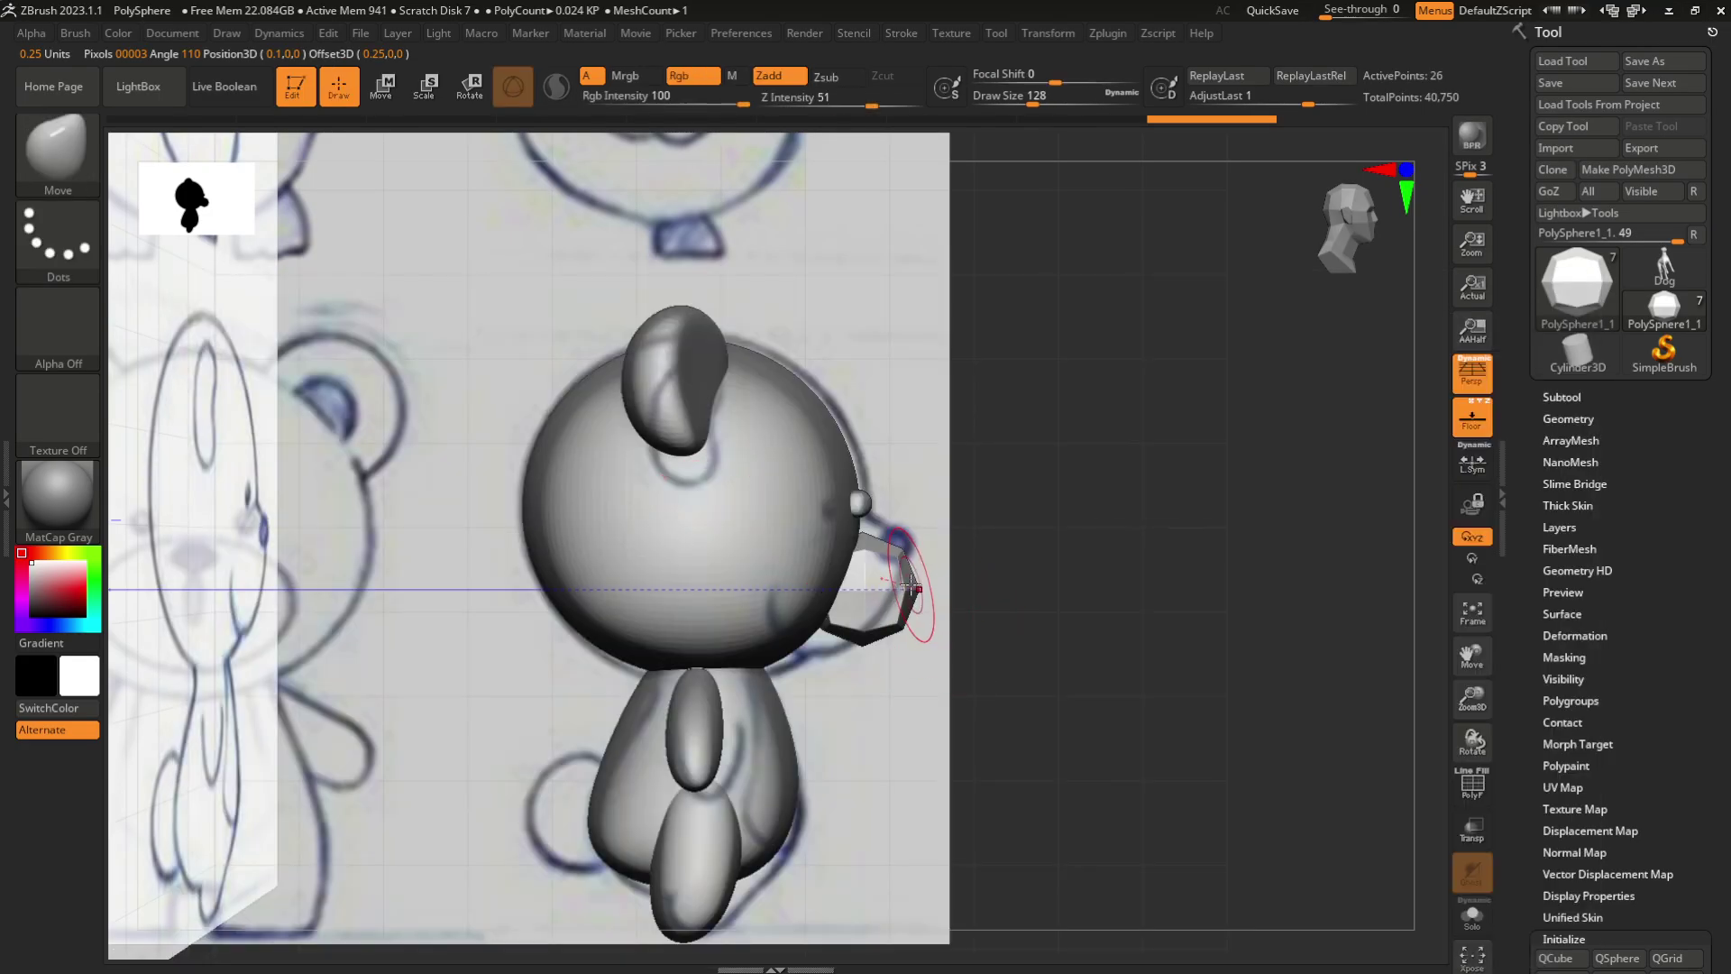
key(])
key(bracketright)
drag(876, 550, 878, 529)
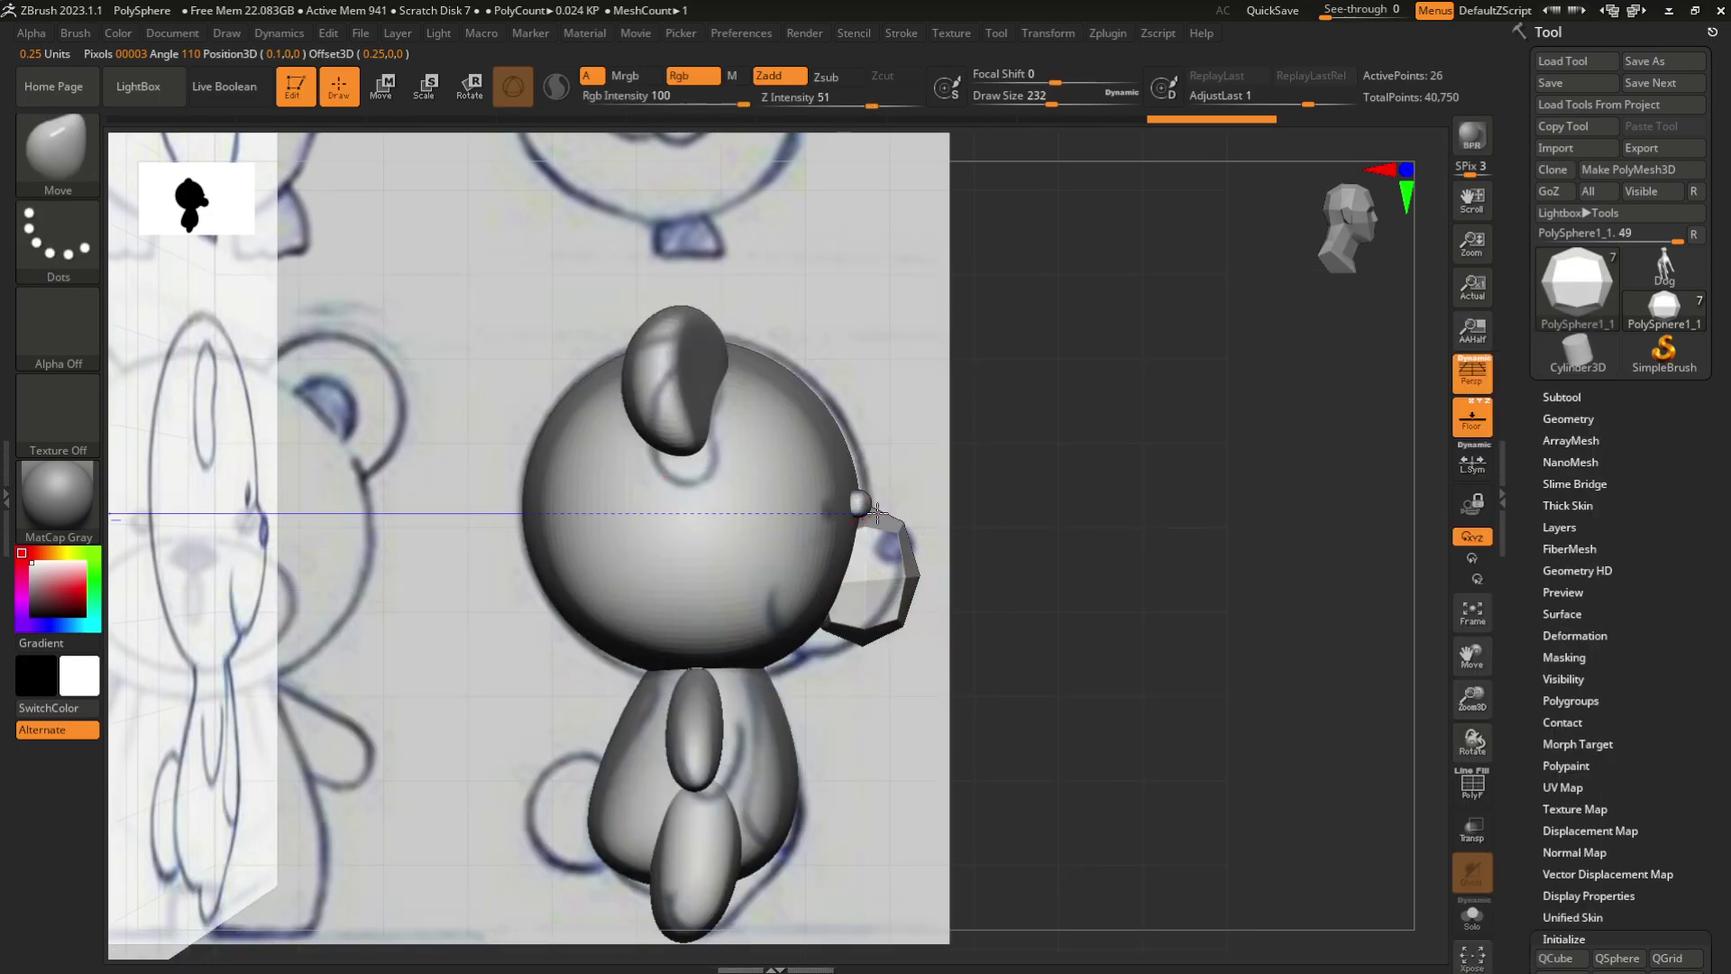
mouse_move(811, 620)
mouse_down()
mouse_move(888, 600)
mouse_move(913, 613)
mouse_move(888, 589)
mouse_up()
Widen the muzzle in the front view with the Move brush to match the reference outline, and subdivide it once
drag(1009, 541, 1319, 255)
mouse_move(1012, 529)
mouse_down()
mouse_move(1046, 566)
mouse_move(1118, 505)
mouse_move(1109, 532)
mouse_up()
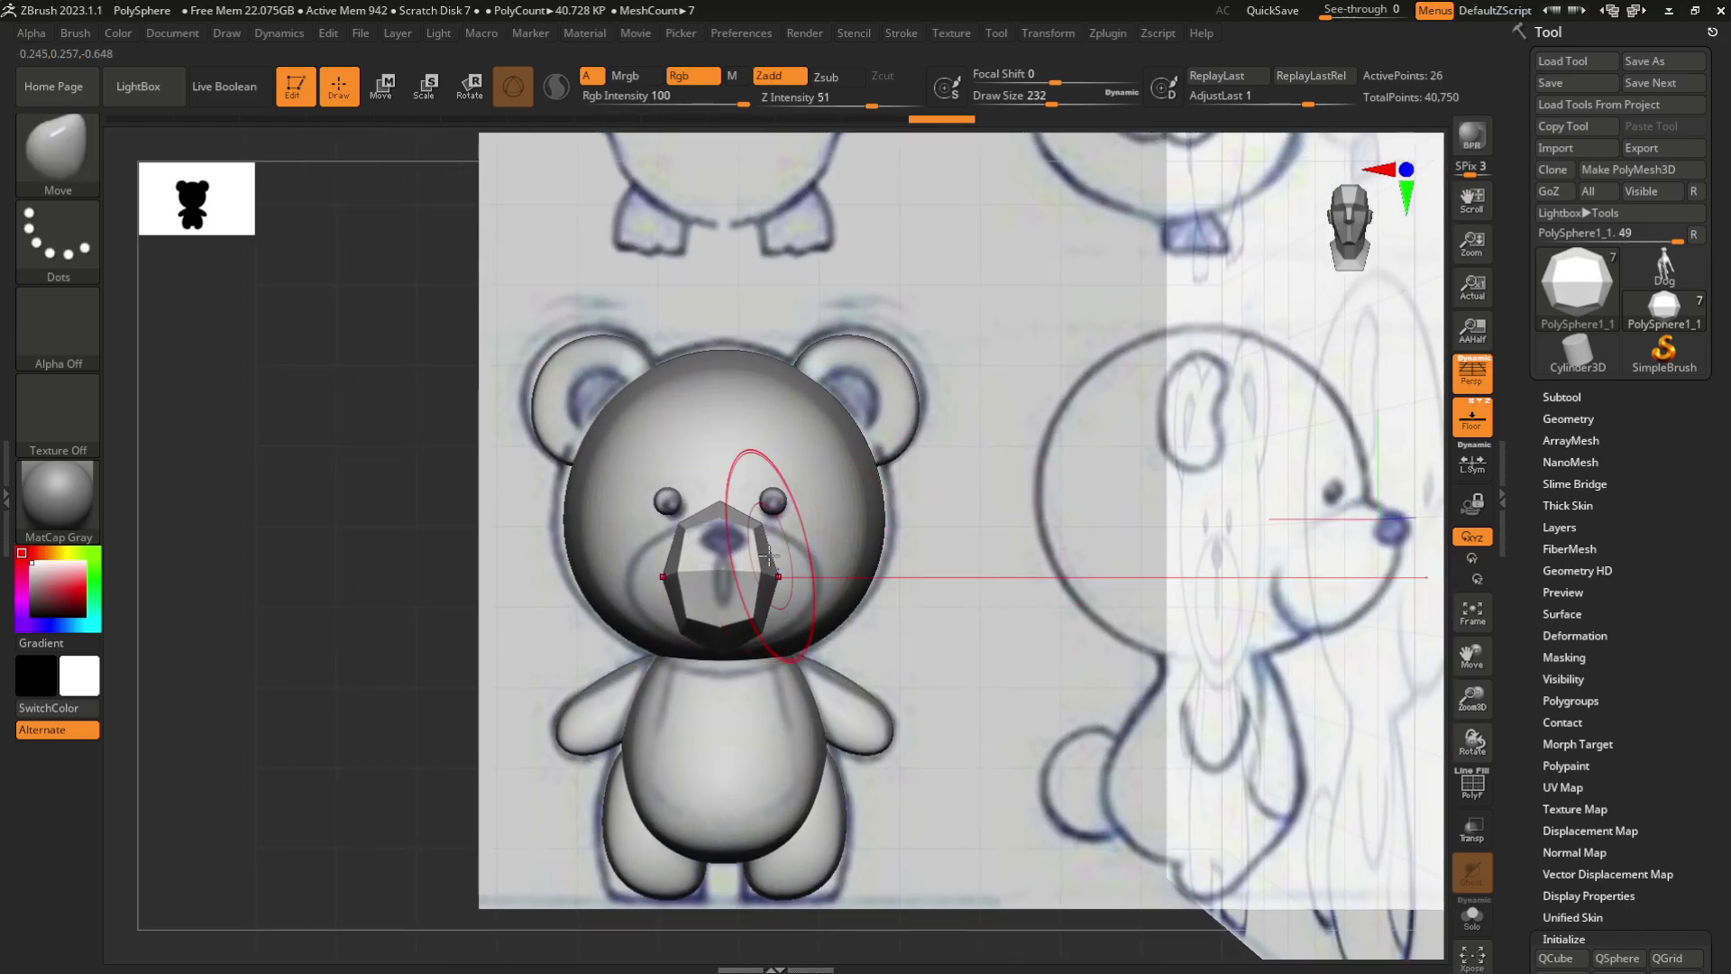
drag(762, 559, 866, 583)
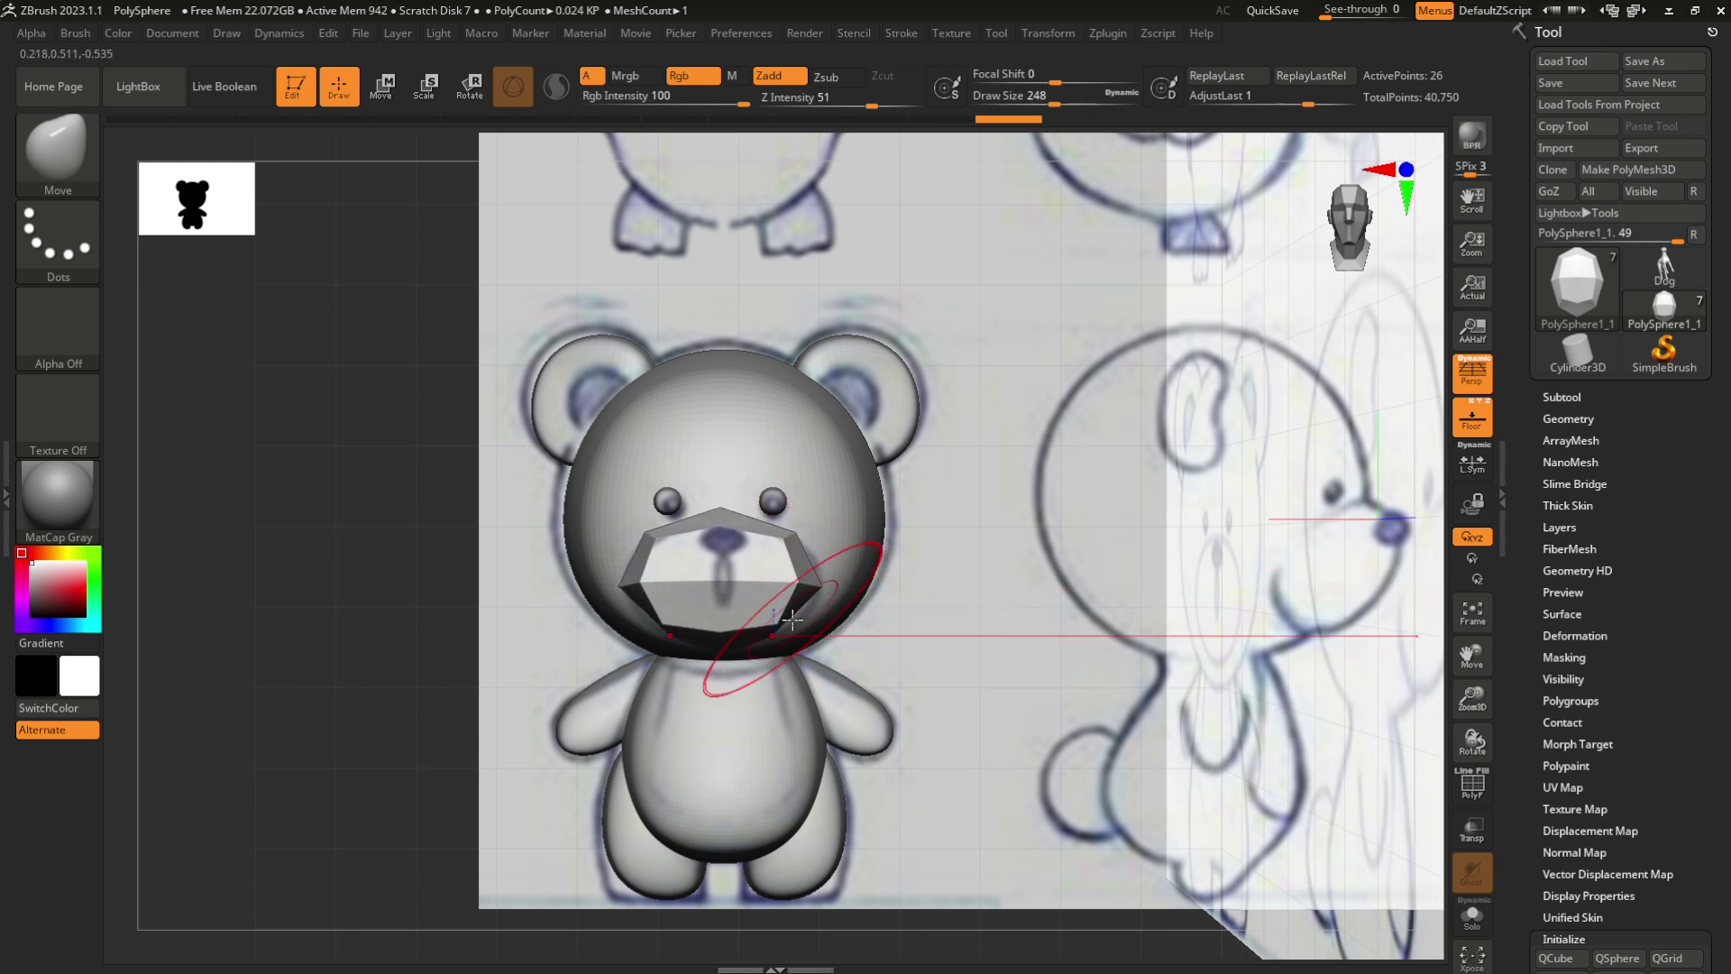
mouse_move(795, 633)
mouse_down()
mouse_move(816, 628)
mouse_move(797, 579)
mouse_up()
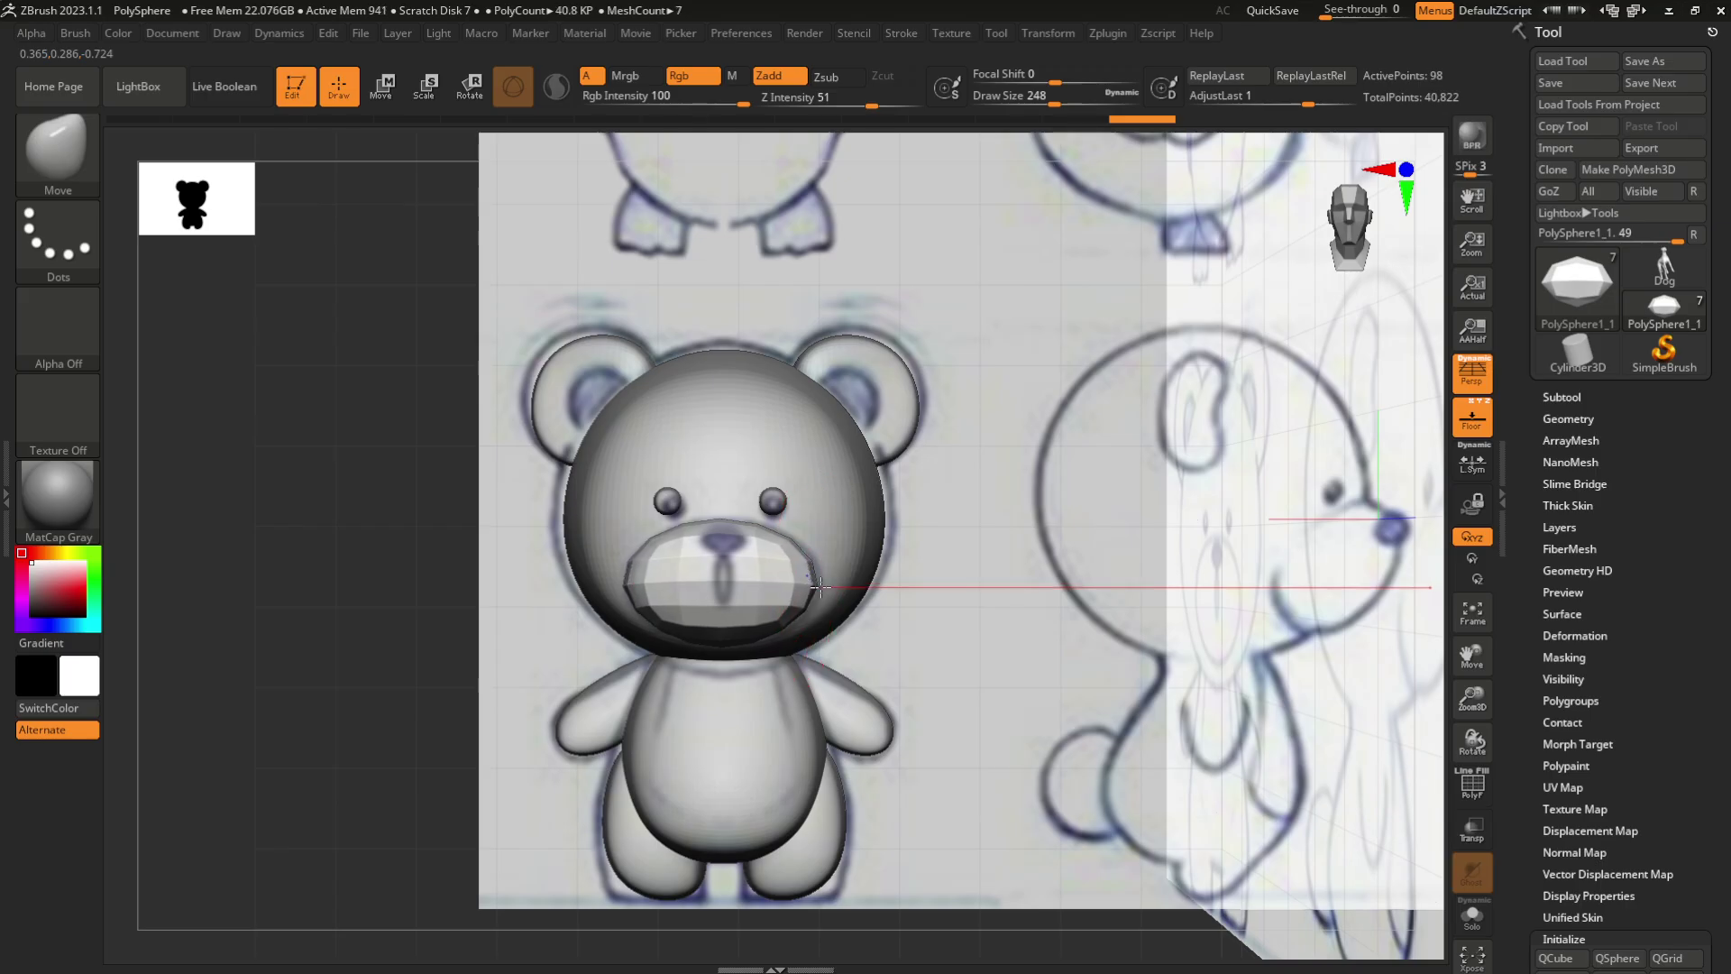
Refine the muzzle's profile in the side view, pulling its upper front toward the reference nose with the Move brush
drag(902, 563, 1065, 507)
drag(1275, 321, 1120, 410)
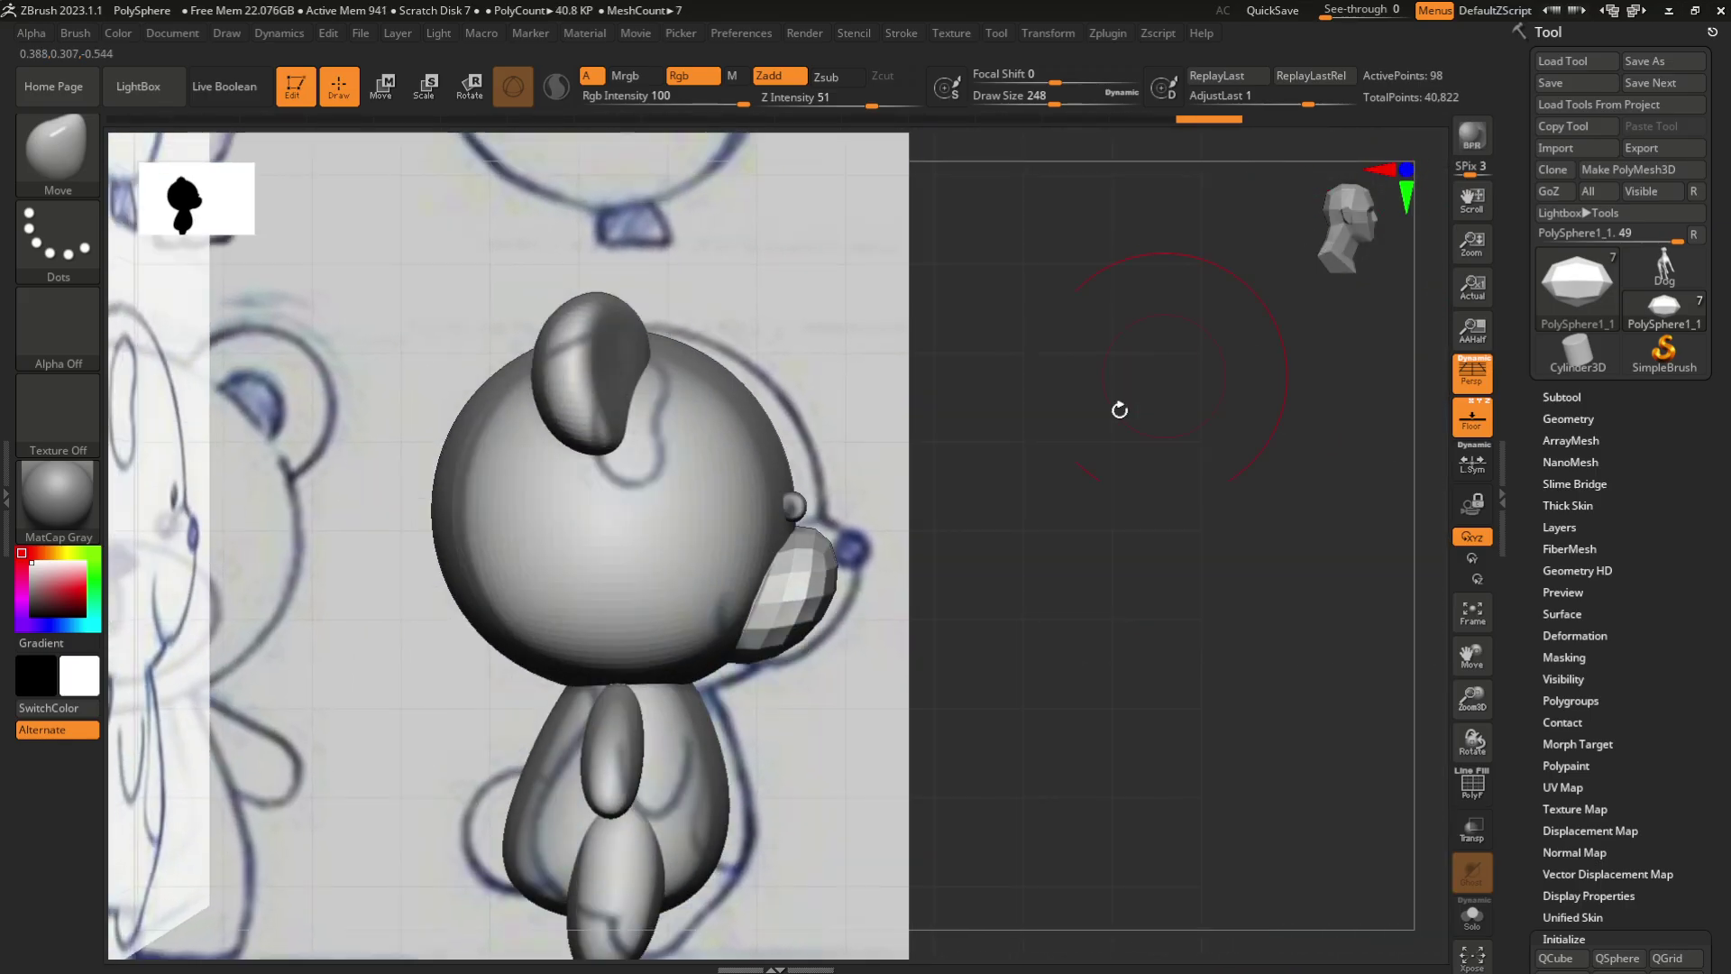
drag(978, 568, 1043, 538)
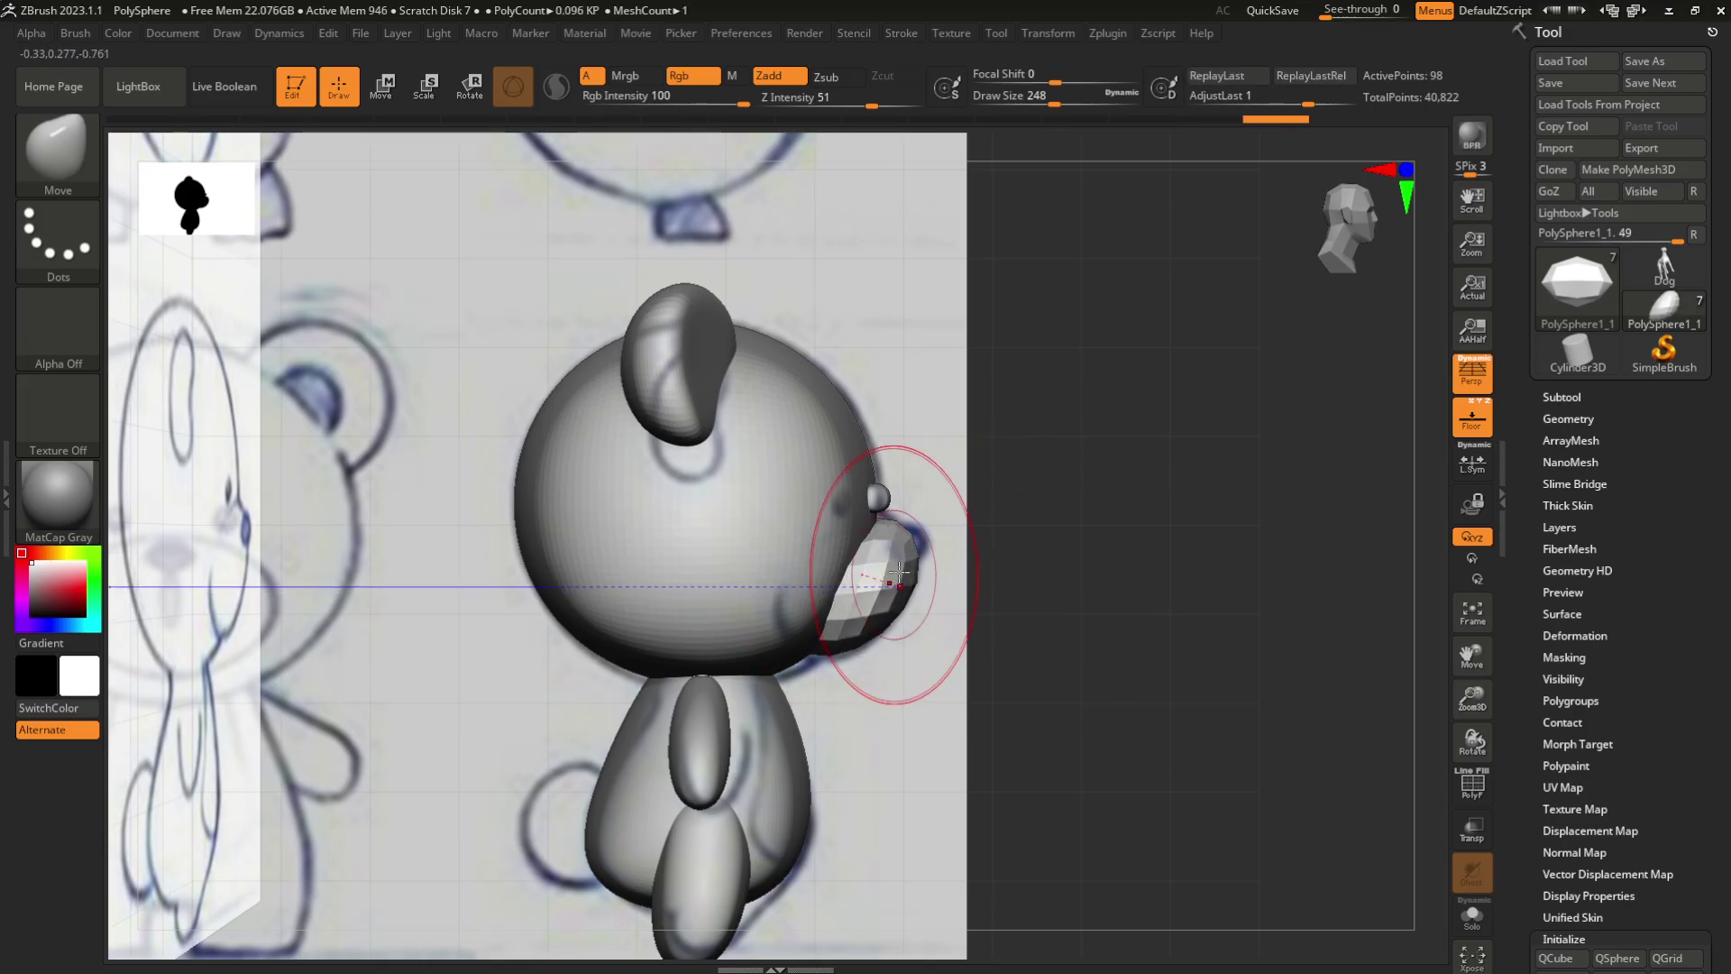
drag(867, 525, 906, 534)
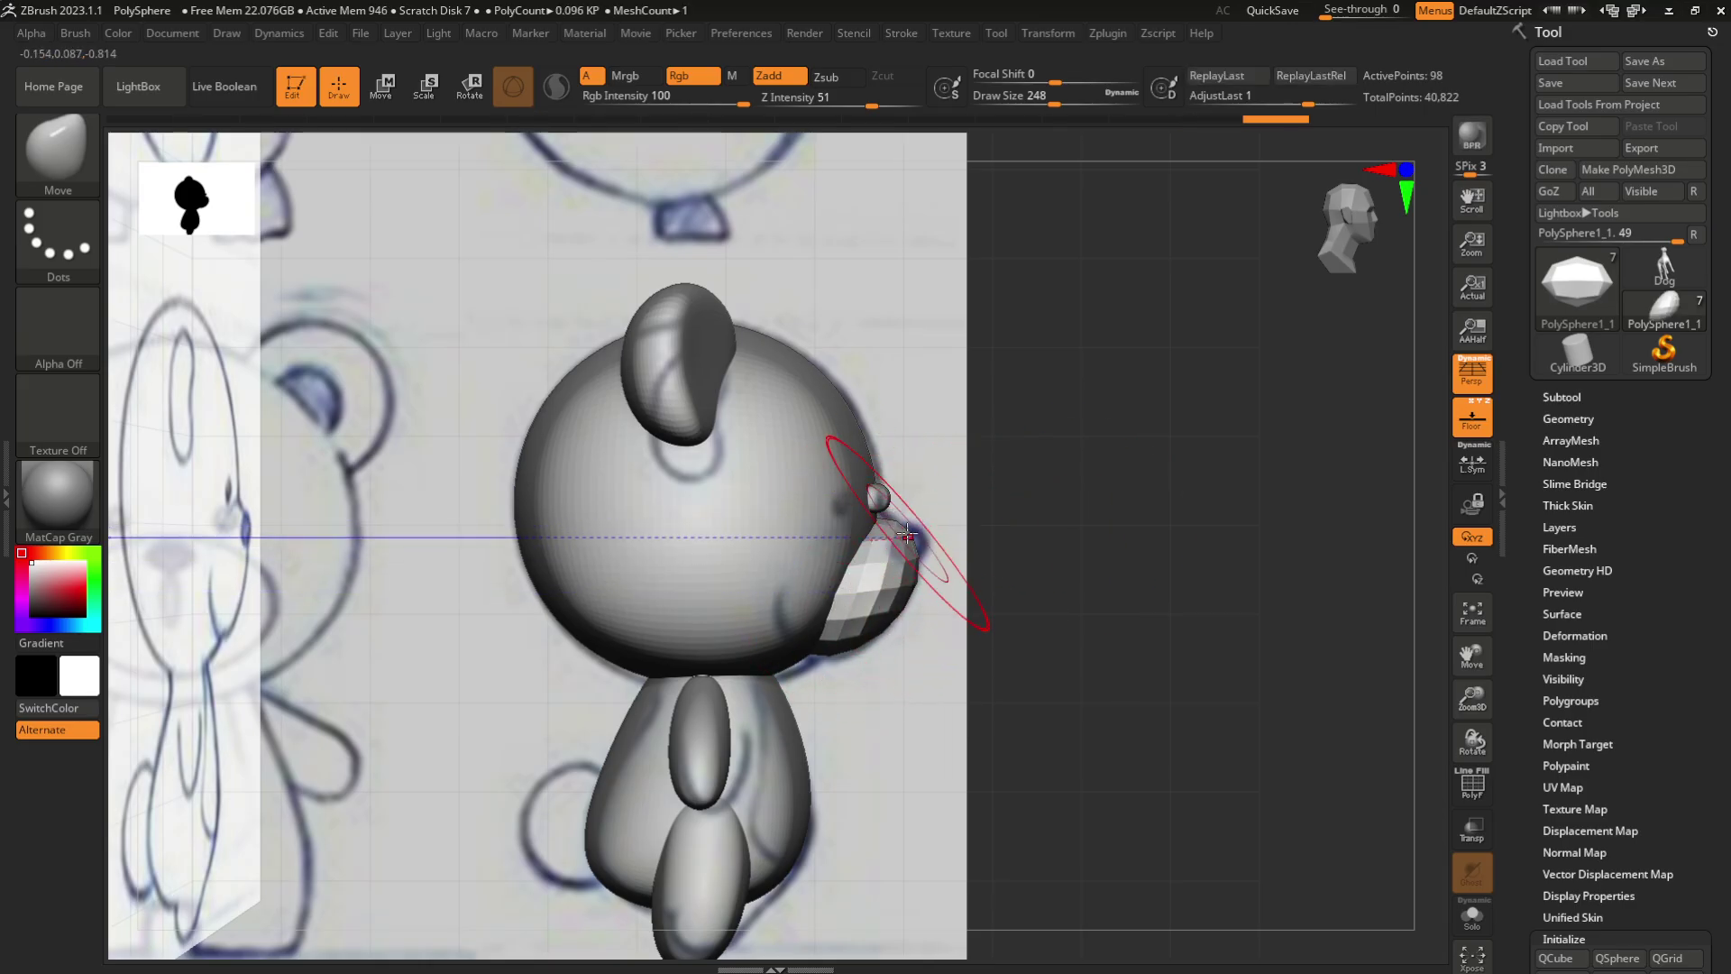
Subdivide the muzzle twice for a smooth surface and check its outline against the front reference
key(ctrl)
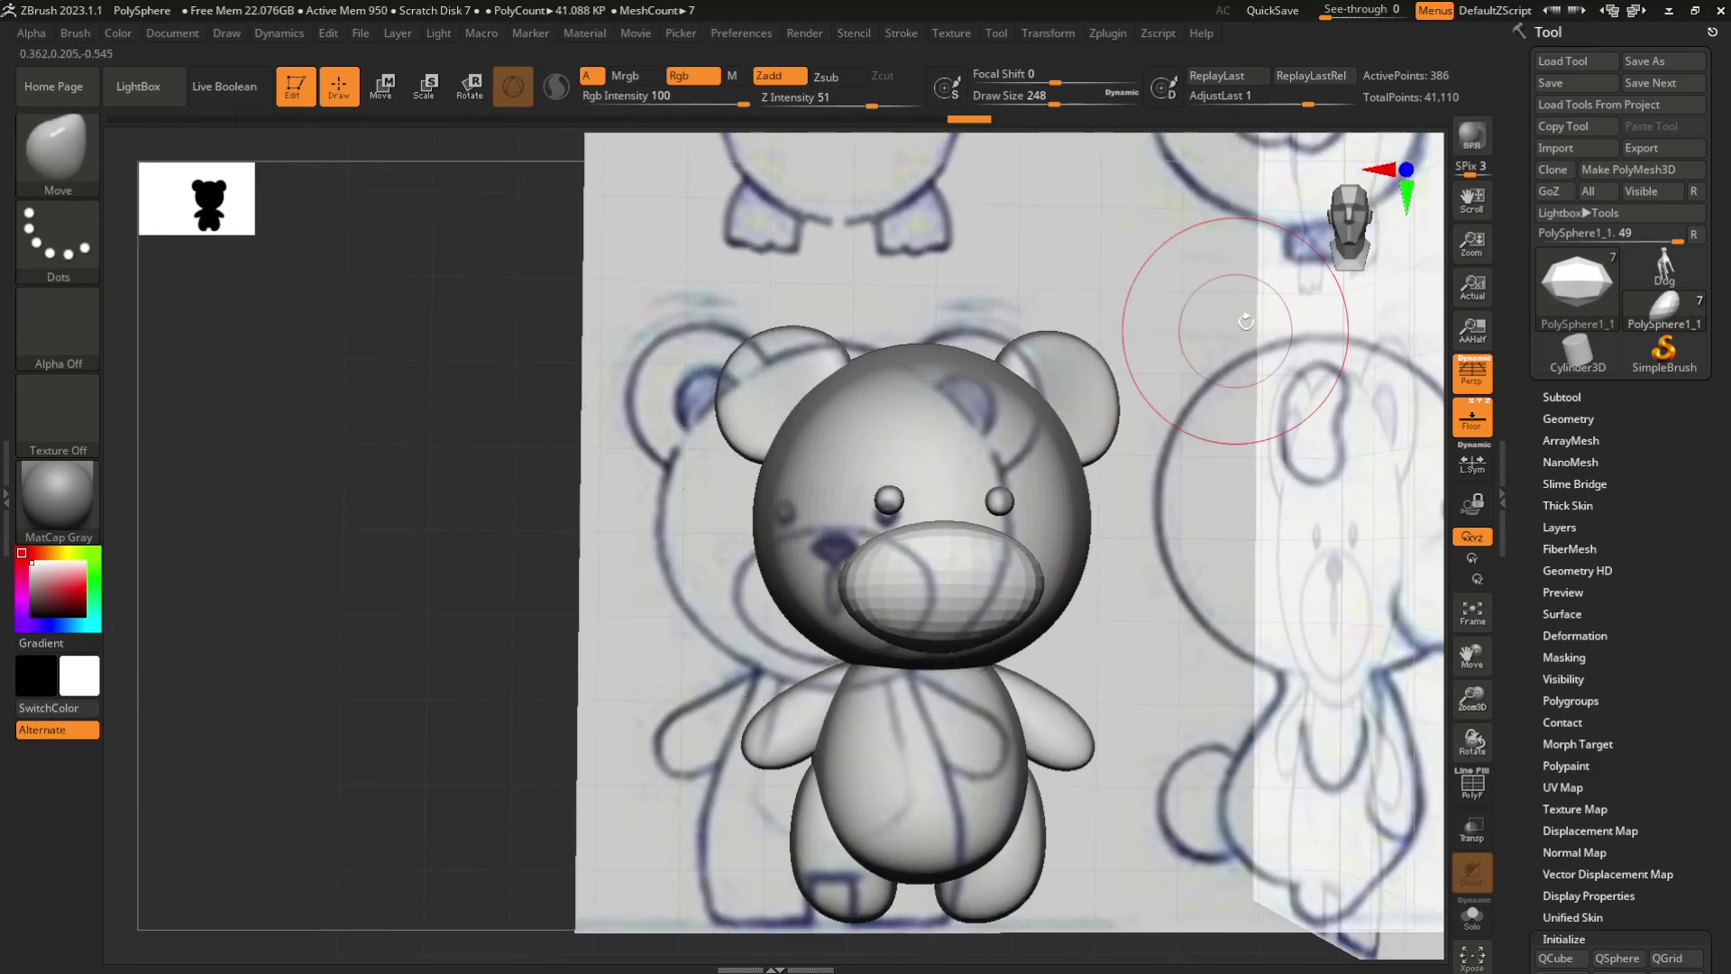
click(1346, 240)
alt+drag(1023, 560, 846, 566)
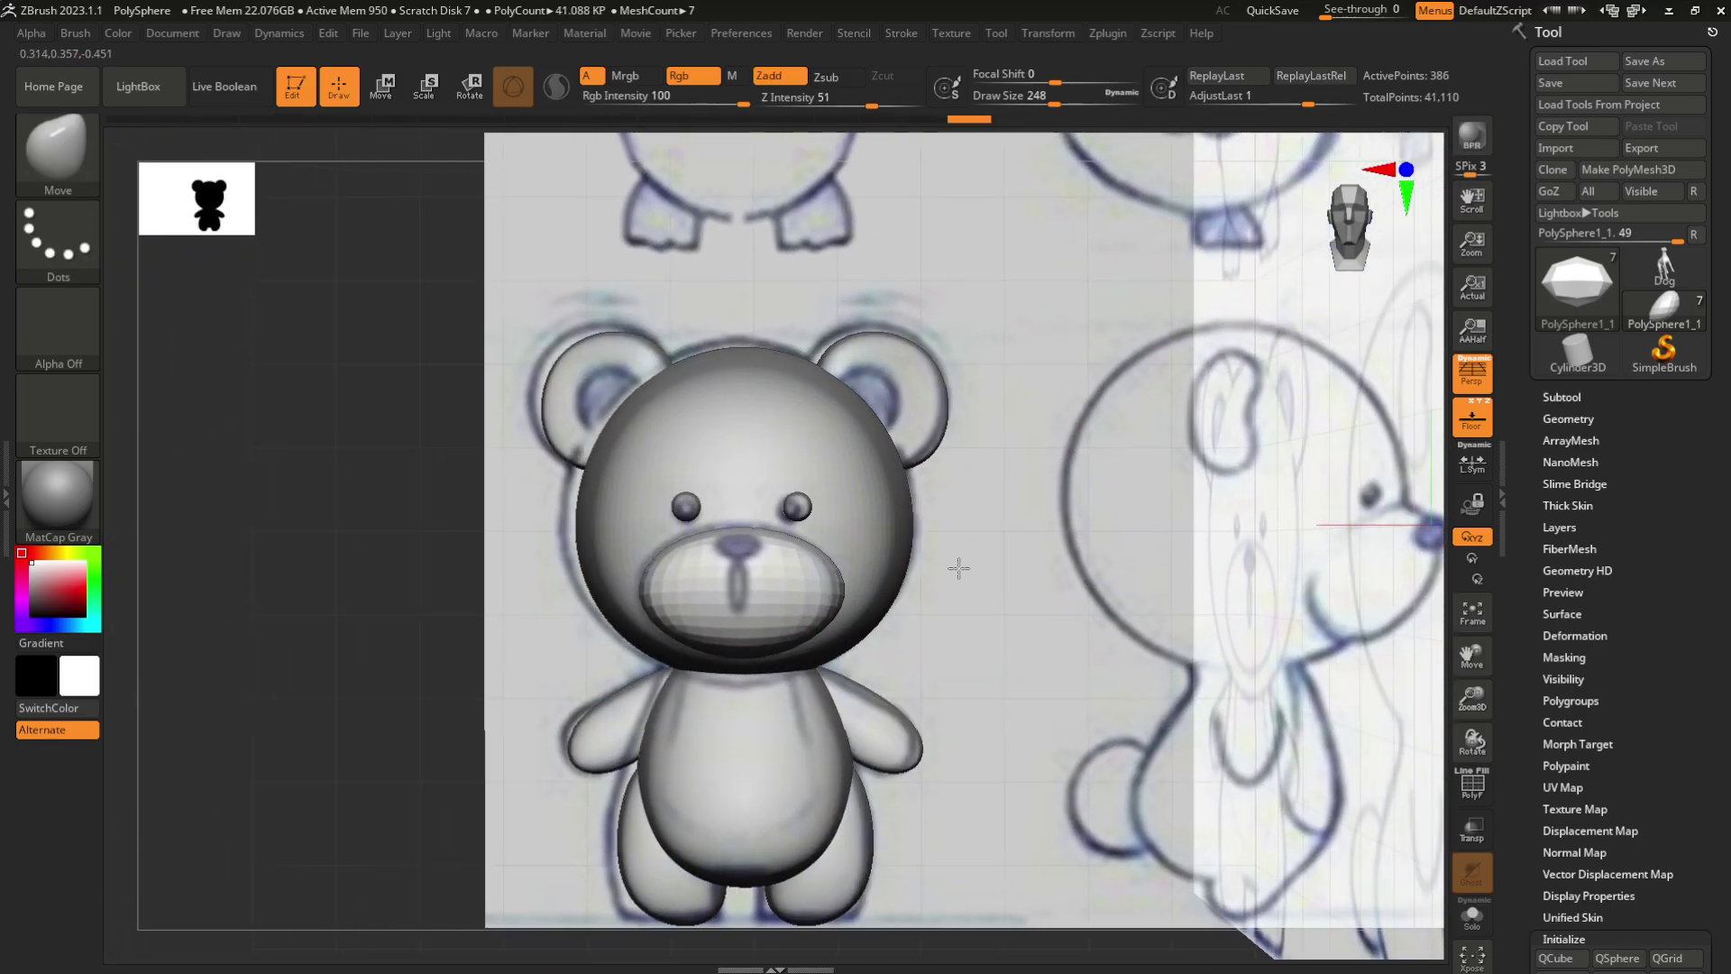
key(ctrl+d)
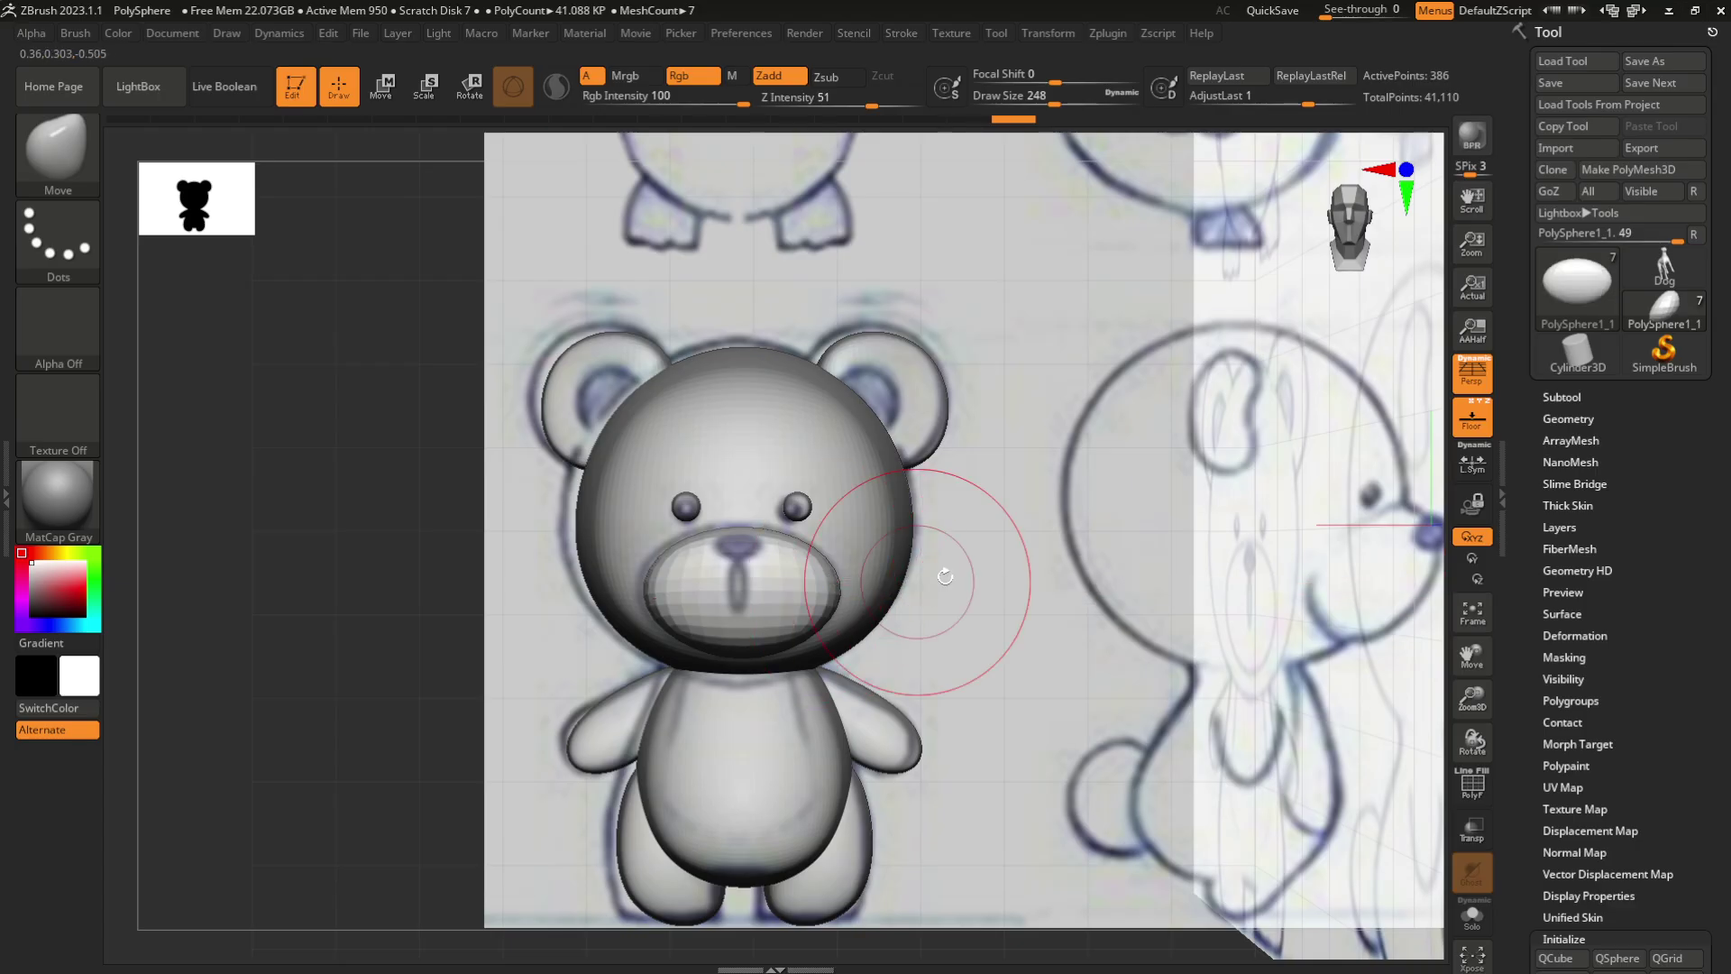
mouse_move(1076, 585)
mouse_down()
mouse_move(1118, 577)
mouse_move(1057, 570)
mouse_move(1043, 599)
mouse_move(1118, 586)
mouse_move(1205, 641)
mouse_move(1148, 559)
mouse_up()
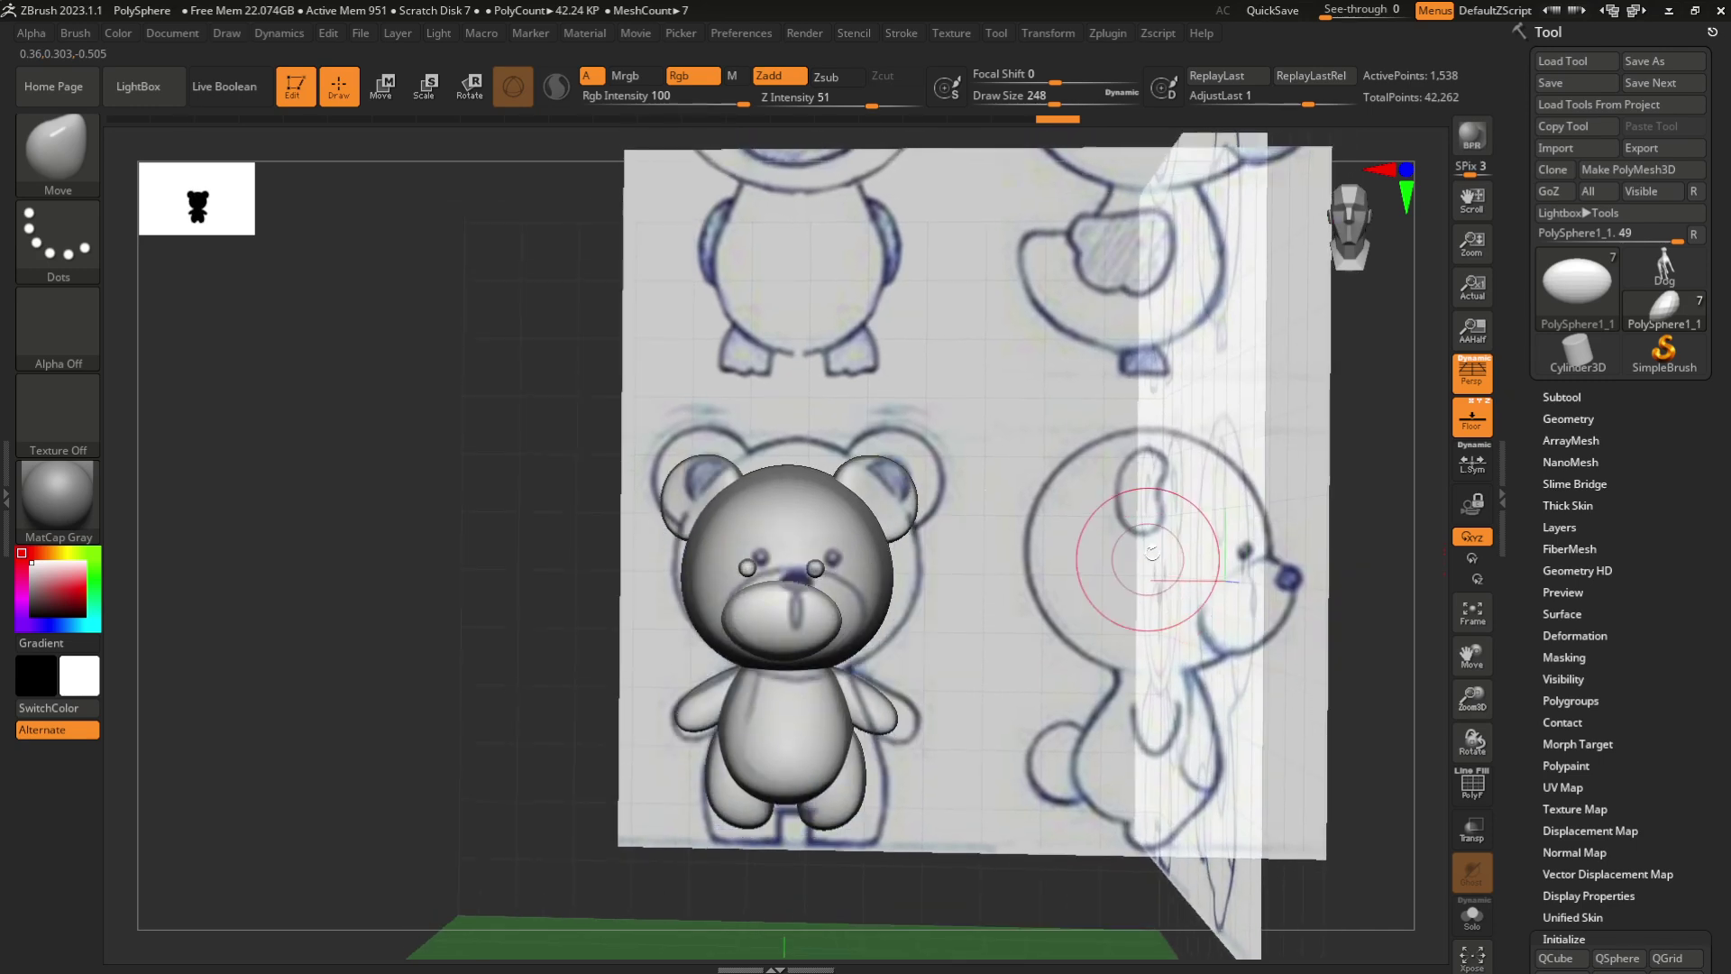
Duplicate the muzzle in the front view and move the copy straight up to eye level as the base for the nose
click(1349, 227)
mouse_move(1136, 388)
alt+mouse_down()
mouse_move(1166, 449)
mouse_move(1168, 406)
alt+mouse_up()
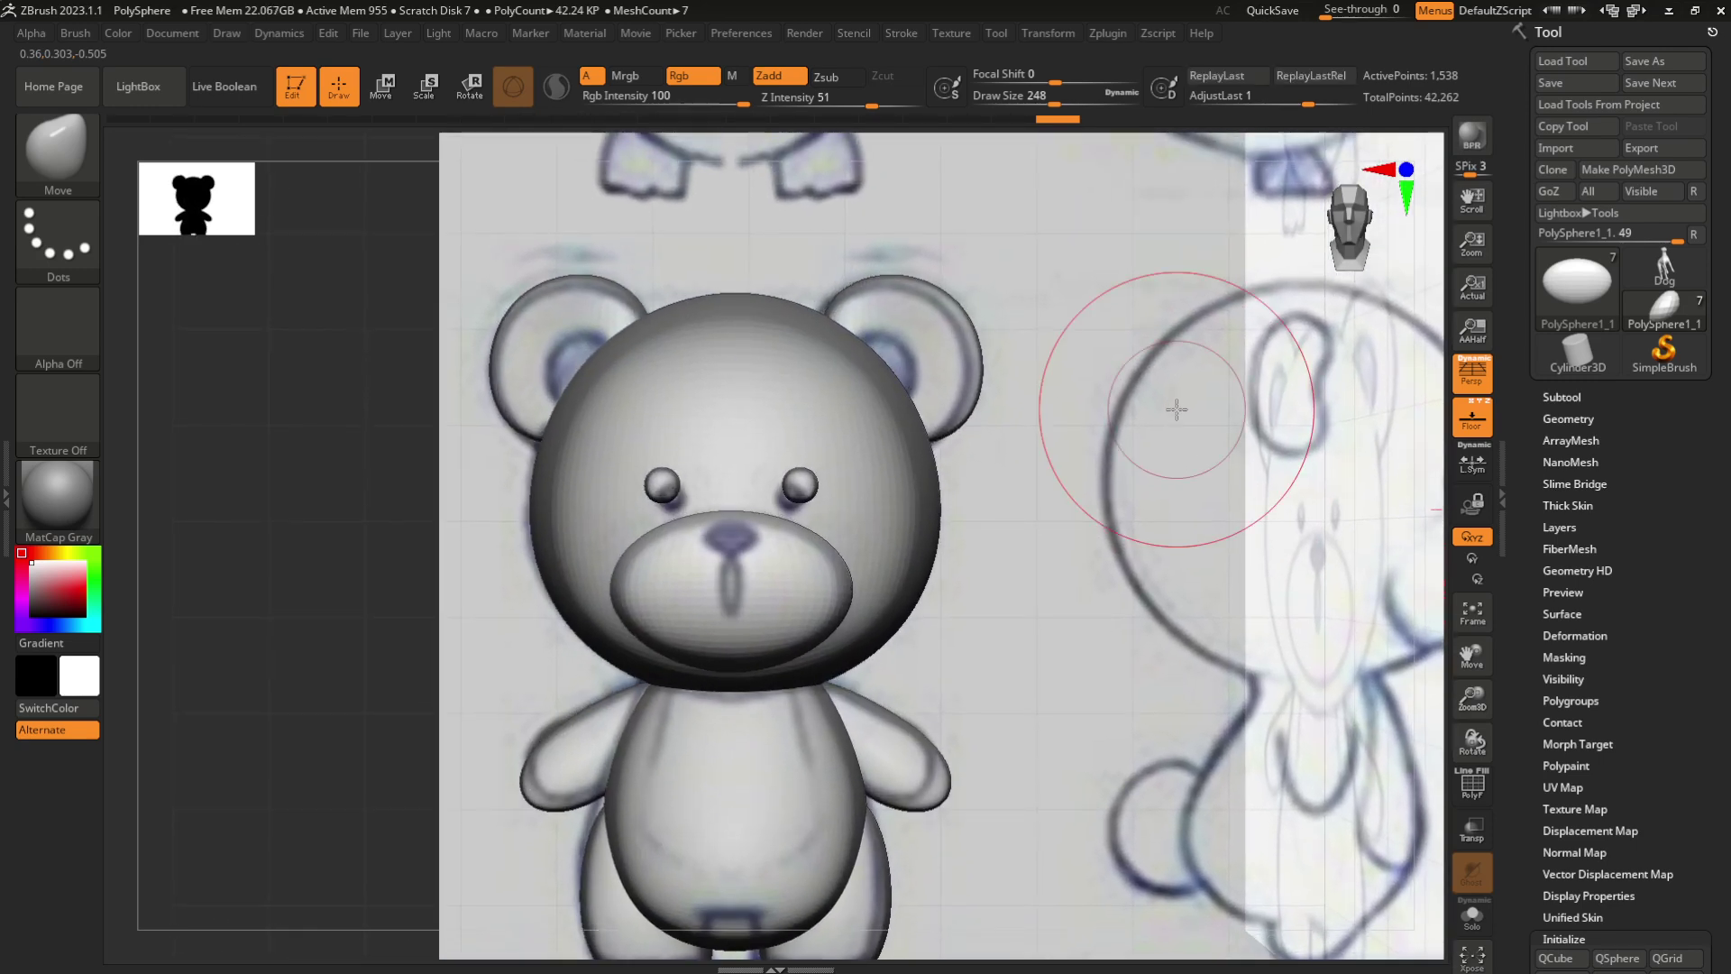
alt+click(875, 542)
key(w)
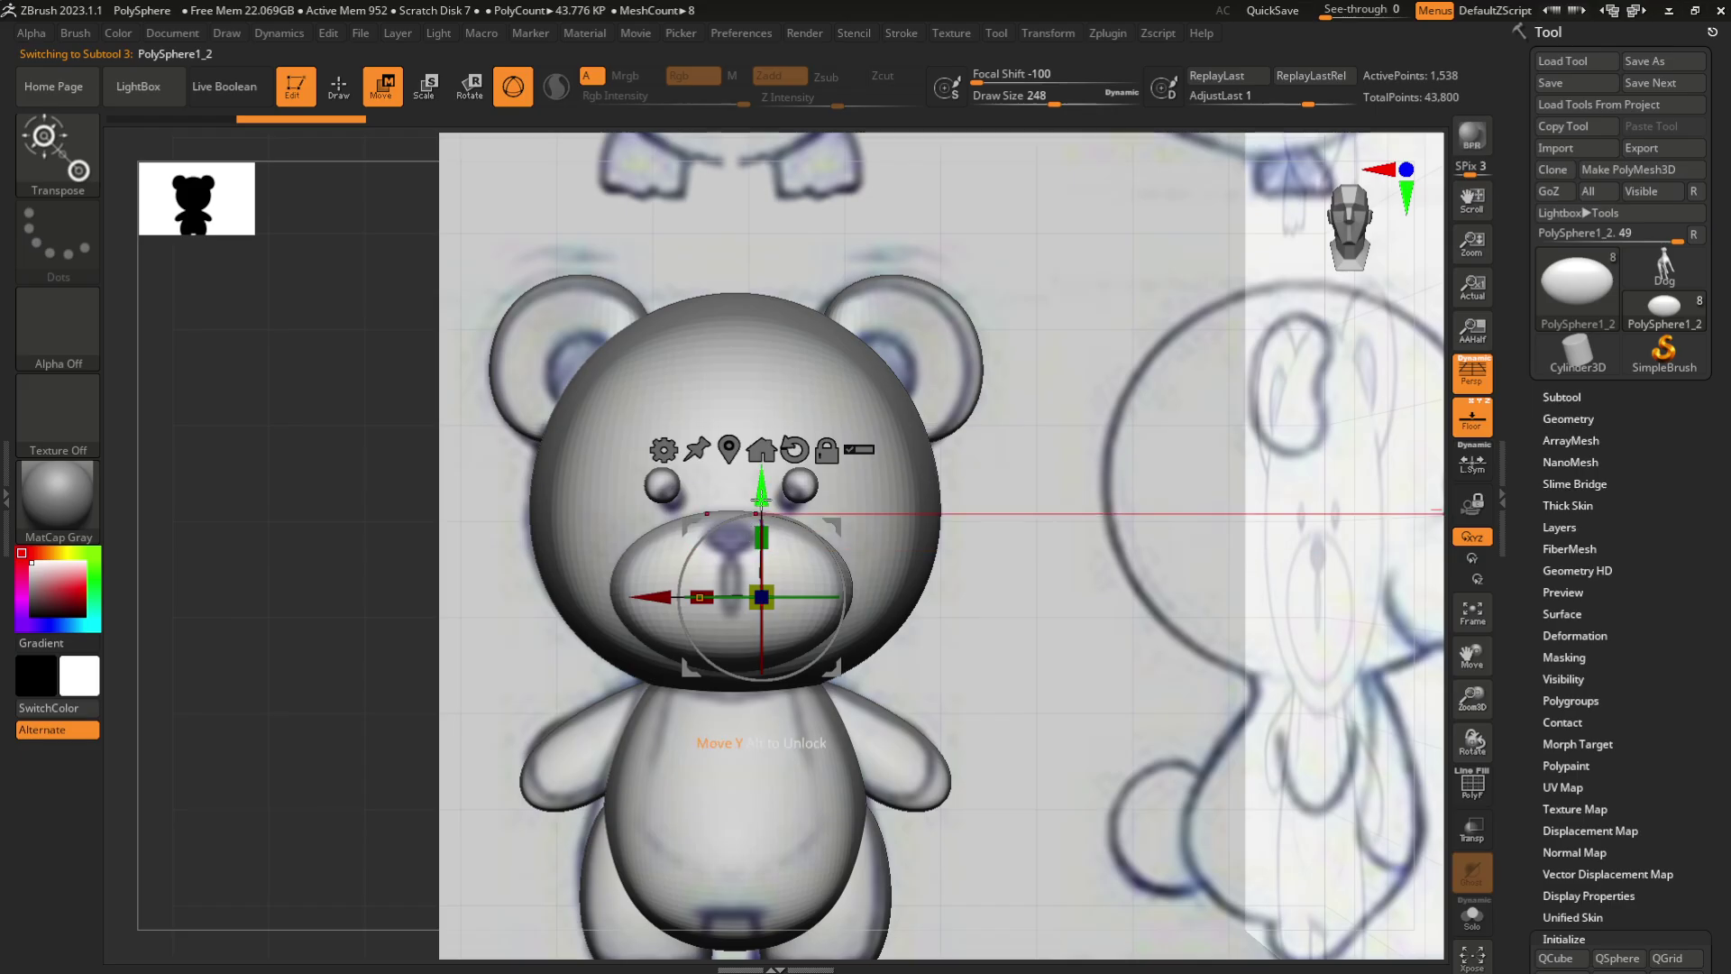
drag(761, 498, 761, 413)
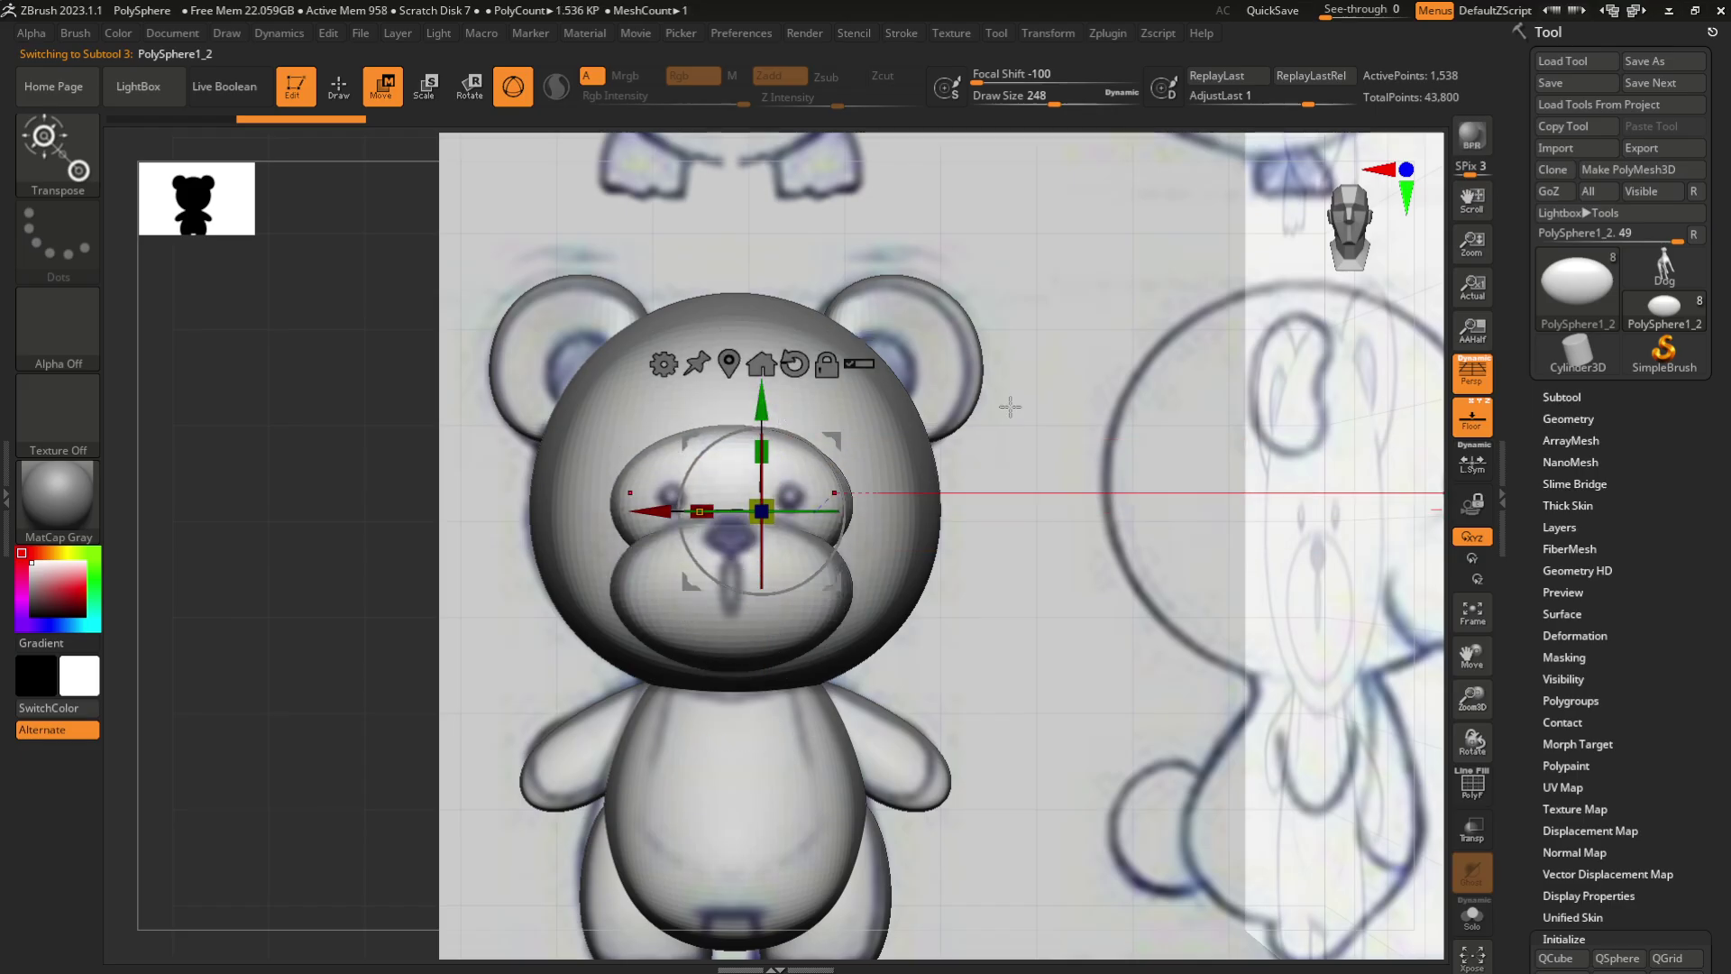
Reinitialize the duplicated muzzle as a low-poly QSphere with resolution 2
click(1566, 418)
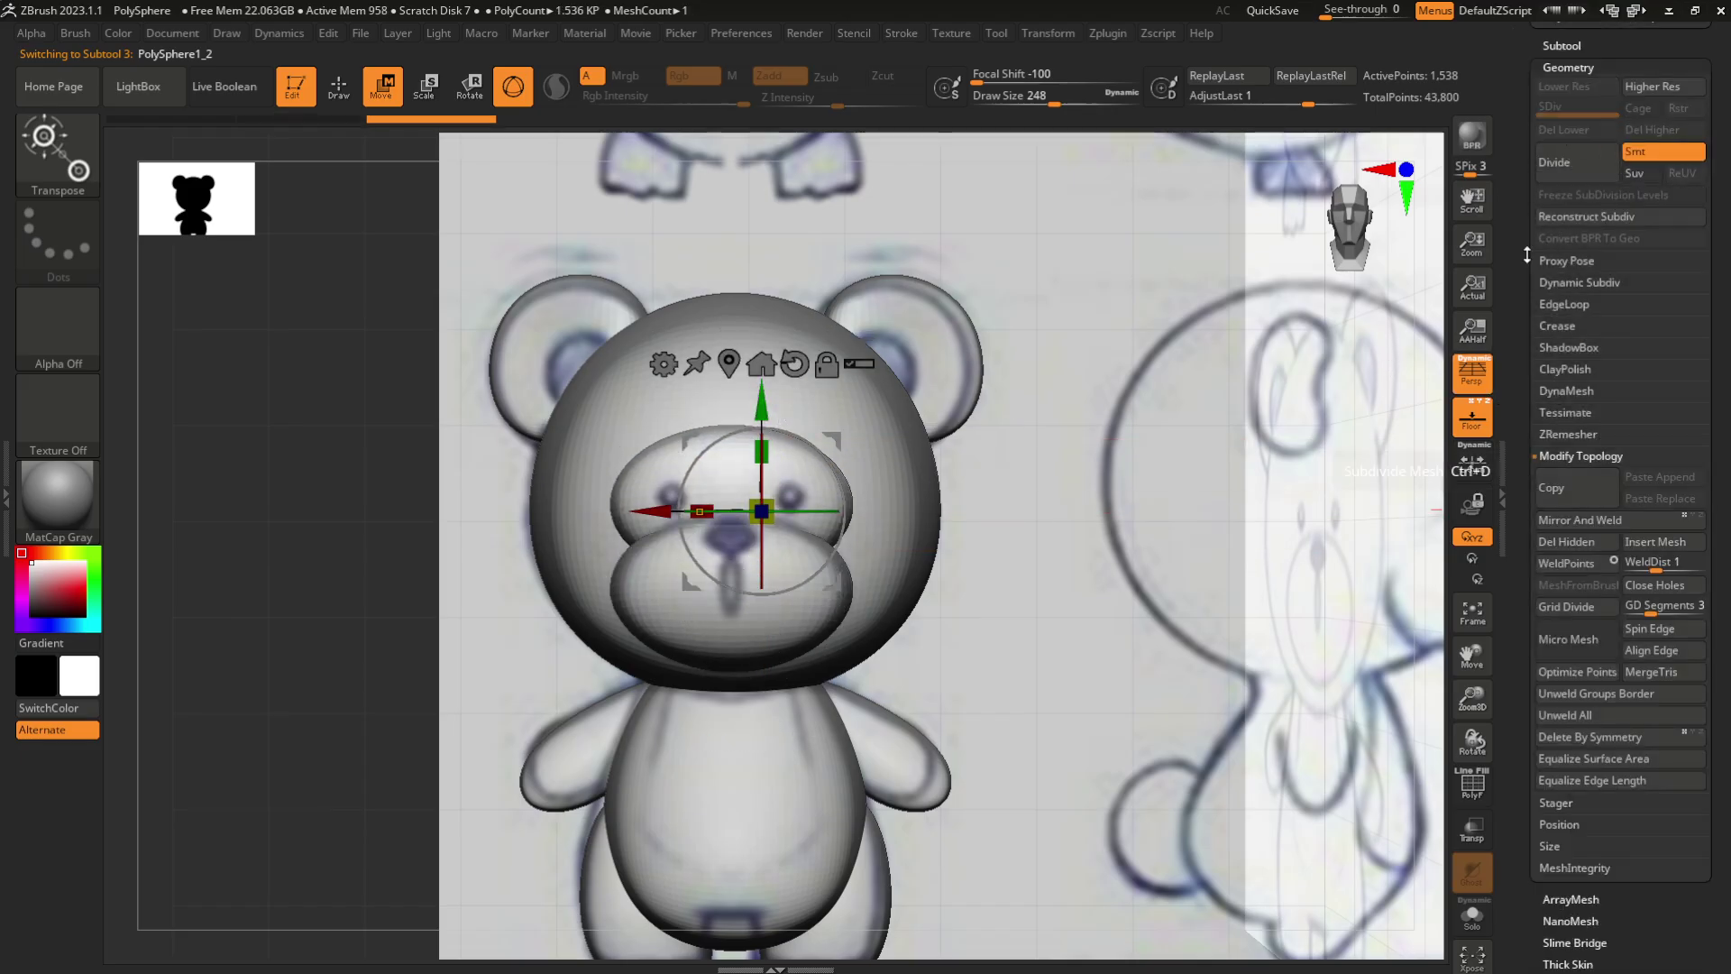
drag(1519, 298, 1530, 142)
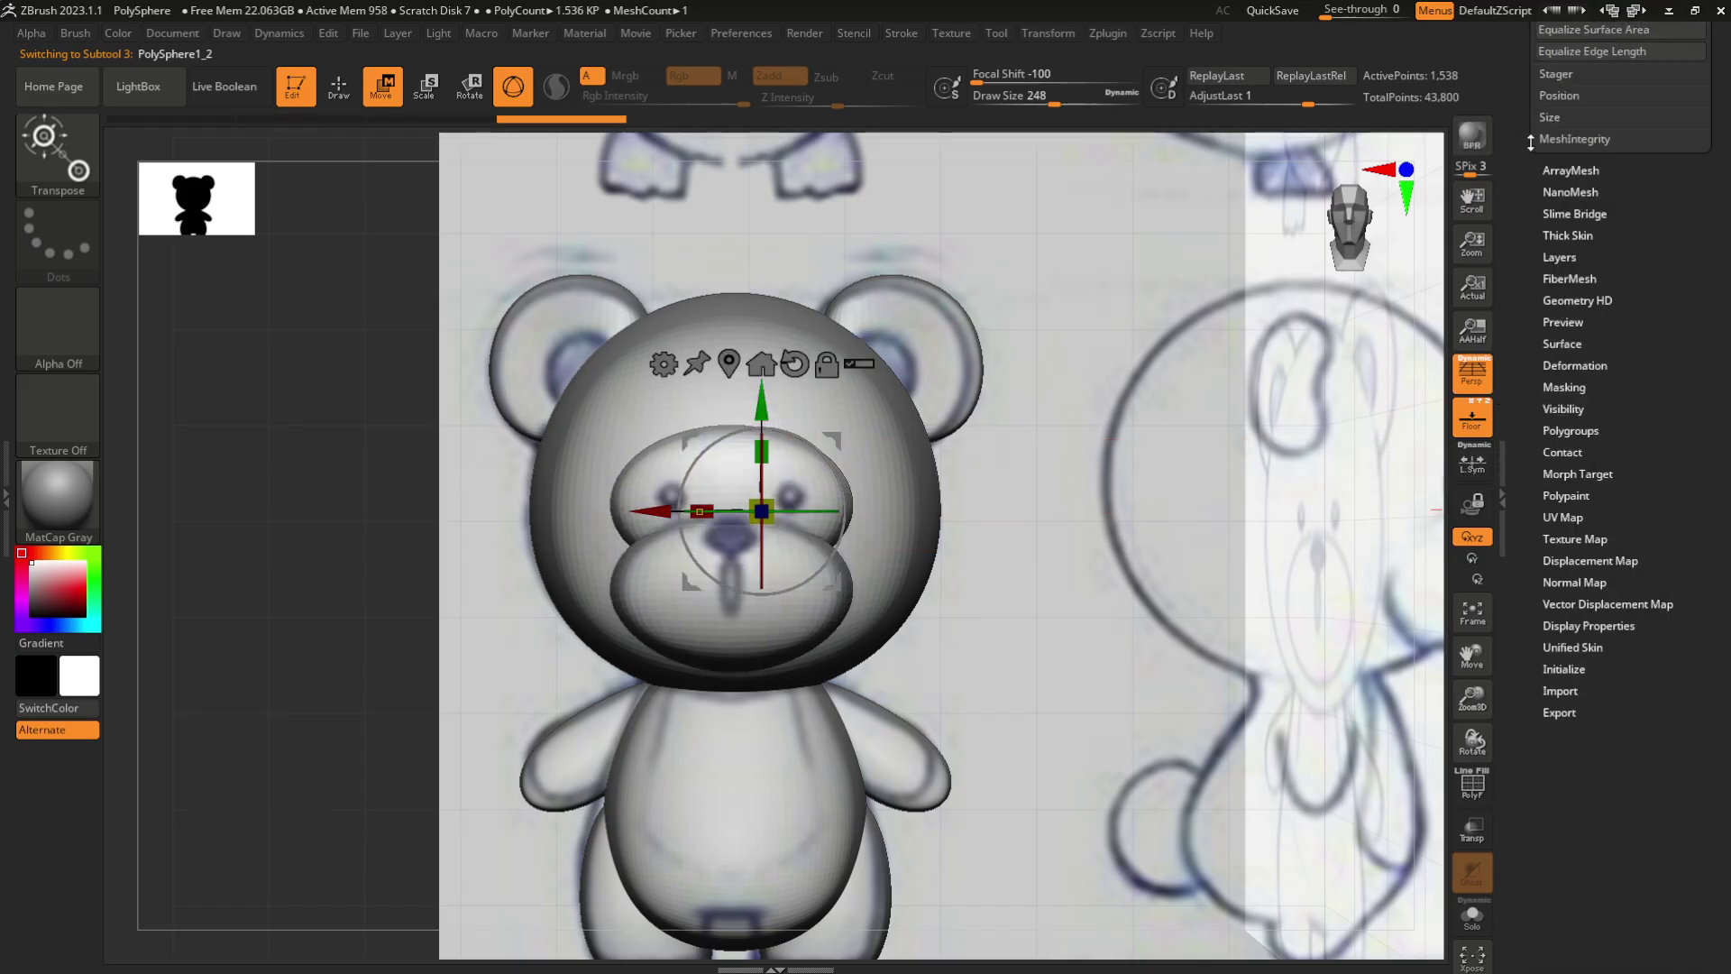
click(1588, 626)
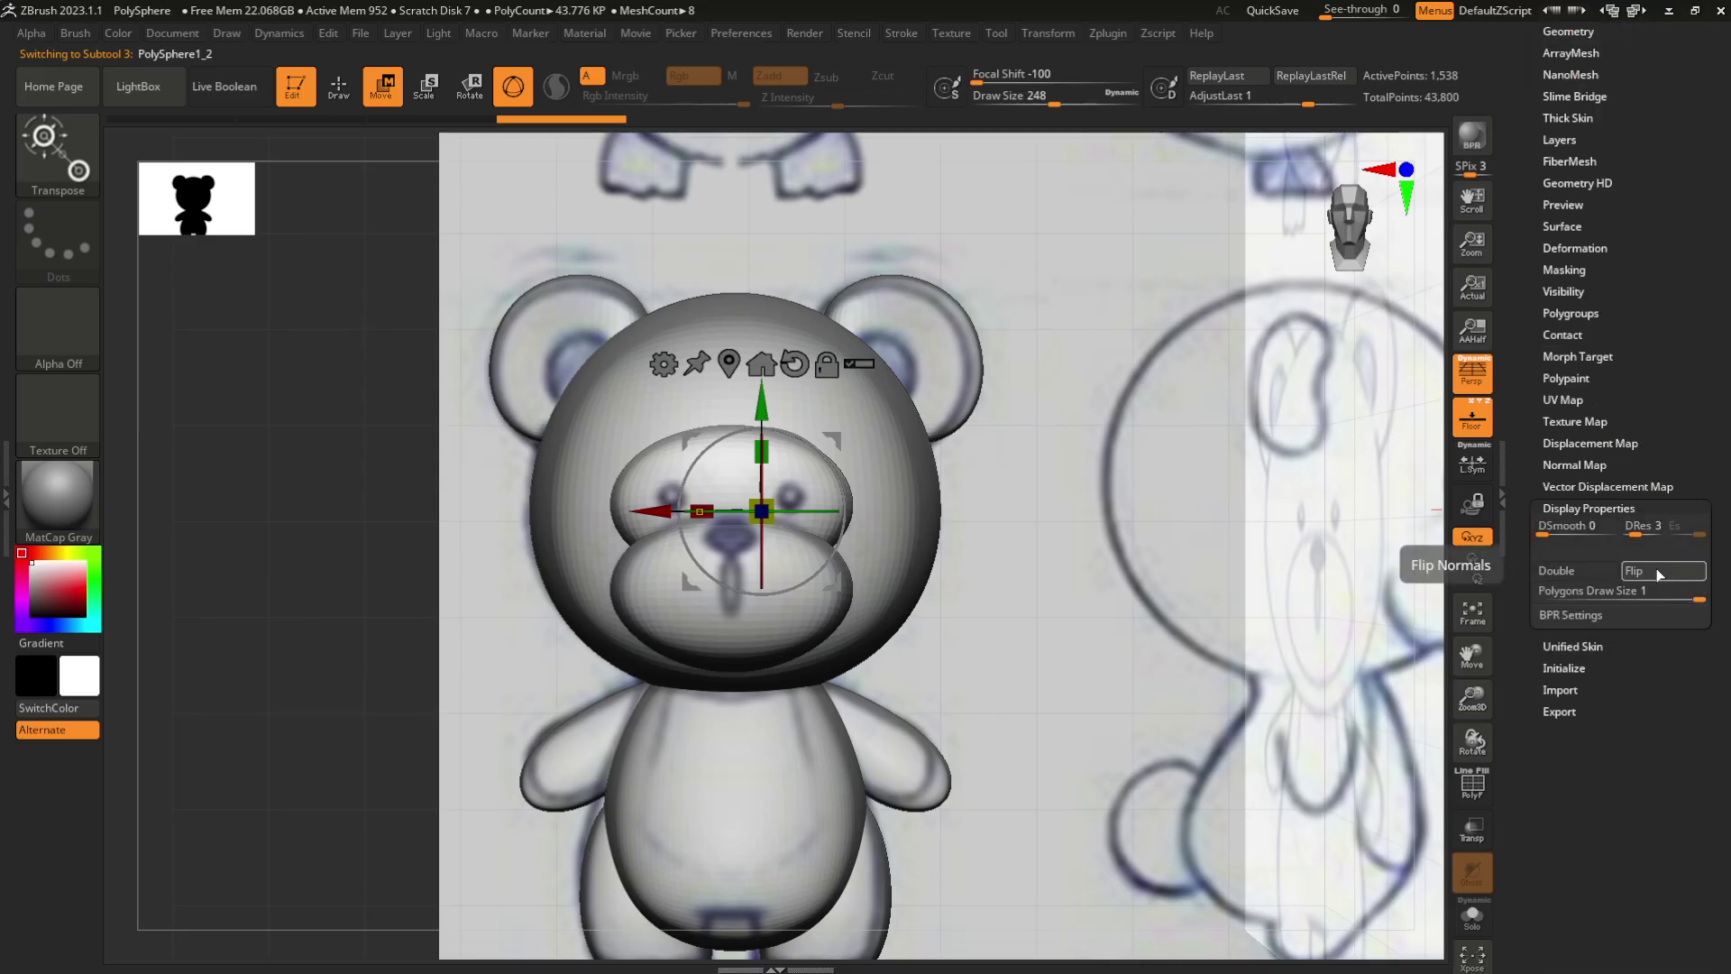
click(1579, 667)
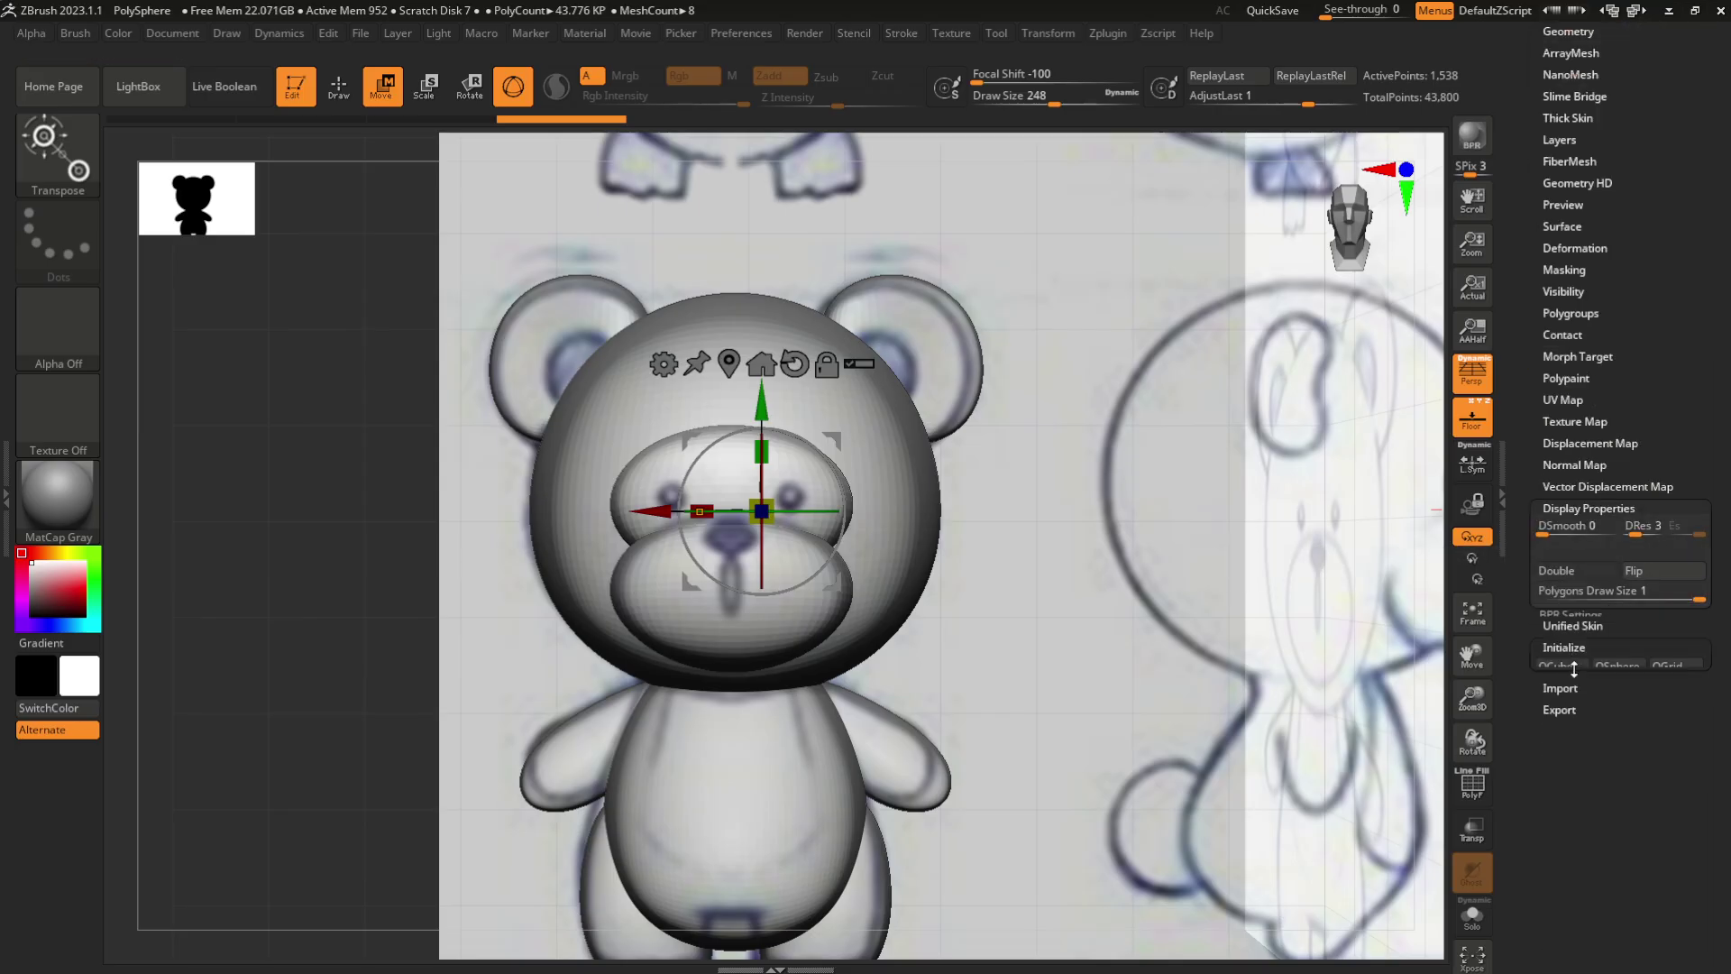
click(1625, 575)
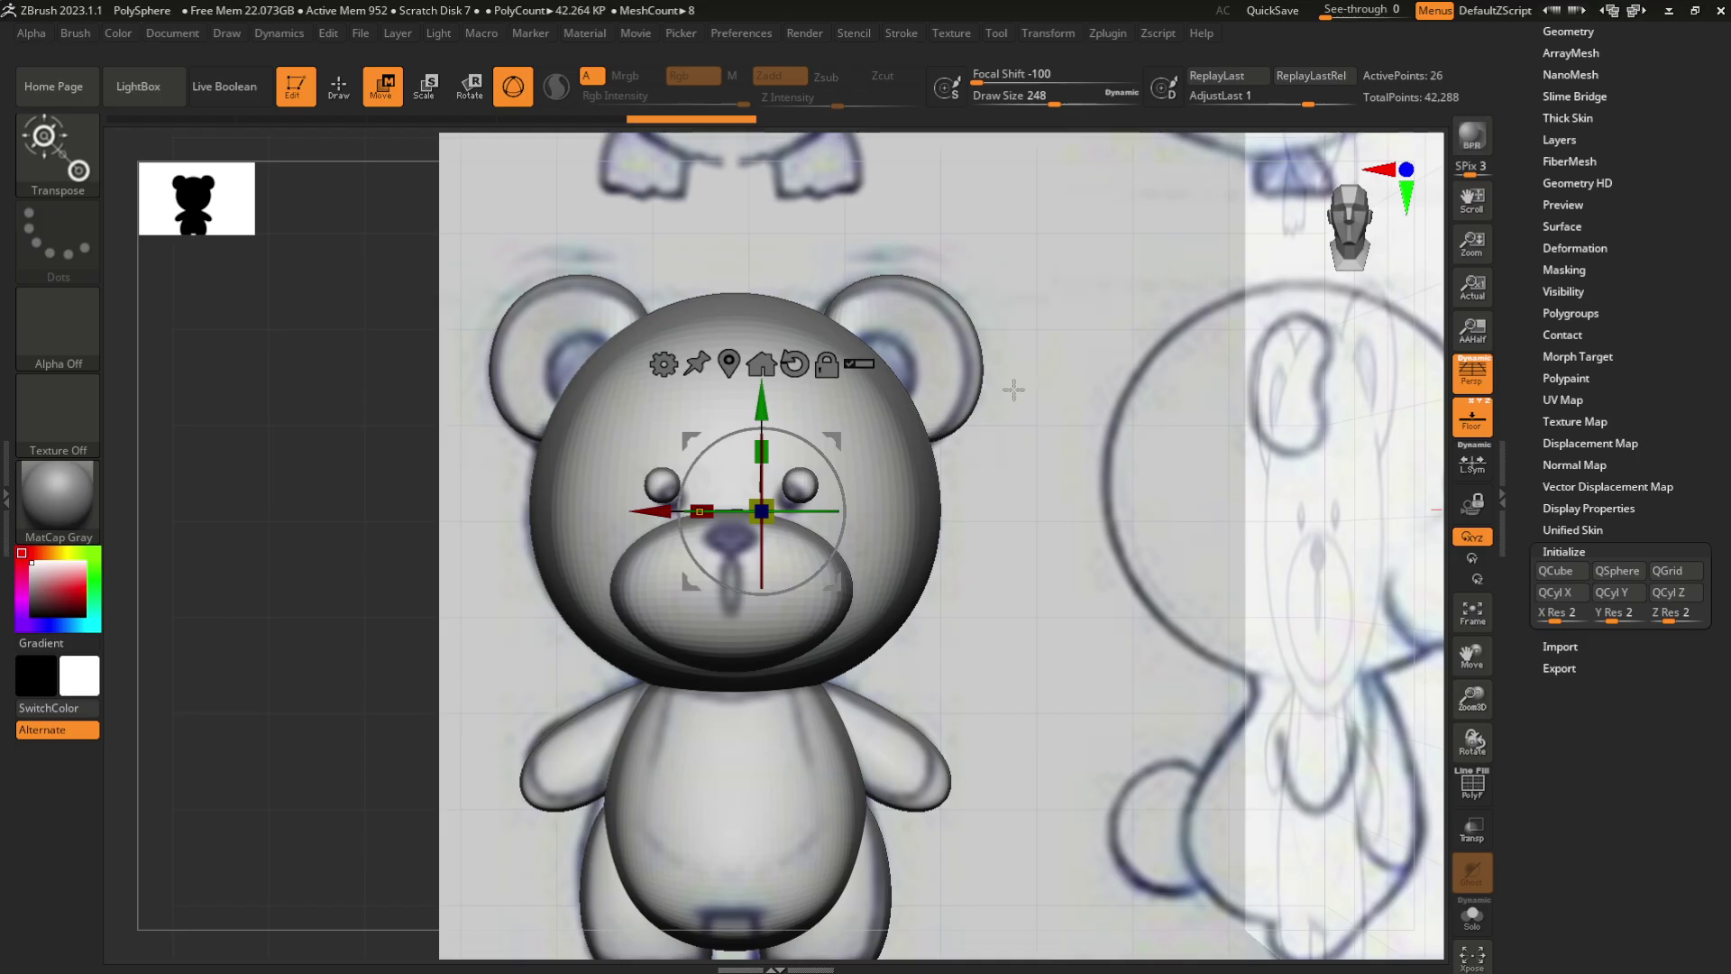
Center the gizmo on the new QSphere, scale the sphere down and position it at the muzzle's upper front over the reference nose
click(731, 366)
mouse_move(764, 408)
mouse_down()
mouse_move(764, 229)
mouse_move(764, 391)
mouse_up()
shift+drag(992, 462, 1204, 437)
click(1356, 235)
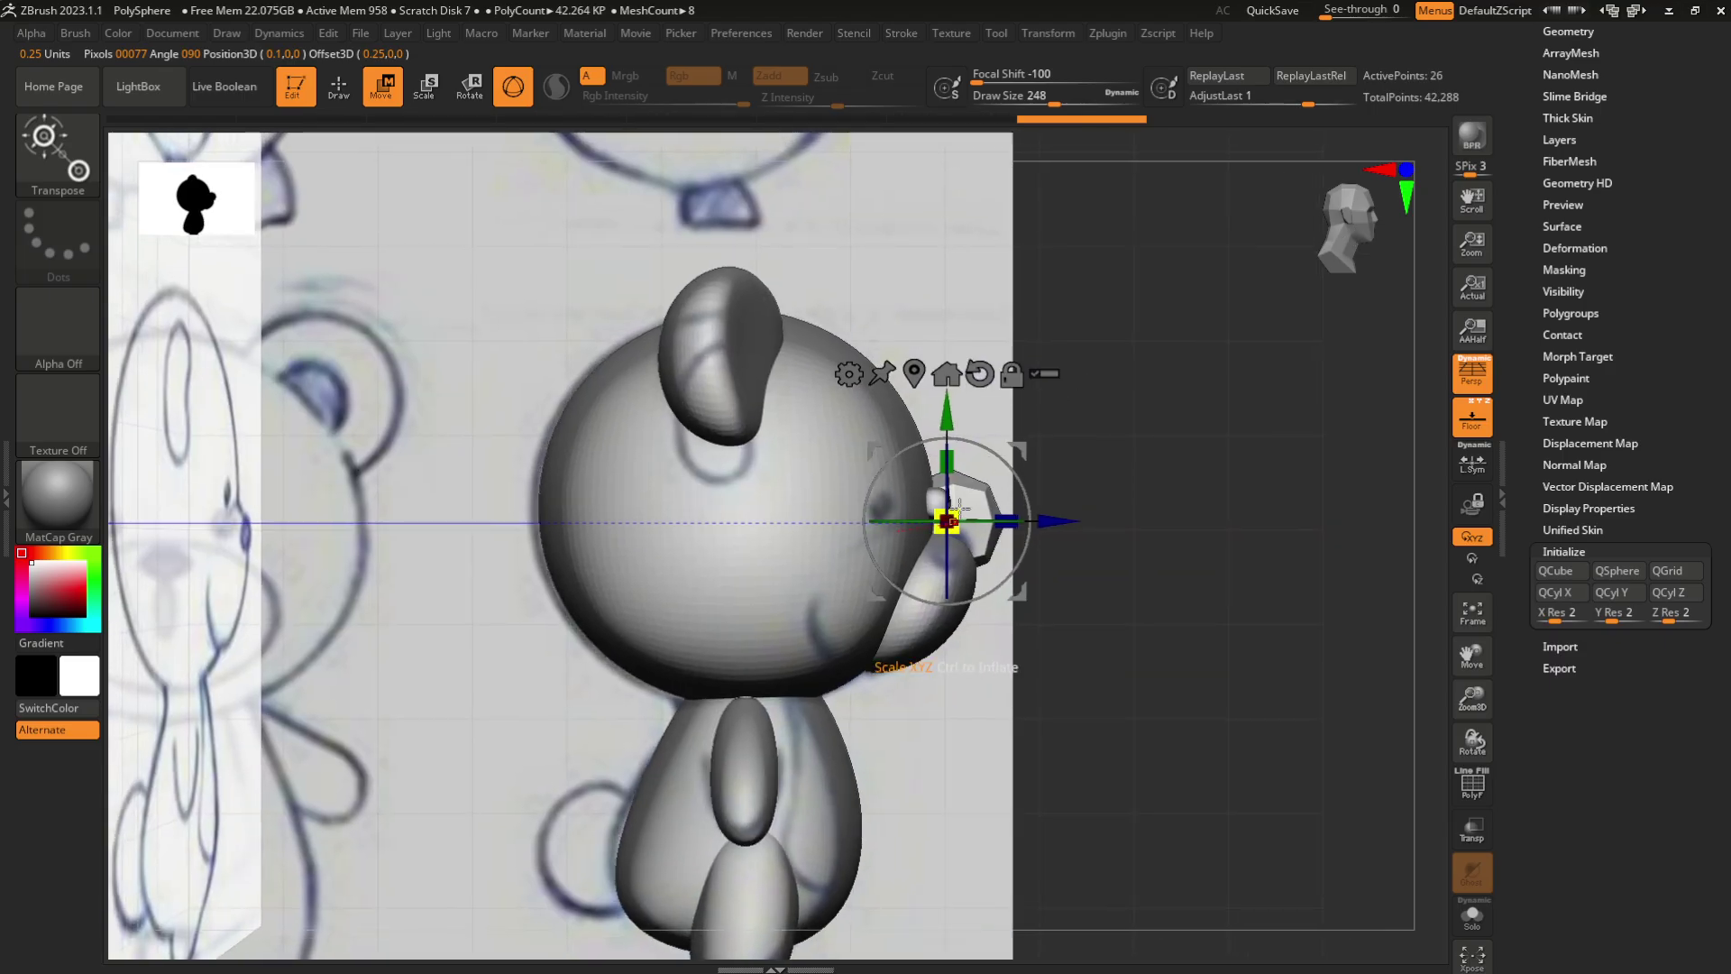
drag(958, 506, 929, 523)
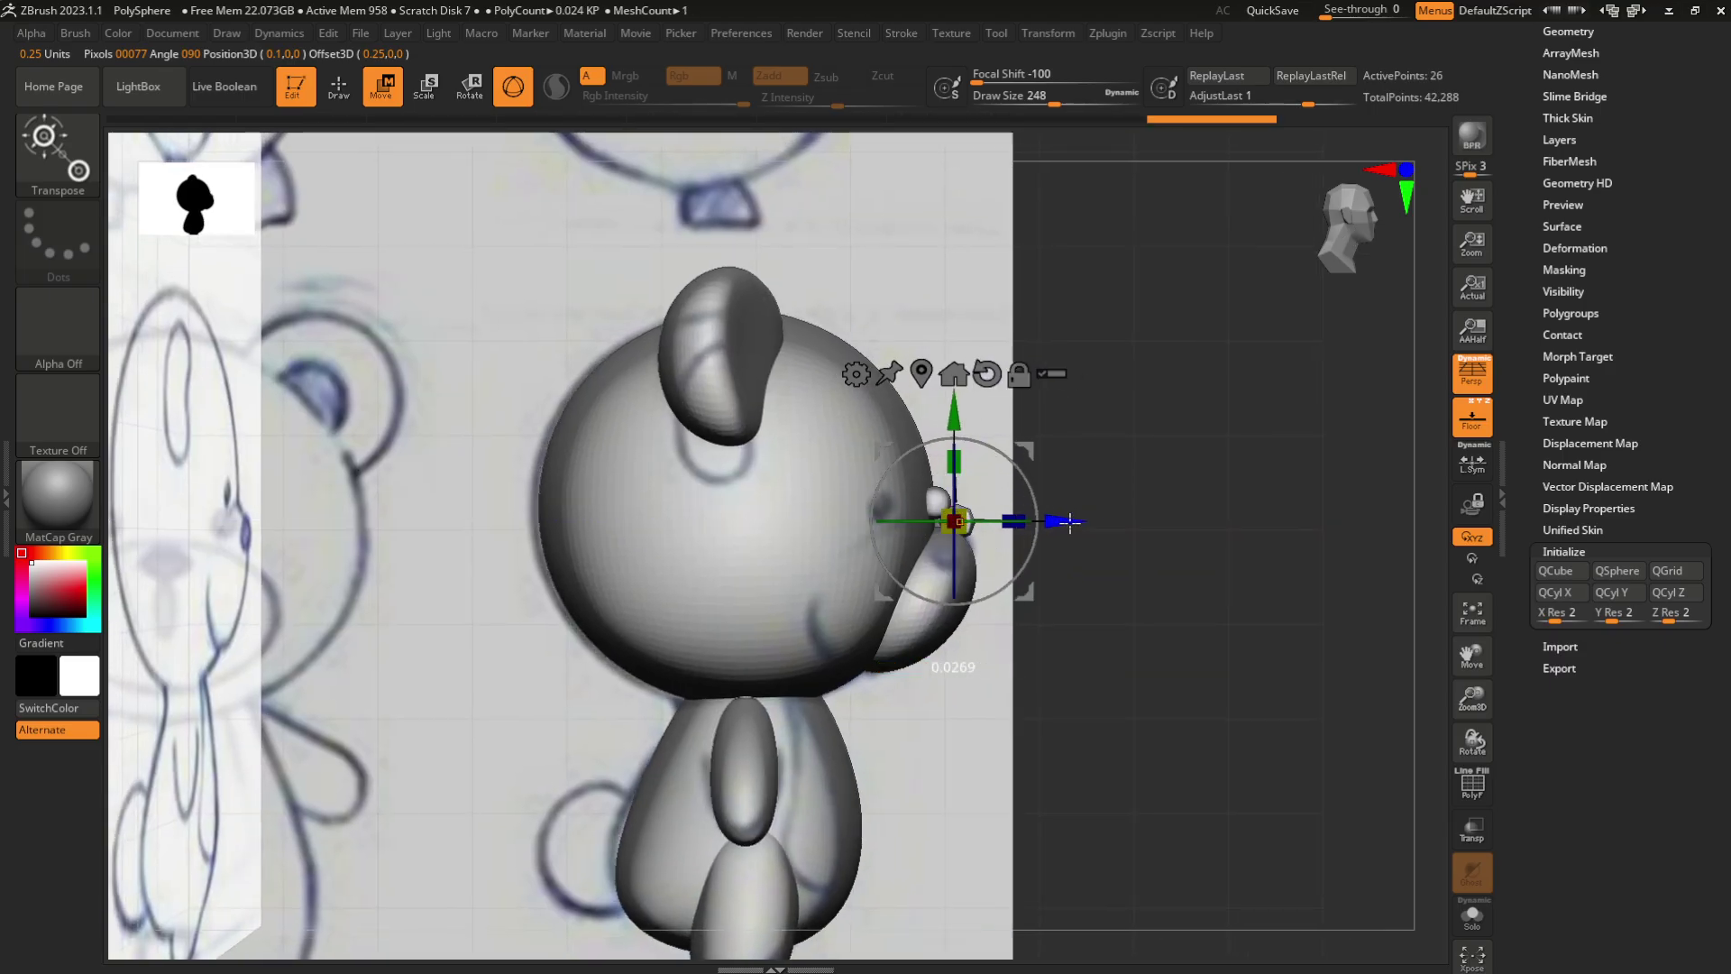
drag(1148, 503, 1085, 354)
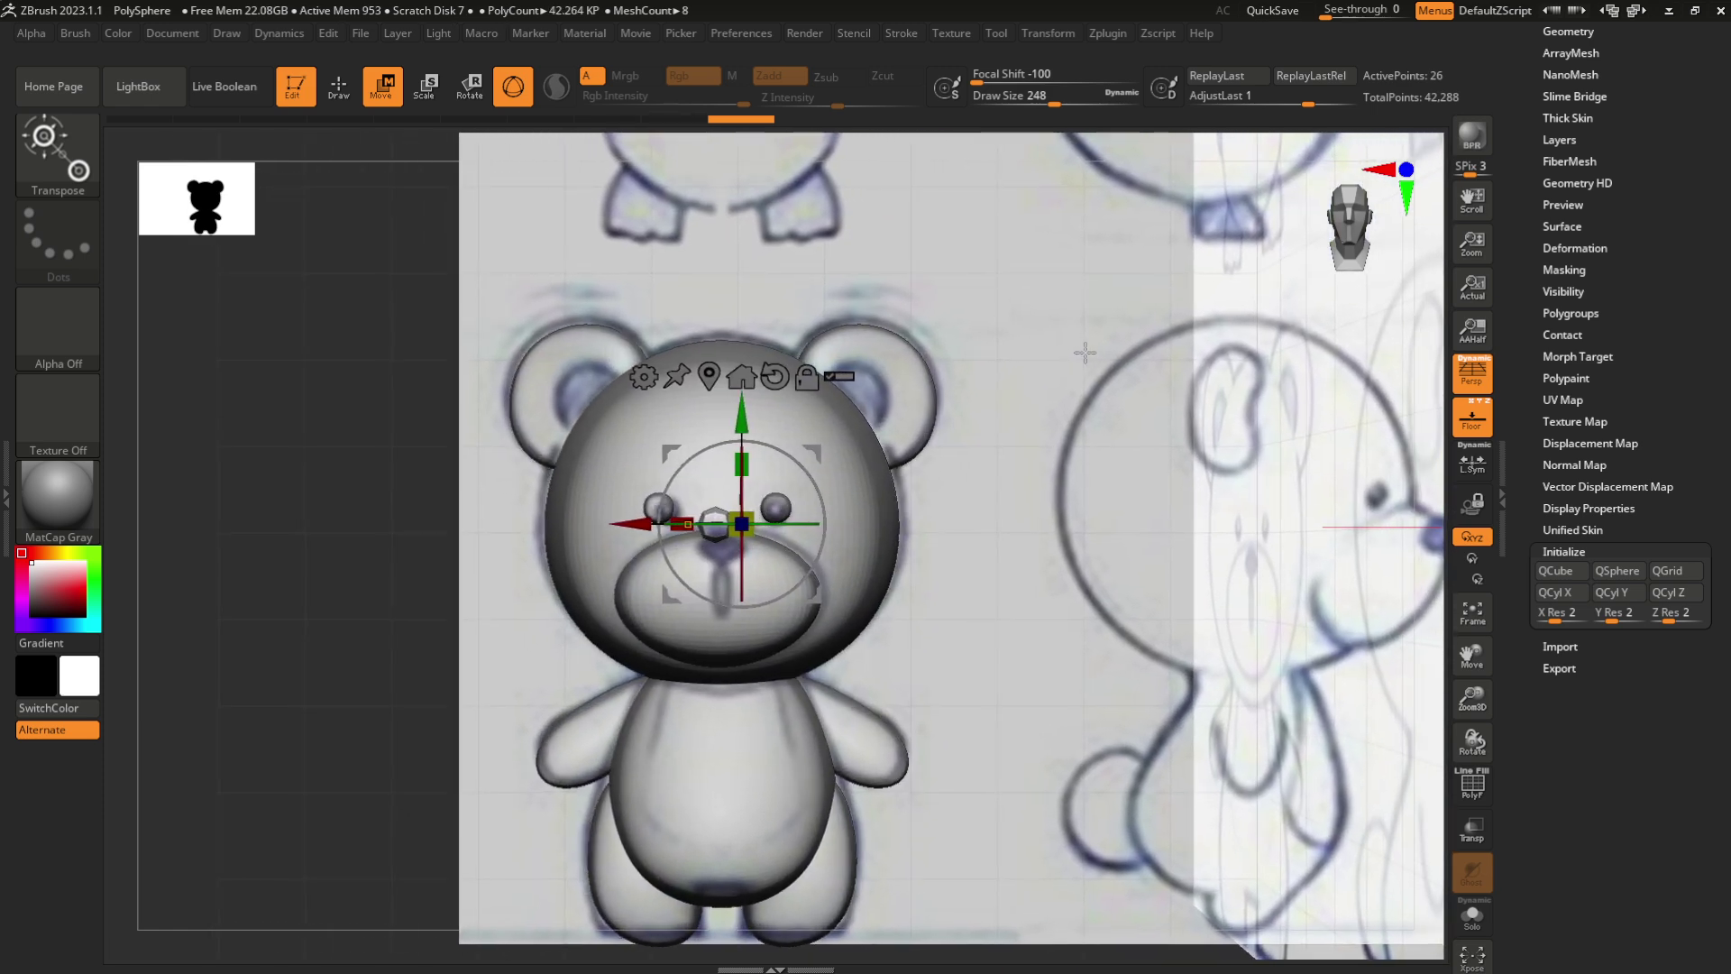
drag(757, 423, 757, 448)
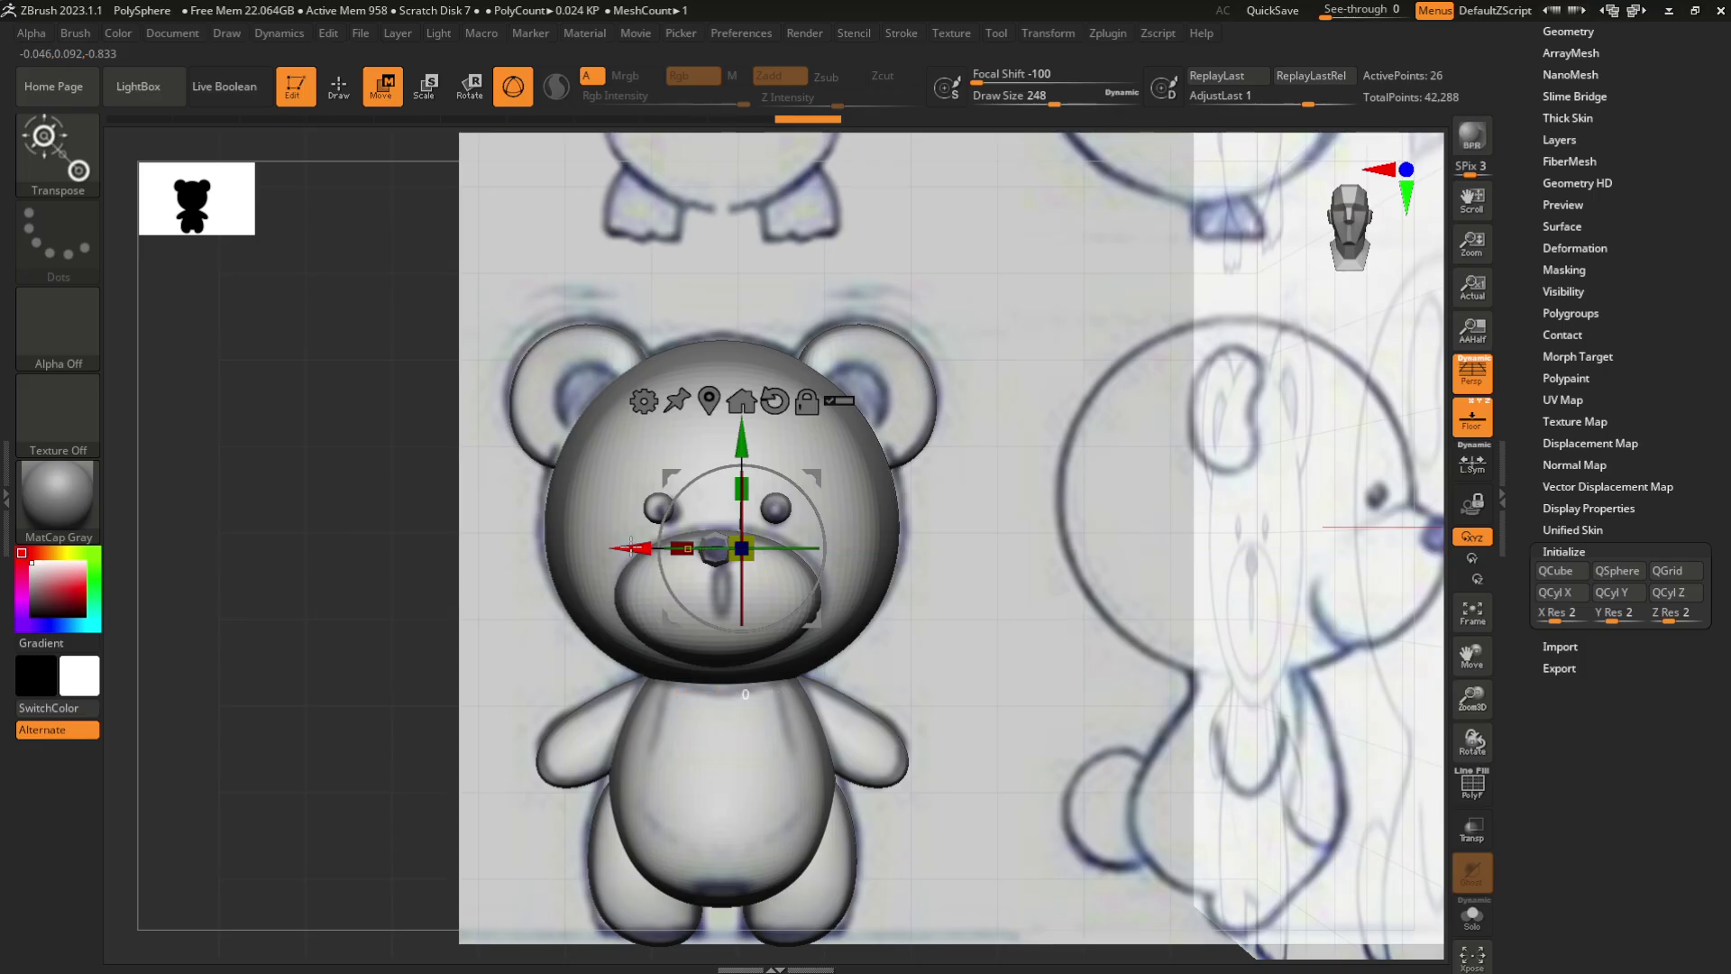
Center the nose sphere horizontally on the muzzle, recenter the gizmo on it and enlarge it slightly to fit the reference nose
drag(632, 548, 636, 548)
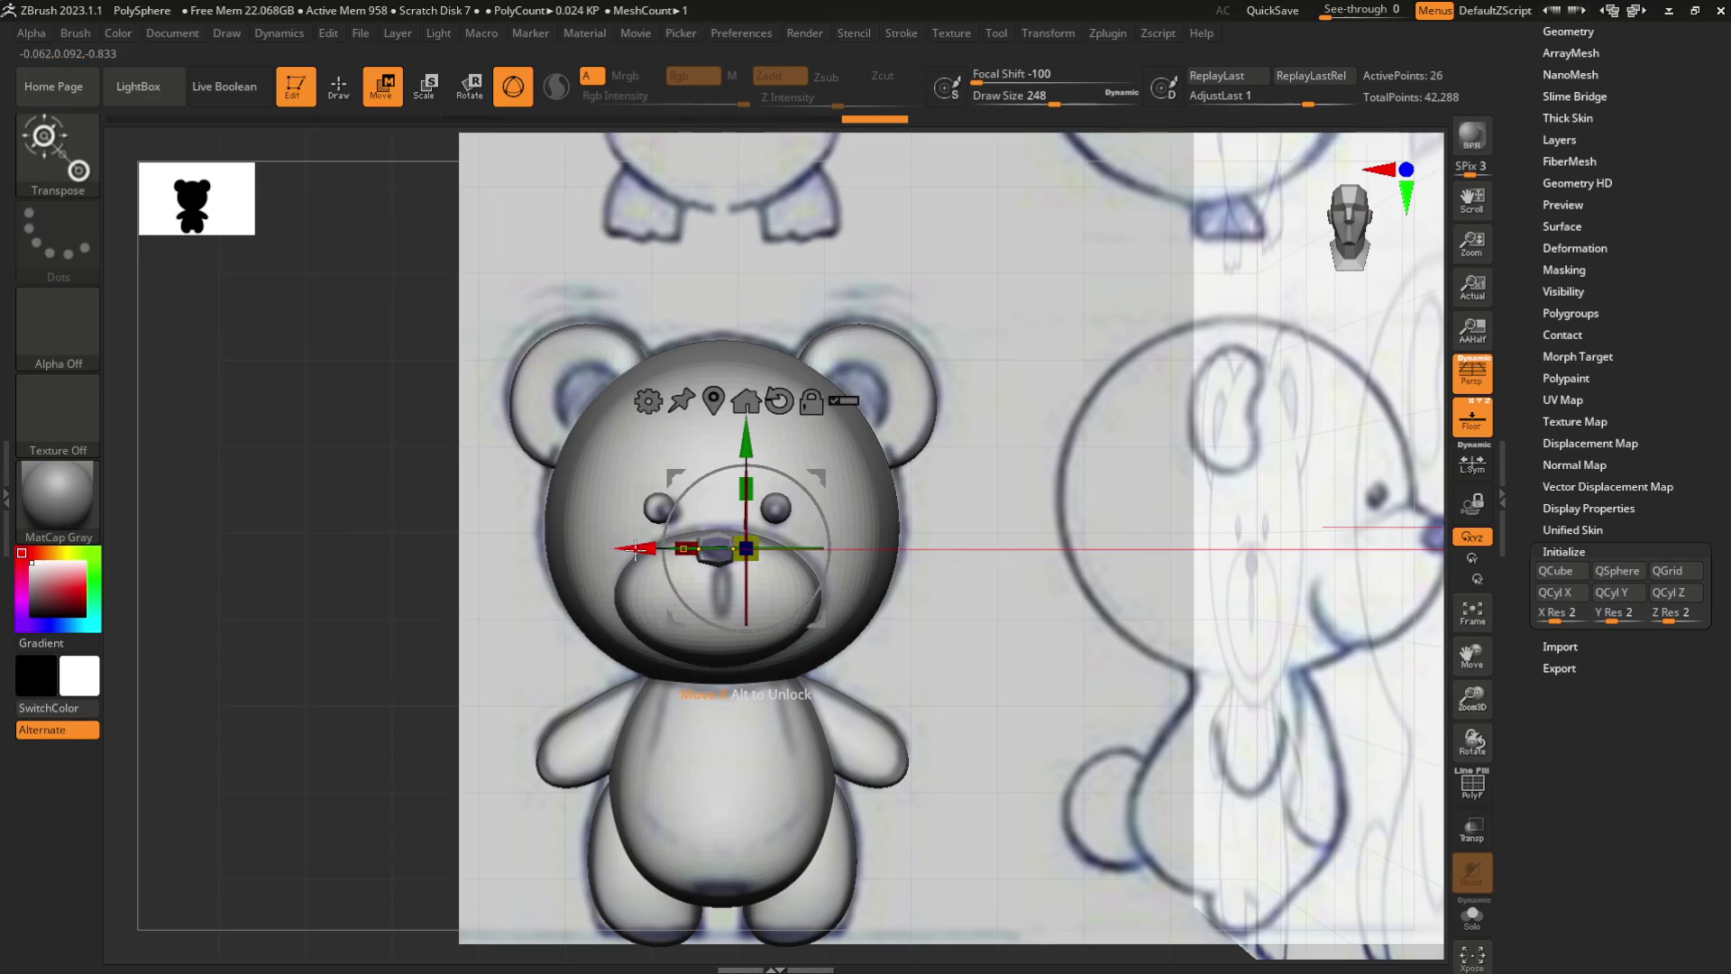
key(ctrl+z)
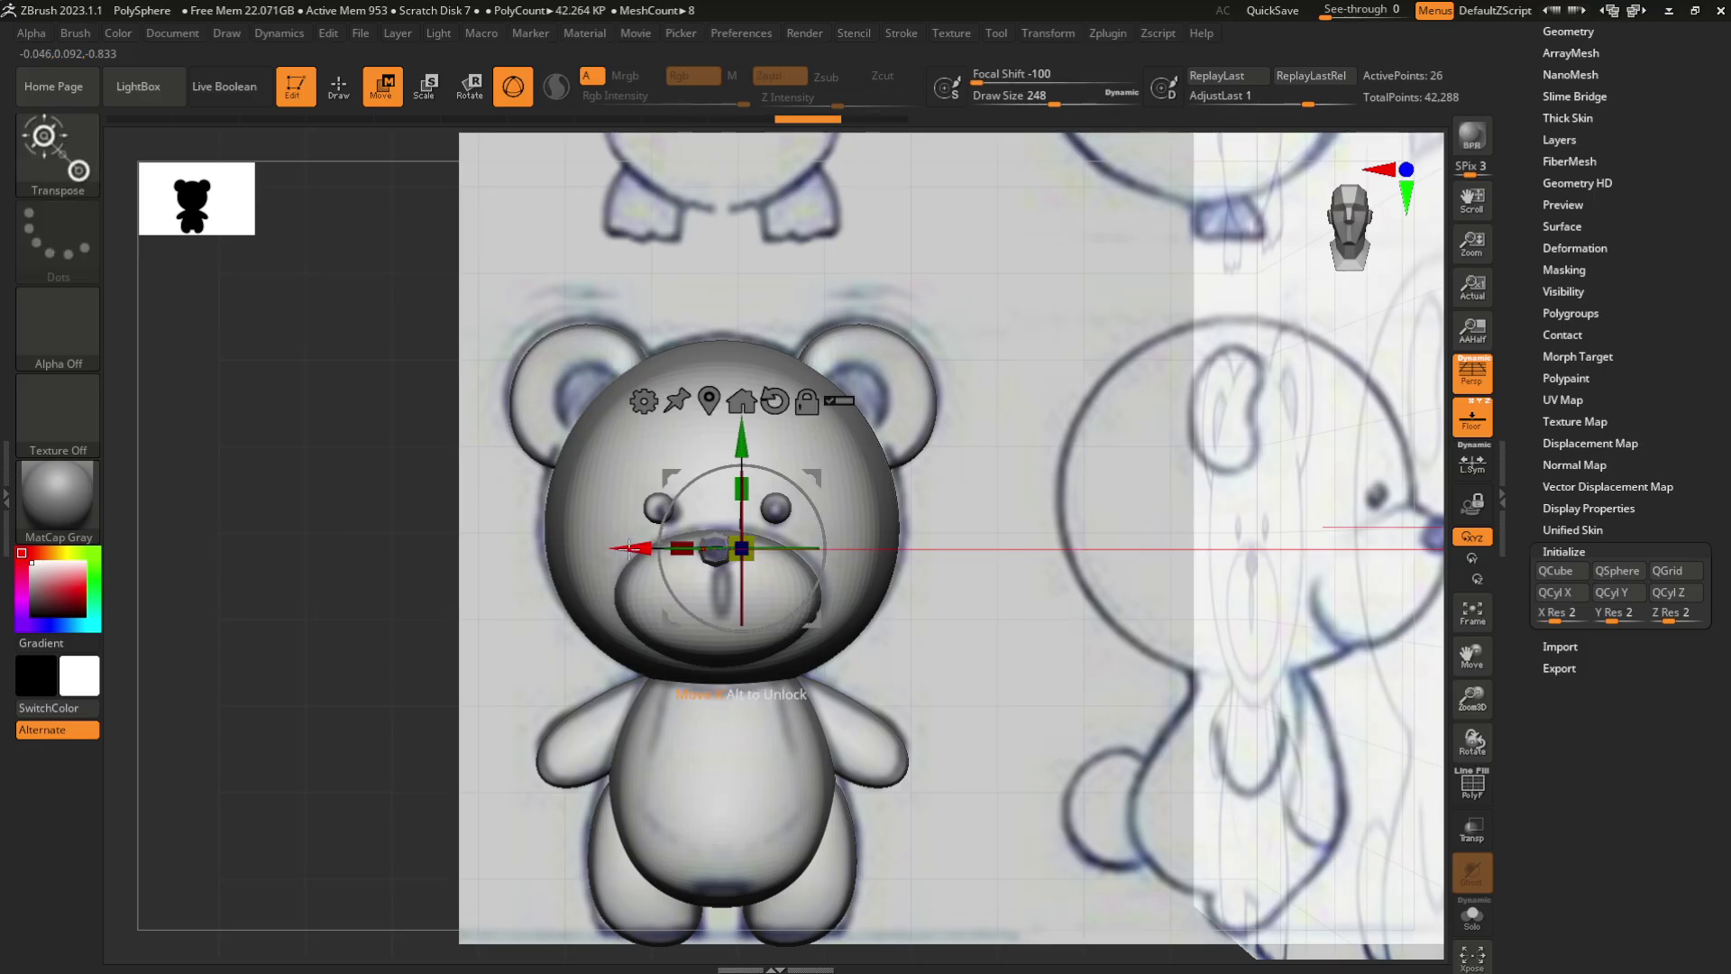
drag(631, 549, 637, 548)
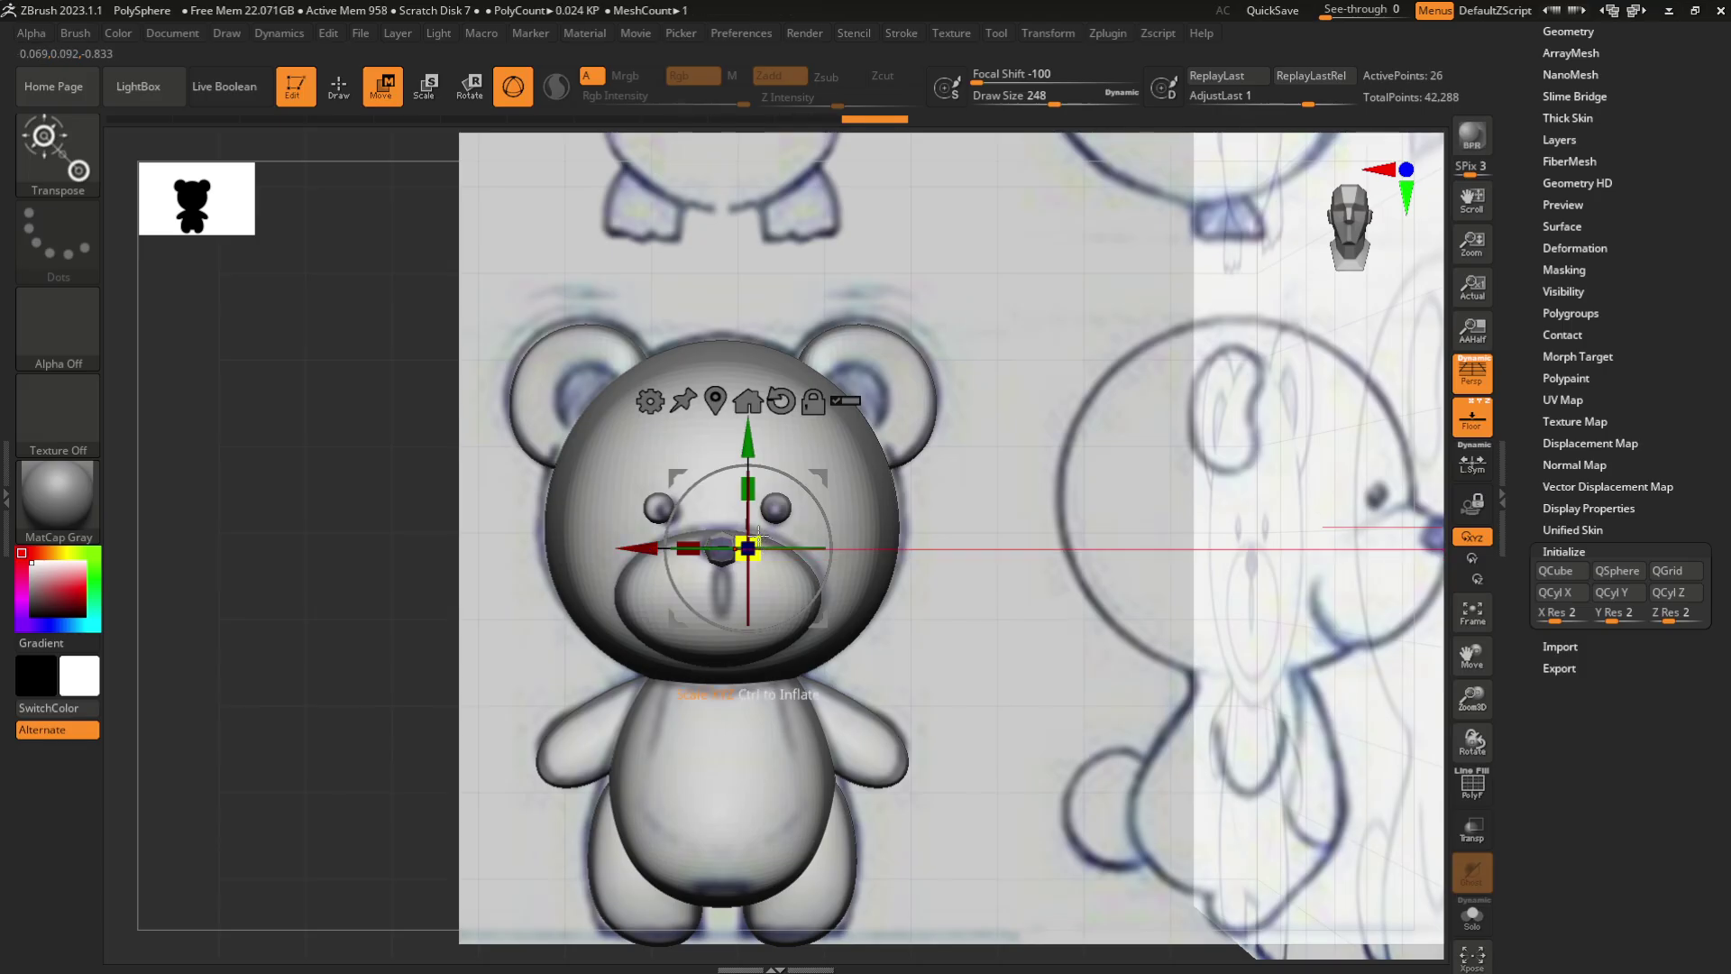
click(715, 400)
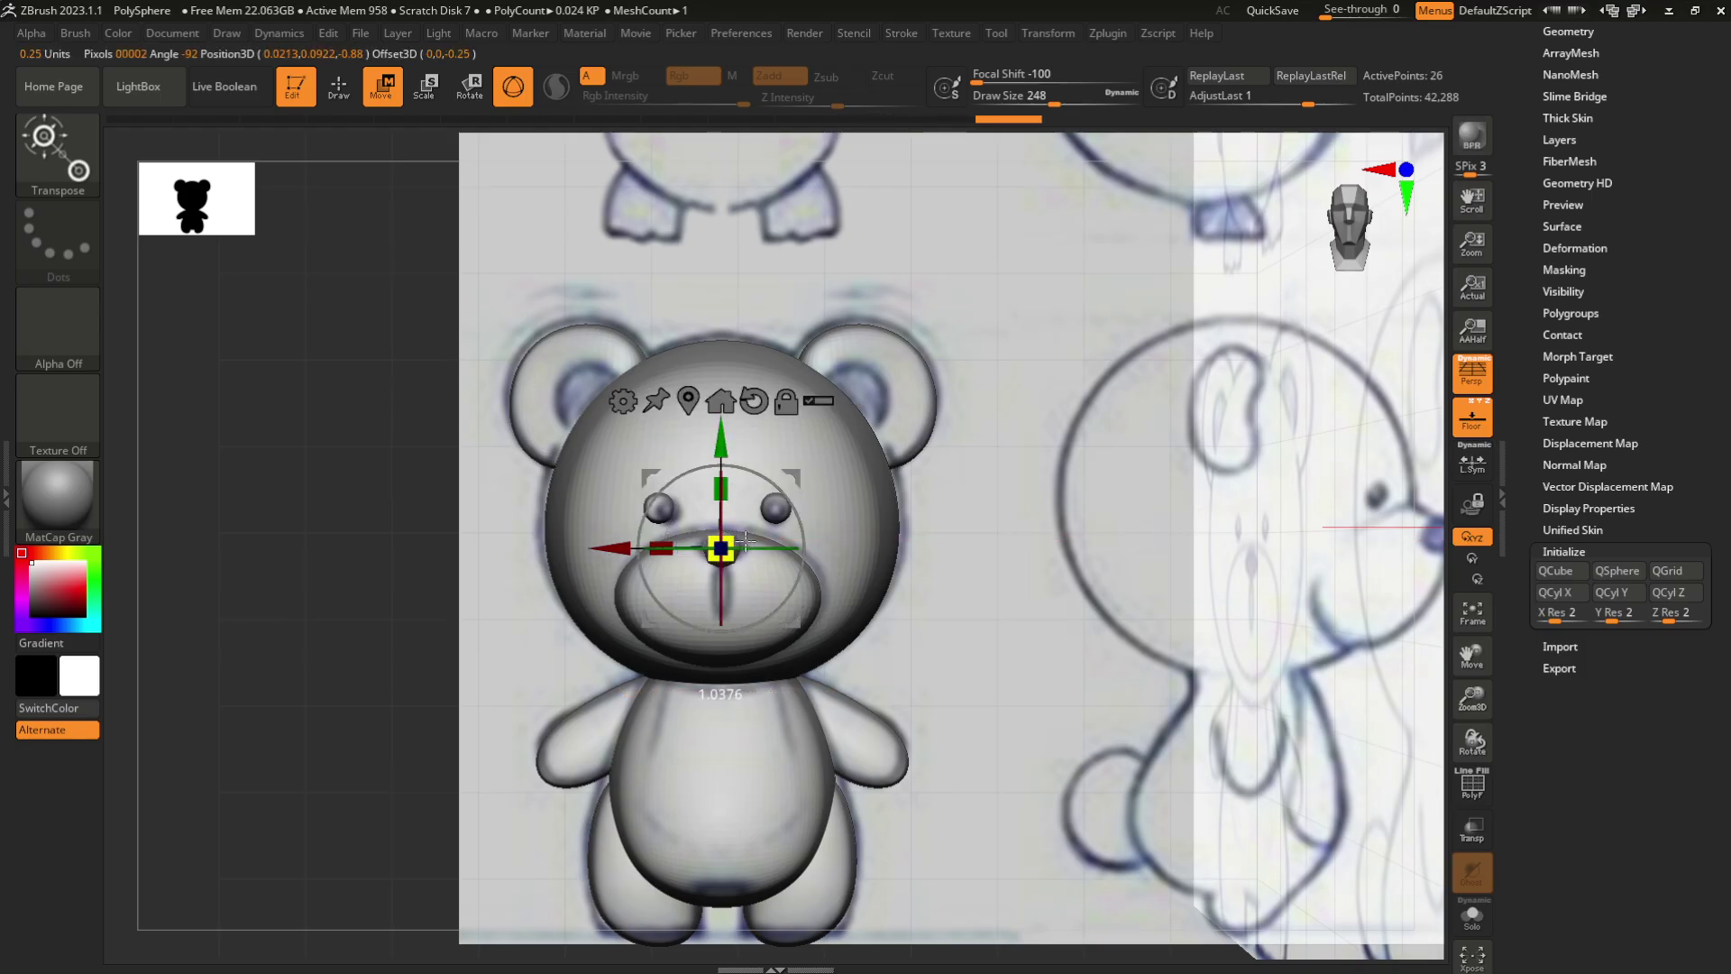
drag(747, 539, 748, 539)
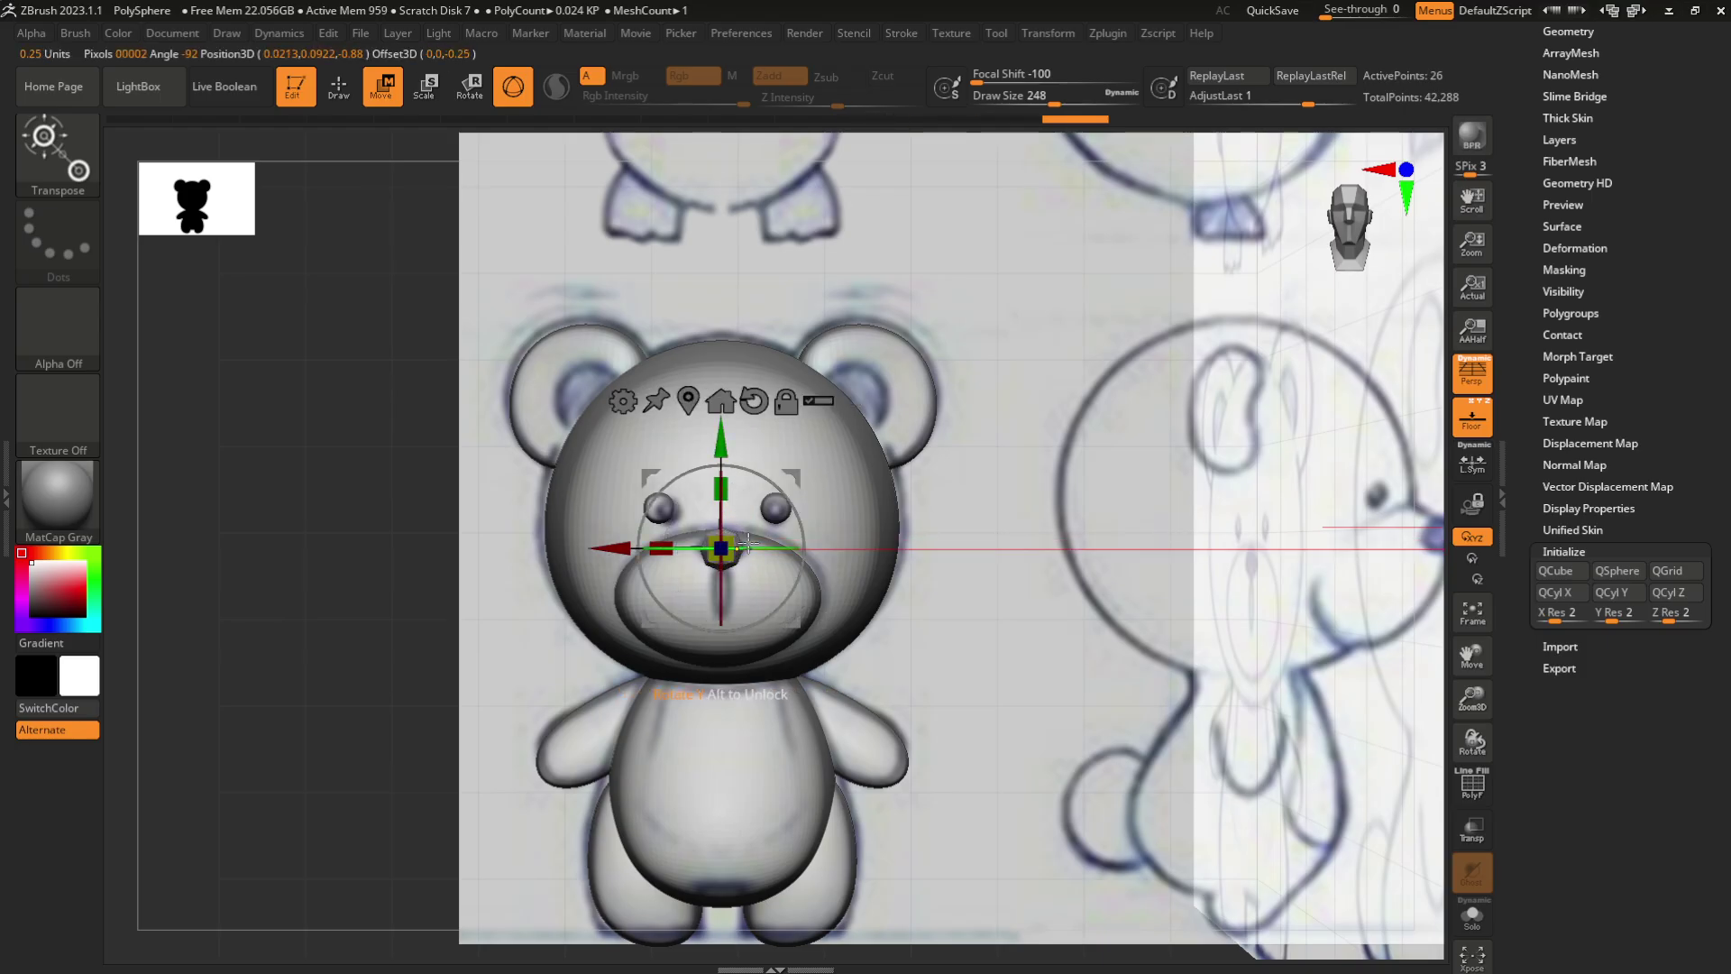
Reshape the nose sphere with the Move brush at draw size 80, widening its top and tapering its bottom to match the front reference
key(b)
key(m)
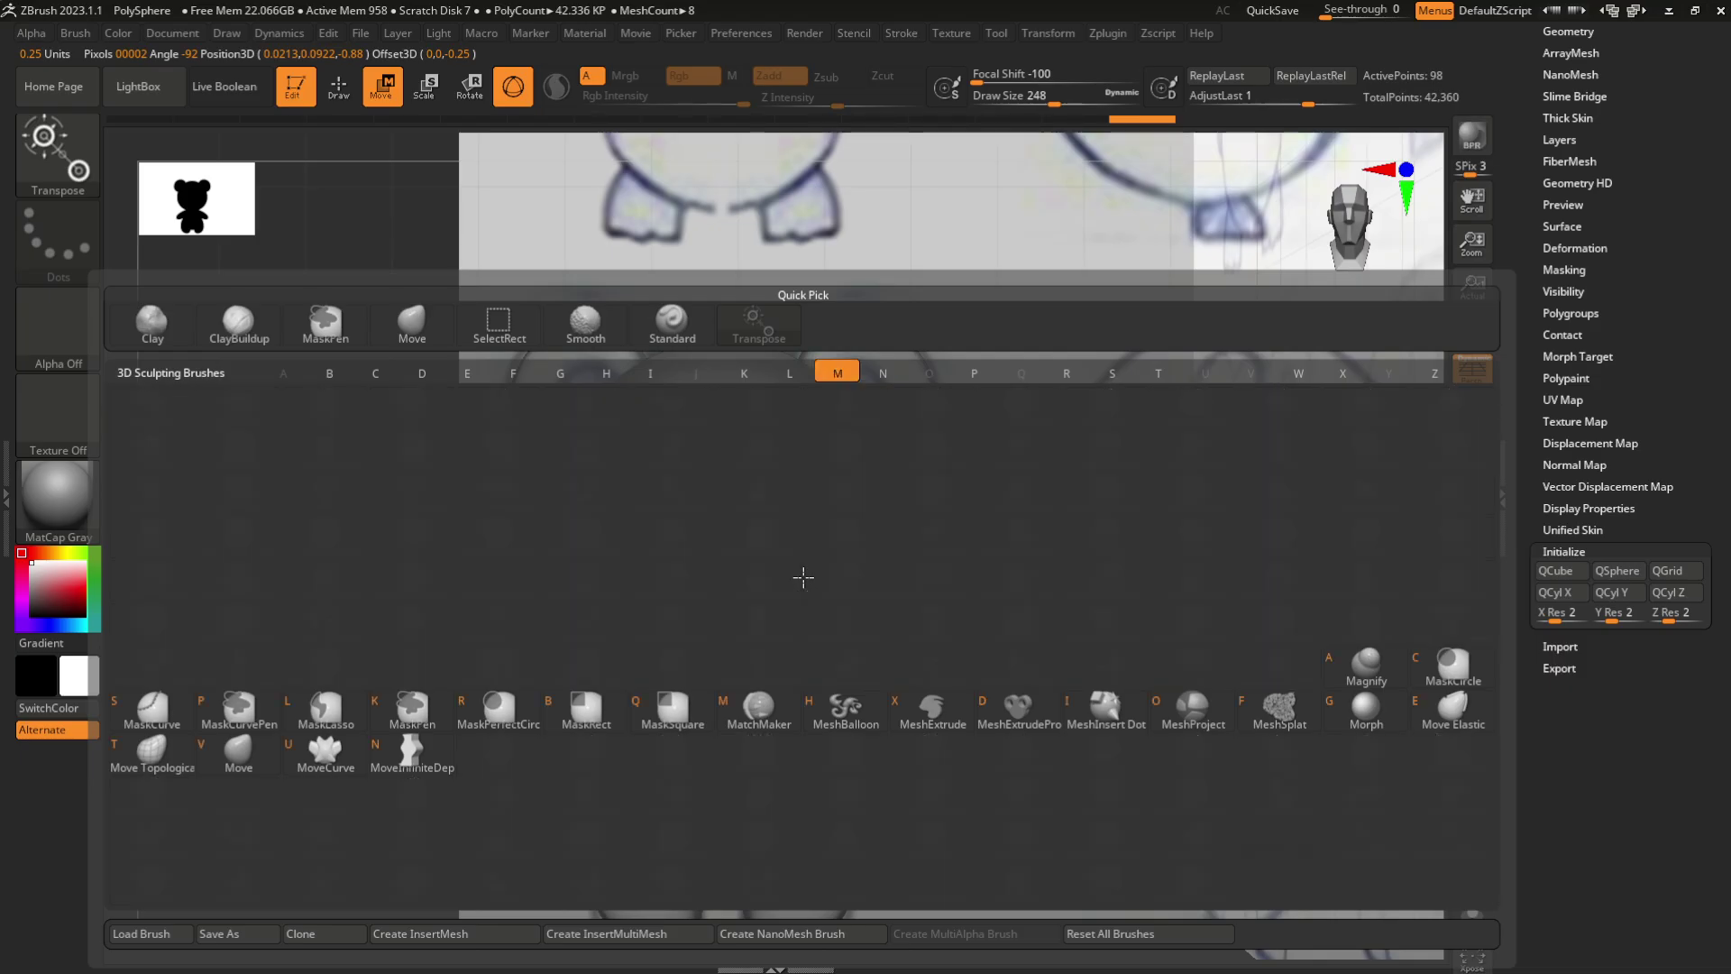
key(v)
mouse_move(985, 517)
ctrl+right_down()
mouse_move(1051, 585)
mouse_move(1090, 588)
ctrl+right_up()
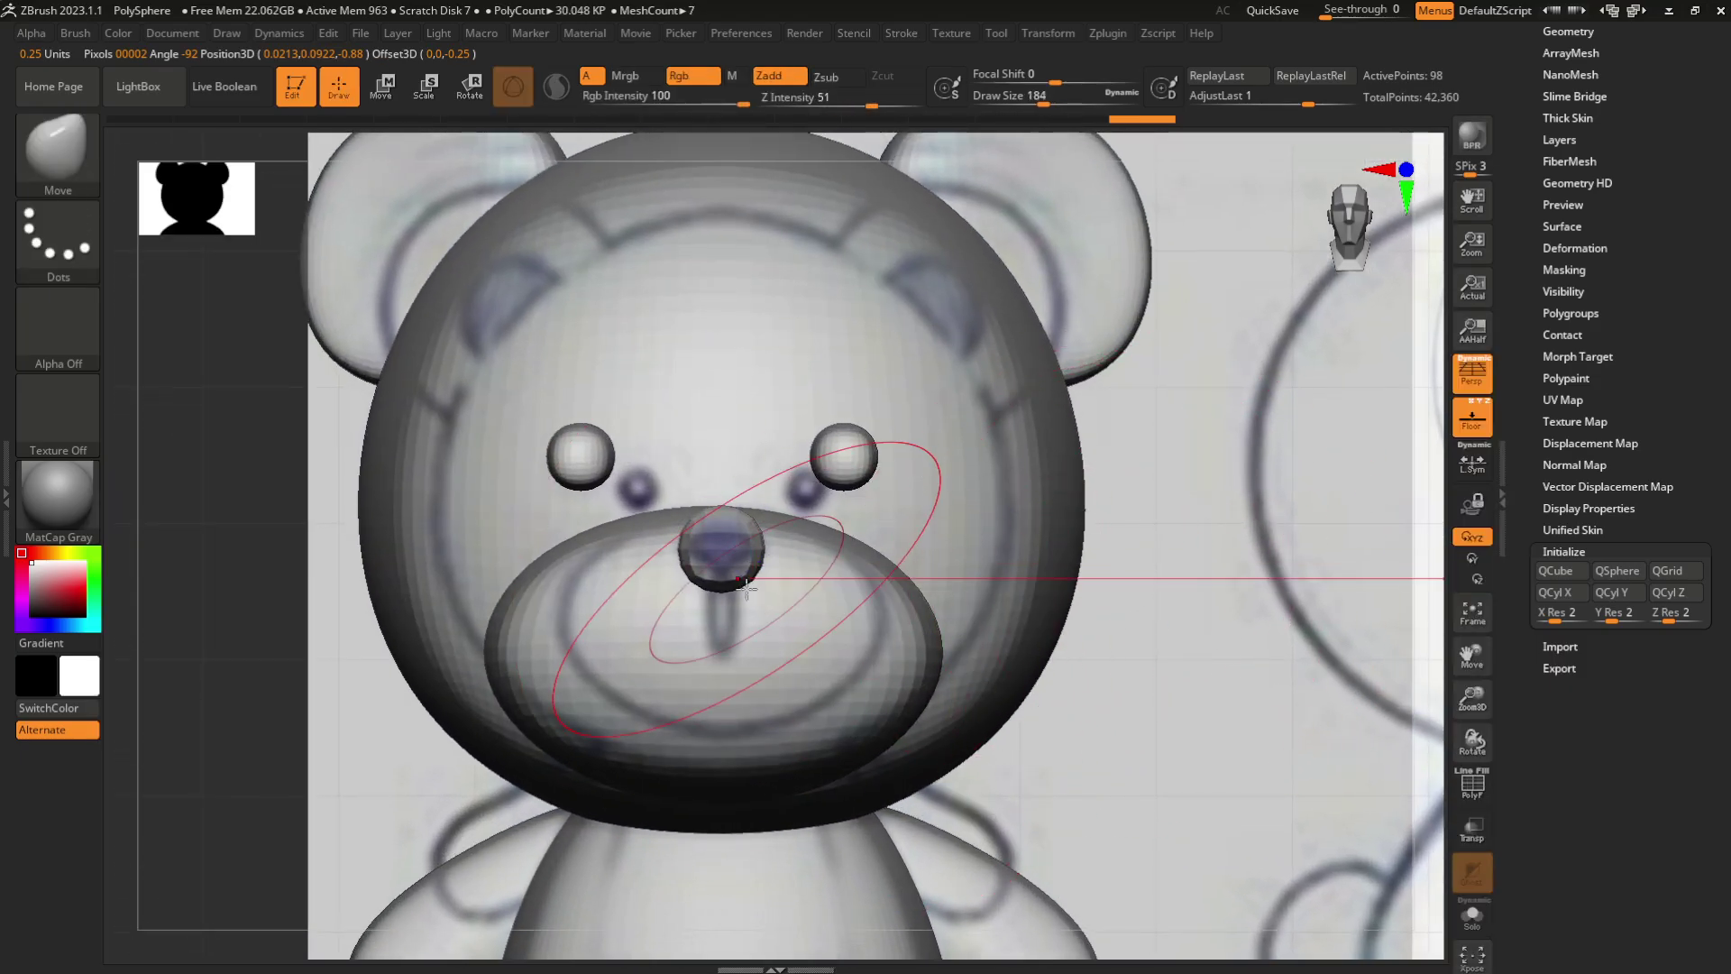
key([)
key([)
key([)
key([)
key([)
key([)
key([)
key([)
key([)
key([)
key([)
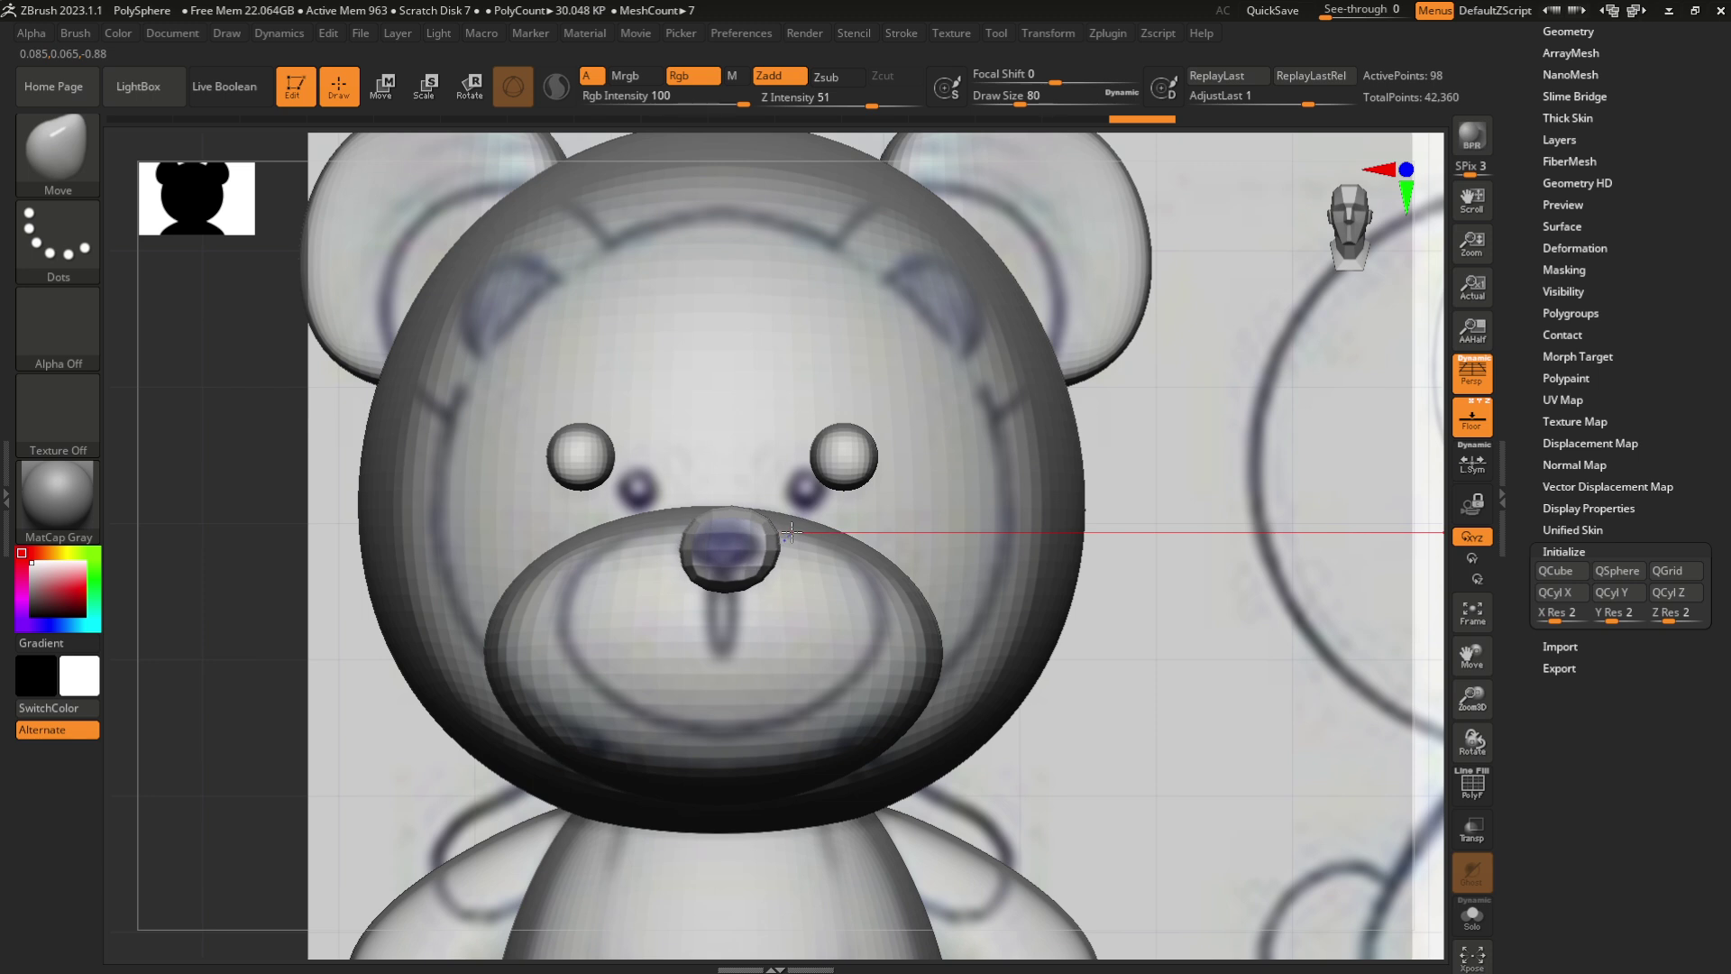
shift+click(792, 532)
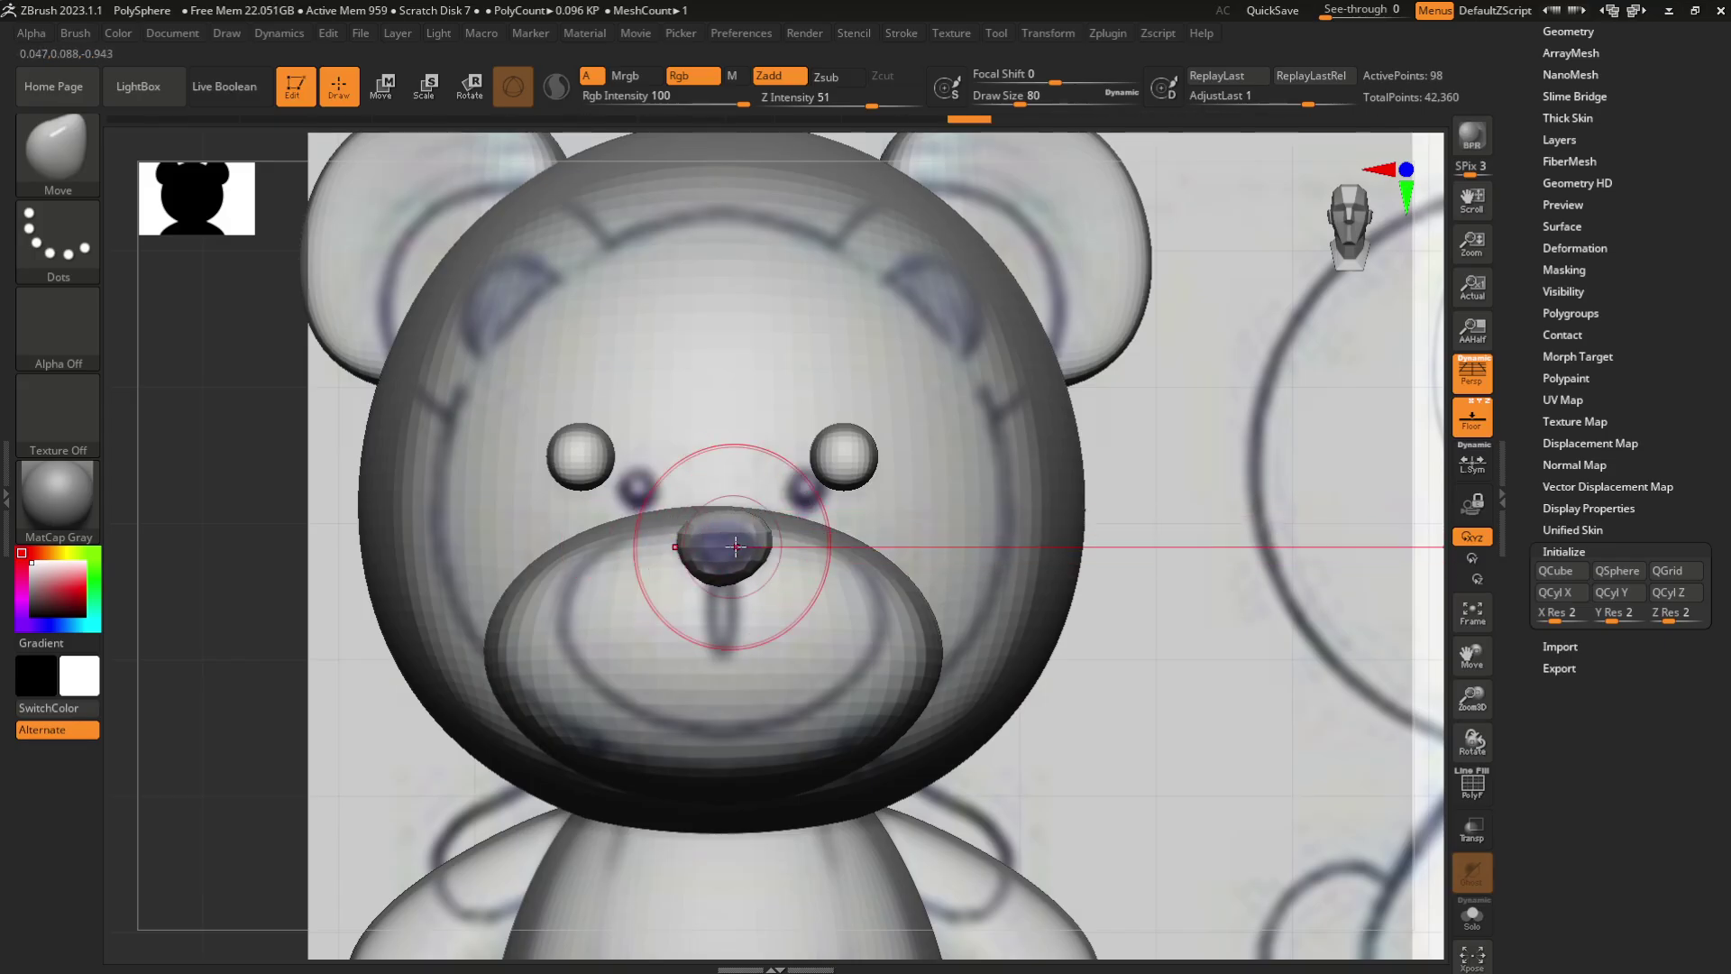
Reposition the nose in depth and height with the gizmo so it sits on the muzzle tip of the side reference
ctrl+right_drag(1194, 545, 907, 526)
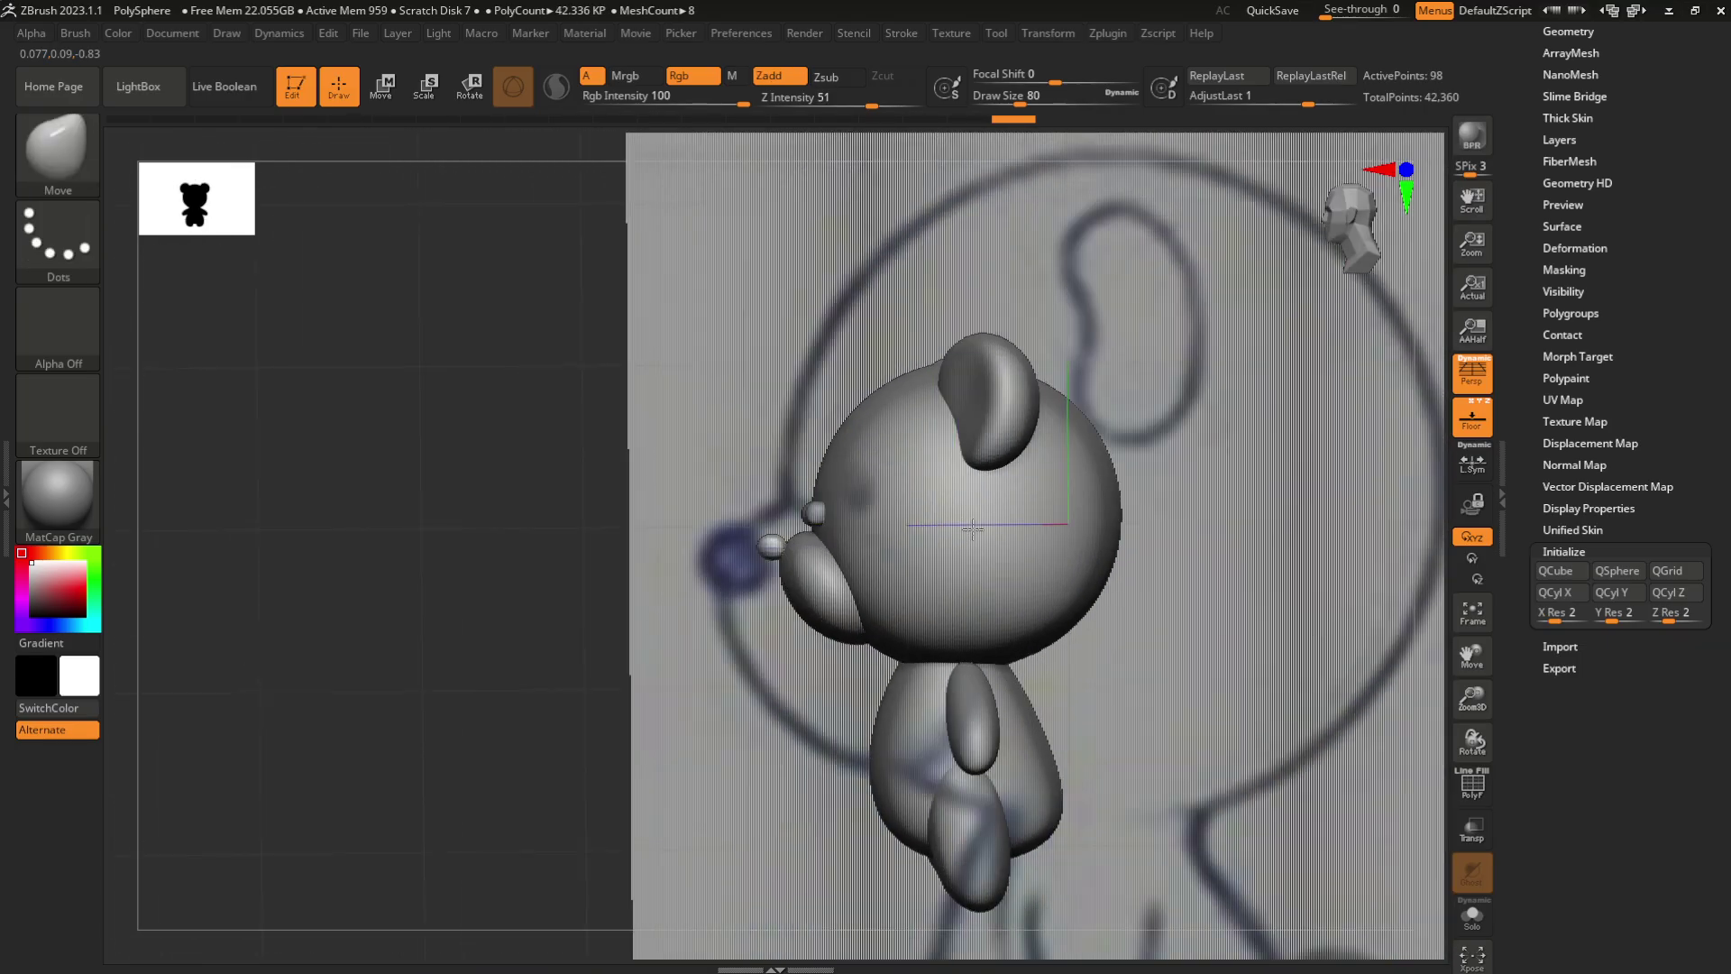
key(w)
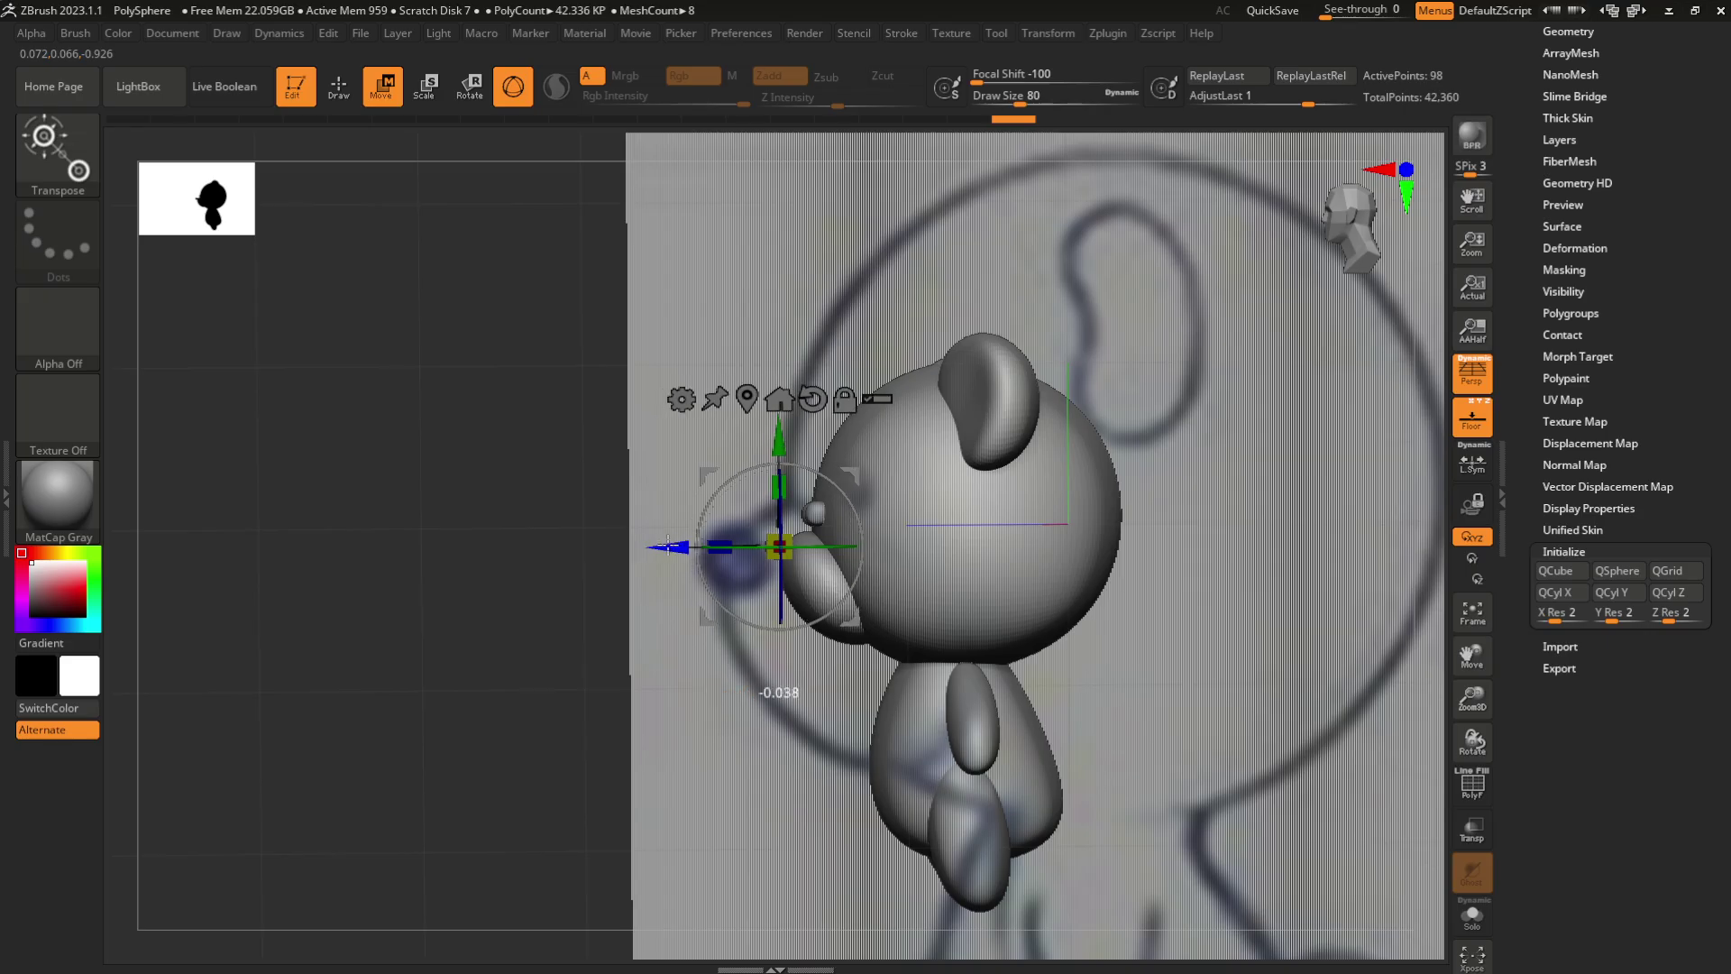
drag(670, 544, 673, 544)
right_drag(683, 532, 955, 496)
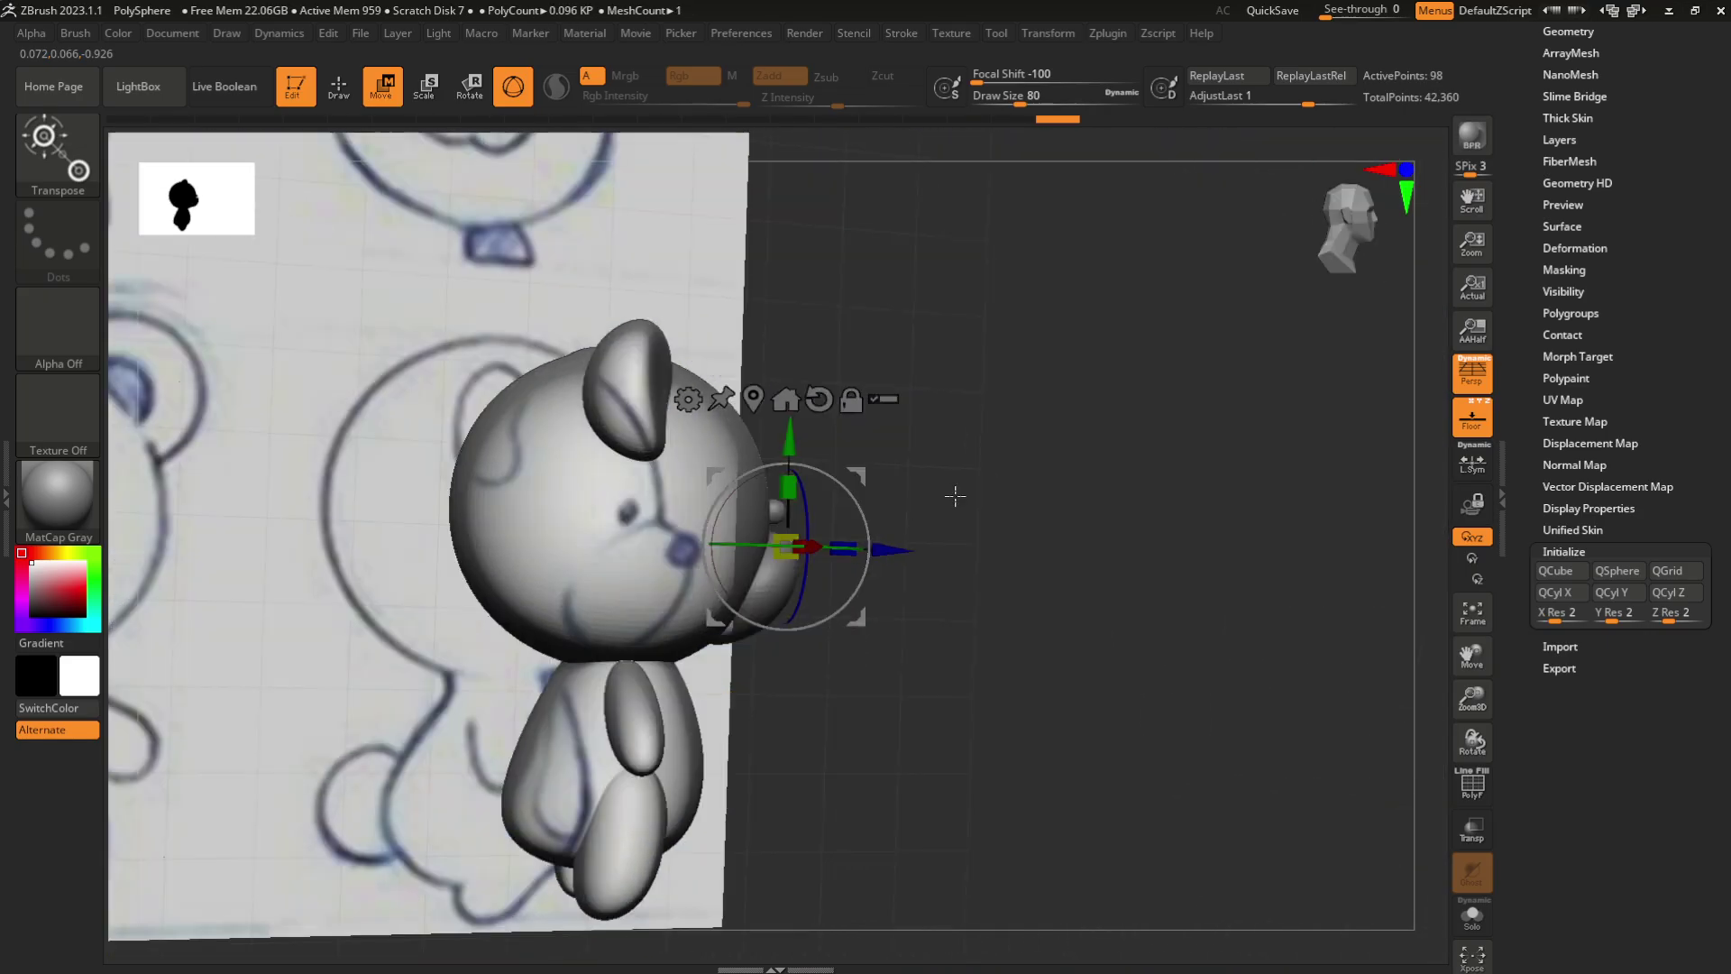
click(1342, 251)
ctrl+right_drag(1187, 336, 1300, 360)
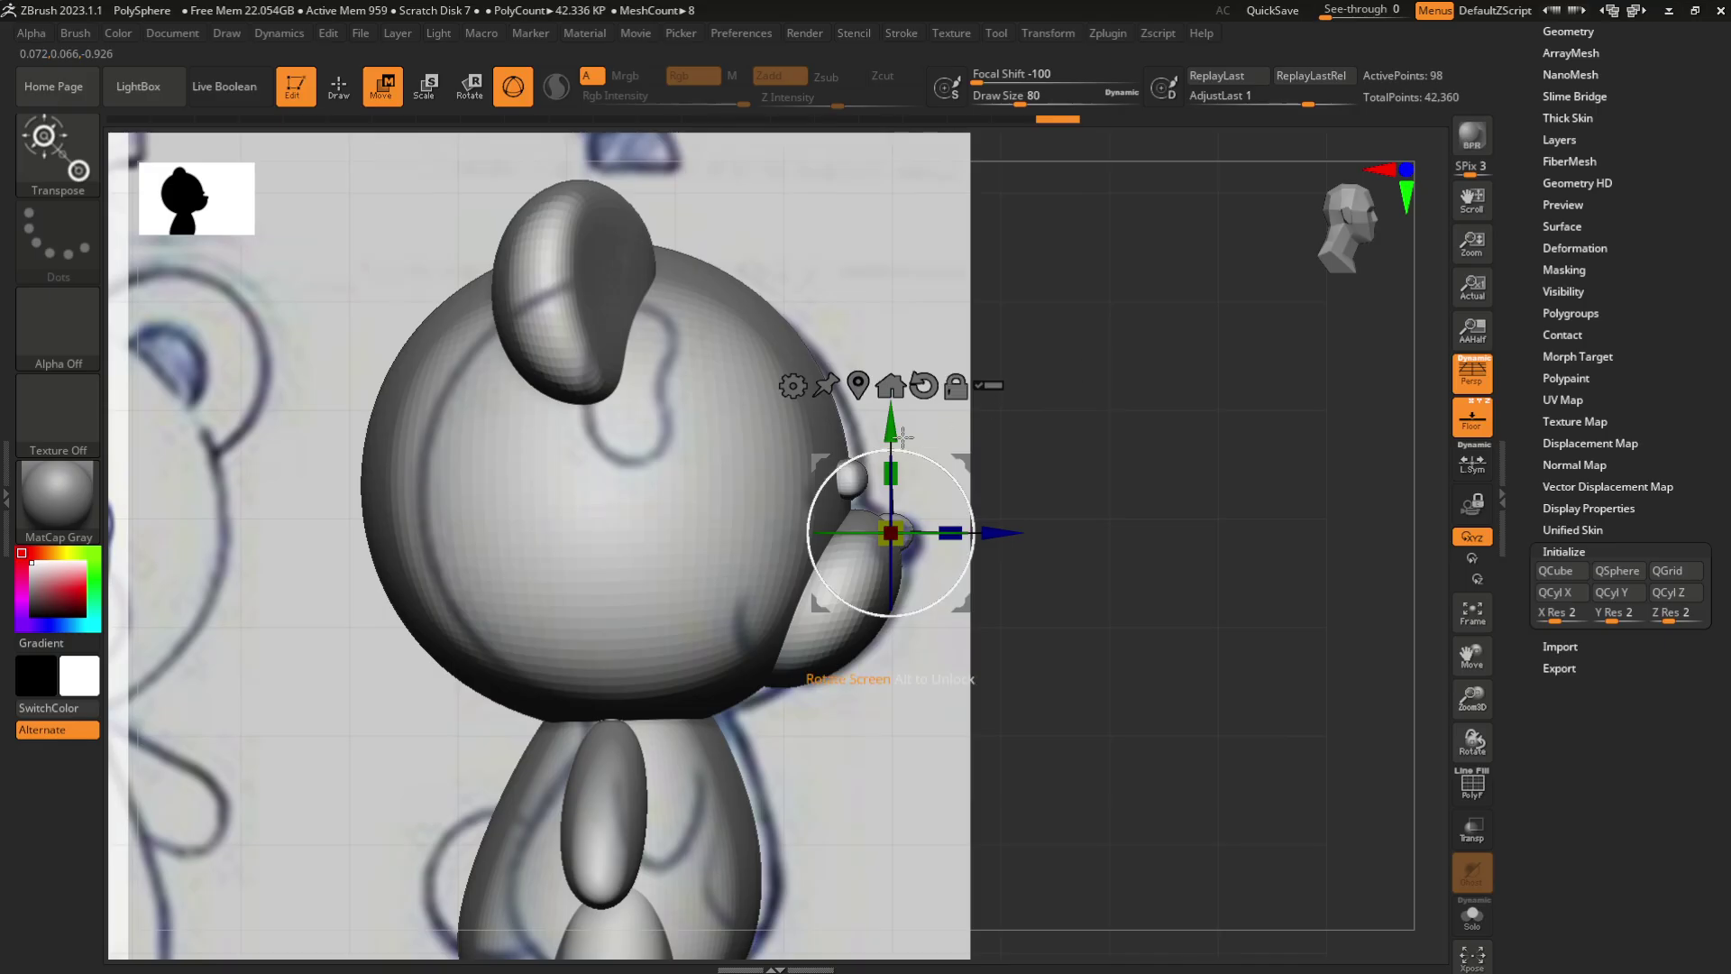
drag(902, 436, 899, 436)
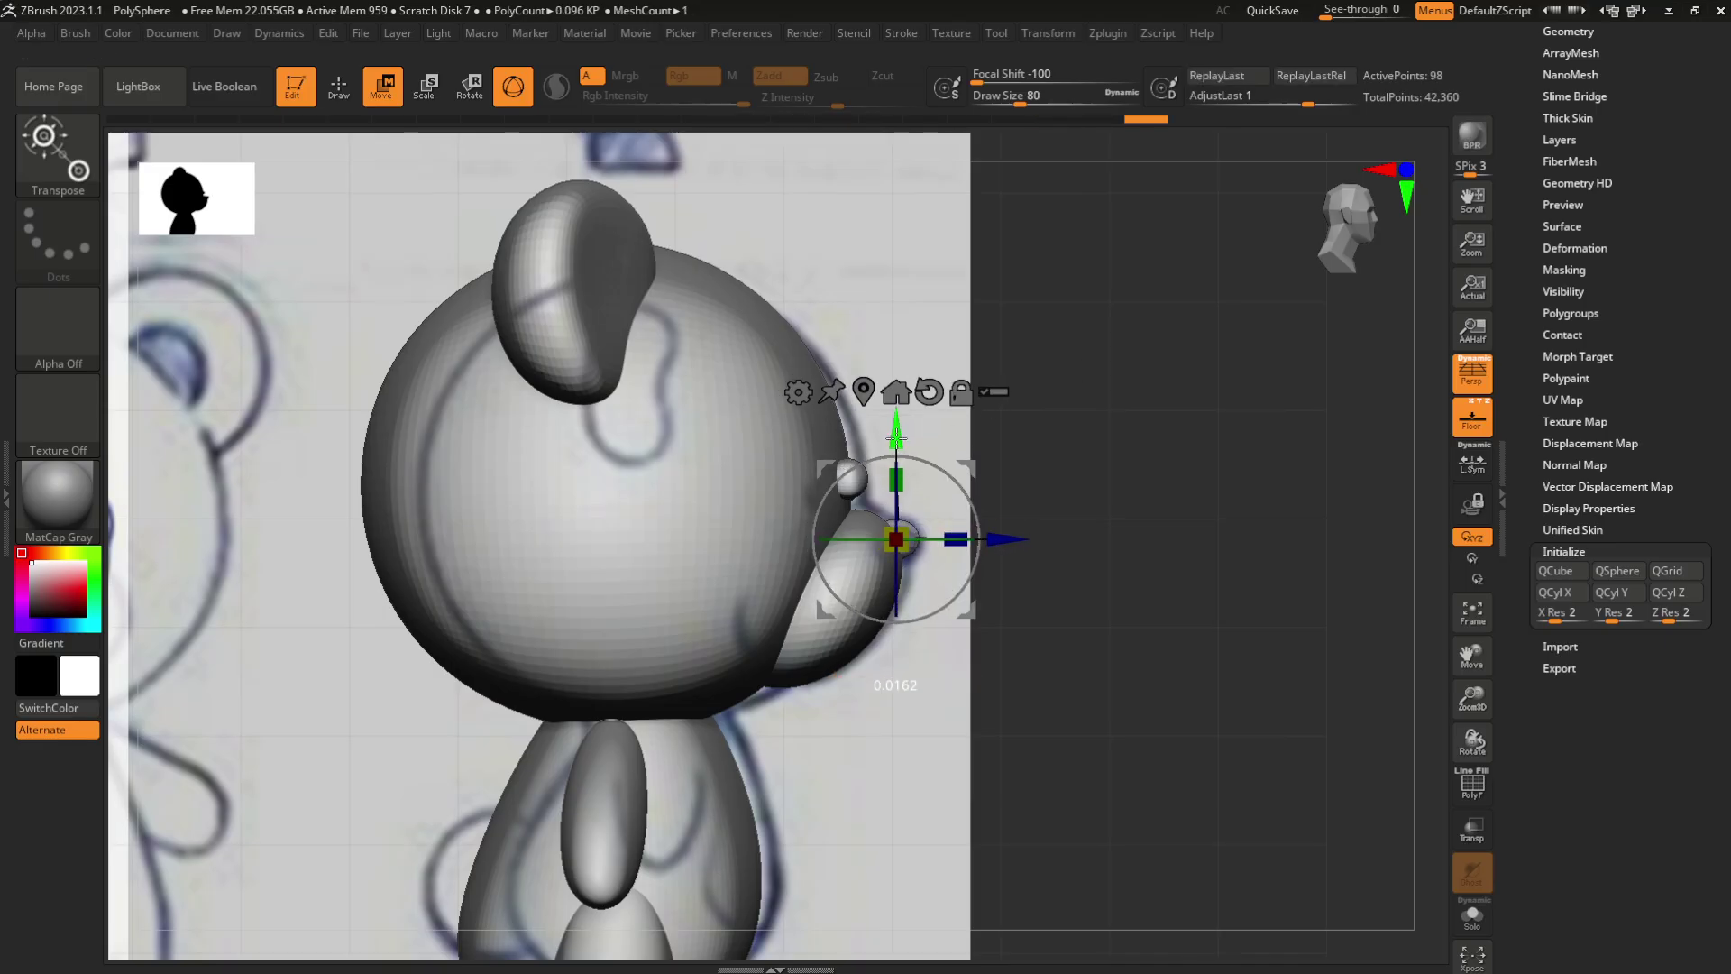
Subdivide the nose once, switch back to the Move brush and compare the whole bear with the front reference
right_drag(1161, 424, 947, 415)
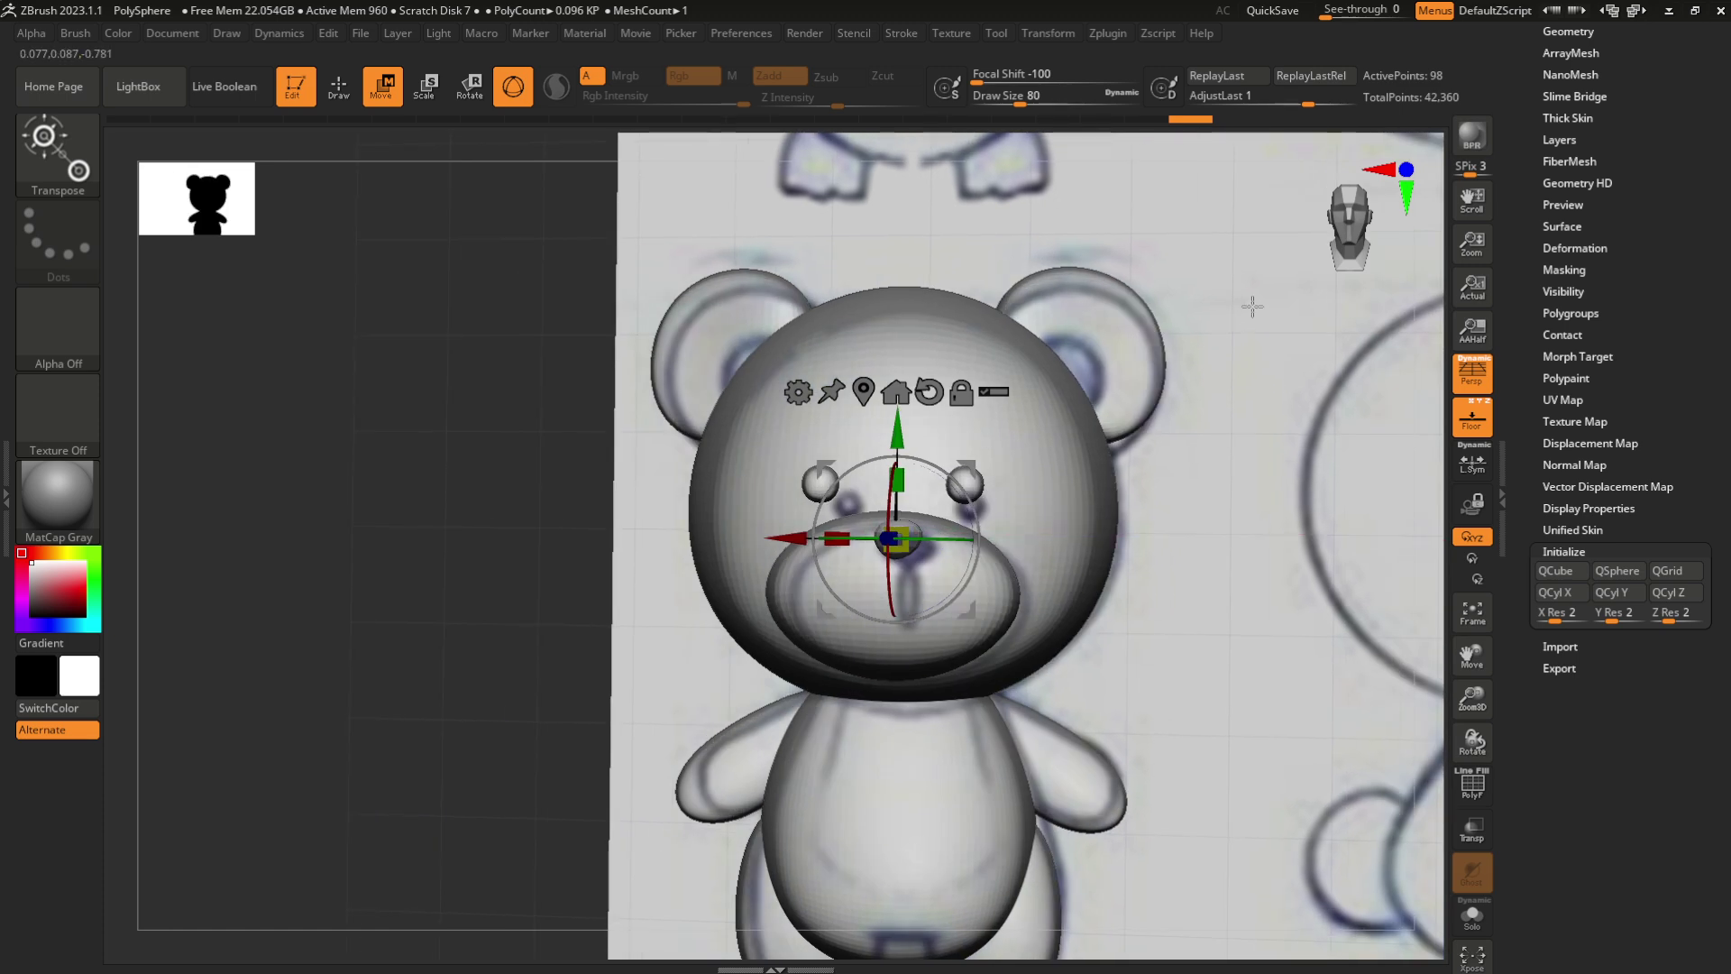
click(1327, 265)
mouse_move(1254, 362)
alt+right_down()
mouse_move(1171, 390)
mouse_move(1064, 362)
mouse_move(1051, 370)
mouse_move(1135, 401)
mouse_move(989, 390)
mouse_move(1001, 442)
alt+right_up()
mouse_move(1172, 428)
right_down()
mouse_move(1051, 452)
mouse_move(1159, 456)
mouse_move(1203, 431)
mouse_move(1123, 465)
mouse_move(1256, 463)
mouse_move(1291, 411)
right_up()
click(1327, 224)
key(b)
key(m)
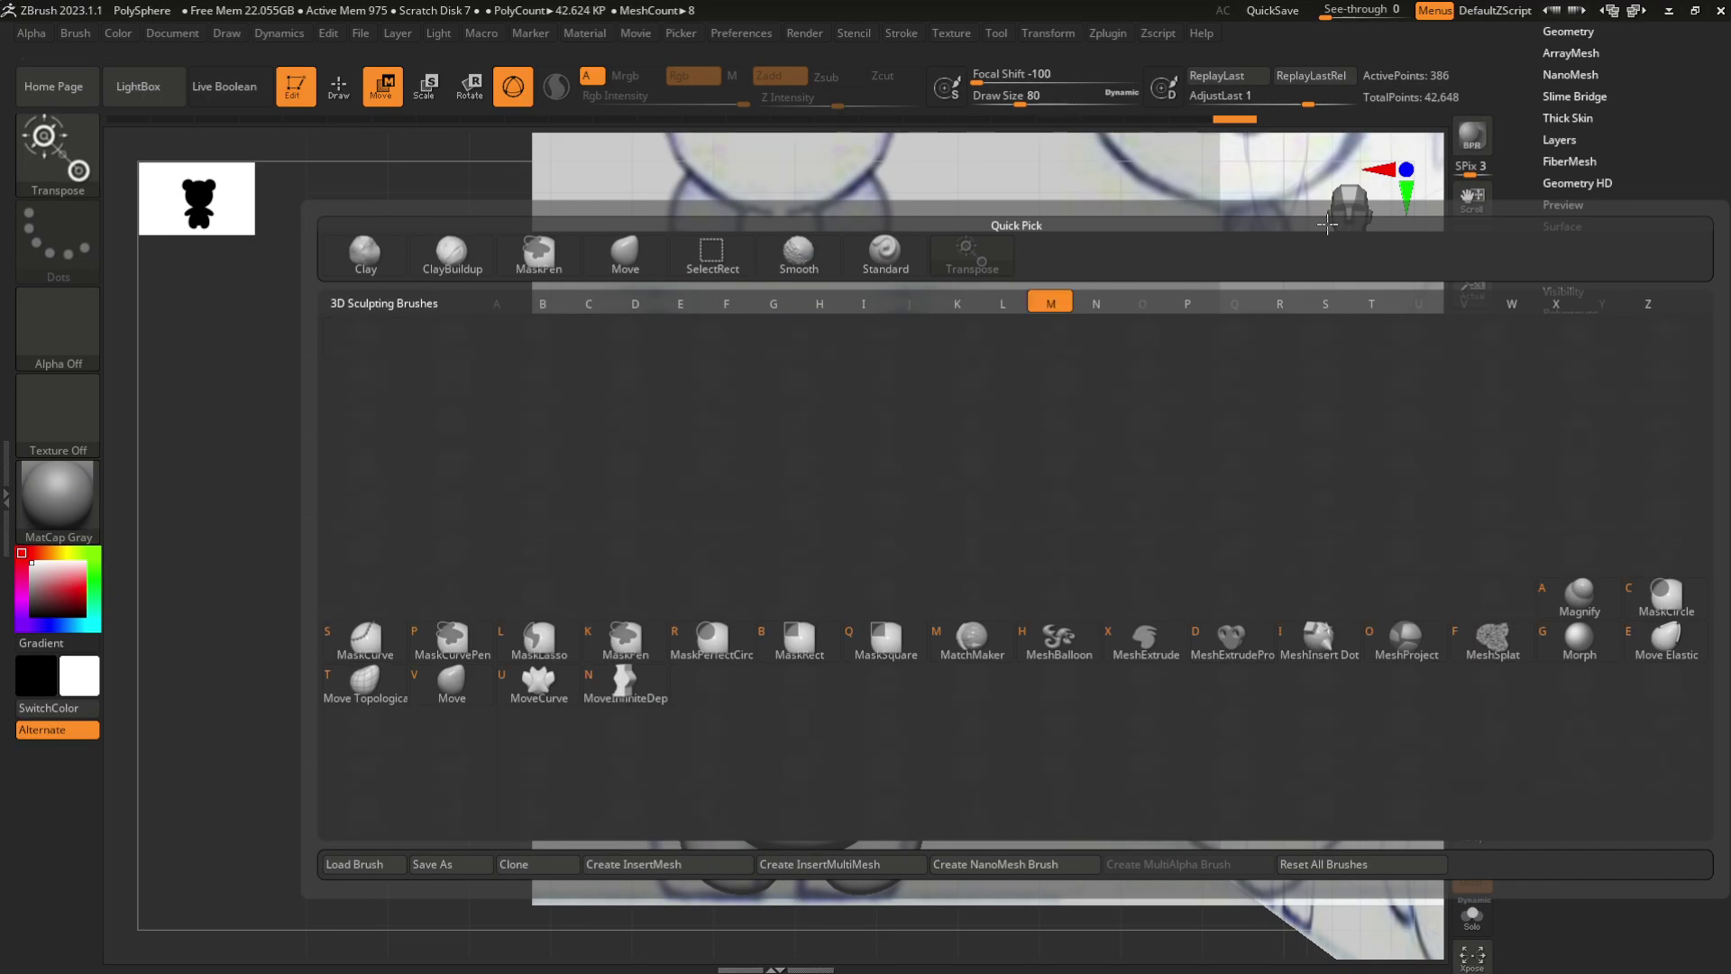
key(v)
mouse_move(1021, 469)
alt+mouse_down()
mouse_move(1044, 502)
mouse_move(1112, 532)
mouse_move(1141, 542)
mouse_move(1158, 523)
alt+mouse_up()
alt+drag(1133, 620, 1148, 414)
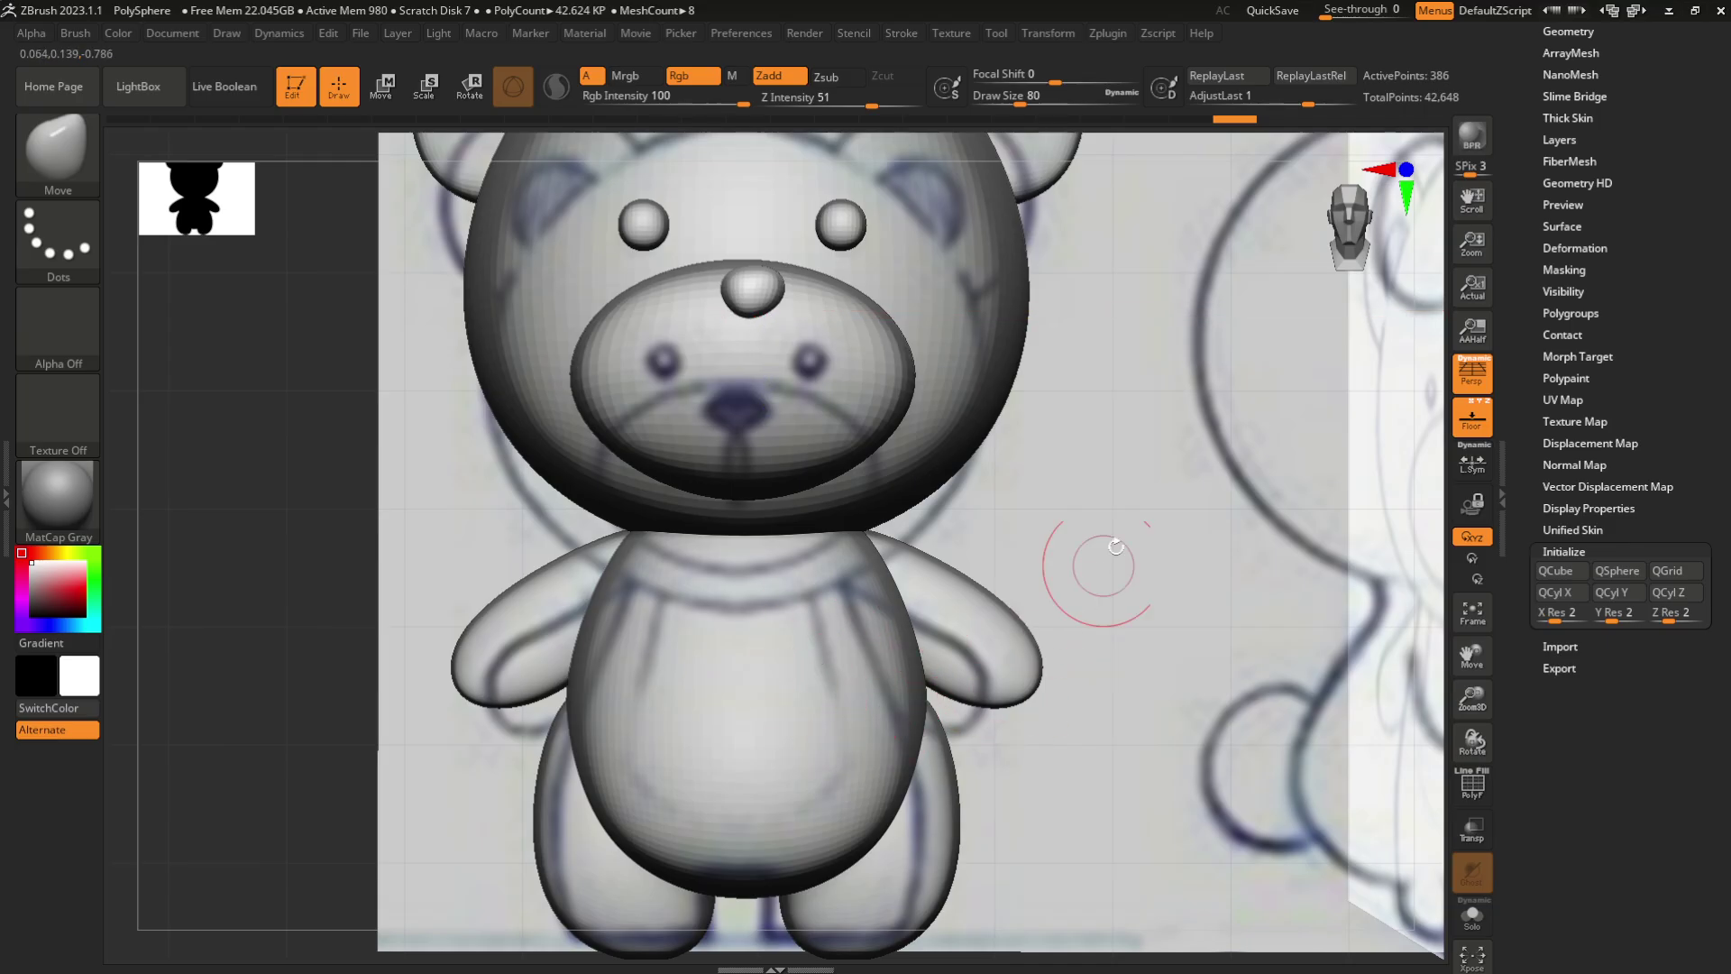
alt+drag(1101, 572, 1108, 656)
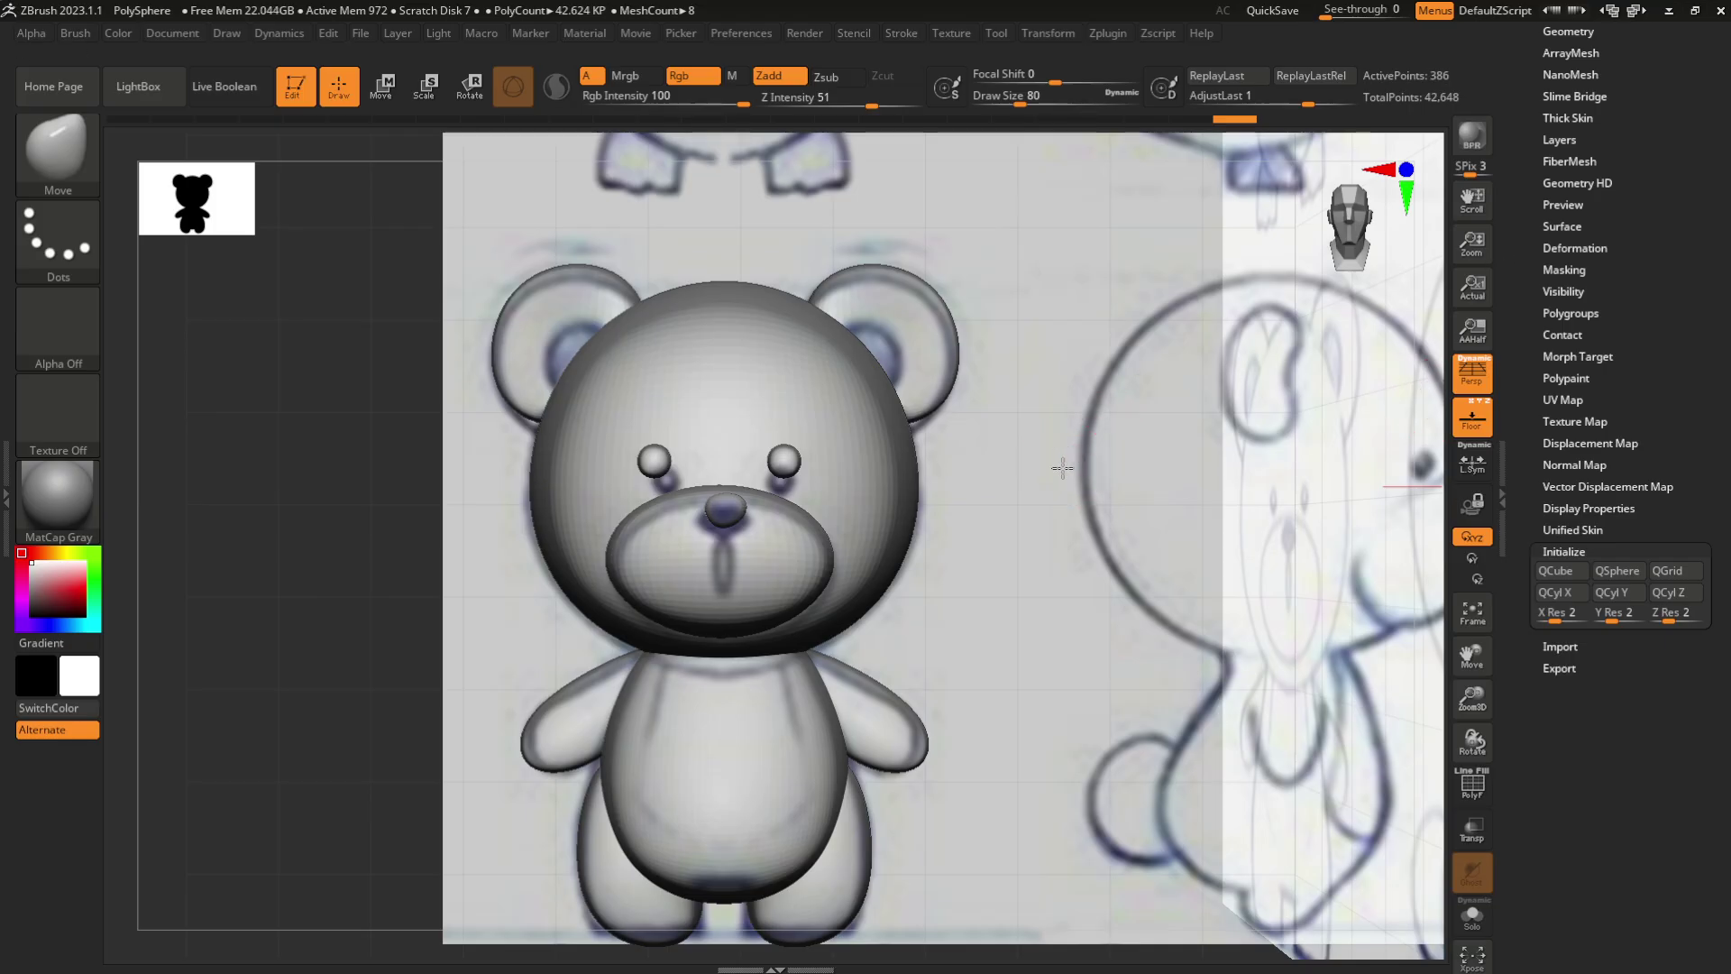
Pick the muzzle, torso, arm and head subtools in turn to check that the body parts are separate objects
drag(1062, 467, 1148, 414)
alt+click(818, 566)
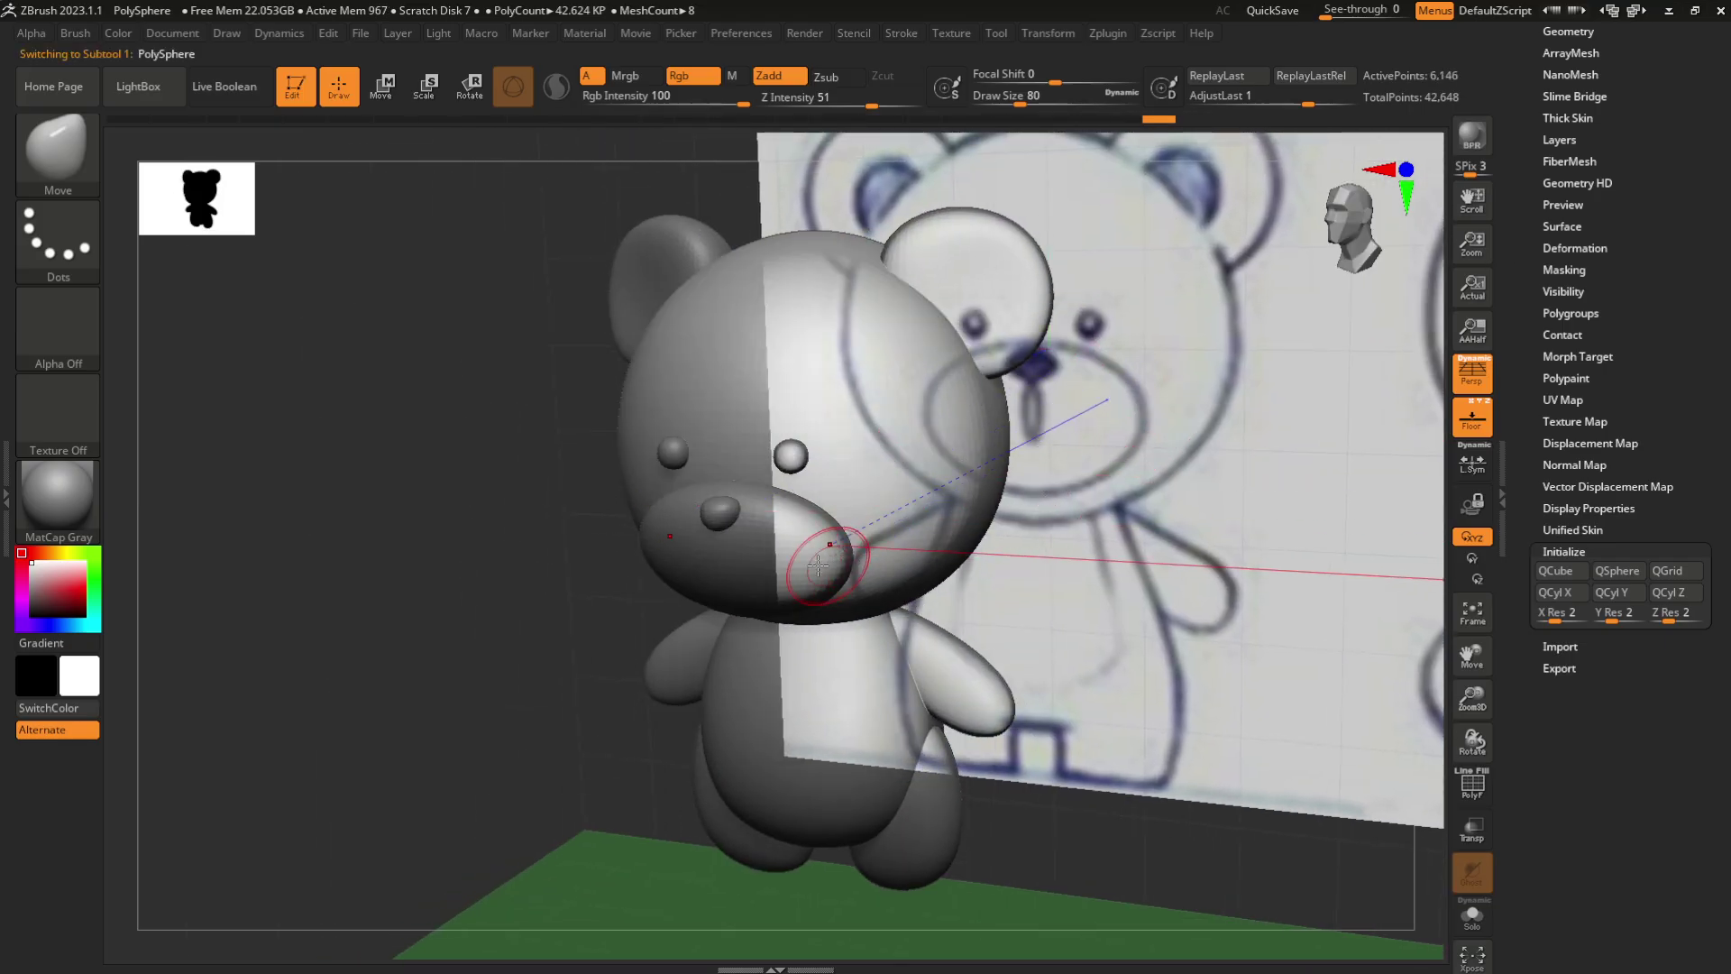
alt+click(818, 566)
alt+click(855, 702)
drag(1524, 211, 1523, 520)
click(1567, 401)
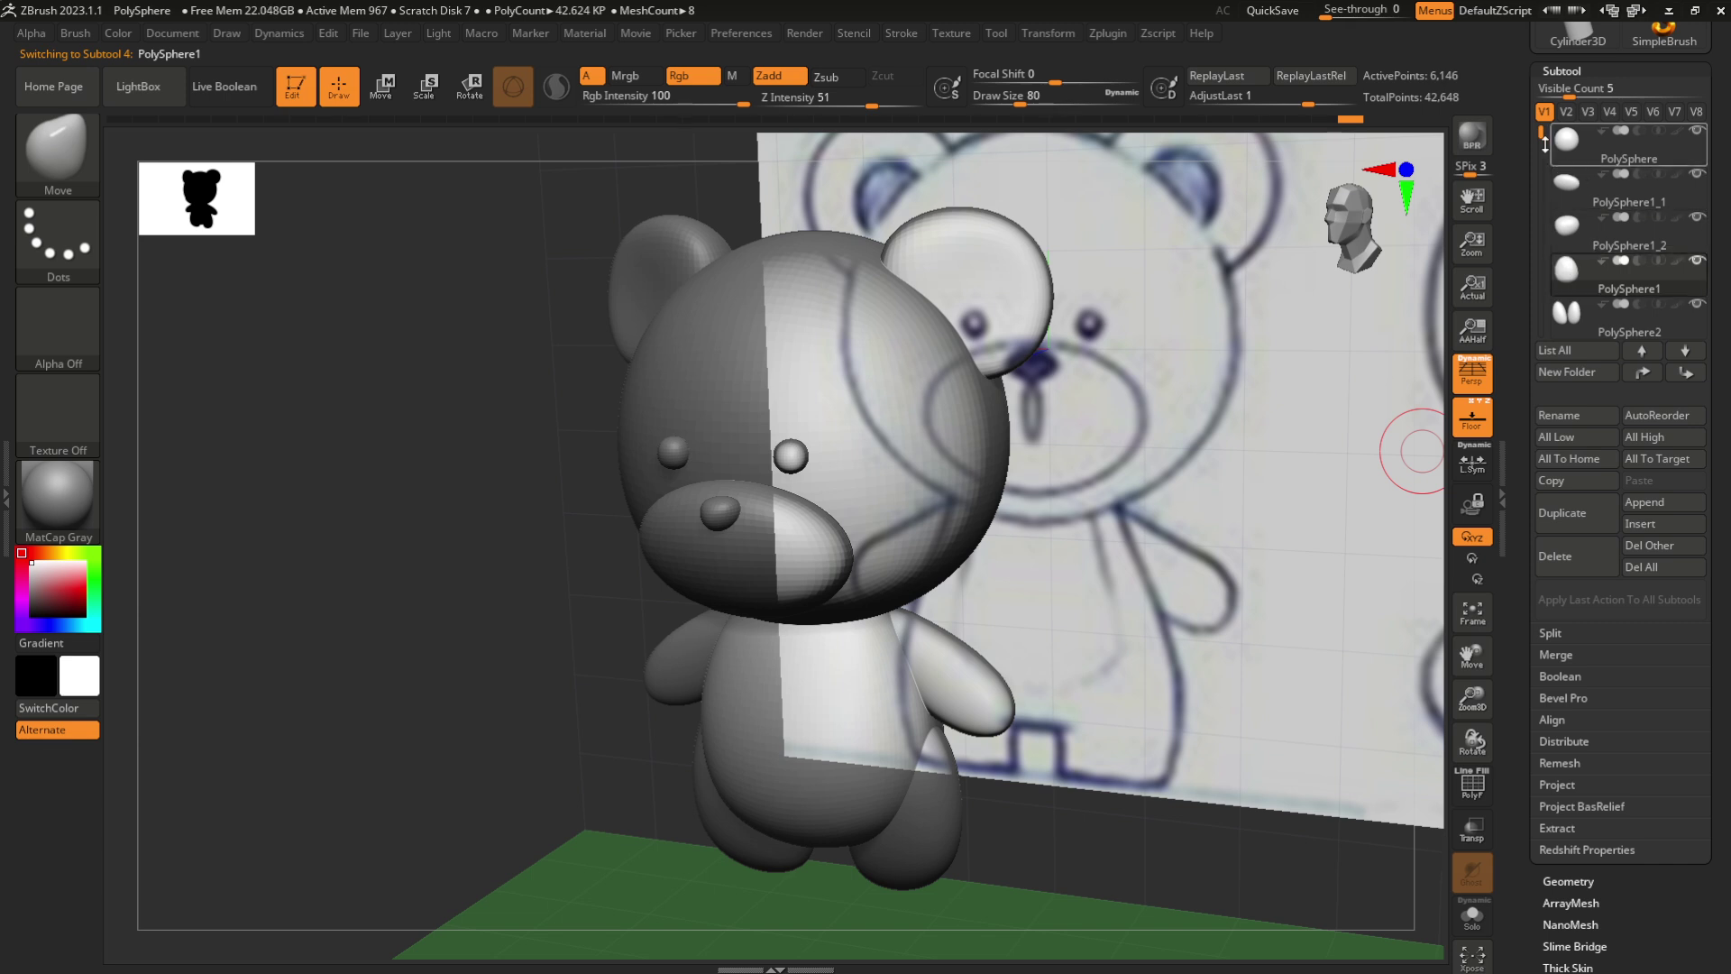
drag(1519, 285, 1519, 257)
alt+click(959, 692)
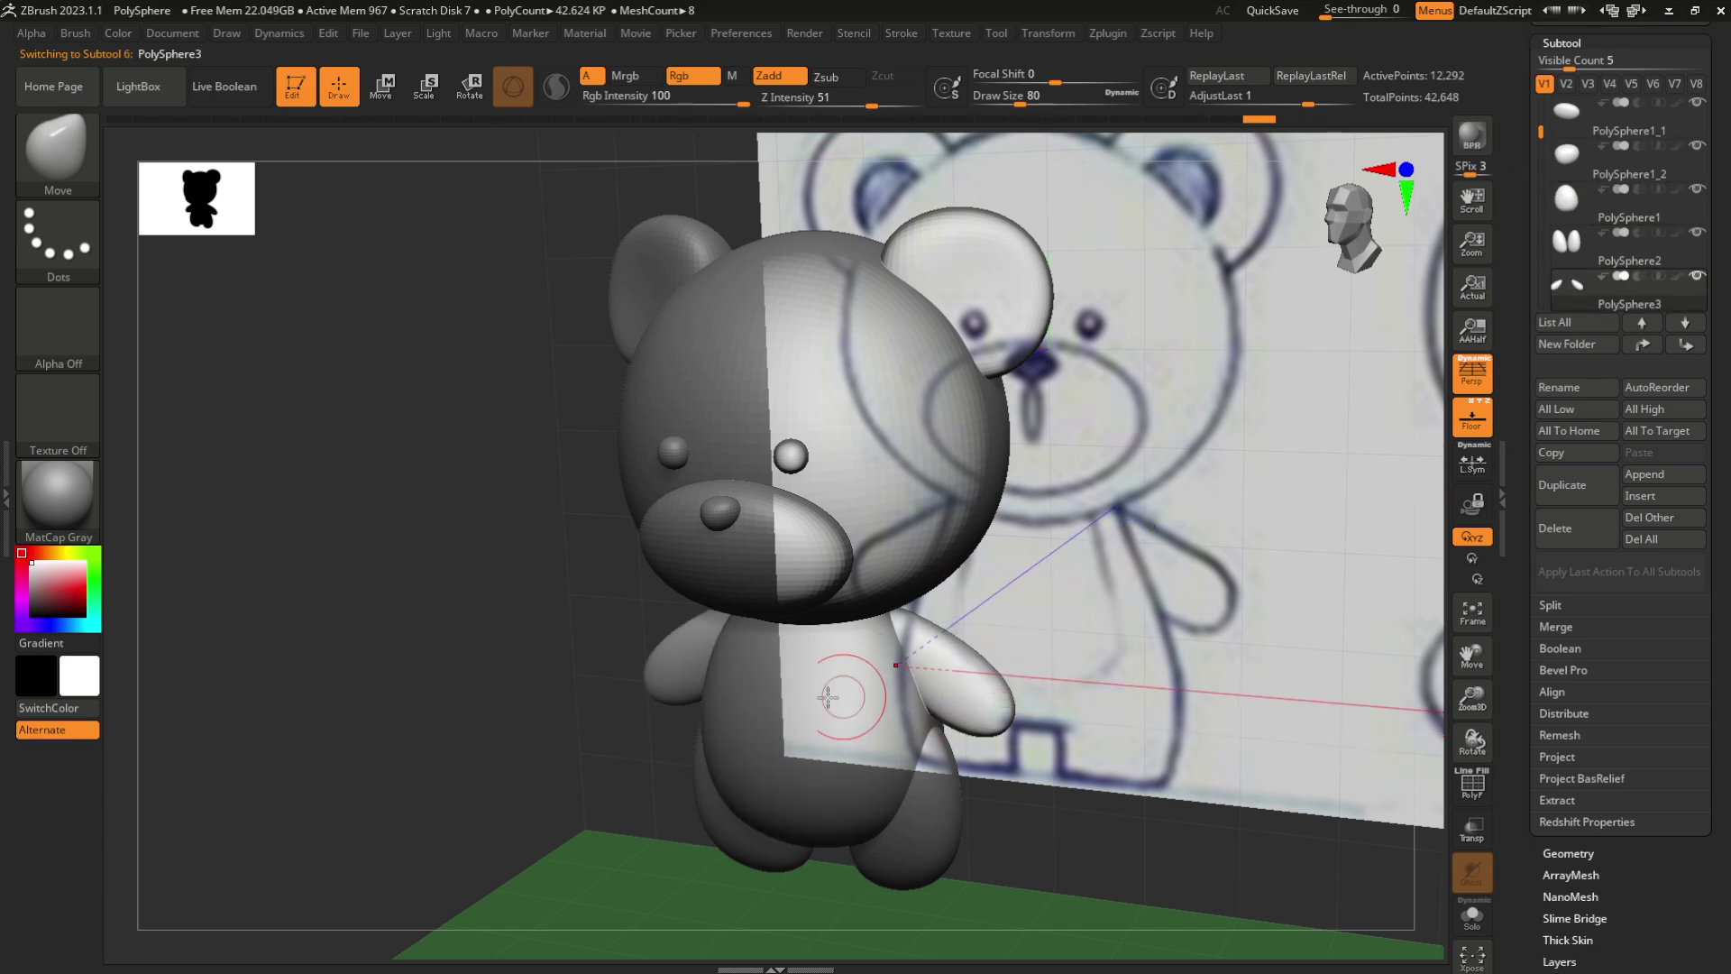
alt+click(816, 685)
alt+click(829, 482)
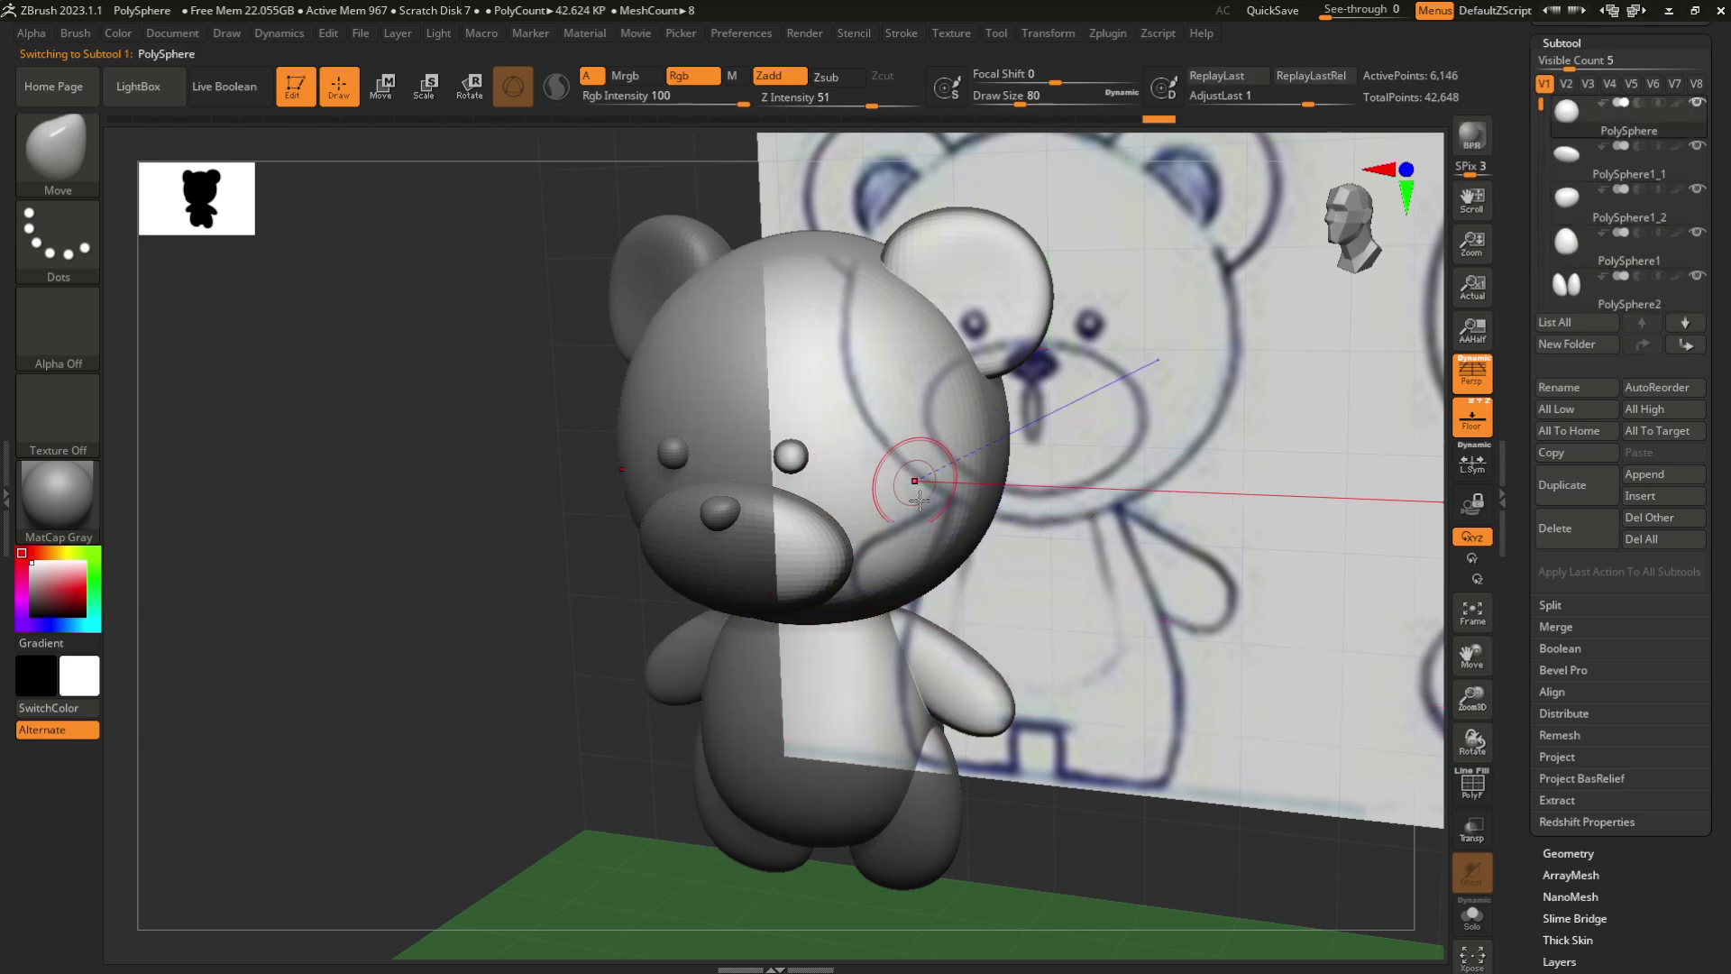
Merge all visible subtools into a single mesh and switch to the resulting merged tool
mouse_move(1145, 361)
mouse_down()
mouse_move(1256, 314)
mouse_move(1150, 439)
mouse_up()
click(1344, 212)
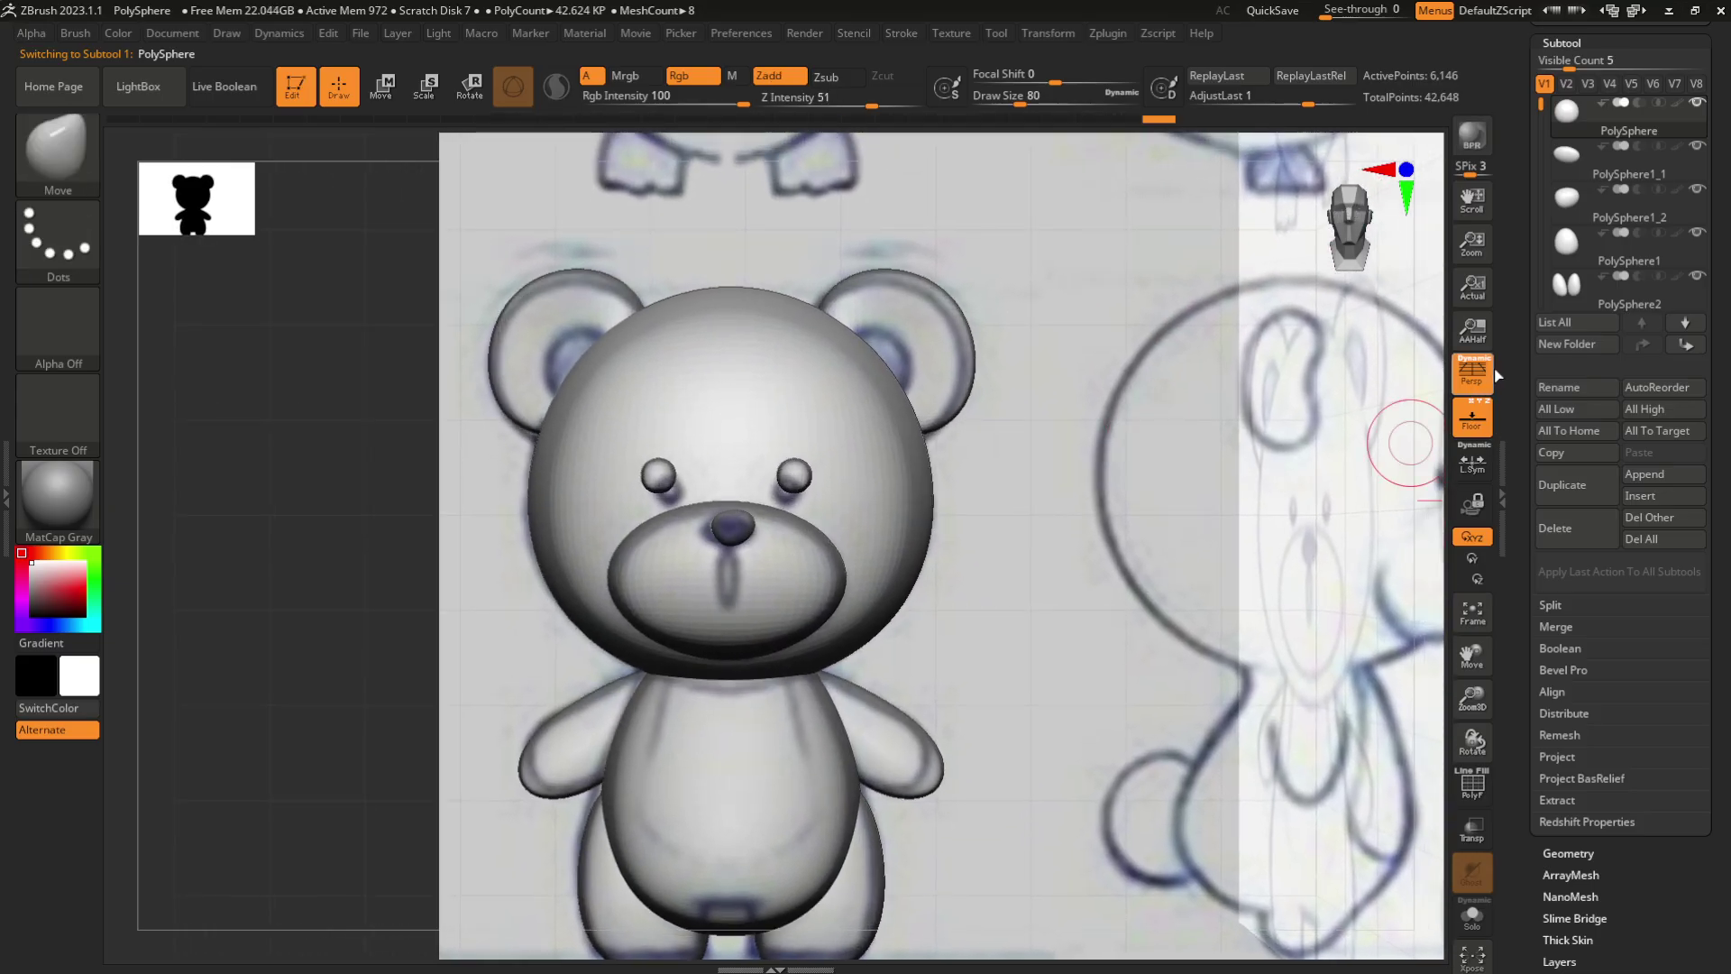
scroll(1516, 391, down, 5)
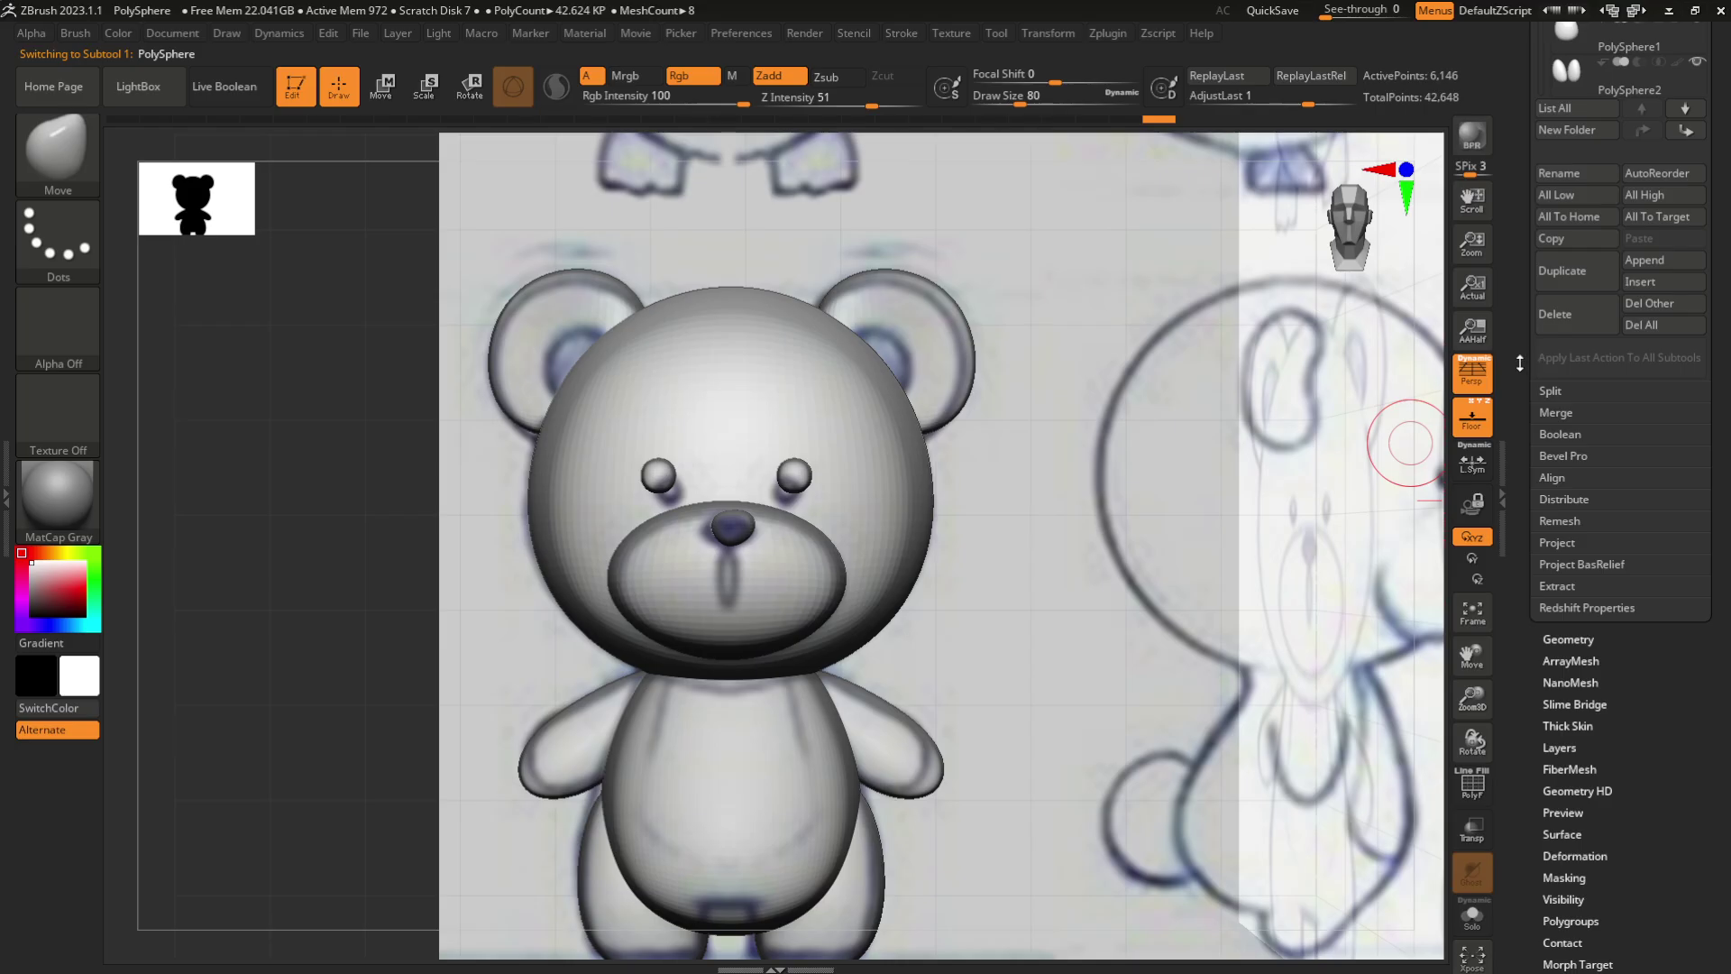
scroll(1523, 356, down, 1)
click(1557, 391)
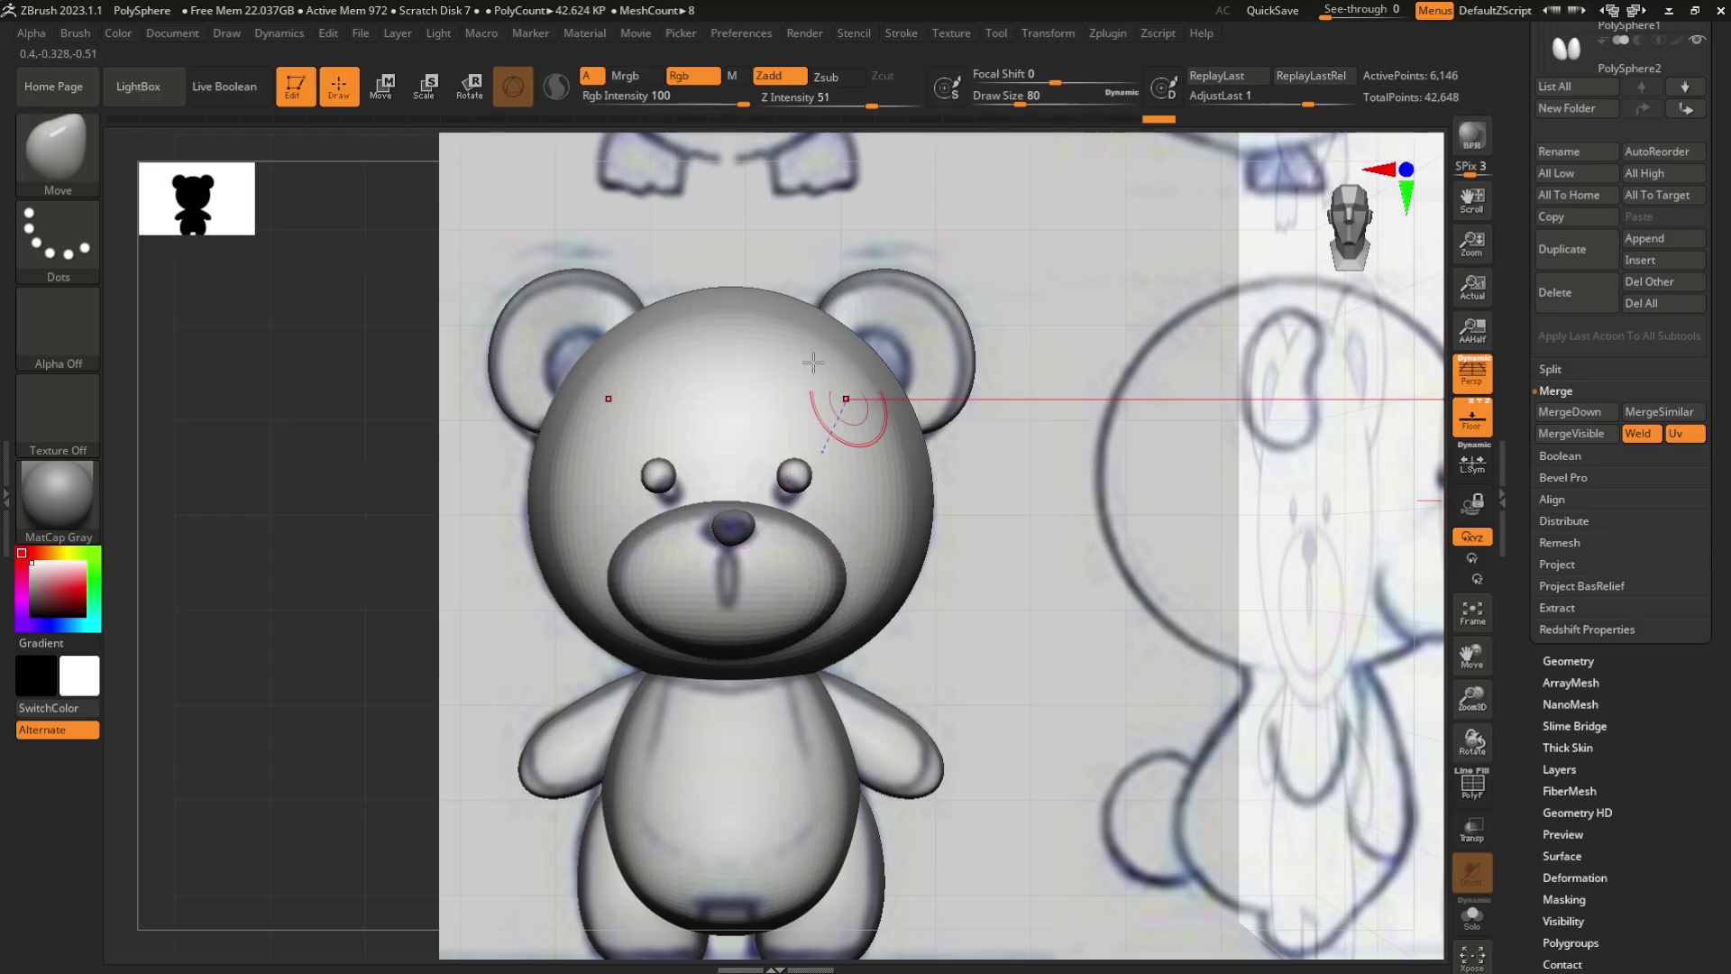
click(1582, 434)
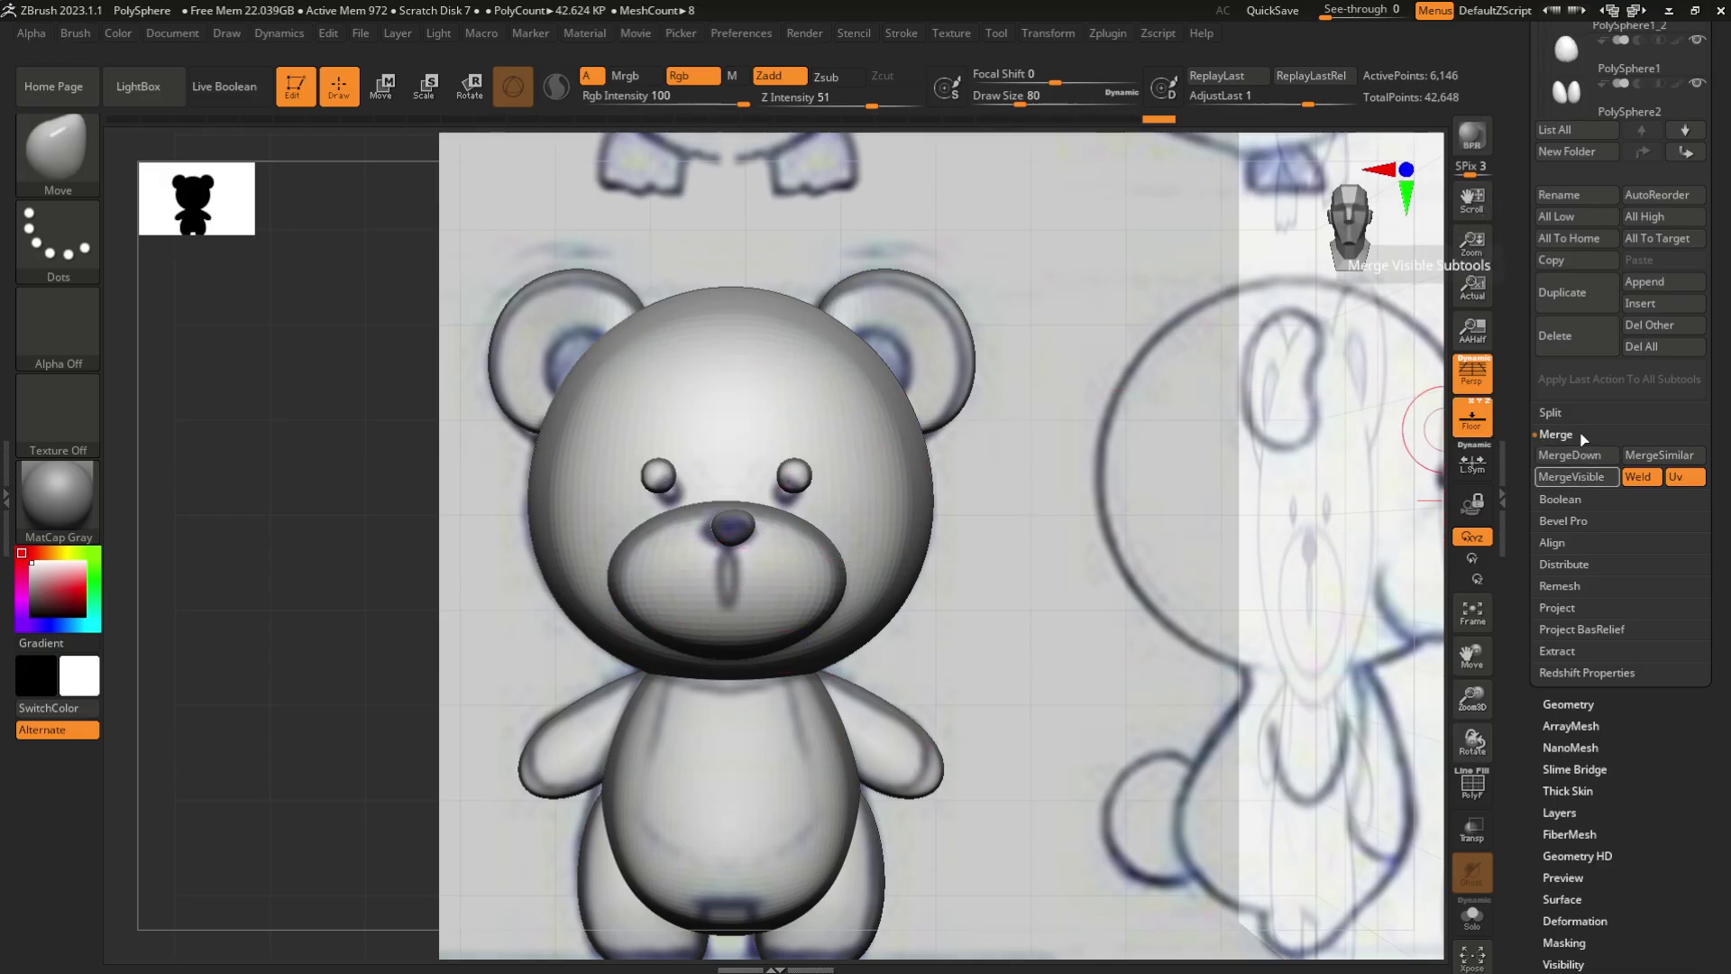
drag(1511, 351, 1514, 518)
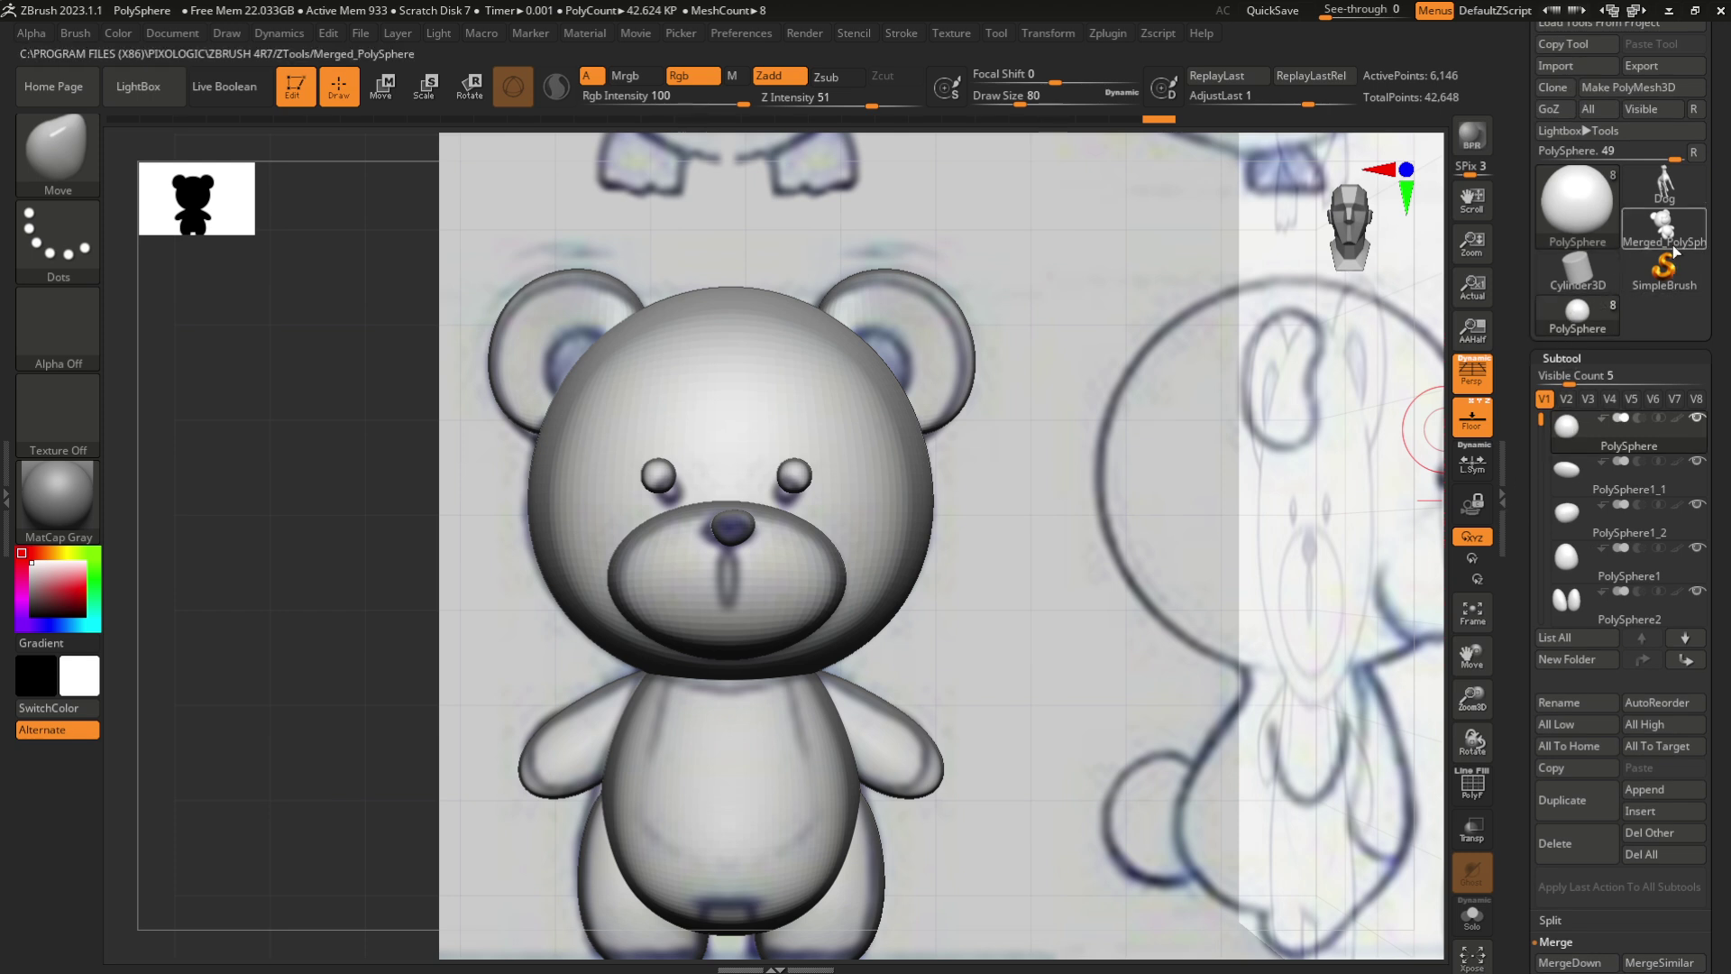
mouse_move(1663, 232)
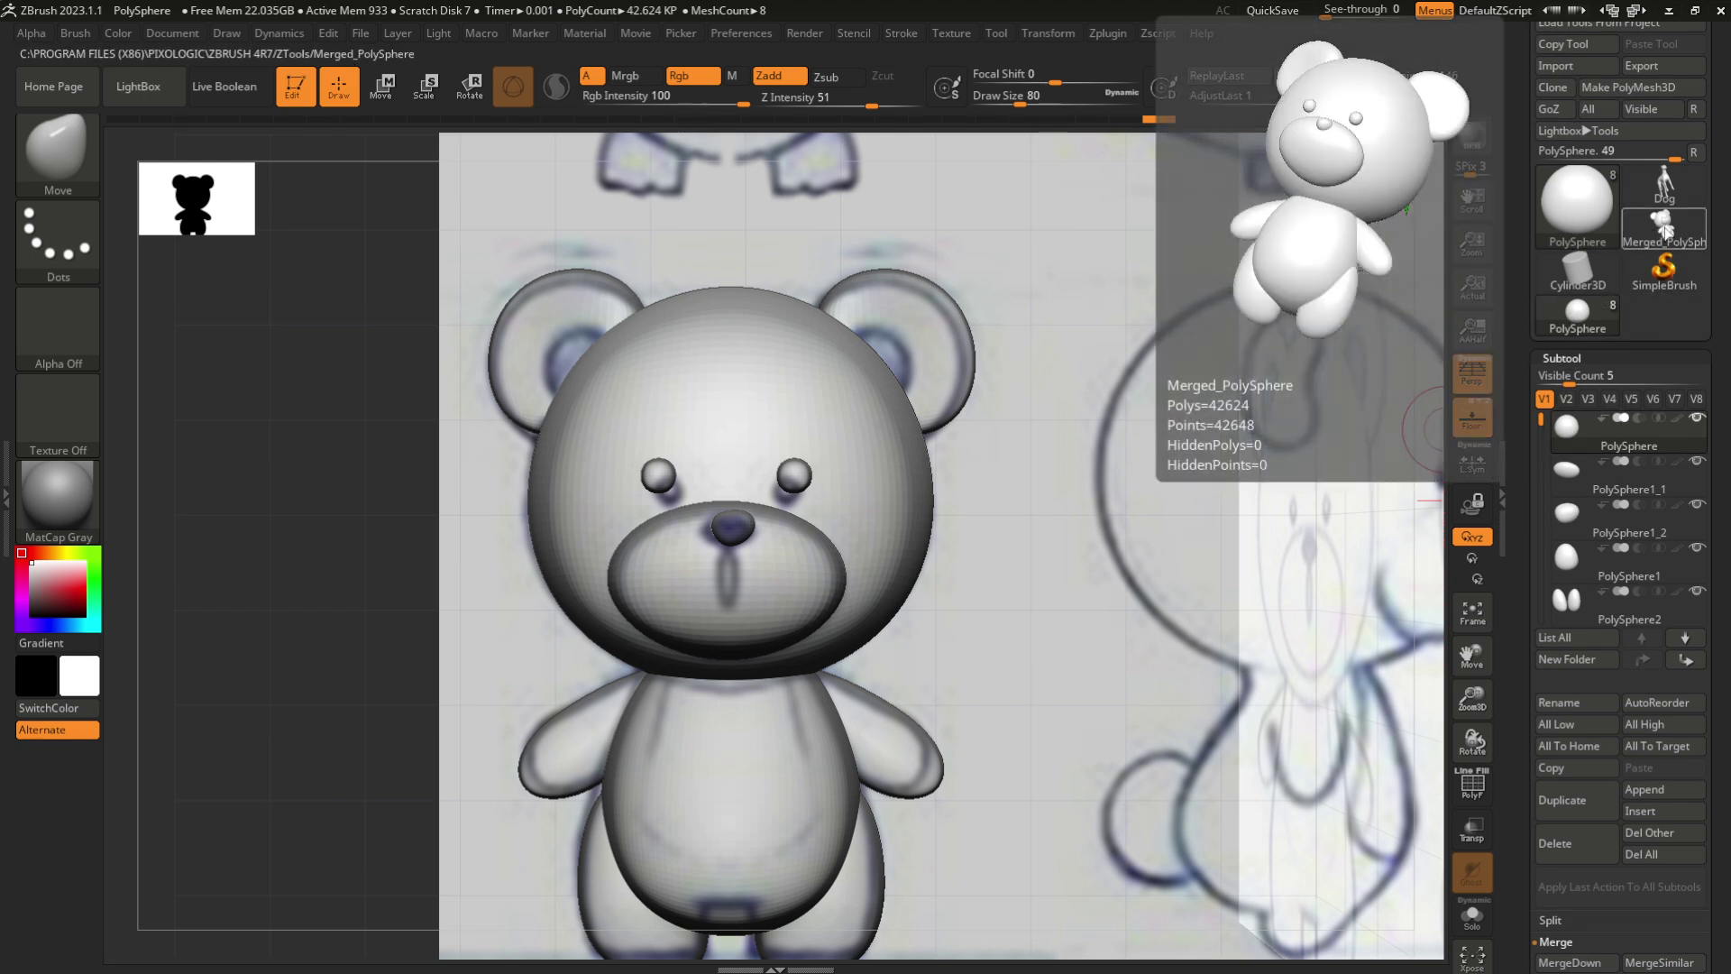
click(1664, 232)
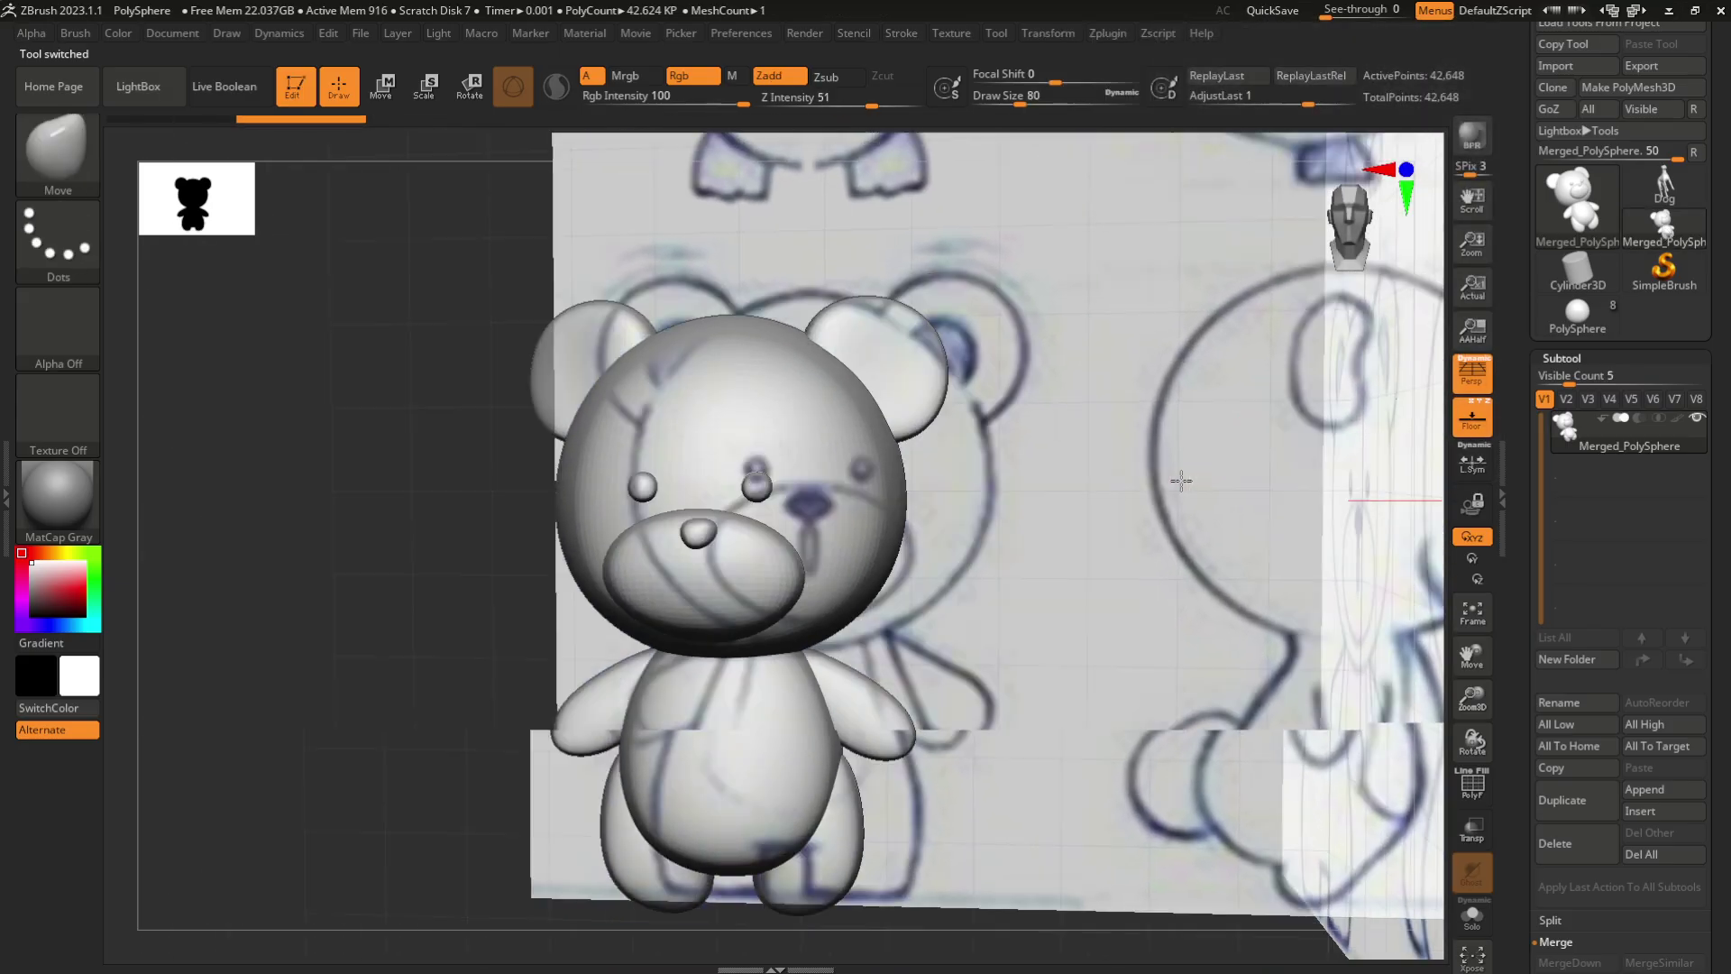
Try pulling the merged bear's arm with the Move brush, undo the stroke and return to the front view
drag(1181, 481, 1154, 488)
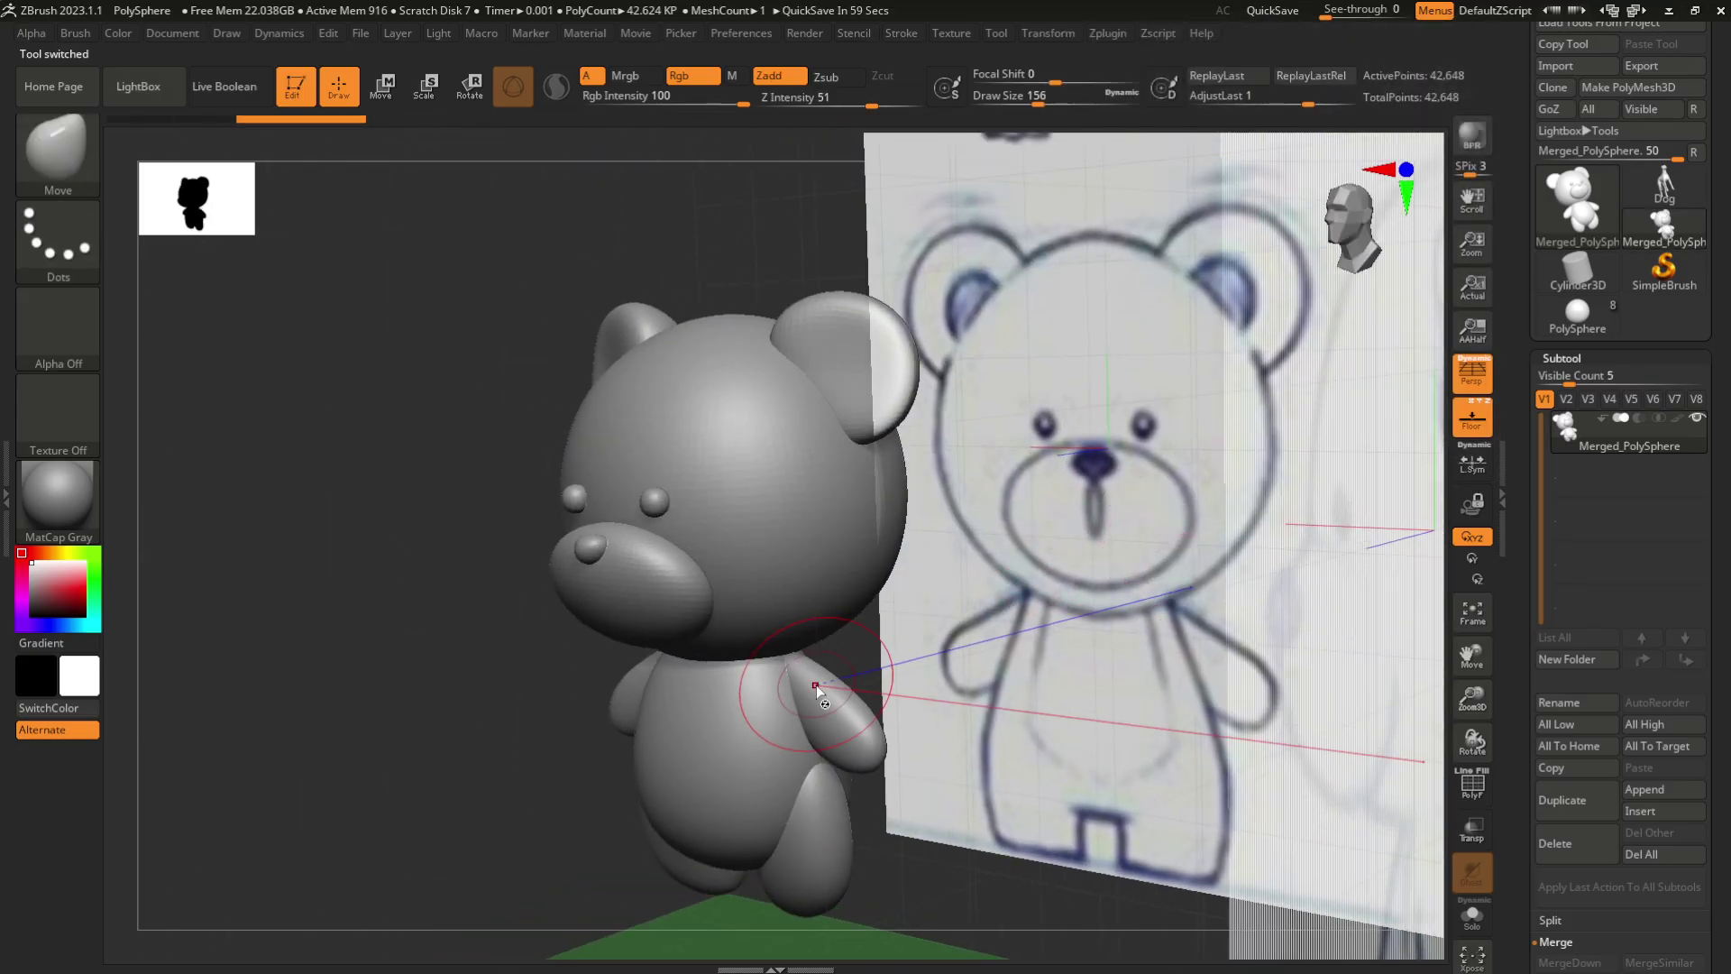
mouse_move(820, 705)
mouse_down()
mouse_move(869, 710)
mouse_move(840, 727)
mouse_up()
key(ctrl+z)
mouse_move(987, 622)
mouse_down()
mouse_move(1068, 596)
mouse_move(1121, 541)
mouse_up()
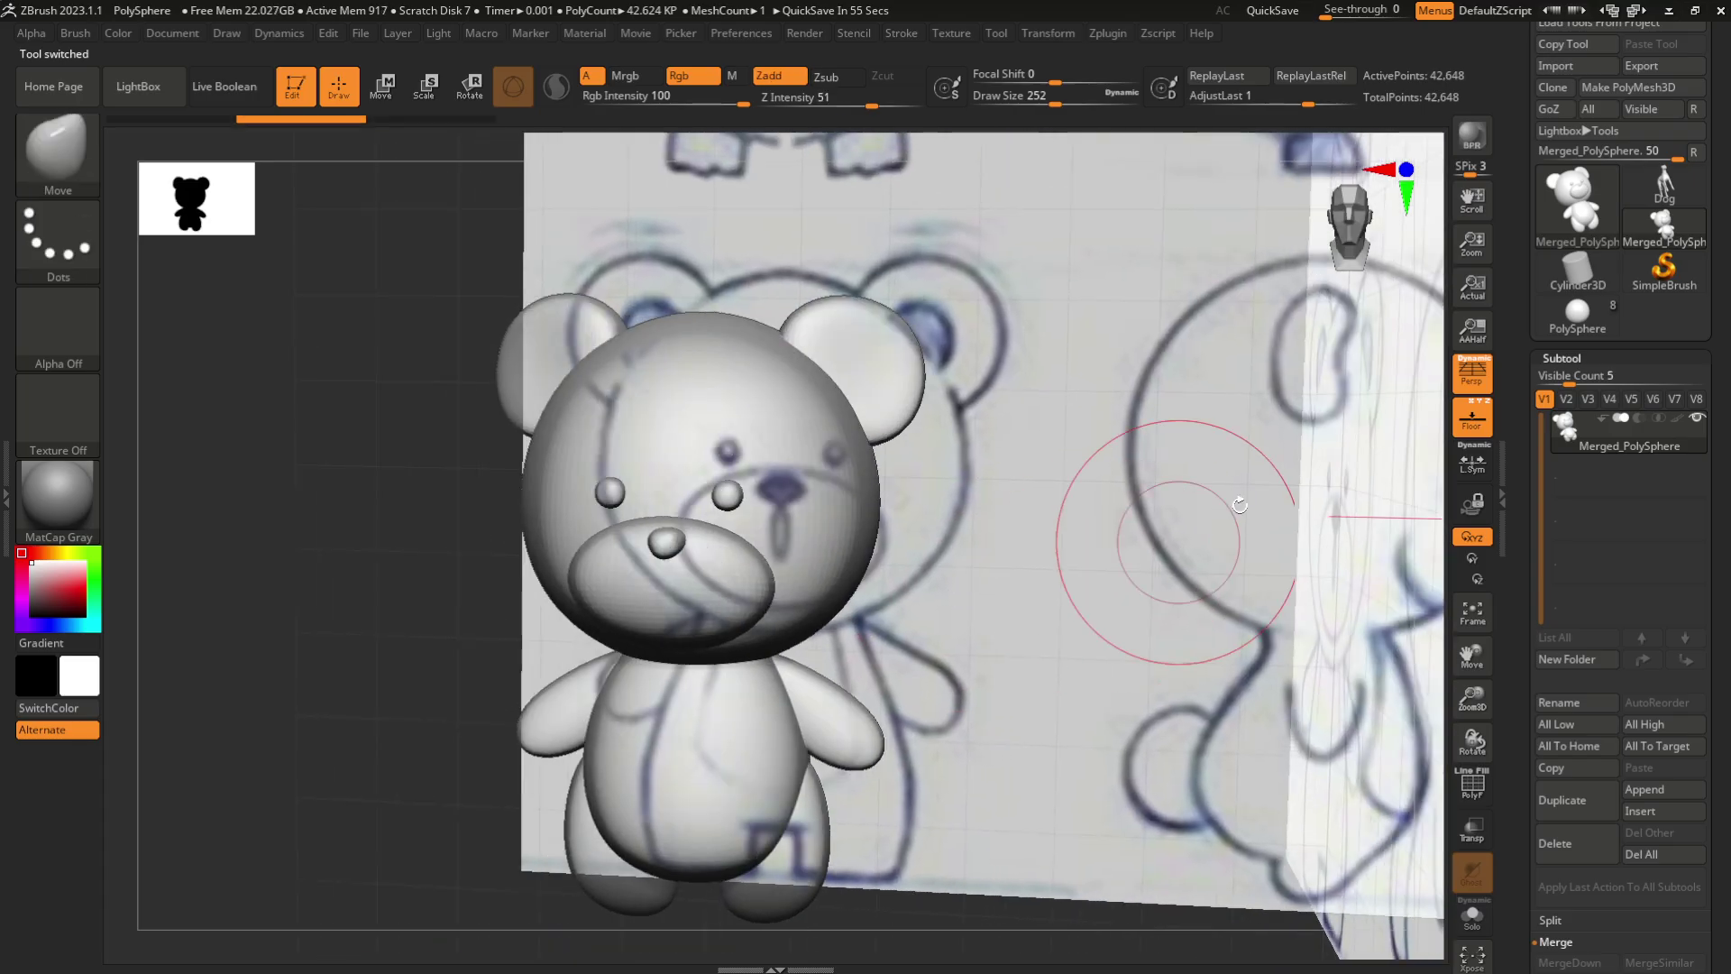
shift+drag(1352, 290, 1252, 383)
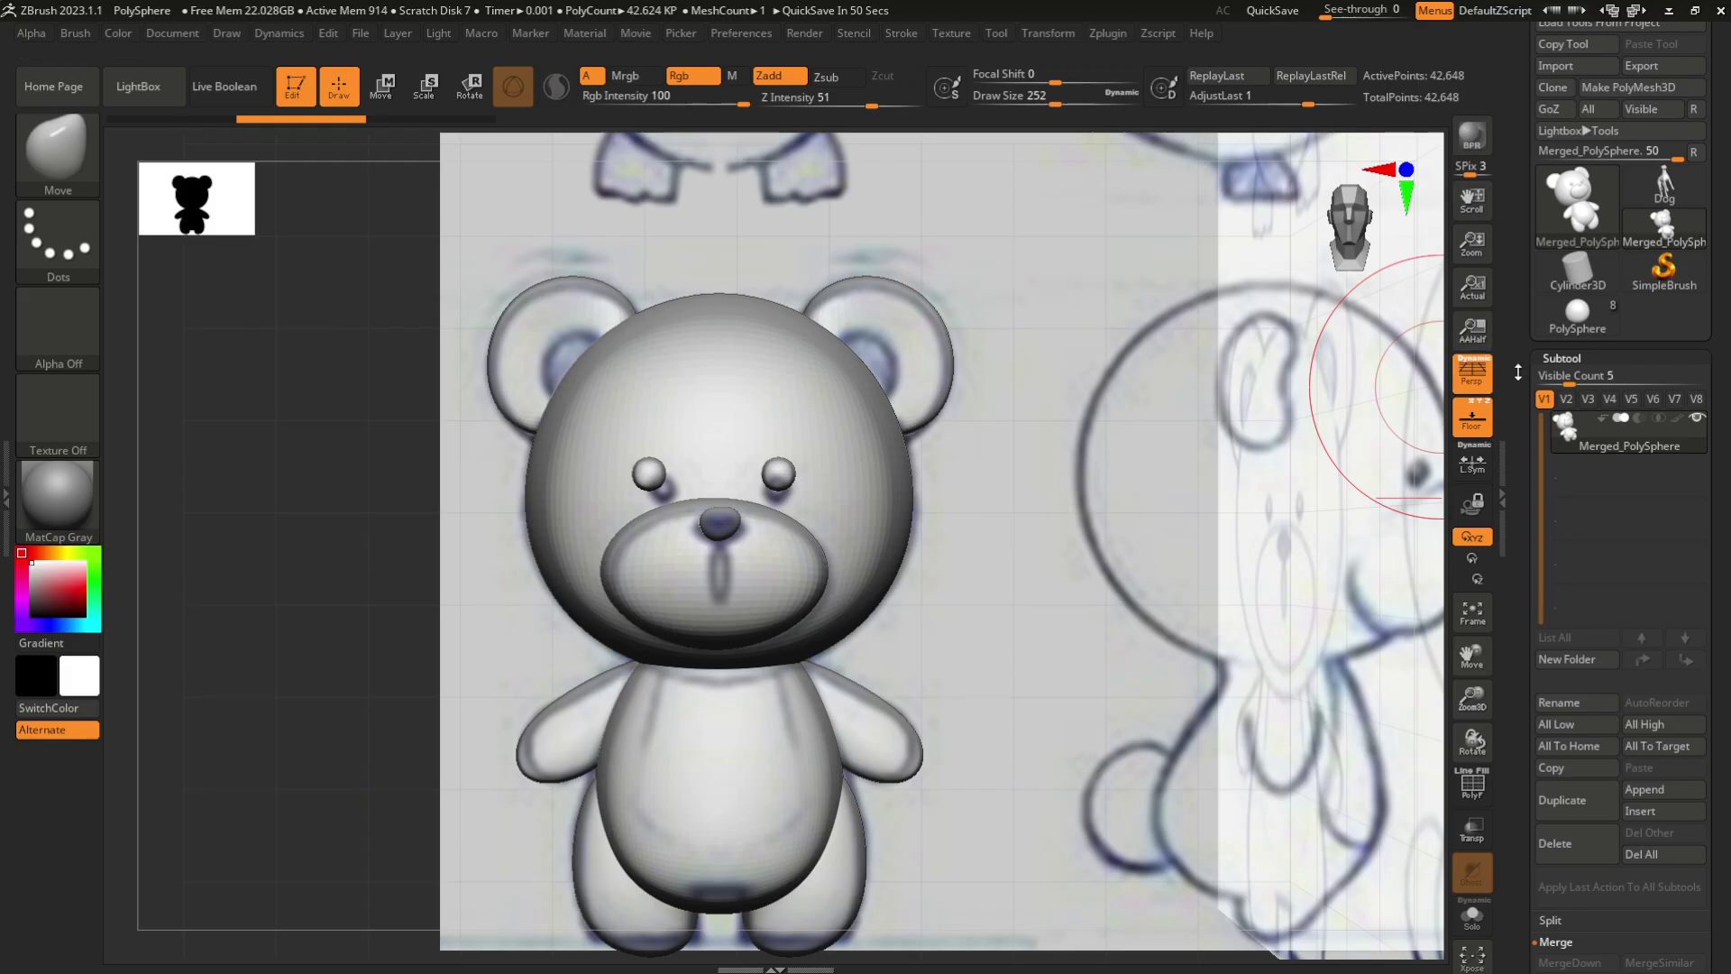
Open the DynaMesh settings in the merged bear's geometry options
scroll(1518, 372, down, 6)
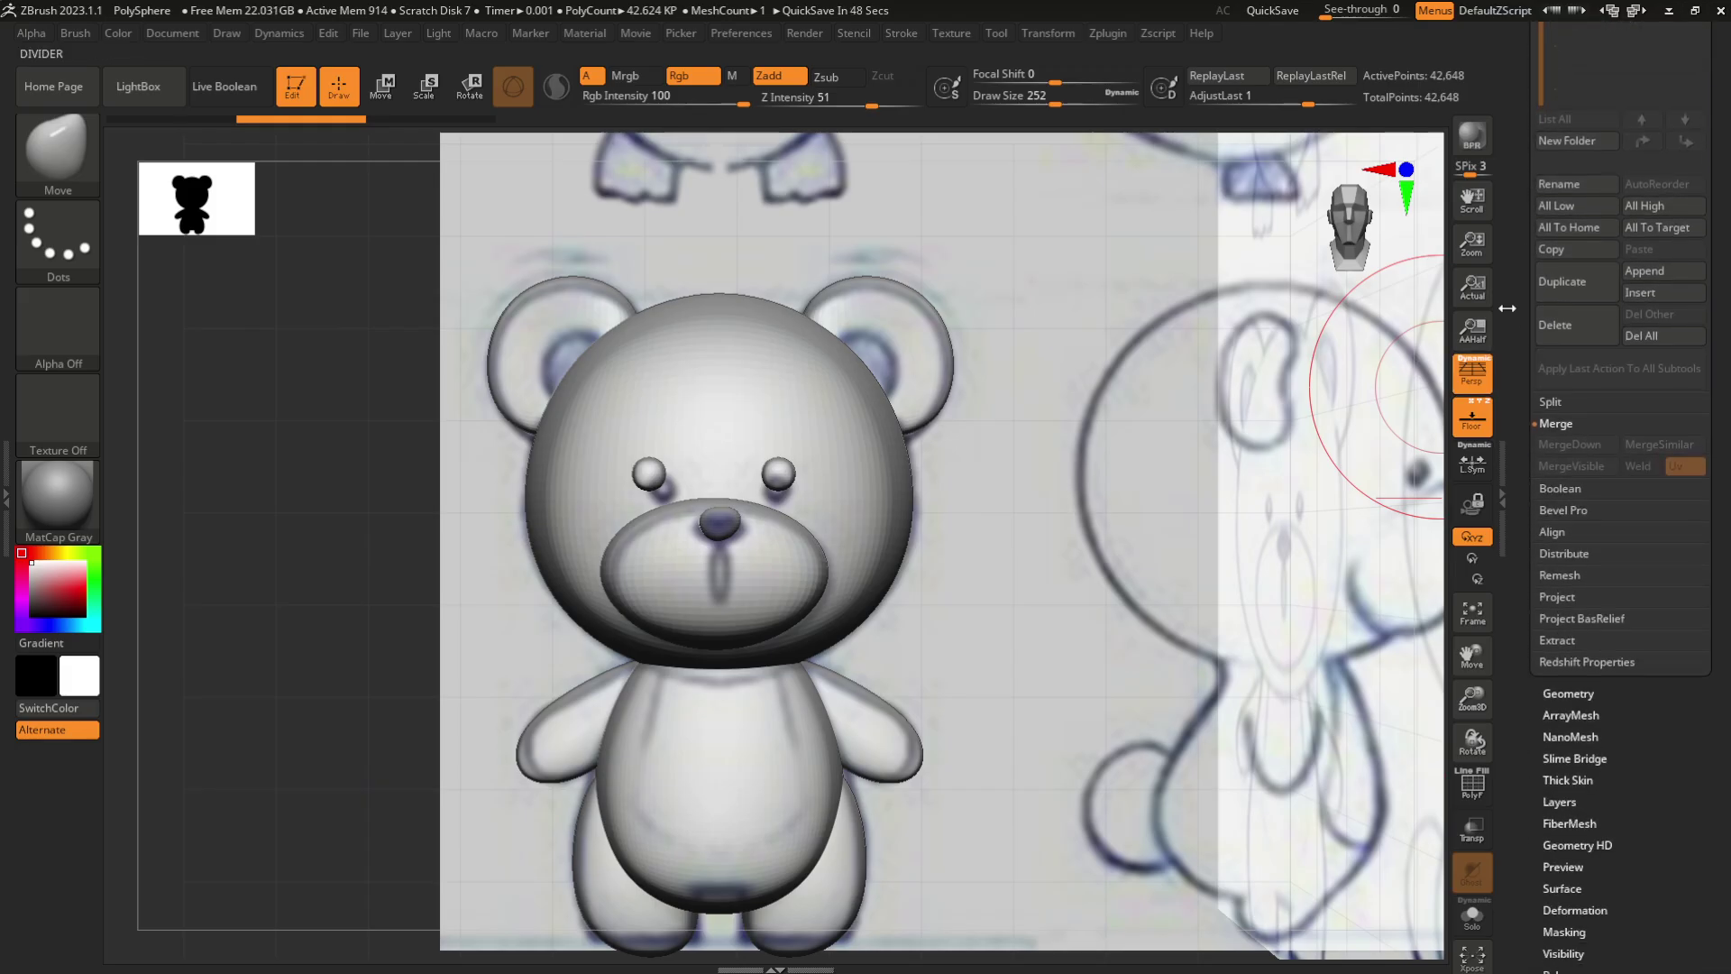
scroll(1517, 331, down, 1)
scroll(1521, 289, down, 1)
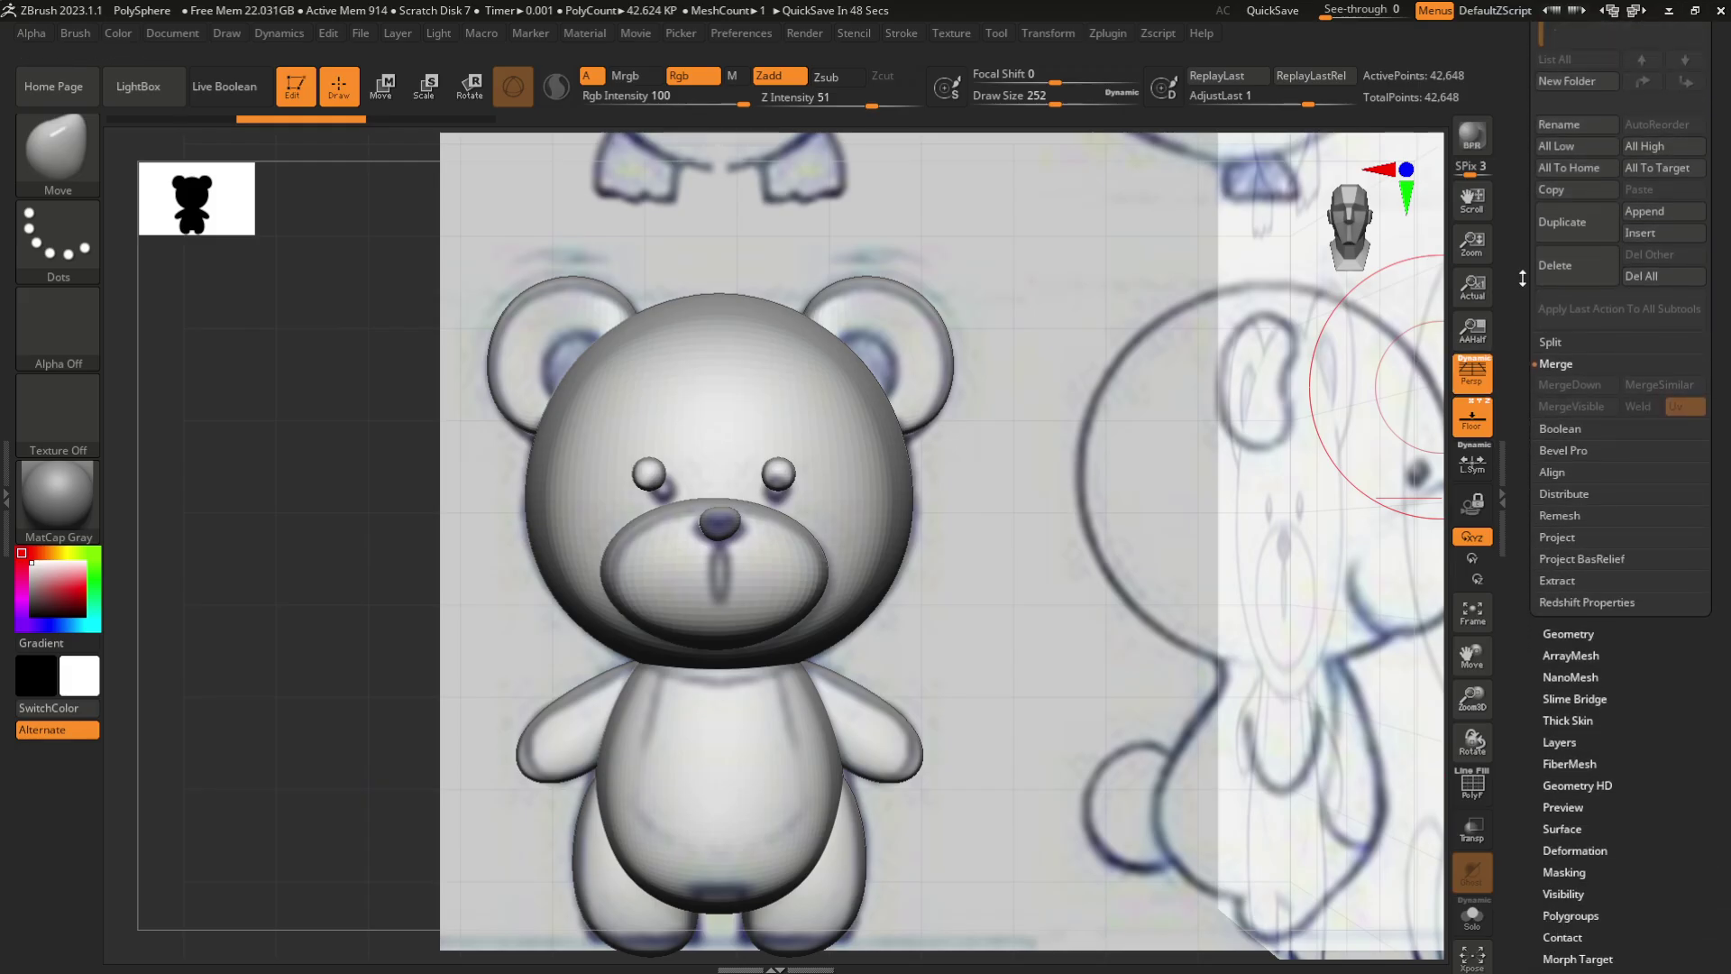
scroll(1522, 281, up, 1)
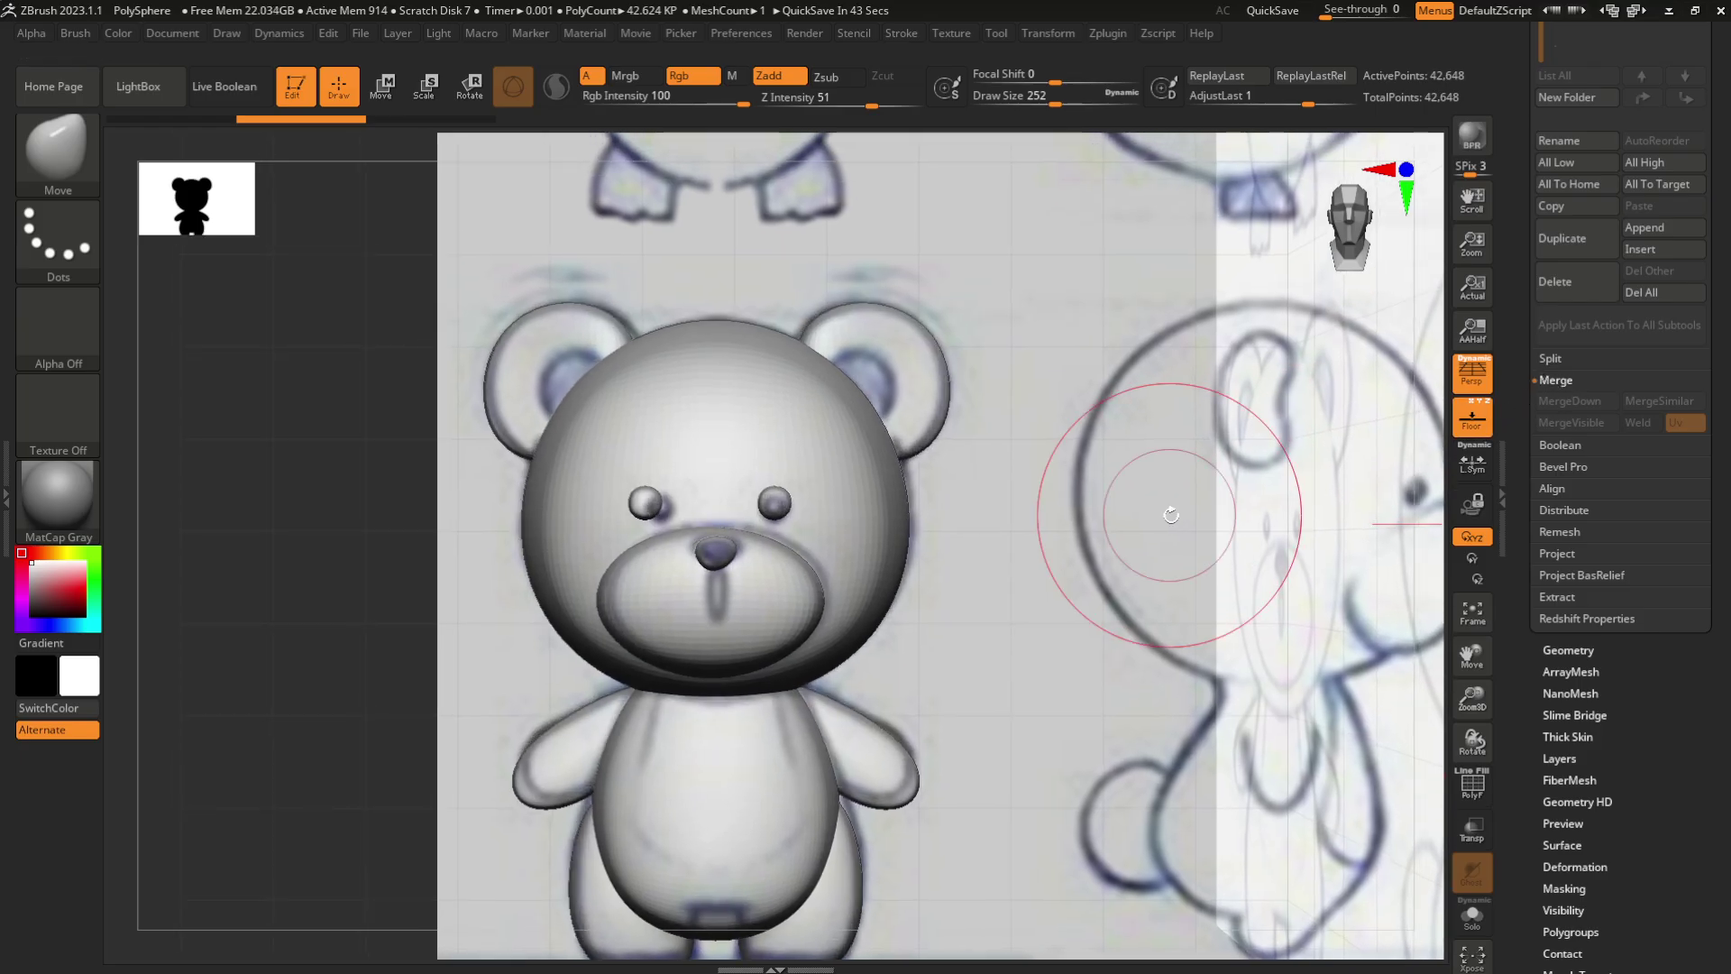
scroll(1520, 303, down, 1)
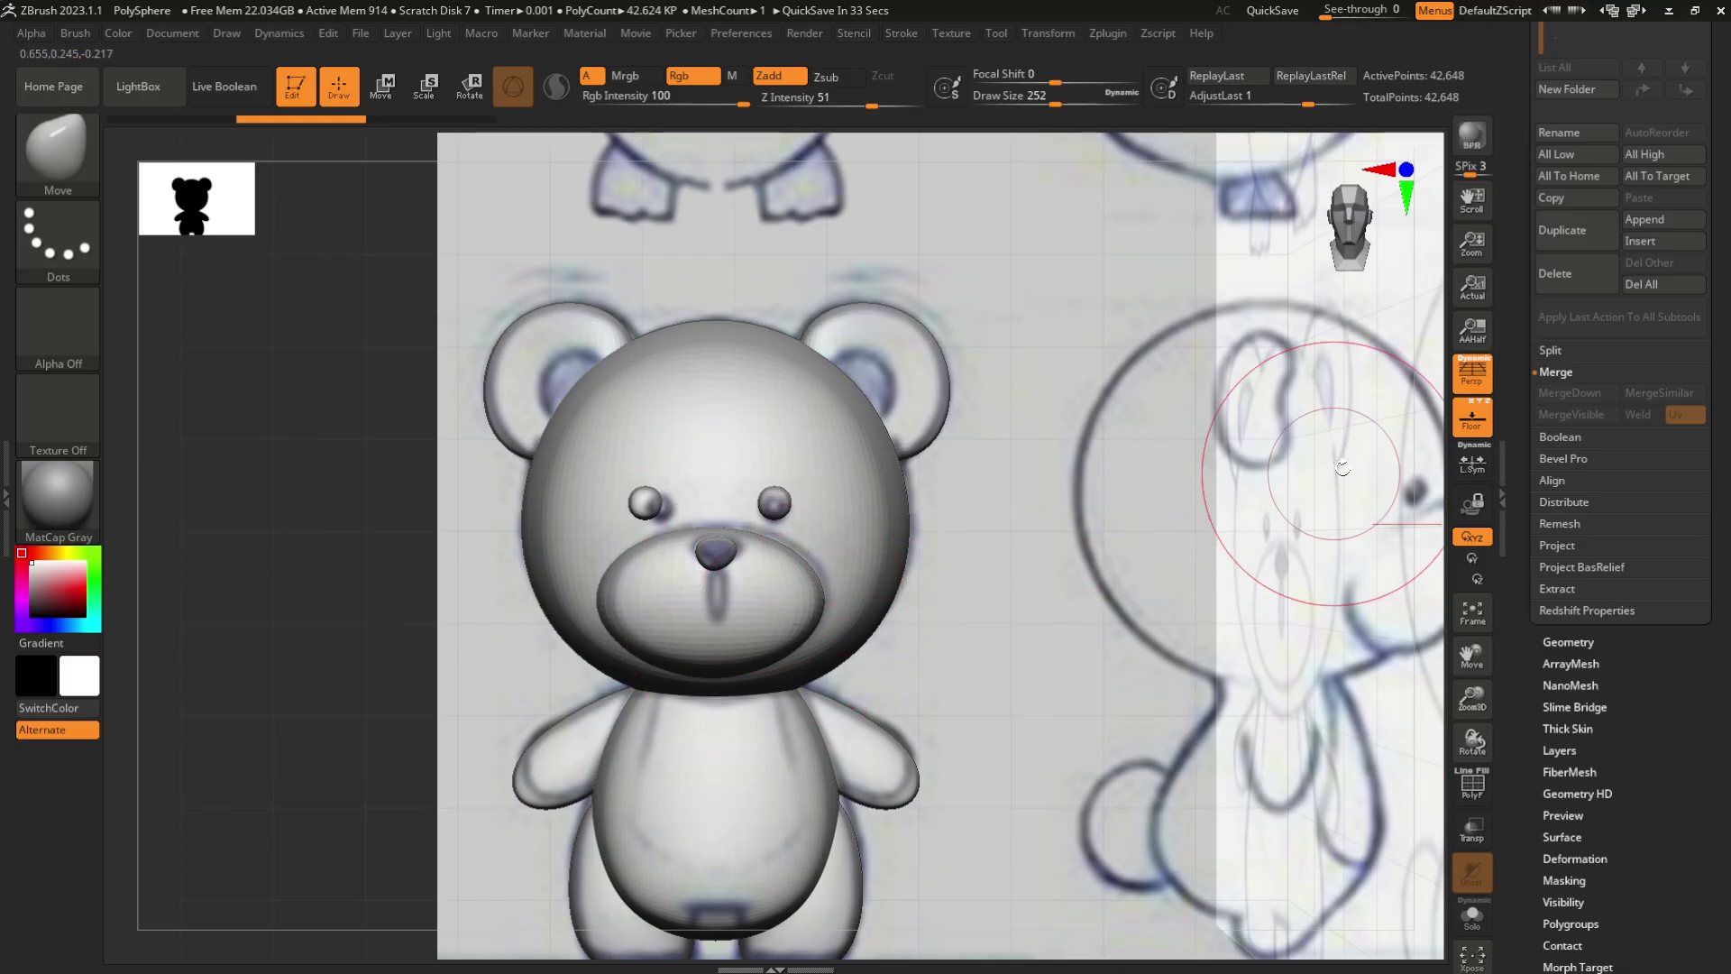
drag(1522, 475, 1519, 436)
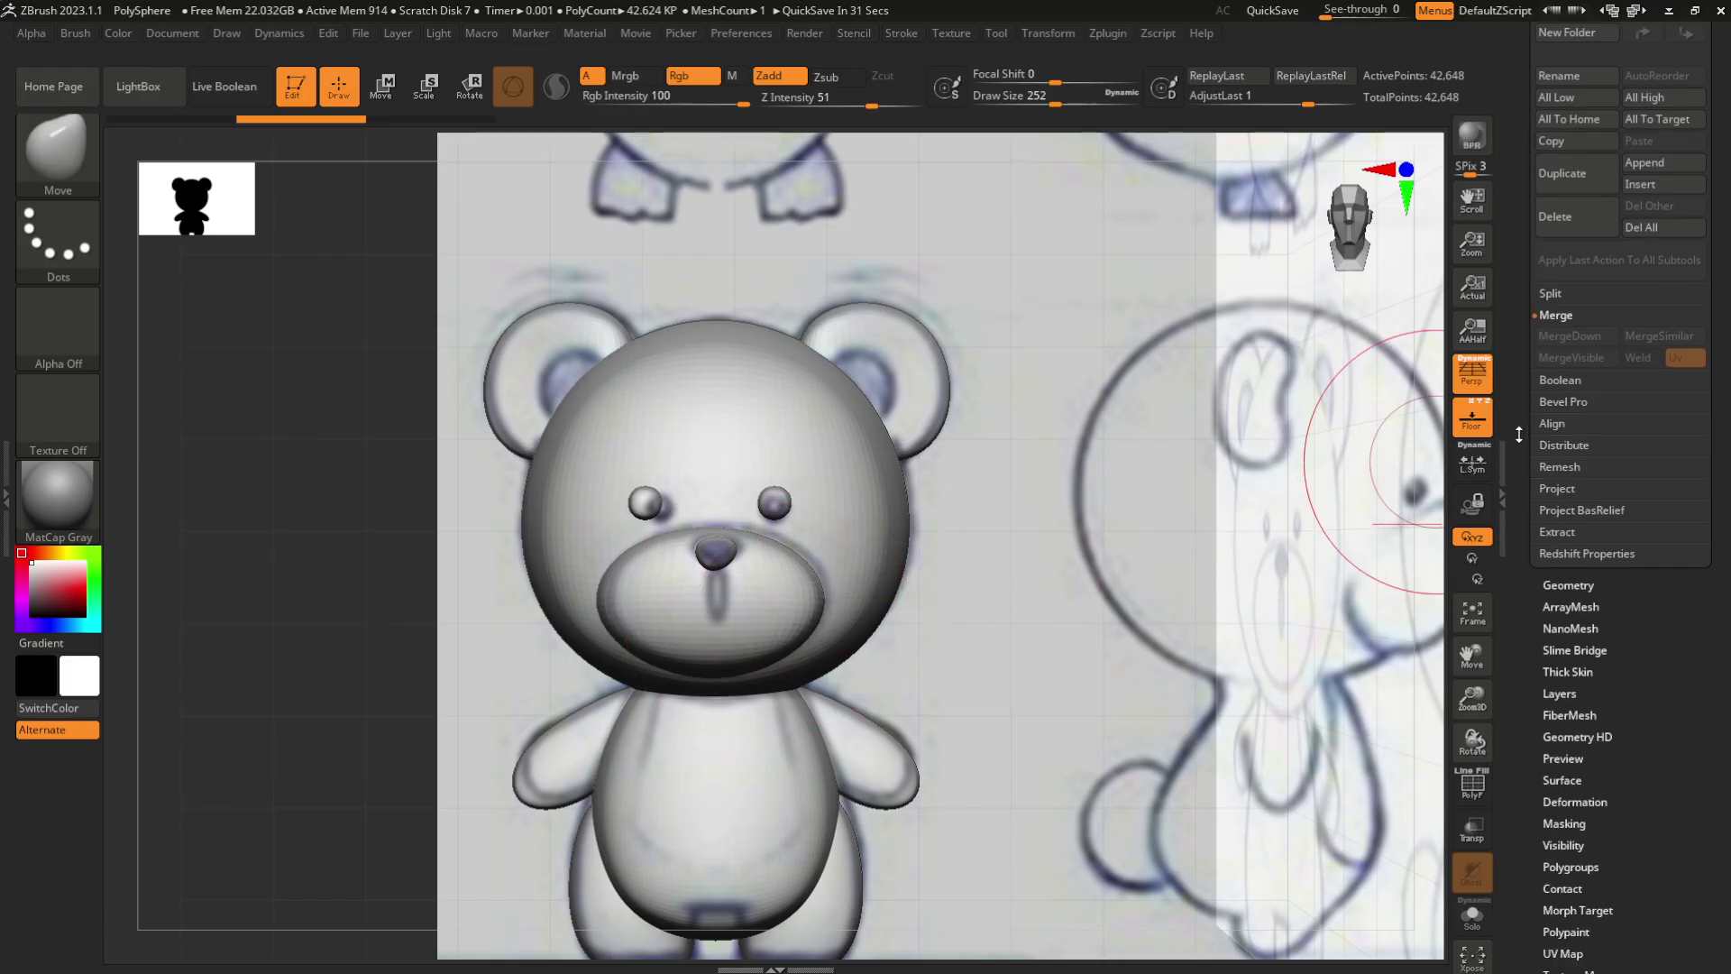
mouse_move(1524, 576)
mouse_down()
mouse_move(1521, 495)
mouse_move(1527, 562)
mouse_up()
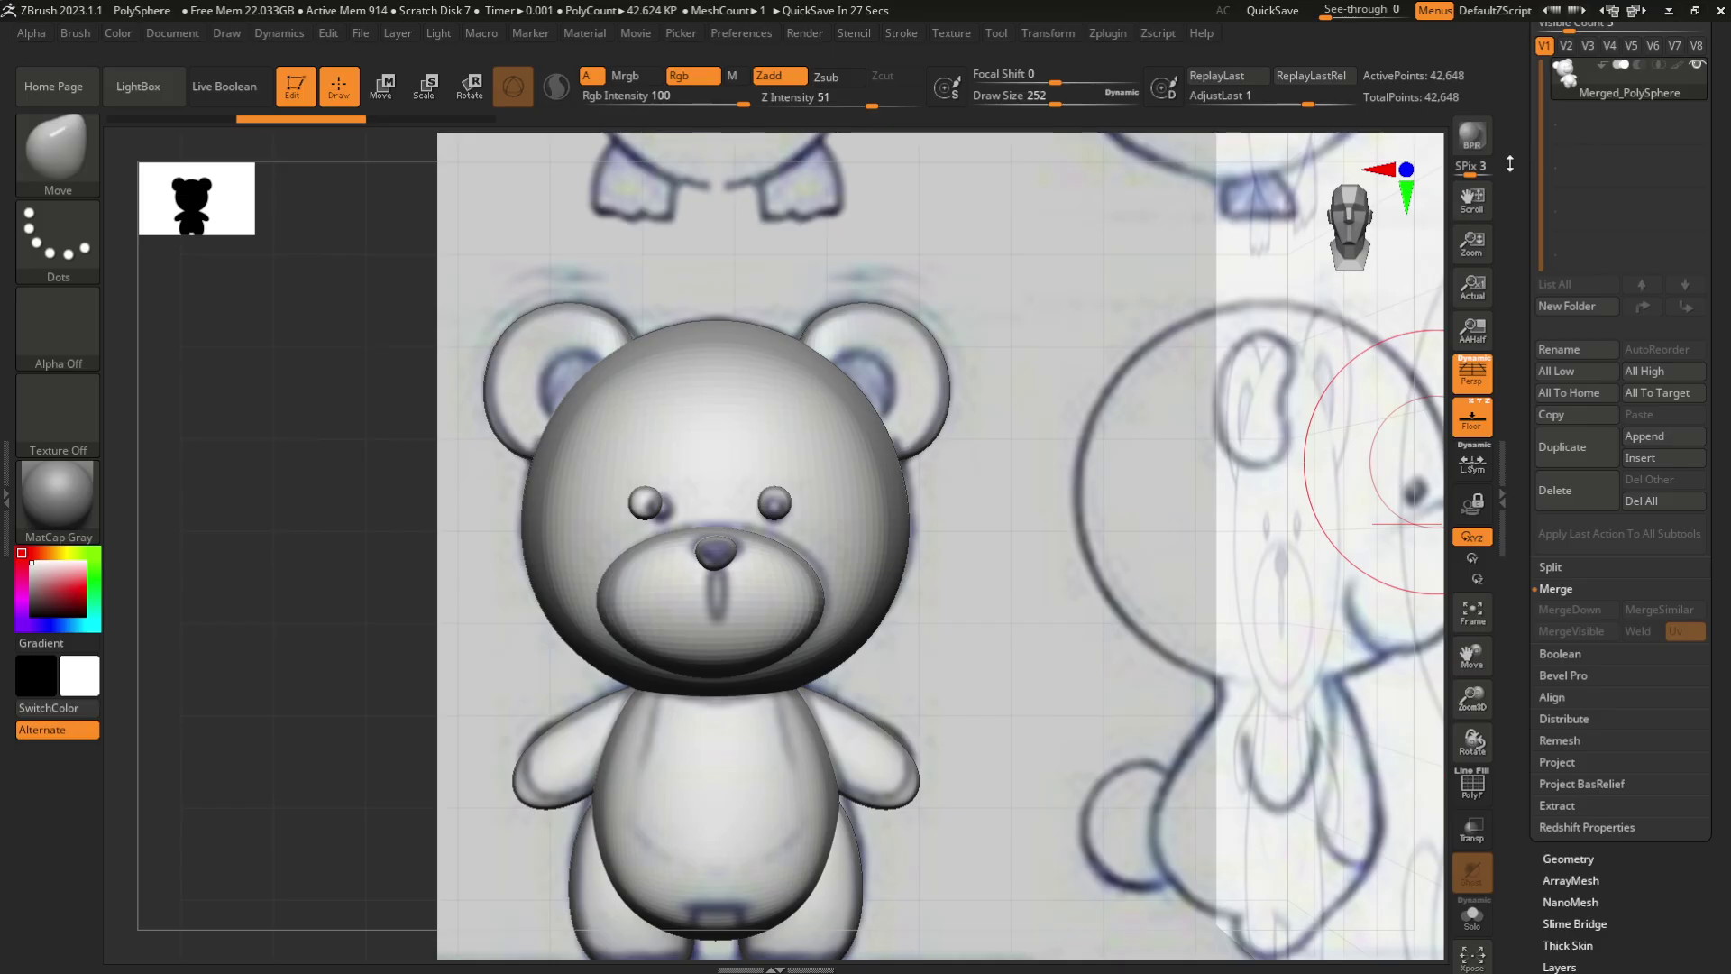
drag(1511, 163, 1550, 233)
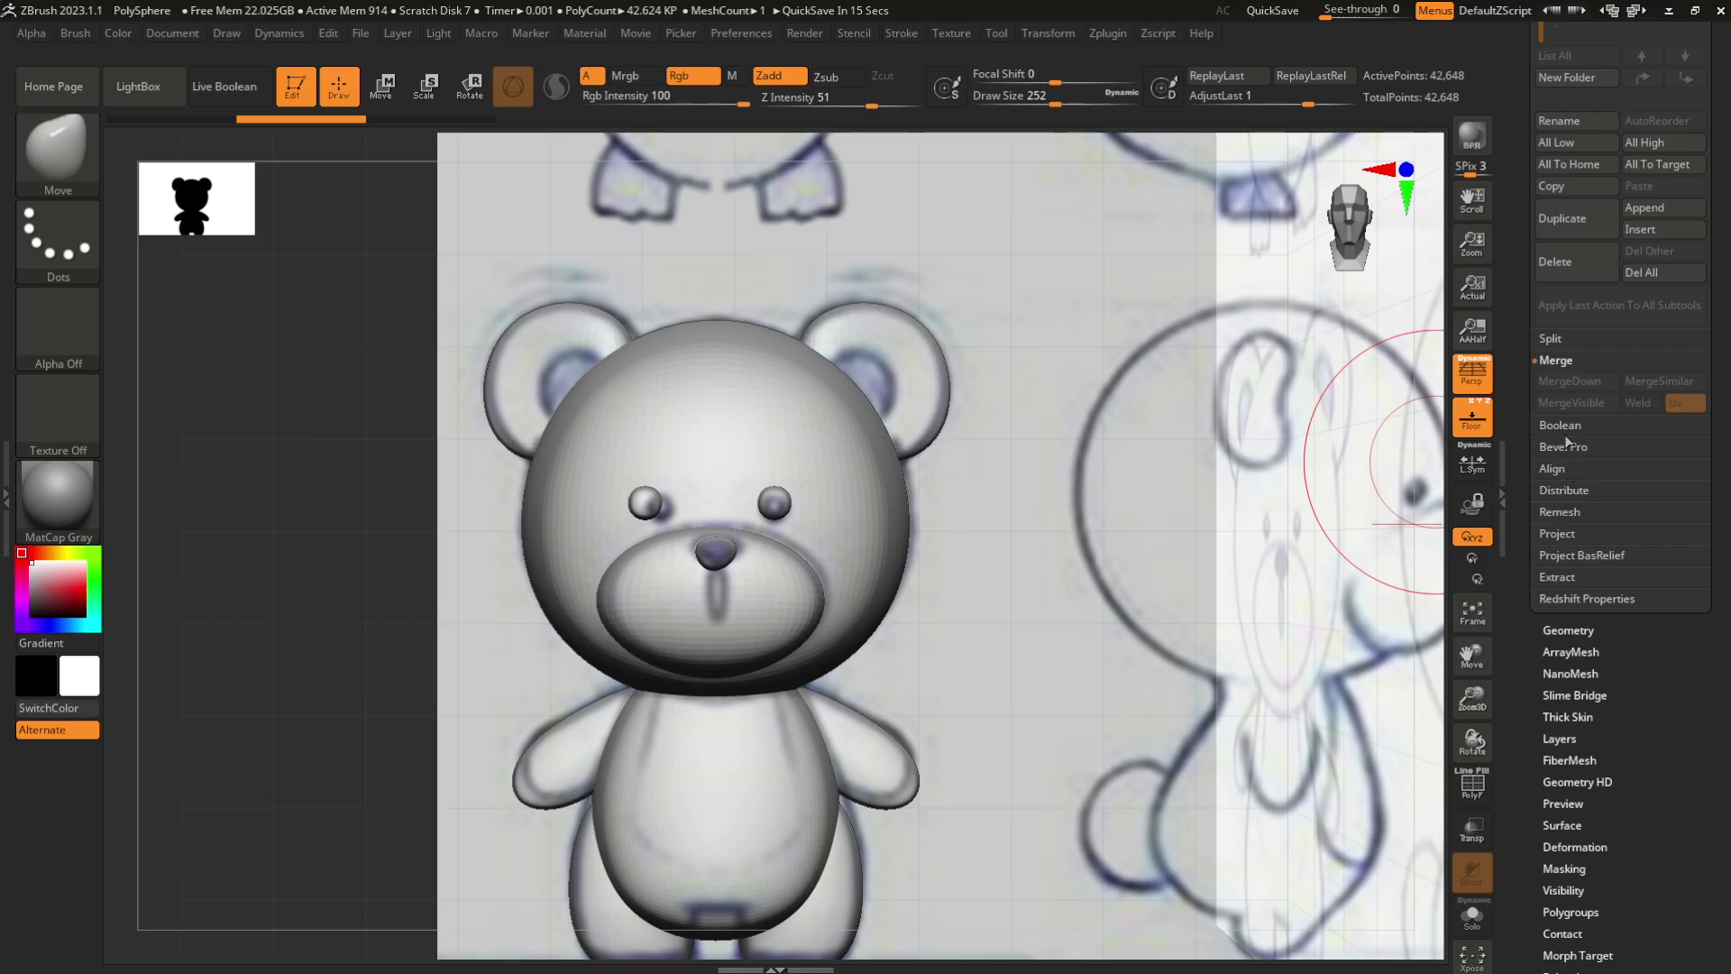
click(1579, 630)
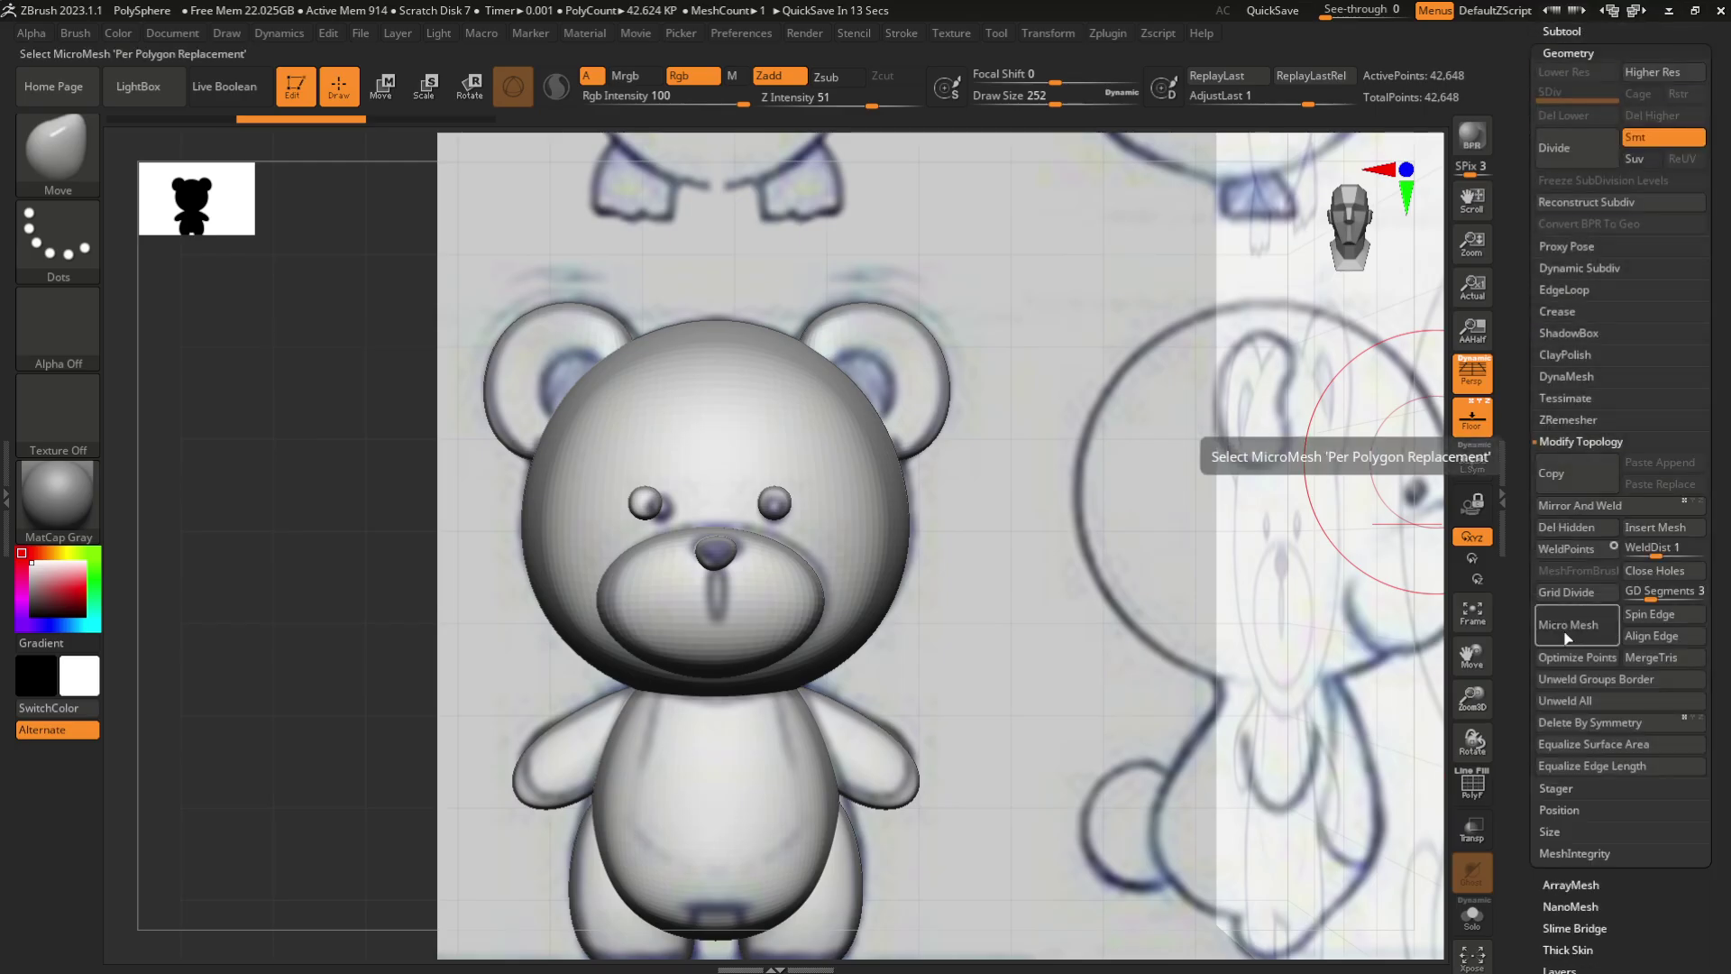
click(1569, 377)
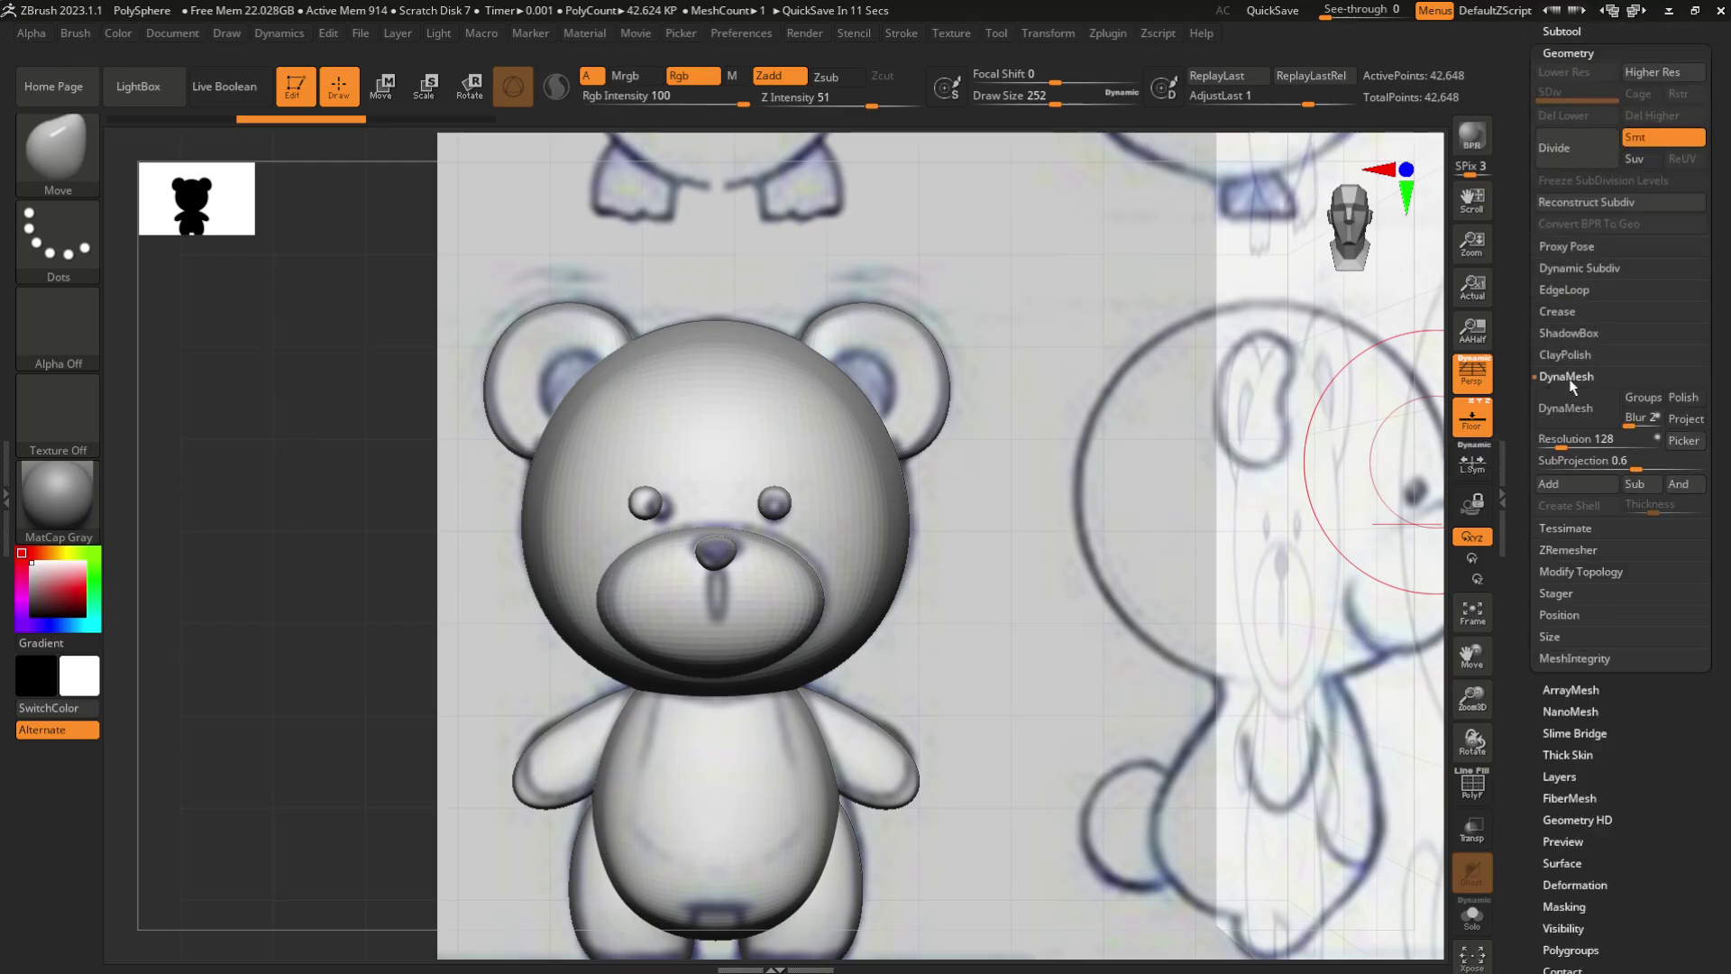
Set the DynaMesh resolution to 816 and apply DynaMesh to the merged bear
scroll(1499, 415, up, 5)
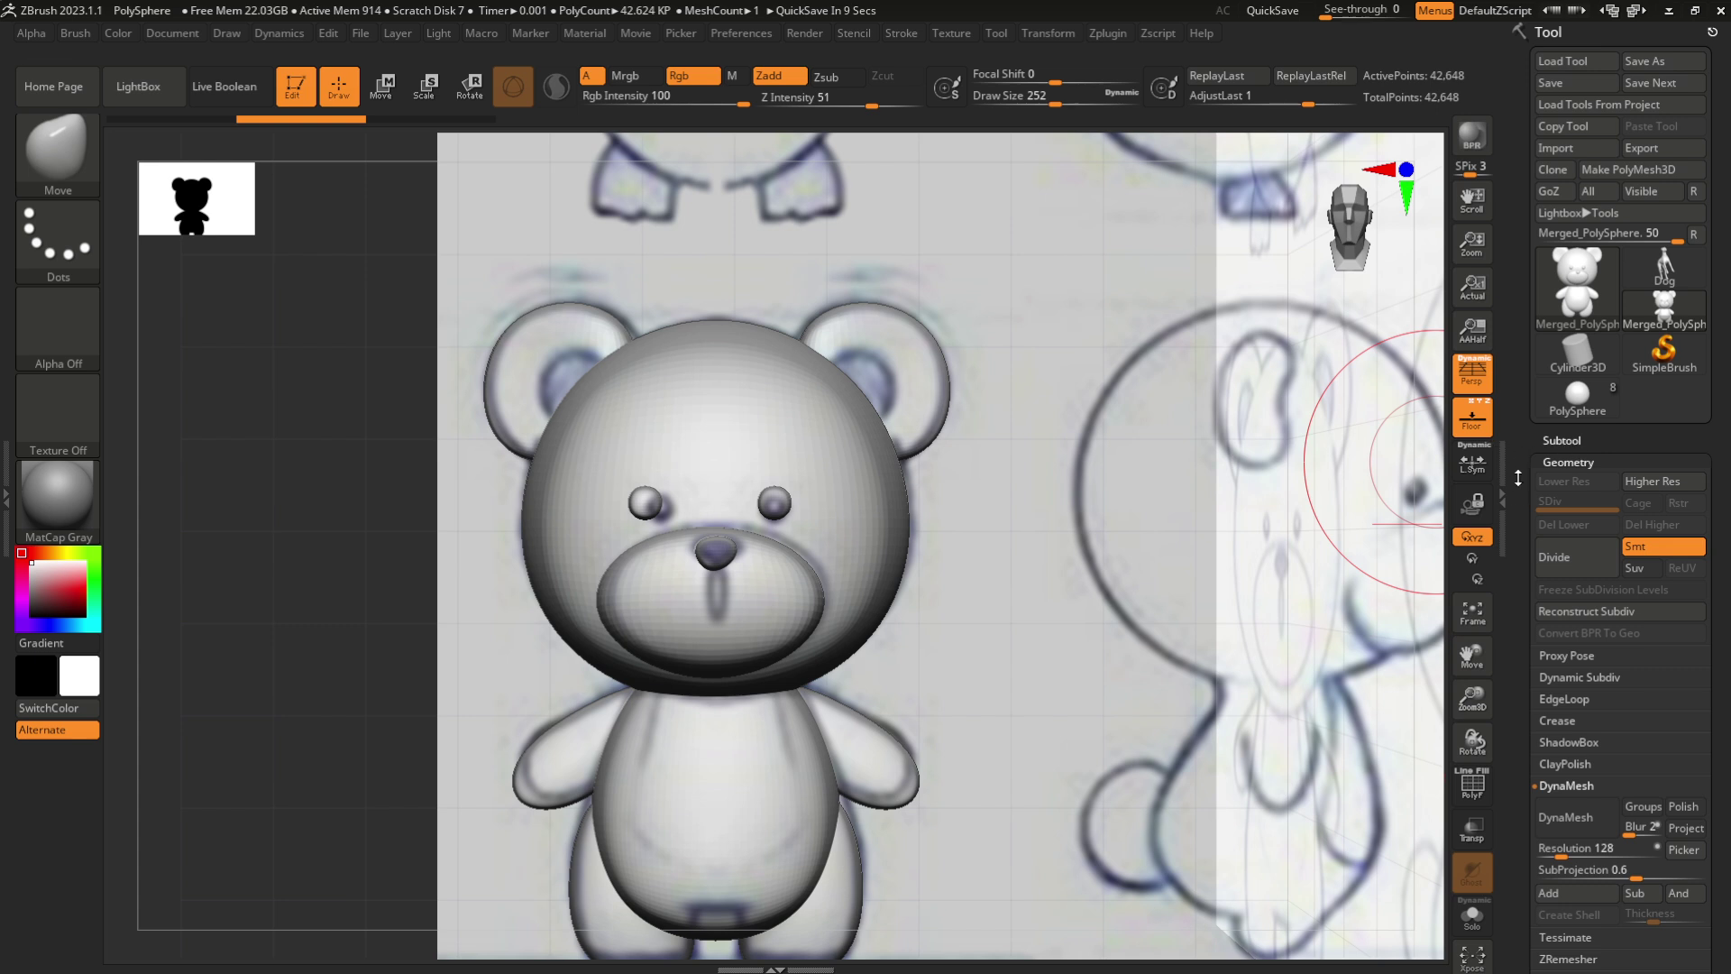
scroll(1518, 478, down, 5)
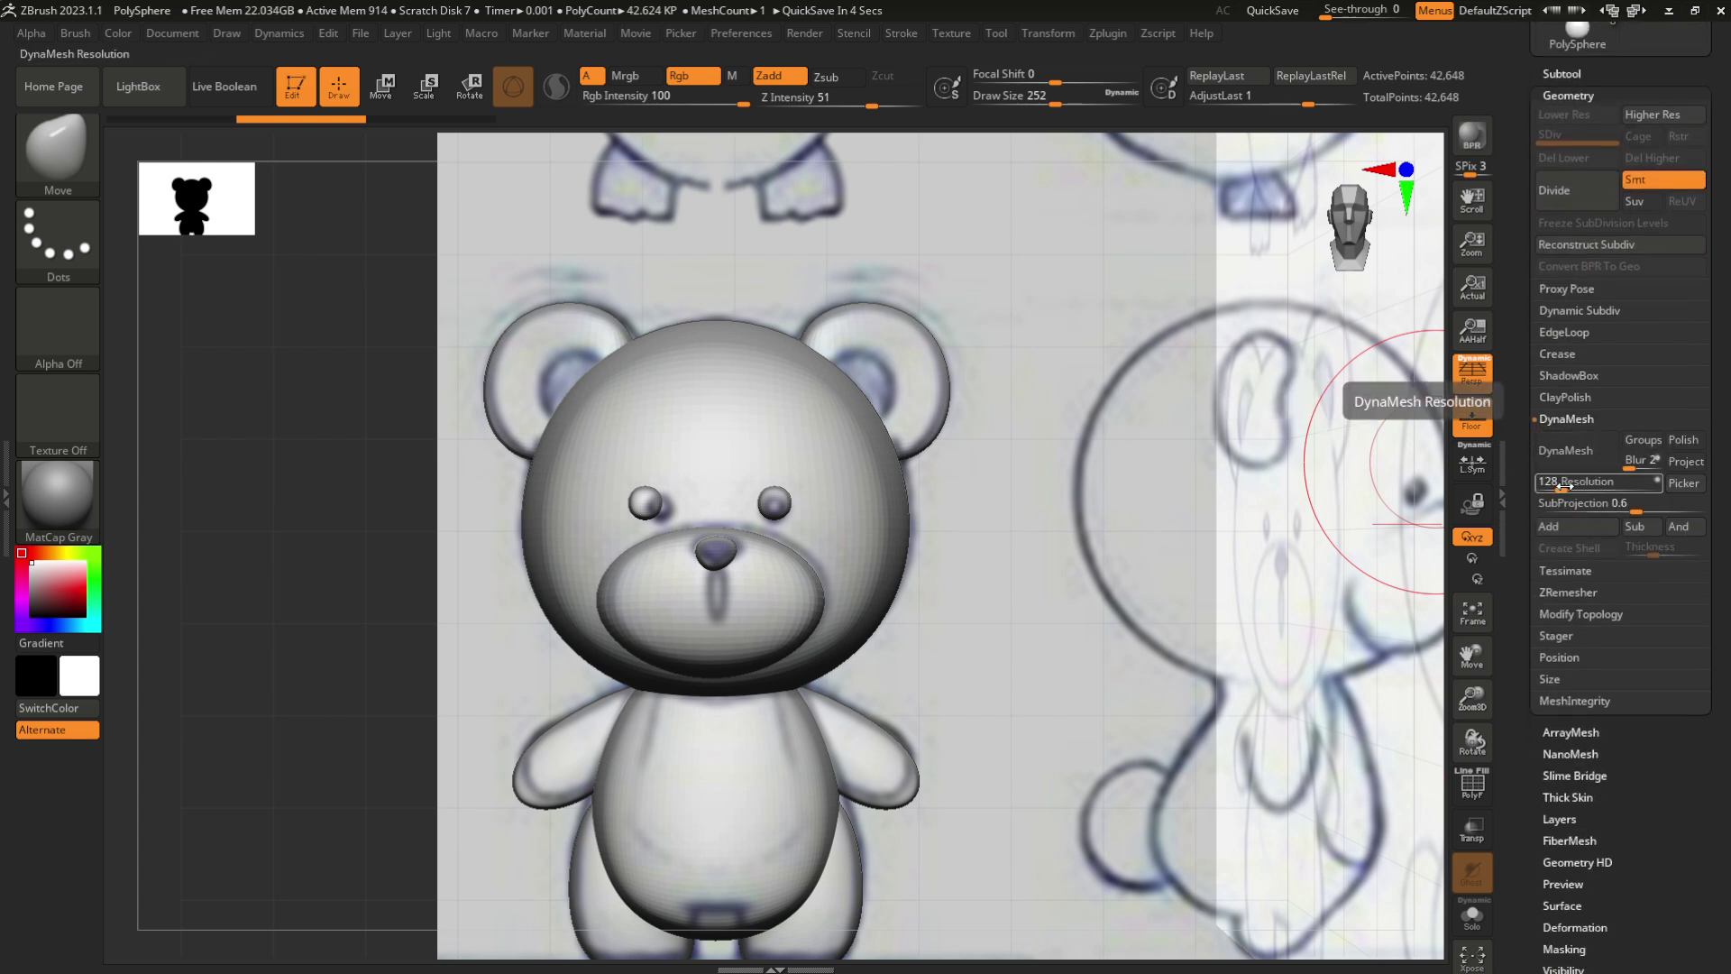
drag(1562, 487, 1569, 487)
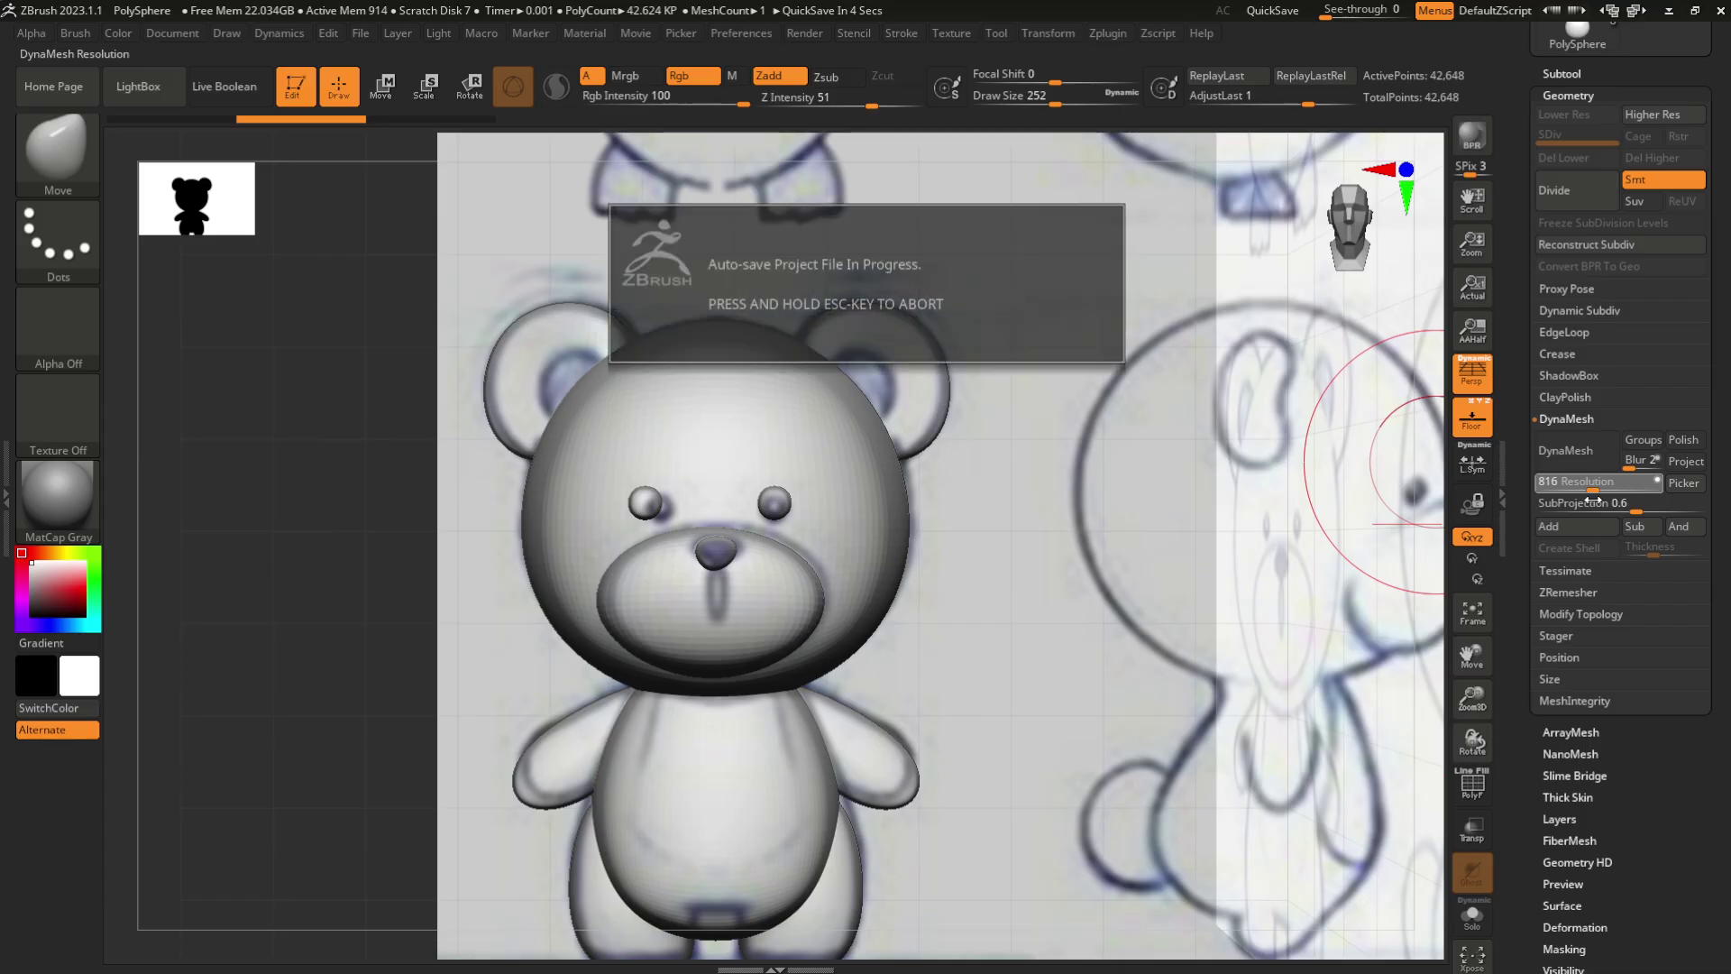
click(1567, 453)
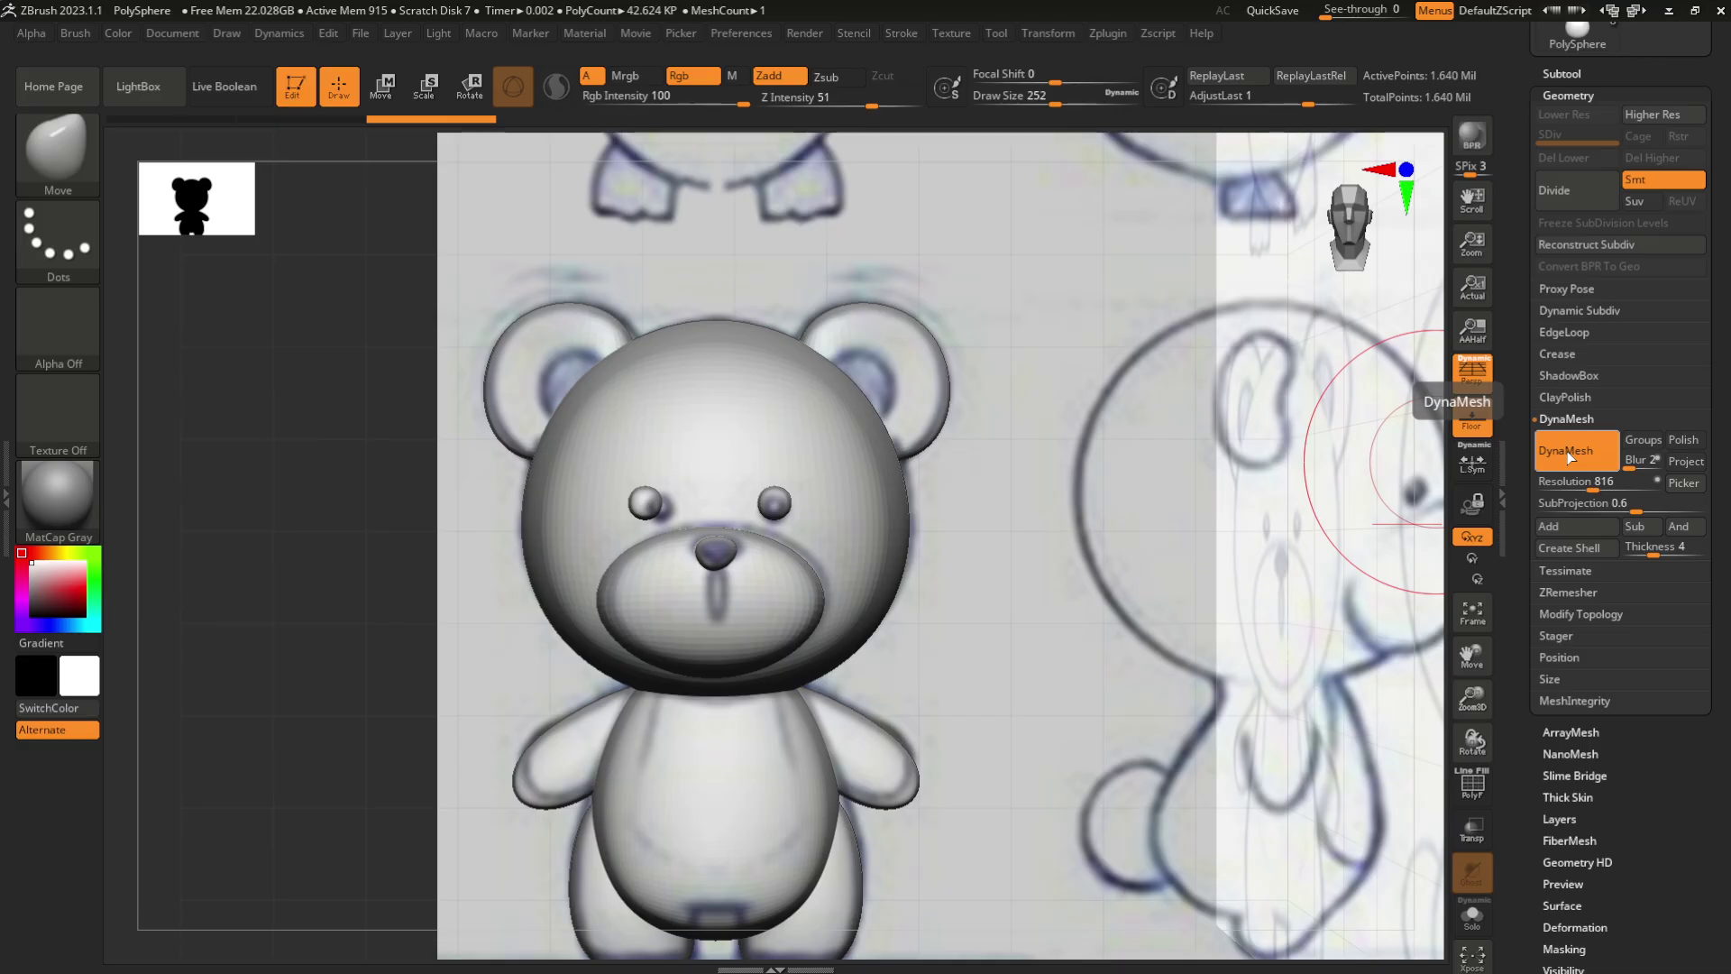
Inspect the remeshed bear with and without its polygon wireframe, zooming in on where the muzzle, head, torso and arm meet
mouse_move(1236, 521)
mouse_down()
mouse_move(1192, 526)
mouse_move(1247, 436)
mouse_move(1268, 507)
mouse_up()
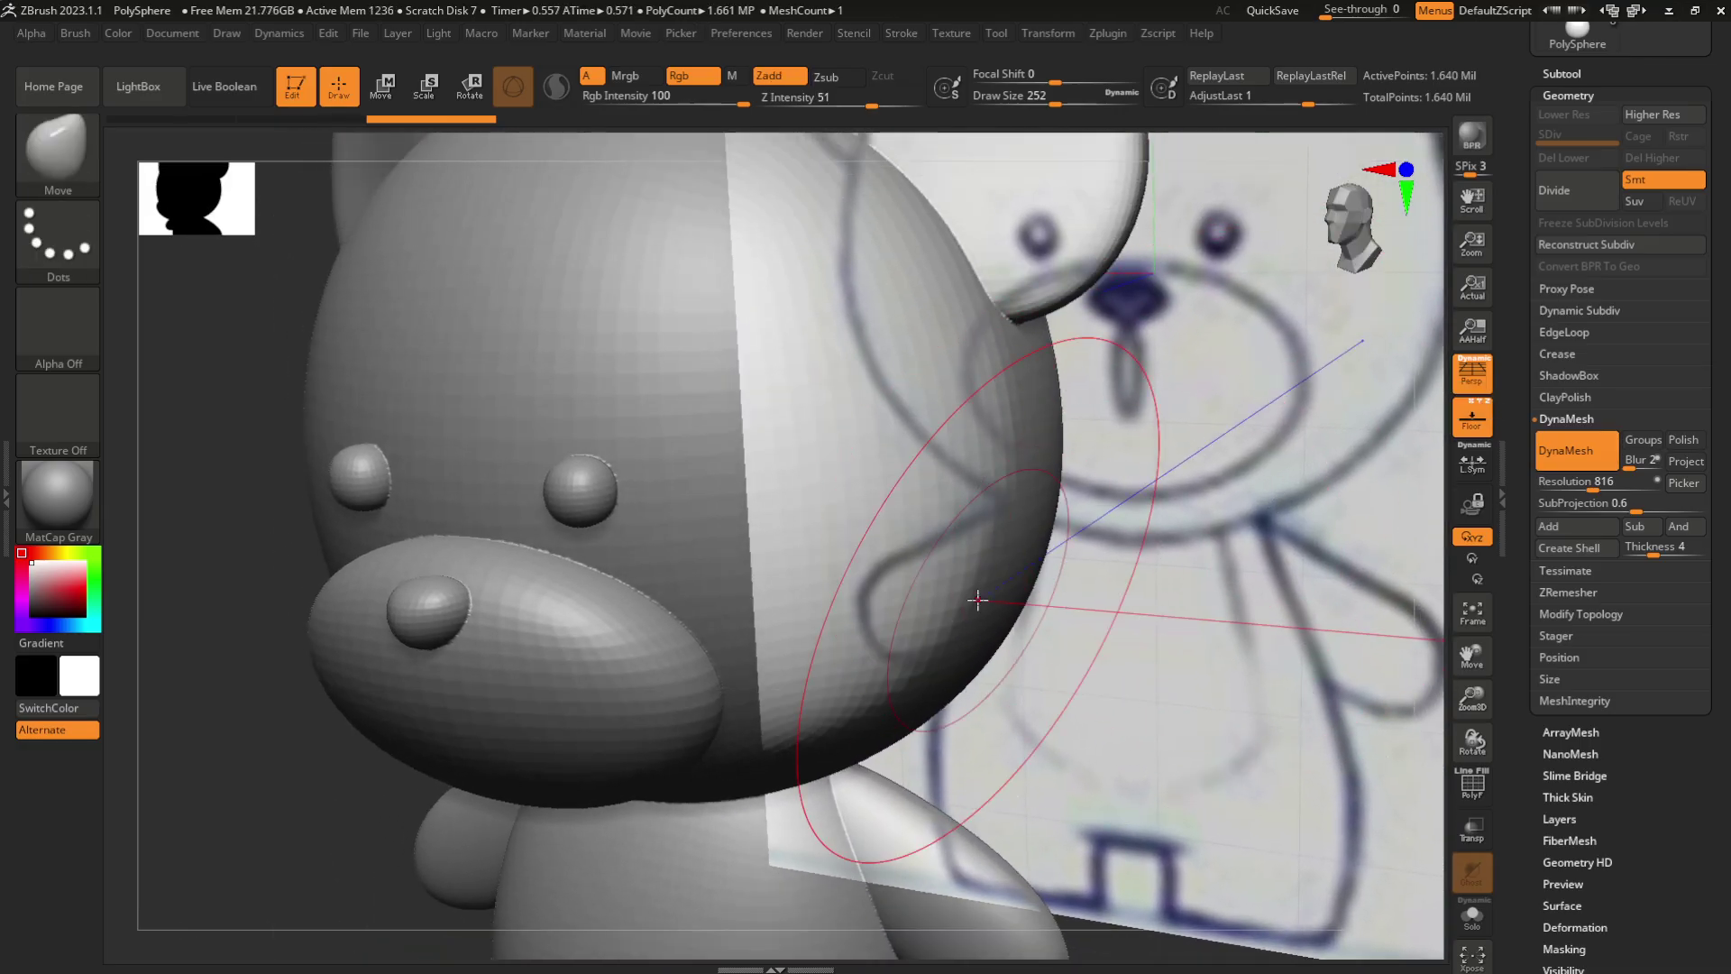
key([)
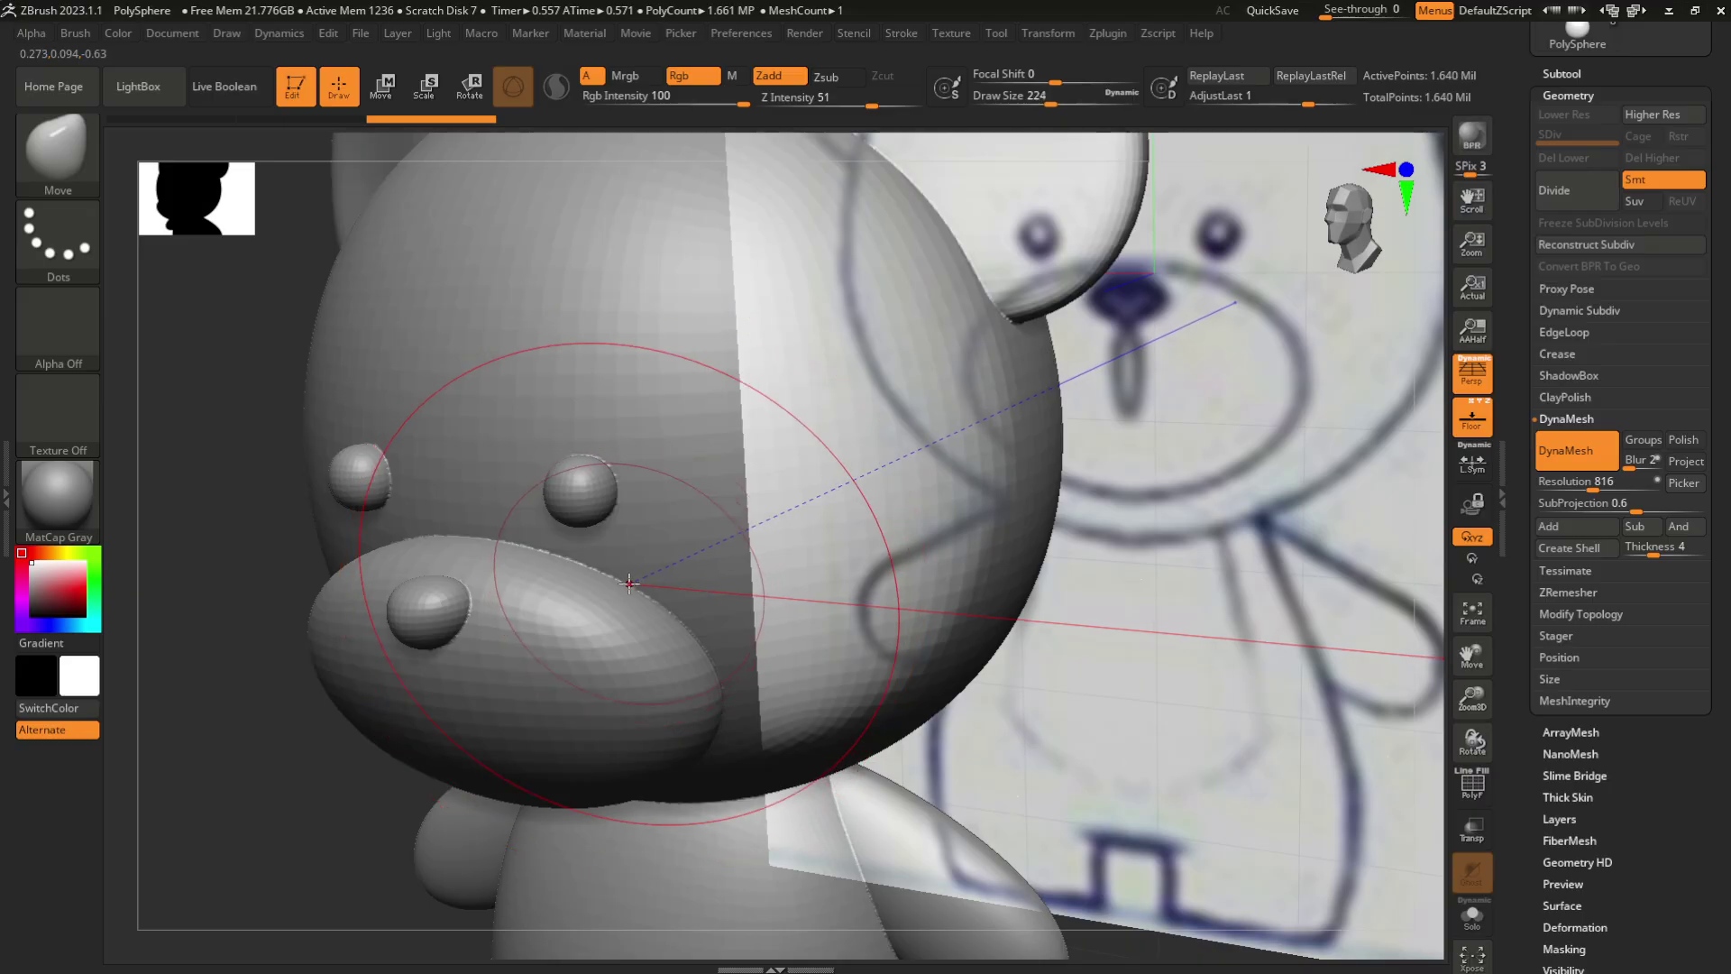
key([)
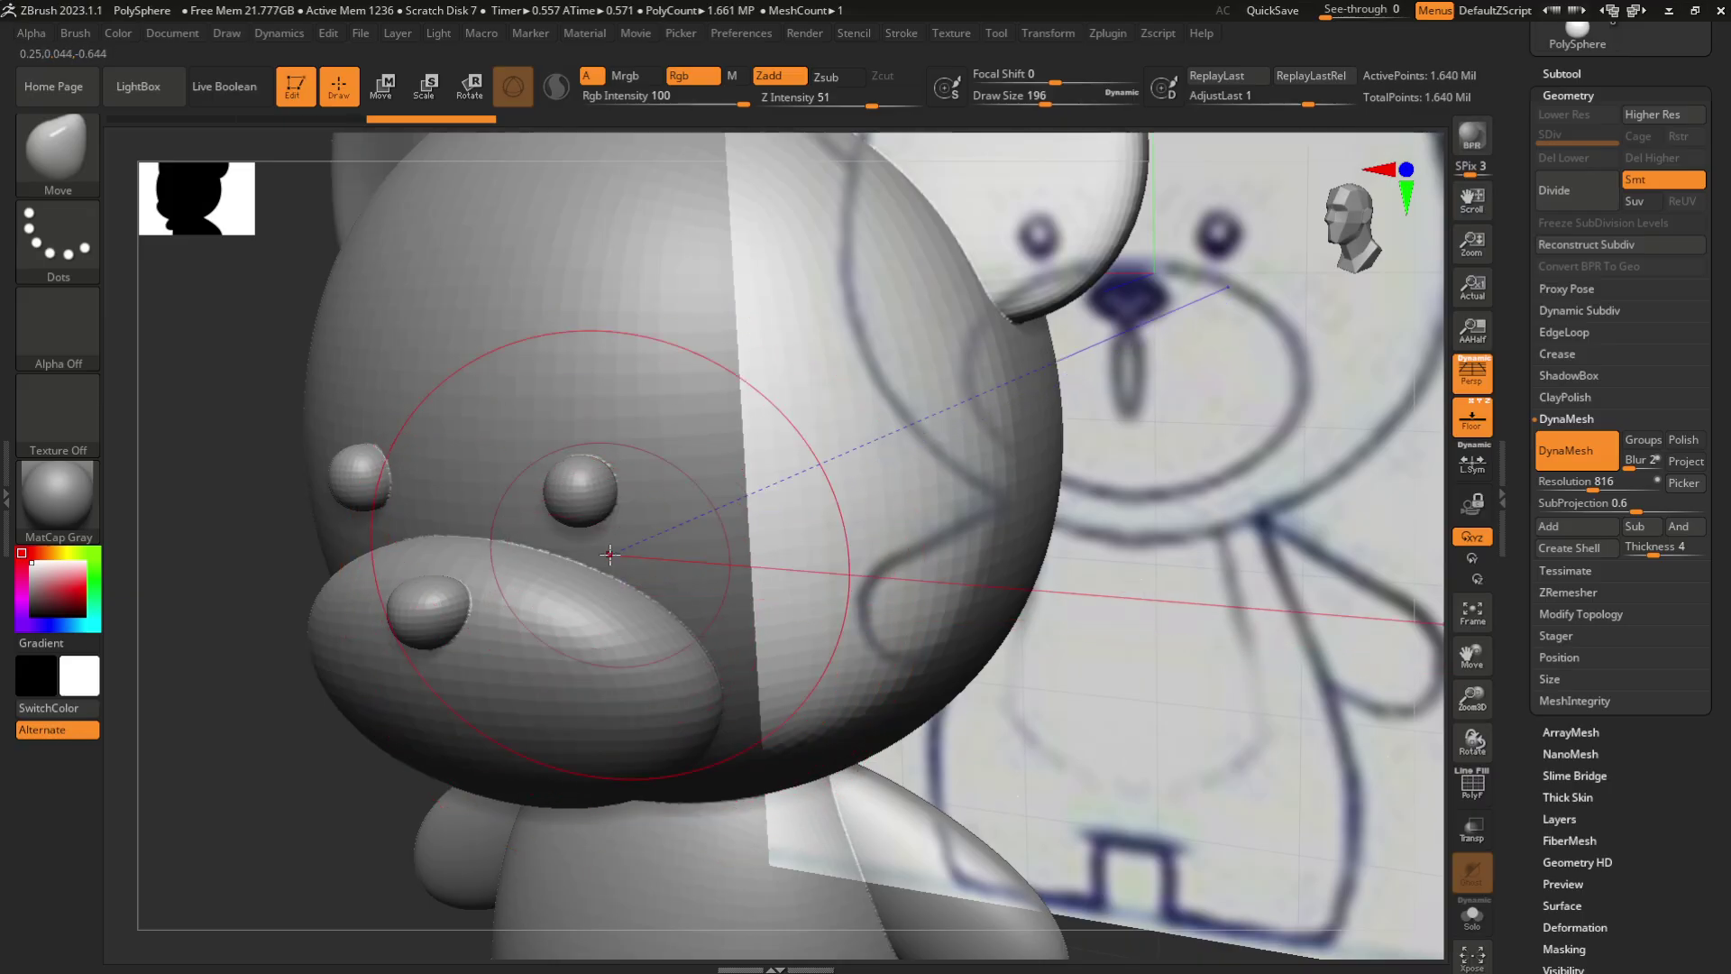
drag(1236, 541, 1217, 425)
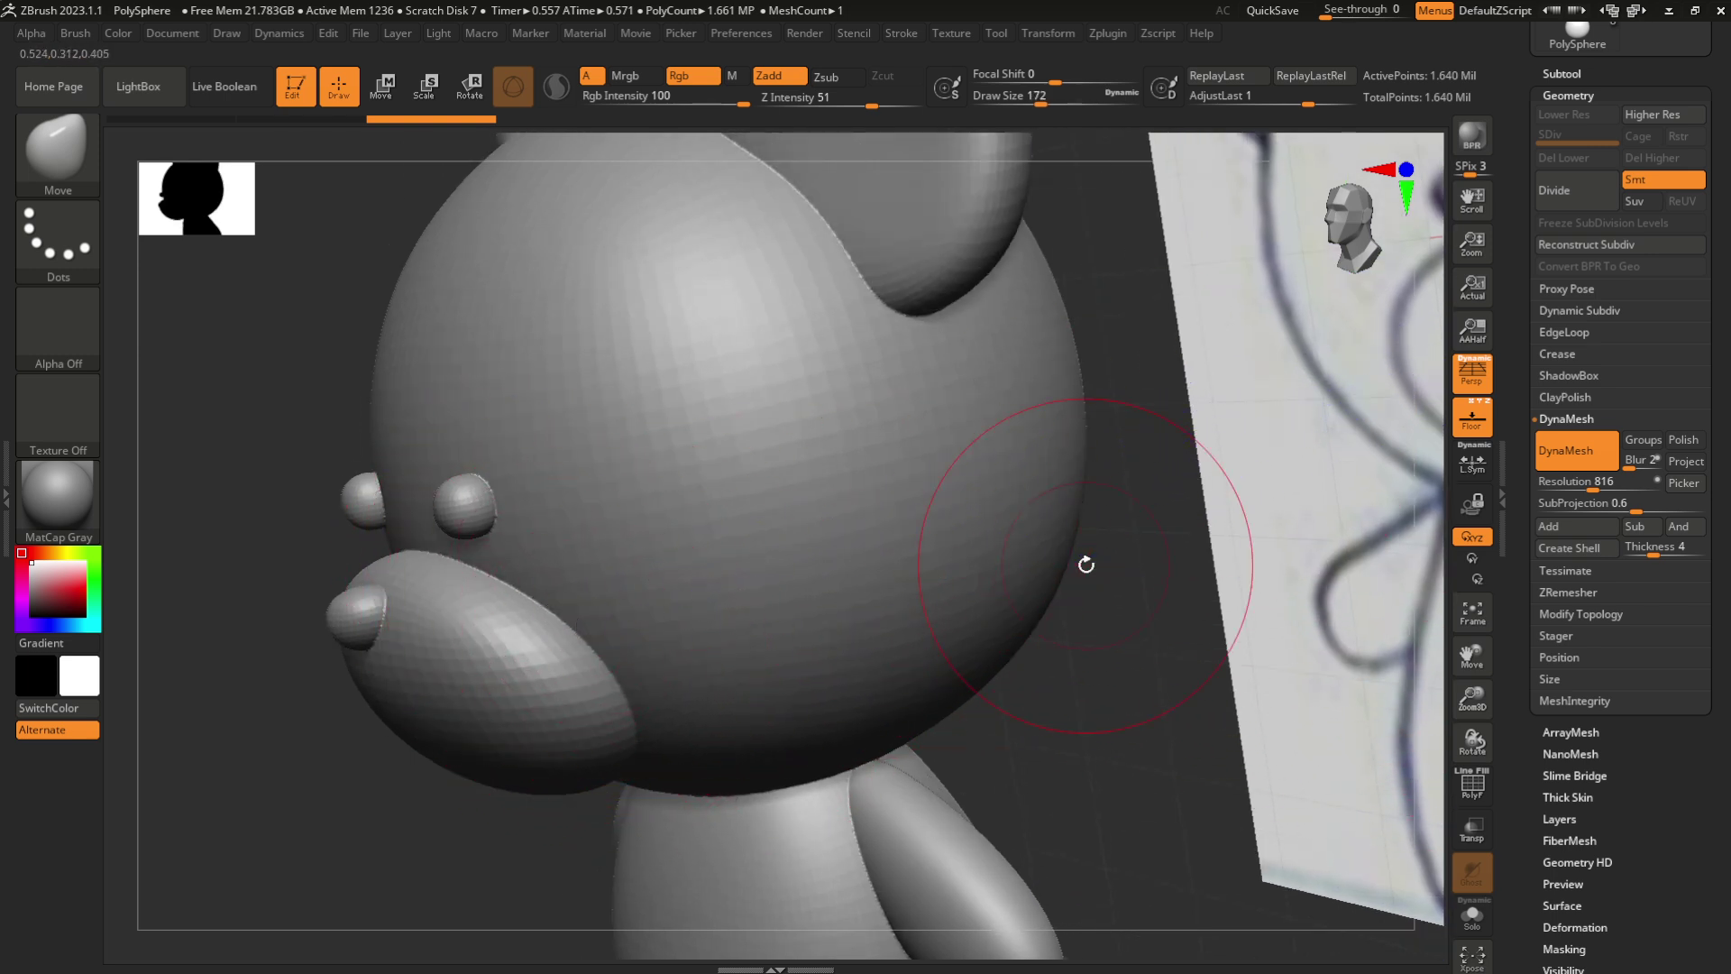
key(shift+f)
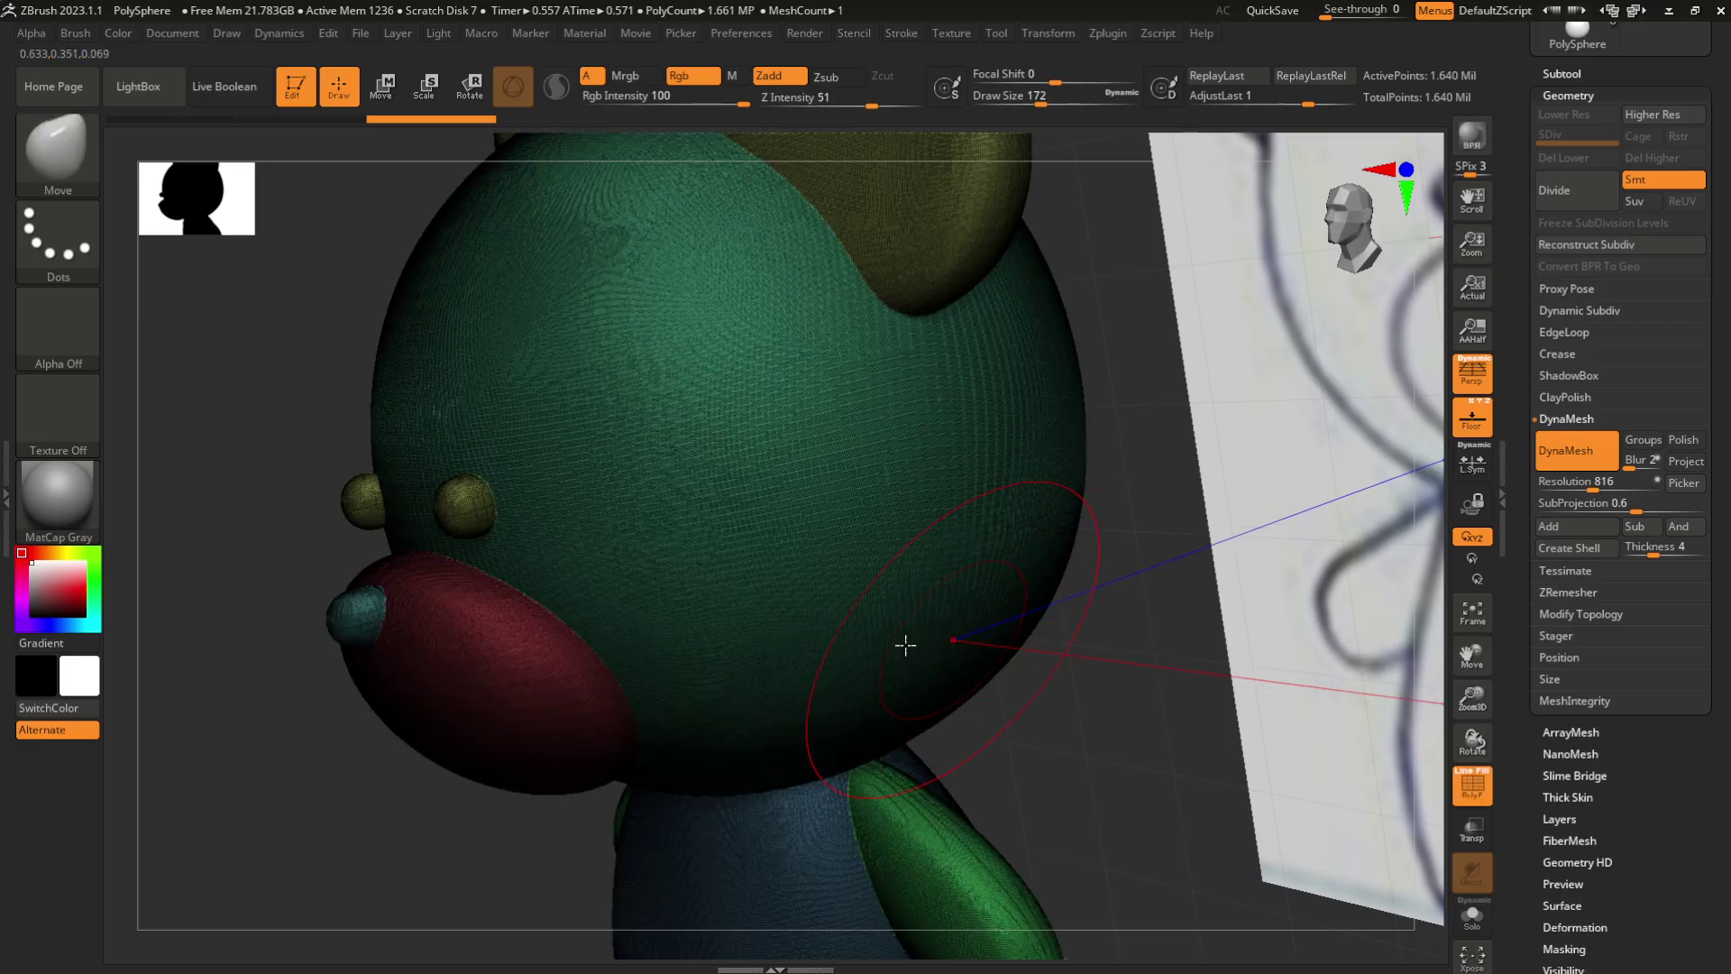
drag(1171, 553, 630, 479)
drag(562, 797, 633, 896)
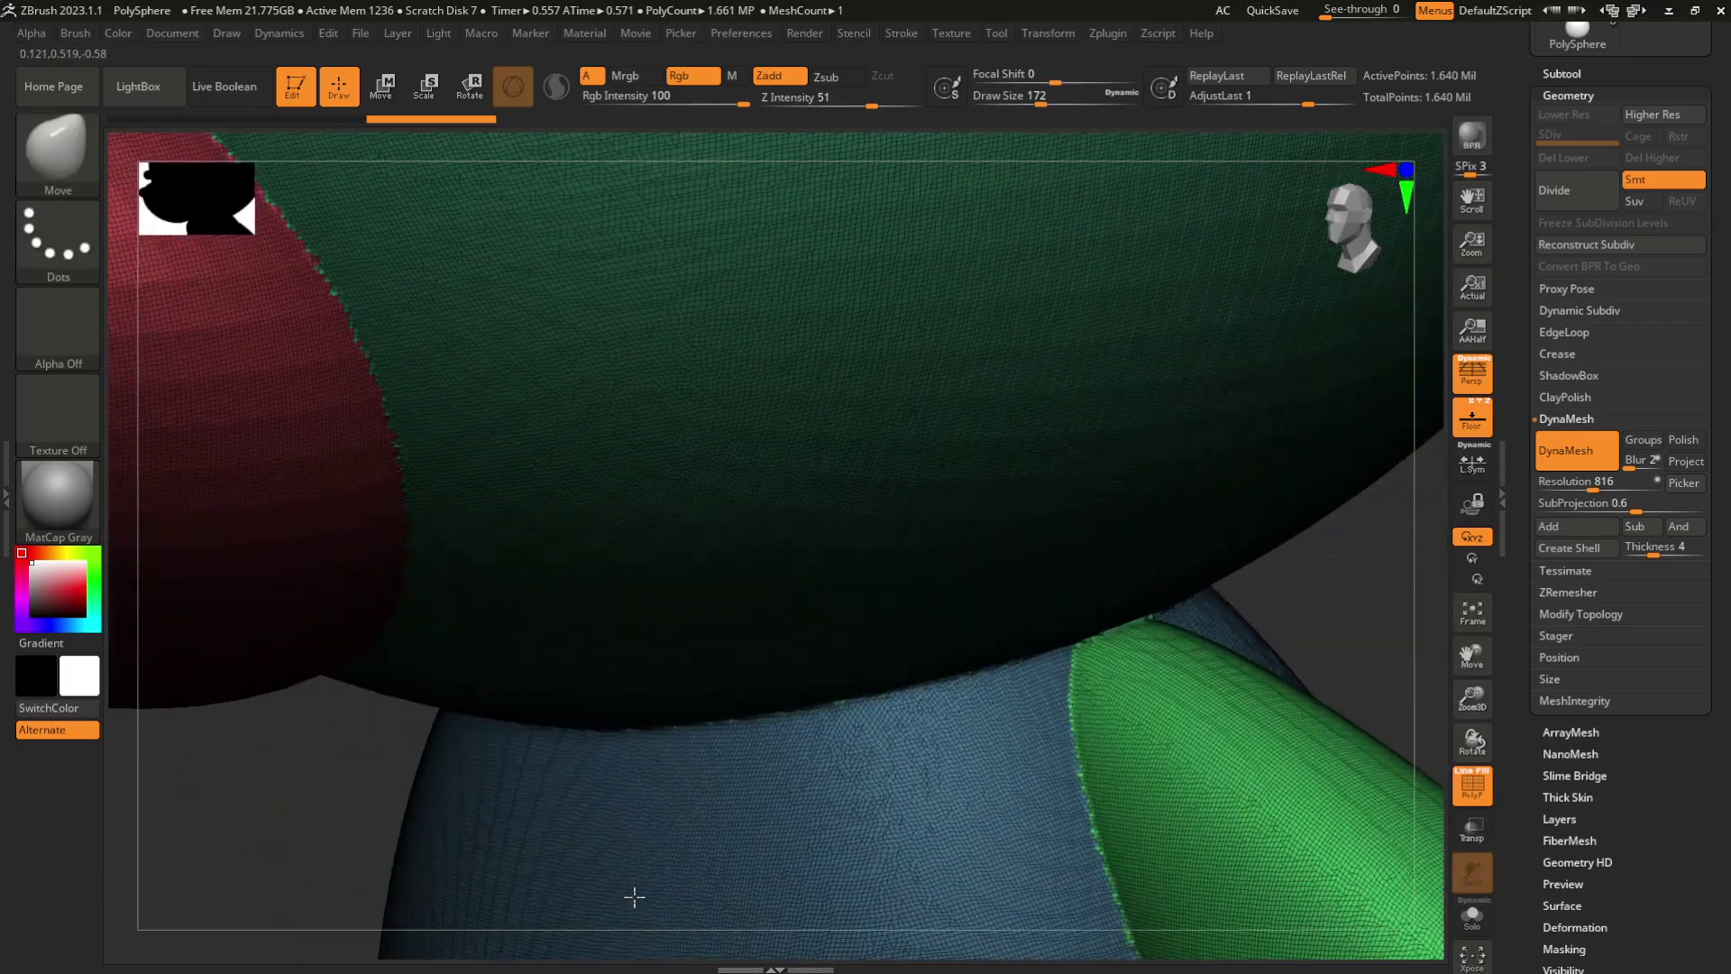
drag(372, 767, 613, 834)
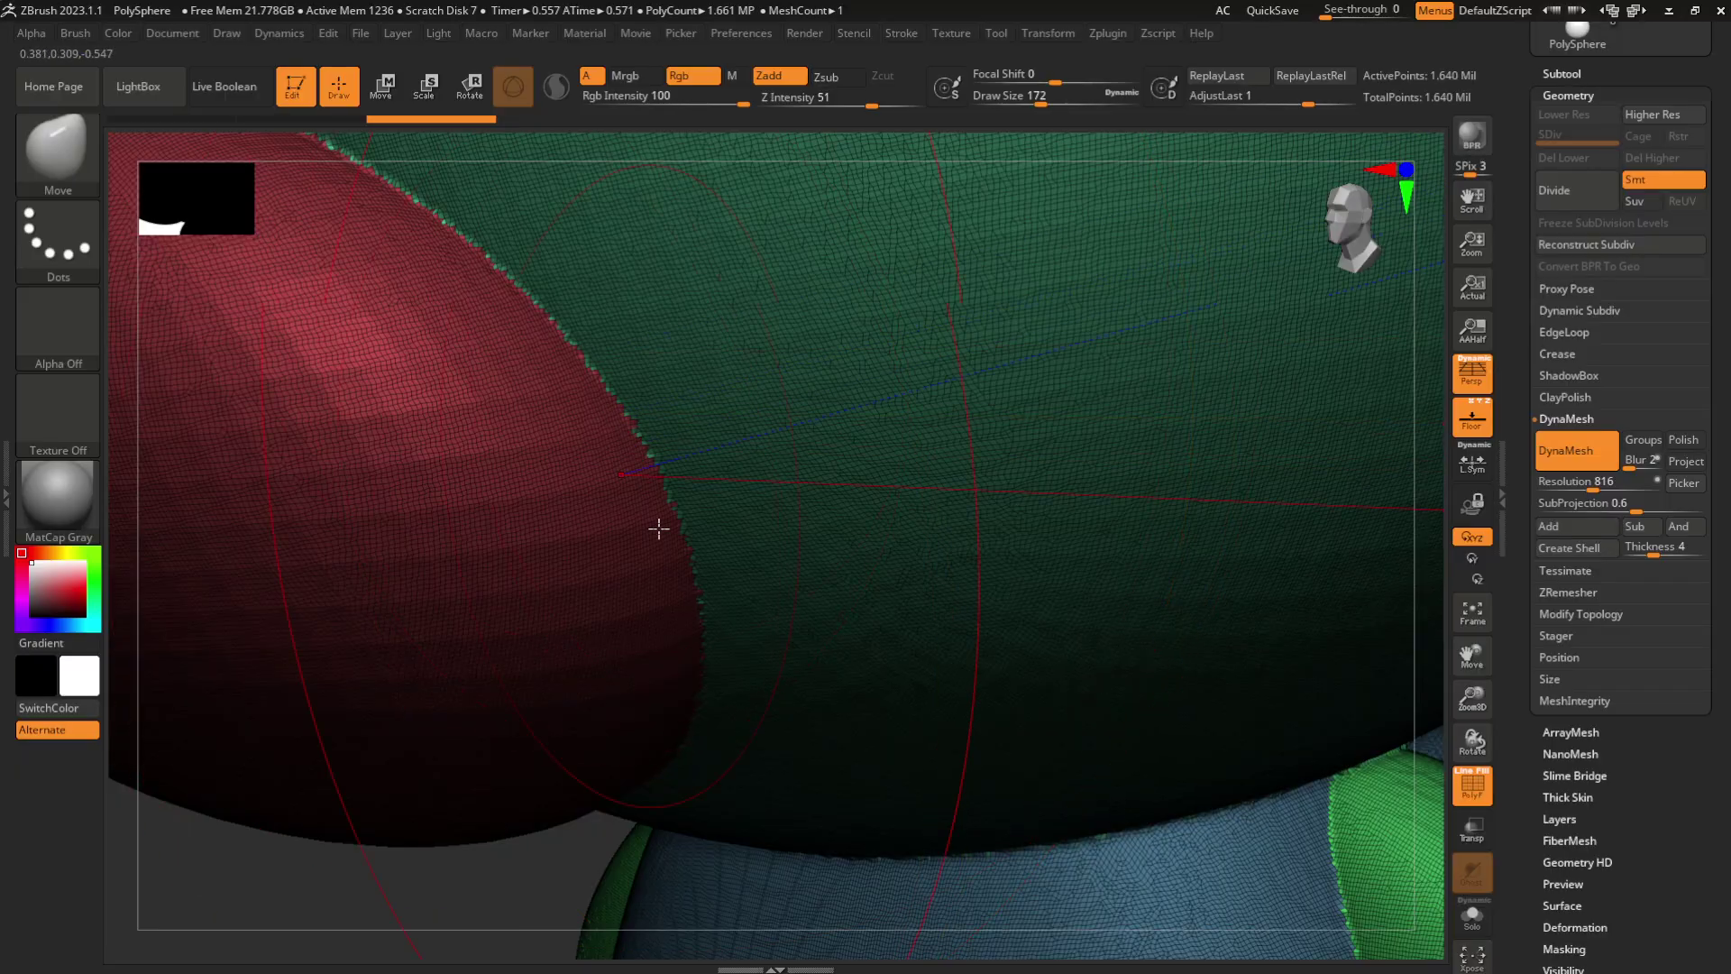
key(f)
drag(1117, 700, 1151, 502)
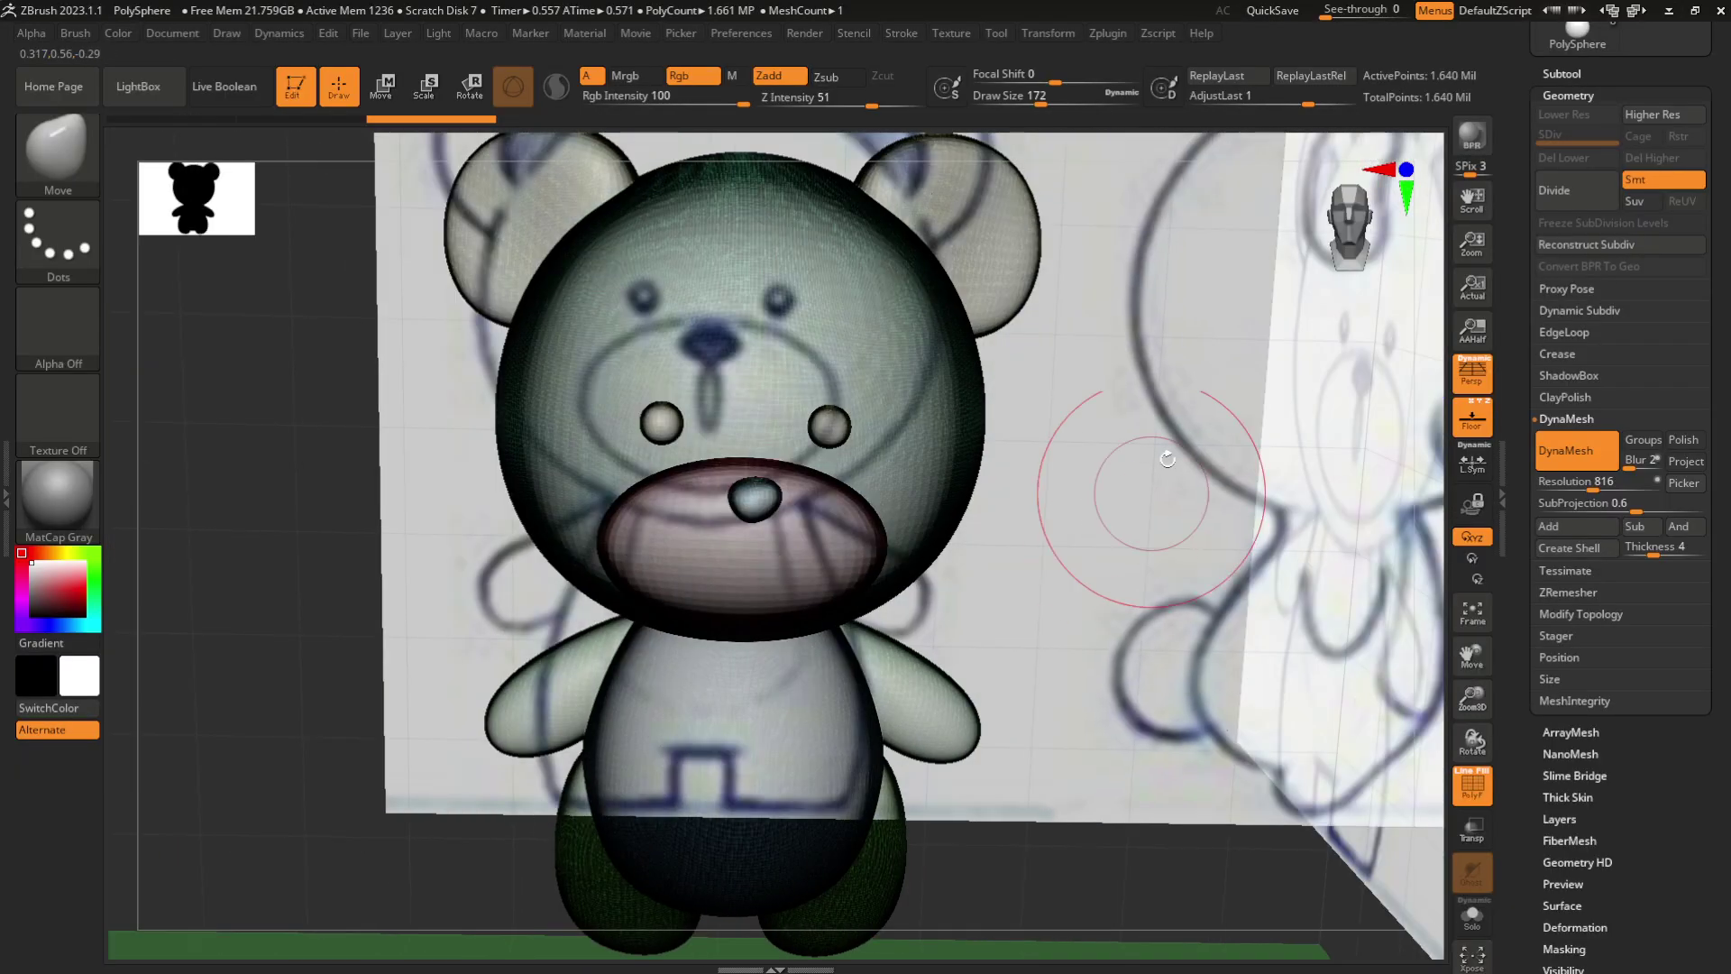
click(1331, 221)
mouse_move(1273, 310)
alt+mouse_down()
mouse_move(1124, 410)
mouse_move(1225, 451)
mouse_move(1215, 476)
alt+mouse_up()
key(shift+f)
Reduce the brush size to 60 and smooth the seam where the muzzle meets the head, above and below
key([)
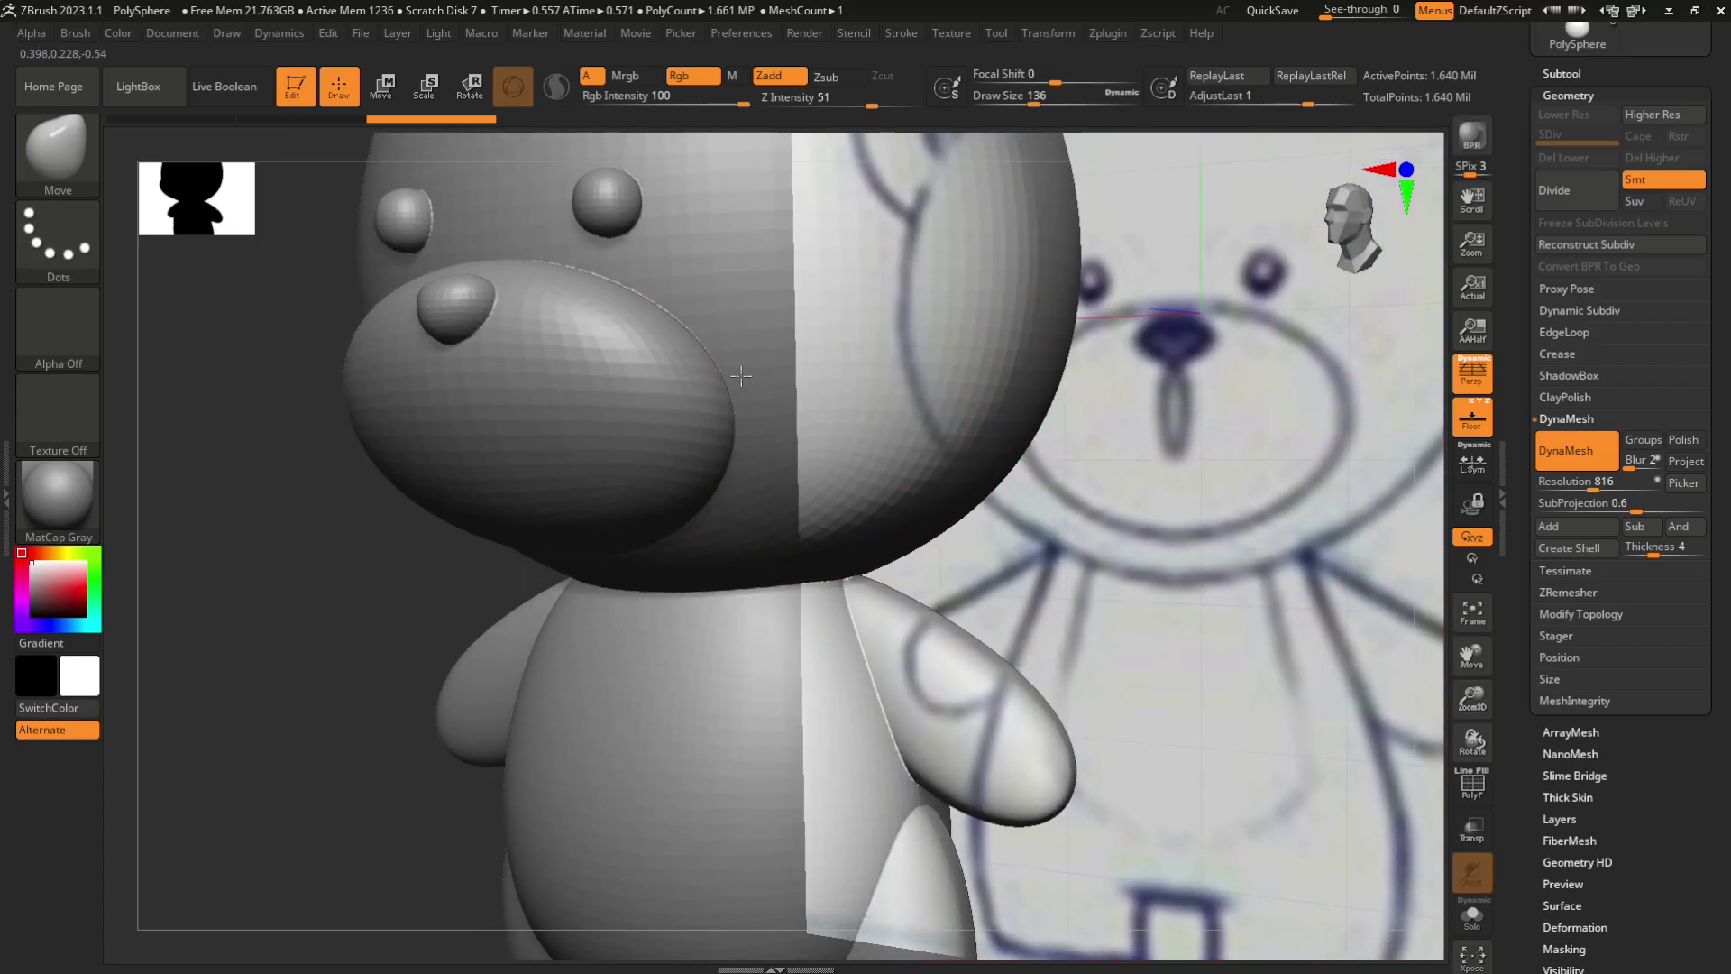
drag(1206, 437, 1275, 456)
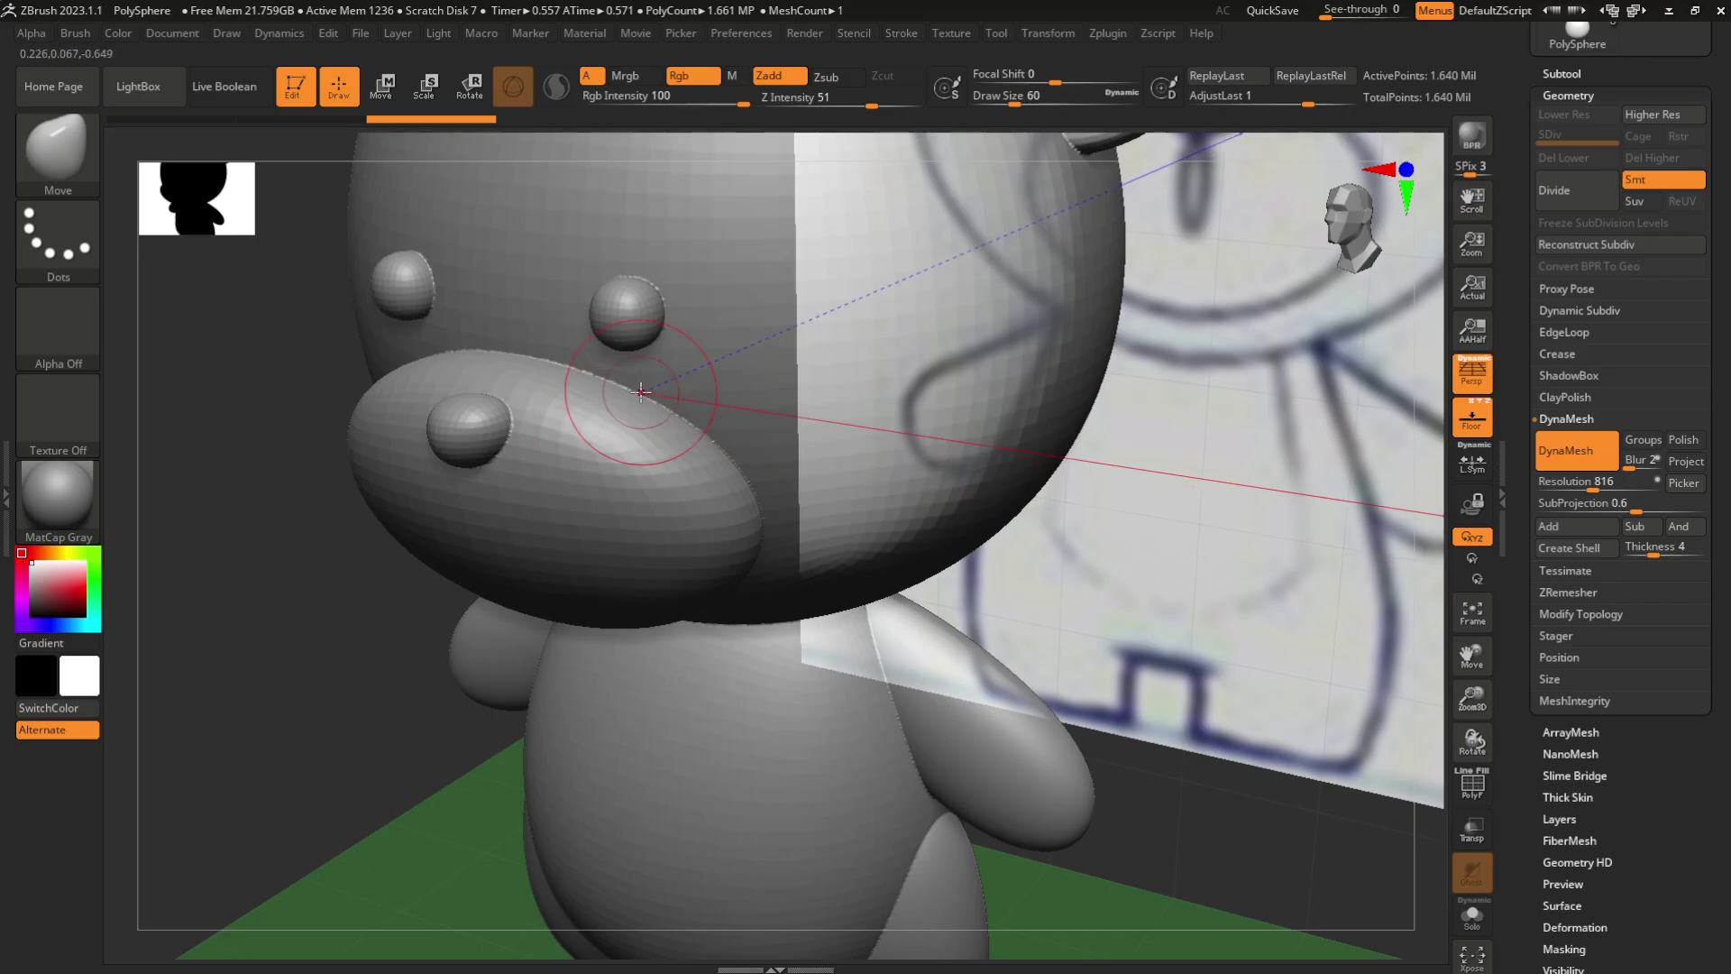
mouse_move(641, 394)
shift+mouse_down()
mouse_move(621, 389)
mouse_move(712, 442)
mouse_move(706, 423)
mouse_move(533, 359)
mouse_move(574, 373)
shift+mouse_up()
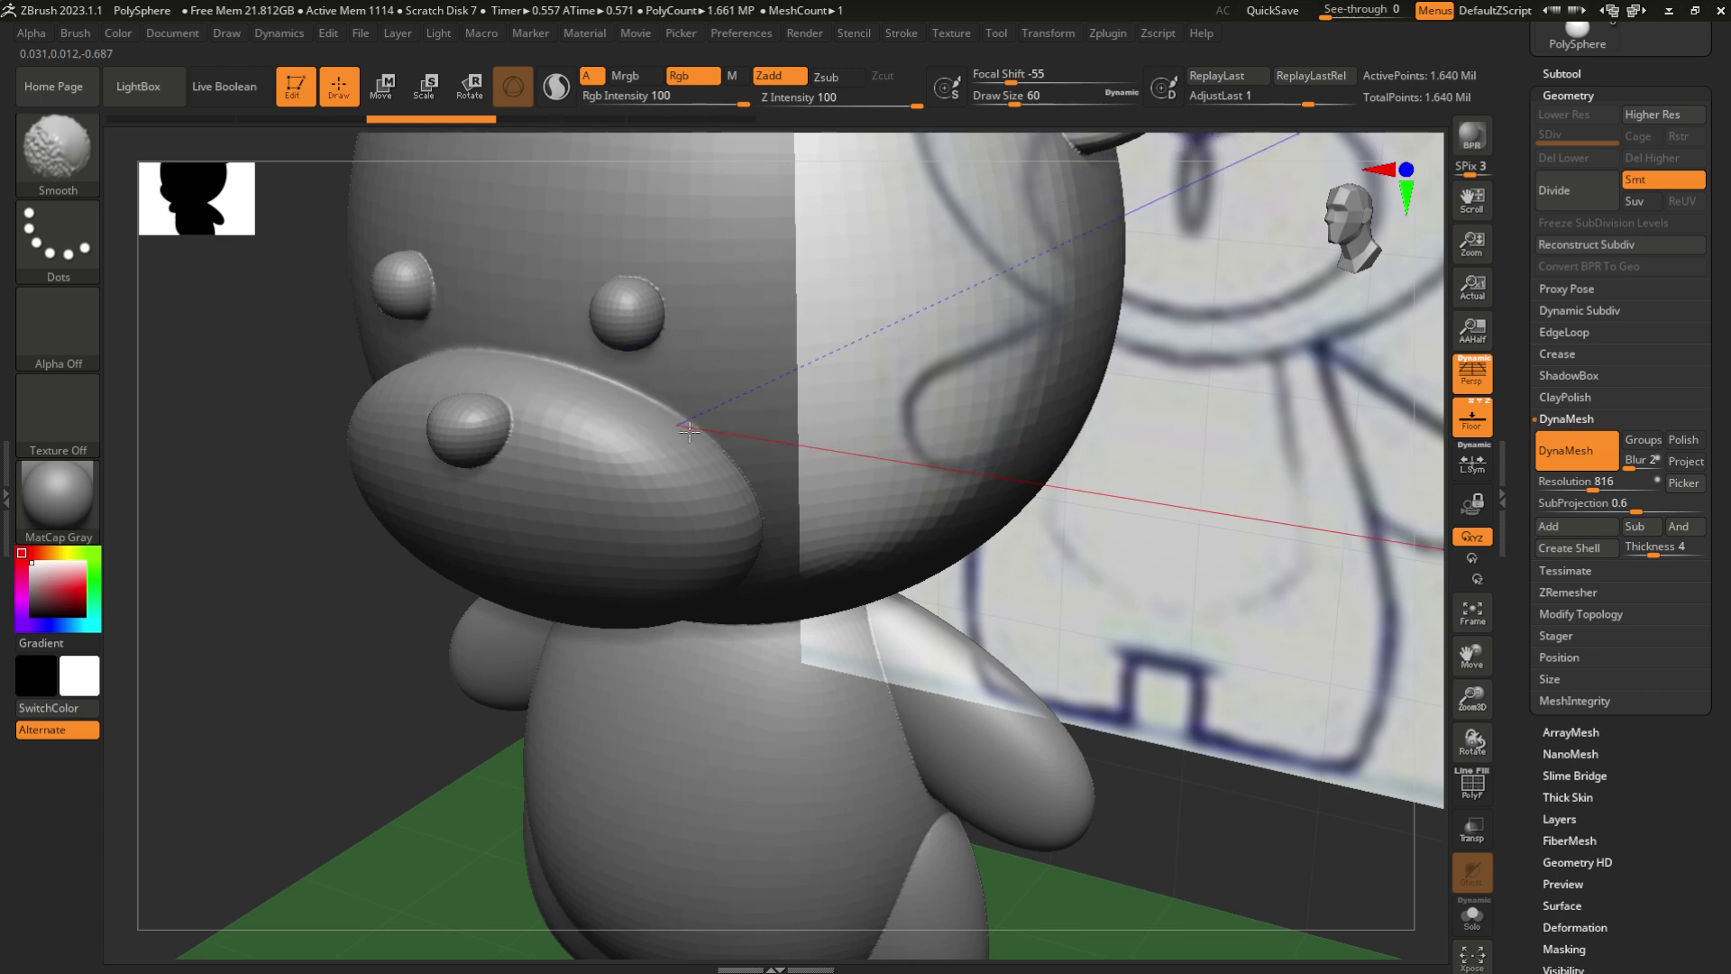
right_drag(756, 527, 888, 596)
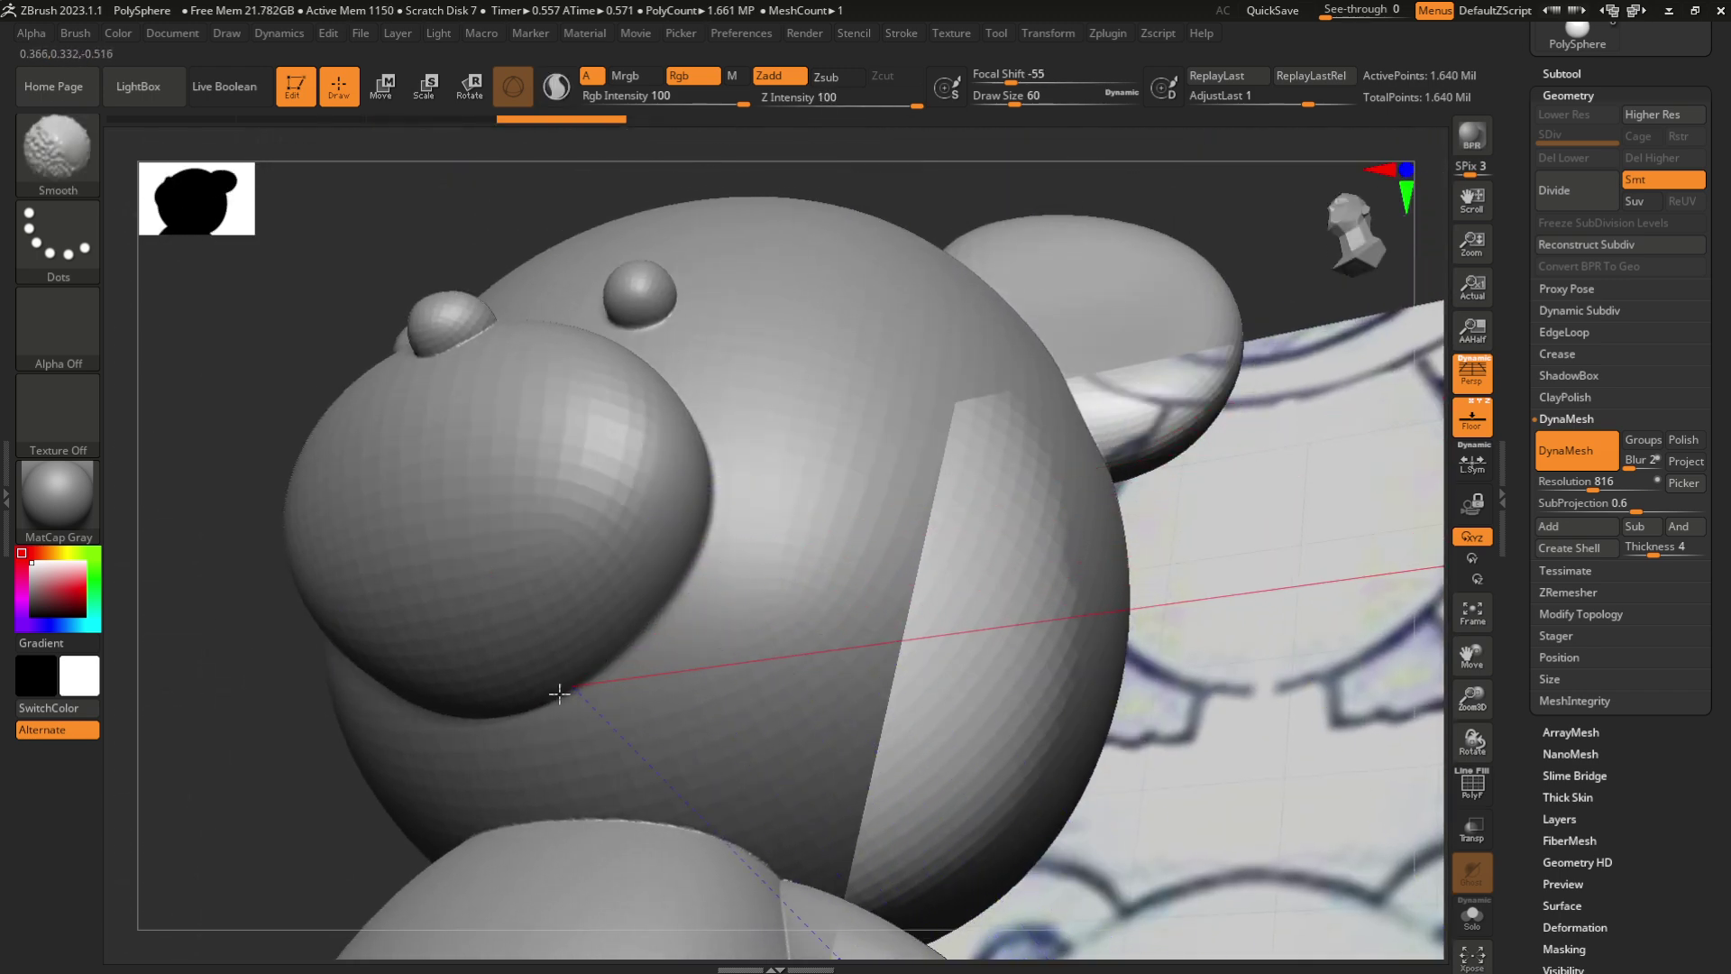
right_drag(1043, 495, 1416, 342)
Smooth the upper muzzle seam and the joins around the nose and both eyes
click(1351, 223)
mouse_move(1217, 451)
alt+right_down()
mouse_move(1233, 406)
mouse_move(1172, 440)
mouse_move(1314, 511)
mouse_move(1317, 532)
alt+right_up()
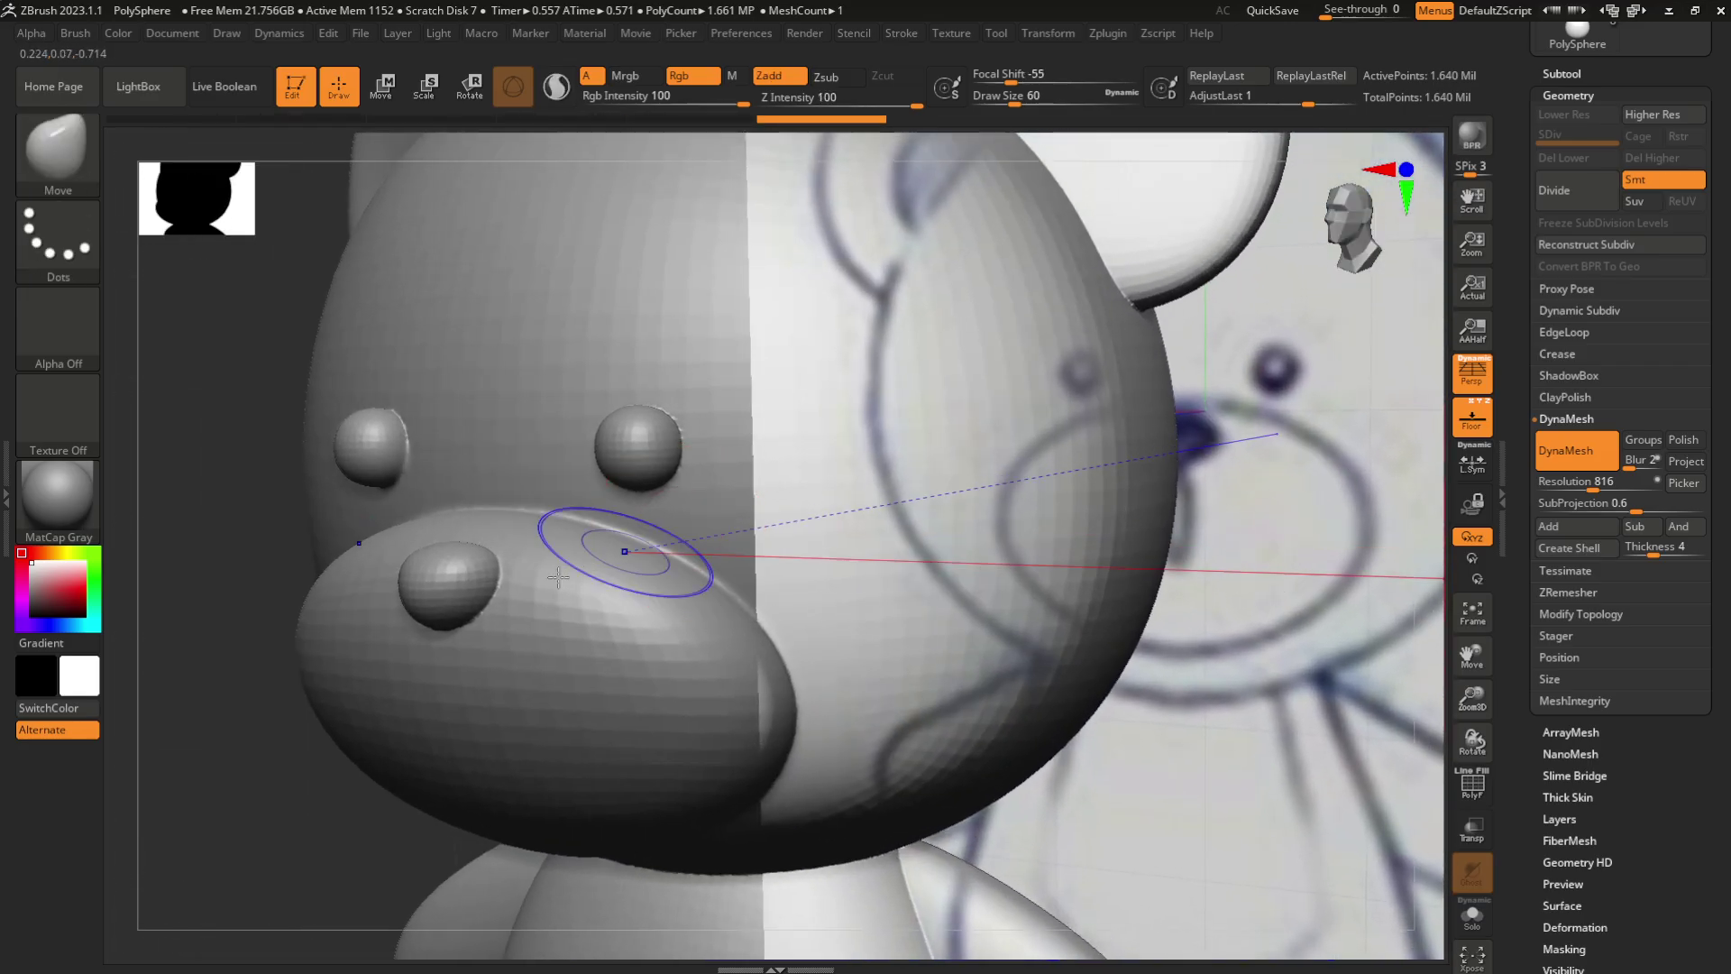
mouse_move(494, 572)
shift+mouse_down()
mouse_move(478, 617)
mouse_move(423, 622)
shift+mouse_up()
mouse_move(629, 417)
shift+mouse_down()
mouse_move(683, 440)
mouse_move(672, 495)
shift+mouse_up()
shift+drag(505, 502, 559, 511)
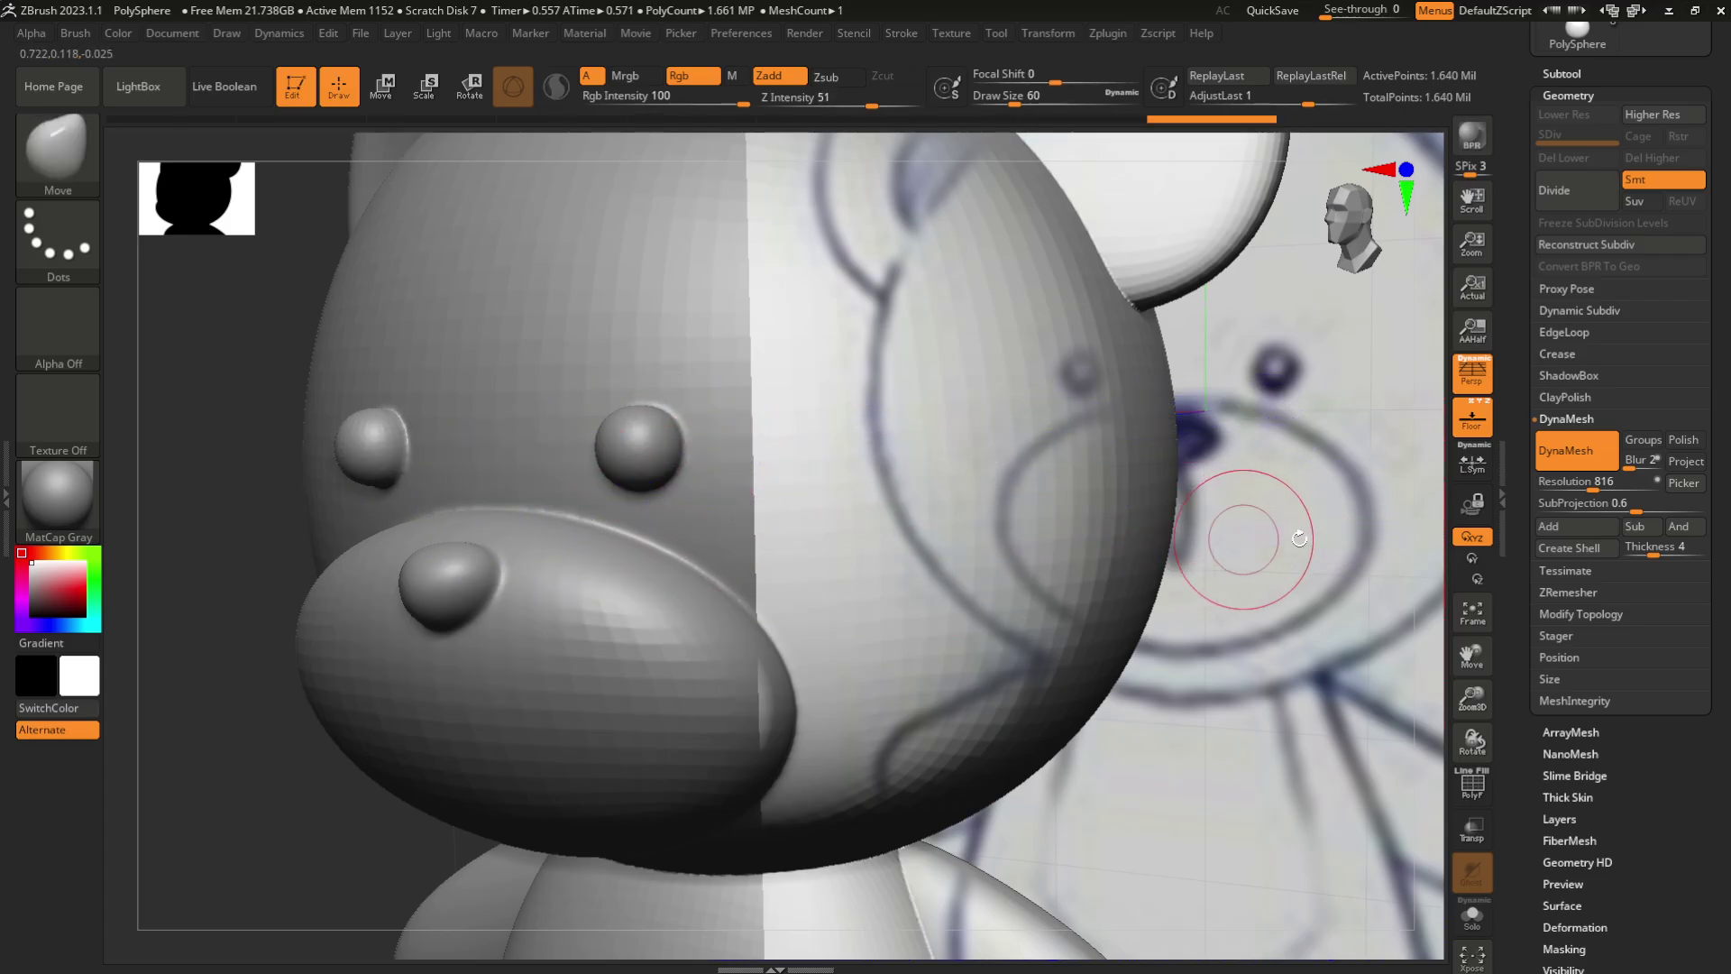
Smooth the front neck seam and the joins between the torso, arm and leg
mouse_move(1335, 527)
right_down()
mouse_move(1221, 625)
mouse_move(1271, 468)
right_up()
shift+drag(872, 370, 805, 366)
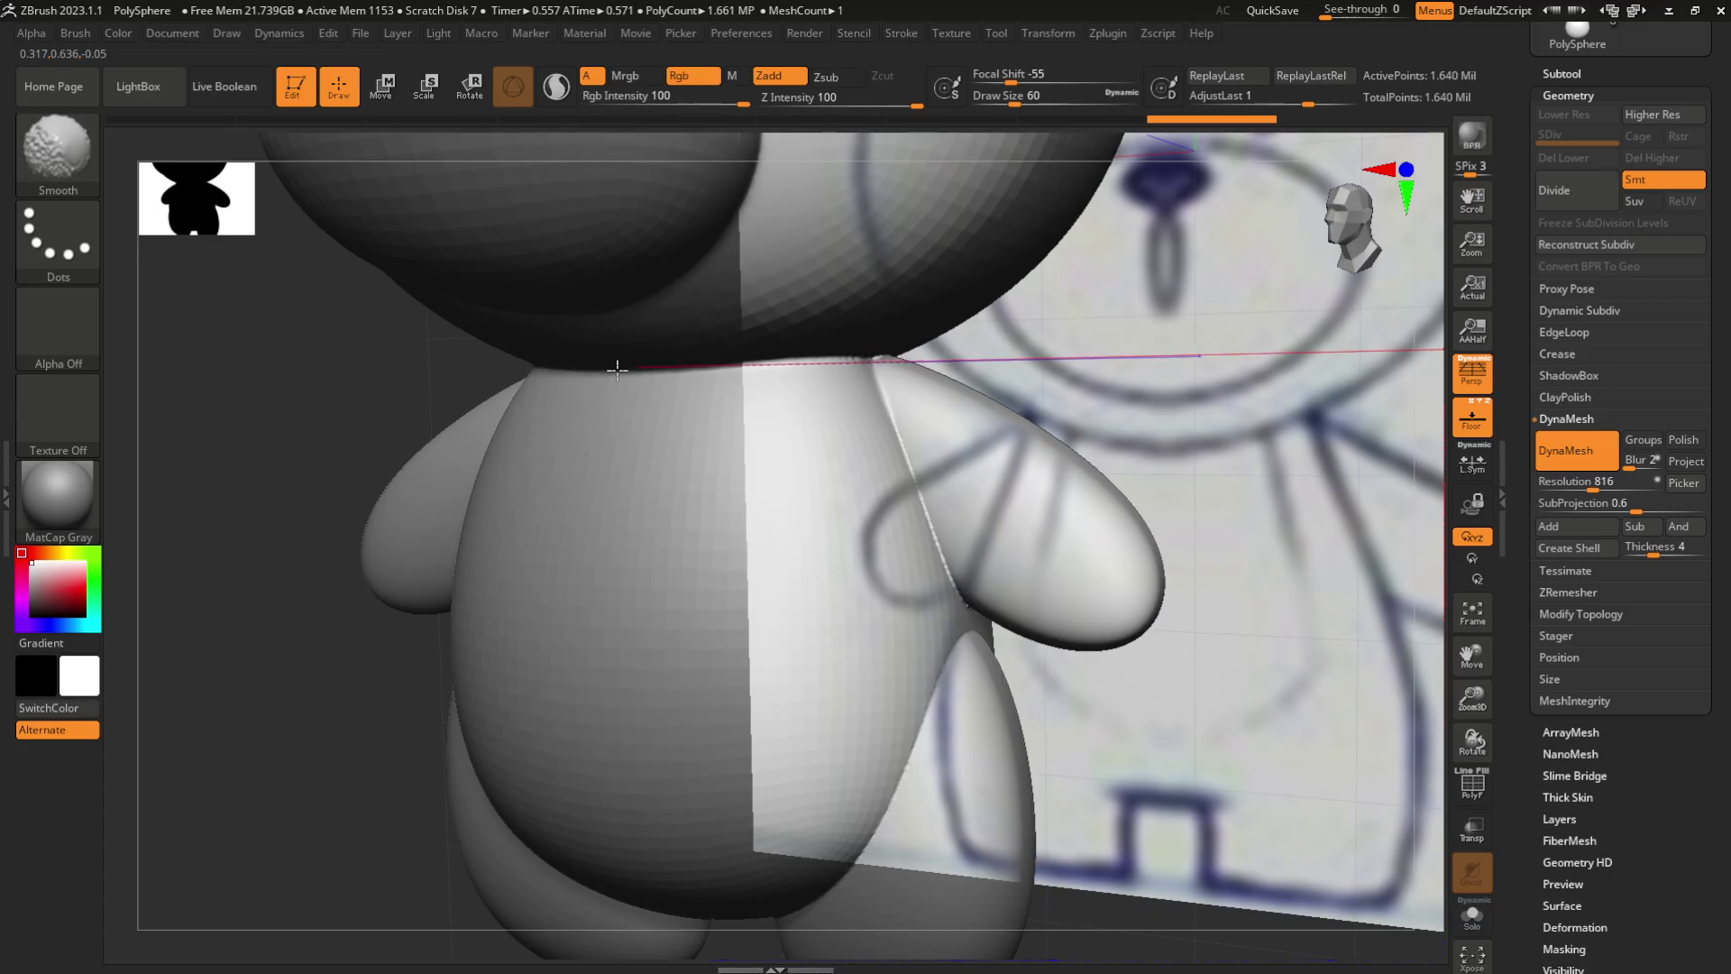
mouse_move(617, 369)
shift+mouse_down()
mouse_move(869, 377)
mouse_move(976, 642)
mouse_move(772, 926)
mouse_move(744, 923)
shift+mouse_up()
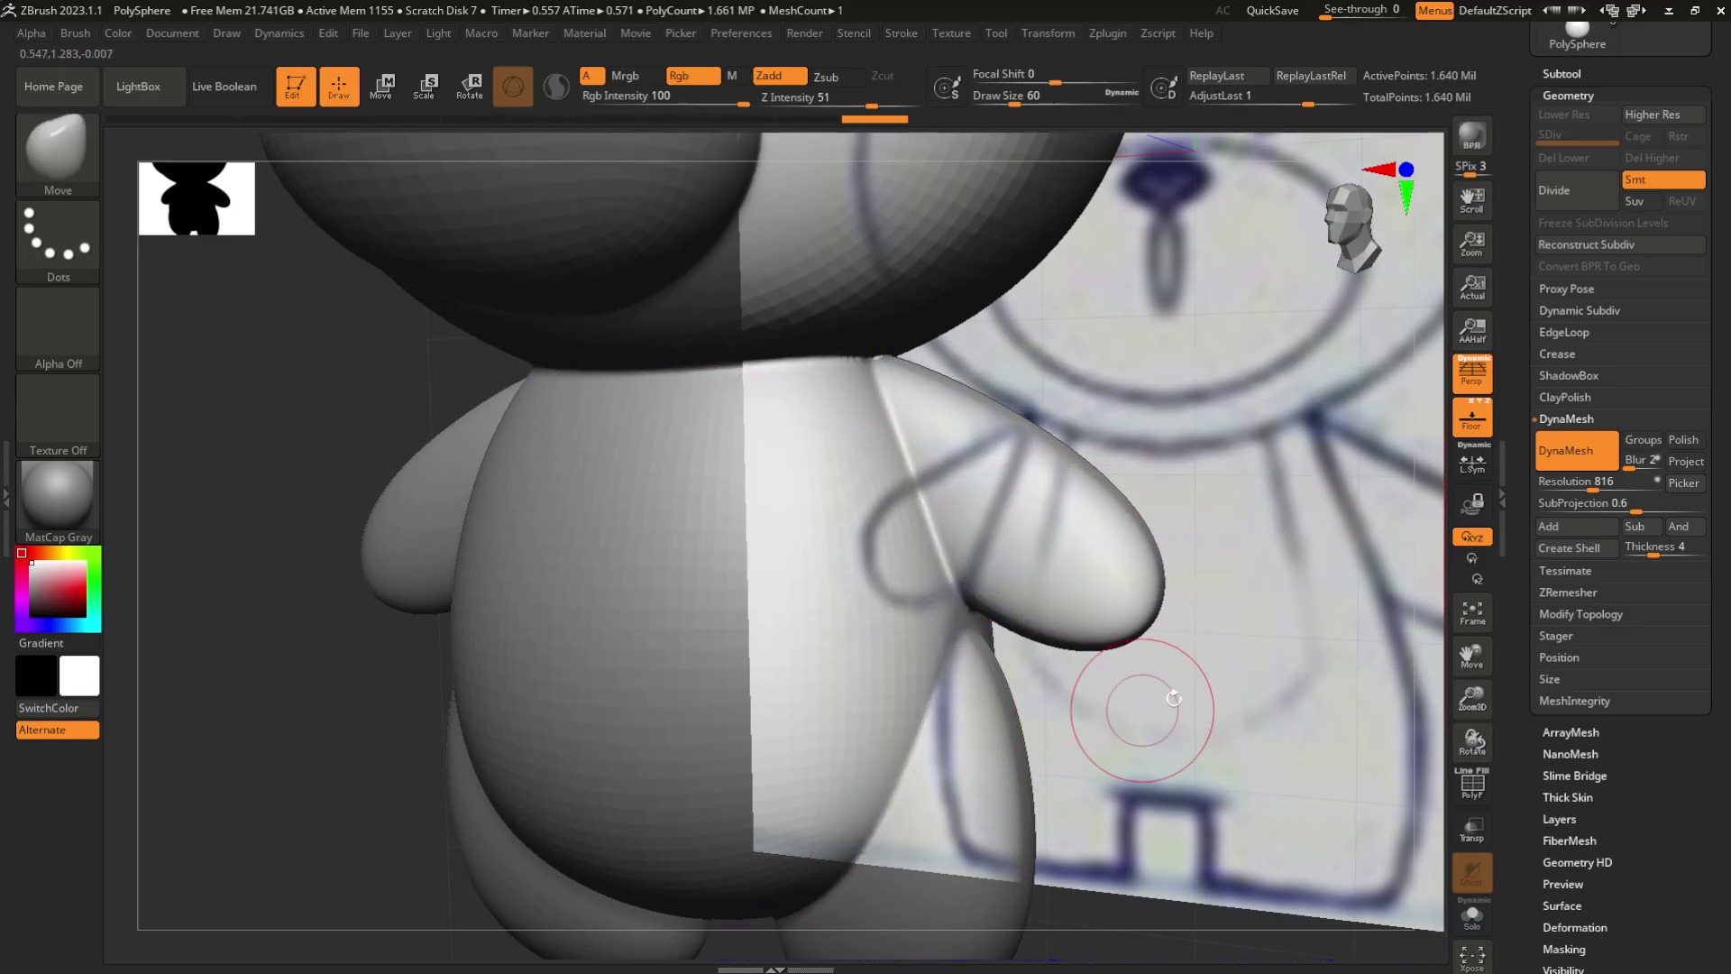
Smooth the leg and arm joins with the torso from the side and back of the bear
drag(1173, 697, 1055, 473)
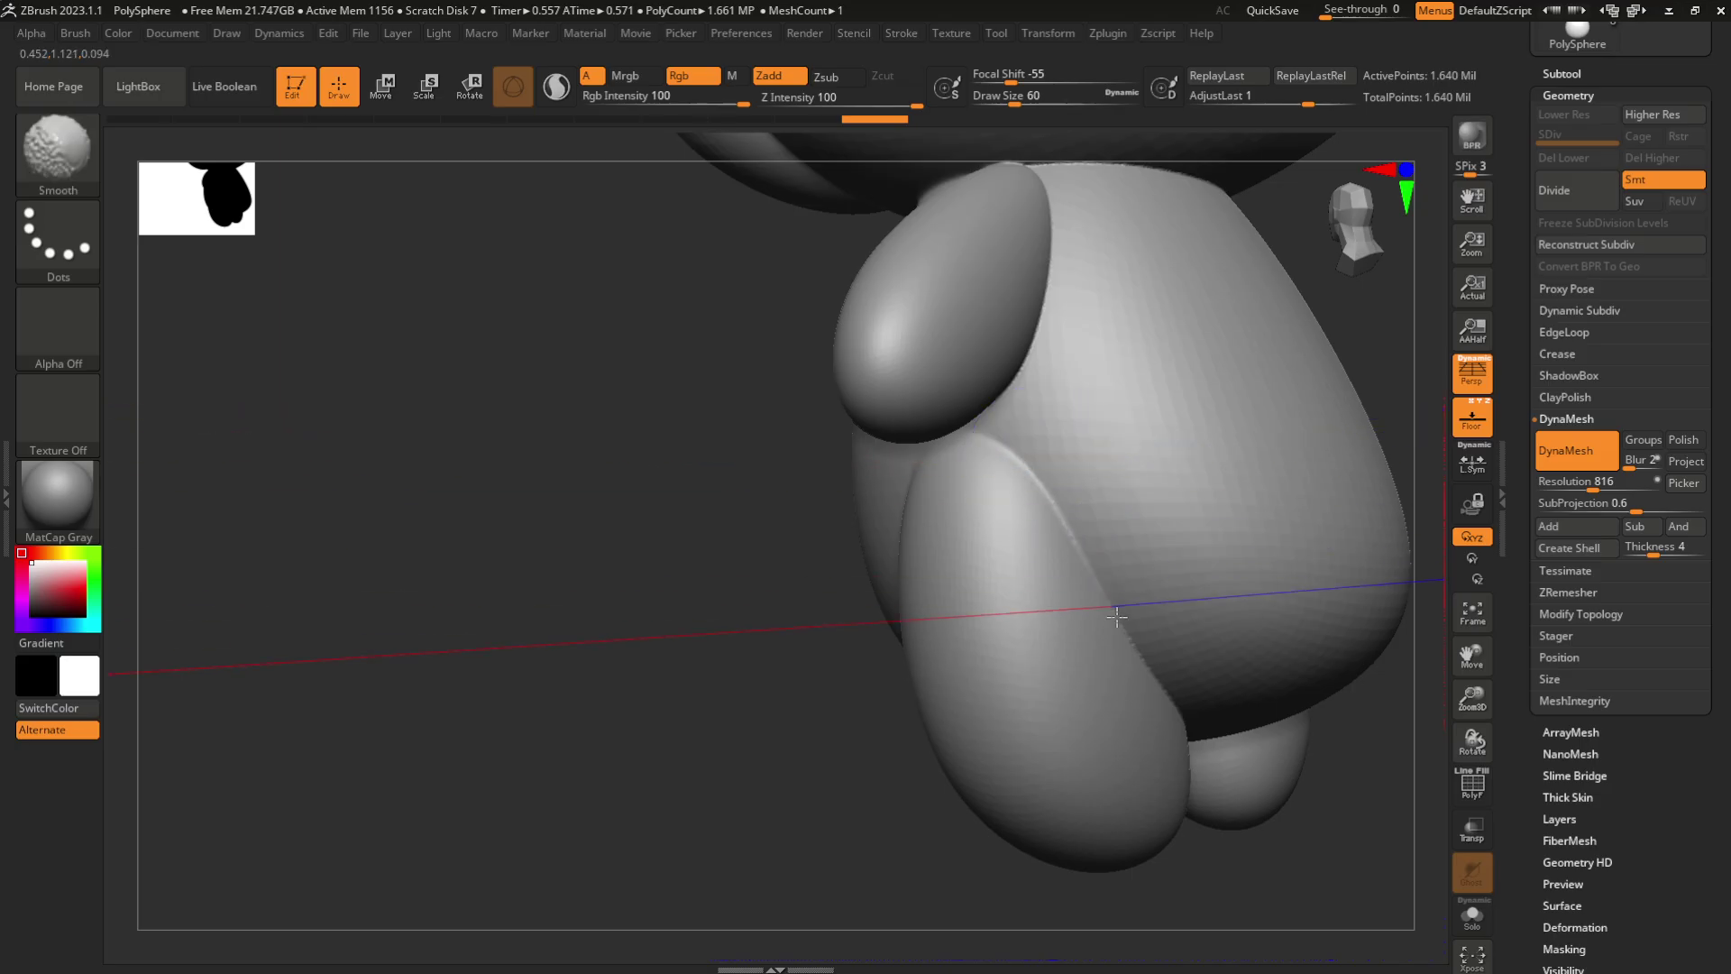
drag(665, 618, 889, 580)
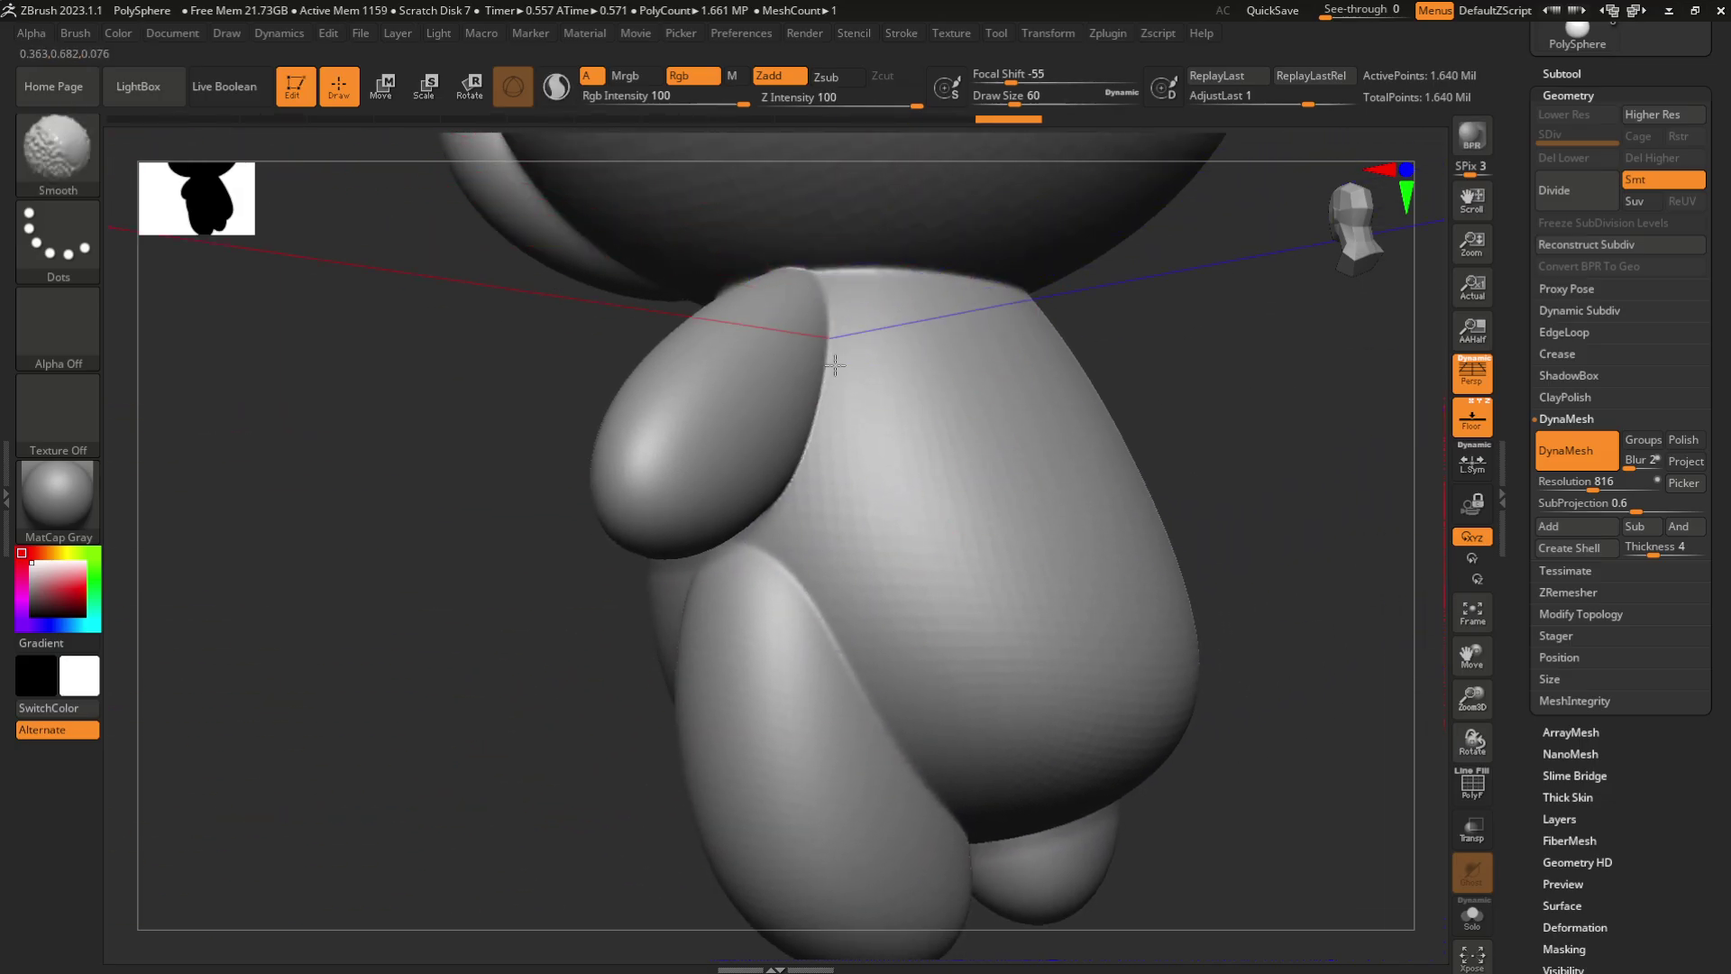
mouse_move(1144, 348)
mouse_down()
mouse_move(1046, 328)
mouse_move(981, 351)
mouse_move(1059, 341)
mouse_up()
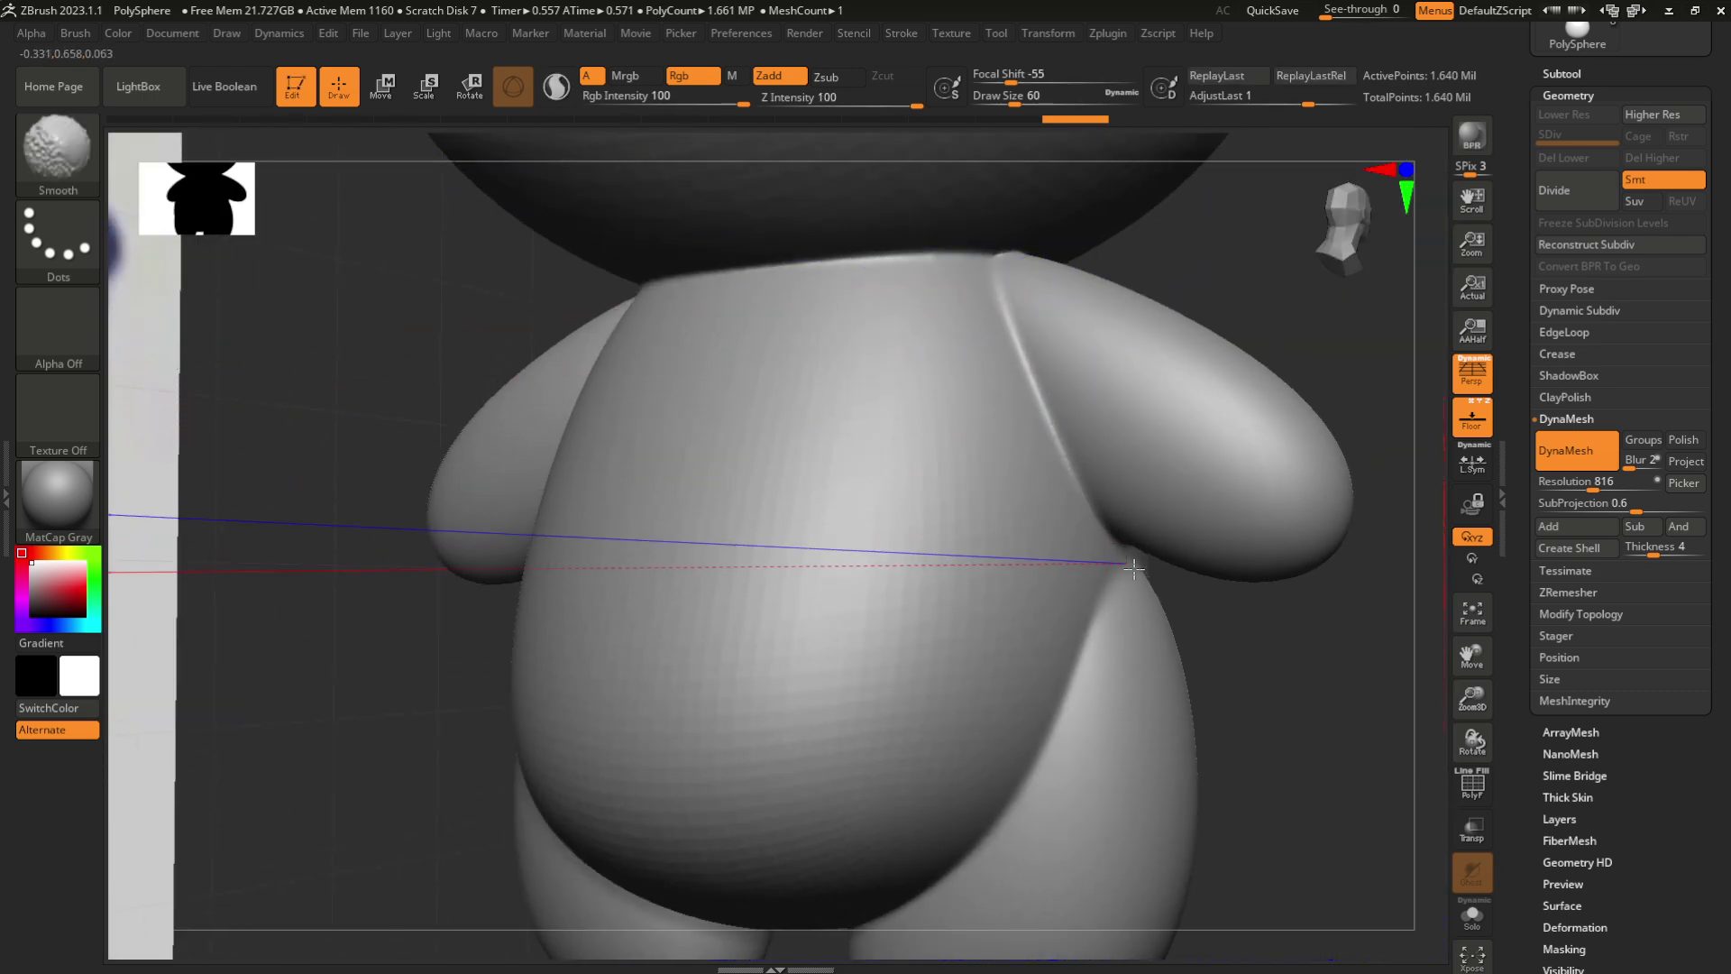
Smooth the rear arm join and the neck seam at the shoulder, and bring the whole bear back into front view
mouse_move(1134, 568)
mouse_down()
mouse_move(1236, 618)
mouse_move(1198, 394)
mouse_move(1150, 406)
mouse_move(1236, 403)
mouse_move(1313, 367)
mouse_move(1026, 330)
mouse_up()
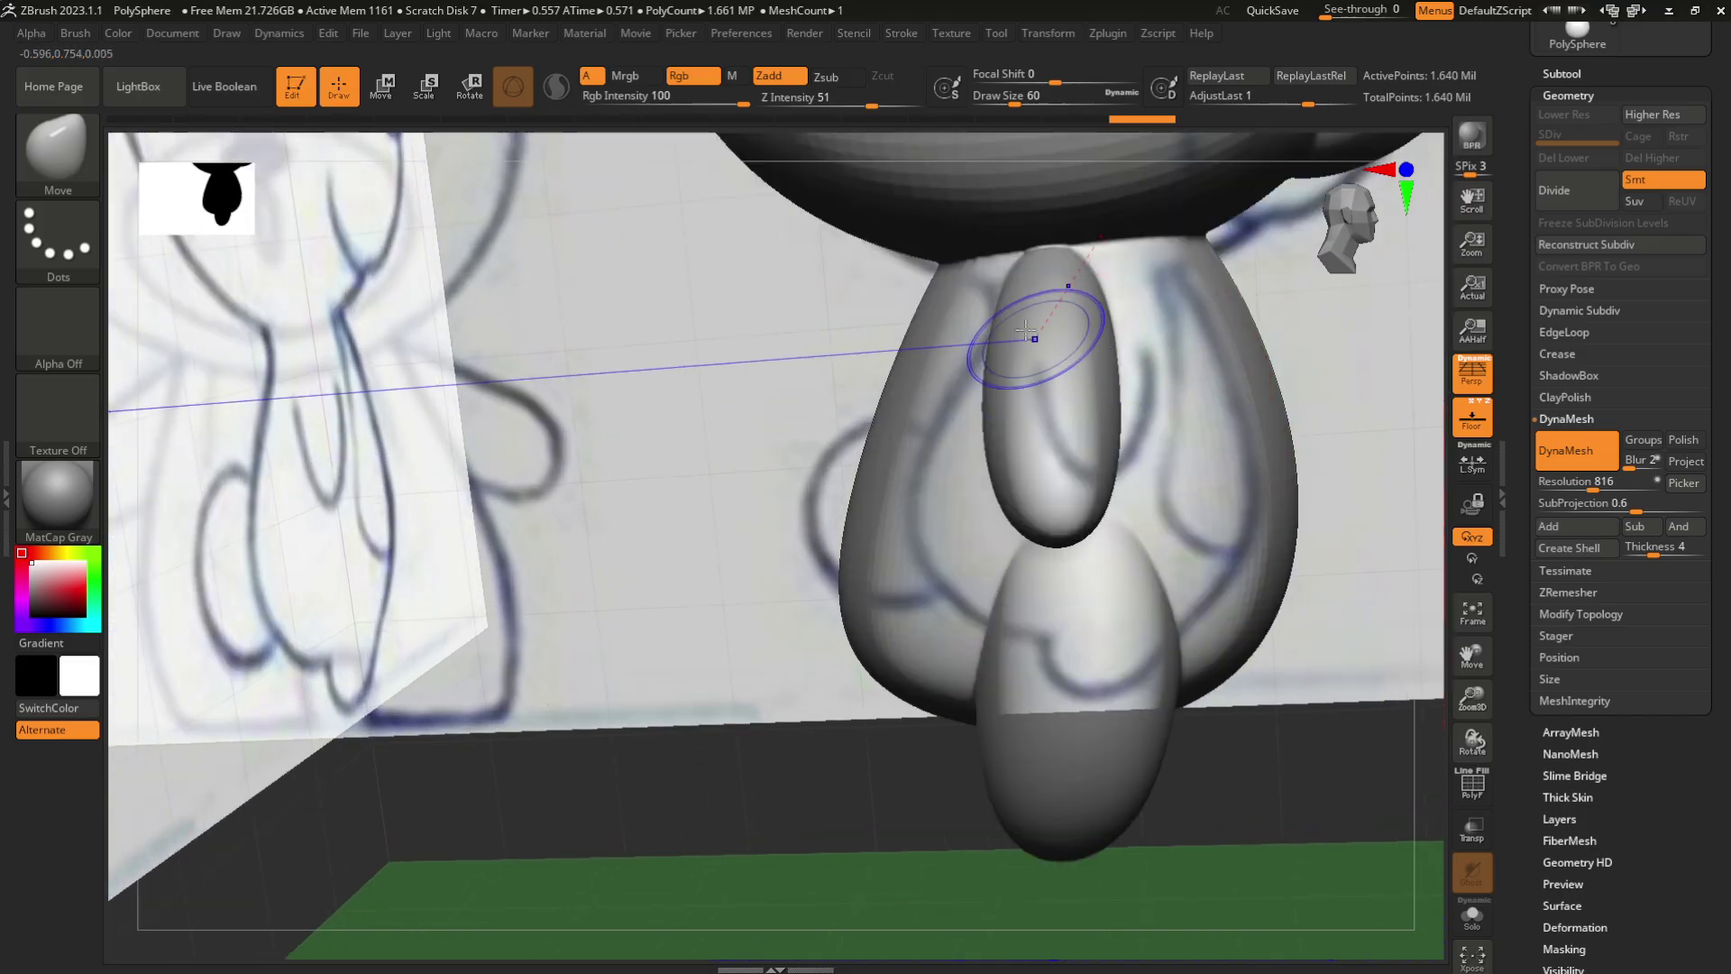
key(shift)
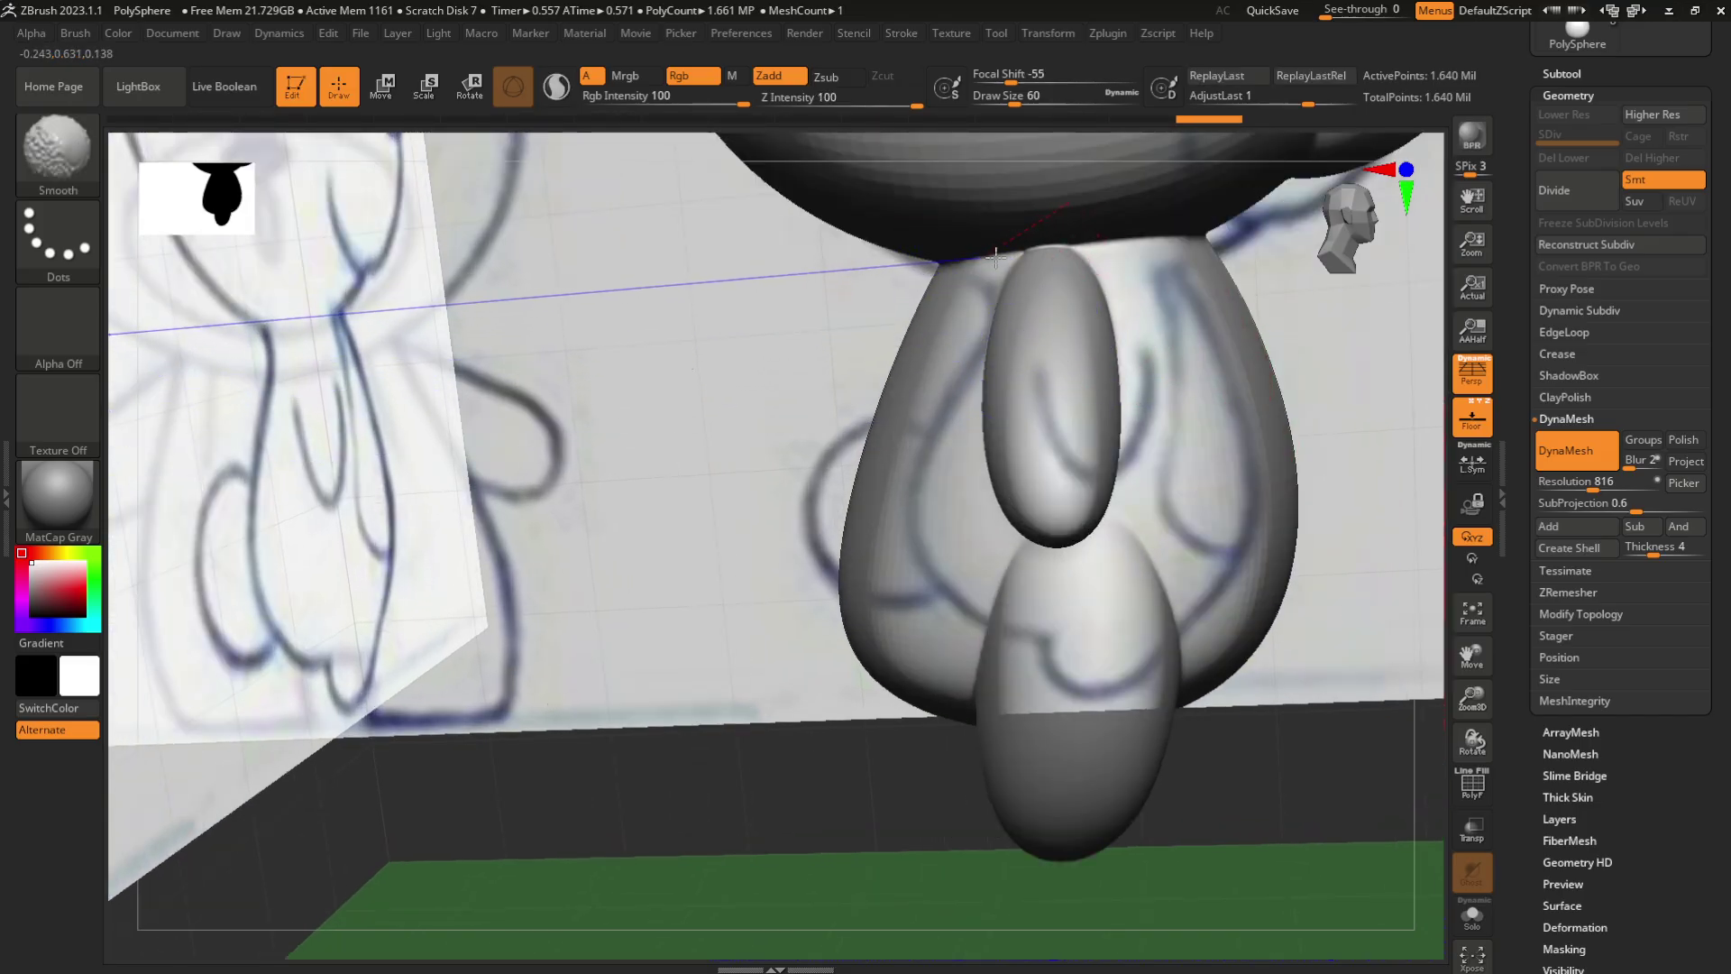
alt+drag(1275, 284, 1163, 336)
drag(1220, 287, 1242, 333)
click(1316, 224)
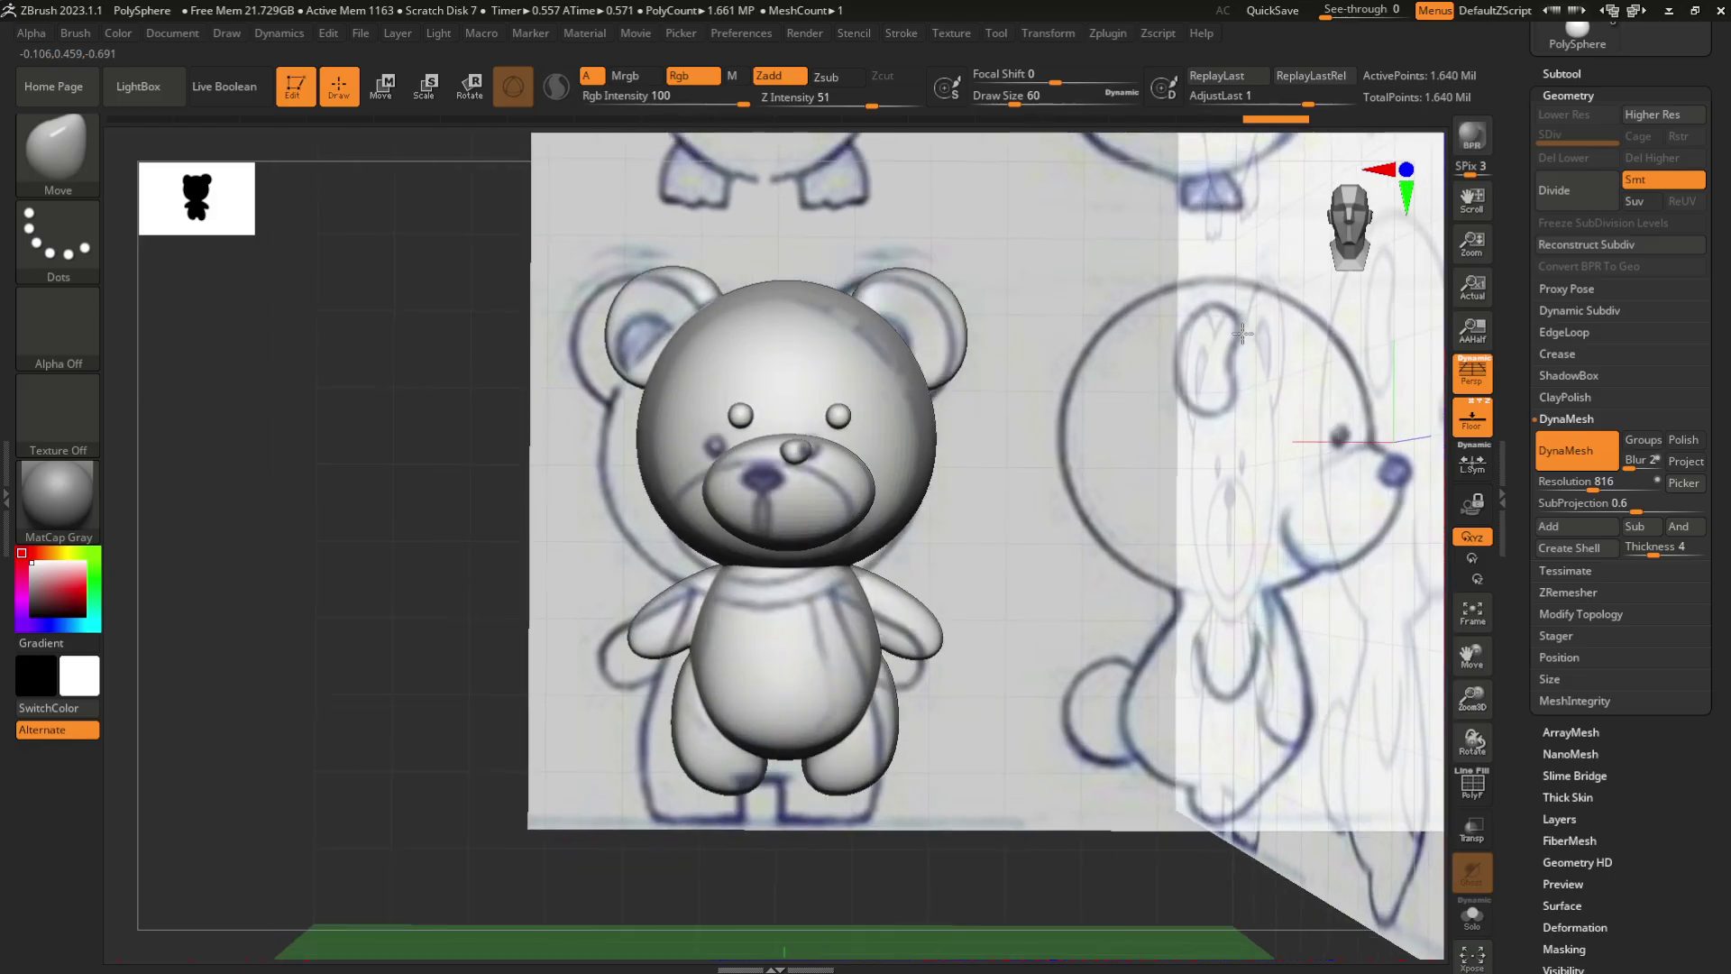
Frame the bear in front view over the reference and switch to the DamStandard brush
drag(1375, 225, 1047, 447)
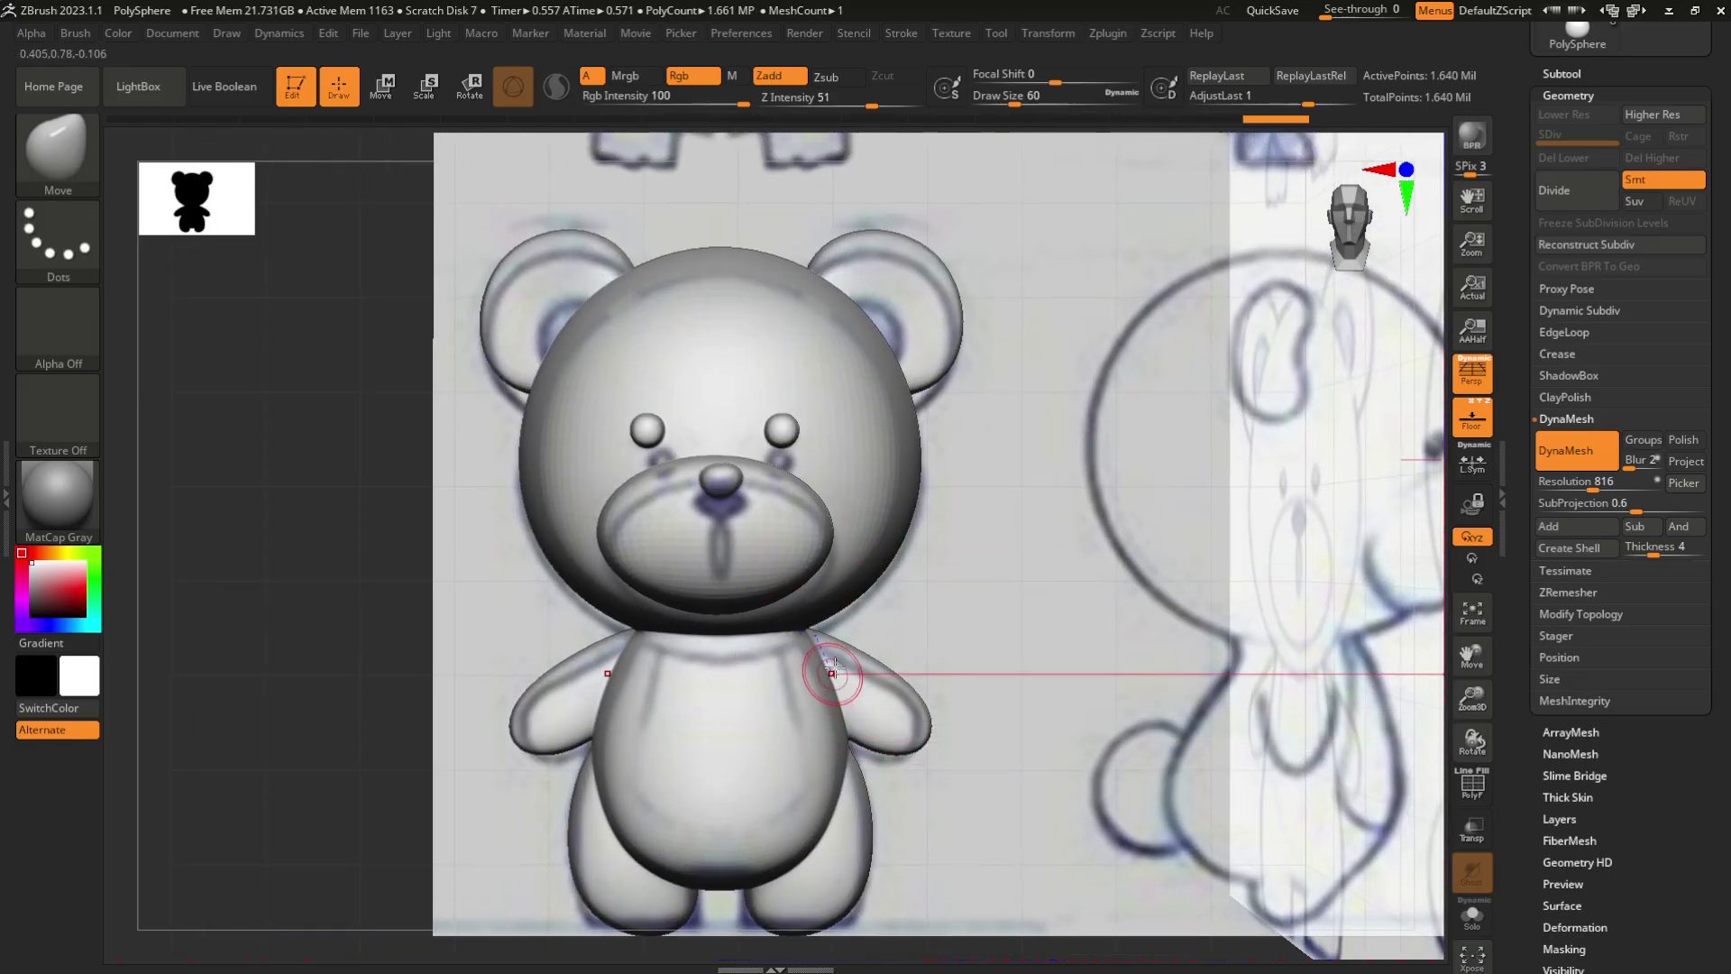
mouse_move(1056, 518)
alt+mouse_down()
mouse_move(1051, 558)
mouse_move(1027, 513)
alt+mouse_up()
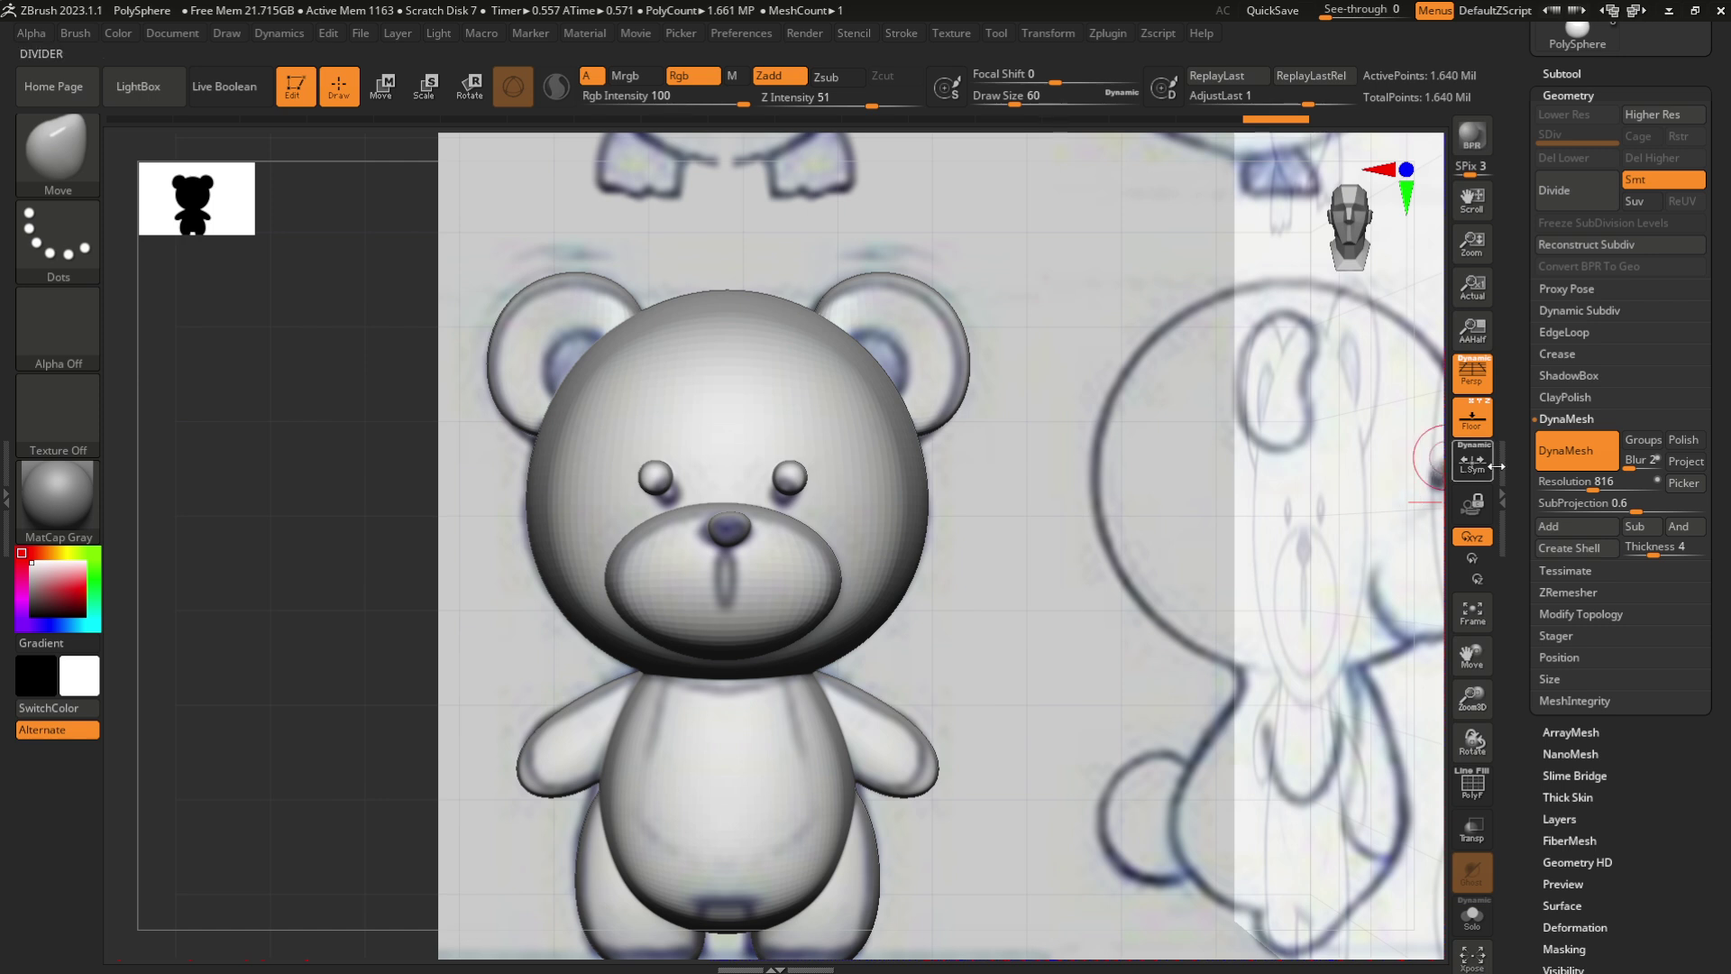
drag(1516, 559, 1521, 405)
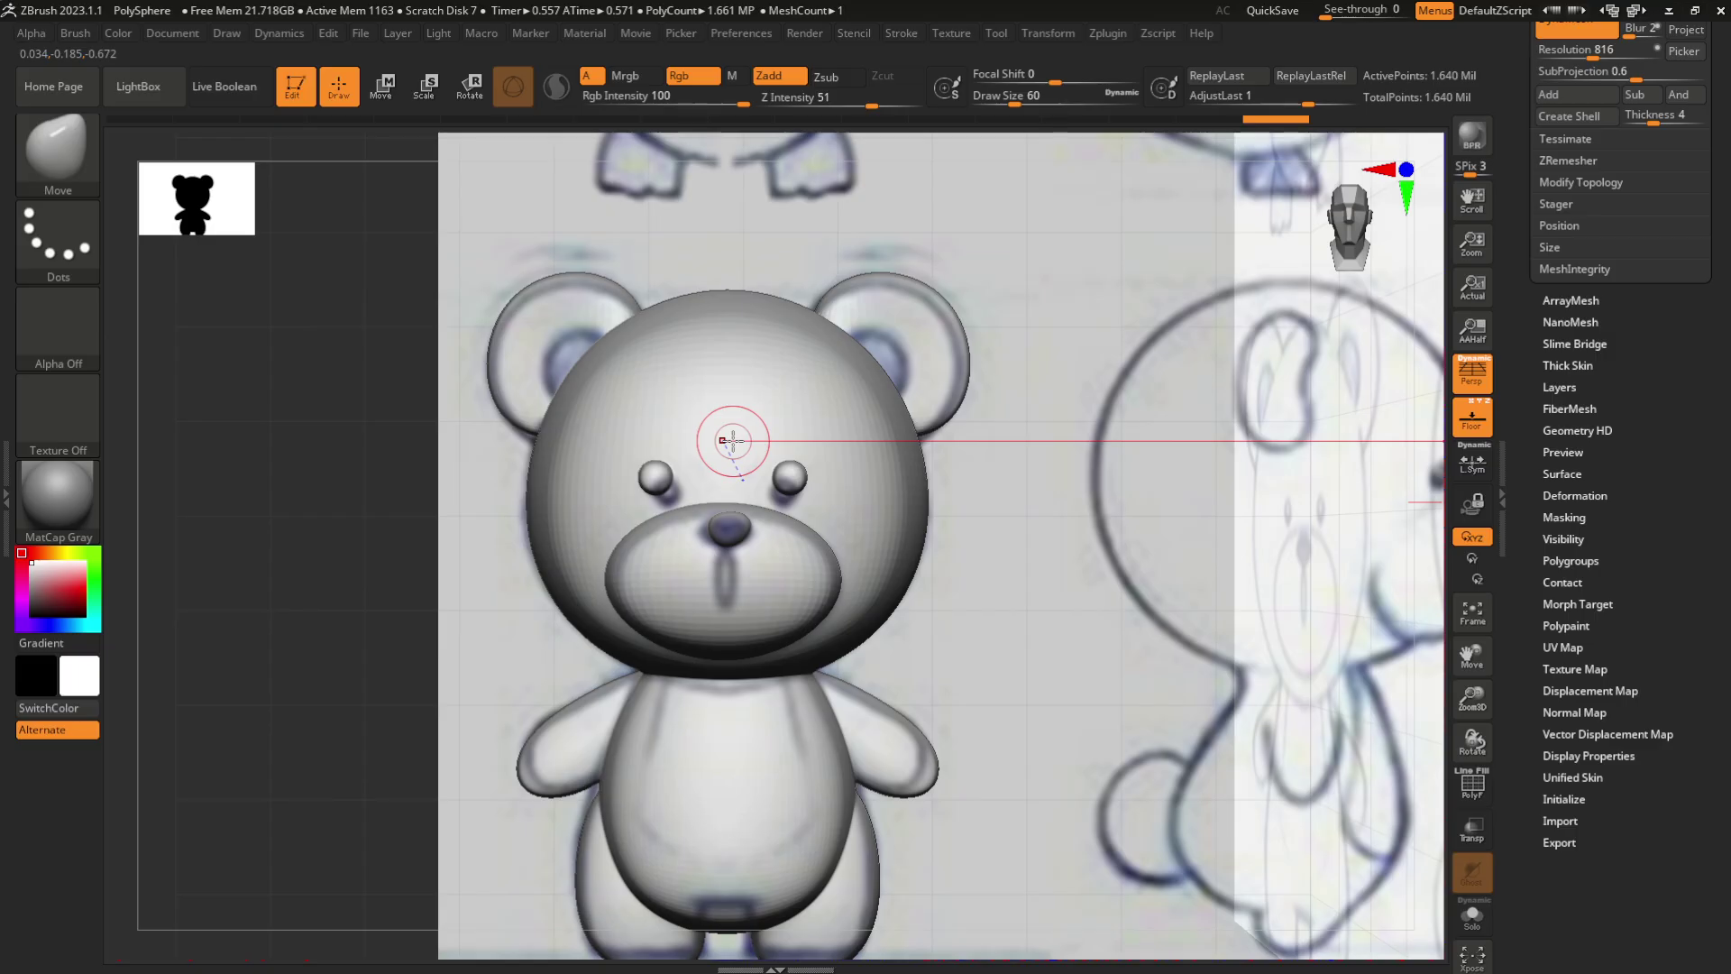
key(b)
key(d)
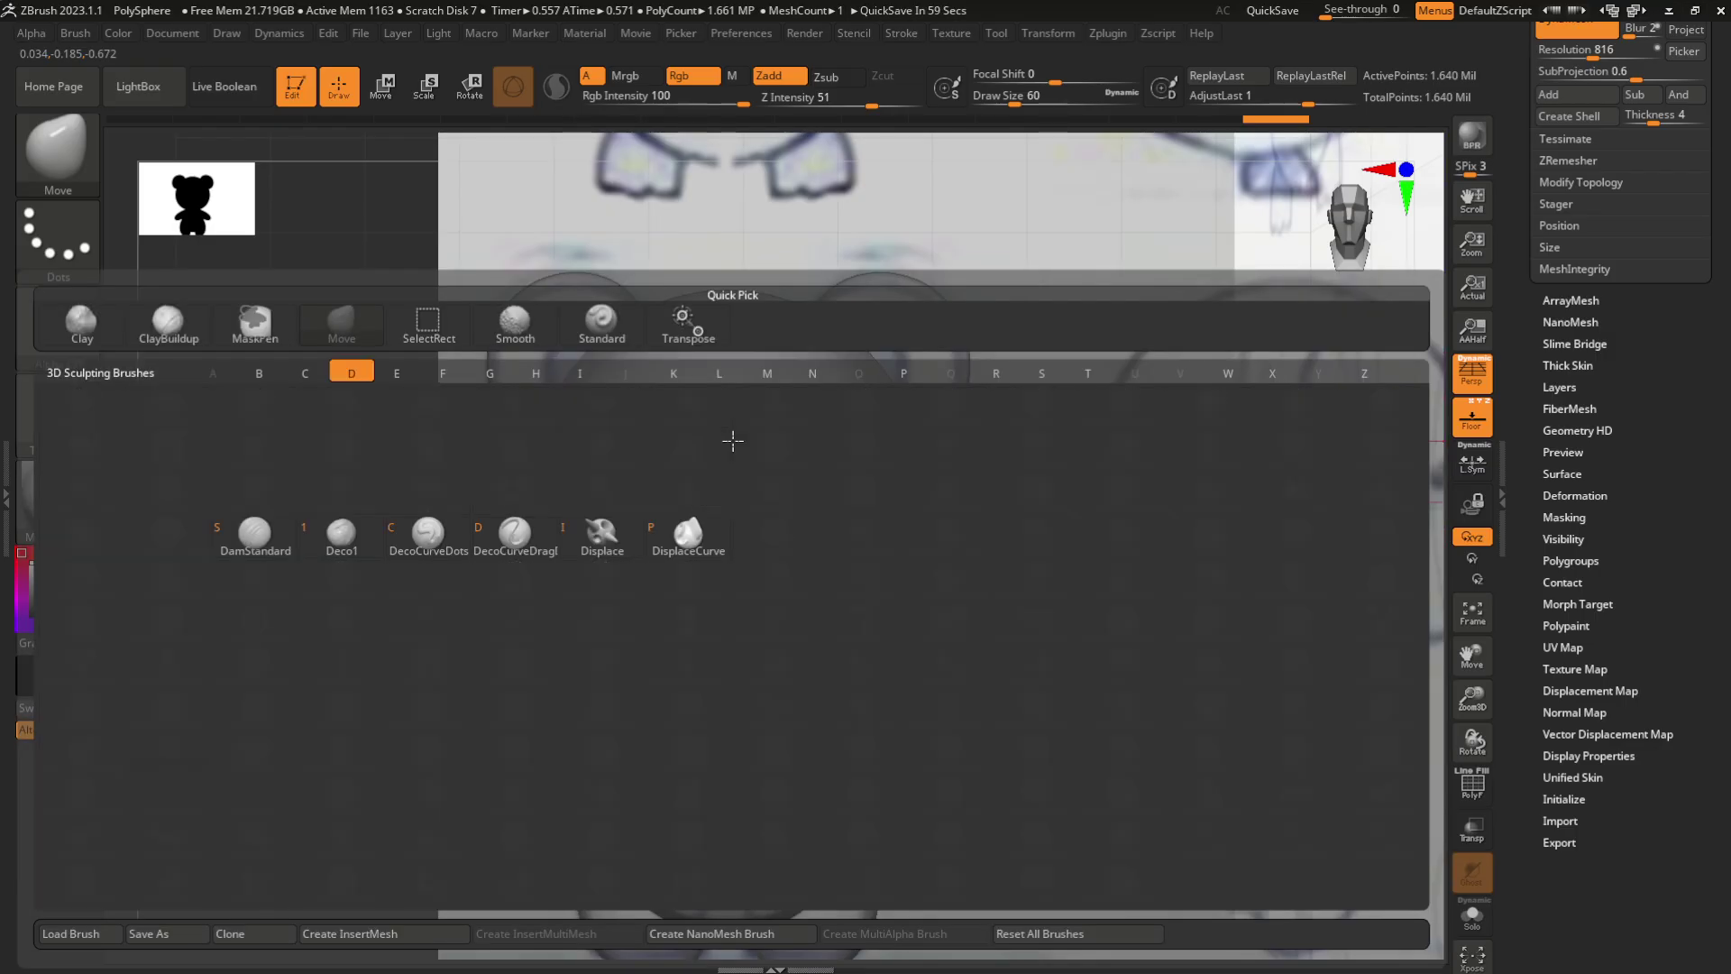
key(s)
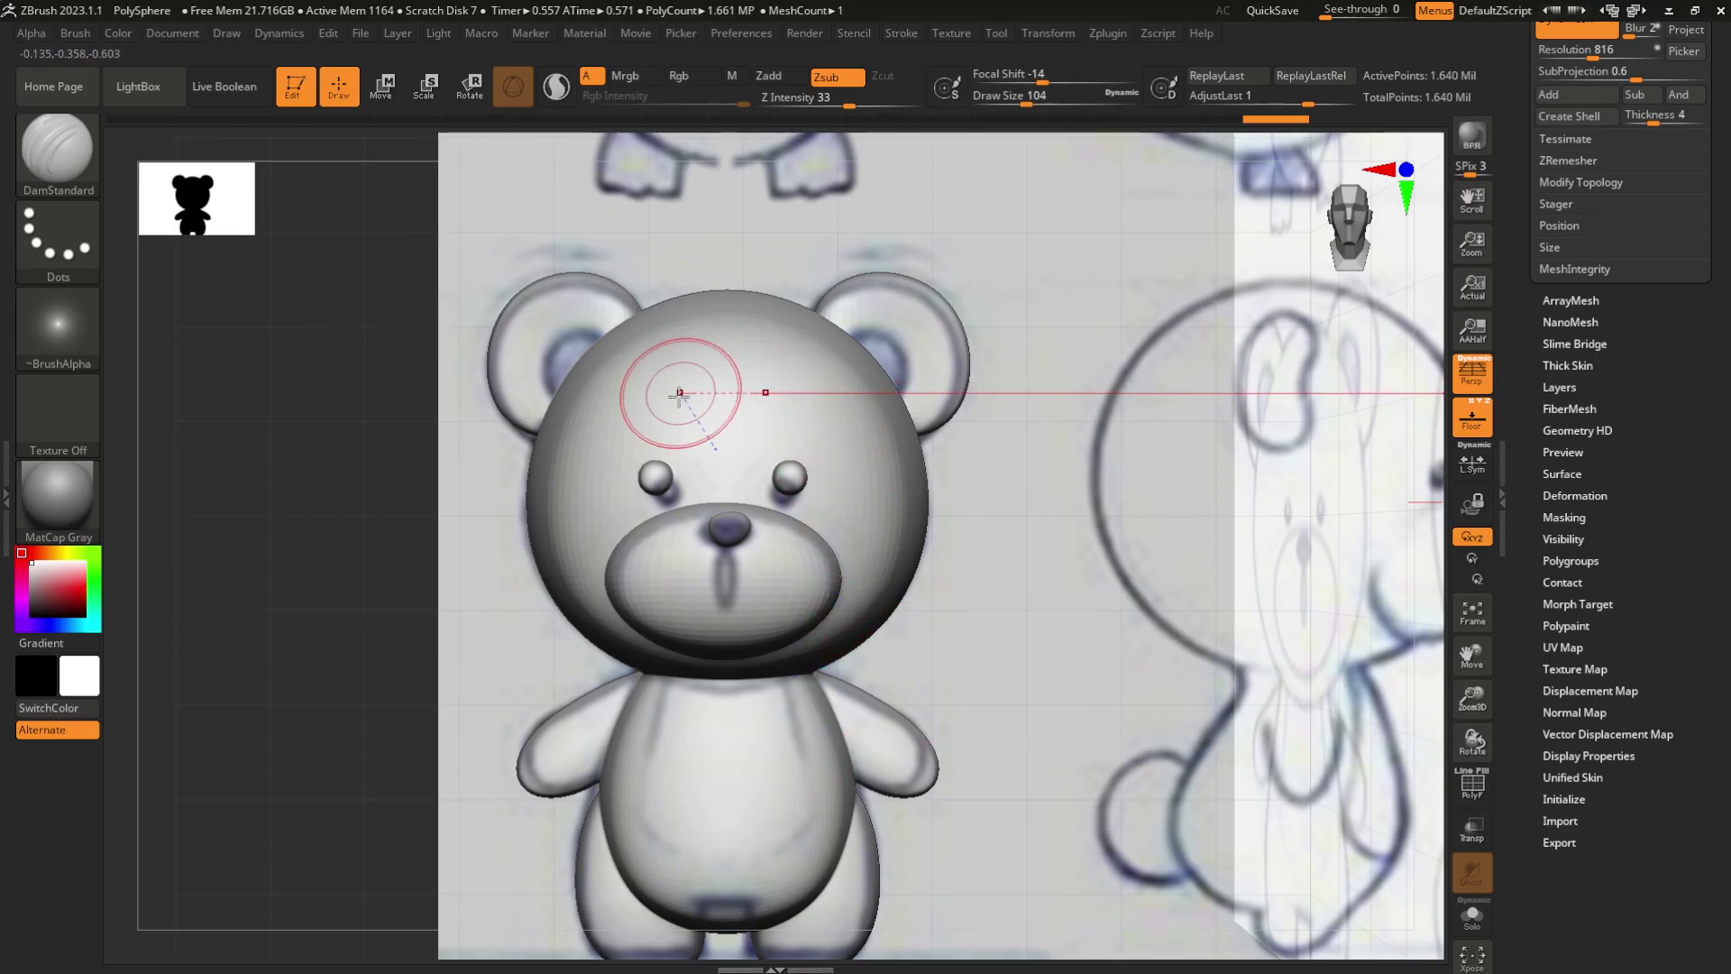
mouse_move(724, 373)
mouse_down()
mouse_move(775, 383)
mouse_move(834, 446)
mouse_move(852, 586)
mouse_up()
mouse_move(885, 442)
mouse_down()
mouse_move(856, 388)
mouse_move(748, 348)
mouse_move(734, 387)
mouse_move(833, 415)
mouse_move(881, 497)
mouse_up()
key(ctrl+z)
key(ctrl+z)
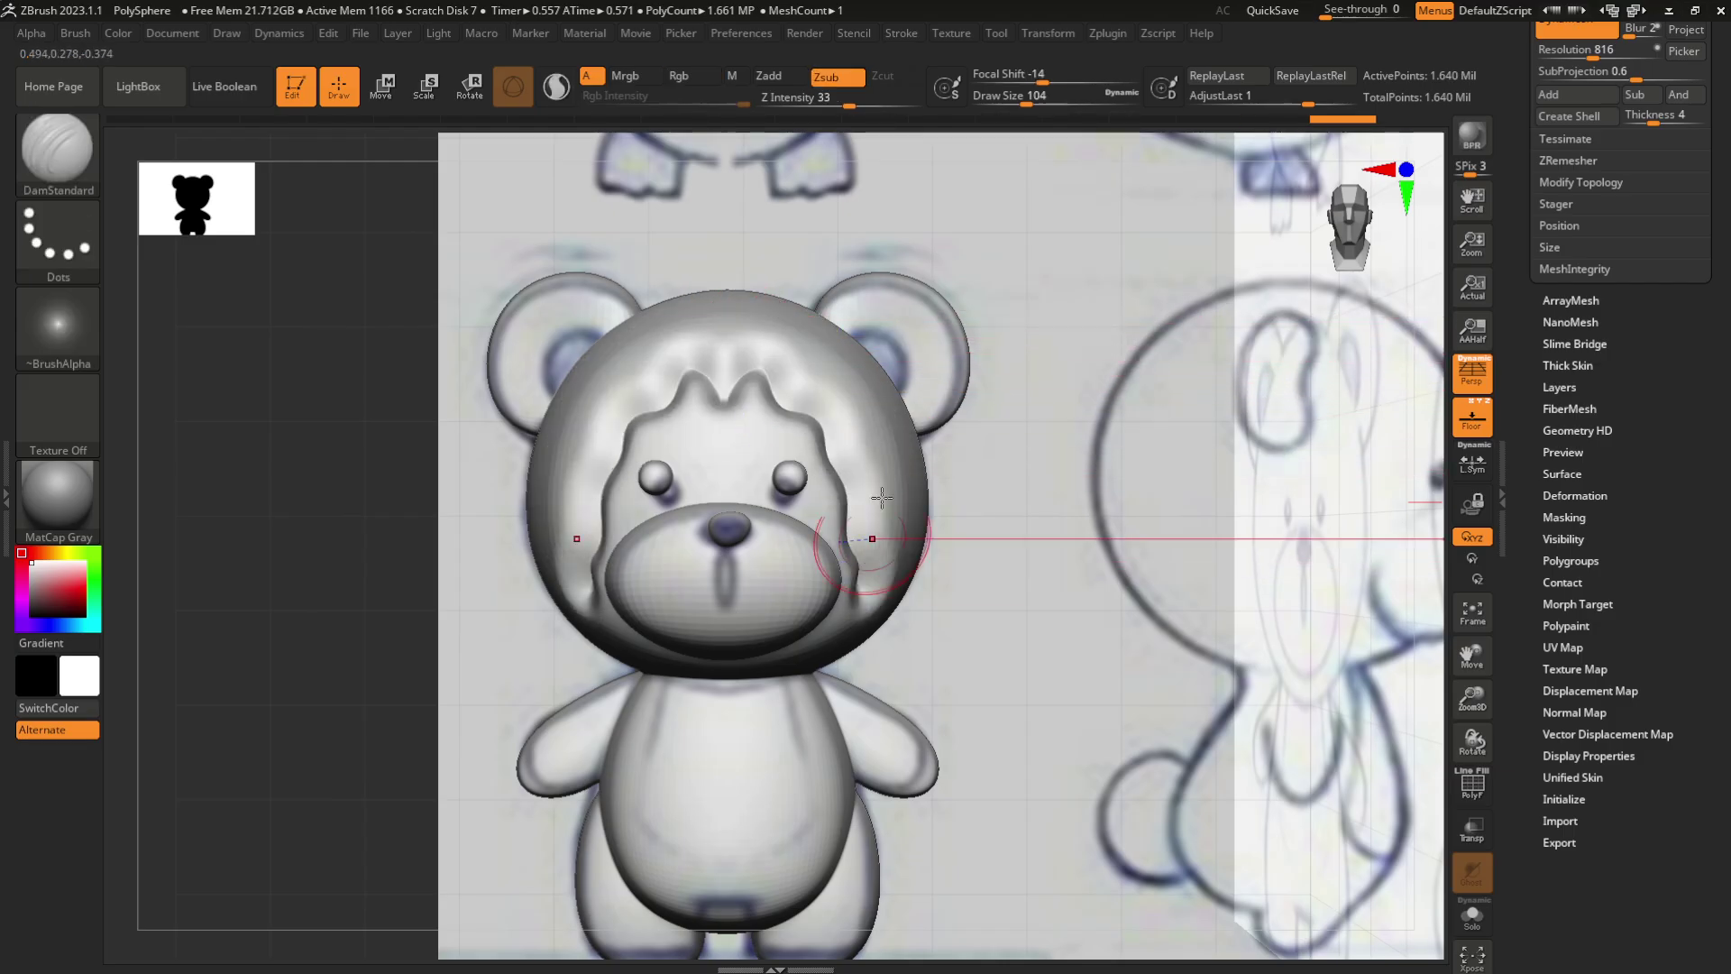
key(ctrl+z)
Reduce the brush to draw size 48 and Z intensity 17 and carve the short vertical mouth line below the nose
key([)
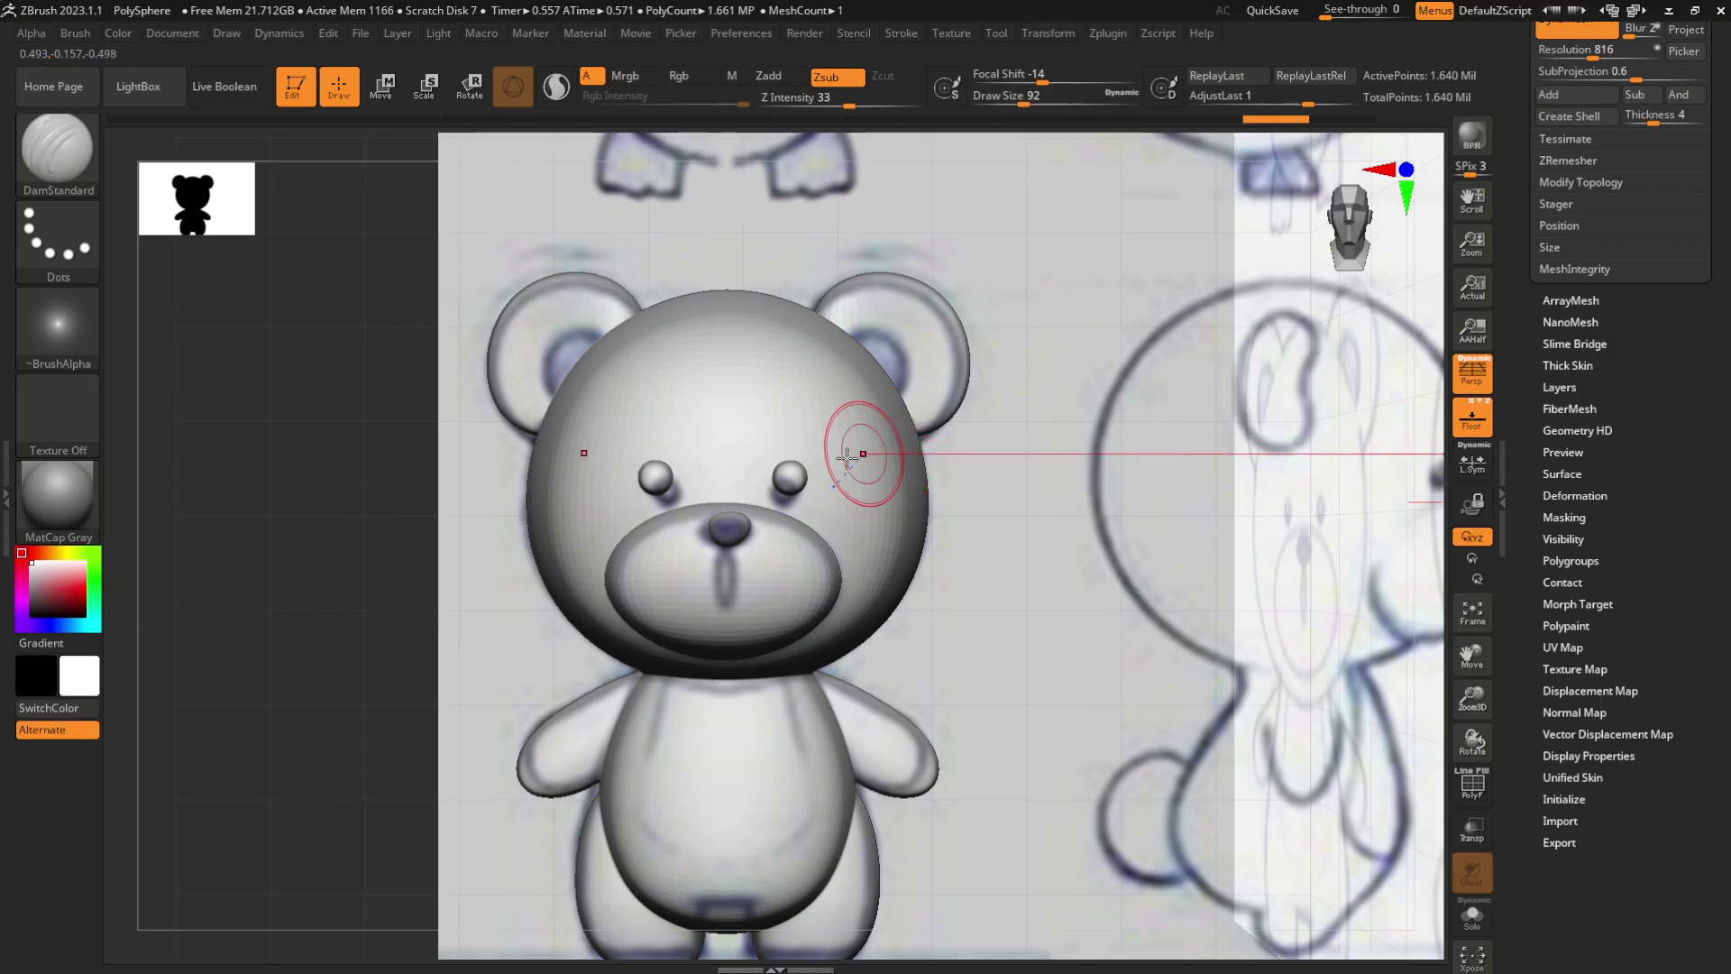
key([)
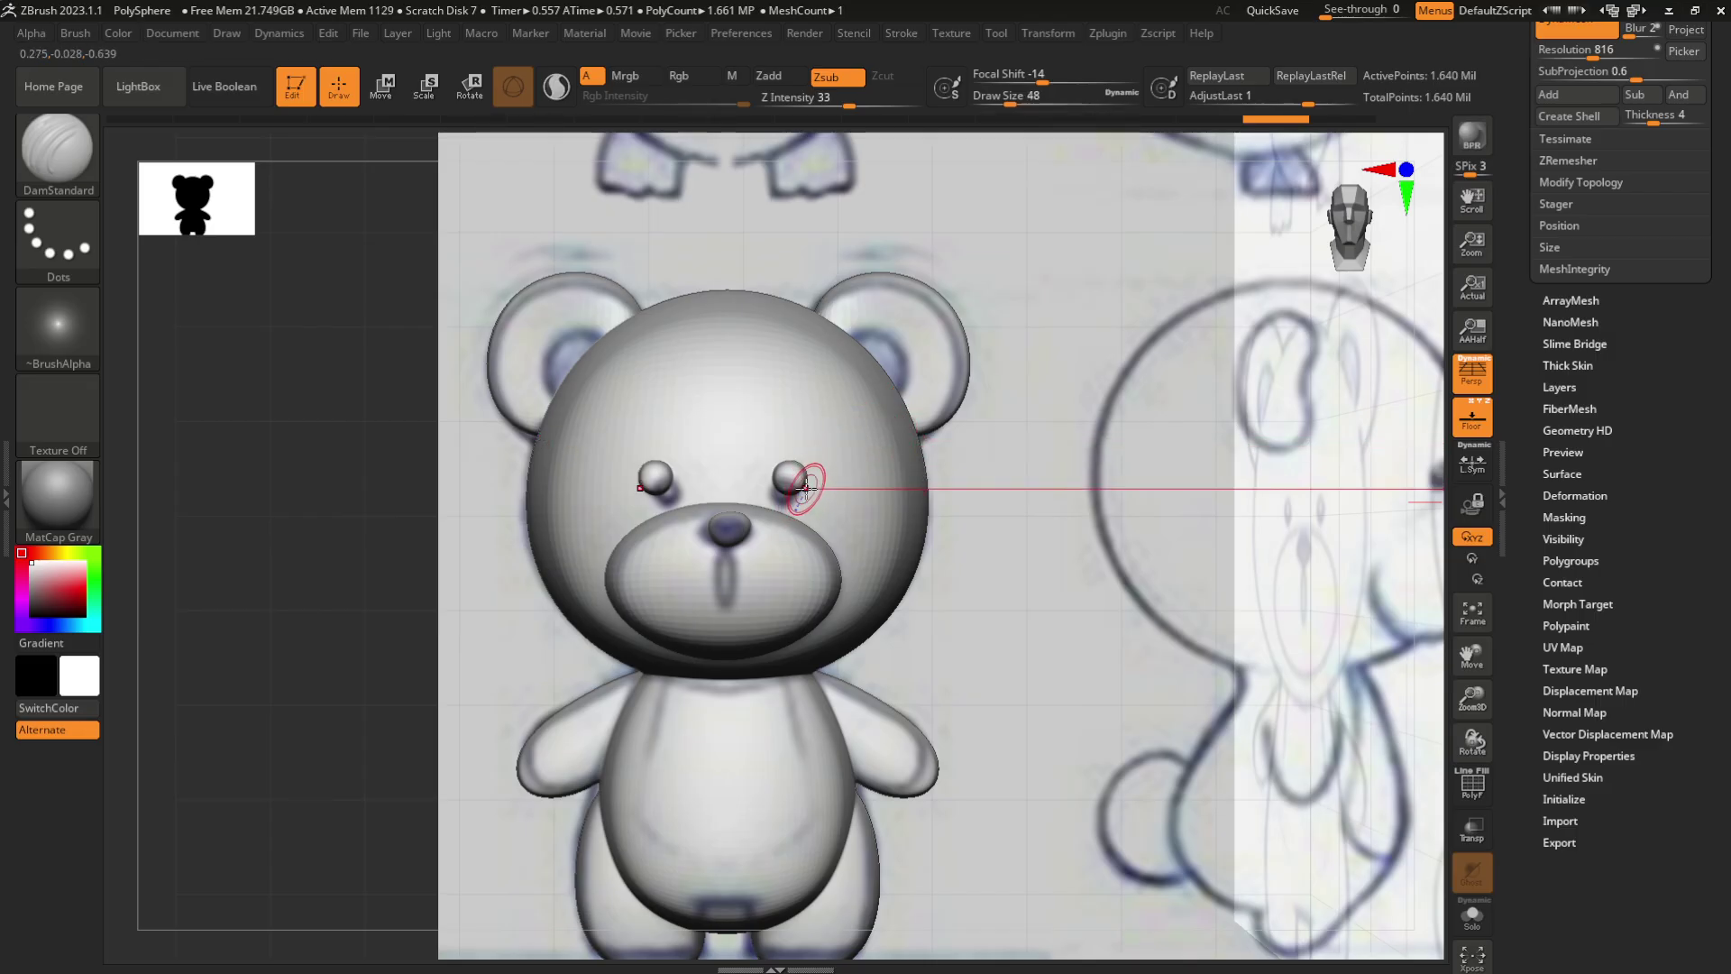
mouse_move(1031, 510)
ctrl+right_down()
mouse_move(1047, 541)
mouse_move(1121, 506)
mouse_move(1010, 503)
ctrl+right_up()
alt+drag(1130, 501, 1121, 510)
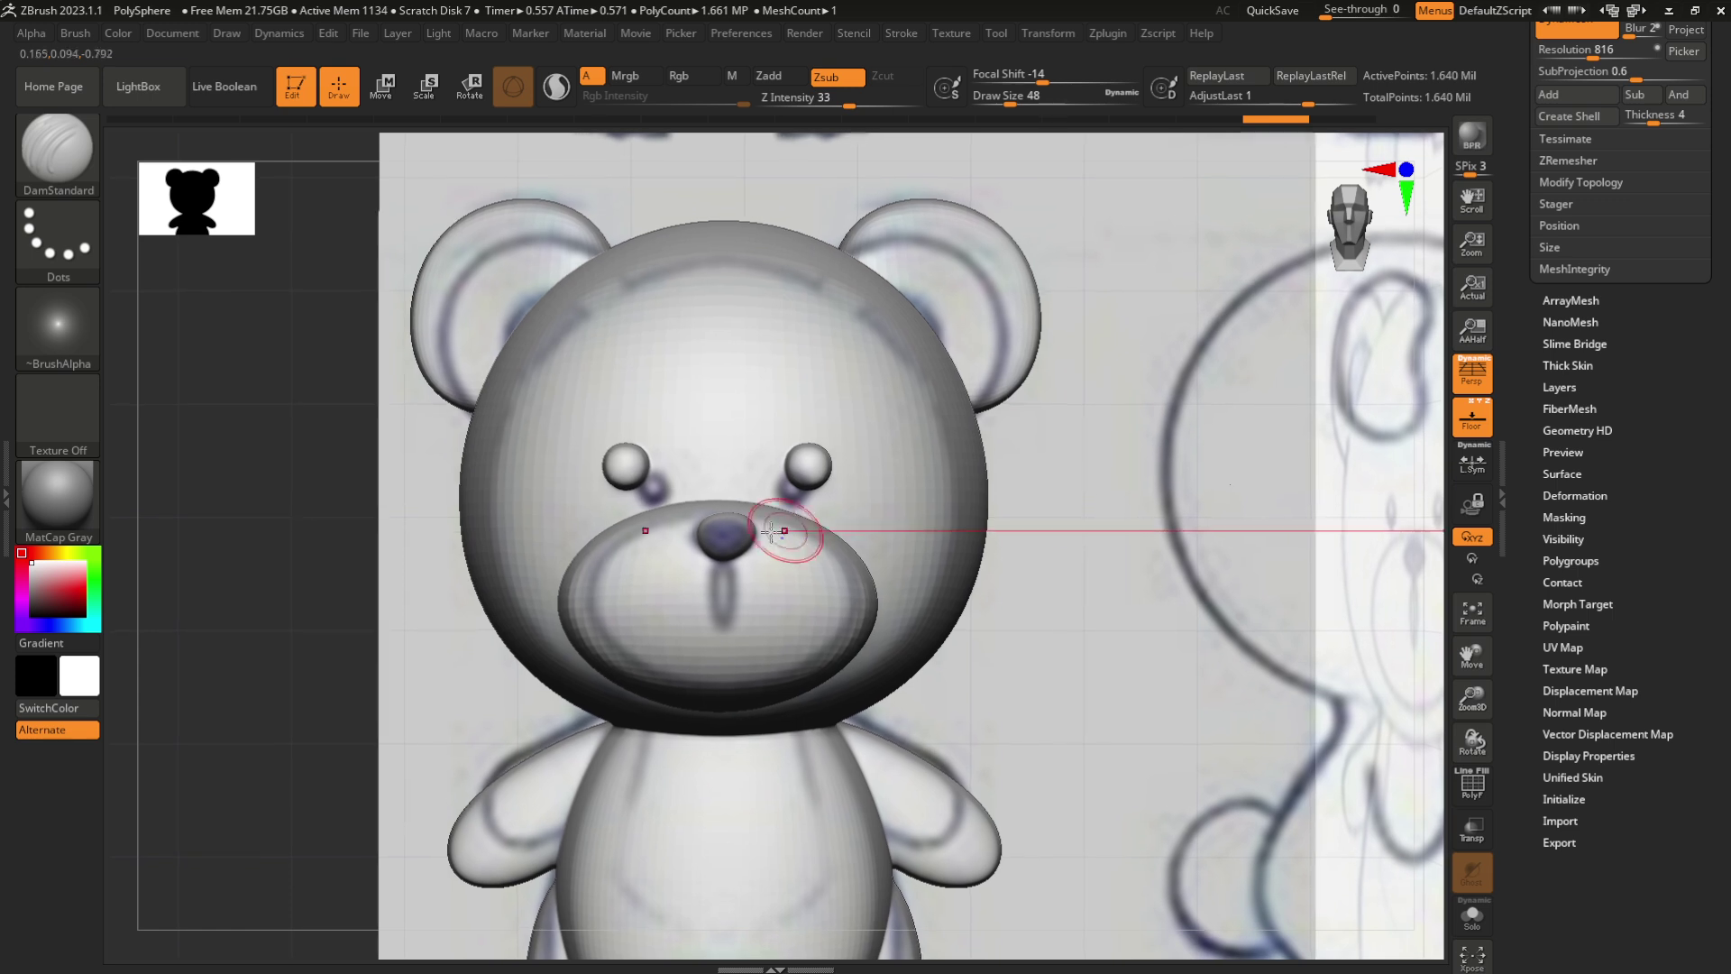
mouse_move(722, 561)
mouse_down()
mouse_move(720, 623)
mouse_move(752, 505)
mouse_up()
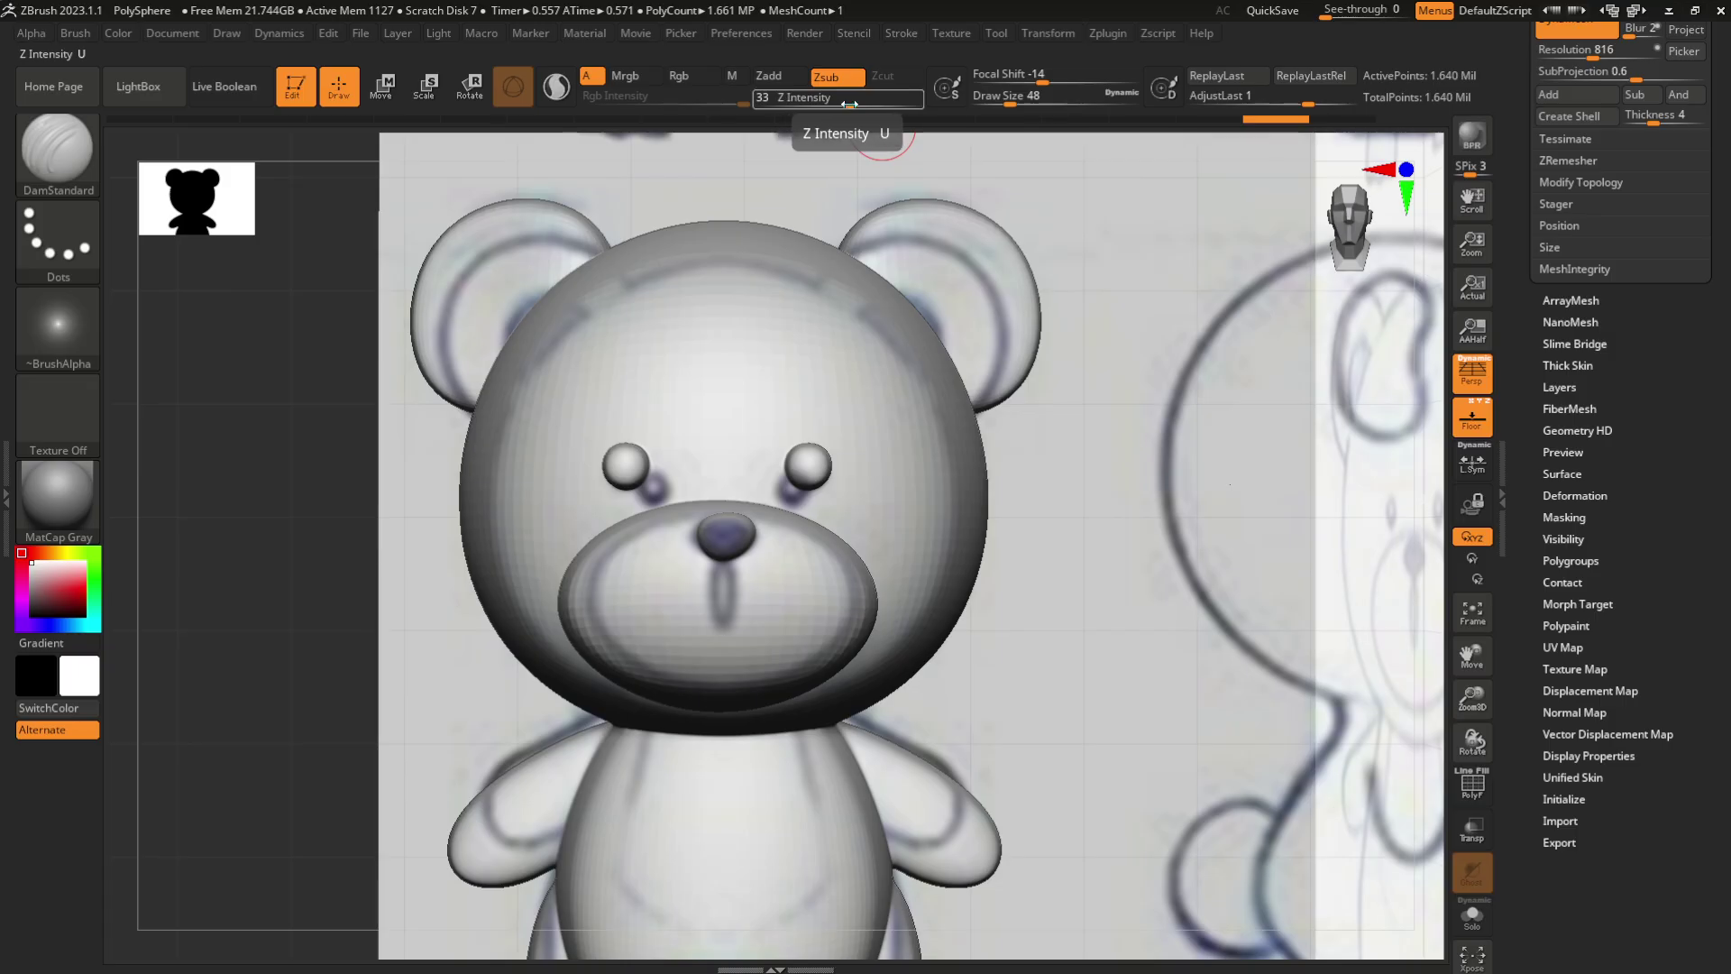
drag(849, 105, 834, 108)
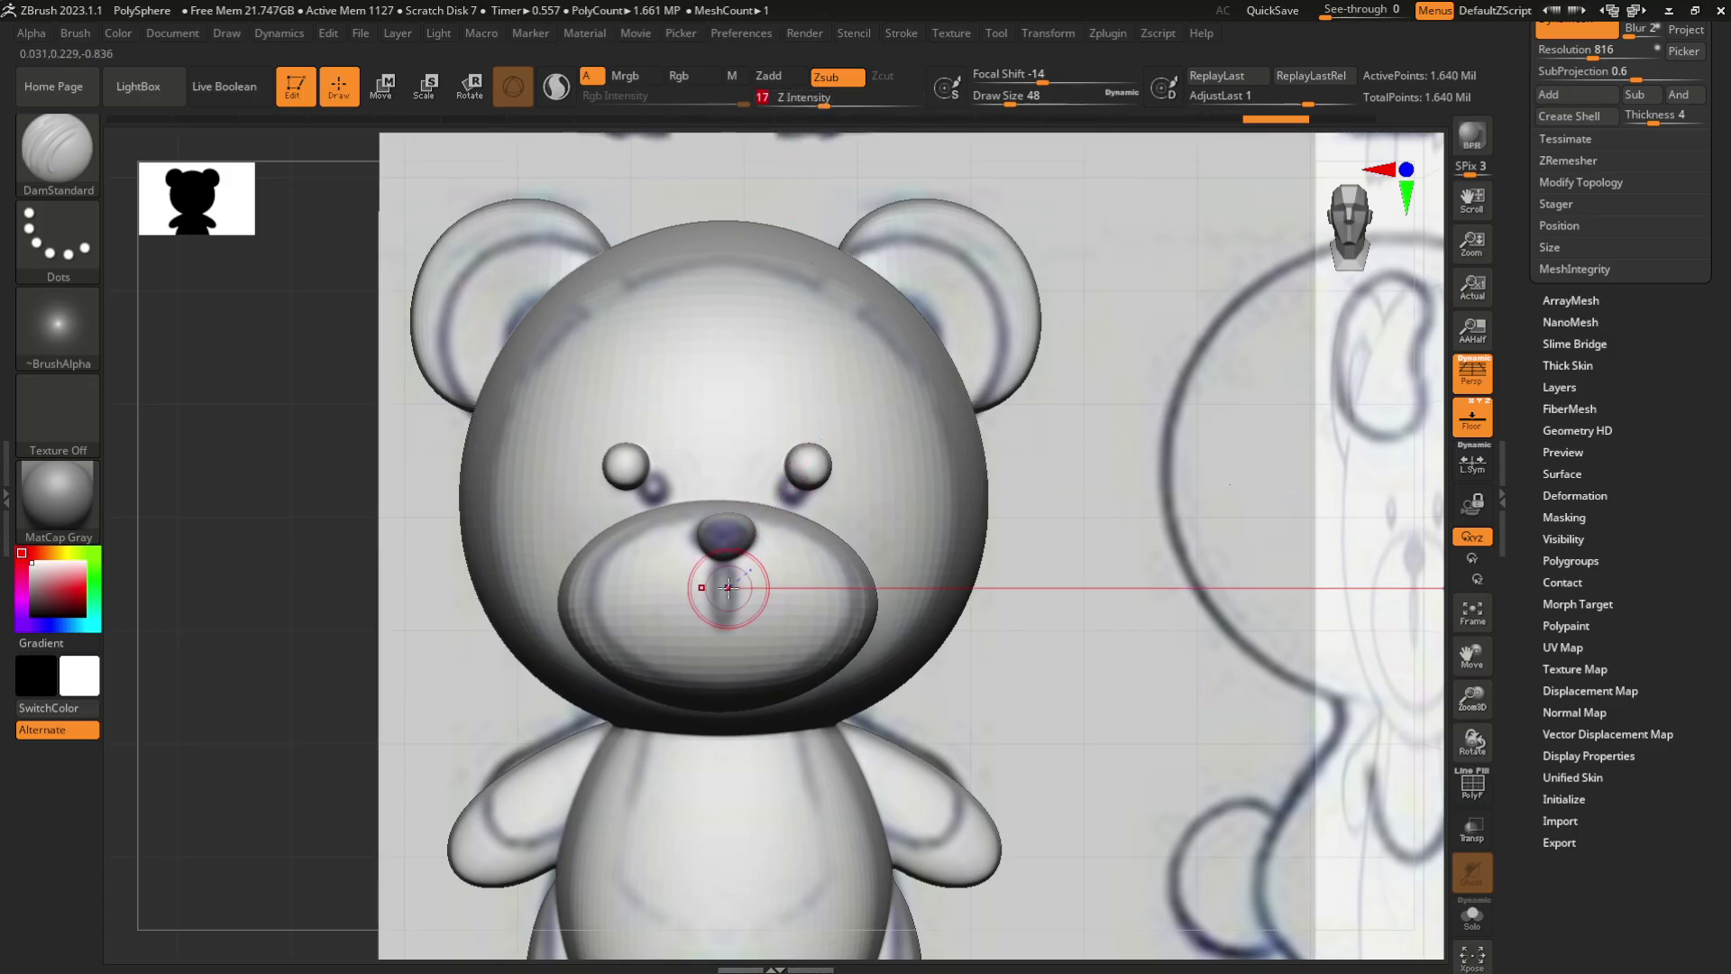
drag(723, 556, 738, 587)
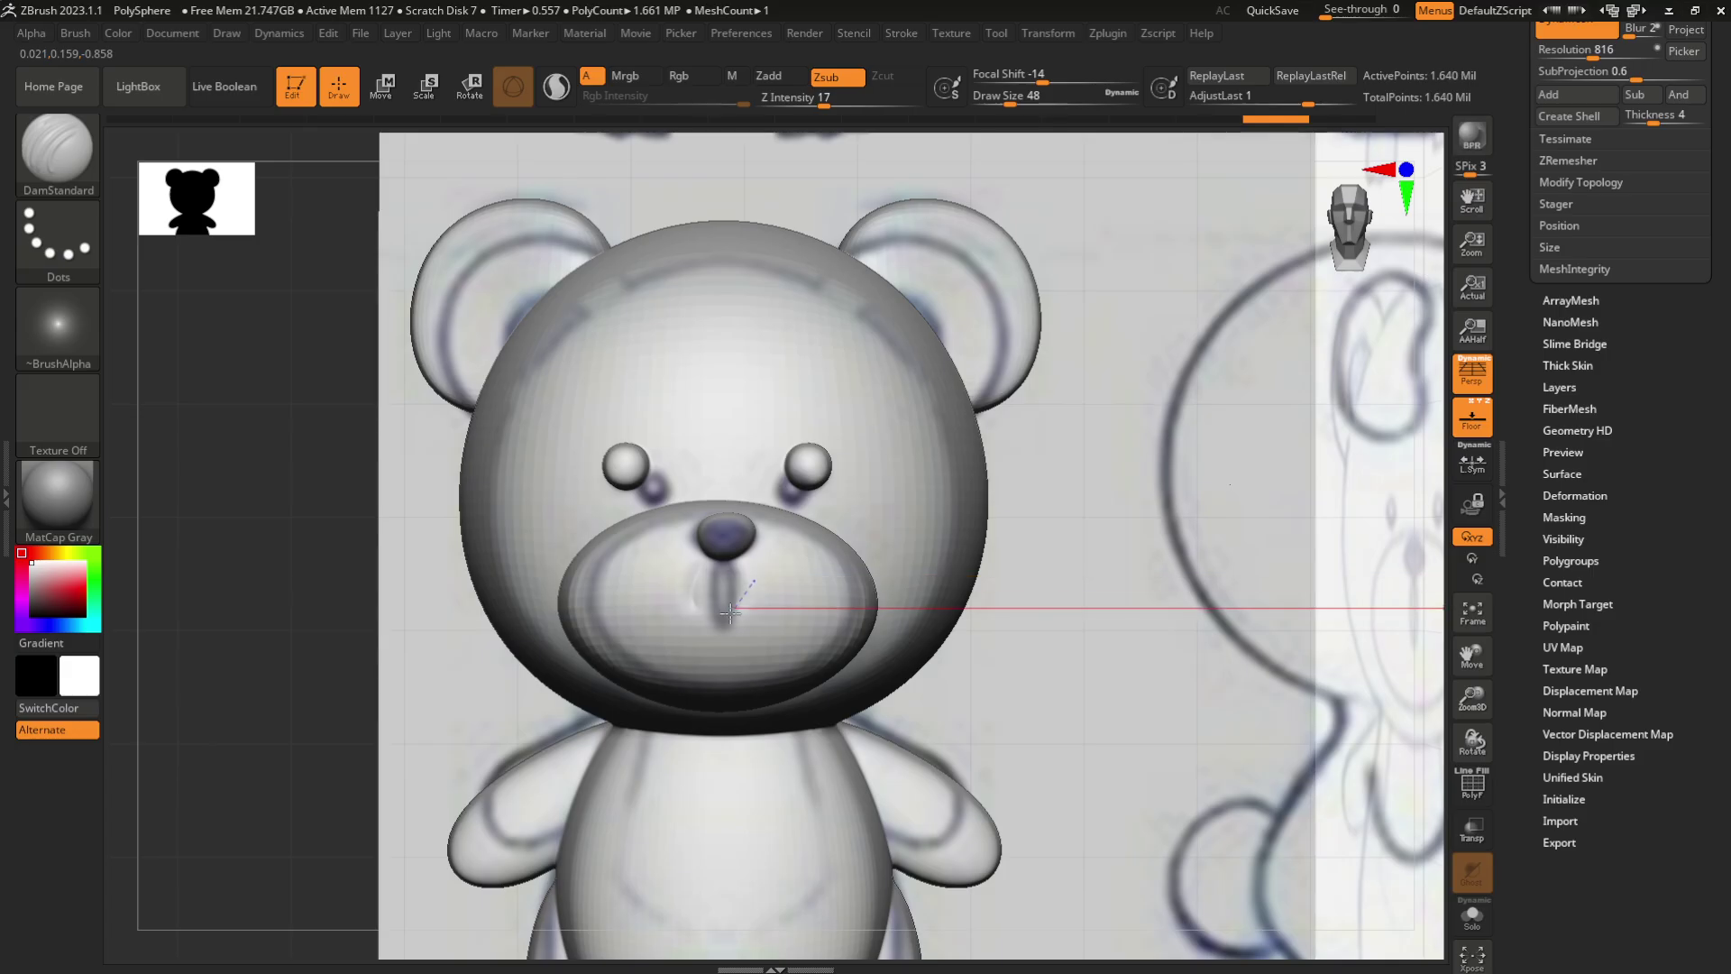
key(ctrl+z)
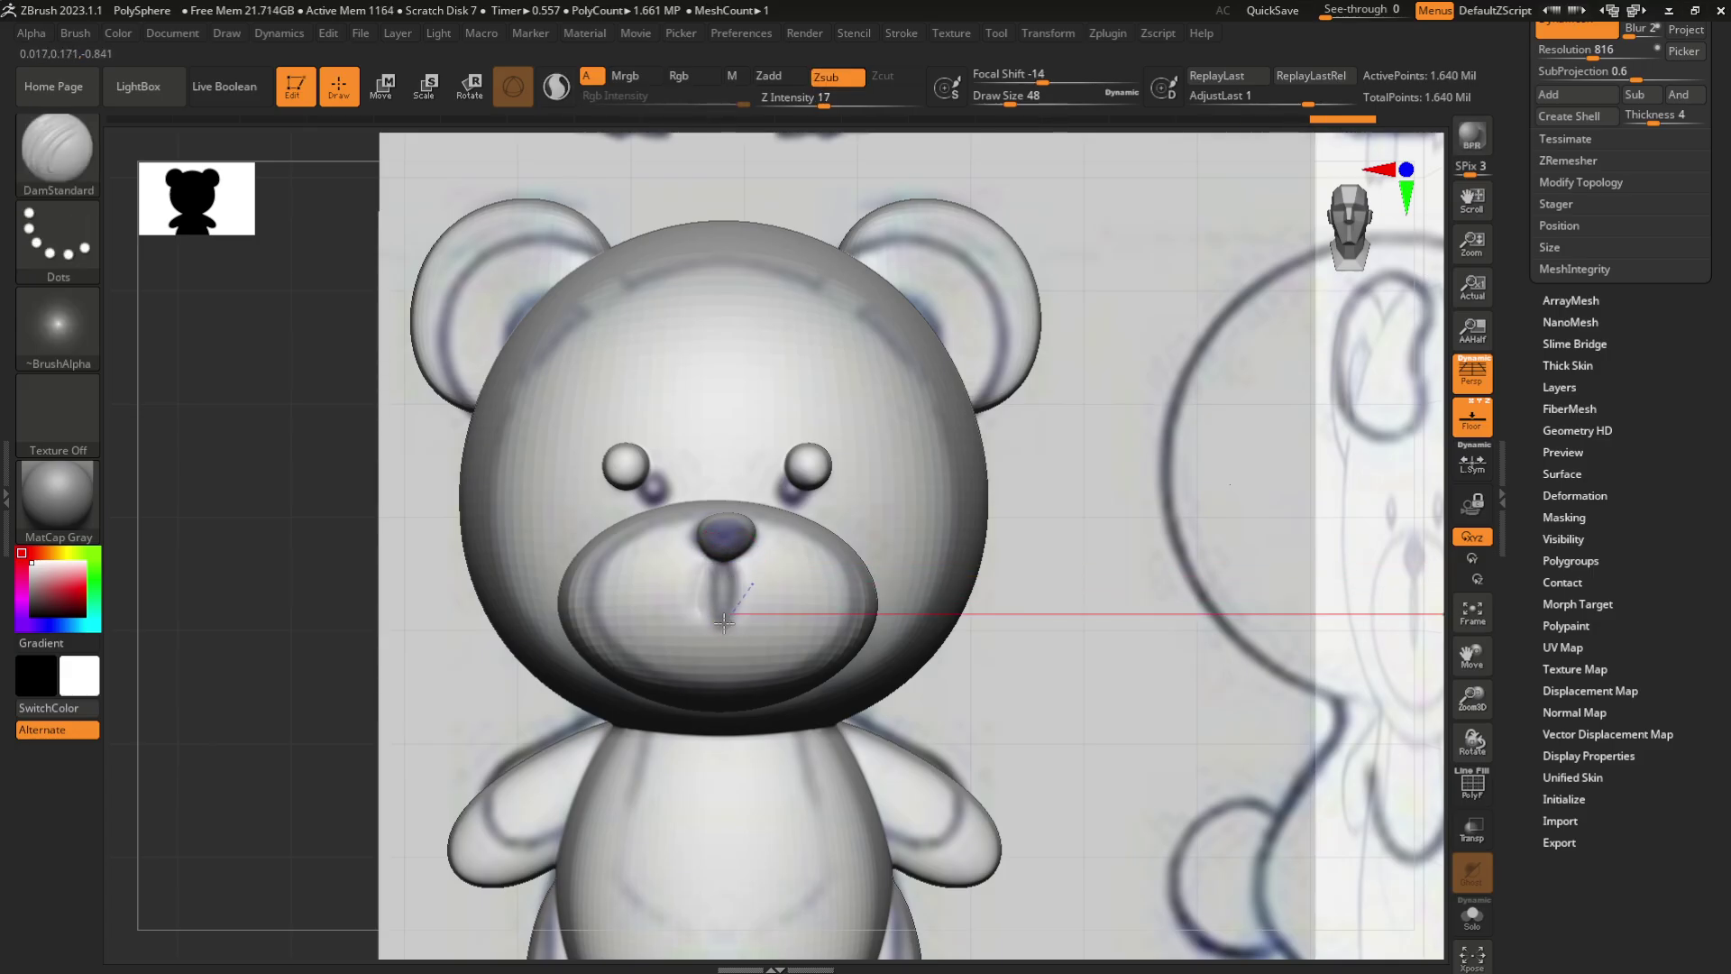
mouse_move(787, 628)
ctrl+right_down()
mouse_move(1075, 521)
mouse_move(1028, 533)
mouse_move(1094, 459)
mouse_move(1260, 385)
mouse_move(1372, 218)
ctrl+right_up()
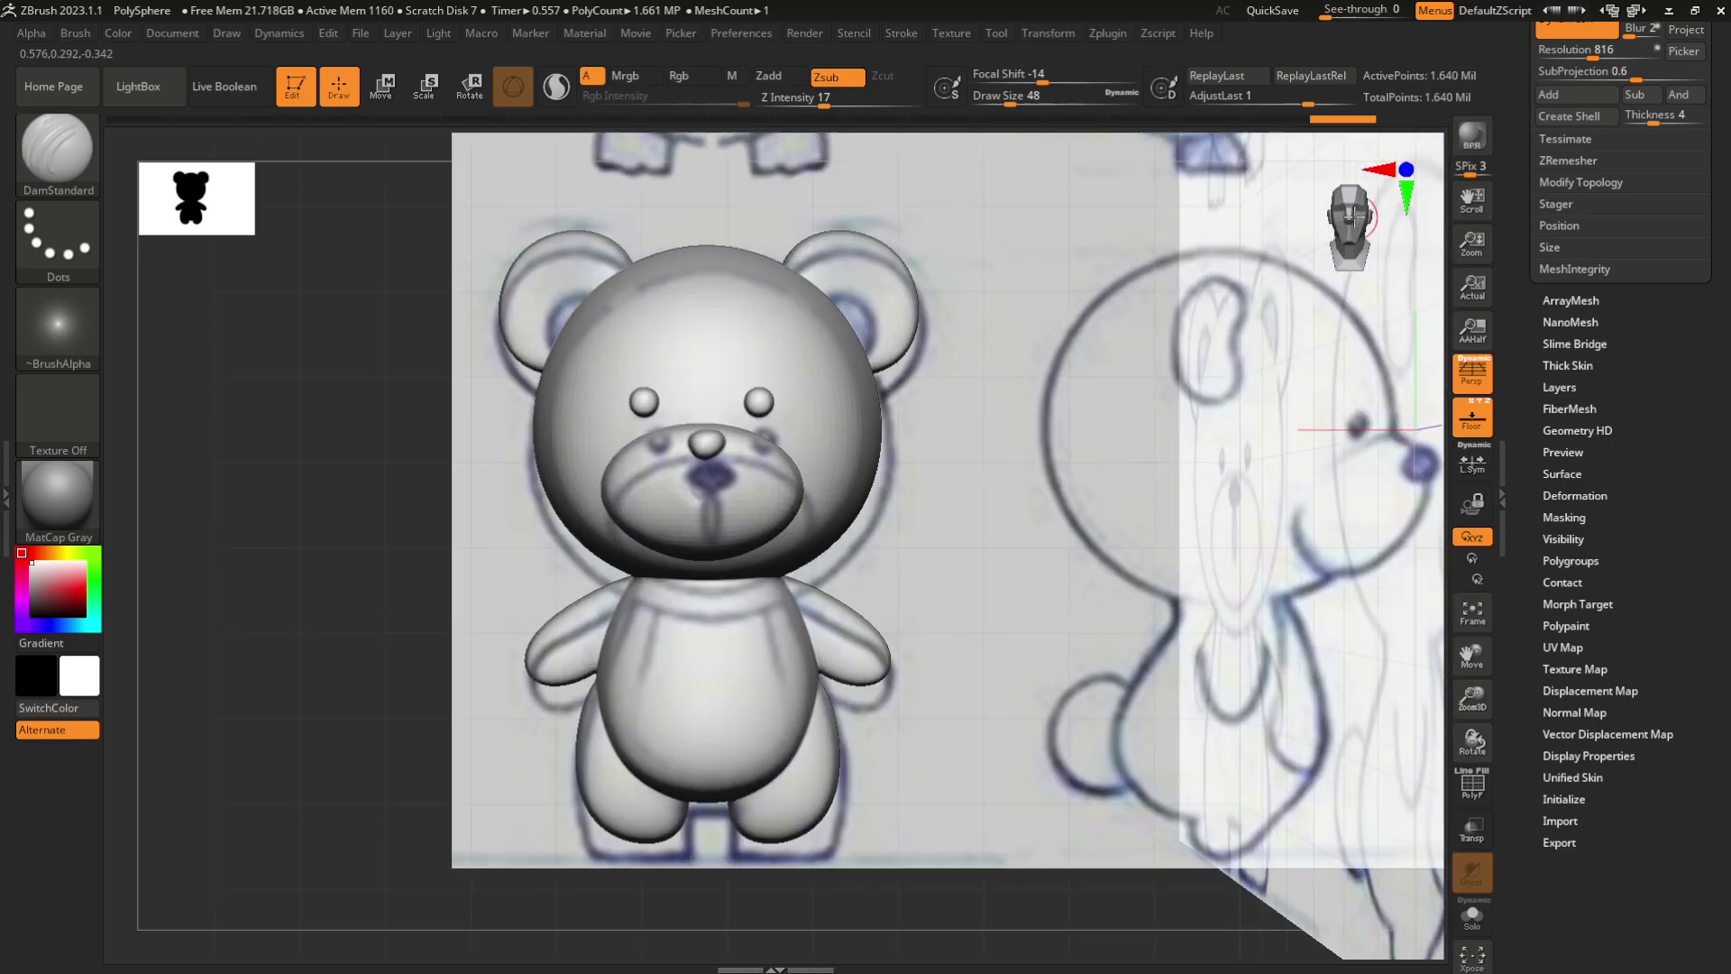
ctrl+right_drag(1293, 366, 1281, 468)
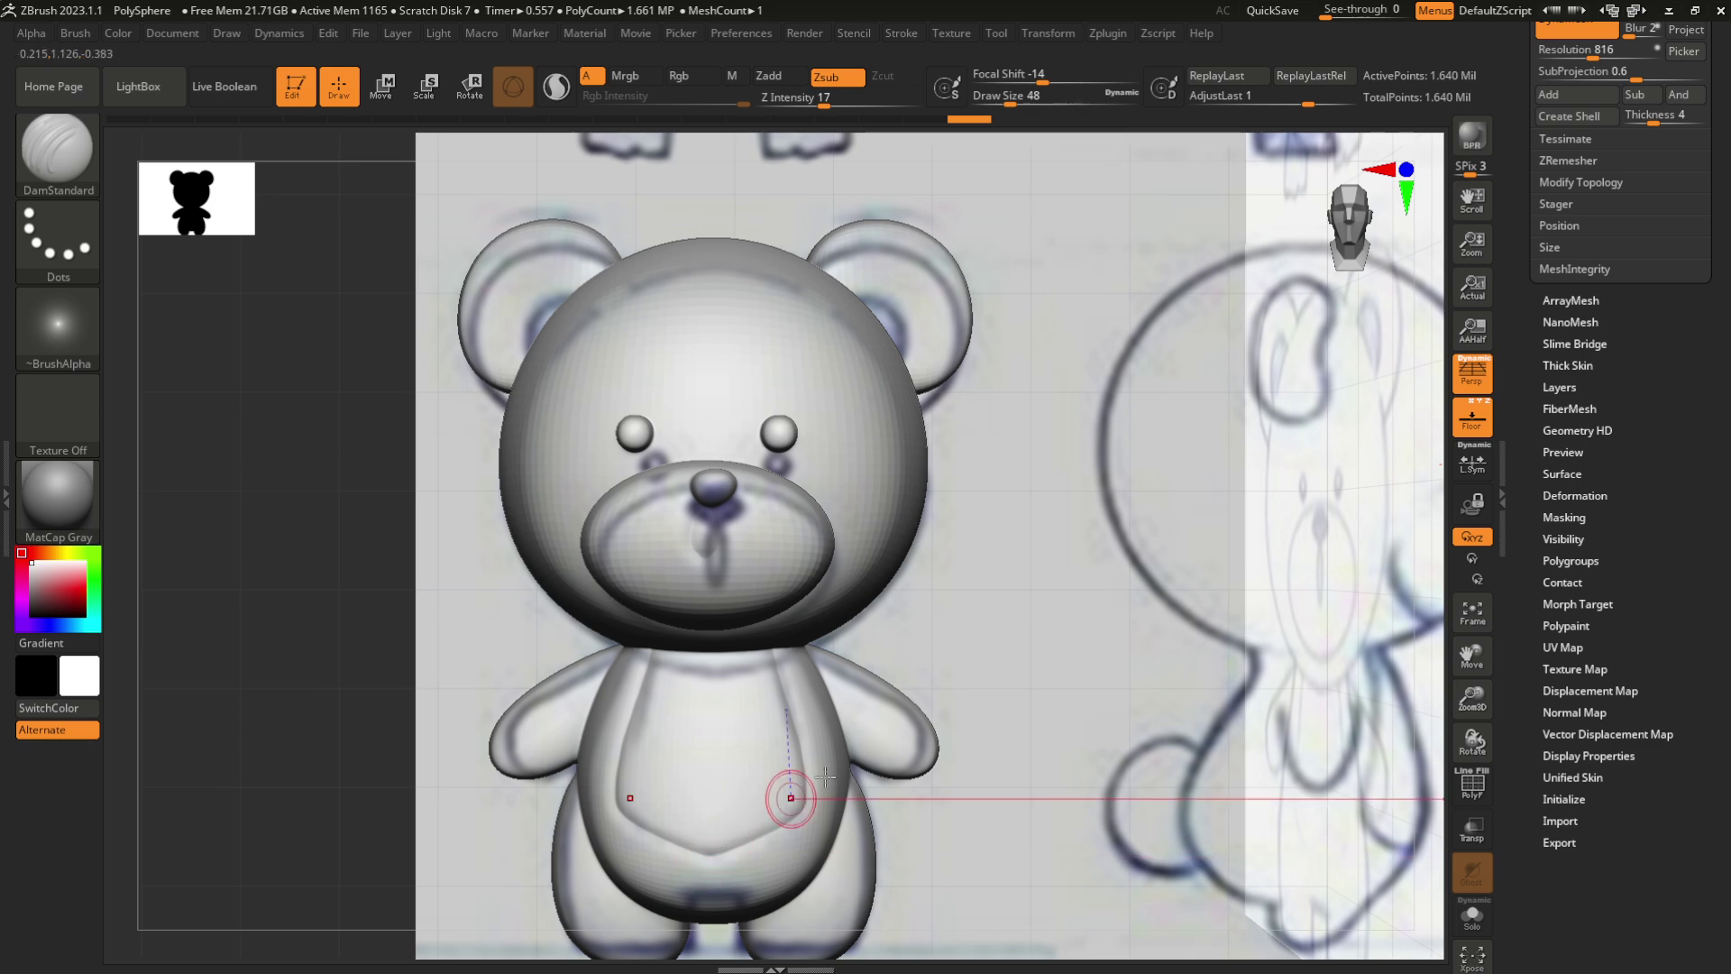
mouse_move(1026, 641)
alt+mouse_down()
mouse_move(1032, 658)
mouse_move(1034, 604)
alt+mouse_up()
mouse_move(1064, 620)
mouse_down()
mouse_move(946, 623)
mouse_move(1031, 567)
mouse_move(1018, 518)
mouse_move(1136, 518)
mouse_move(1067, 506)
mouse_move(1041, 473)
mouse_move(1117, 487)
mouse_move(1117, 444)
mouse_move(1107, 485)
mouse_up()
click(1337, 257)
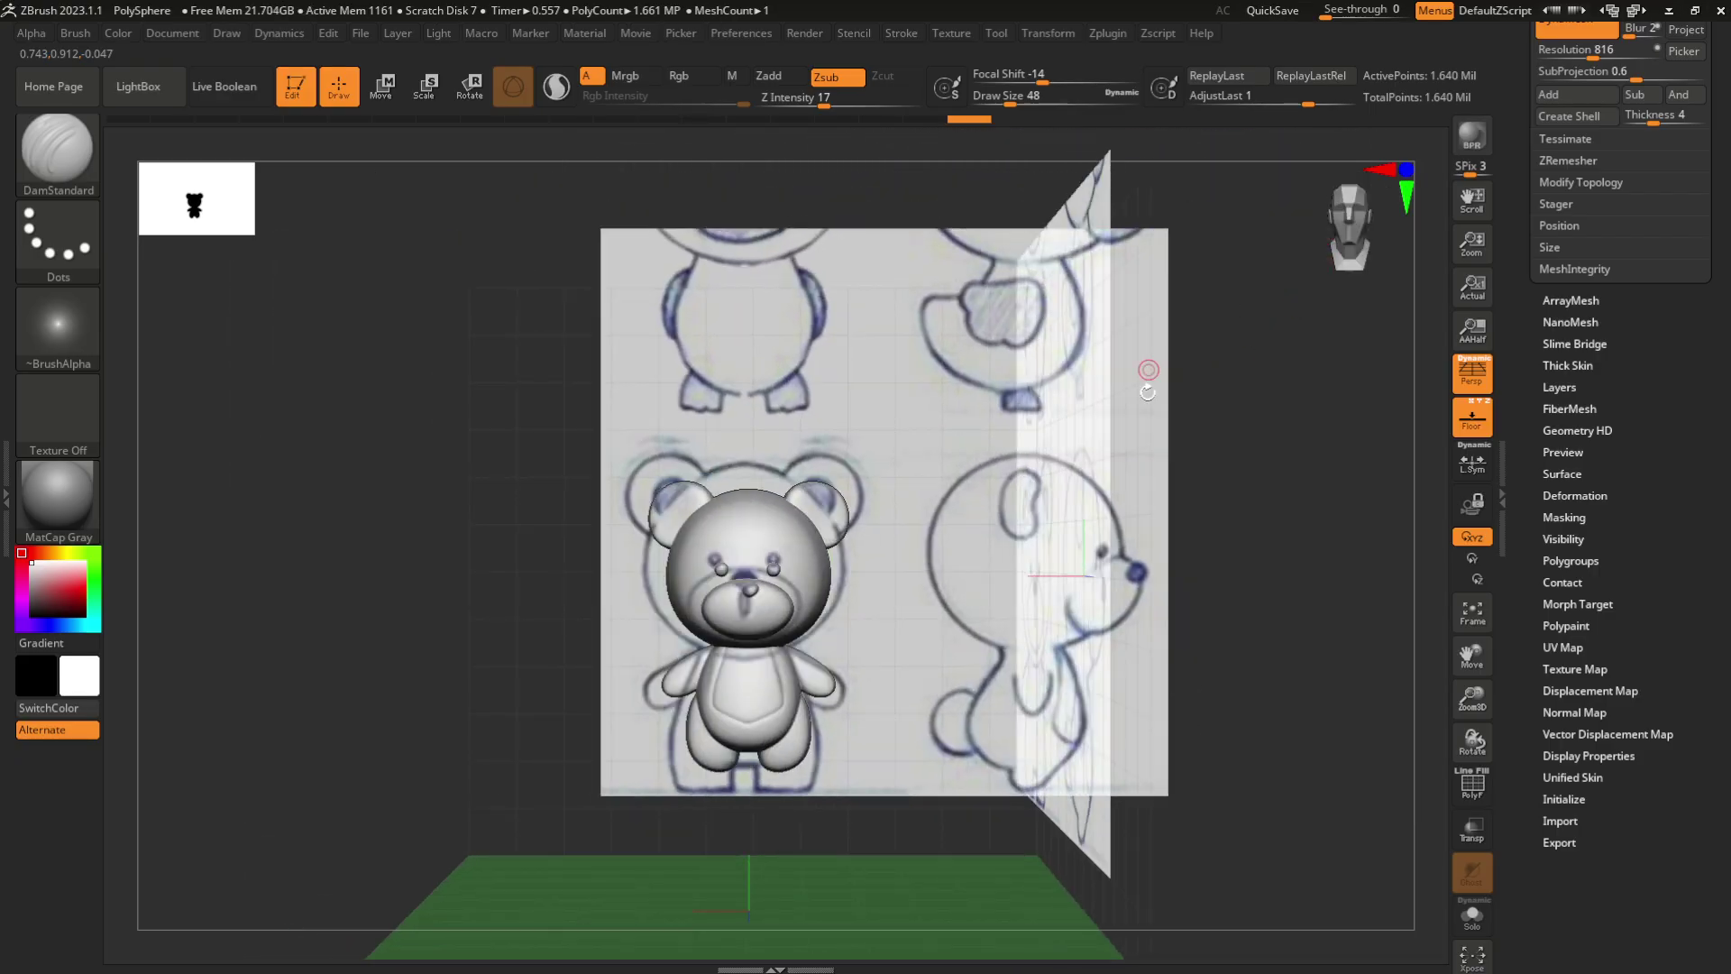
alt+drag(1148, 370, 1187, 471)
key(ctrl)
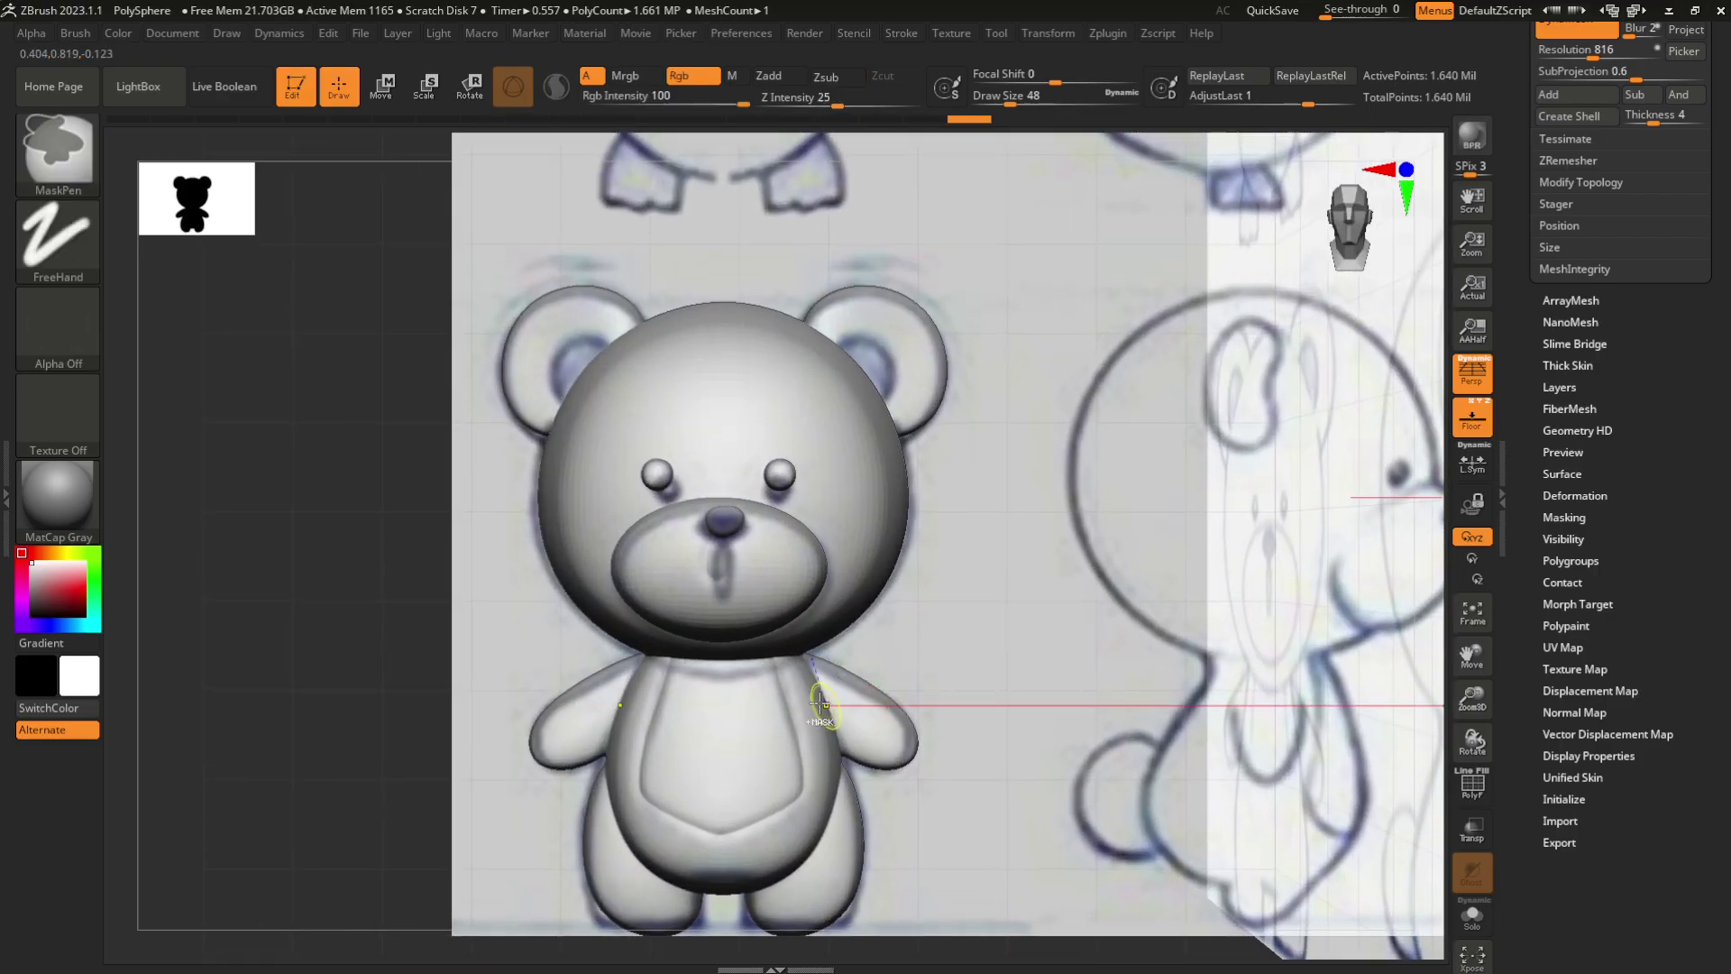
key(ctrl+z)
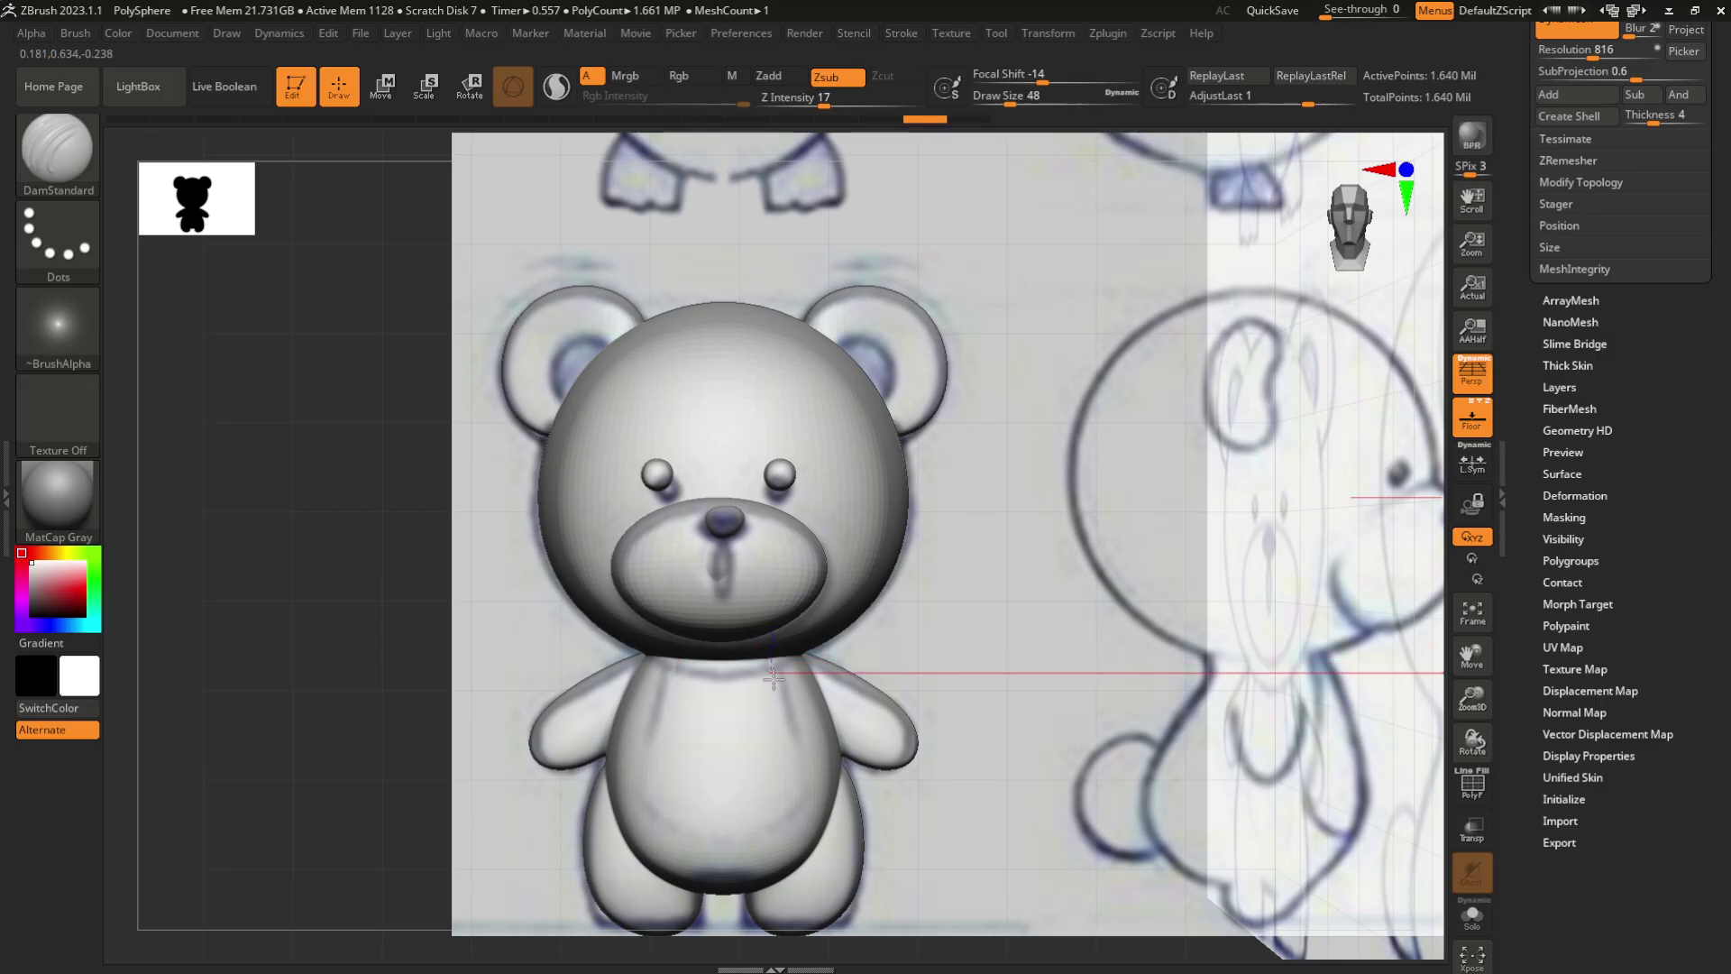
Carve a belly patch outline with a rounded lower edge symmetrically on the front of the torso
drag(789, 721, 791, 729)
key(ctrl+z)
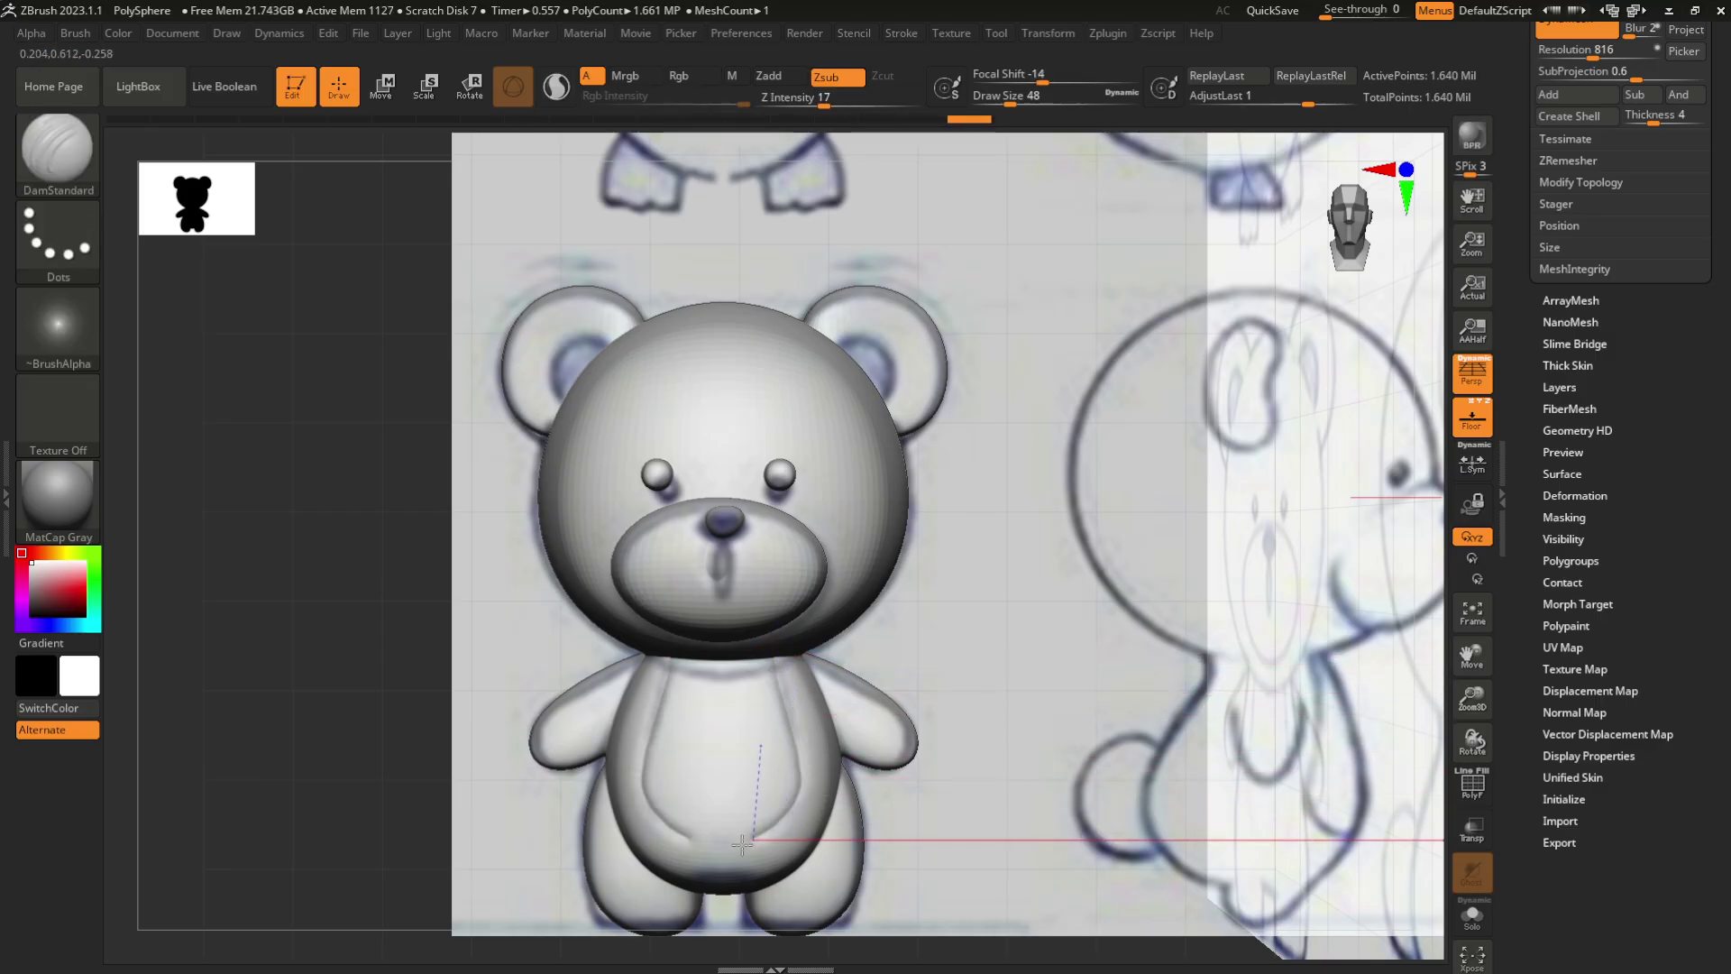
alt+drag(1078, 645, 1097, 581)
drag(1097, 582, 1087, 559)
alt+right_drag(1087, 559, 1321, 234)
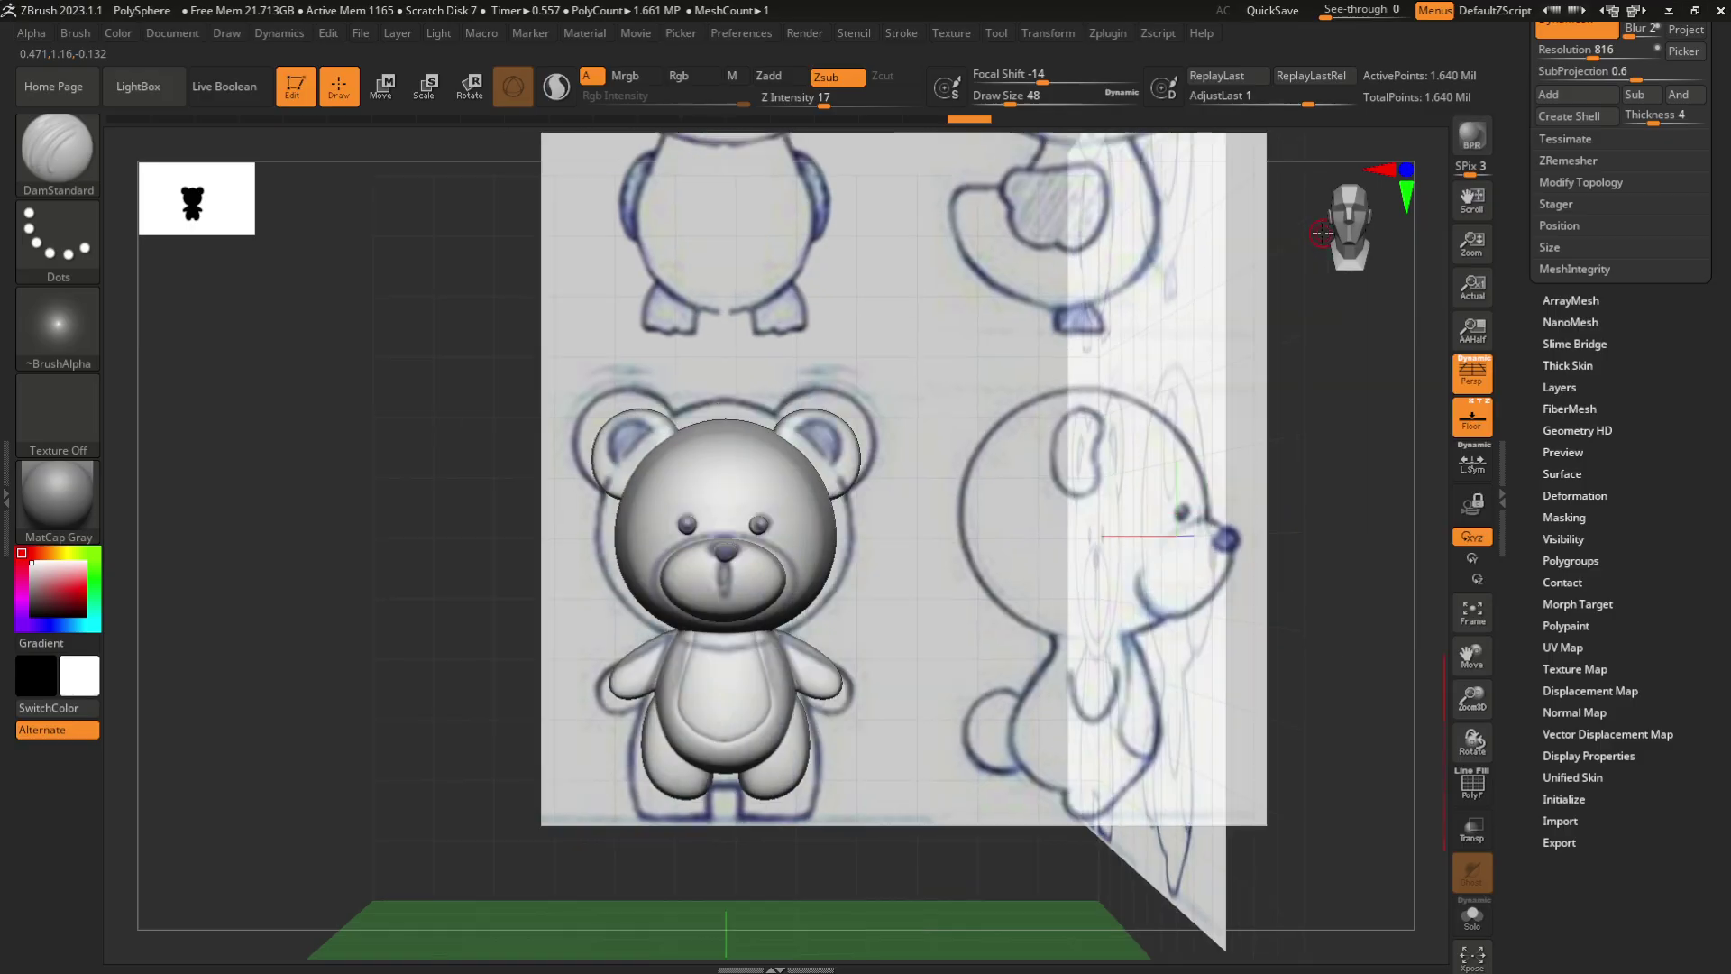
Carve the inner-ear outline symmetrically inside both ears, following the front reference
alt+right_drag(1183, 293, 972, 372)
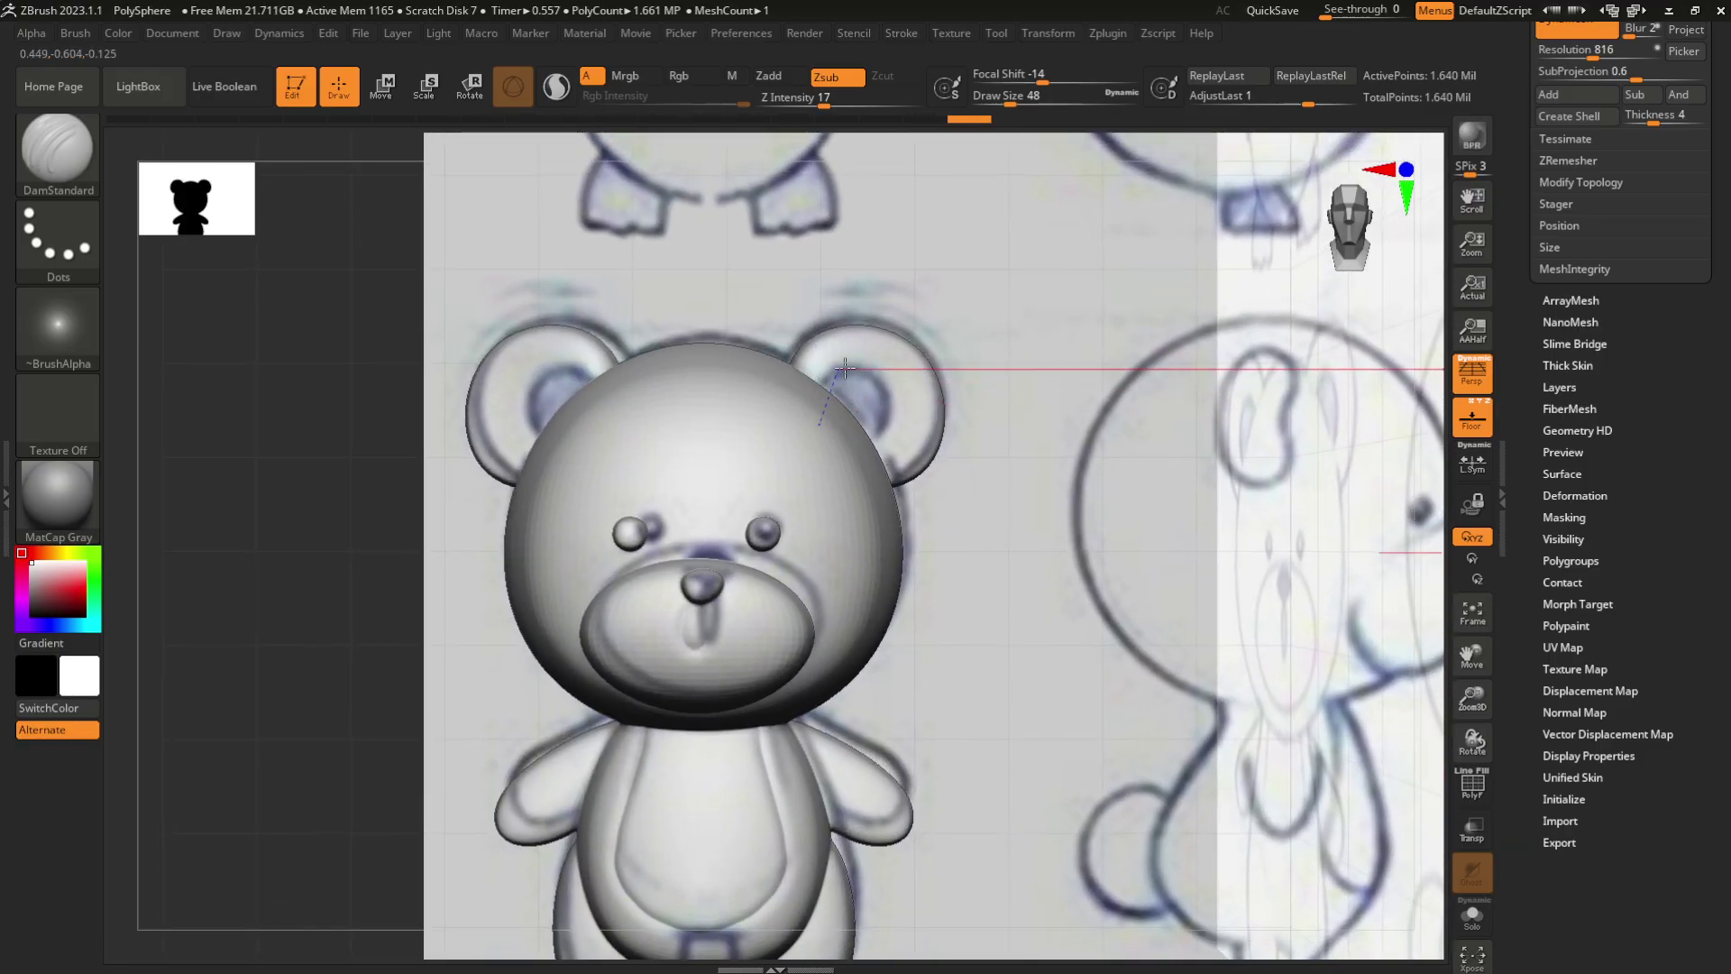
alt+right_drag(1007, 383, 1051, 287)
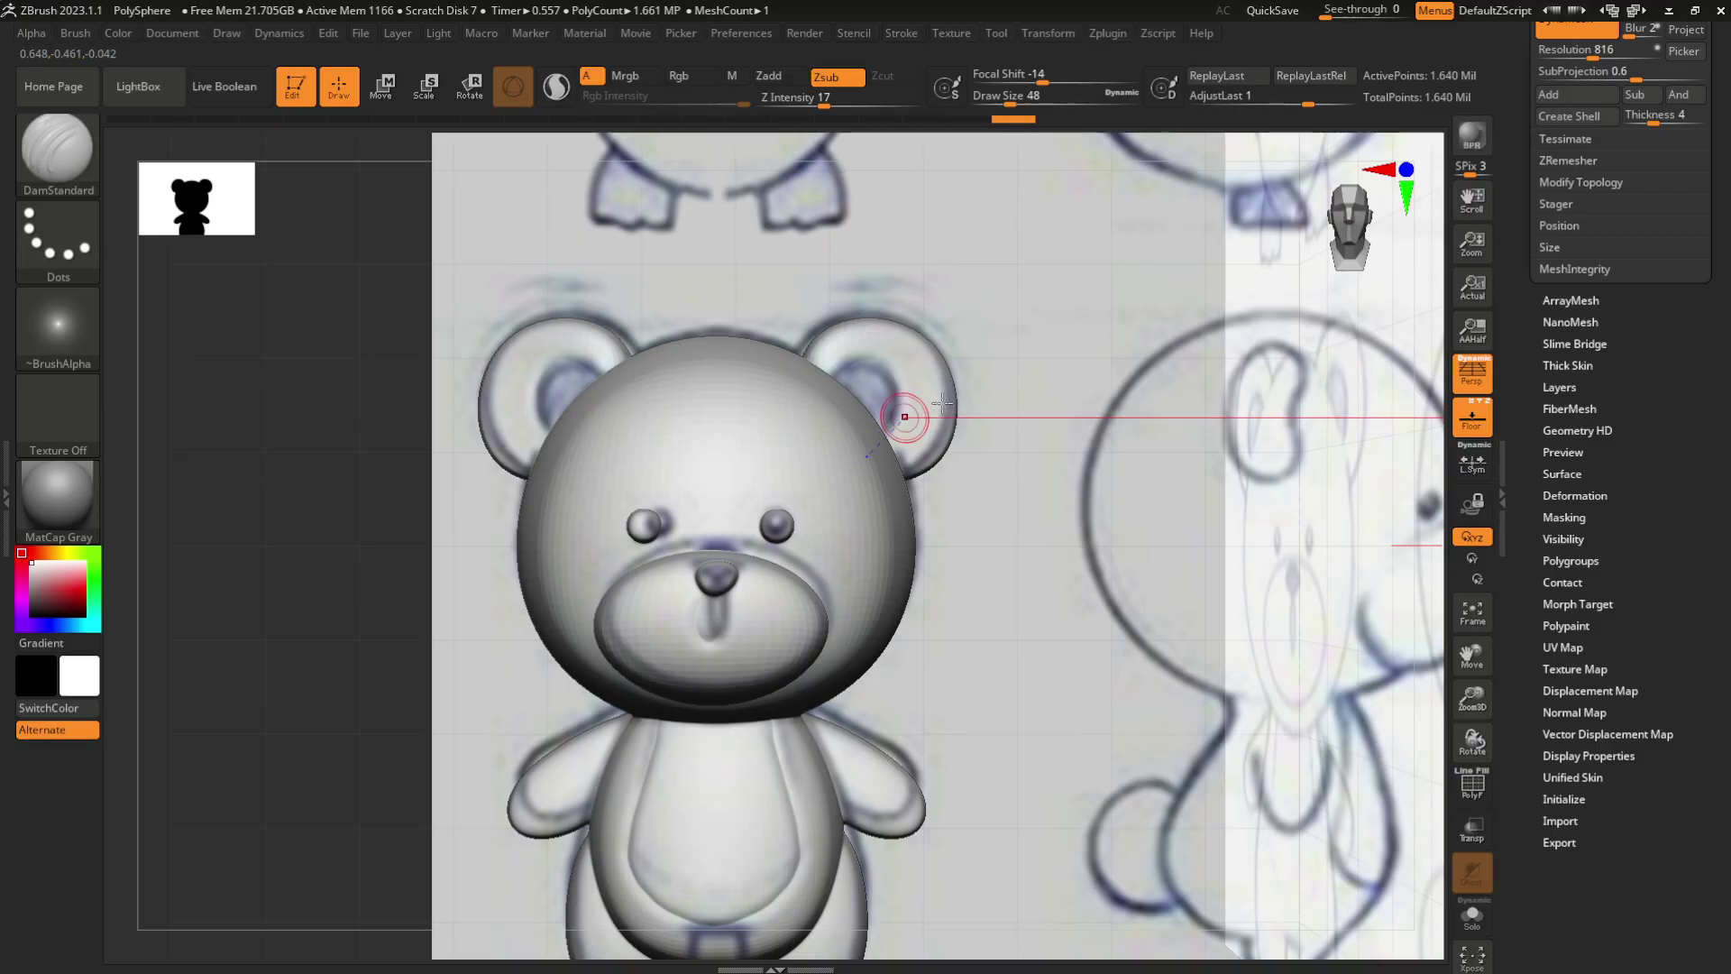
right_drag(941, 403, 981, 408)
Examine the carved mouth, belly and ear lines from angled views and return the bear to front view
shift+right_drag(1388, 271, 1259, 219)
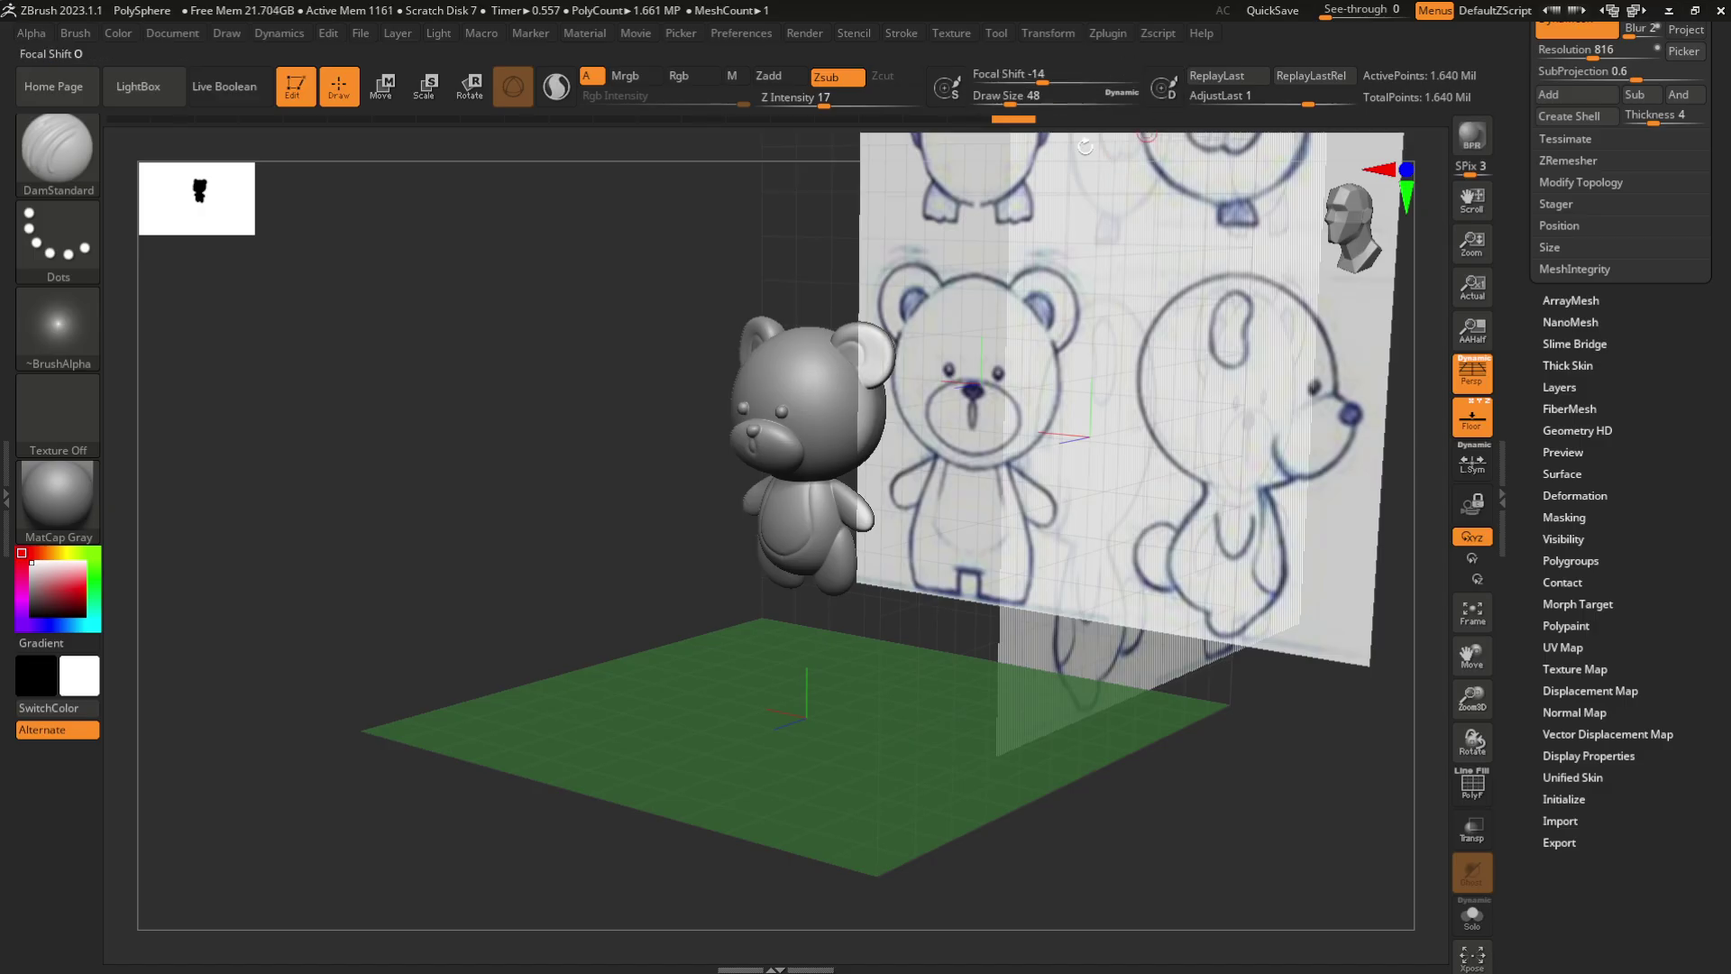
alt+right_drag(1085, 146, 1337, 228)
ctrl+right_drag(1157, 351, 1129, 385)
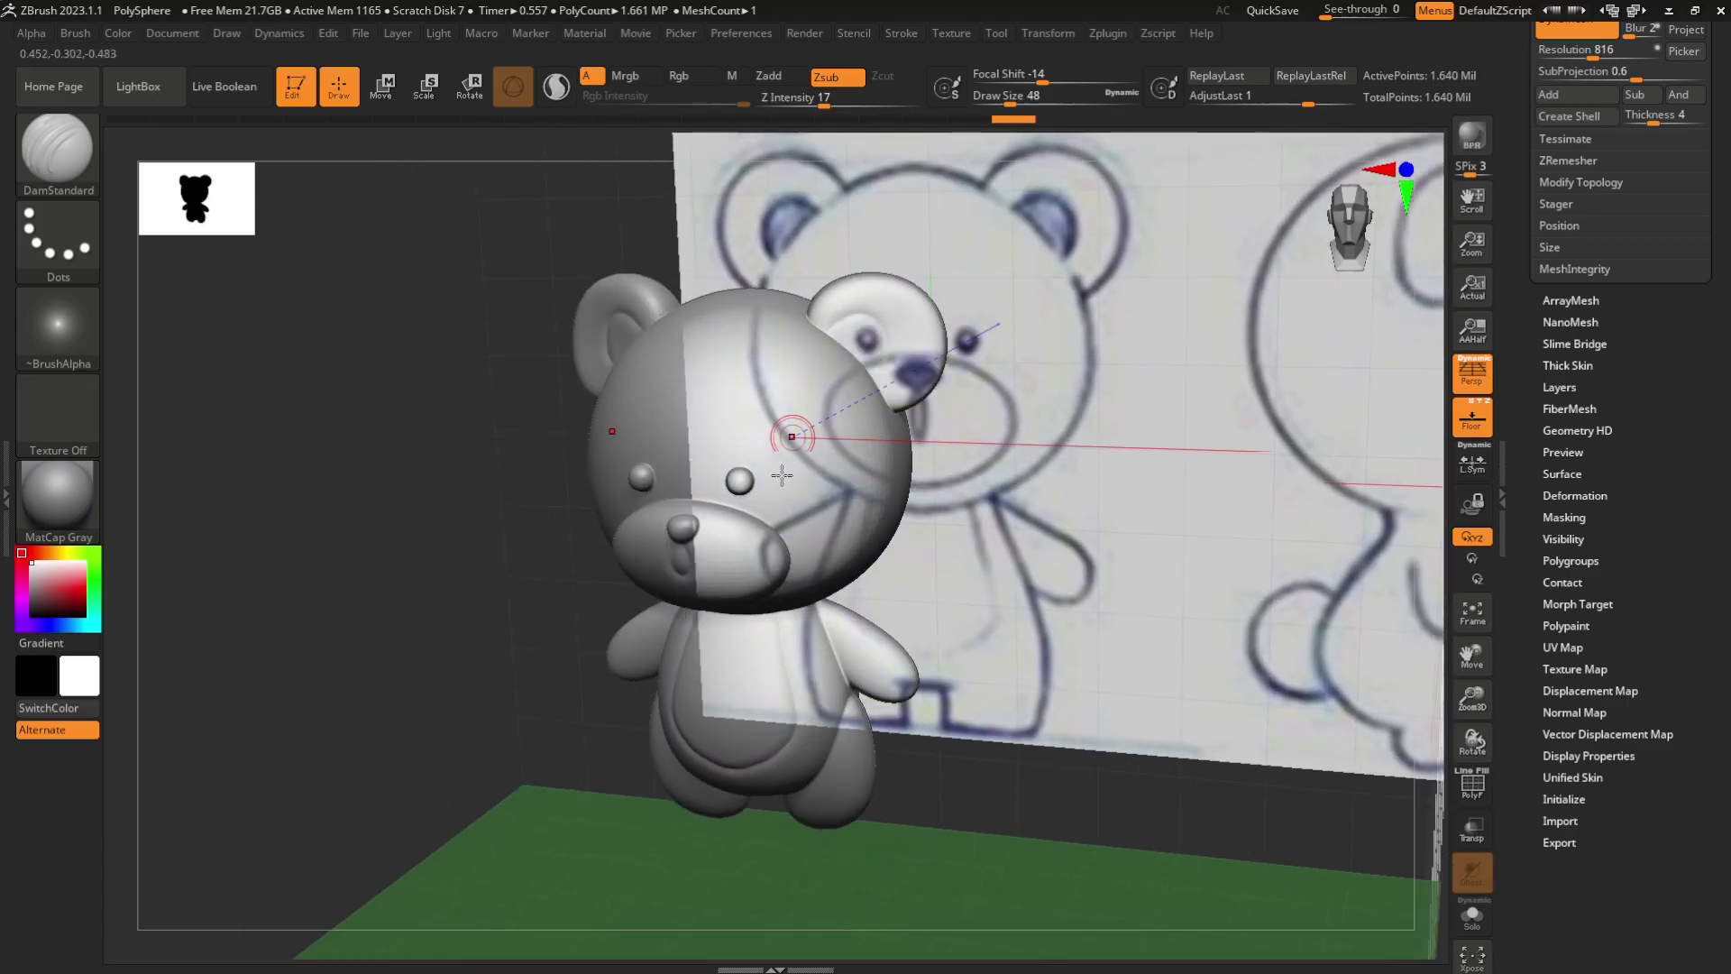
ctrl+right_drag(1014, 449, 1134, 380)
click(1361, 238)
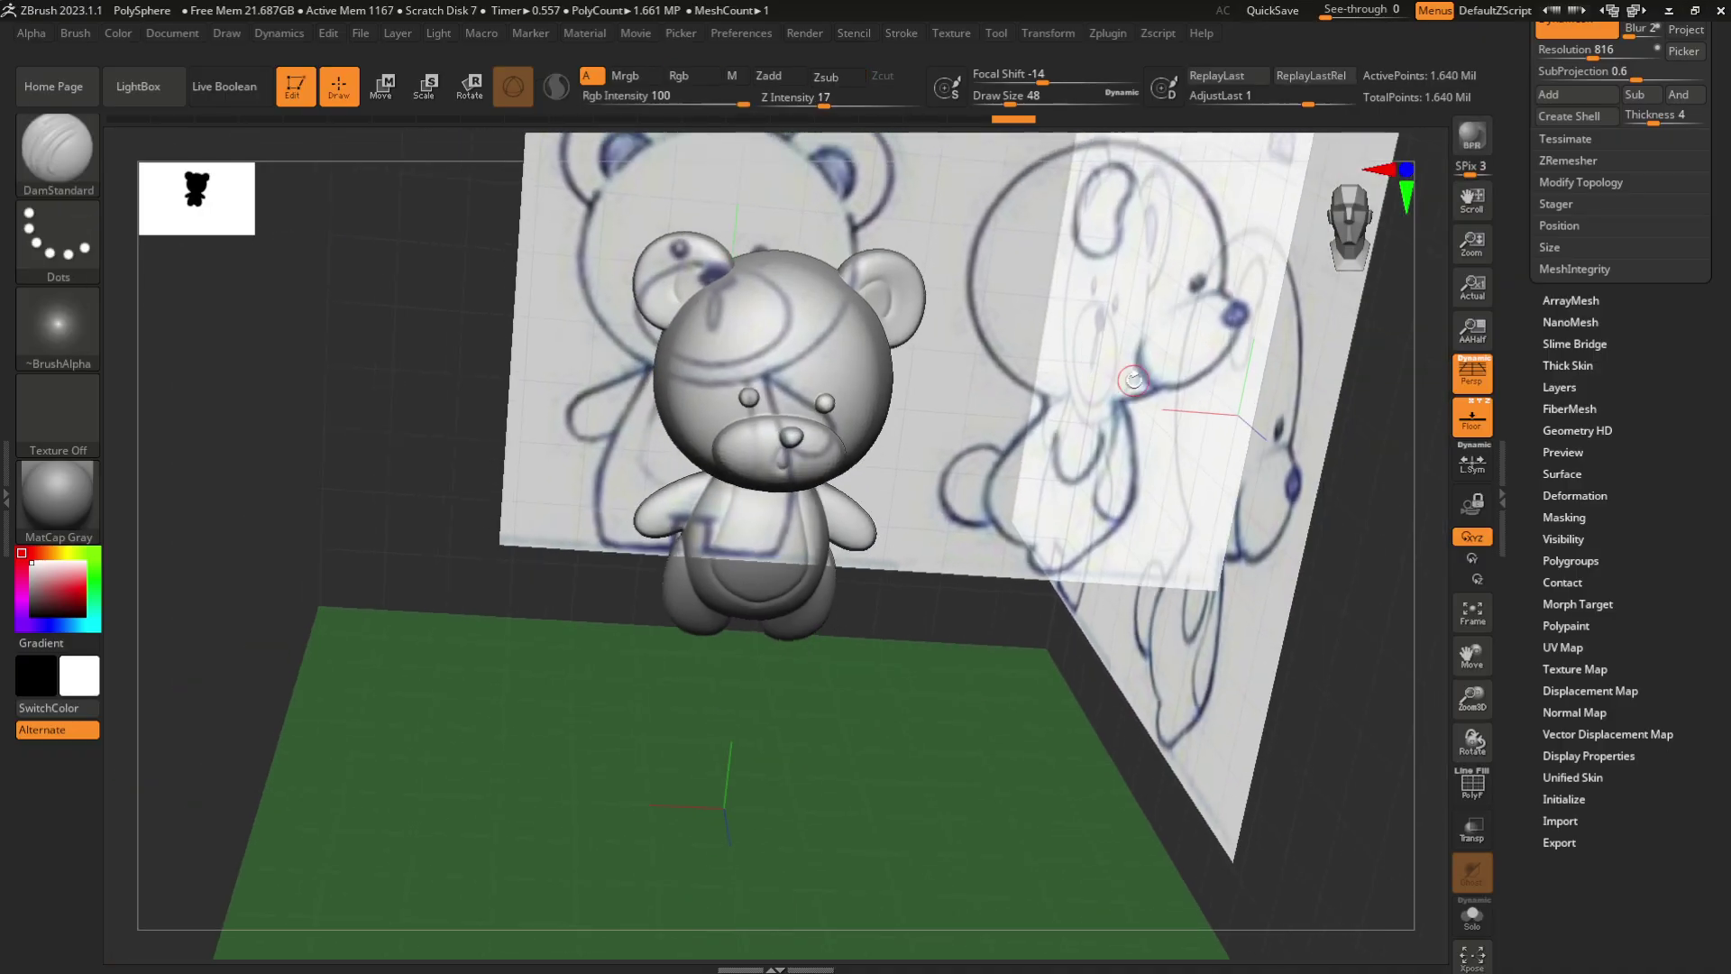
click(1340, 235)
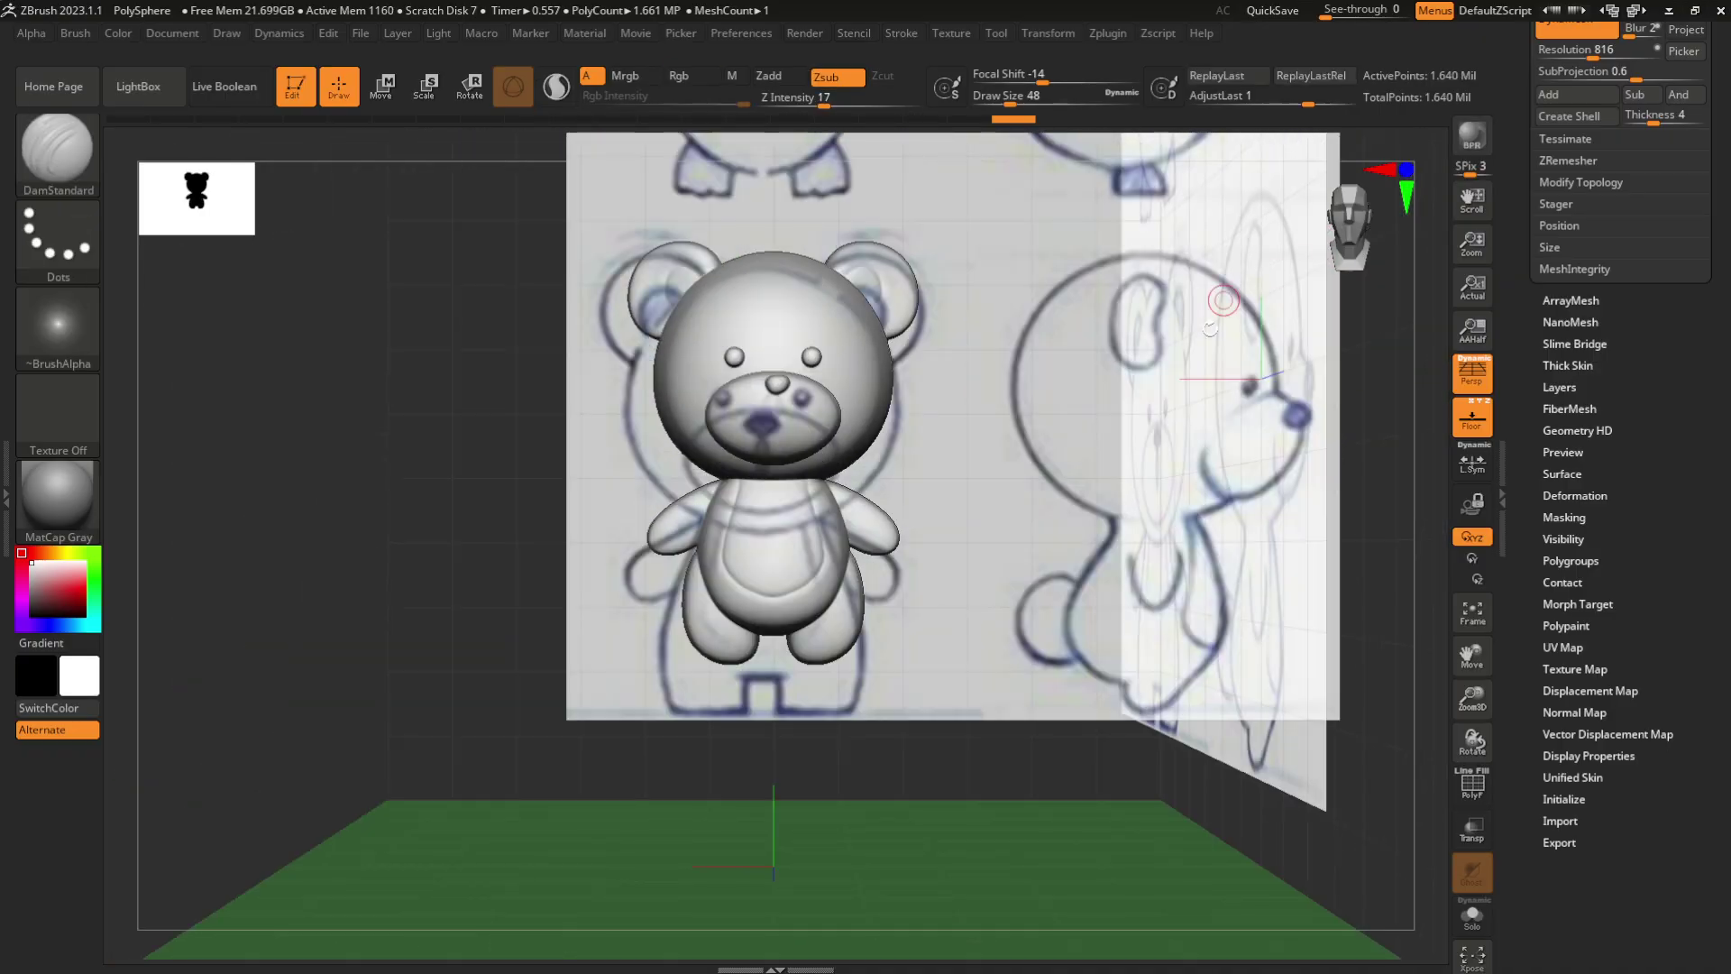
ctrl+right_drag(1224, 301, 924, 582)
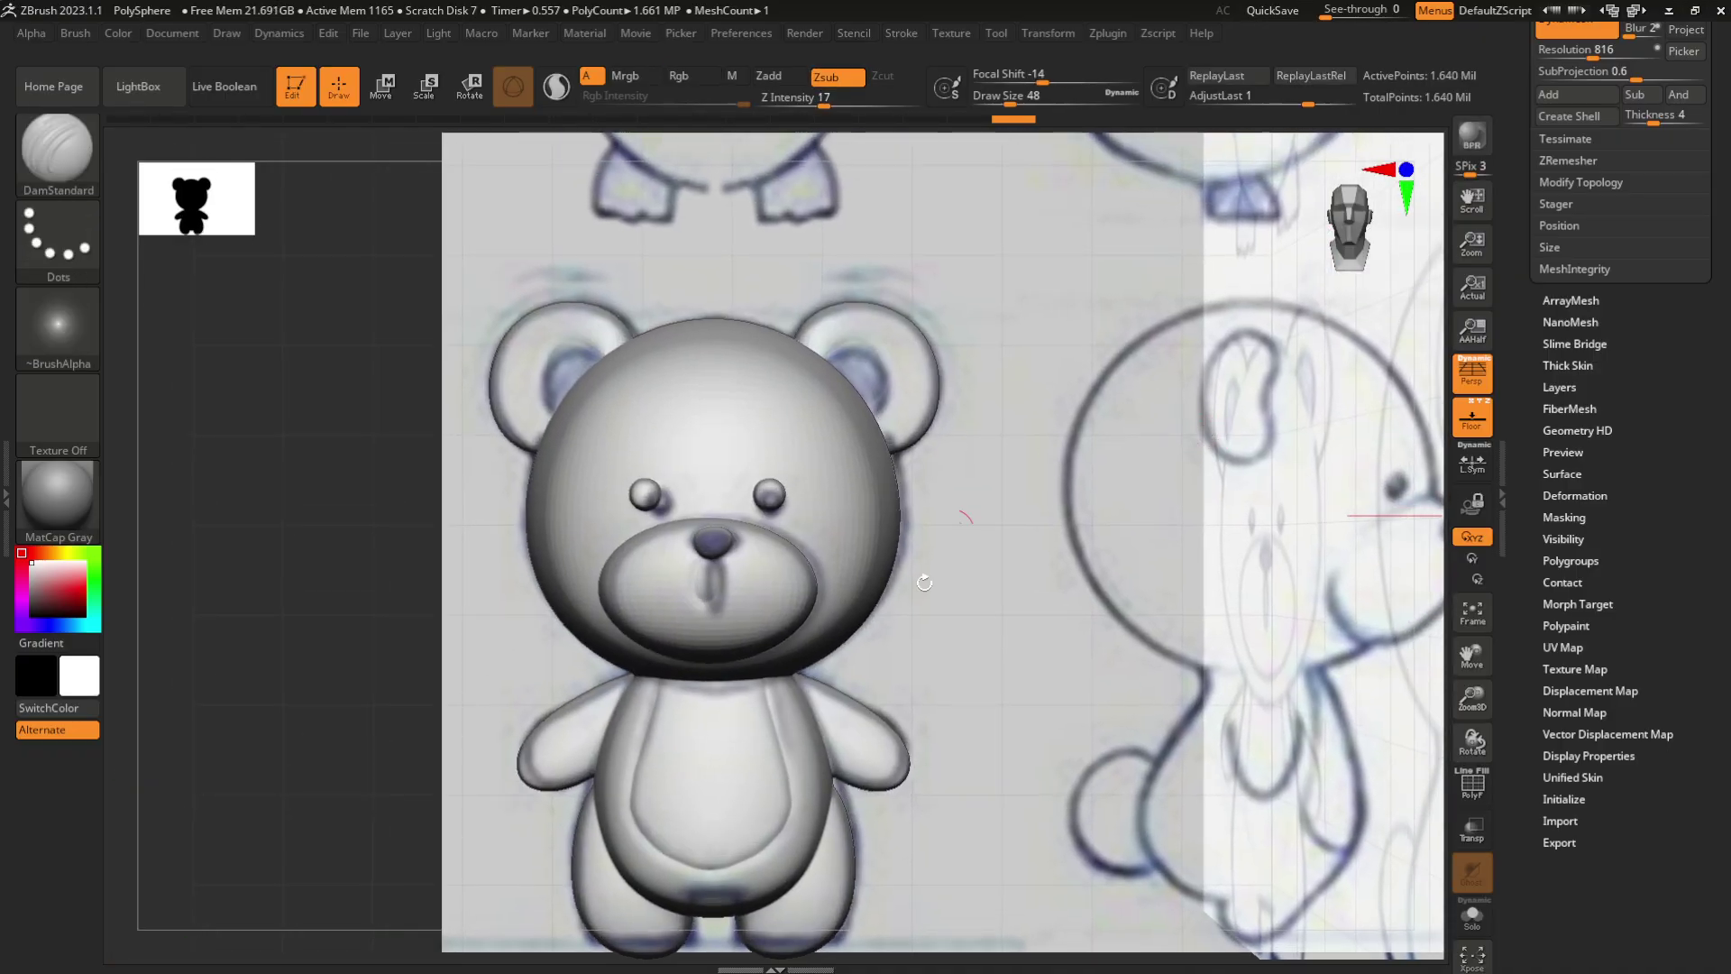